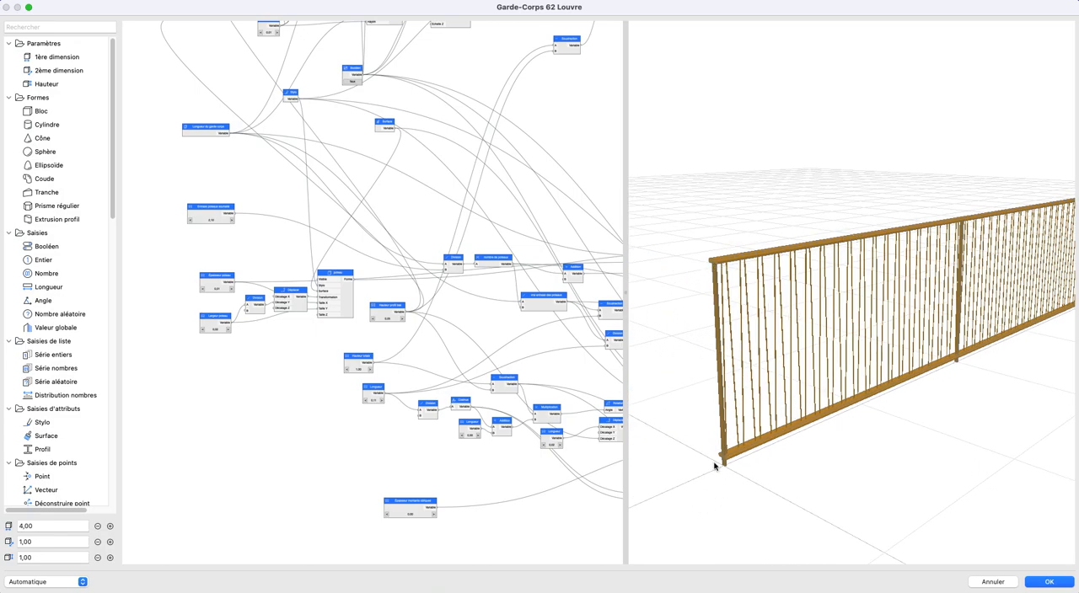
# - Examine the guardrail's posts, handrail and slanted balusters from several angles and close up in the 3D preview
pyautogui.moveTo(807, 338); pyautogui.dragTo(758, 348)
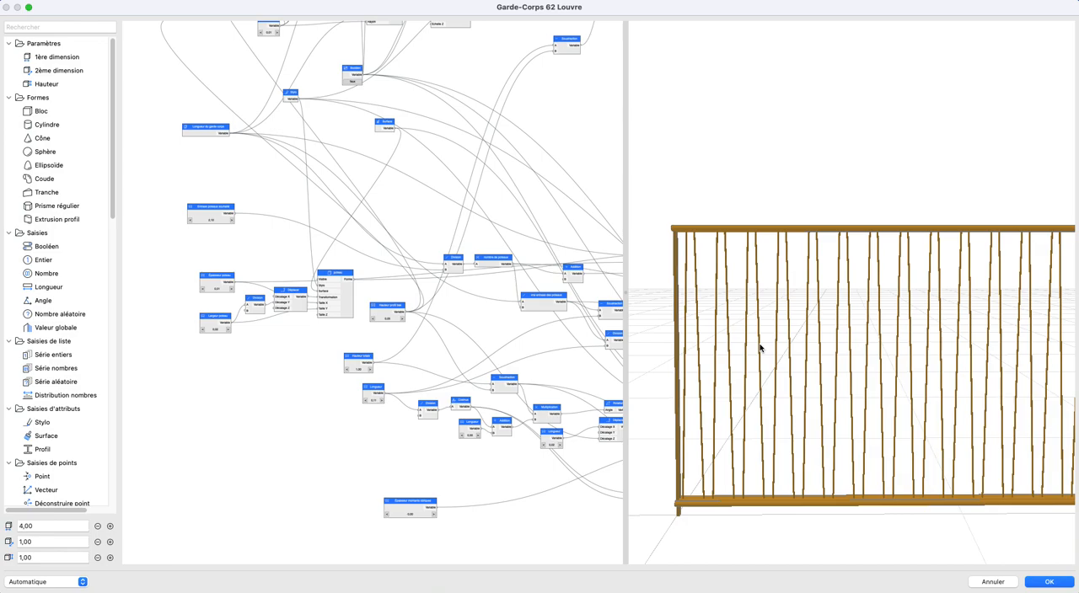
pyautogui.moveTo(845, 384); pyautogui.dragTo(804, 392)
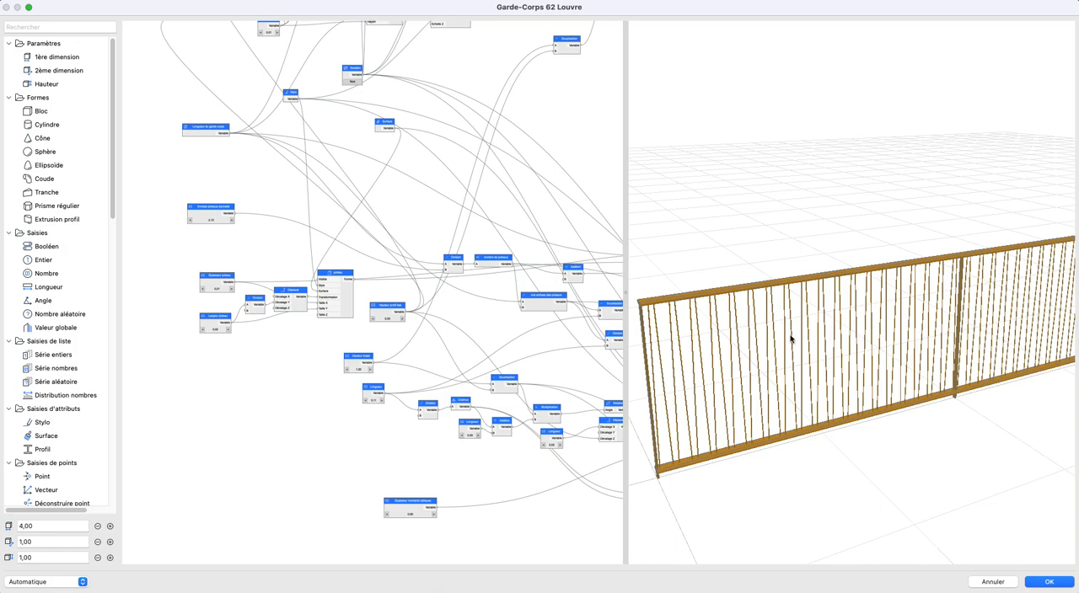
pyautogui.scroll(-3, 791, 339)
pyautogui.moveTo(790, 339); pyautogui.dragTo(780, 339)
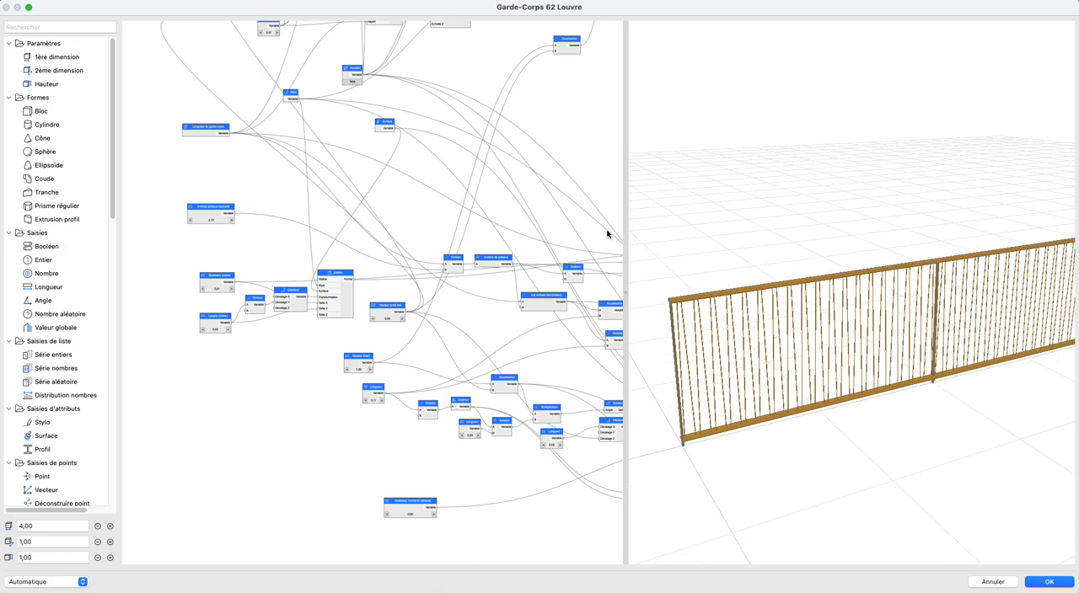
pyautogui.moveTo(653, 354); pyautogui.dragTo(773, 368)
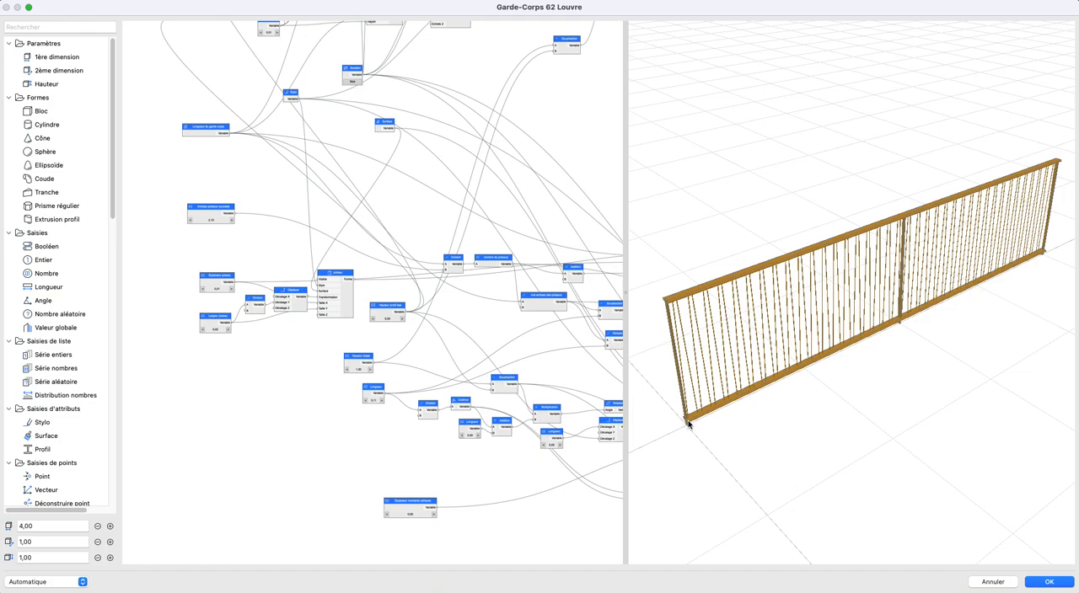
pyautogui.moveTo(684, 426); pyautogui.dragTo(739, 327)
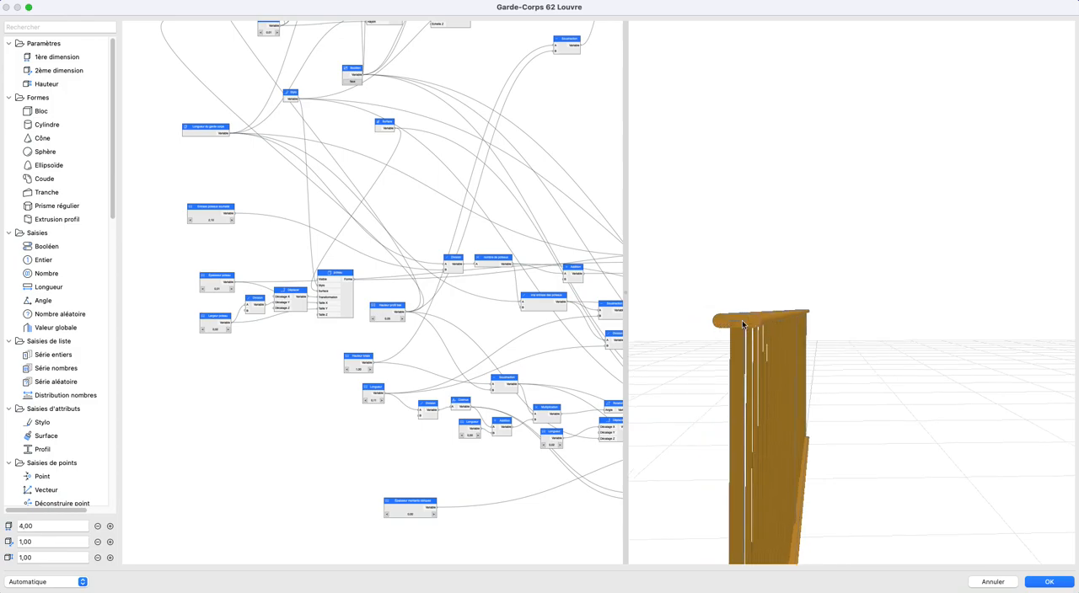
pyautogui.moveTo(801, 339); pyautogui.dragTo(699, 340)
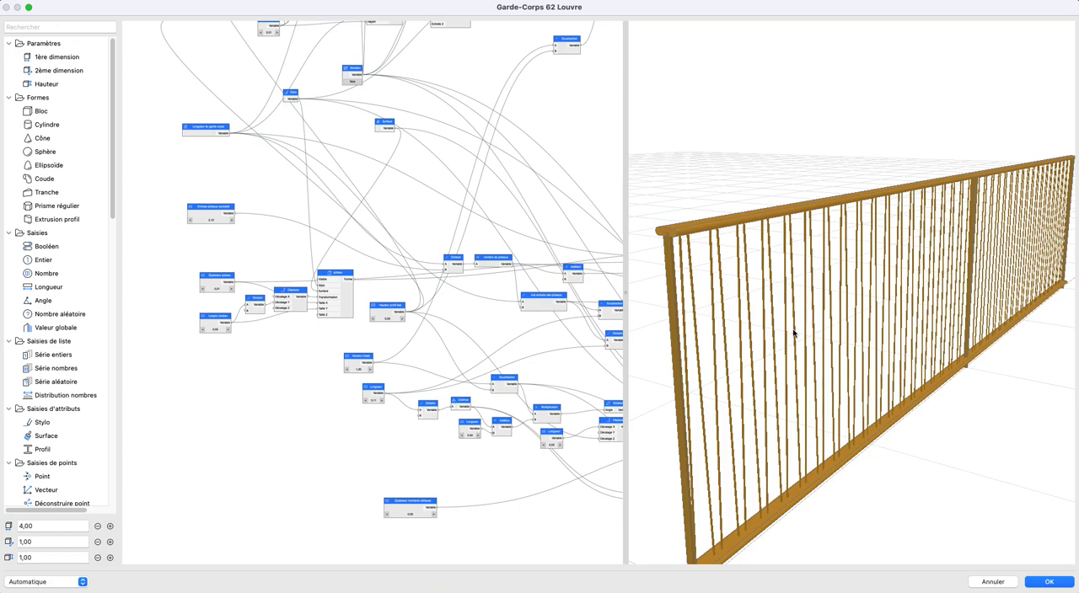
pyautogui.scroll(-5, 822, 345)
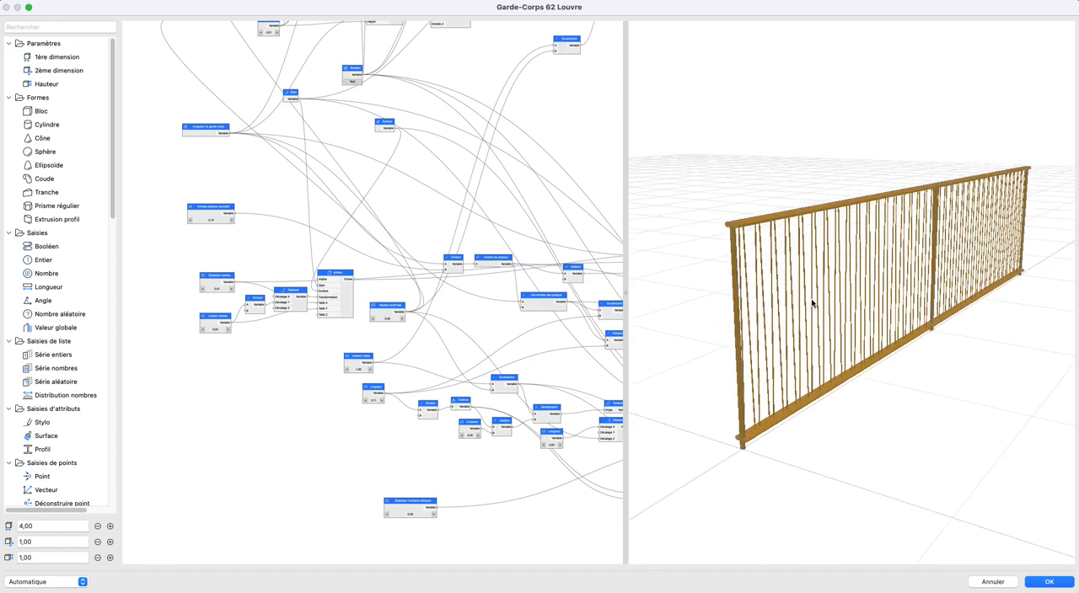
pyautogui.moveTo(792, 306); pyautogui.dragTo(739, 333)
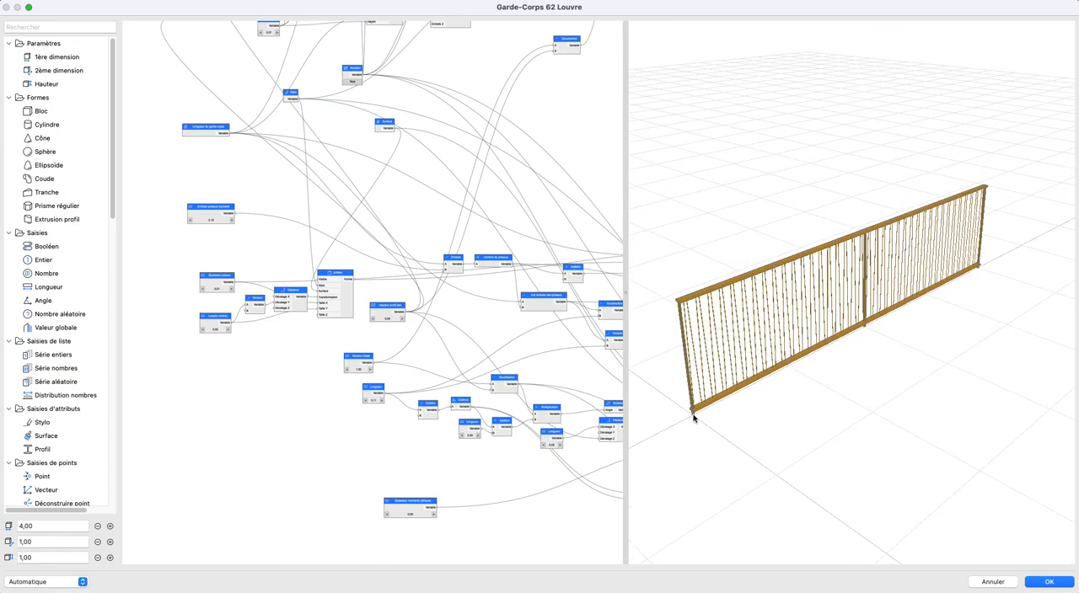
pyautogui.moveTo(856, 319); pyautogui.dragTo(823, 294)
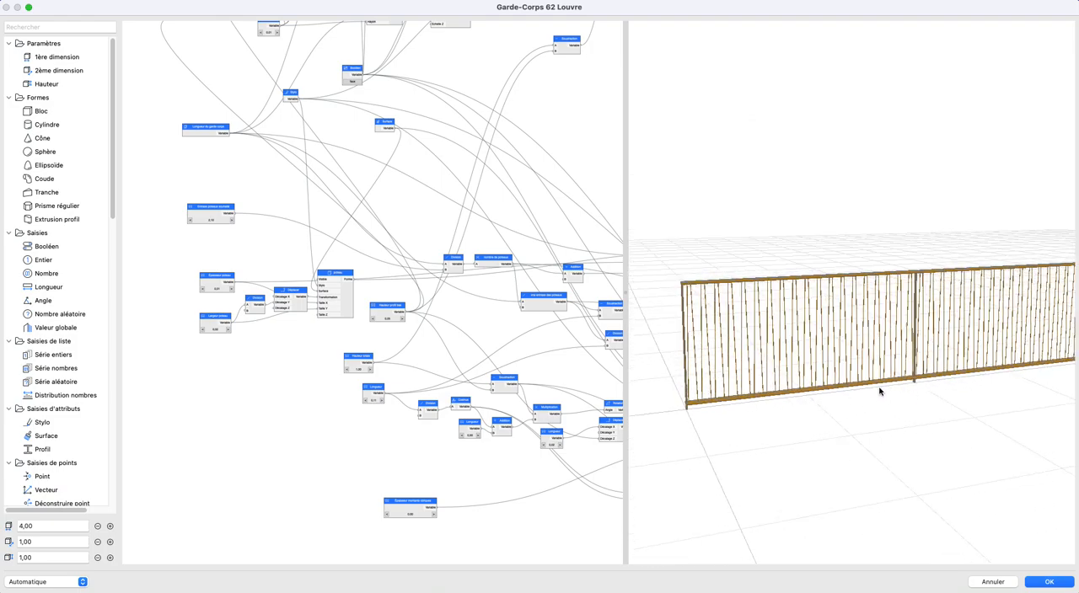
pyautogui.scroll(5, 760, 358)
pyautogui.moveTo(760, 357); pyautogui.dragTo(879, 306, button='middle')
pyautogui.moveTo(879, 305); pyautogui.dragTo(869, 302)
pyautogui.scroll(5, 780, 312)
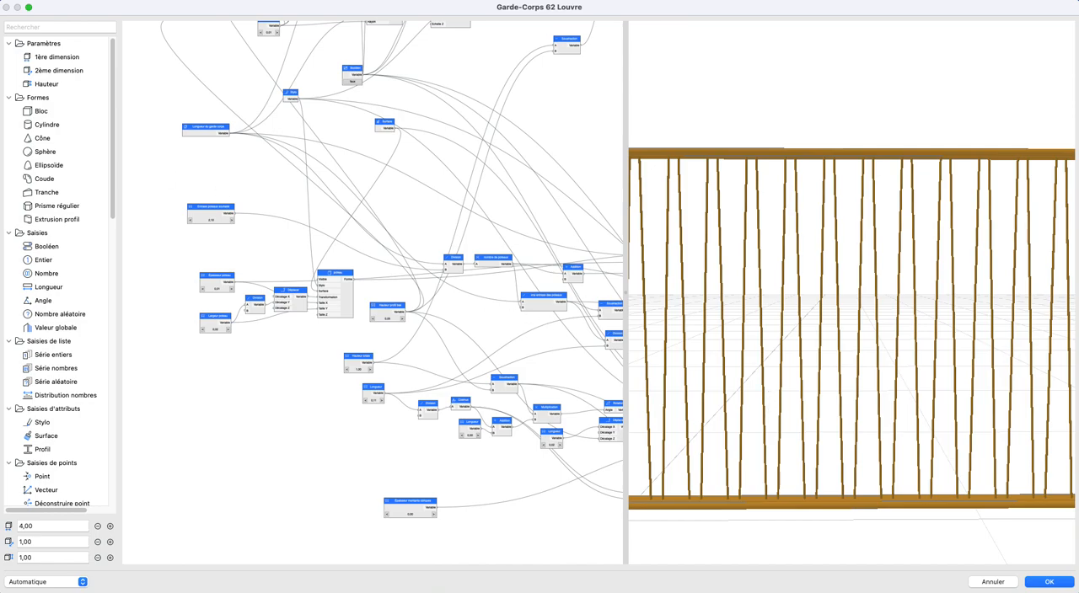
# - Consult the hand-drawn baluster angle sketch in trigo.jpg, and close it
pyautogui.moveTo(0, 118); pyautogui.dragTo(419, 71)
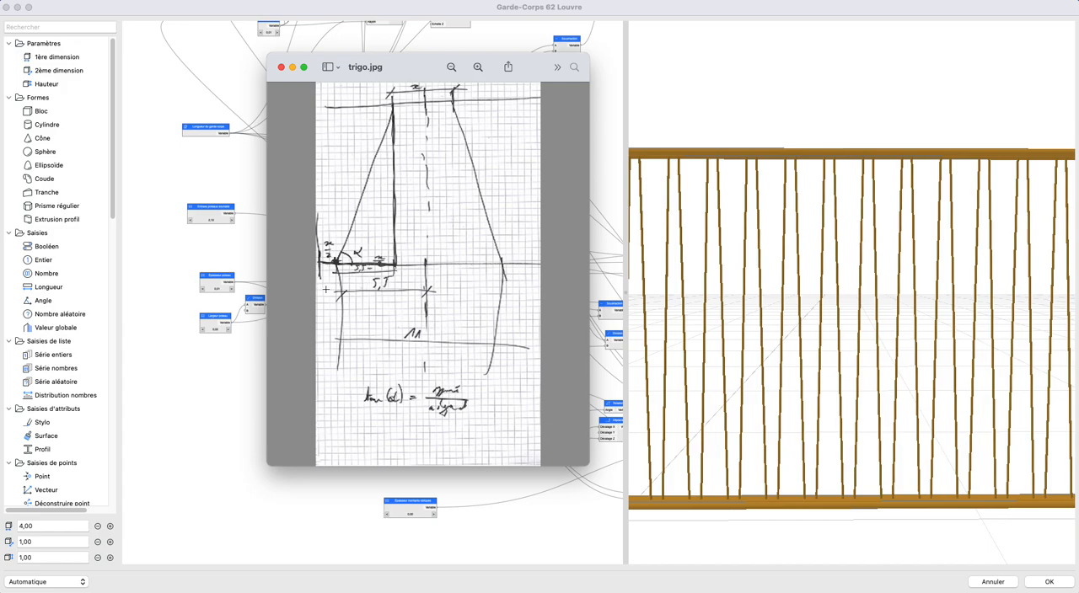
pyautogui.moveTo(410, 72); pyautogui.dragTo(406, 78)
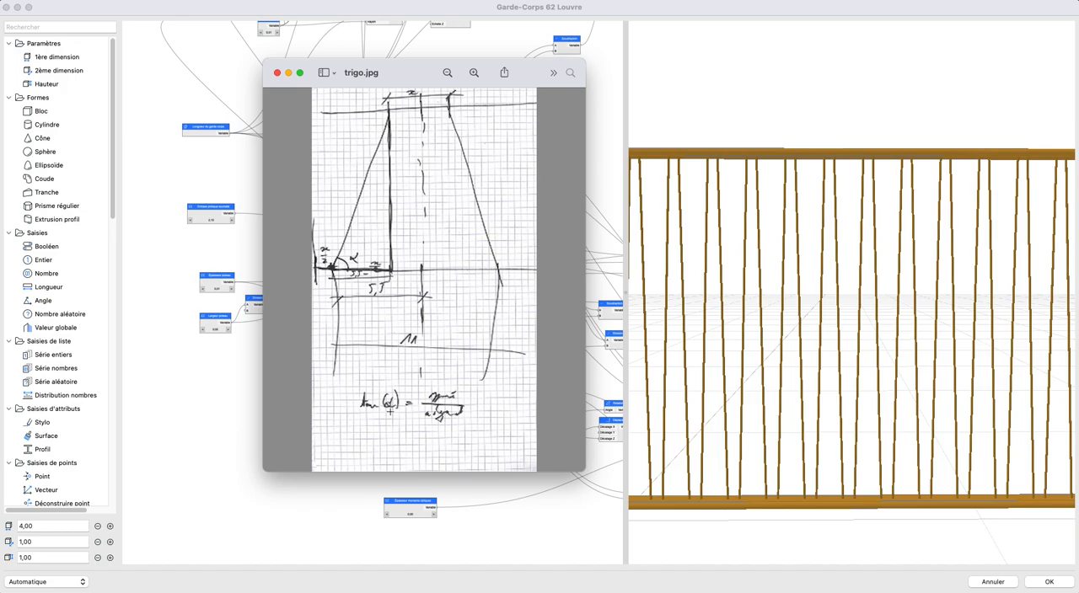
pyautogui.press('super+w')
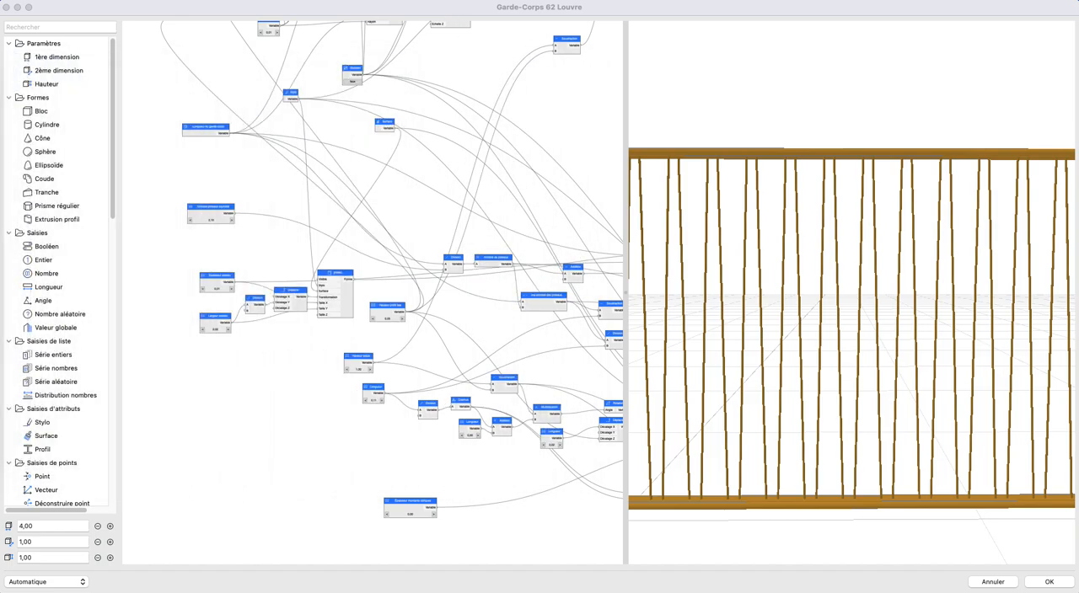
# - Delete all nodes of the existing guardrail graph to start from an empty canvas
pyautogui.scroll(-6, 512, 245)
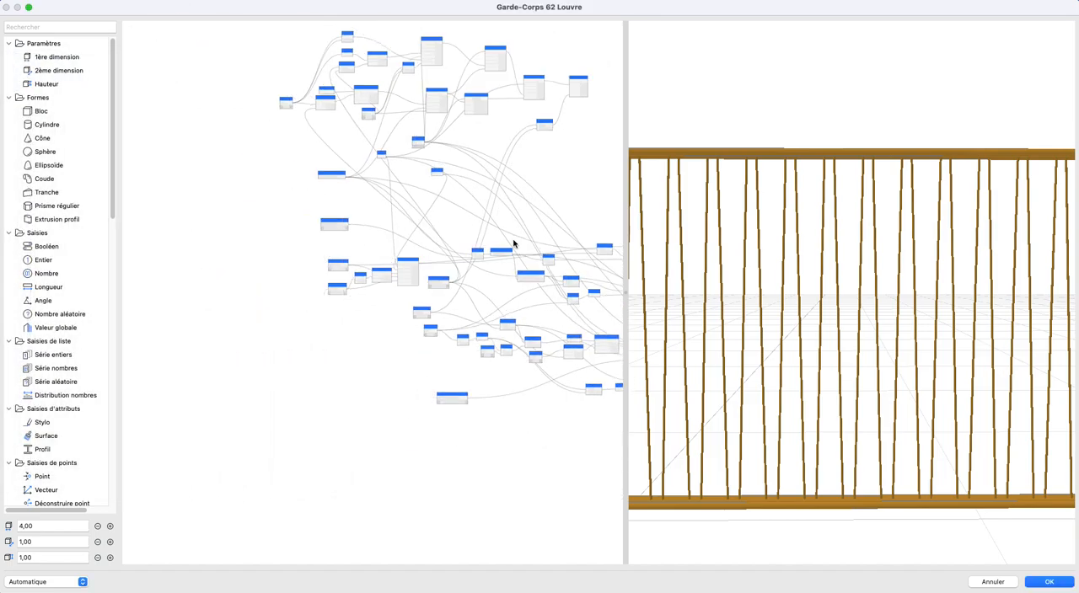
pyautogui.scroll(-3, 510, 251)
pyautogui.moveTo(569, 69); pyautogui.dragTo(133, 447)
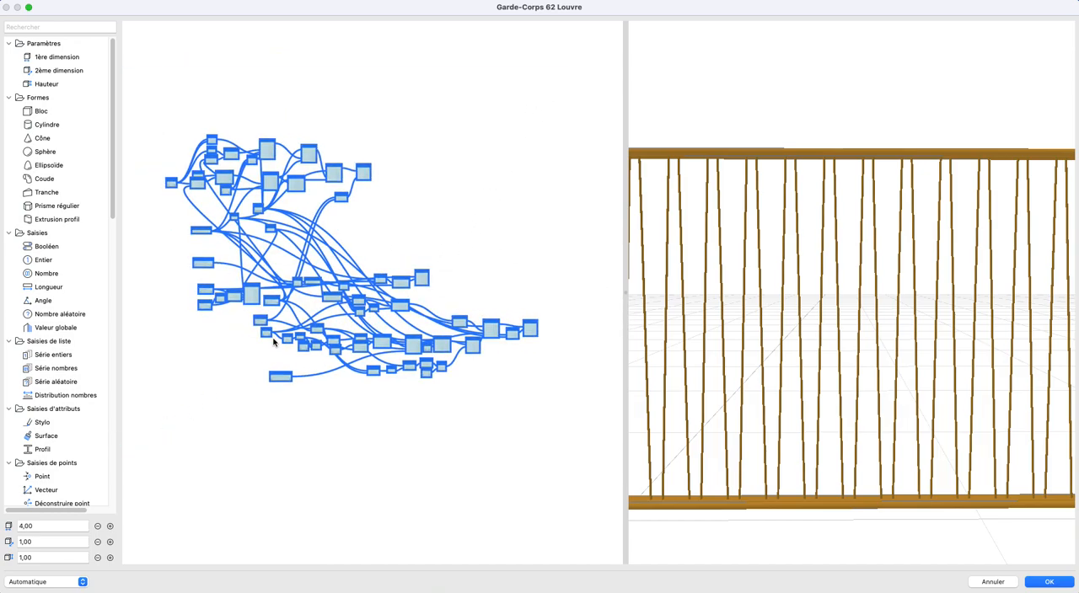
pyautogui.press('Delete')
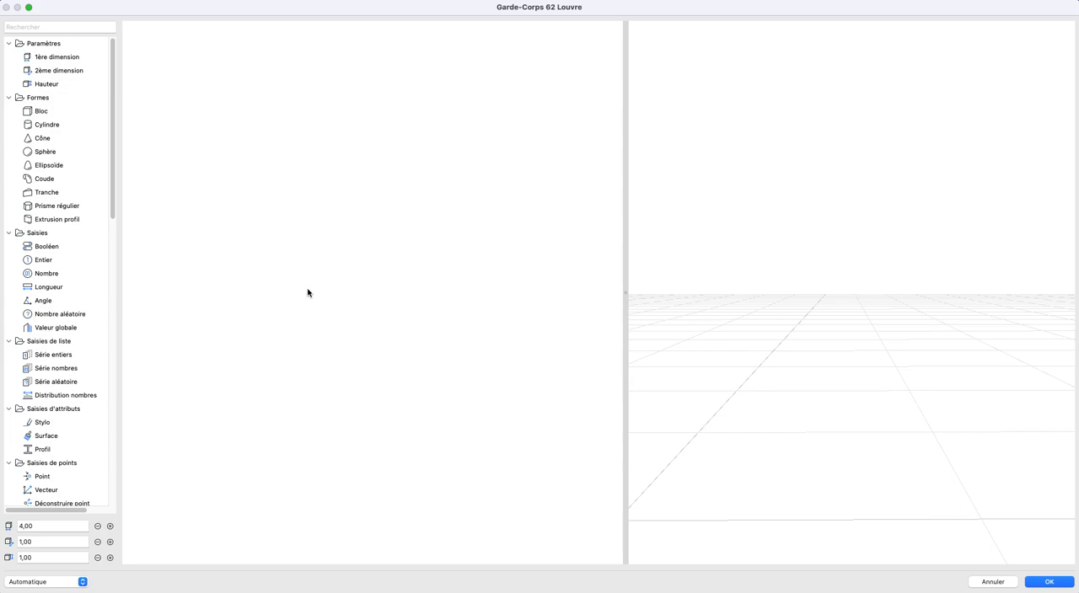
# - Add a Bloc shape node to the empty graph
pyautogui.moveTo(41, 111); pyautogui.dragTo(284, 253)
pyautogui.scroll(-5, 797, 333)
pyautogui.moveTo(768, 333); pyautogui.dragTo(729, 337)
pyautogui.scroll(4, 270, 258)
pyautogui.moveTo(268, 258); pyautogui.dragTo(359, 308)
pyautogui.scroll(8, 346, 262)
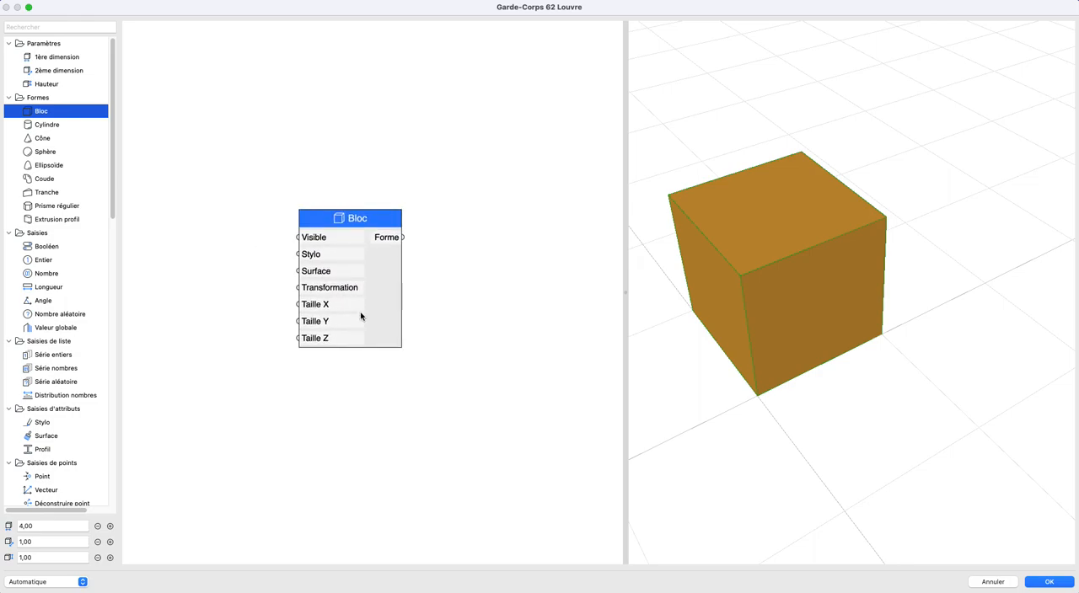
pyautogui.scroll(5, 369, 320)
pyautogui.scroll(-5, 380, 341)
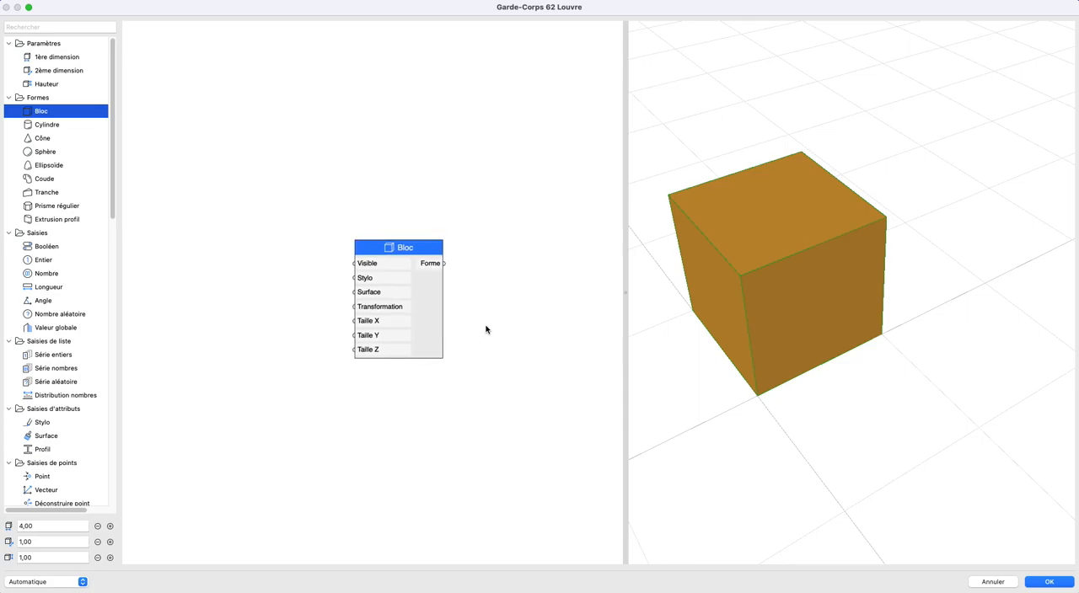
# - Add a Longueur node feeding the block's Taille Y and set its value to 0,02
pyautogui.moveTo(48, 287); pyautogui.dragTo(410, 333)
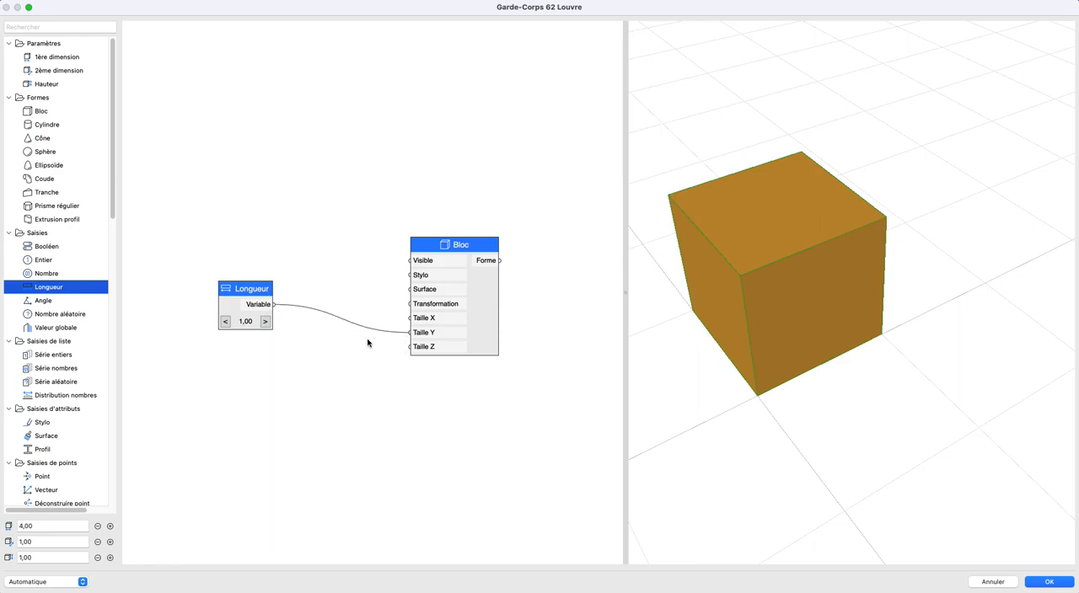
pyautogui.doubleClick(229, 312)
pyautogui.click(383, 273)
pyautogui.write('0,02')
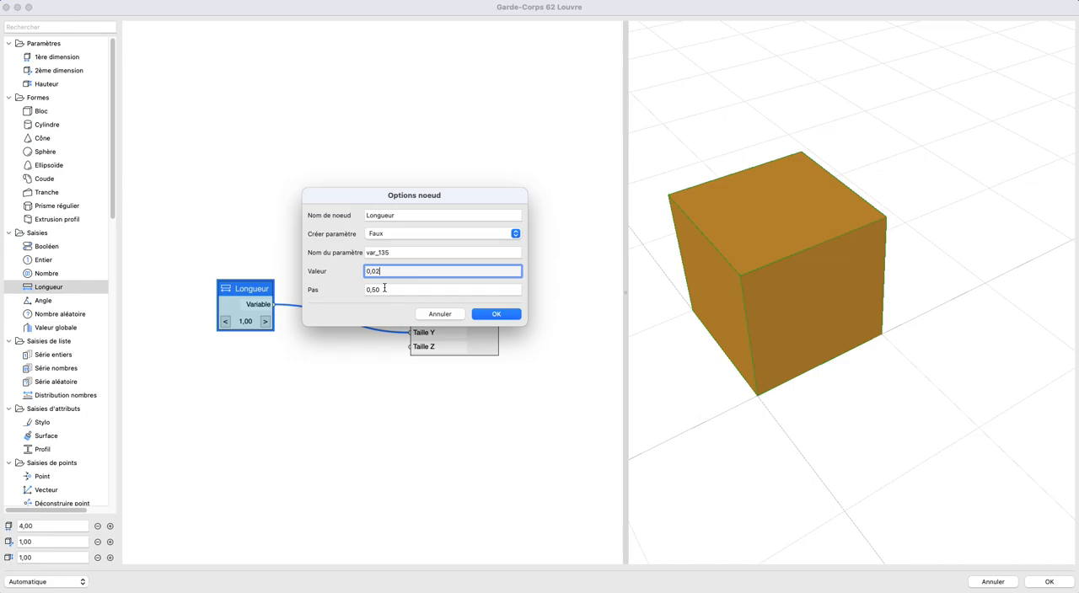
pyautogui.press('Return')
pyautogui.moveTo(699, 339); pyautogui.dragTo(649, 337)
# - Change the value of the Longueur node driving Taille Y to 0,03
pyautogui.doubleClick(243, 305)
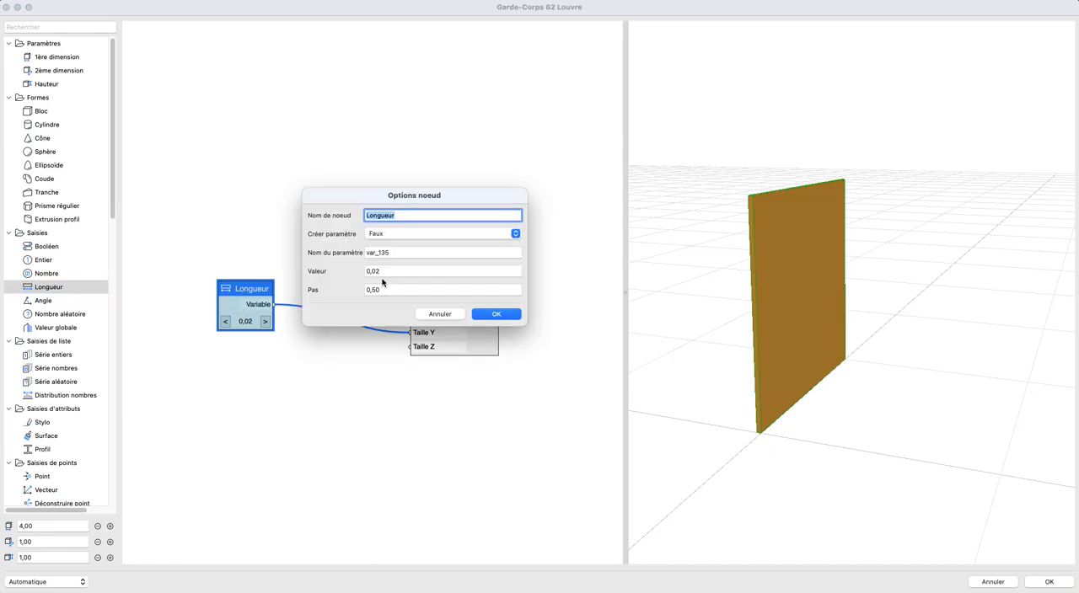
pyautogui.click(413, 272)
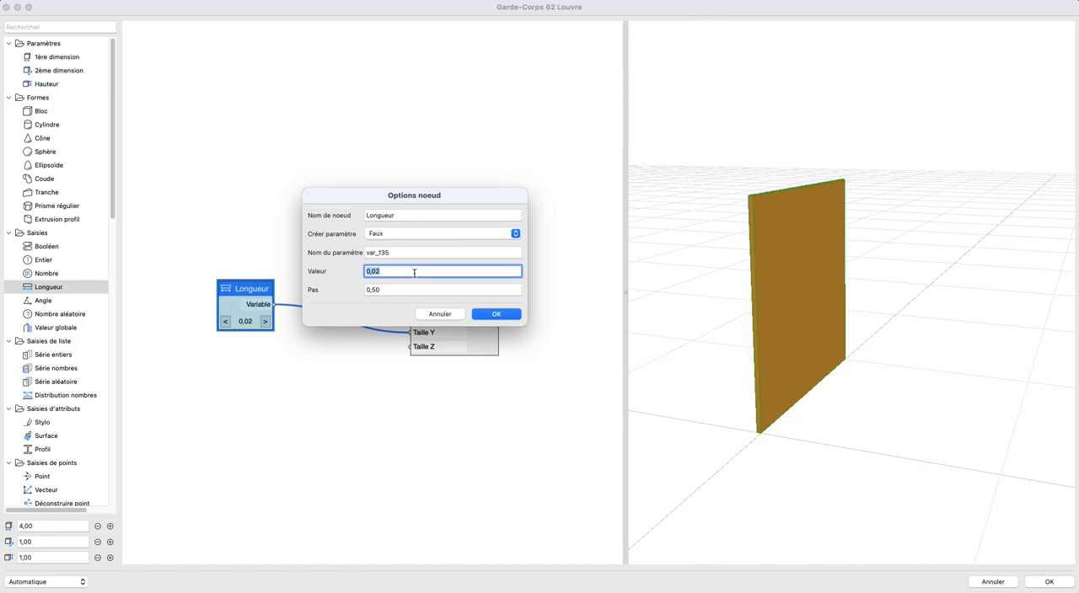
pyautogui.press('Right')
pyautogui.press('BackSpace')
pyautogui.click(492, 314)
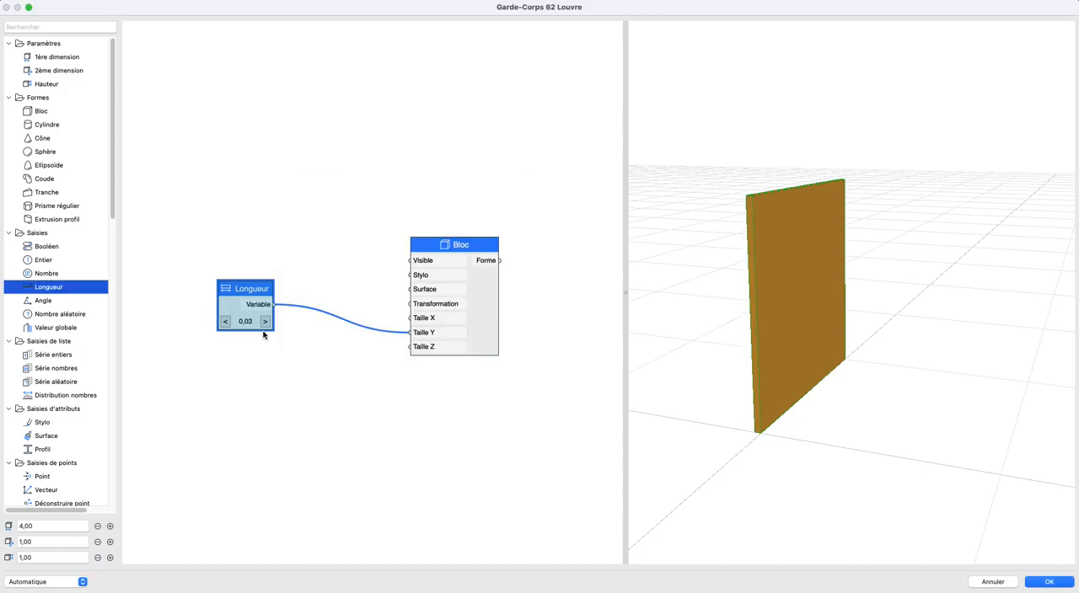
# - Duplicate the Longueur node, place the copy below the original and space the two nodes apart
pyautogui.moveTo(232, 294); pyautogui.dragTo(226, 269)
pyautogui.moveTo(354, 292); pyautogui.dragTo(215, 346)
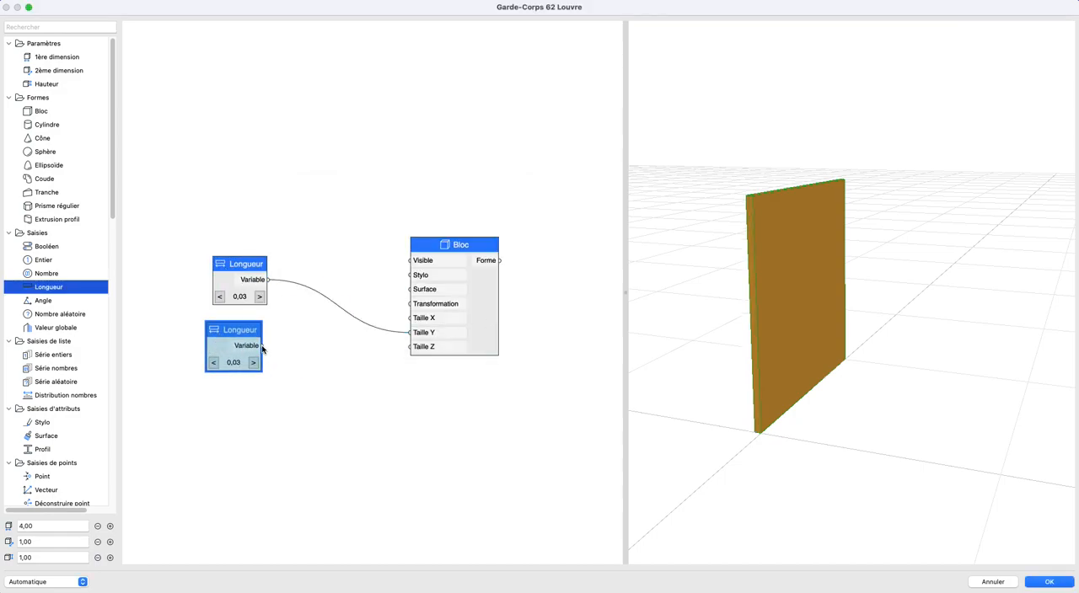
pyautogui.moveTo(228, 280); pyautogui.dragTo(193, 290)
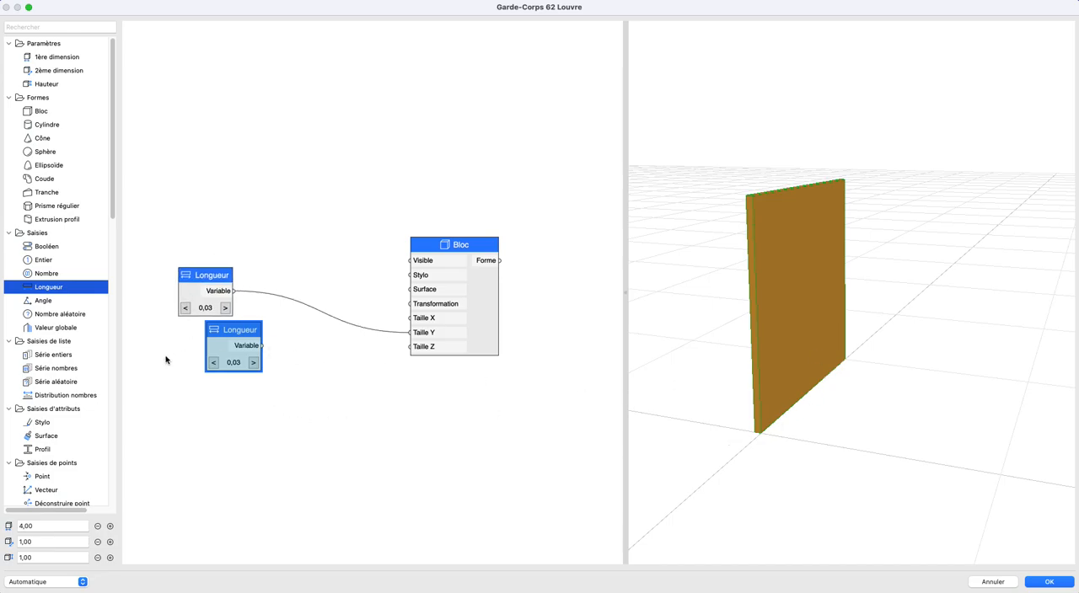
# - Add a 1ère dimension parameter node and link it to the block's Taille X
pyautogui.moveTo(59, 57); pyautogui.dragTo(408, 318)
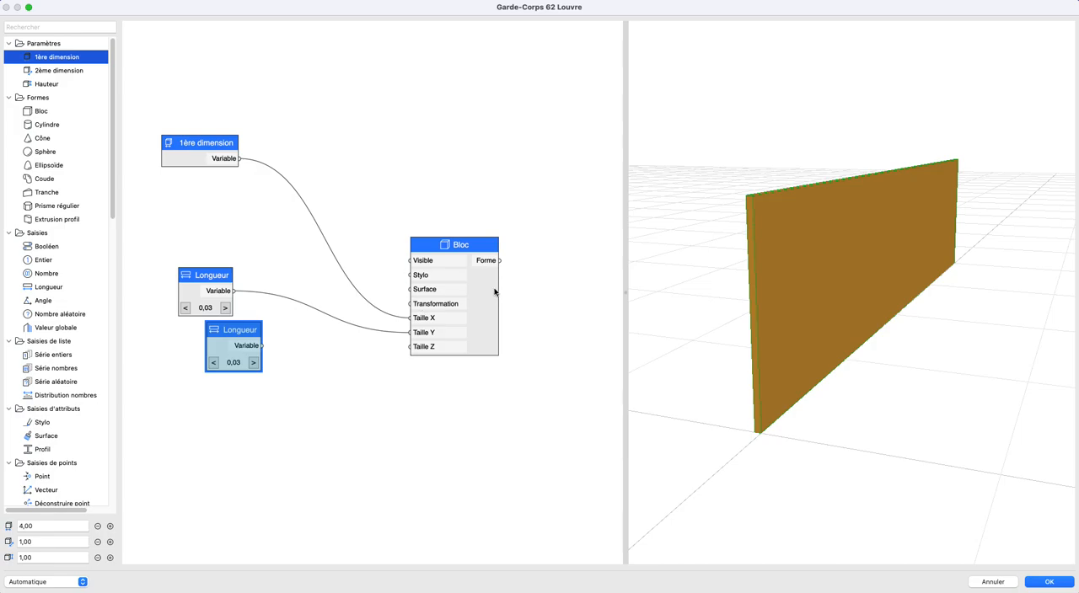
pyautogui.moveTo(807, 266); pyautogui.dragTo(765, 345)
pyautogui.scroll(5, 764, 346)
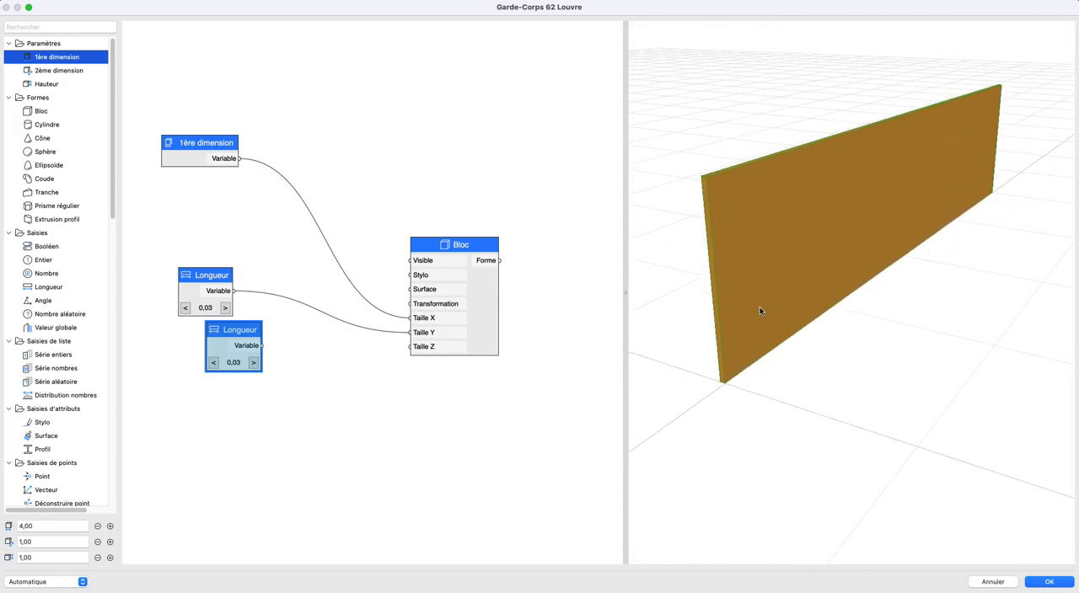
# - Link the duplicated Longueur node to the block's Taille Z and set its value to 0,02
pyautogui.moveTo(273, 355); pyautogui.dragTo(411, 346)
pyautogui.doubleClick(218, 352)
pyautogui.click(387, 271)
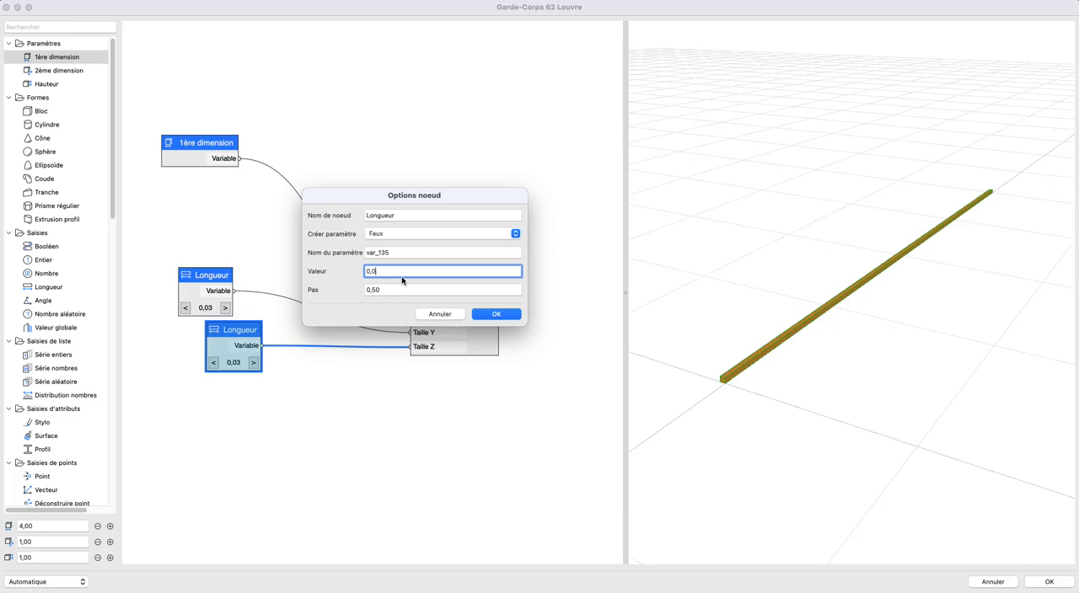
pyautogui.press('Return')
pyautogui.moveTo(774, 365); pyautogui.dragTo(725, 371)
pyautogui.click(512, 390)
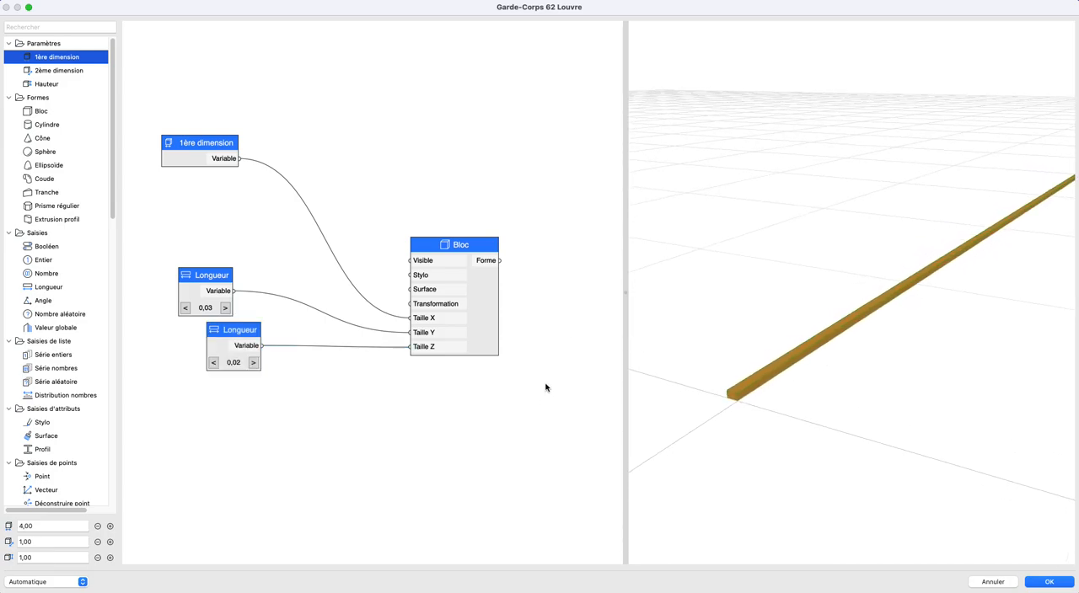
# - Add a Cylindre shape node below the Bloc node
pyautogui.scroll(-2, 417, 325)
pyautogui.moveTo(42, 127); pyautogui.dragTo(346, 411)
pyautogui.moveTo(850, 392); pyautogui.dragTo(808, 380)
# - Duplicate the 0,02 Longueur node, place the copy beside the Cylindre node and set its value to 0,01
pyautogui.click(212, 217)
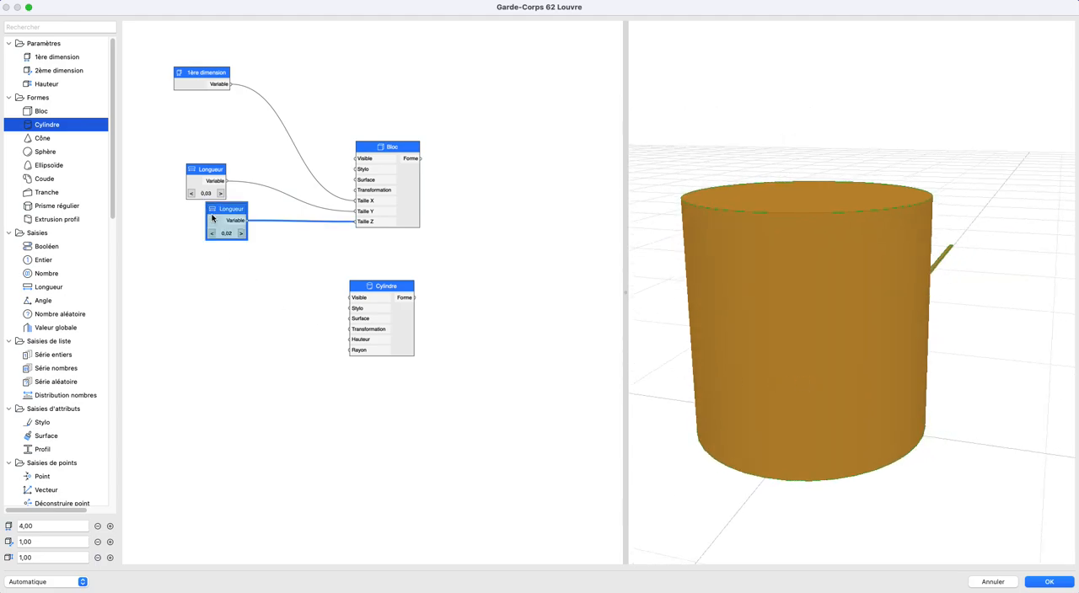
pyautogui.press('super+c')
pyautogui.press('super+v')
pyautogui.moveTo(365, 290); pyautogui.dragTo(227, 337)
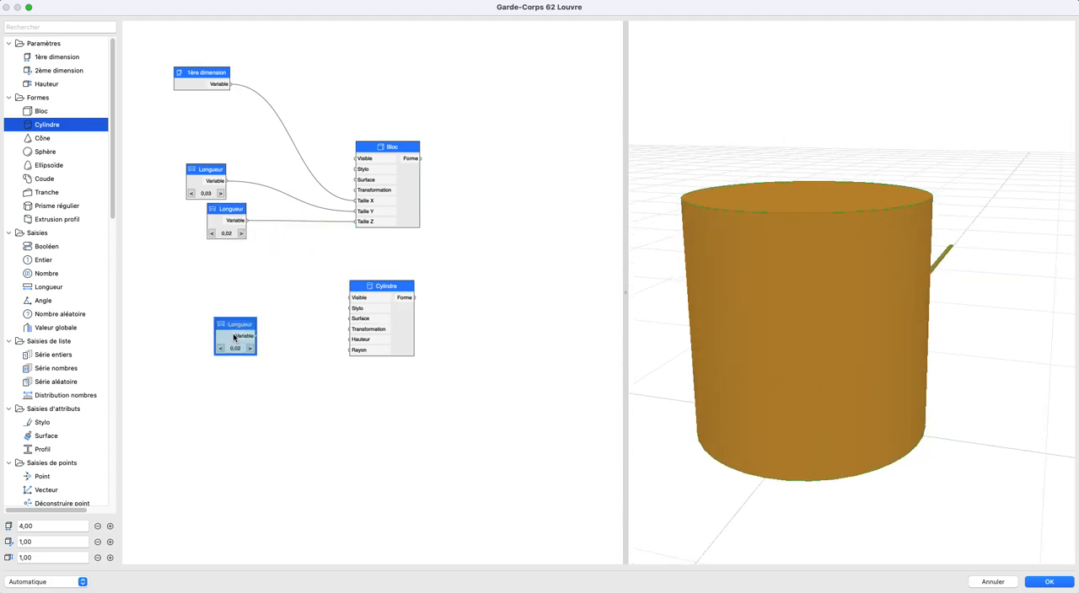
pyautogui.doubleClick(227, 338)
pyautogui.click(411, 273)
pyautogui.press('BackSpace')
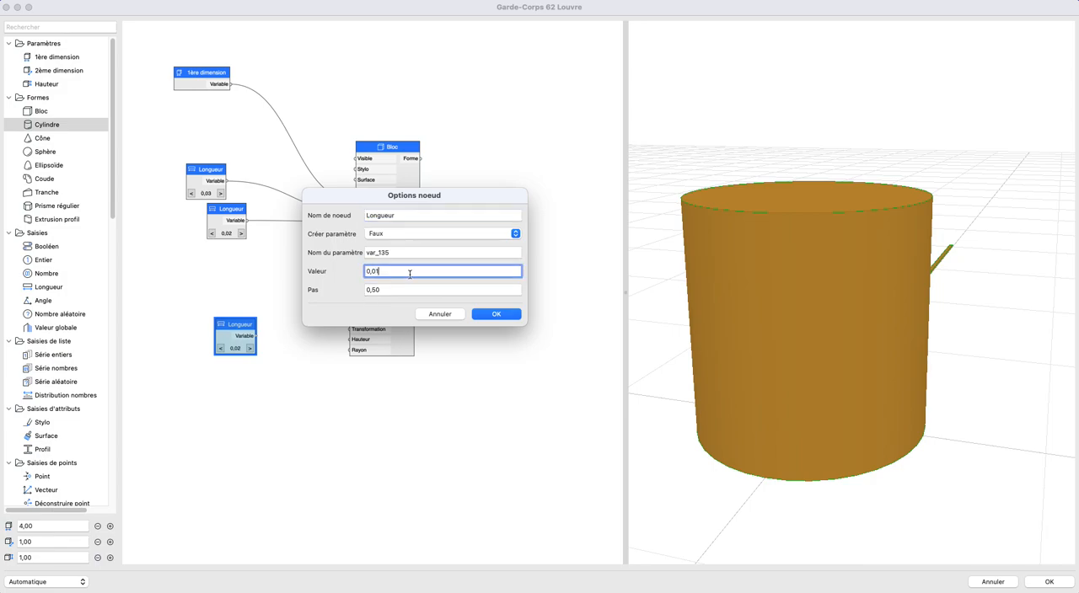
pyautogui.write('1')
pyautogui.press('Return')
# - Link the 0,01 Longueur node to the cylinder's Rayon and check the cylinder's base in the preview
pyautogui.moveTo(256, 335); pyautogui.dragTo(348, 352)
pyautogui.moveTo(779, 376); pyautogui.dragTo(799, 347)
pyautogui.scroll(5, 816, 378)
pyautogui.moveTo(818, 382); pyautogui.dragTo(766, 387)
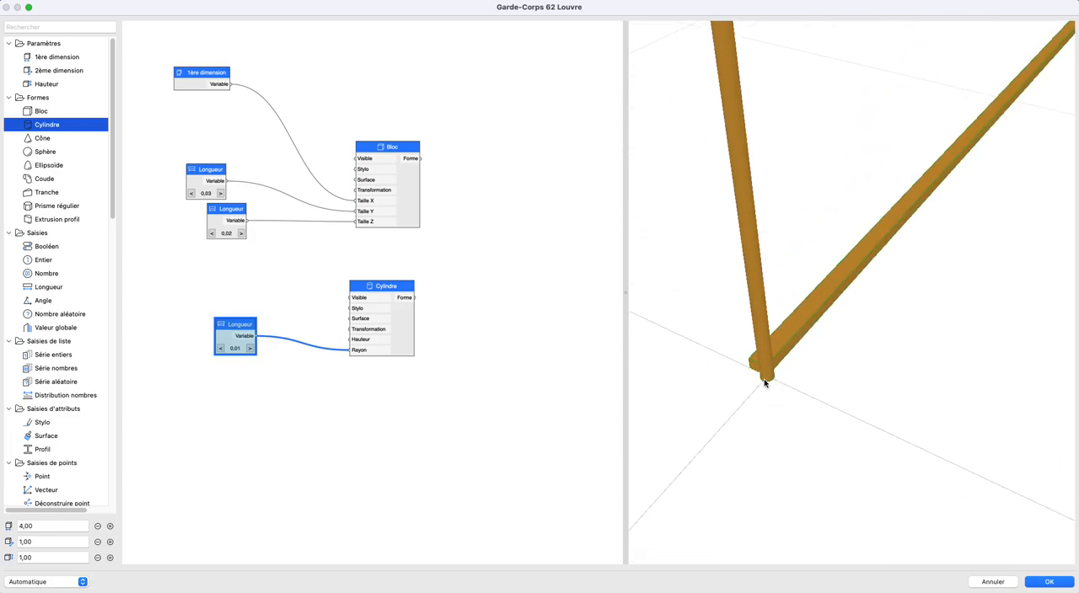
# - Add a Rotation Y node linked to the cylinder's Transformation and set its angle so the cylinder lies along the block
pyautogui.moveTo(227, 336); pyautogui.dragTo(220, 362)
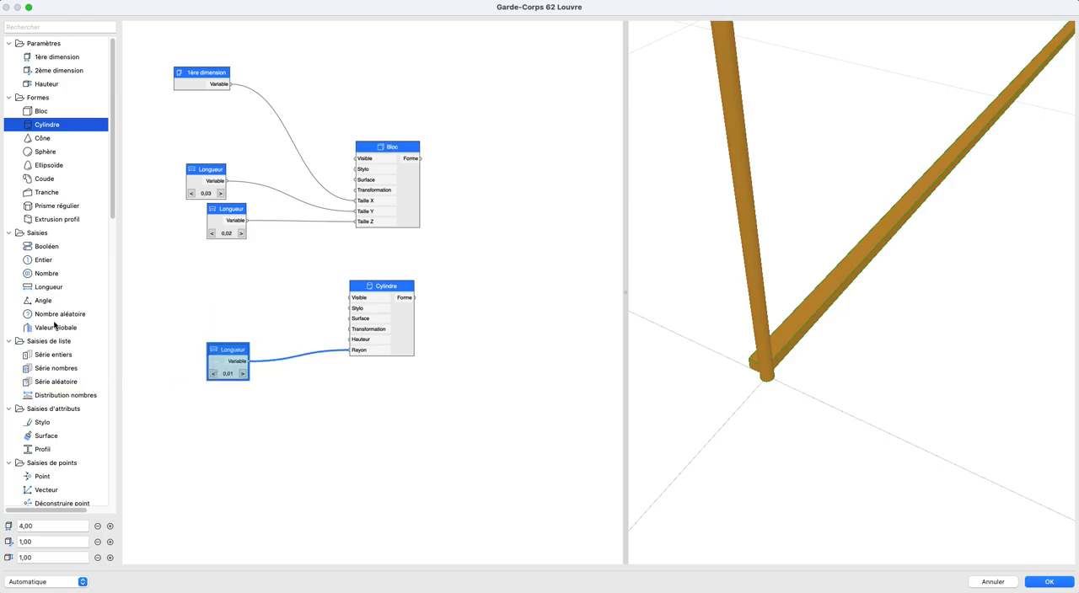
pyautogui.scroll(-10, 48, 317)
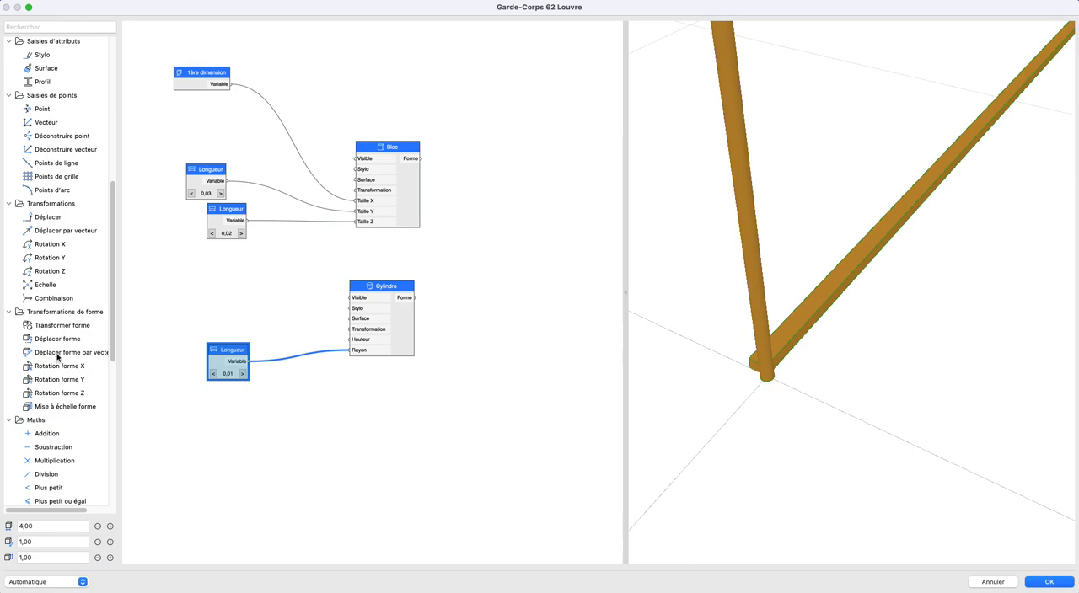
pyautogui.moveTo(52, 259); pyautogui.dragTo(349, 335)
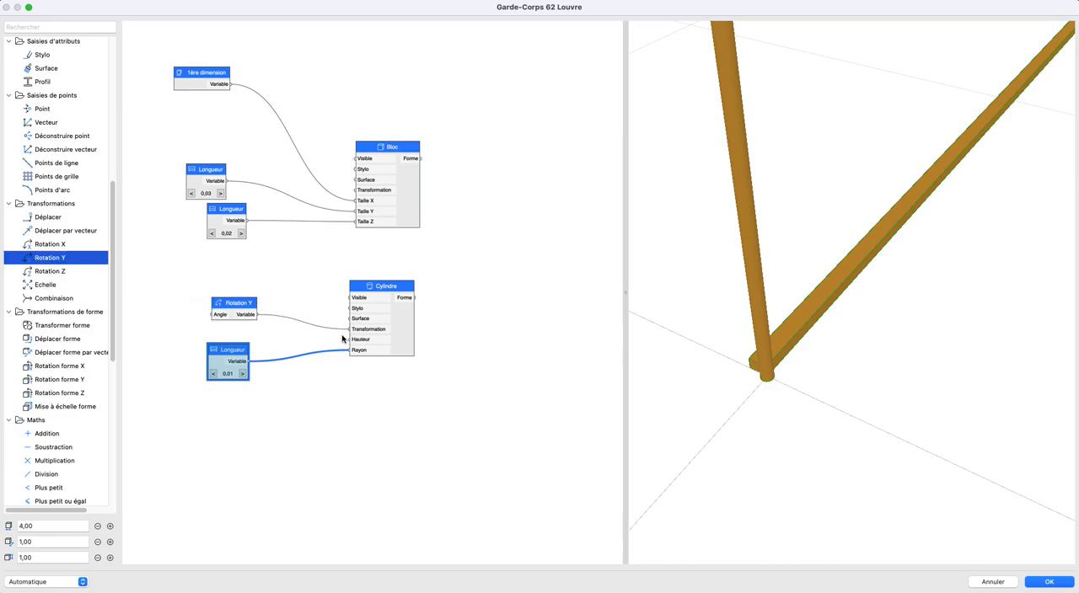
pyautogui.doubleClick(236, 305)
pyautogui.click(394, 236)
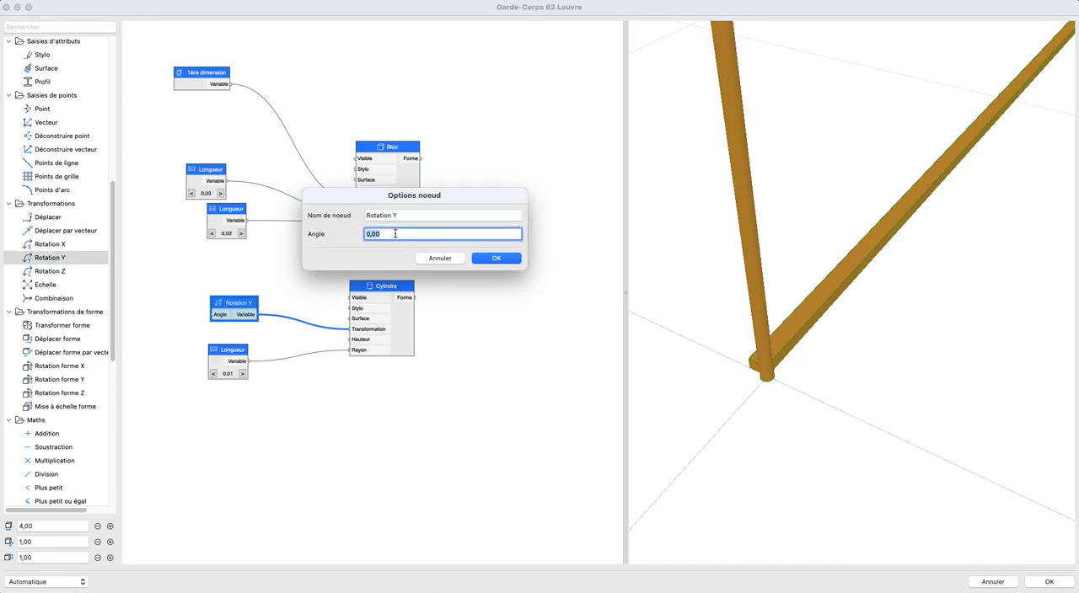
pyautogui.press('Return')
pyautogui.moveTo(769, 376); pyautogui.dragTo(800, 381, button='middle')
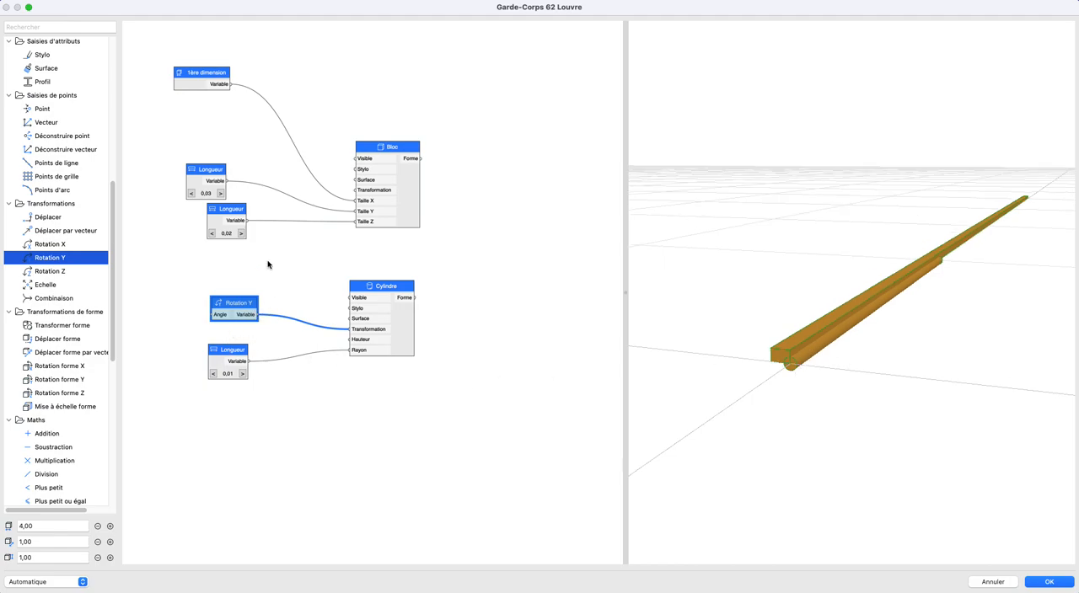
# - Link the 1ère dimension node to the cylinder's Hauteur and space out the Rotation Y and 0,01 Longueur nodes
pyautogui.moveTo(231, 84); pyautogui.dragTo(351, 338)
pyautogui.moveTo(865, 267); pyautogui.dragTo(856, 275, button='middle')
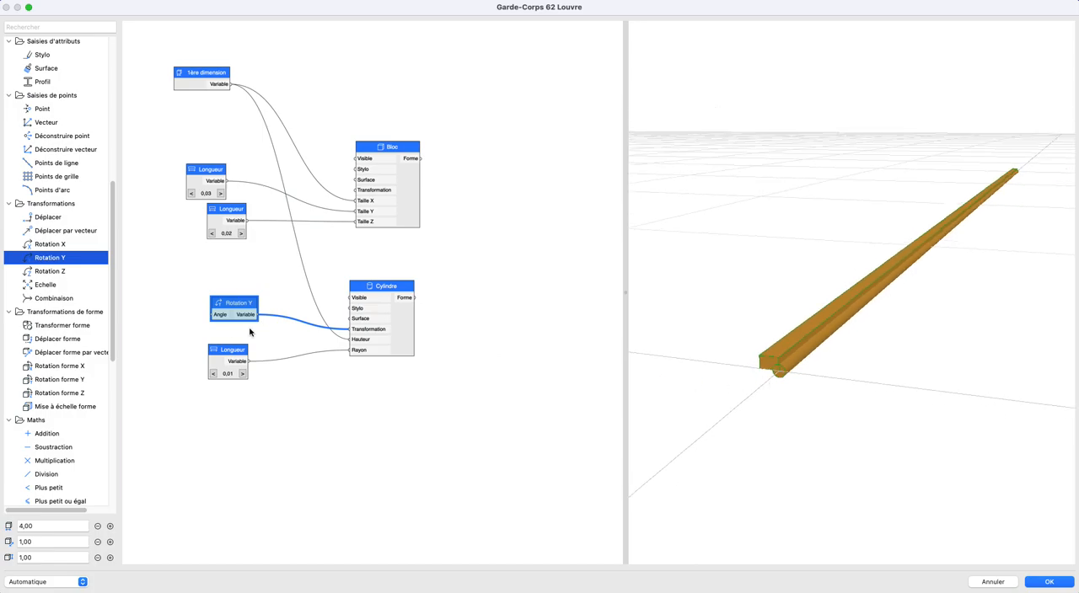
pyautogui.moveTo(234, 349); pyautogui.dragTo(224, 387)
pyautogui.moveTo(229, 302); pyautogui.dragTo(217, 337)
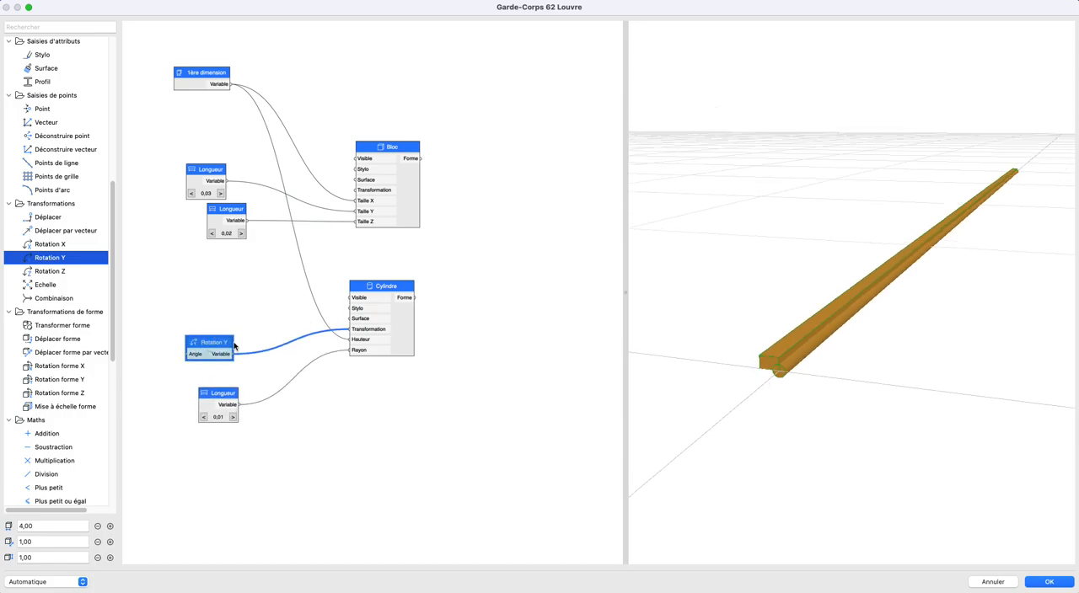
# - Insert a Combinaison node between Rotation Y and the cylinder, linking the rotation to Transformation 1 and the output to the cylinder's Transformation
pyautogui.scroll(3, 322, 336)
pyautogui.hscroll(-3, 322, 337)
pyautogui.scroll(-10, 53, 385)
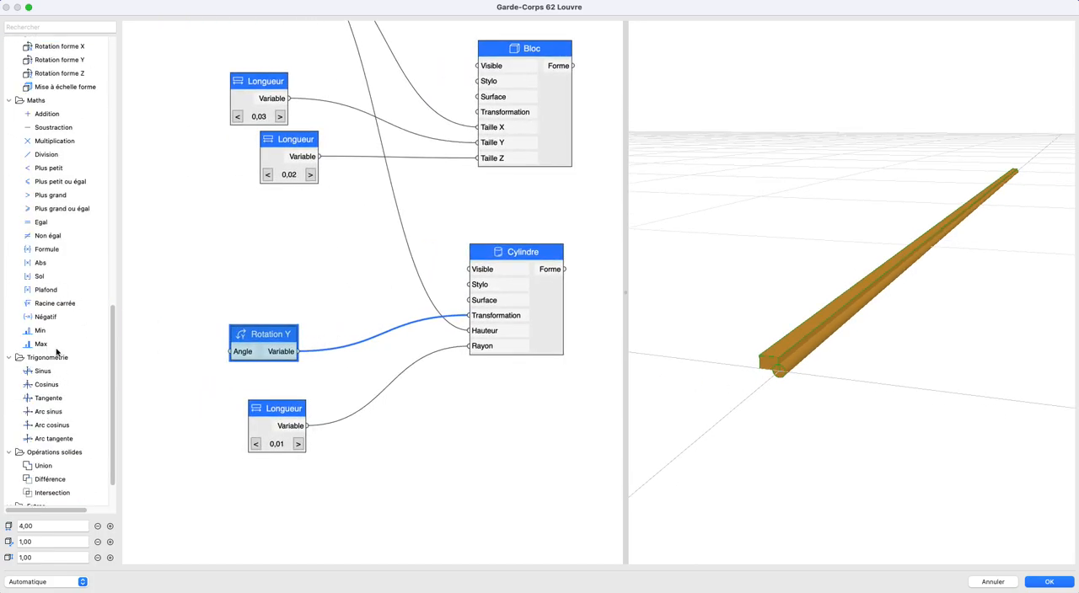
pyautogui.scroll(-5, 77, 362)
pyautogui.scroll(15, 70, 279)
pyautogui.moveTo(42, 233); pyautogui.dragTo(368, 308)
pyautogui.moveTo(257, 334); pyautogui.dragTo(317, 294)
pyautogui.moveTo(421, 294); pyautogui.dragTo(468, 316)
pyautogui.moveTo(390, 336); pyautogui.dragTo(394, 344)
pyautogui.scroll(5, 782, 385)
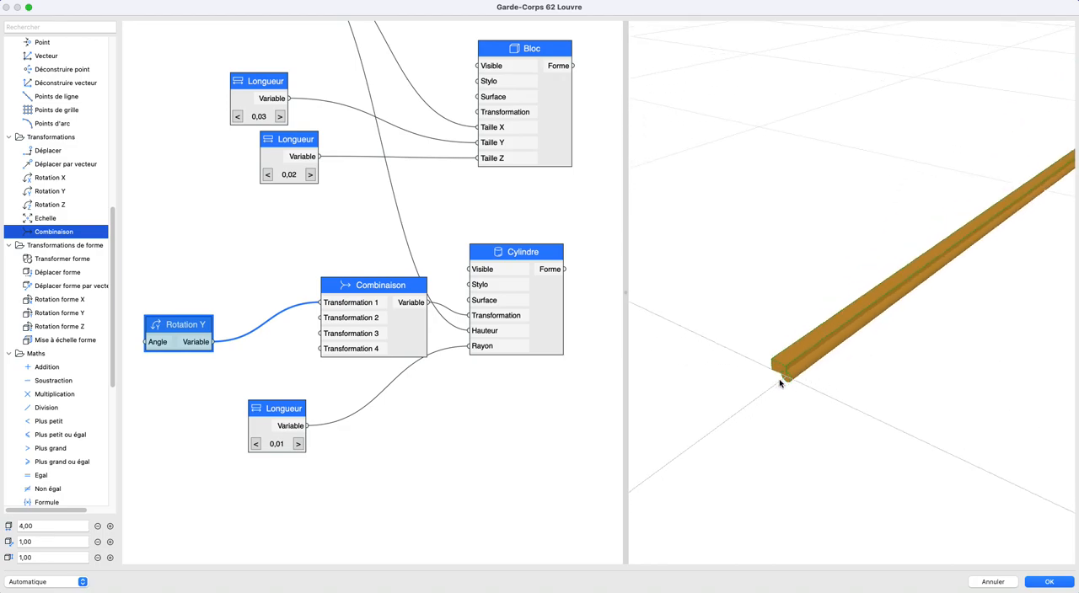
pyautogui.moveTo(789, 379); pyautogui.dragTo(714, 428, button='middle')
pyautogui.moveTo(770, 402)
pyautogui.keyDown('shift'); pyautogui.mouseDown(button='middle')
pyautogui.moveTo(799, 389)
pyautogui.moveTo(783, 389)
pyautogui.mouseUp(button='middle'); pyautogui.keyUp('shift')
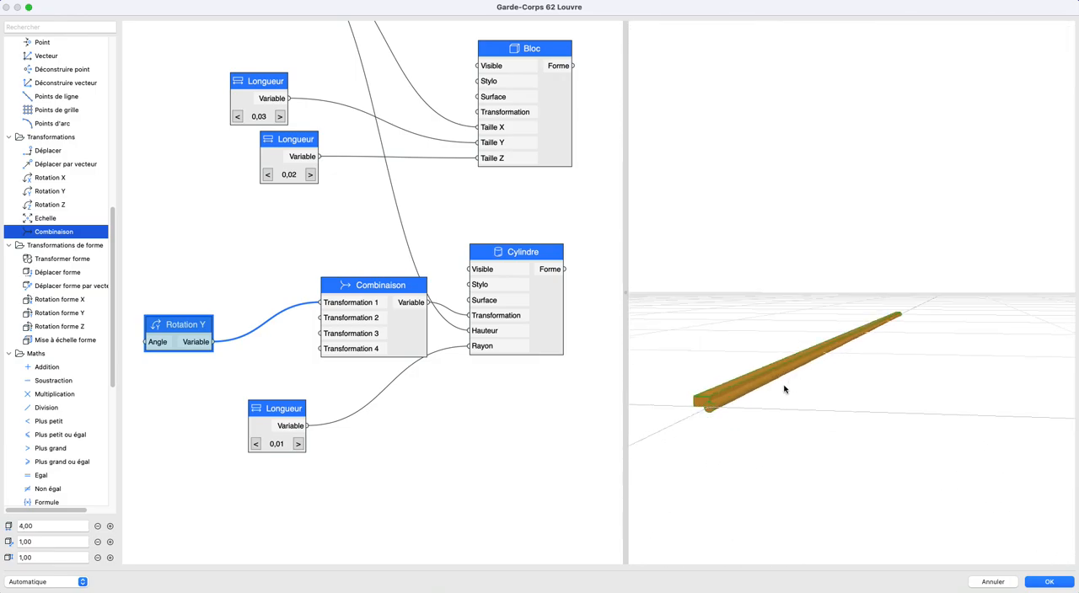
# - Add a Déplacer node linked to the Combinaison's Transformation 2 and feed its Décalage Z from the 0,02 Longueur node
pyautogui.moveTo(199, 321); pyautogui.dragTo(184, 261)
pyautogui.moveTo(49, 150); pyautogui.dragTo(321, 318)
pyautogui.moveTo(417, 356); pyautogui.dragTo(432, 364, button='middle')
pyautogui.moveTo(300, 125); pyautogui.dragTo(466, 287)
pyautogui.moveTo(418, 214); pyautogui.dragTo(289, 403)
pyautogui.click(360, 227)
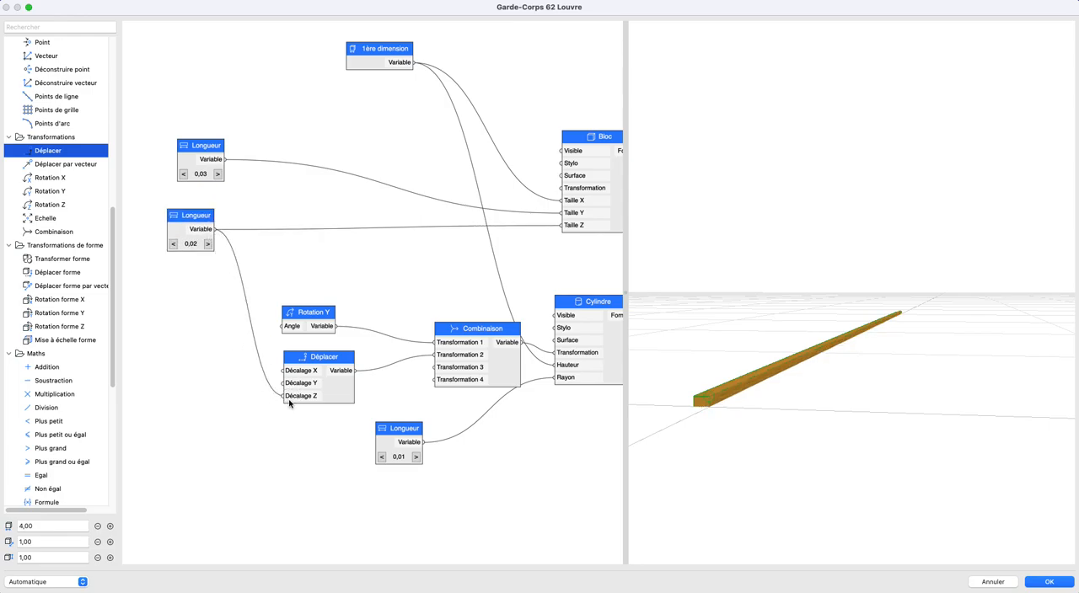
# - Add a Division node beside the 0,02 Longueur node, name it 2 and set B to 2
pyautogui.moveTo(183, 234); pyautogui.dragTo(153, 236)
pyautogui.scroll(-1, 231, 305)
pyautogui.moveTo(124, 298); pyautogui.dragTo(189, 312, button='middle')
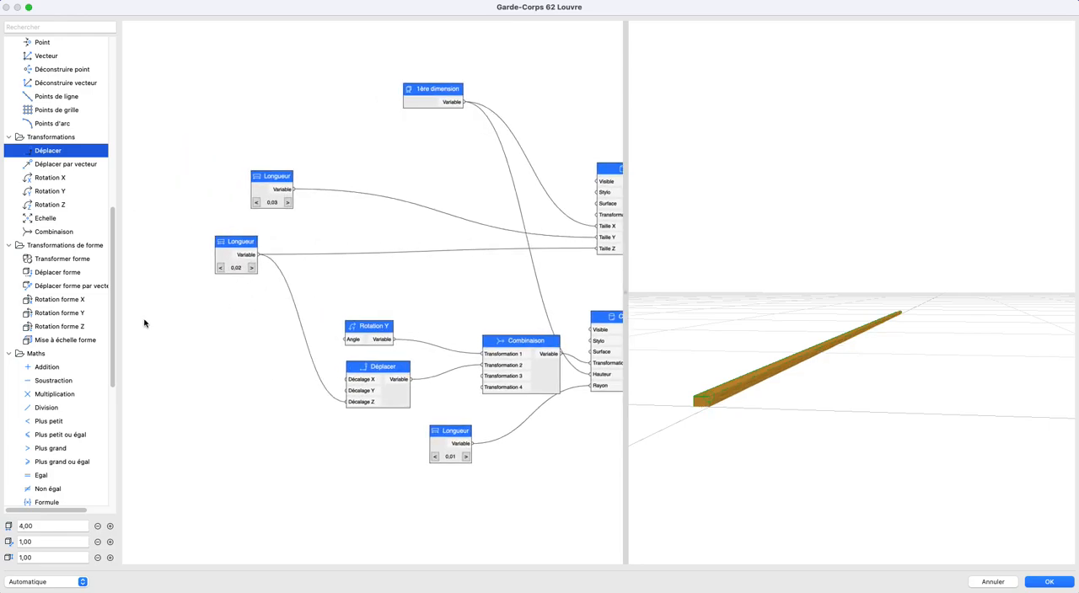
pyautogui.moveTo(42, 407); pyautogui.dragTo(296, 305)
pyautogui.write('2')
pyautogui.press('Tab')
pyautogui.write('2')
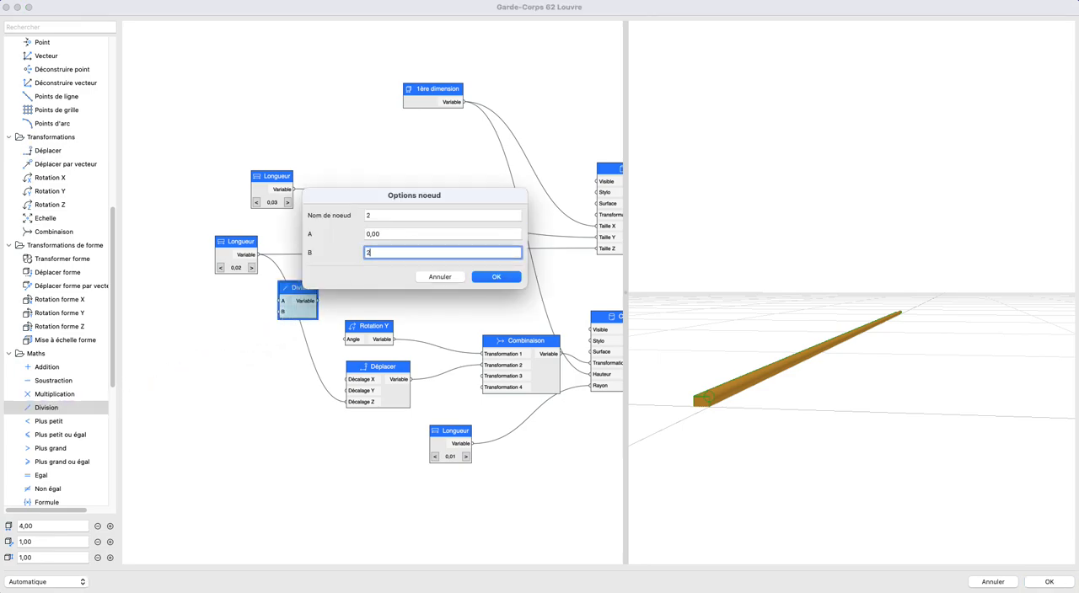
pyautogui.press('Tab')
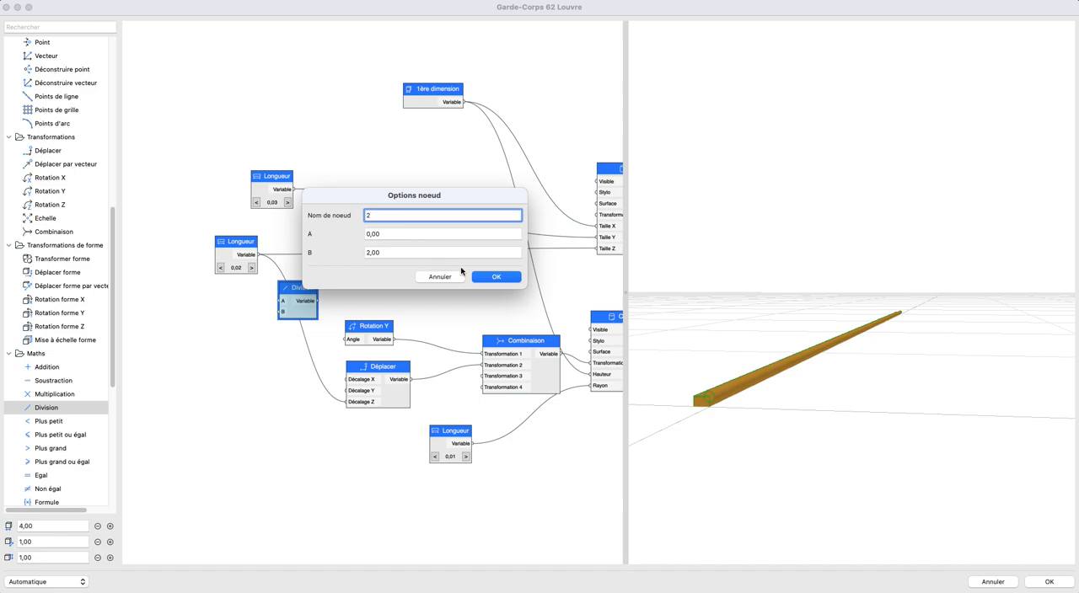
pyautogui.click(492, 276)
# - Route the 0,02 Longueur through the division node's A to the Déplacer's Décalage Z and tidy the node positions
pyautogui.scroll(3, 297, 285)
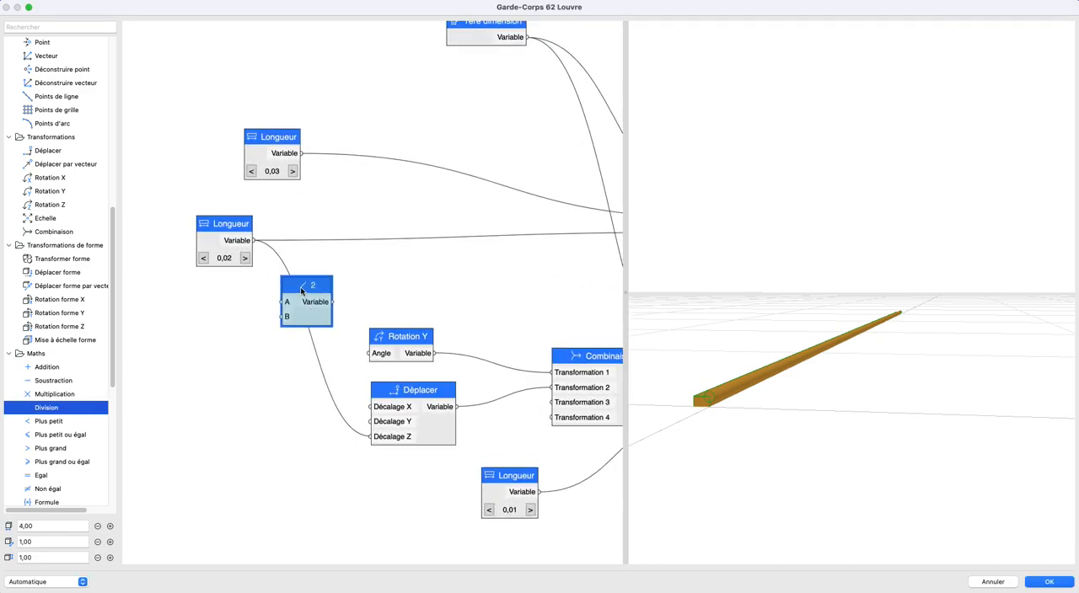
pyautogui.moveTo(254, 241); pyautogui.dragTo(372, 437)
pyautogui.moveTo(709, 433); pyautogui.dragTo(748, 435)
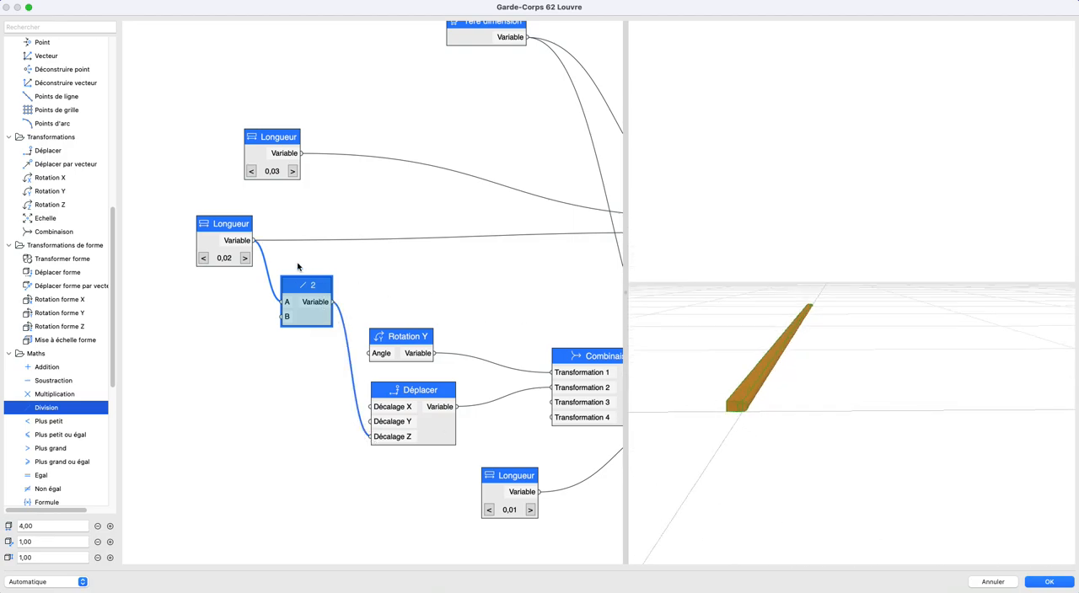
pyautogui.moveTo(212, 242); pyautogui.dragTo(169, 278)
pyautogui.moveTo(321, 287); pyautogui.dragTo(310, 304)
pyautogui.click(382, 296)
# - Add a second Déplacer node beside the Bloc and link it to the block's Transformation
pyautogui.moveTo(755, 397); pyautogui.dragTo(745, 376)
pyautogui.scroll(-3, 507, 295)
pyautogui.moveTo(507, 295); pyautogui.dragTo(432, 304, button='middle')
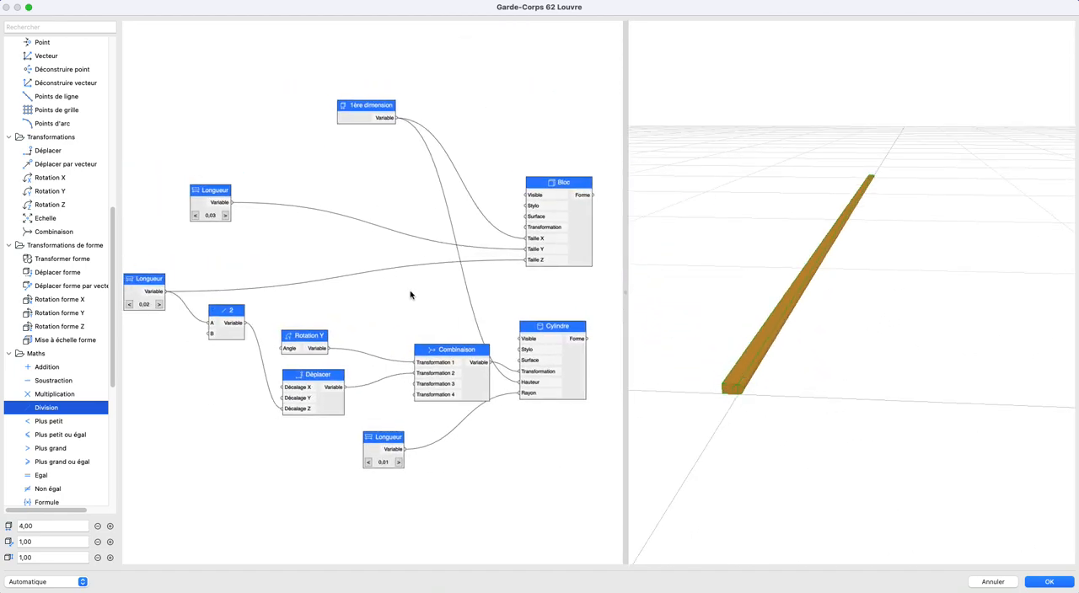
pyautogui.scroll(1, 327, 267)
pyautogui.moveTo(351, 274); pyautogui.dragTo(366, 287, button='middle')
pyautogui.moveTo(53, 155); pyautogui.dragTo(543, 253)
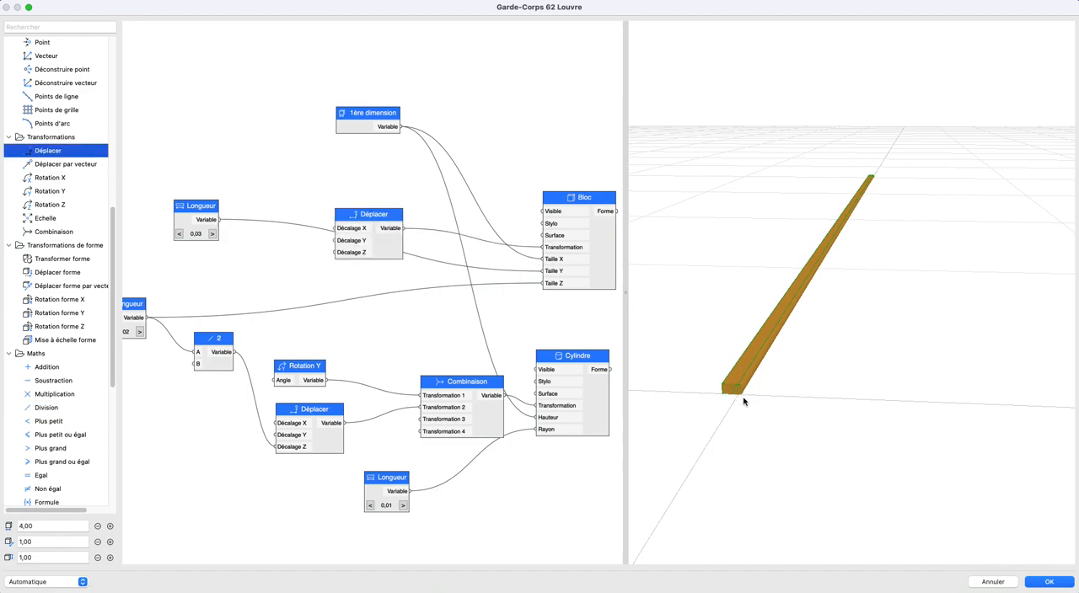
pyautogui.moveTo(311, 303); pyautogui.dragTo(406, 328, button='middle')
# - Duplicate the division node, place the copy beside the 0,03 Longueur node and link that Longueur to its A
pyautogui.moveTo(276, 243); pyautogui.dragTo(212, 230)
pyautogui.scroll(-2, 277, 251)
pyautogui.moveTo(281, 250); pyautogui.dragTo(226, 260, button='middle')
pyautogui.click(177, 243)
pyautogui.click(205, 293)
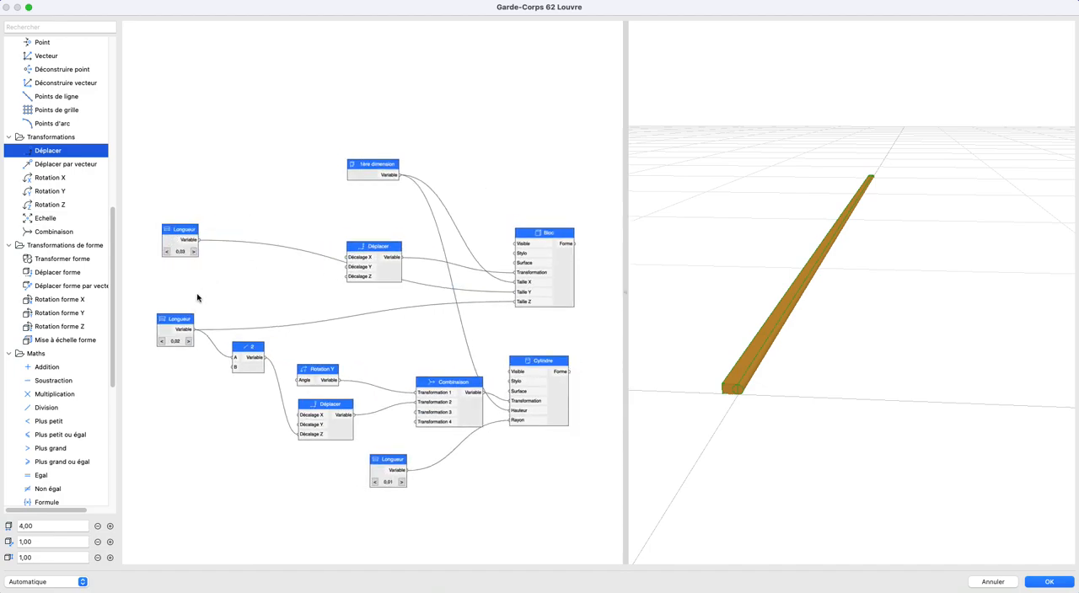
pyautogui.click(243, 354)
pyautogui.press('super+c')
pyautogui.press('super+v')
pyautogui.moveTo(363, 281); pyautogui.dragTo(229, 264)
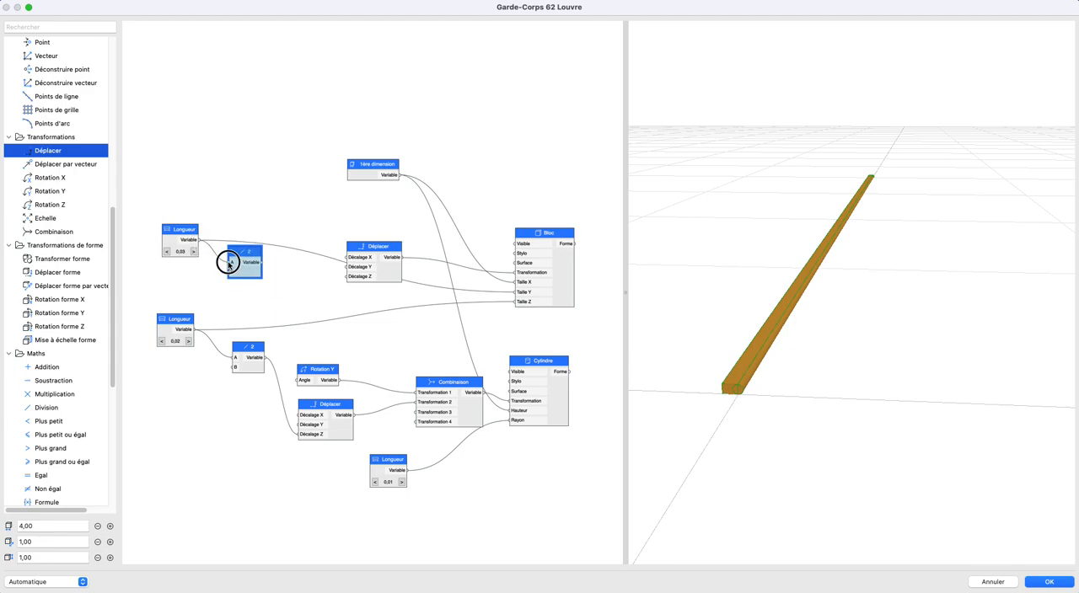
# - Set the copied division's name and B value to -2 and link its output to Décalage Y of the block's Déplacer
pyautogui.doubleClick(236, 255)
pyautogui.click(368, 251)
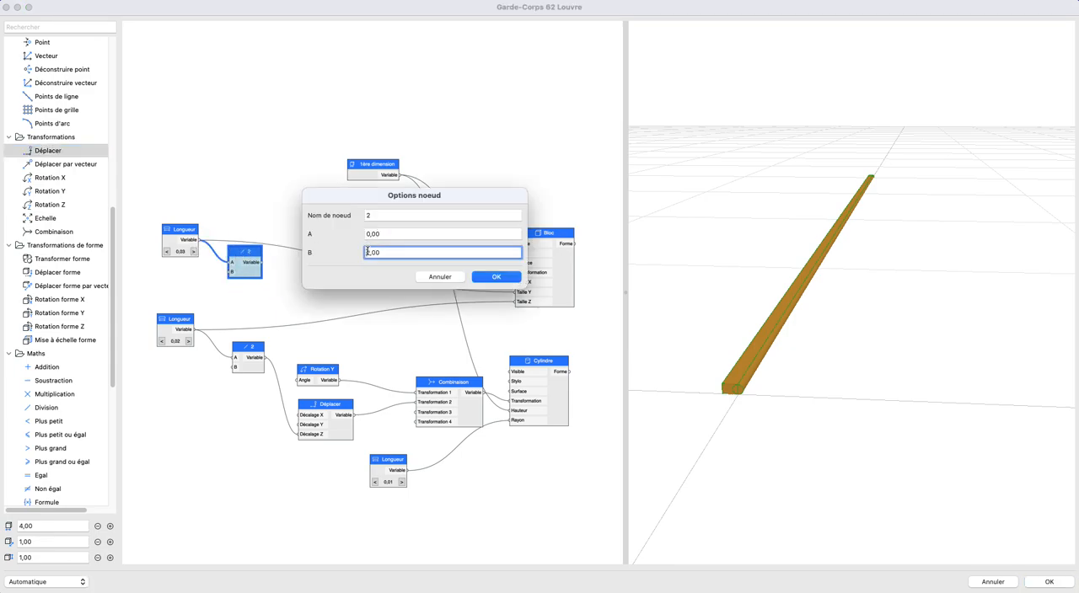
pyautogui.click(368, 216)
pyautogui.write('-')
pyautogui.press('Return')
pyautogui.moveTo(268, 264); pyautogui.dragTo(345, 269)
pyautogui.moveTo(260, 251); pyautogui.dragTo(305, 254)
pyautogui.moveTo(463, 335); pyautogui.dragTo(478, 319, button='middle')
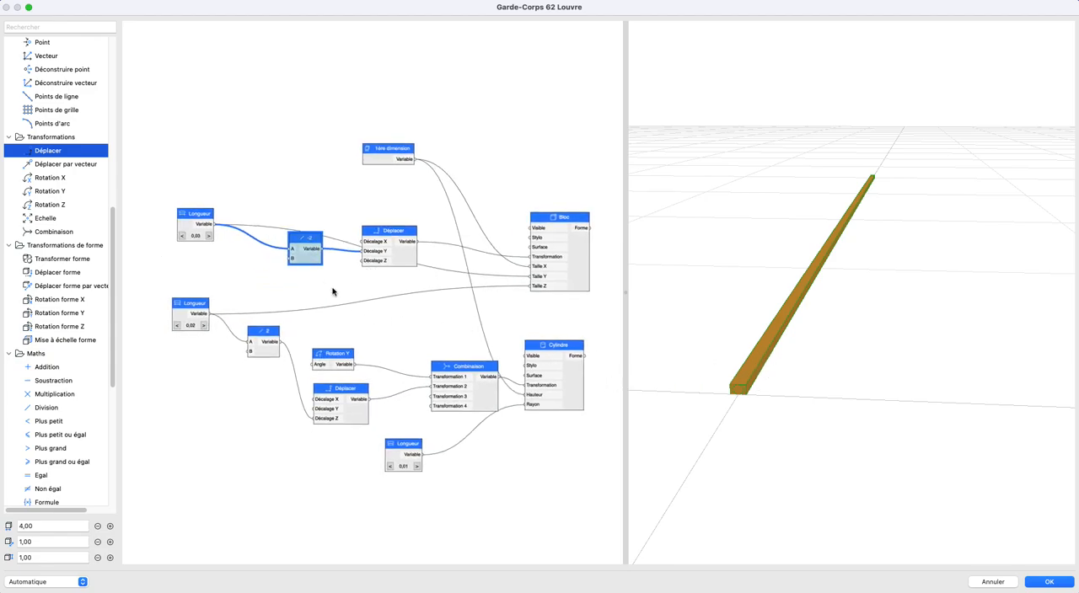
# - Link the -2 division to Décalage Y of the cylinder's Déplacer and align the Combinaison node with the Cylindre node
pyautogui.scroll(2, 333, 289)
pyautogui.moveTo(310, 254); pyautogui.dragTo(328, 235, button='middle')
pyautogui.moveTo(312, 207); pyautogui.dragTo(330, 414)
pyautogui.keyDown('shift'); pyautogui.moveTo(755, 395); pyautogui.dragTo(775, 383, button='middle'); pyautogui.keyUp('shift')
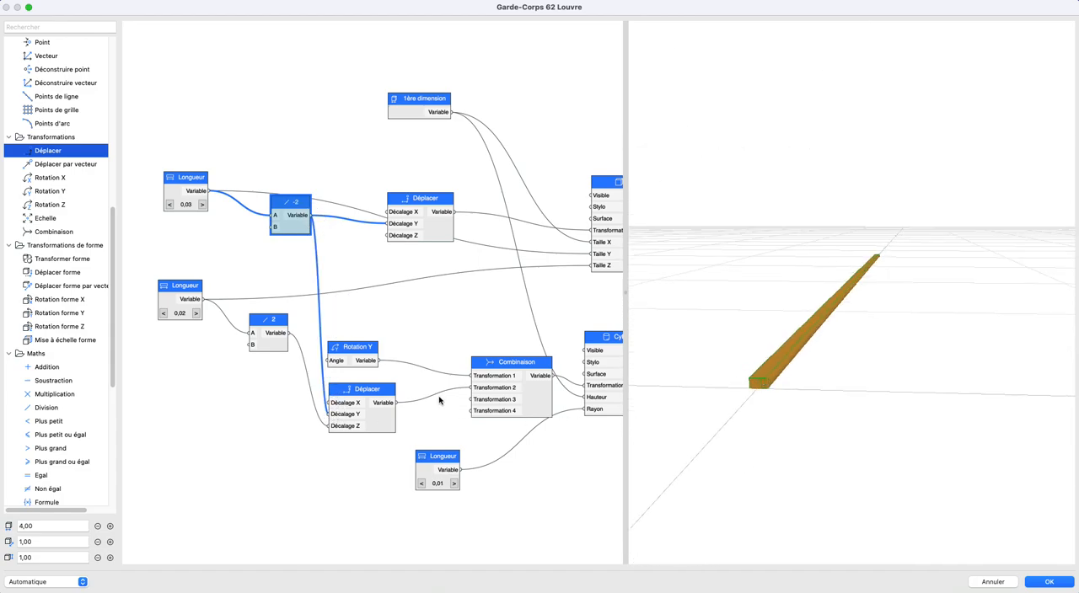
pyautogui.scroll(-4, 441, 402)
pyautogui.hscroll(3, 455, 402)
pyautogui.click(473, 389)
pyautogui.moveTo(466, 329); pyautogui.dragTo(463, 340)
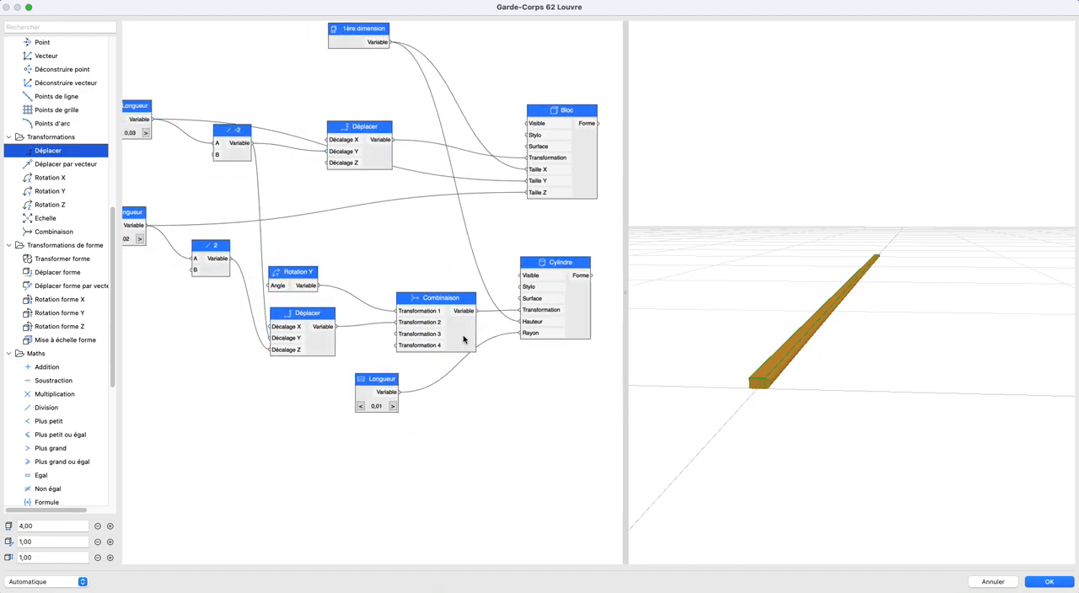
pyautogui.scroll(-2, 516, 353)
pyautogui.moveTo(501, 357); pyautogui.dragTo(426, 364, button='middle')
pyautogui.moveTo(46, 314); pyautogui.dragTo(557, 333)
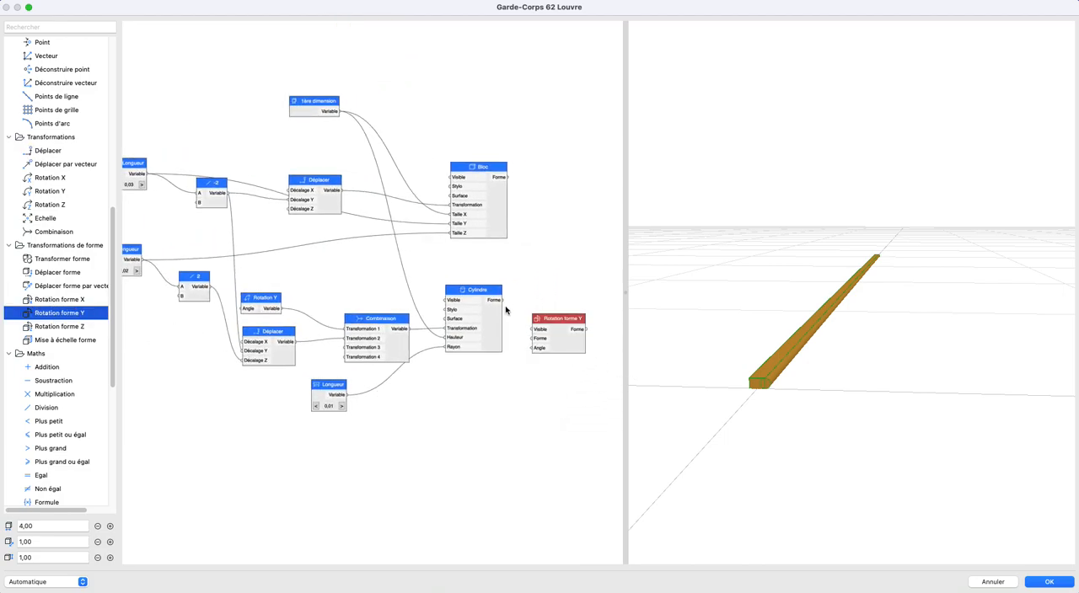
pyautogui.click(557, 346)
pyautogui.press('BackSpace')
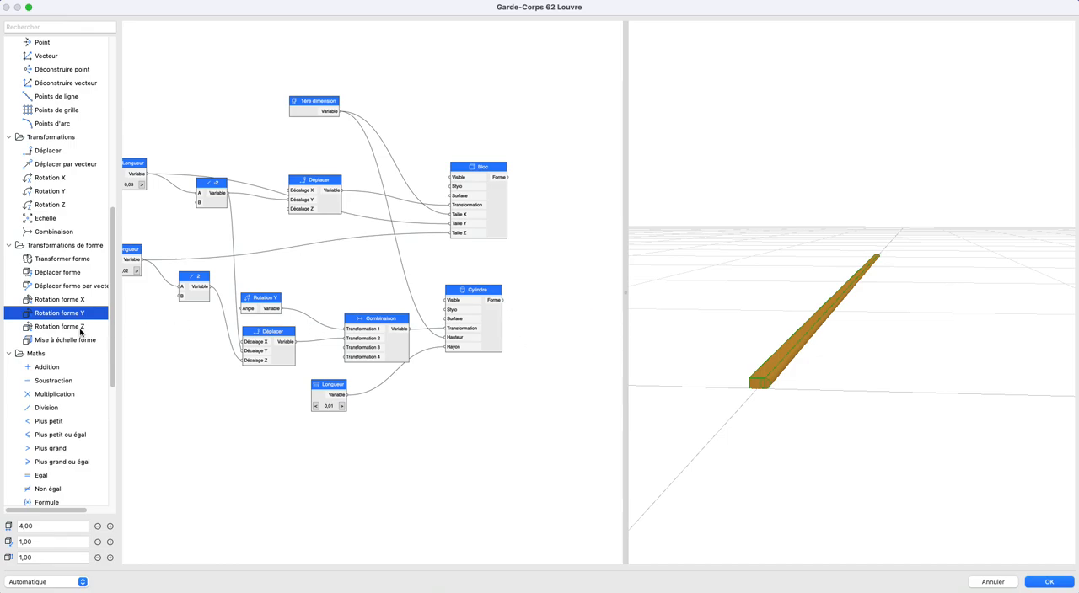
# - Add a Mise à échelle forme node fed by the cylinder's Forme and set its Echelle Y to -1
pyautogui.moveTo(62, 340); pyautogui.dragTo(544, 311)
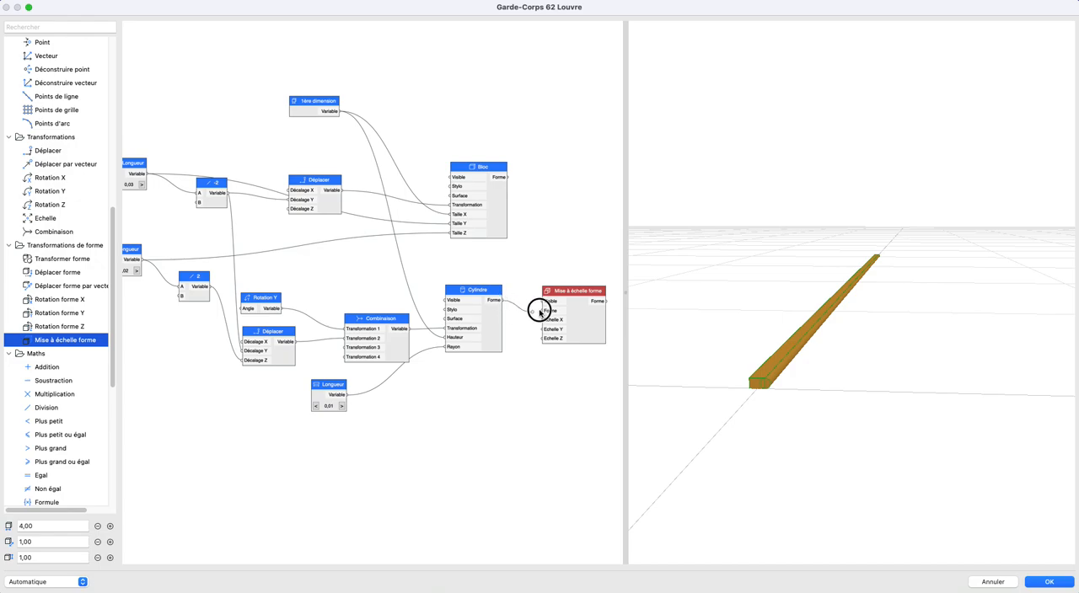
pyautogui.scroll(4, 605, 341)
pyautogui.moveTo(580, 336); pyautogui.dragTo(517, 334, button='middle')
pyautogui.click(478, 325)
pyautogui.doubleClick(478, 324)
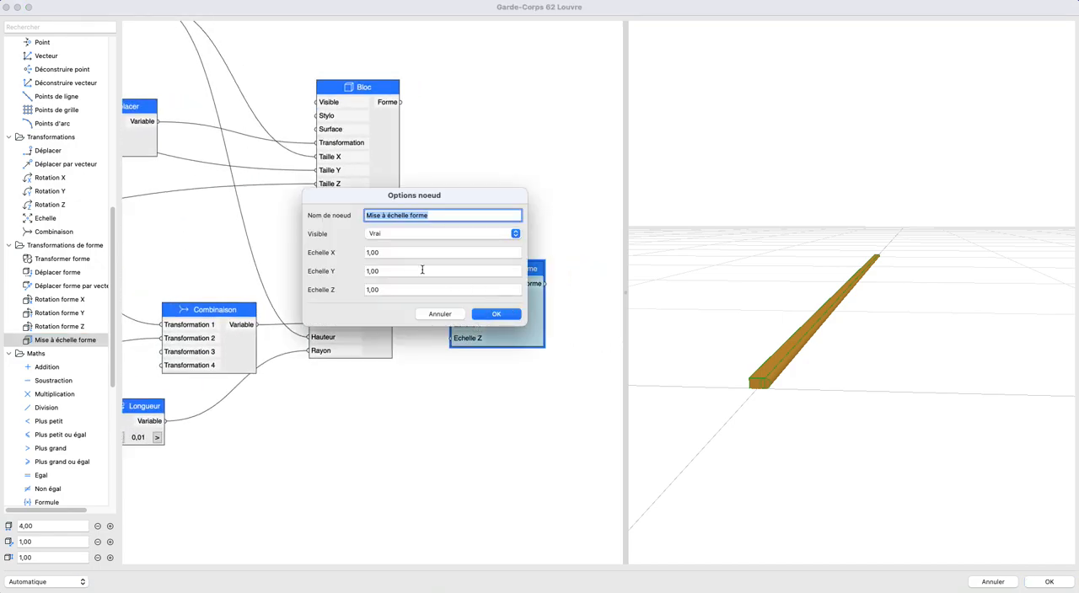
pyautogui.click(376, 270)
pyautogui.write('-1')
pyautogui.press('Return')
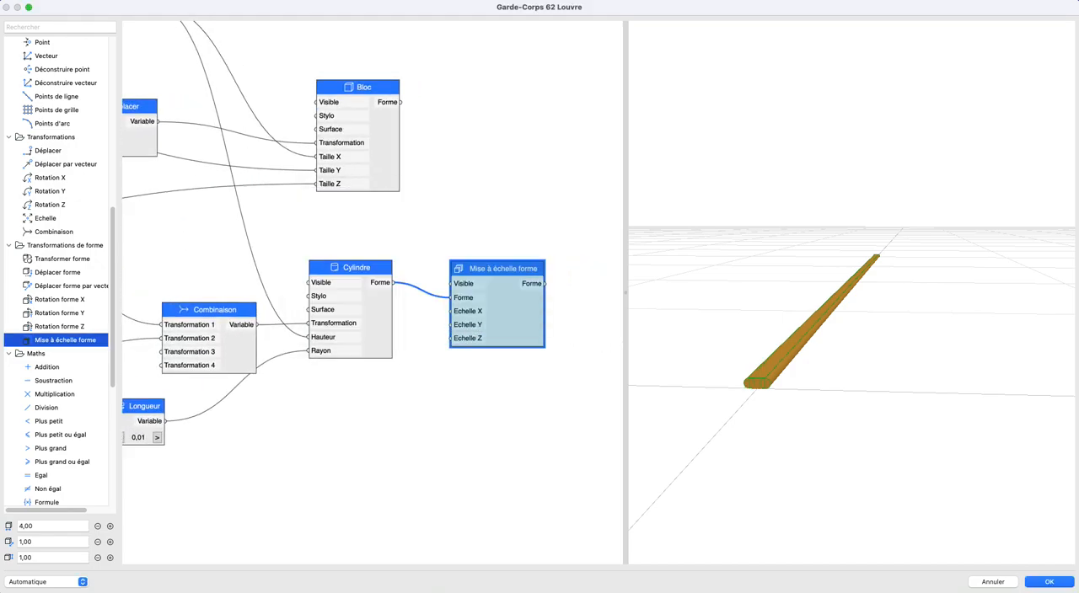
pyautogui.moveTo(780, 377); pyautogui.dragTo(794, 397)
# - Add a Union node and link the block's and the cylinder's Forme outputs to its two Forme inputs
pyautogui.scroll(-3, 548, 362)
pyautogui.moveTo(338, 211); pyautogui.dragTo(339, 215)
pyautogui.click(340, 225)
pyautogui.click(340, 323)
pyautogui.click(438, 331)
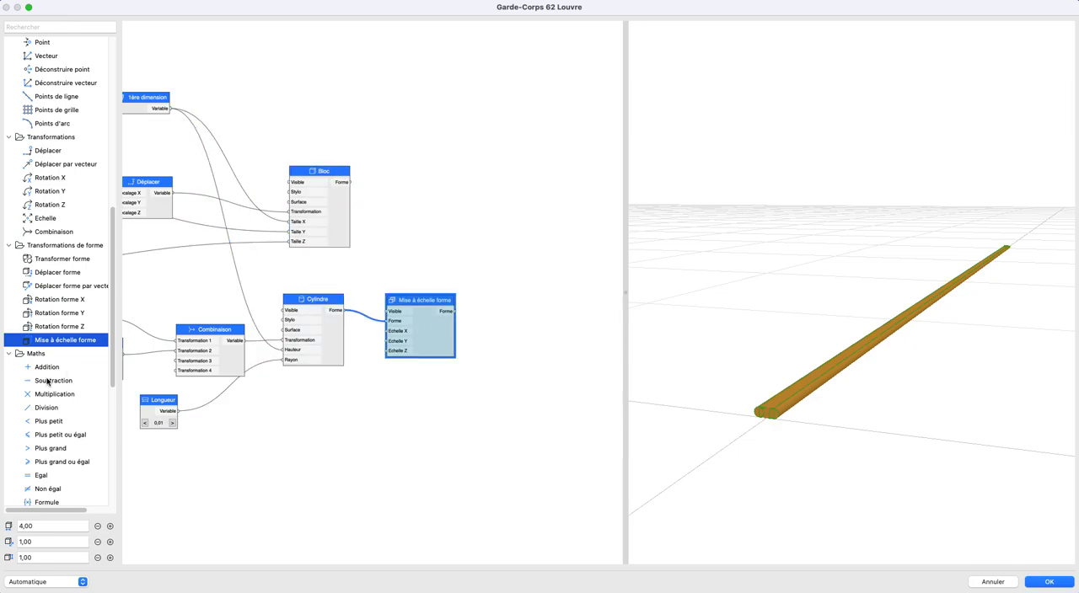
pyautogui.scroll(-8, 46, 382)
pyautogui.moveTo(40, 418); pyautogui.dragTo(455, 194)
pyautogui.moveTo(351, 182); pyautogui.dragTo(454, 244)
pyautogui.moveTo(343, 310); pyautogui.dragTo(512, 251)
# - Duplicate the Union node and link the first Union and the Mise à échelle forme outputs to the copy's Forme inputs
pyautogui.click(518, 248)
pyautogui.press('super+c')
pyautogui.press('super+v')
pyautogui.moveTo(378, 314); pyautogui.dragTo(593, 289)
pyautogui.moveTo(530, 205); pyautogui.dragTo(555, 286)
pyautogui.moveTo(455, 311); pyautogui.dragTo(555, 297)
pyautogui.scroll(-3, 535, 312)
pyautogui.moveTo(531, 317); pyautogui.dragTo(477, 331, button='middle')
pyautogui.scroll(-1, 477, 332)
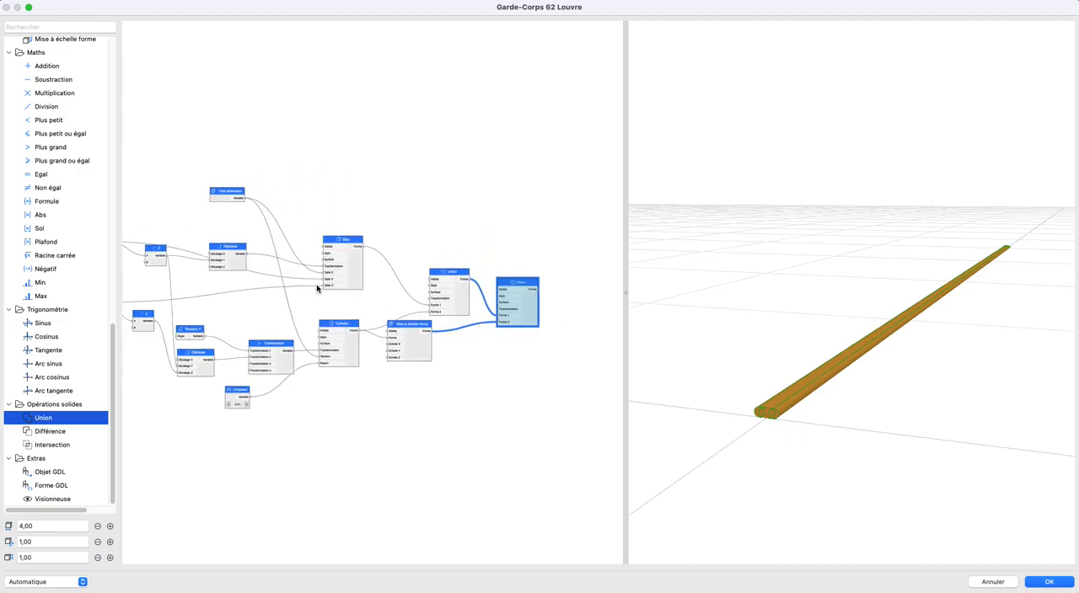
# - Add a Booléen node set to Faux and link it to Visible on the Bloc, Cylindre, Mise à échelle forme and first Union
pyautogui.scroll(10, 82, 232)
pyautogui.scroll(10, 34, 173)
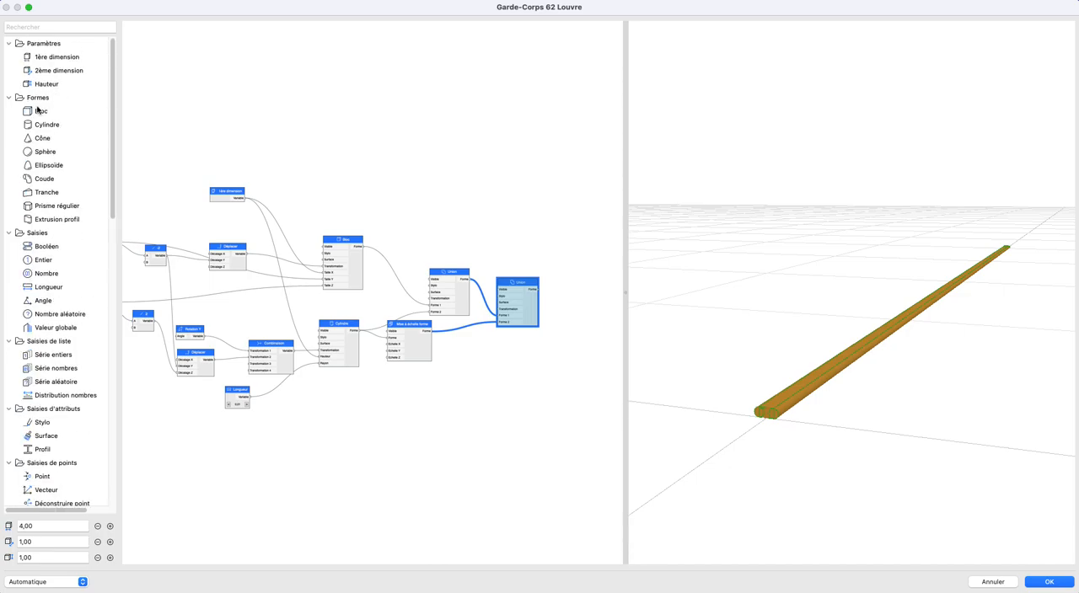
pyautogui.moveTo(47, 246); pyautogui.dragTo(324, 247)
pyautogui.moveTo(329, 288); pyautogui.dragTo(375, 323)
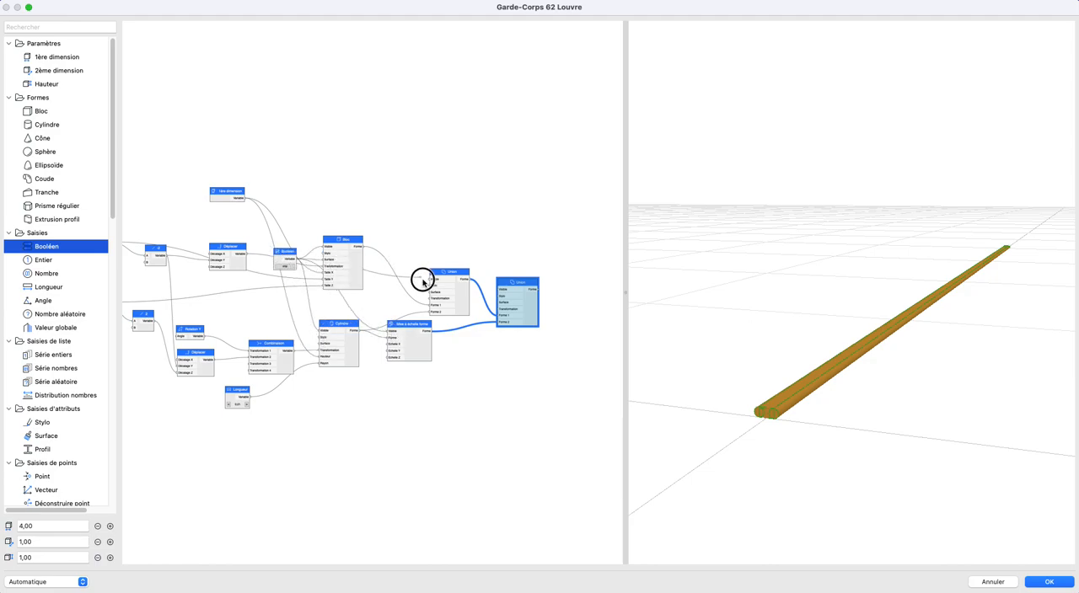
pyautogui.moveTo(281, 261); pyautogui.dragTo(300, 165)
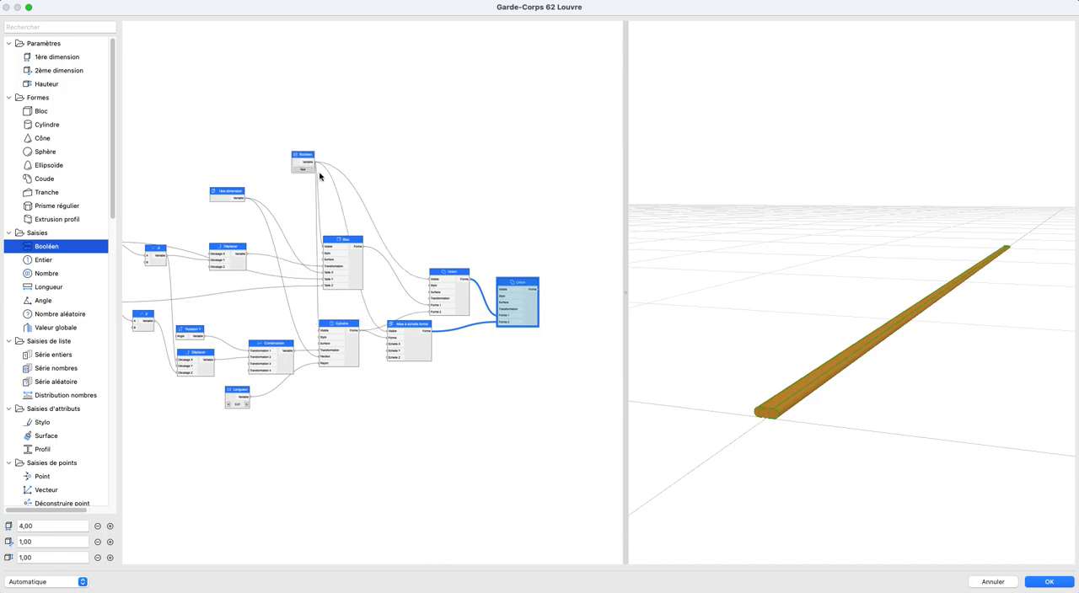
pyautogui.moveTo(804, 452); pyautogui.dragTo(785, 414)
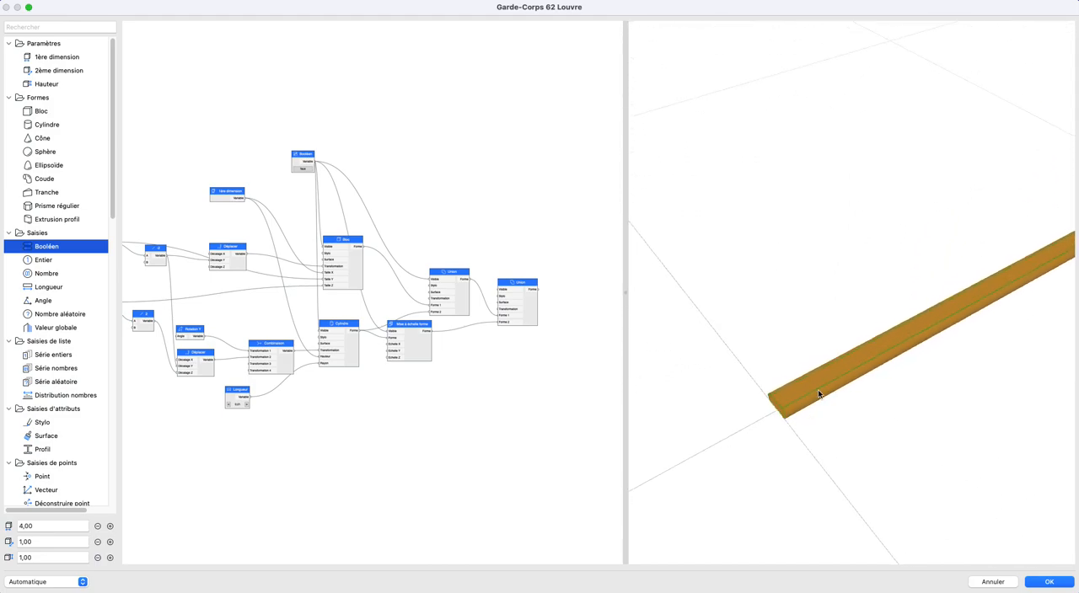
# - Move the final Union node well clear of the other nodes, further down and to the right in the graph
pyautogui.moveTo(844, 397); pyautogui.dragTo(884, 407)
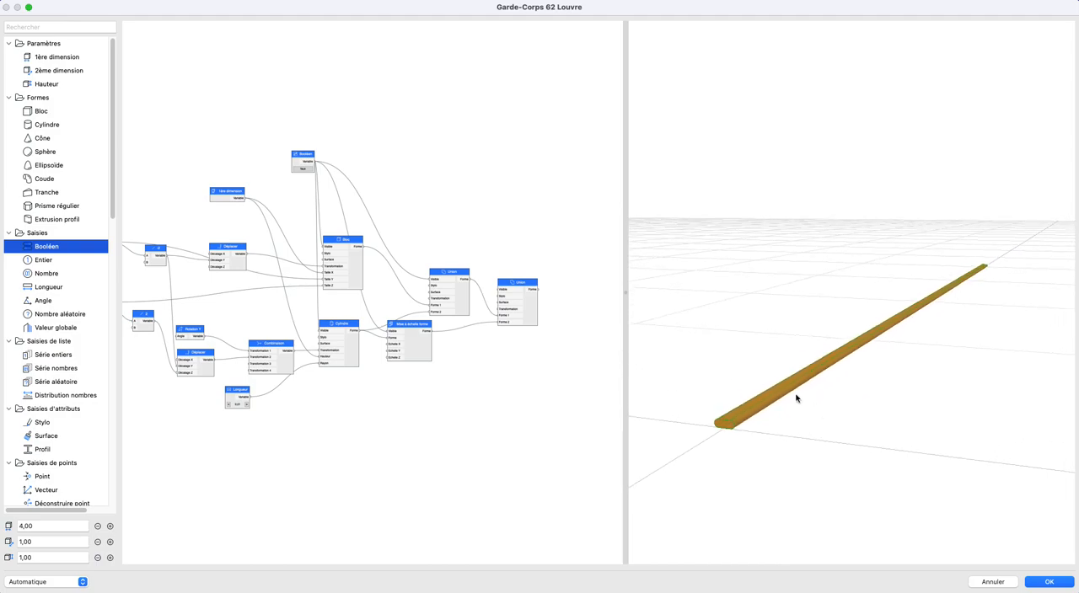
pyautogui.scroll(-5, 441, 332)
pyautogui.scroll(3, 412, 300)
pyautogui.moveTo(413, 300); pyautogui.dragTo(387, 263, button='middle')
pyautogui.moveTo(382, 245); pyautogui.dragTo(504, 325)
pyautogui.scroll(-3, 423, 350)
pyautogui.moveTo(413, 342); pyautogui.dragTo(508, 350, button='middle')
pyautogui.scroll(3, 356, 322)
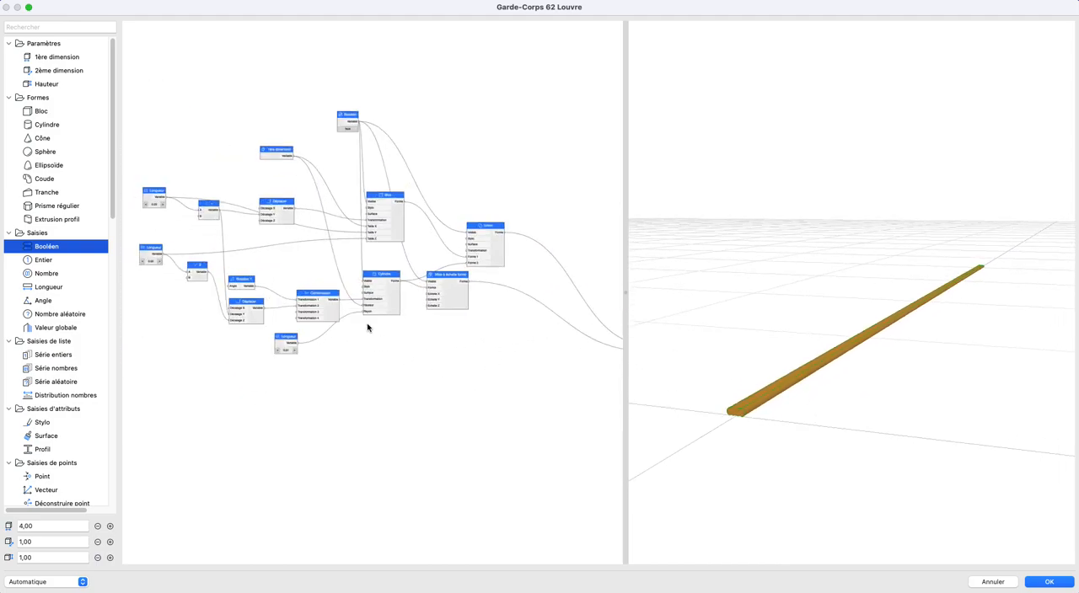
# - Duplicate the / 2 division node and link the 0,02 Longueur's Variable to the copy's A input
pyautogui.moveTo(357, 322); pyautogui.dragTo(397, 337, button='middle')
pyautogui.moveTo(304, 287); pyautogui.dragTo(414, 318, button='middle')
pyautogui.scroll(3, 339, 359)
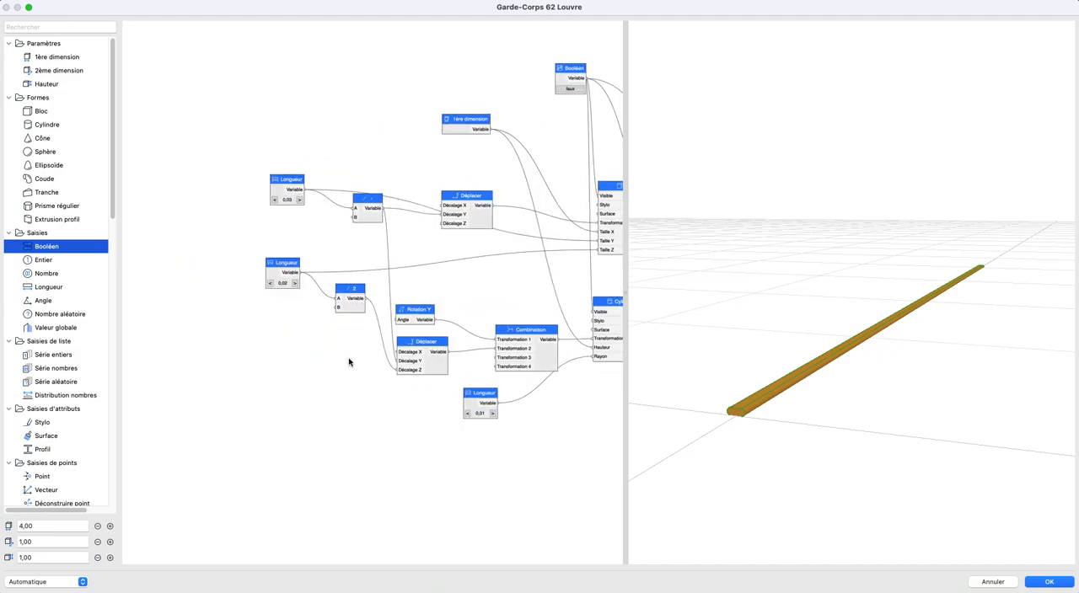
pyautogui.moveTo(476, 394); pyautogui.dragTo(447, 405)
pyautogui.scroll(2, 304, 356)
pyautogui.click(315, 289)
pyautogui.press('super+c')
pyautogui.press('super+v')
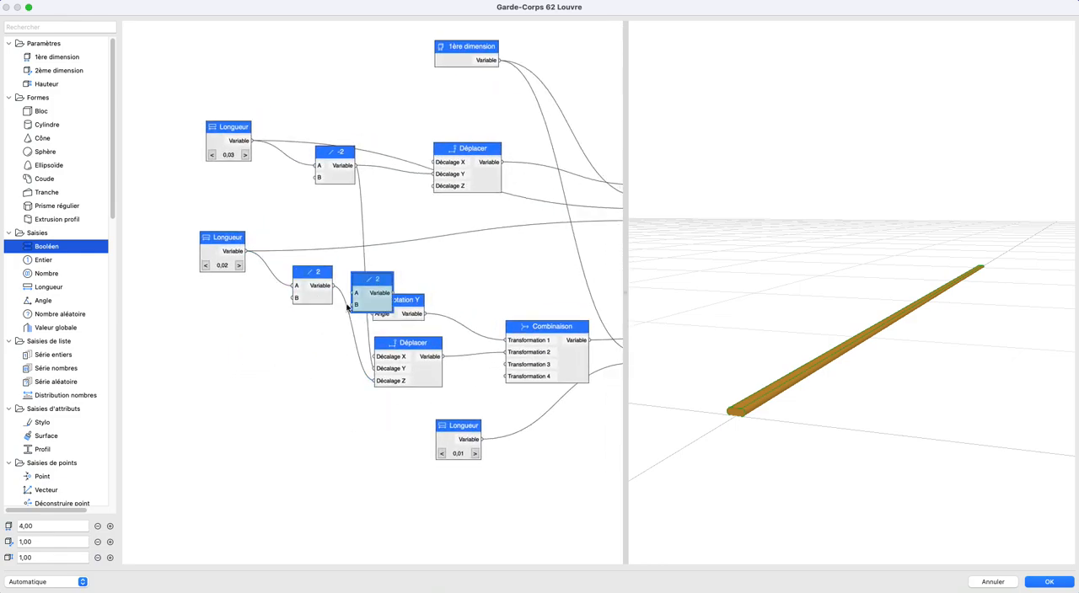
pyautogui.moveTo(377, 290); pyautogui.dragTo(335, 379)
pyautogui.moveTo(222, 237); pyautogui.dragTo(536, 363)
pyautogui.scroll(-2, 447, 407)
# - Delete the 0,01 Longueur node and link the copied / 2 node's Variable to the cylinder's Rayon instead
pyautogui.click(369, 424)
pyautogui.press('Delete')
pyautogui.scroll(-2, 371, 422)
pyautogui.moveTo(371, 421); pyautogui.dragTo(535, 418, button='middle')
# - Gather the 1ère dimension node and the two Longueur nodes in a column at the start of the graph
pyautogui.scroll(2, 397, 374)
pyautogui.moveTo(397, 374); pyautogui.dragTo(270, 346, button='middle')
pyautogui.moveTo(289, 367); pyautogui.dragTo(481, 397)
pyautogui.scroll(-2, 482, 399)
pyautogui.moveTo(488, 404); pyautogui.dragTo(551, 425, button='middle')
pyautogui.moveTo(334, 326); pyautogui.dragTo(403, 356, button='middle')
pyautogui.moveTo(375, 253); pyautogui.dragTo(331, 299)
pyautogui.moveTo(278, 267); pyautogui.dragTo(384, 382)
pyautogui.moveTo(334, 323); pyautogui.dragTo(157, 288)
pyautogui.click(425, 212)
pyautogui.moveTo(542, 199); pyautogui.dragTo(148, 226)
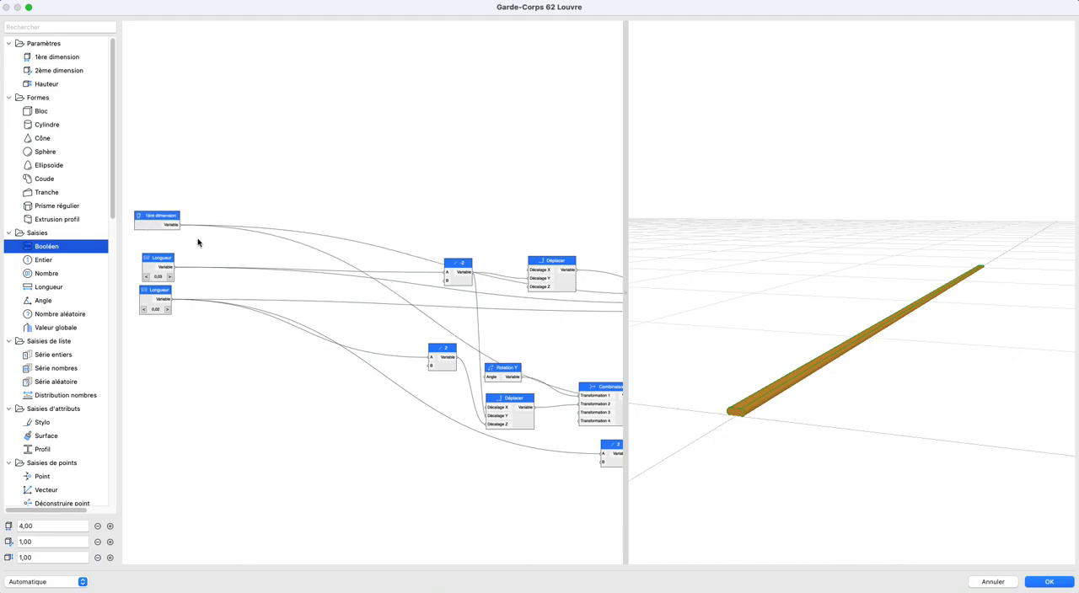
# - Set the Pas of both the 0,03 and the 0,02 Longueur nodes to 0,01
pyautogui.moveTo(180, 239); pyautogui.dragTo(292, 247, button='middle')
pyautogui.scroll(3, 261, 289)
pyautogui.scroll(2, 285, 296)
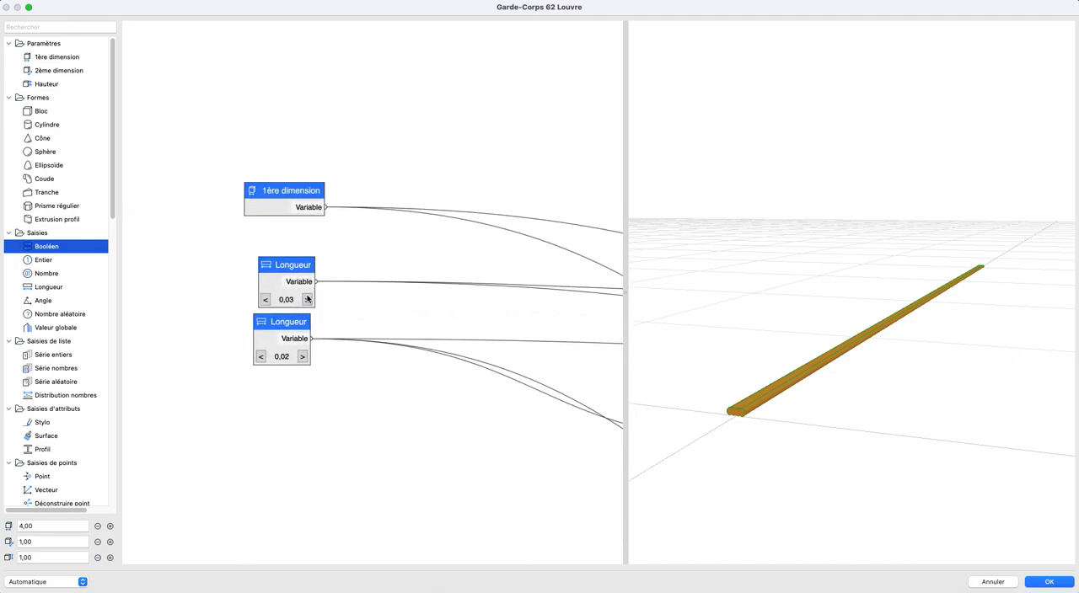
pyautogui.doubleClick(273, 285)
pyautogui.click(396, 291)
pyautogui.write('0,01')
pyautogui.press('Return')
pyautogui.doubleClick(258, 336)
pyautogui.click(396, 291)
pyautogui.write('0,01')
pyautogui.press('Return')
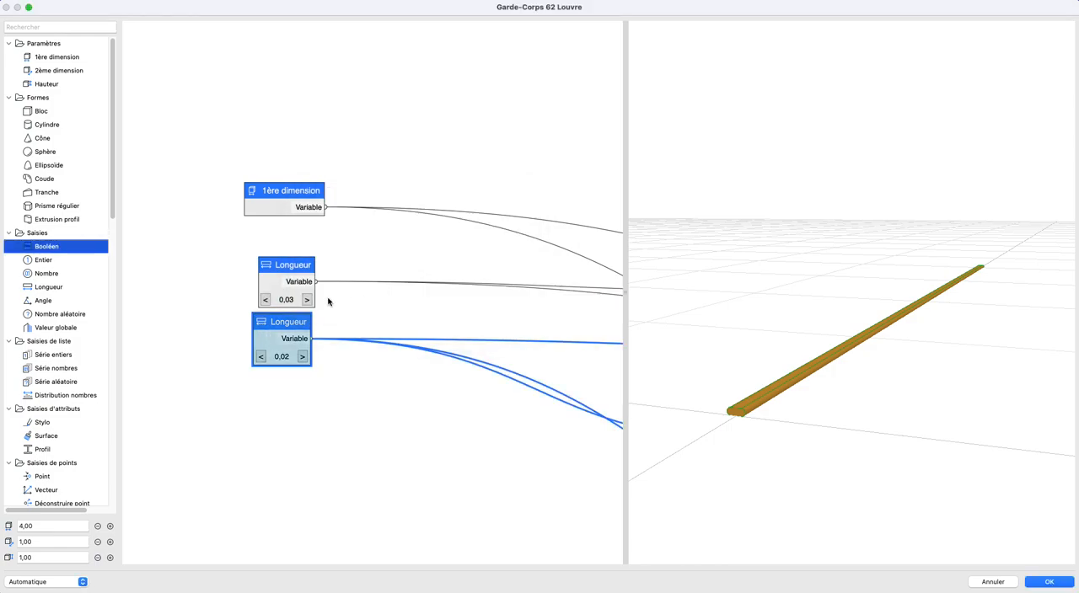
# - Try larger and smaller values on both Longueur nodes to test the rail's section, restoring 0,03 and 0,02
pyautogui.click(303, 357)
pyautogui.click(302, 358)
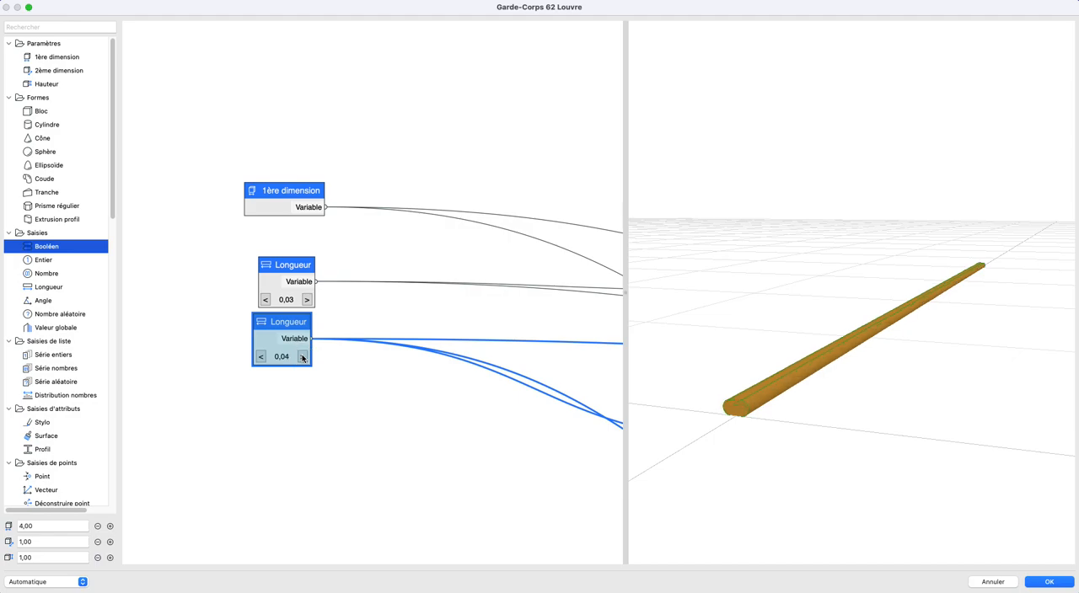
pyautogui.click(262, 358)
pyautogui.click(262, 357)
pyautogui.click(306, 299)
pyautogui.click(306, 299)
pyautogui.click(306, 299)
pyautogui.click(306, 300)
pyautogui.click(264, 300)
pyautogui.click(264, 300)
pyautogui.click(264, 300)
pyautogui.click(265, 300)
pyautogui.click(302, 356)
pyautogui.click(301, 357)
pyautogui.click(302, 357)
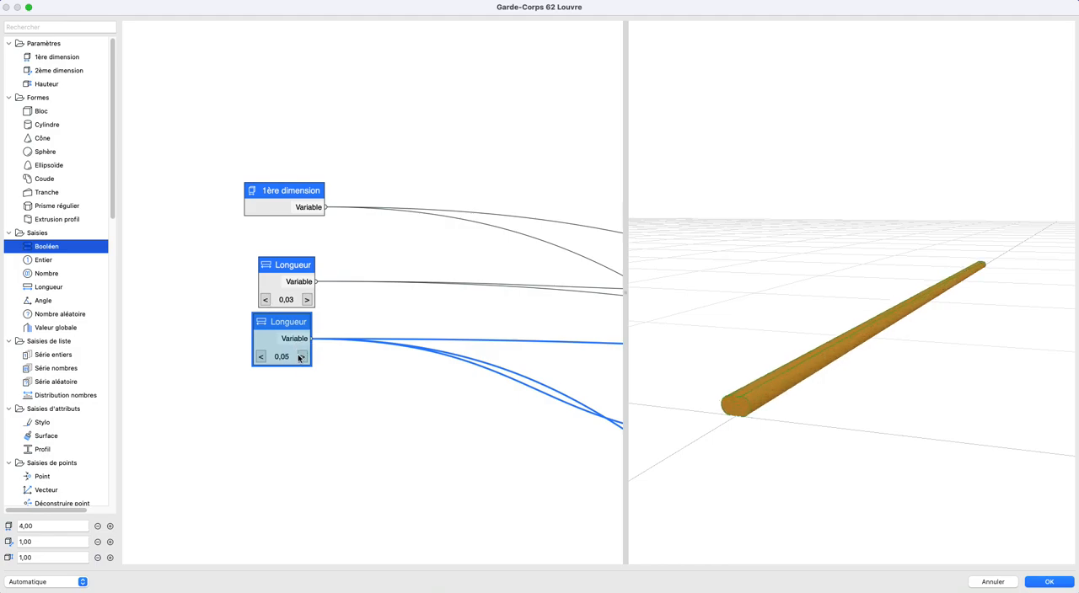
pyautogui.click(262, 356)
pyautogui.click(262, 357)
pyautogui.click(261, 356)
pyautogui.click(261, 356)
pyautogui.click(302, 358)
# - Rename the 0,02 Longueur node as "épaisseur main courante"
pyautogui.doubleClick(278, 323)
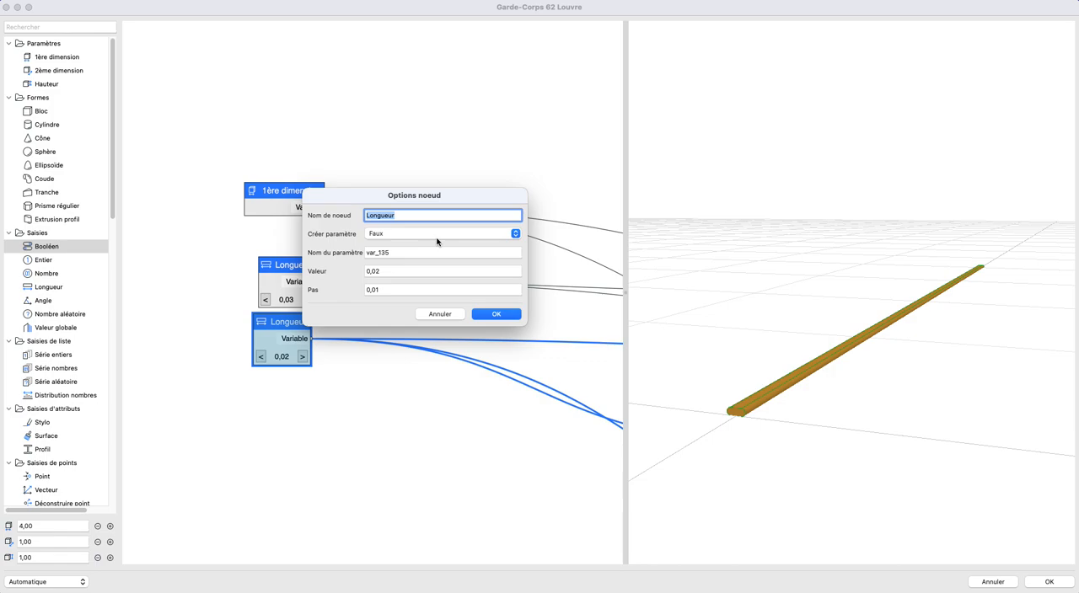
pyautogui.write('ha')
pyautogui.write('te')
pyautogui.press('Return')
# - Test the 0,03 Longueur's effect on the rail and rename that node "largeur main courante"
pyautogui.click(309, 301)
pyautogui.click(309, 301)
pyautogui.click(309, 300)
pyautogui.click(267, 301)
pyautogui.click(266, 301)
pyautogui.click(266, 301)
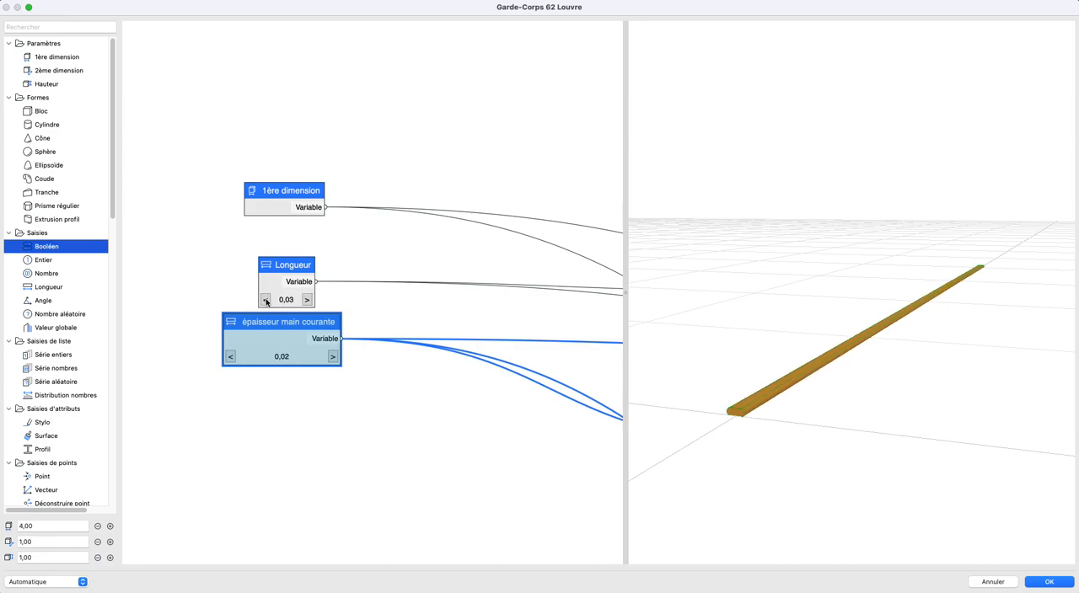
pyautogui.doubleClick(266, 282)
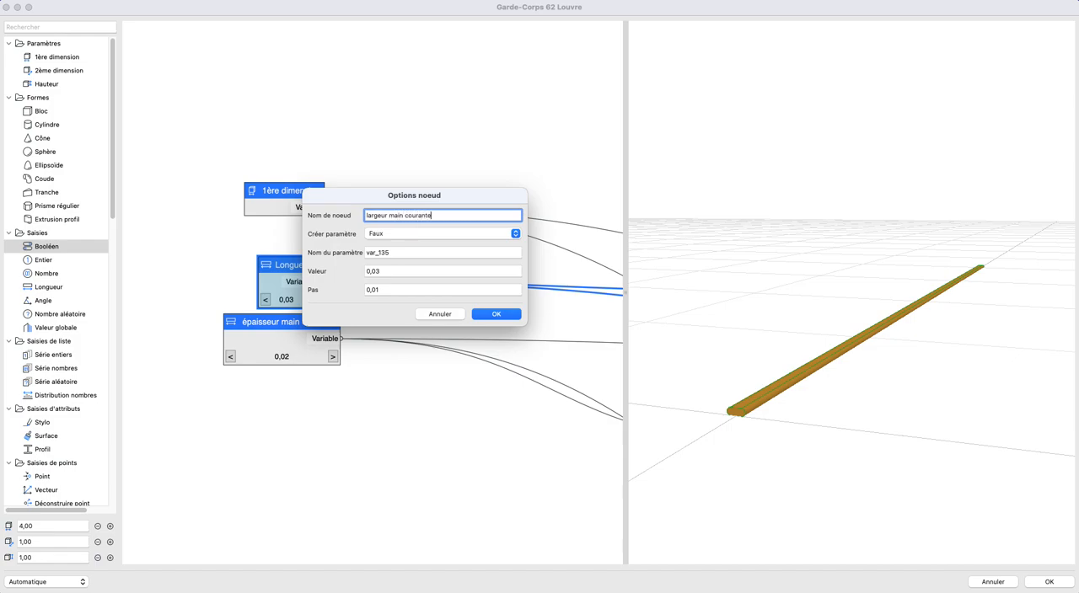
pyautogui.write('largeur main courante')
pyautogui.press('Return')
# - Reorder the width node's name to read "main courante largeur"
pyautogui.doubleClick(266, 285)
pyautogui.click(389, 215)
pyautogui.keyDown('shift'); pyautogui.click(509, 215); pyautogui.keyUp('shift')
pyautogui.press('super+x')
pyautogui.click(365, 216)
pyautogui.press('super+v')
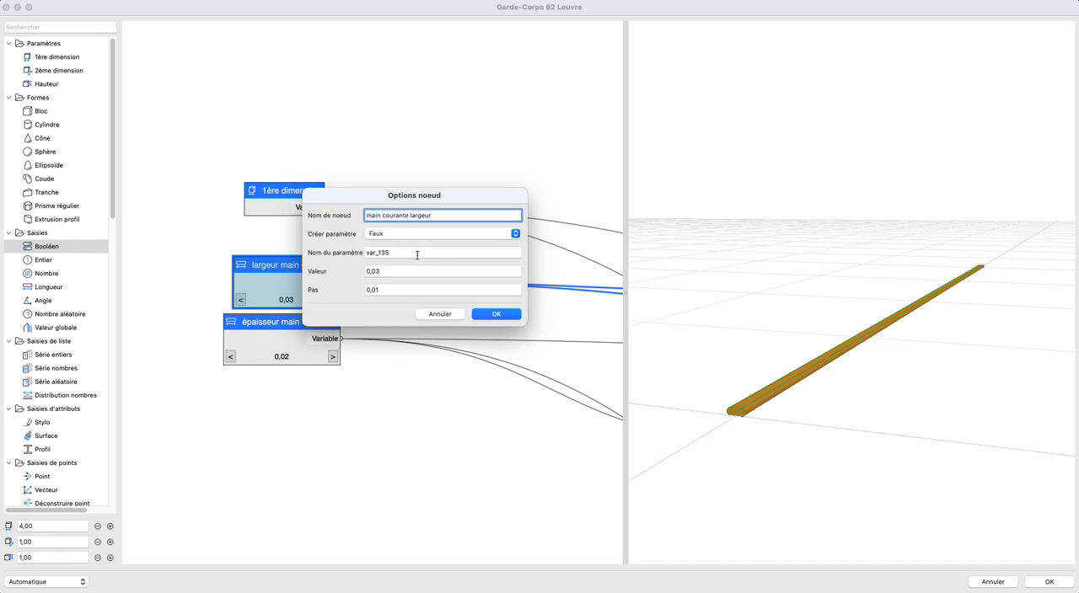
pyautogui.click(503, 318)
# - Reorder the thickness node's name to read "main courante épaisseur"
pyautogui.doubleClick(269, 329)
pyautogui.click(408, 216)
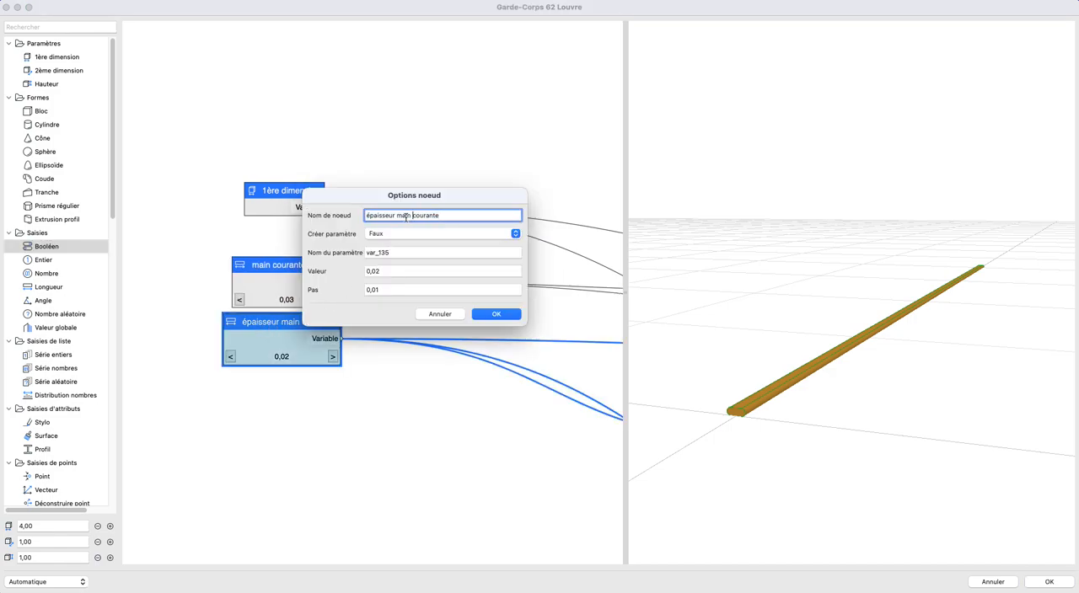
pyautogui.moveTo(397, 215); pyautogui.dragTo(444, 224)
pyautogui.press('super+x')
pyautogui.click(371, 216)
pyautogui.press('super+v')
pyautogui.click(502, 315)
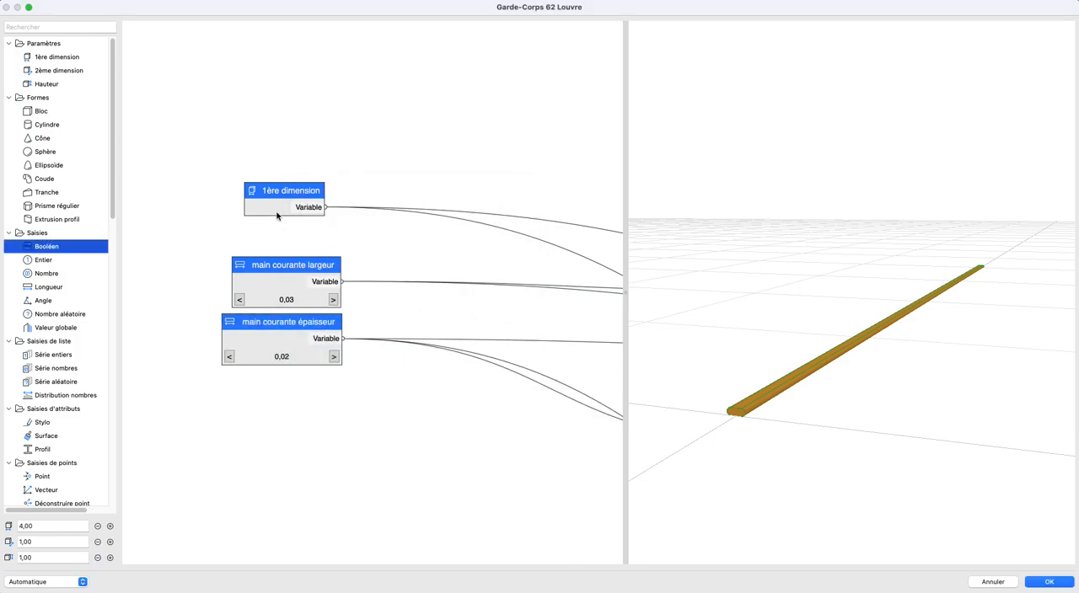
# - Move the 1ère dimension node slightly closer to the two main courante nodes, leaving its options as they are
pyautogui.moveTo(277, 213); pyautogui.dragTo(264, 222)
pyautogui.click(354, 165)
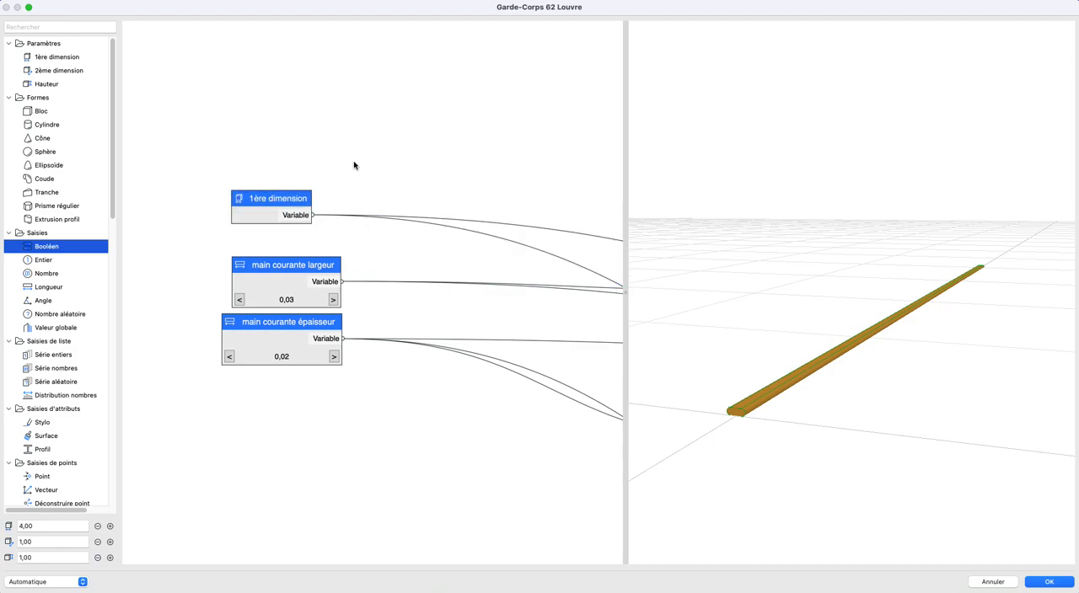
pyautogui.doubleClick(275, 200)
pyautogui.press('Escape')
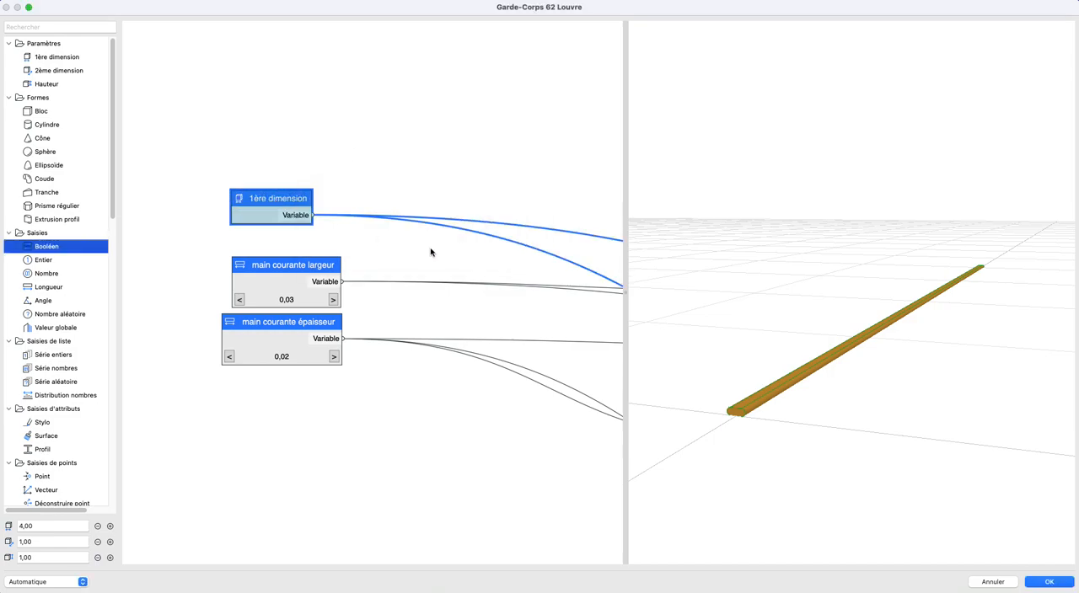
pyautogui.click(471, 234)
# - Try other values of the object's first dimension to test the rail's length, ending at 4,00
pyautogui.moveTo(773, 280); pyautogui.dragTo(767, 323)
pyautogui.click(99, 527)
pyautogui.click(99, 528)
pyautogui.click(99, 528)
pyautogui.click(99, 528)
pyautogui.click(98, 527)
pyautogui.click(112, 529)
pyautogui.click(113, 528)
pyautogui.click(113, 529)
pyautogui.click(113, 529)
pyautogui.click(113, 529)
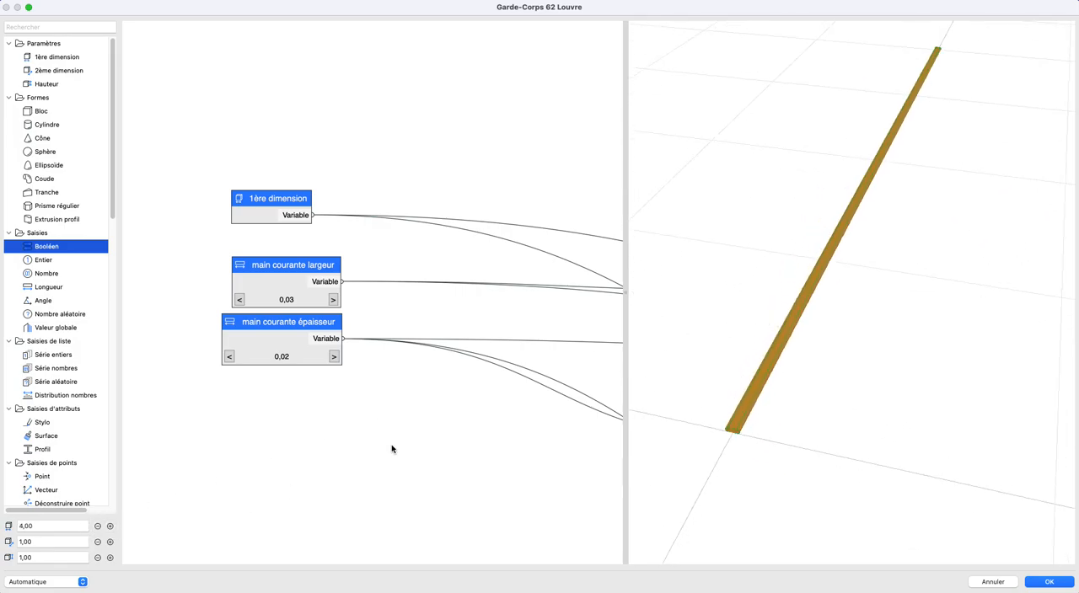
# - Add a Déplacer node beside the final Union and link its Variable to the Union's Transformation input
pyautogui.scroll(-10, 468, 404)
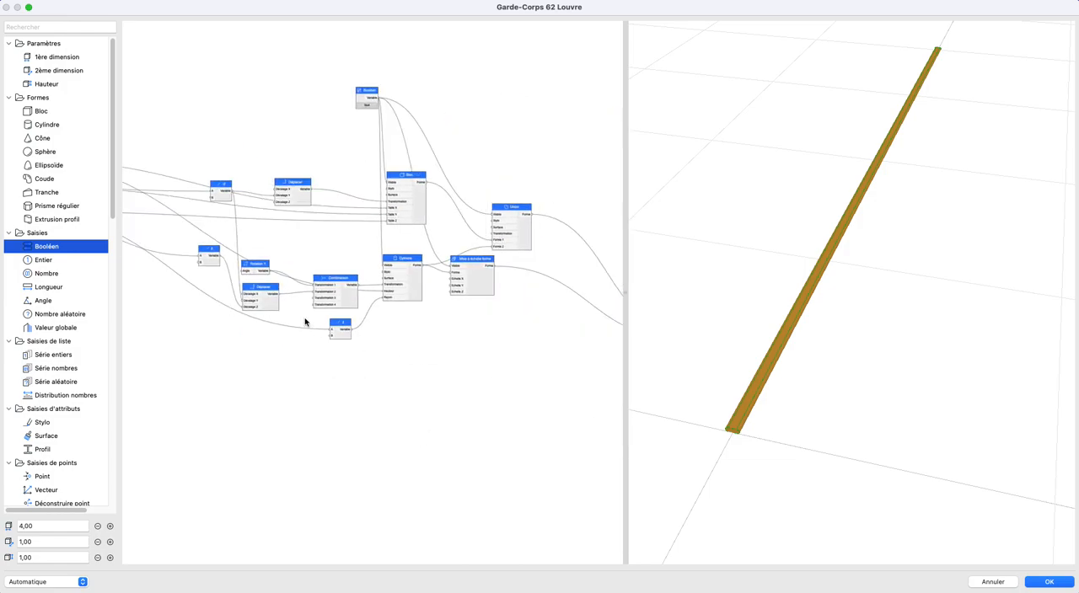
pyautogui.scroll(-1, 348, 299)
pyautogui.moveTo(550, 324); pyautogui.dragTo(386, 276, button='middle')
pyautogui.moveTo(199, 271); pyautogui.dragTo(472, 283, button='middle')
pyautogui.scroll(2, 328, 278)
pyautogui.moveTo(145, 251); pyautogui.dragTo(317, 256, button='middle')
pyautogui.scroll(2, 318, 256)
pyautogui.moveTo(393, 275); pyautogui.dragTo(272, 272, button='middle')
pyautogui.scroll(-1, 379, 317)
pyautogui.moveTo(504, 317); pyautogui.dragTo(161, 318, button='middle')
pyautogui.scroll(5, 551, 290)
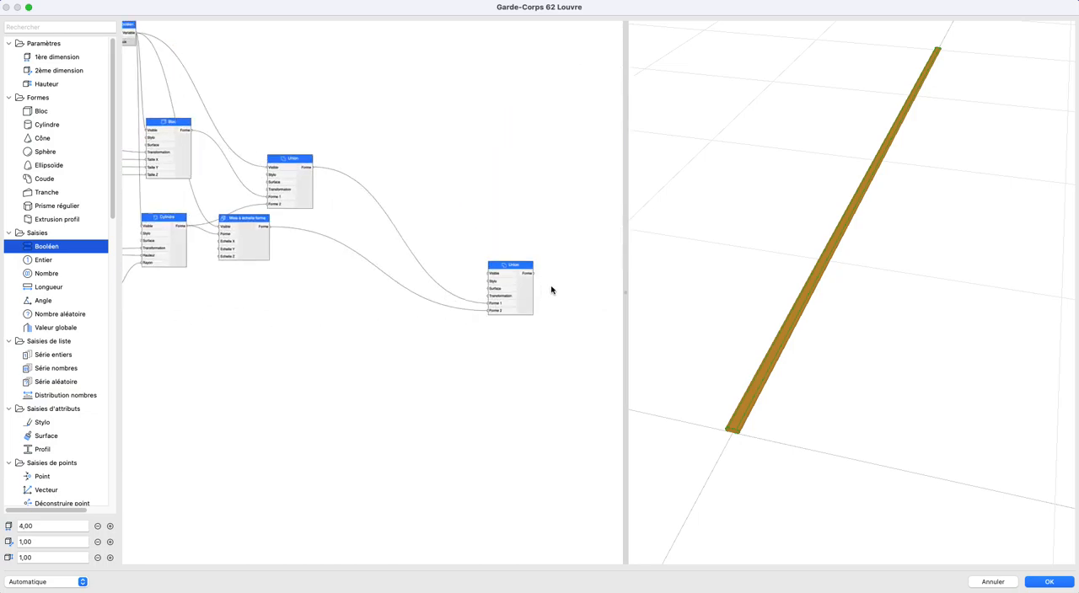
pyautogui.scroll(-5, 44, 379)
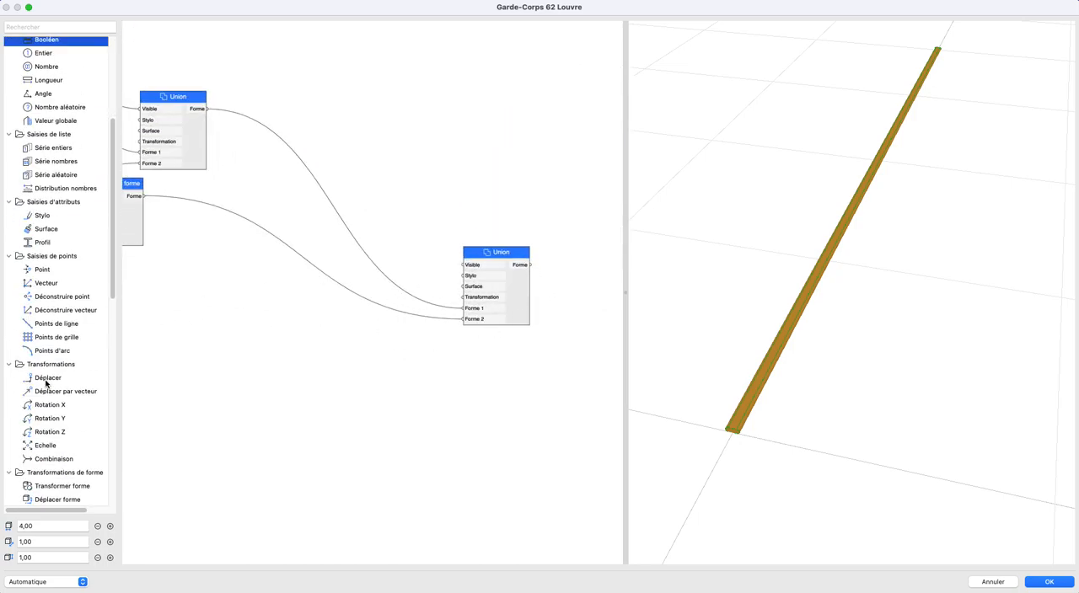
pyautogui.moveTo(47, 384); pyautogui.dragTo(466, 297)
pyautogui.keyDown('shift'); pyautogui.moveTo(811, 346); pyautogui.dragTo(793, 329, button='middle'); pyautogui.keyUp('shift')
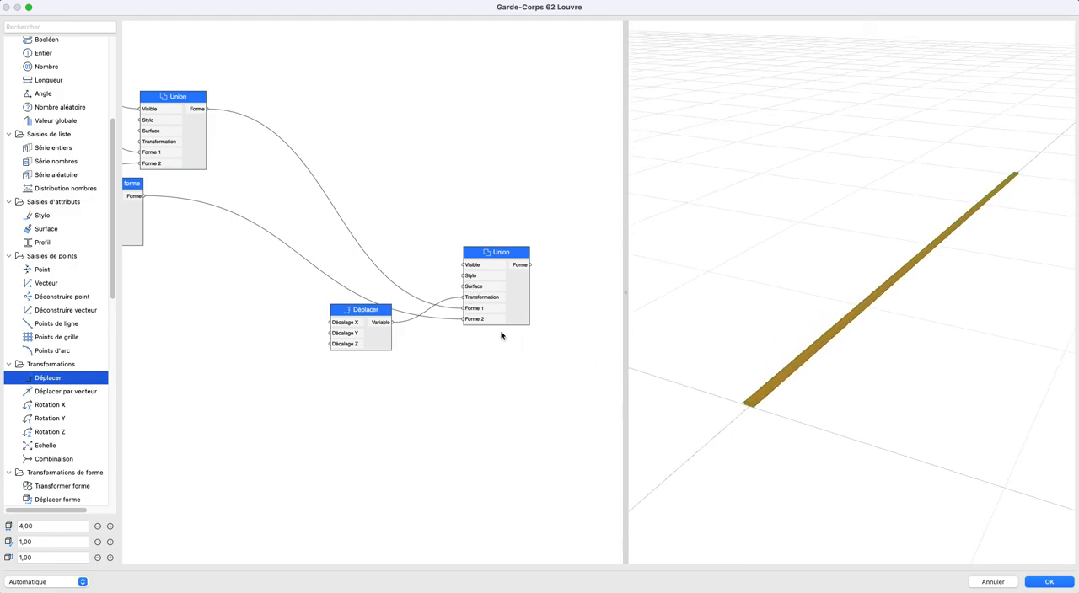
pyautogui.moveTo(376, 329); pyautogui.dragTo(362, 356)
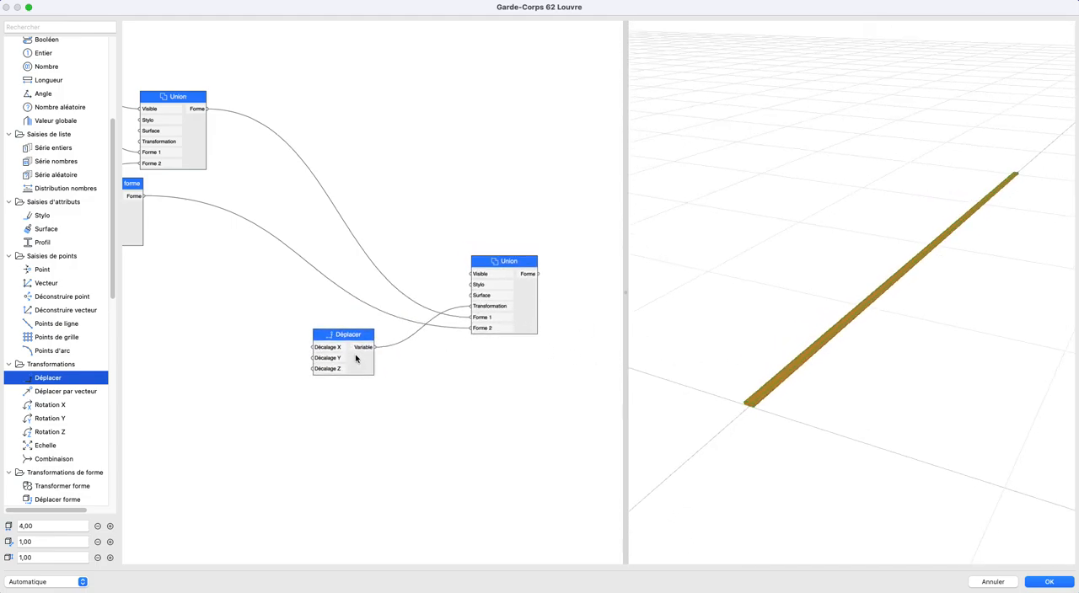
# - Add a Longueur node and link its Variable to Décalage Z of the final Union's Déplacer node
pyautogui.scroll(2, 318, 390)
pyautogui.scroll(1, 318, 390)
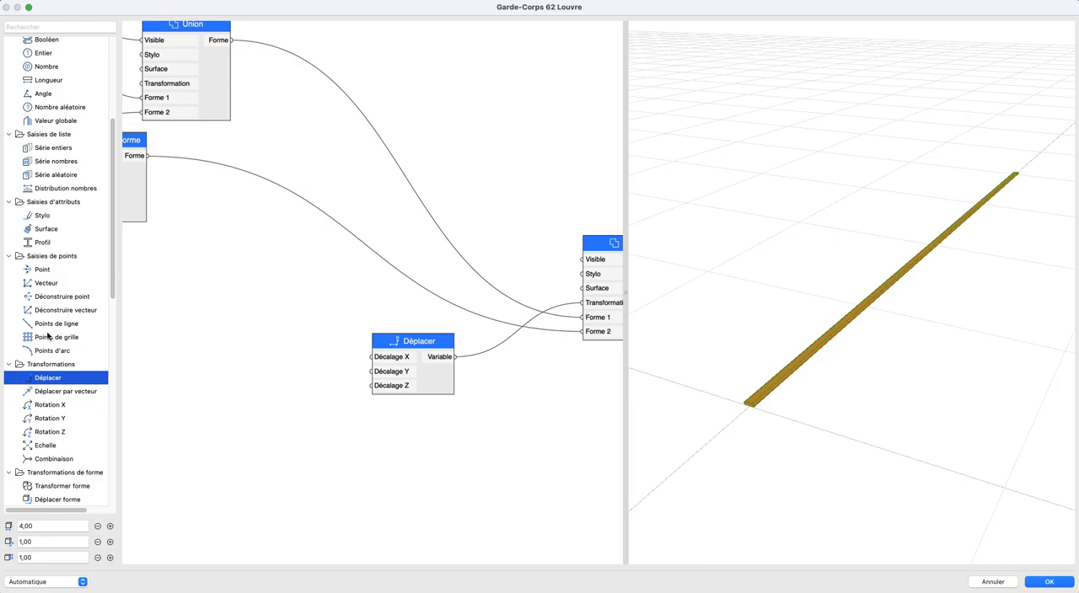
pyautogui.scroll(5, 50, 336)
pyautogui.moveTo(49, 289); pyautogui.dragTo(371, 385)
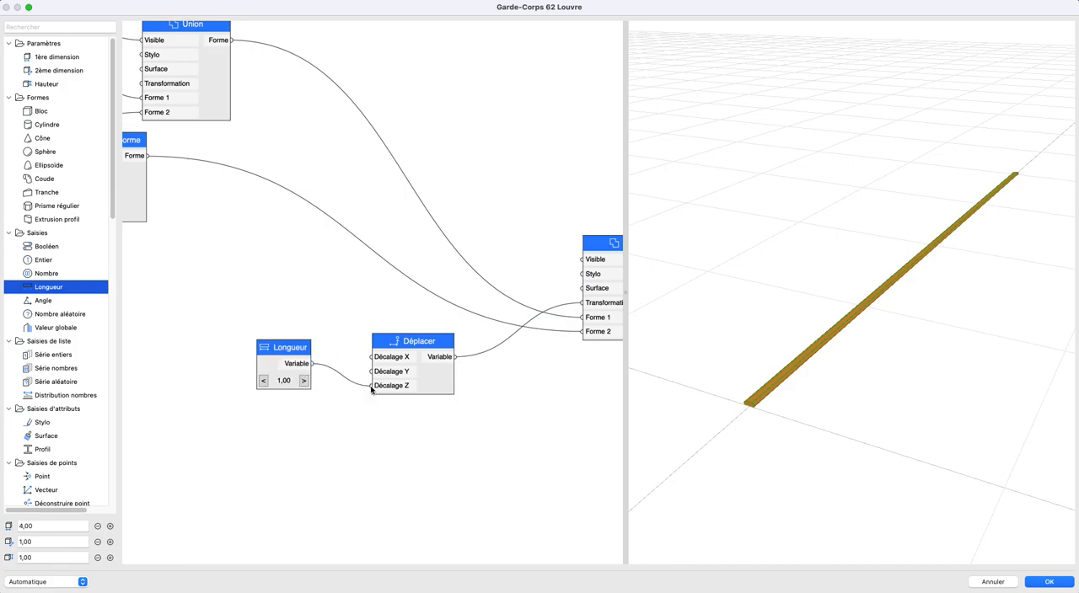
# - Set the new Longueur node's Valeur to 0,05 and Pas to 0,10, and name it "Hauteur de la lisse inférieure"
pyautogui.doubleClick(236, 386)
pyautogui.click(394, 274)
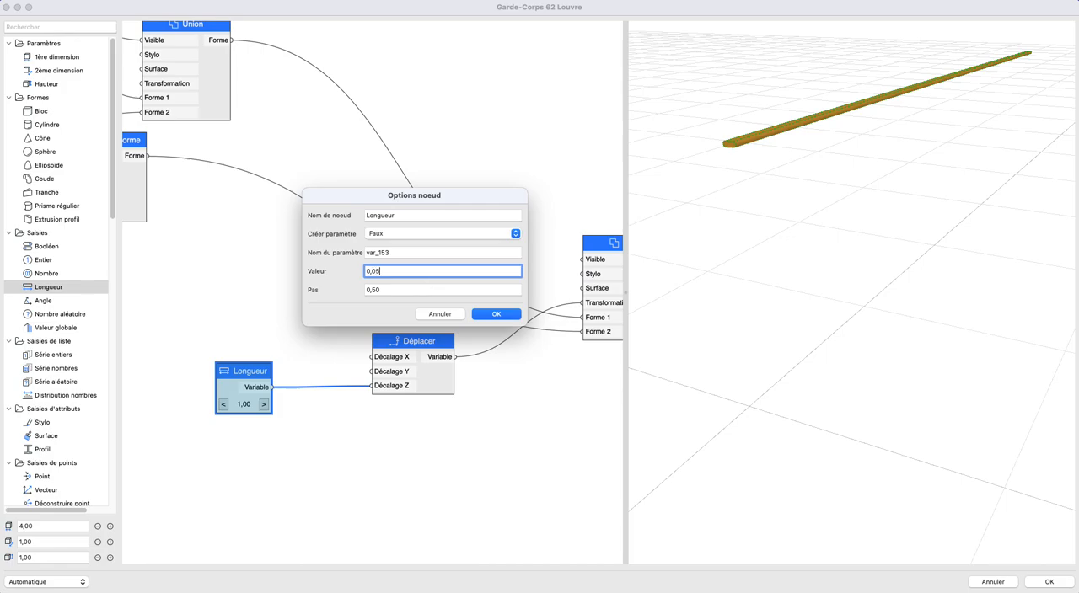
pyautogui.press('Tab')
pyautogui.write('0')
pyautogui.click(420, 215)
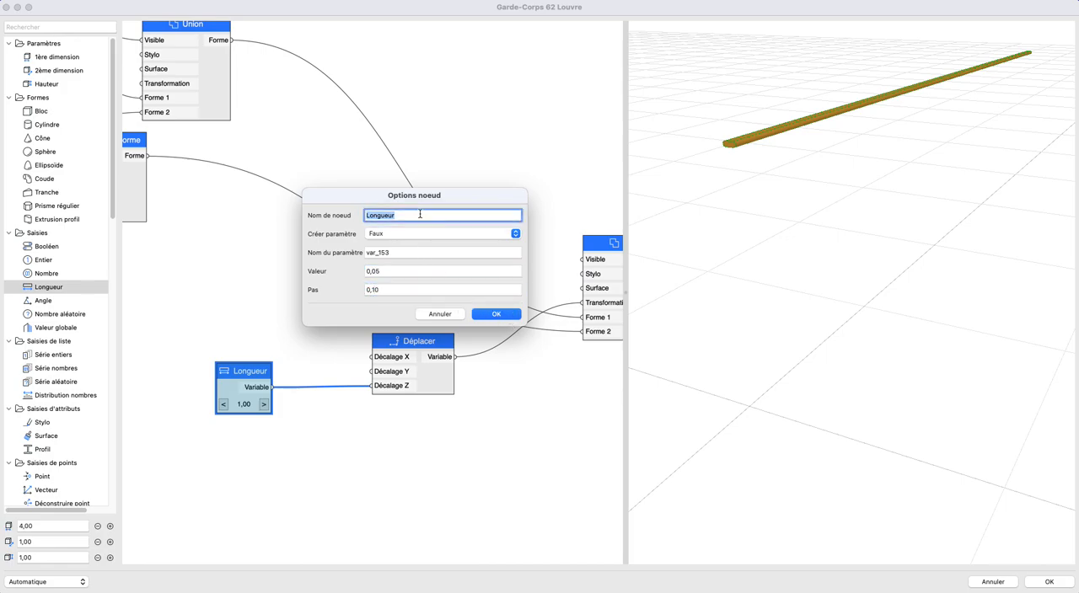
pyautogui.write('Hauteur de la lisse inférieure')
pyautogui.press('Return')
# - Move the Hauteur de la lisse inférieure node over to the other input nodes at the start of the graph
pyautogui.scroll(-5, 209, 351)
pyautogui.scroll(-2, 410, 302)
pyautogui.moveTo(410, 302); pyautogui.dragTo(434, 311, button='middle')
pyautogui.moveTo(465, 310); pyautogui.dragTo(168, 290)
pyautogui.moveTo(621, 338); pyautogui.dragTo(451, 324, button='middle')
# - Add a Déplacer forme node after the final Union and link the Union's Forme output to its Forme input
pyautogui.scroll(5, 371, 286)
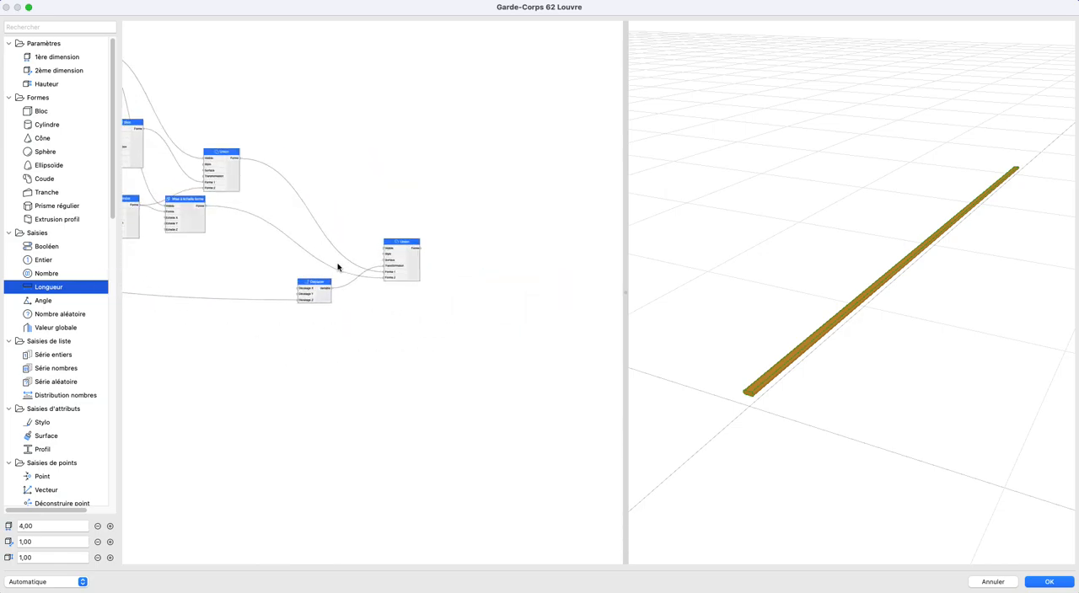
pyautogui.moveTo(345, 286); pyautogui.dragTo(303, 308, button='middle')
pyautogui.moveTo(275, 311); pyautogui.dragTo(279, 290)
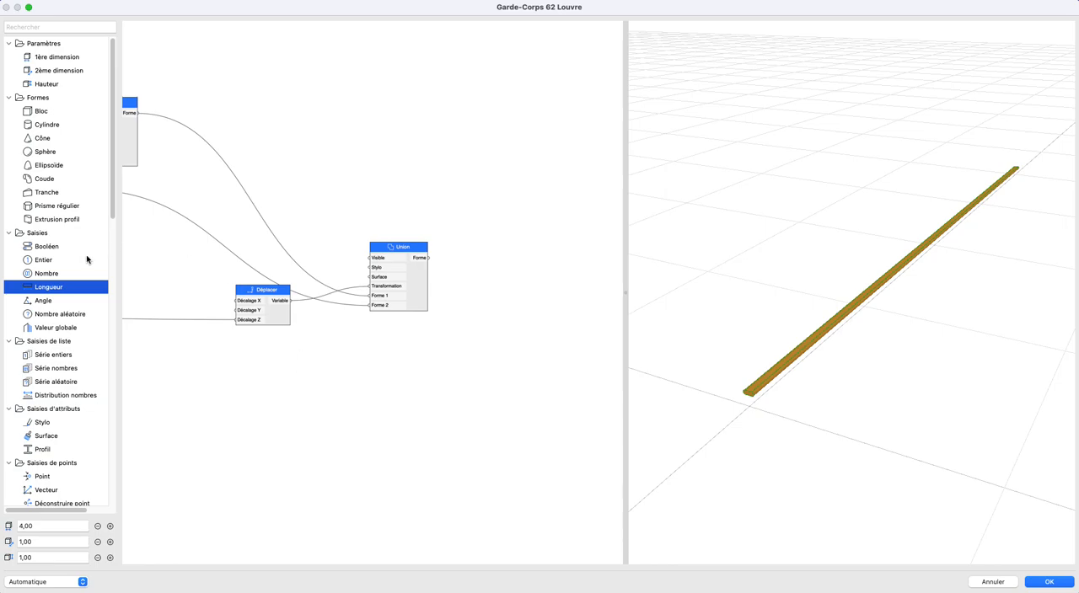
pyautogui.scroll(-8, 76, 362)
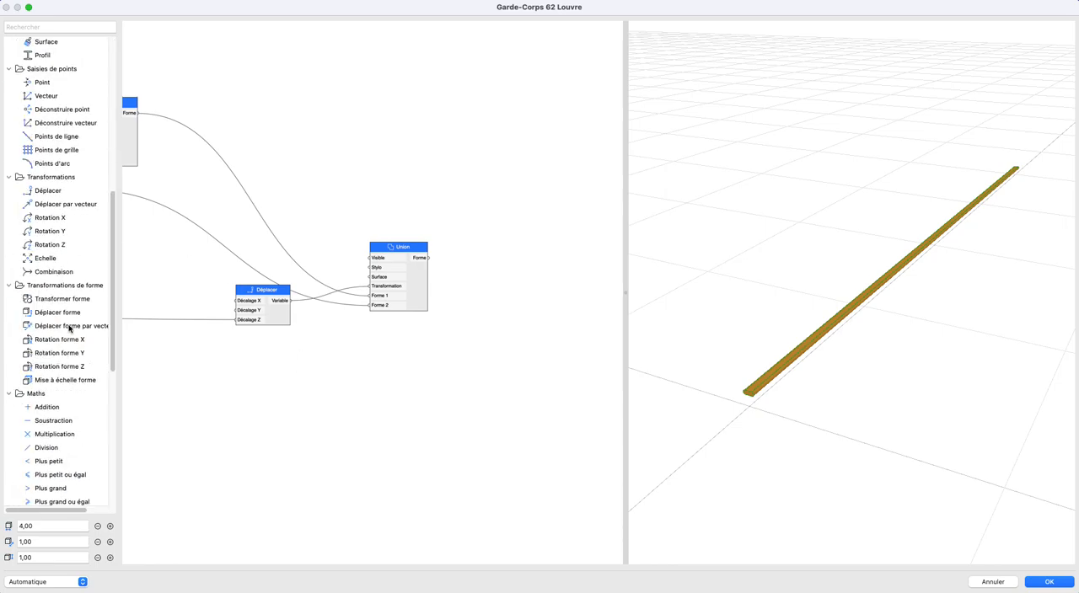
pyautogui.moveTo(64, 314); pyautogui.dragTo(472, 302)
pyautogui.moveTo(428, 257); pyautogui.dragTo(512, 335)
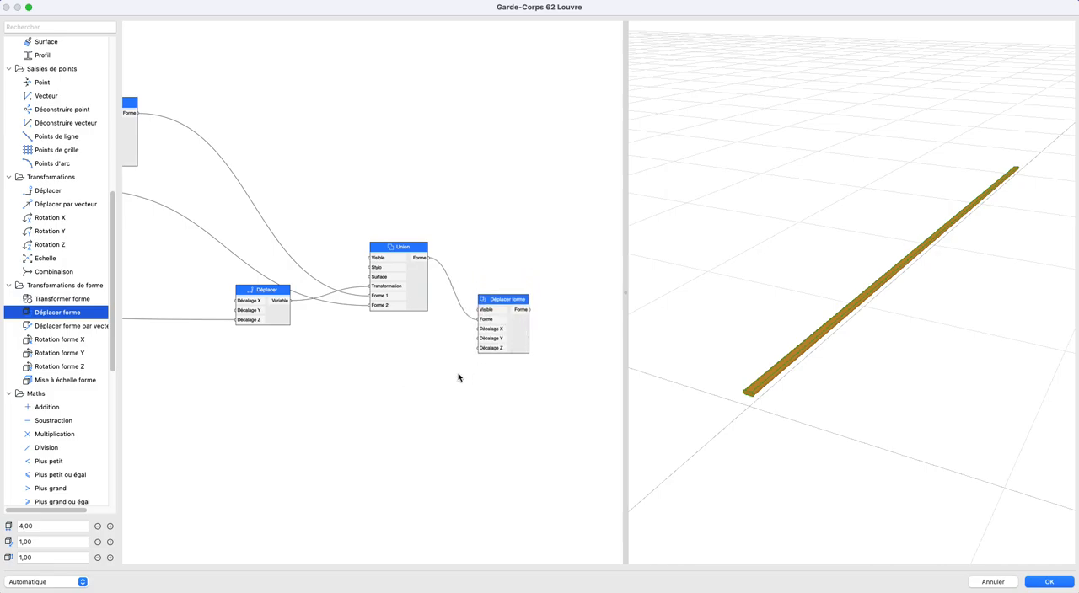
# - Add another Longueur node below the existing nodes and name it "Hauteur du garde-corps"
pyautogui.scroll(1, 458, 375)
pyautogui.moveTo(458, 373); pyautogui.dragTo(472, 387, button='middle')
pyautogui.scroll(-3, 354, 351)
pyautogui.moveTo(354, 351); pyautogui.dragTo(402, 347, button='middle')
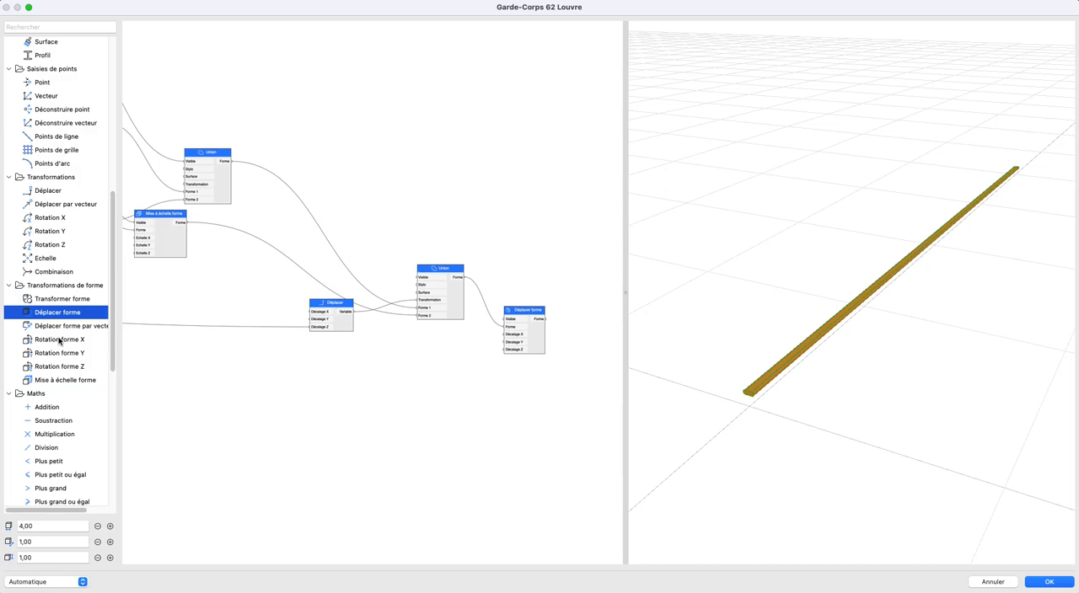
pyautogui.scroll(10, 85, 344)
pyautogui.scroll(-3, 243, 335)
pyautogui.moveTo(265, 331); pyautogui.dragTo(301, 318, button='middle')
pyautogui.moveTo(39, 284); pyautogui.dragTo(325, 361)
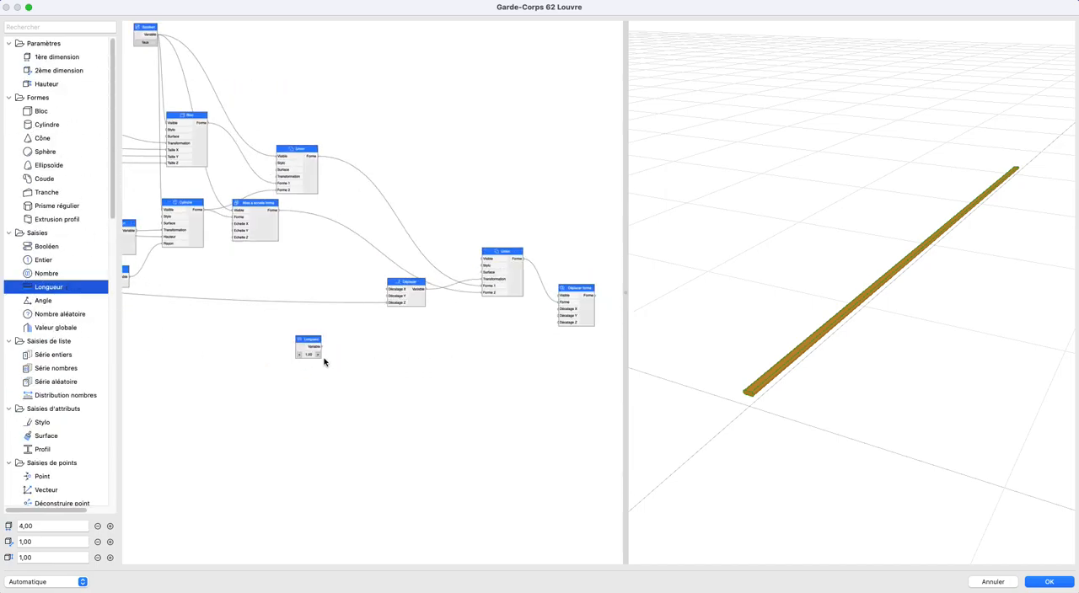
pyautogui.press('BackSpace')
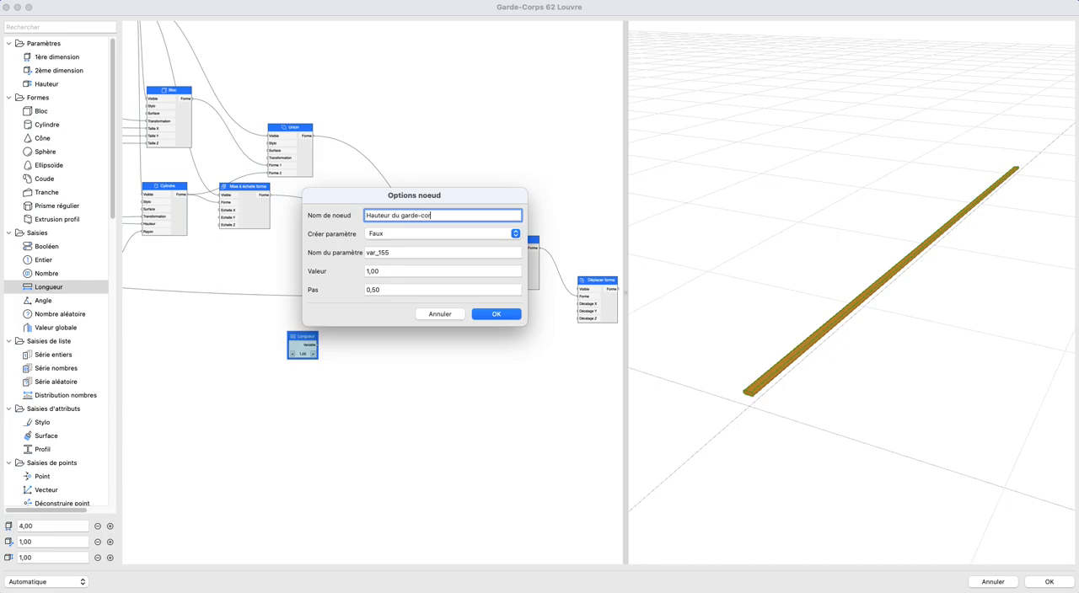
pyautogui.press('Return')
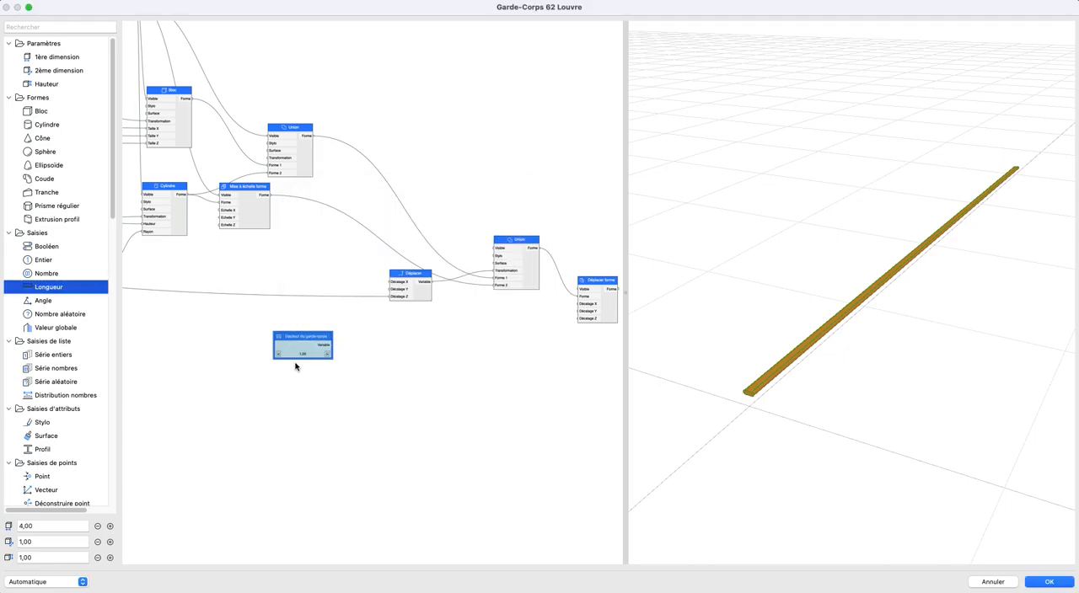
# - Set the Valeur of the Hauteur du garde-corps node to 1,10
pyautogui.scroll(2, 294, 363)
pyautogui.doubleClick(293, 347)
pyautogui.click(416, 272)
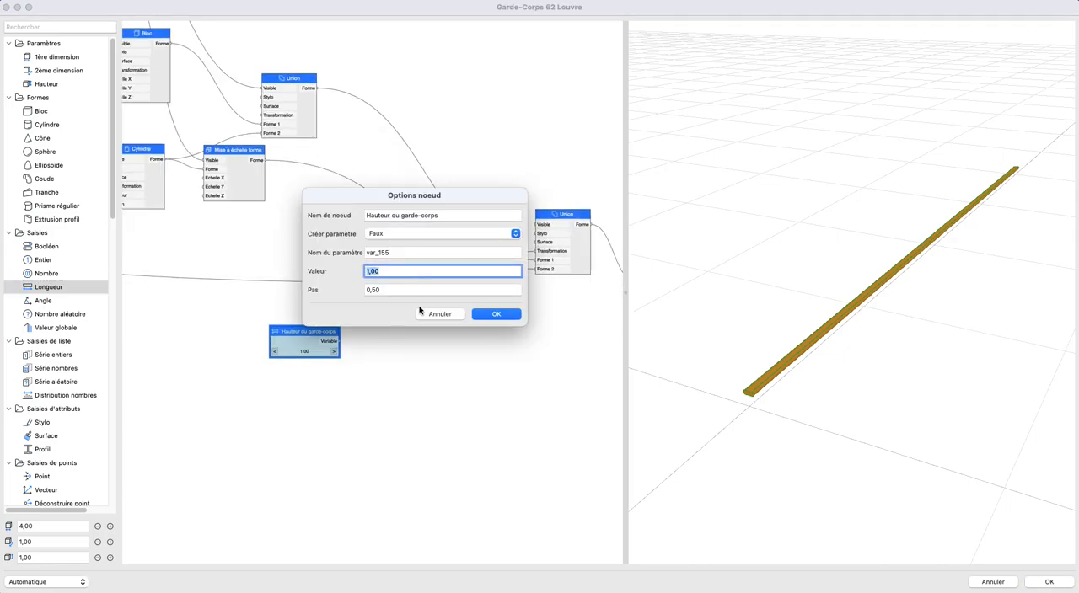
pyautogui.press('Return')
pyautogui.scroll(-5, 376, 333)
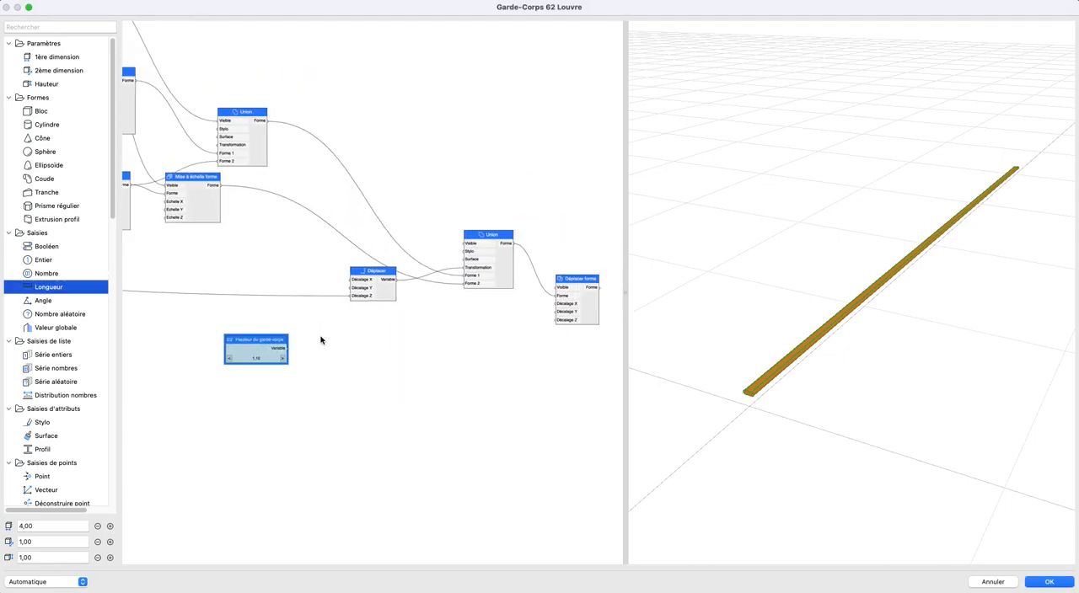
# - Connect Hauteur du garde-corps to Décalage Z of the Déplacer forme node and move it beside the other input nodes
pyautogui.scroll(3, 379, 334)
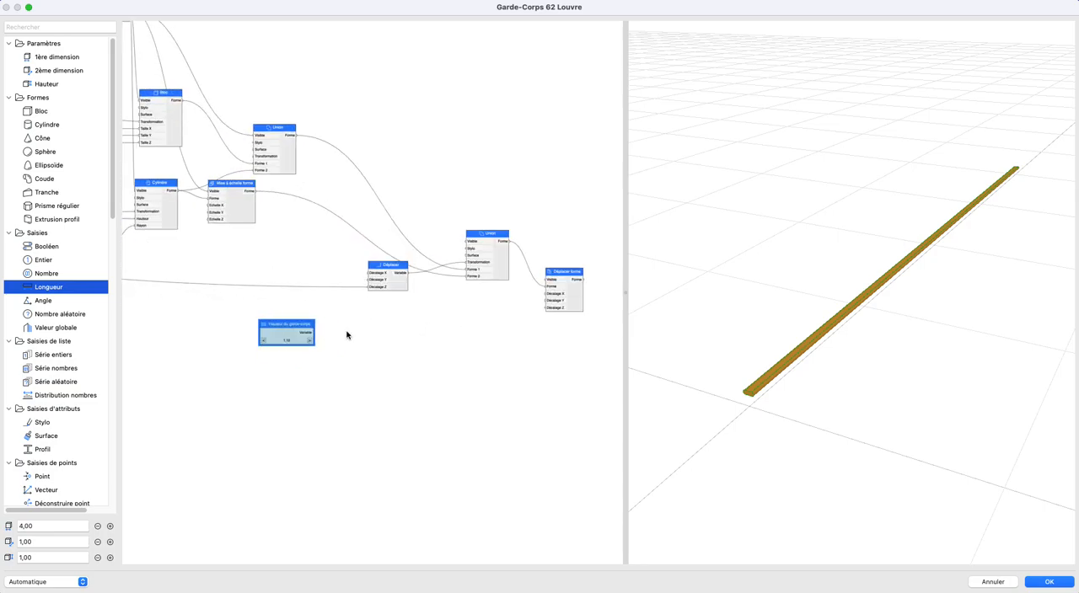
pyautogui.moveTo(306, 333); pyautogui.dragTo(558, 307)
pyautogui.moveTo(674, 312); pyautogui.dragTo(763, 411)
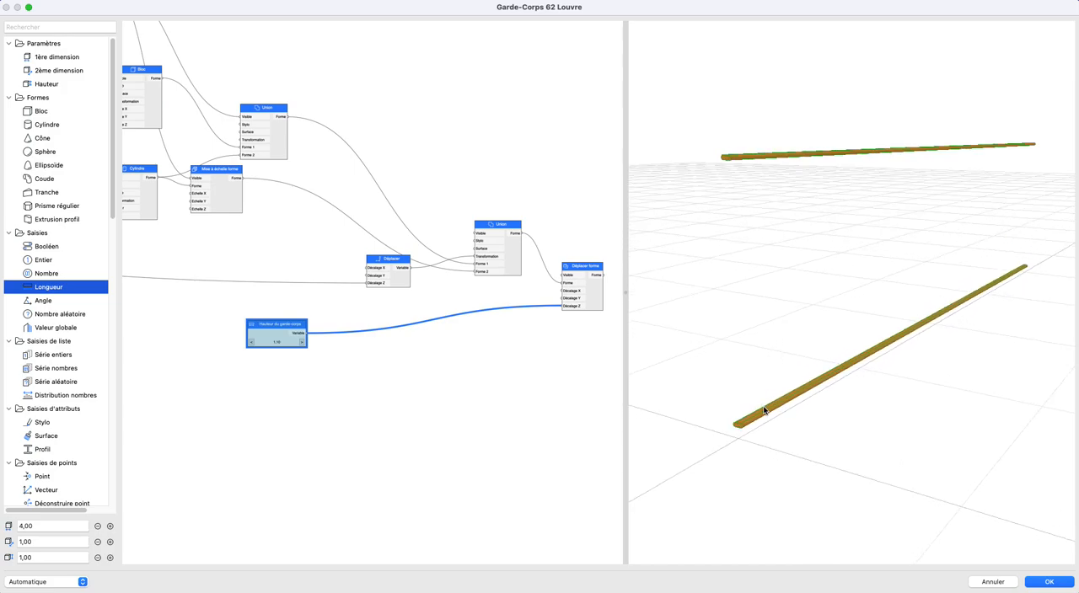
pyautogui.scroll(-6, 344, 354)
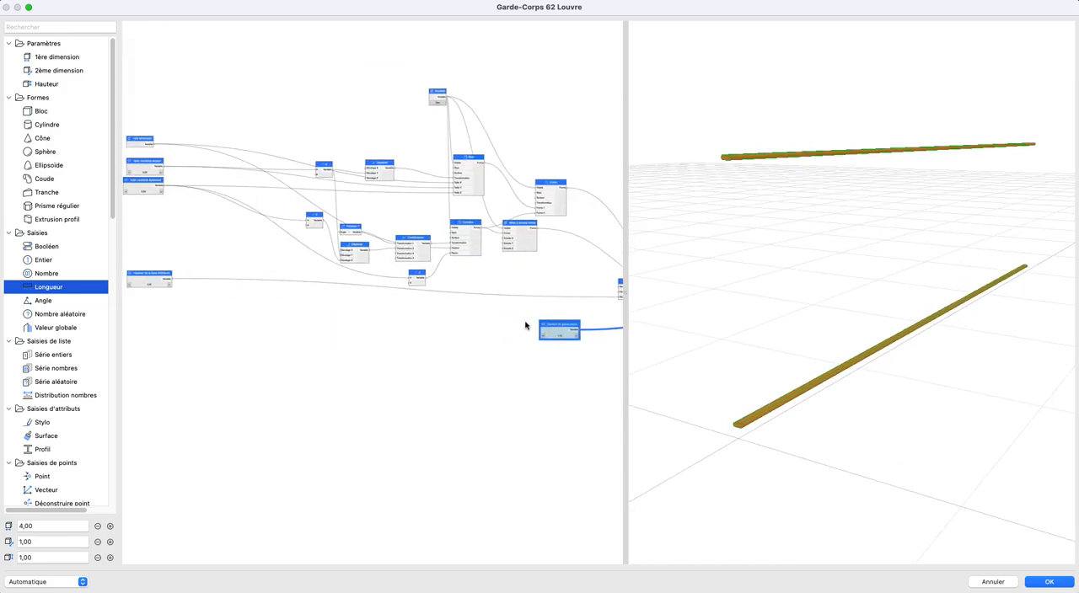
pyautogui.moveTo(299, 331); pyautogui.dragTo(131, 317)
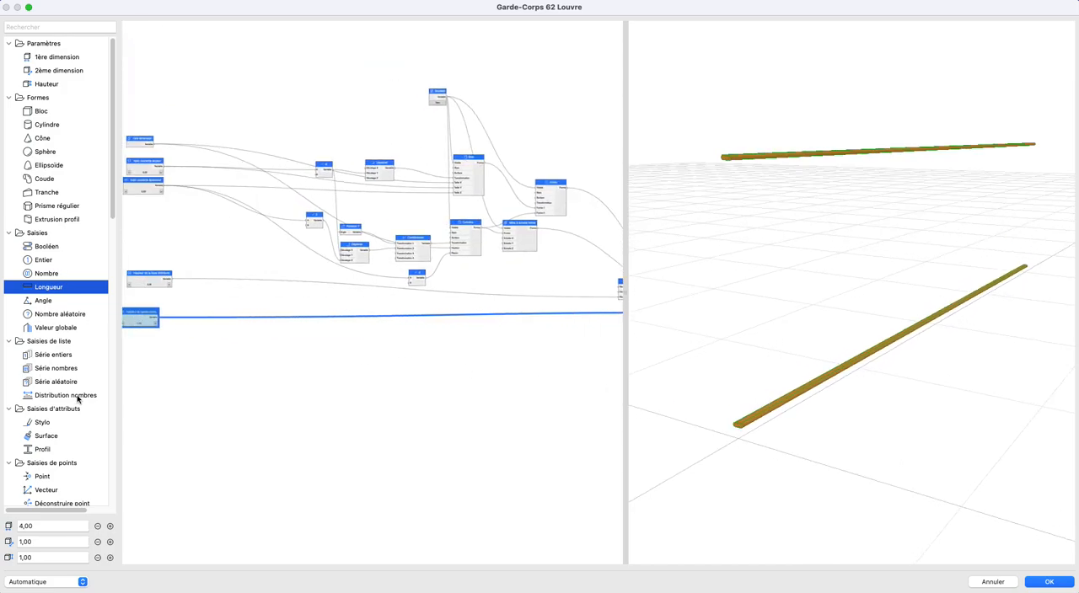
# - Add a Soustraction node with Hauteur du garde-corps wired to A and Hauteur de la lisse inférieure to B
pyautogui.scroll(-8, 48, 449)
pyautogui.moveTo(47, 499); pyautogui.dragTo(244, 304)
pyautogui.moveTo(157, 318); pyautogui.dragTo(242, 304)
pyautogui.moveTo(177, 281); pyautogui.dragTo(242, 309)
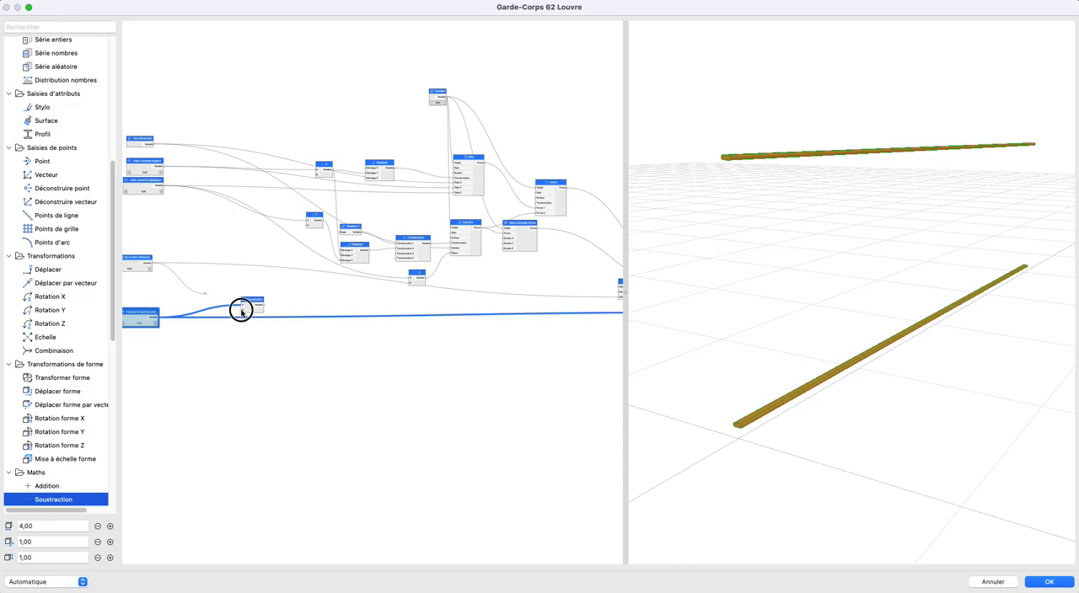
pyautogui.click(140, 263)
pyautogui.click(197, 270)
# - Place the Soustraction node just before Déplacer forme and connect its Variable output to Décalage Z
pyautogui.moveTo(263, 305); pyautogui.dragTo(352, 328)
pyautogui.moveTo(533, 332); pyautogui.dragTo(269, 328, button='middle')
pyautogui.moveTo(352, 328); pyautogui.dragTo(484, 306)
pyautogui.hscroll(-5, 278, 314)
pyautogui.moveTo(155, 300); pyautogui.dragTo(524, 321)
pyautogui.moveTo(560, 324); pyautogui.dragTo(309, 322, button='middle')
pyautogui.moveTo(262, 324); pyautogui.dragTo(360, 305)
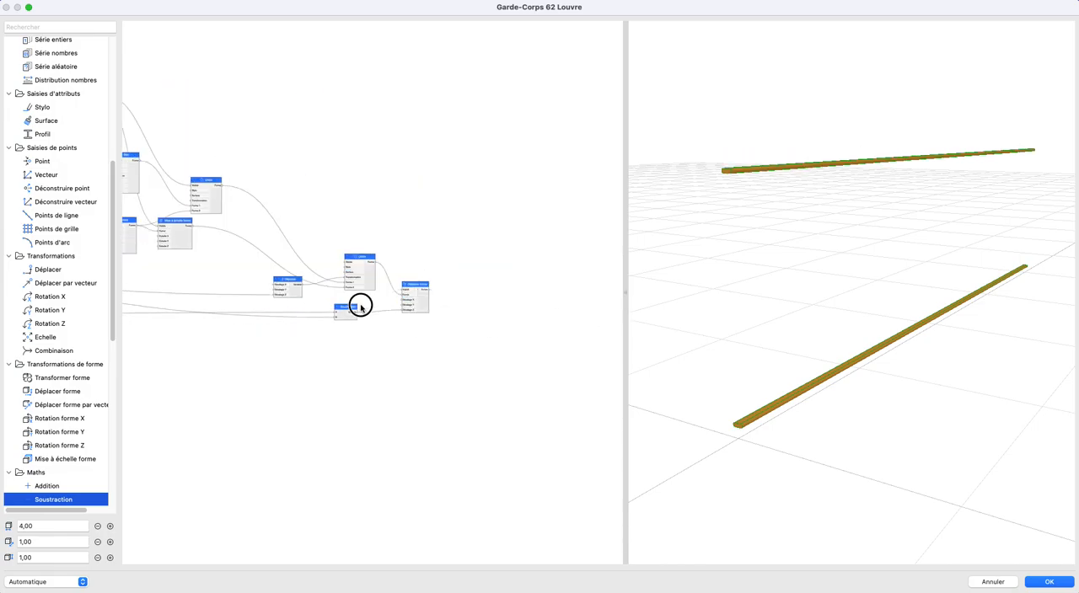
pyautogui.keyDown('shift'); pyautogui.moveTo(837, 352); pyautogui.dragTo(751, 356, button='middle'); pyautogui.keyUp('shift')
# - Group all the rail-building nodes, from the first operation nodes through Déplacer forme, under the name "Lisses" with colour Bleu
pyautogui.scroll(-5, 501, 368)
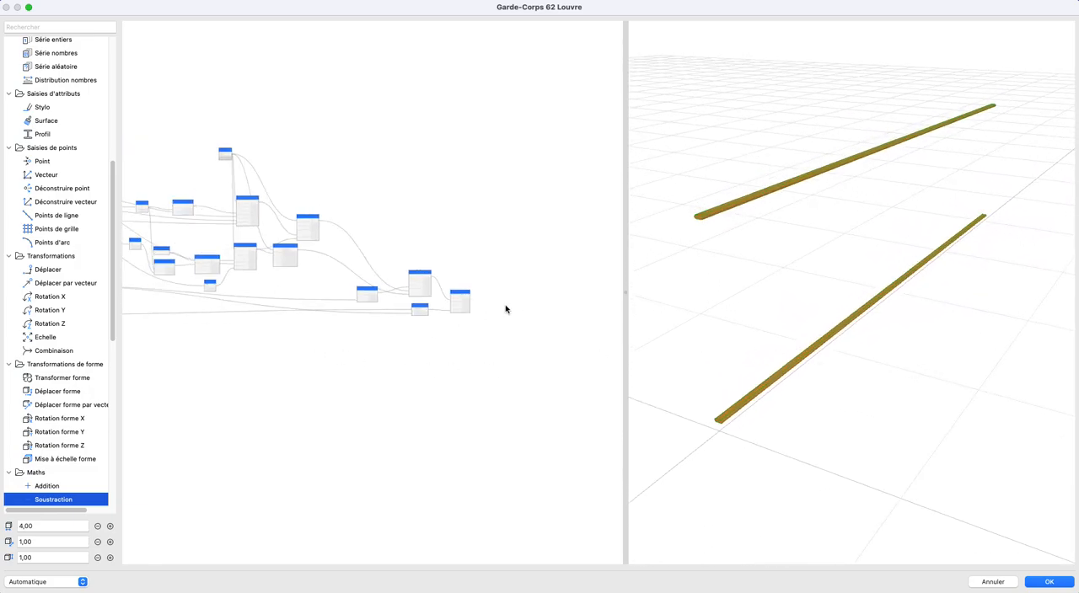
pyautogui.scroll(3, 469, 357)
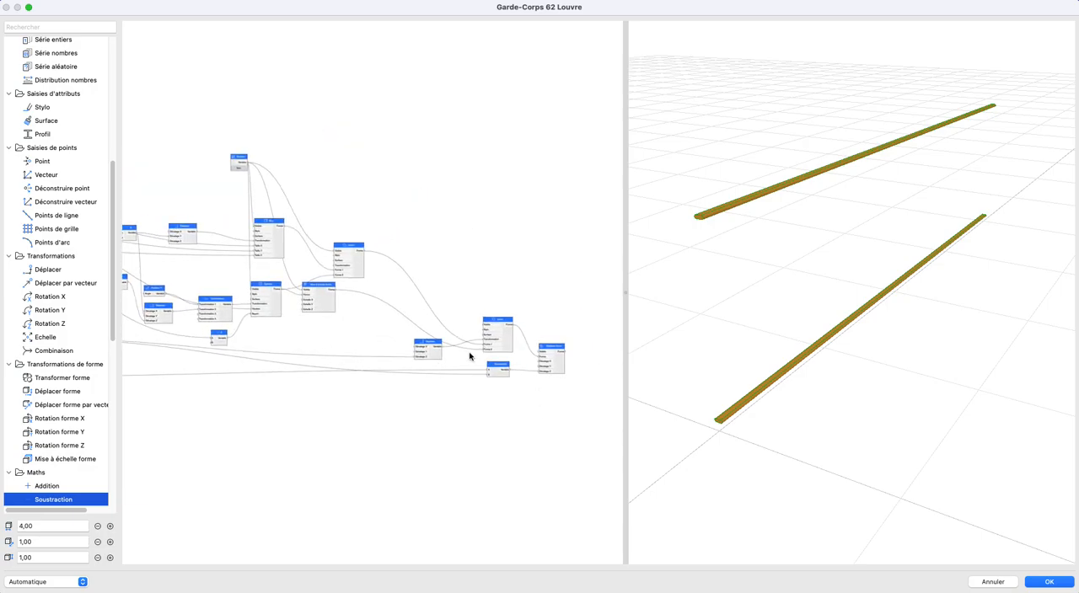
pyautogui.scroll(-3, 452, 279)
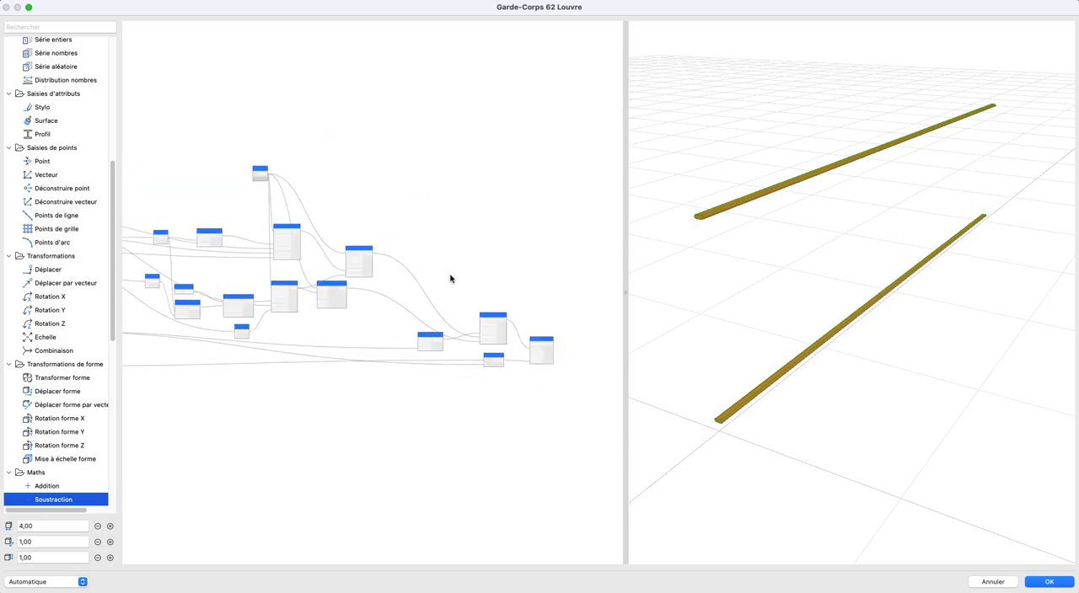
pyautogui.moveTo(299, 187); pyautogui.dragTo(282, 193)
pyautogui.moveTo(175, 151)
pyautogui.mouseDown()
pyautogui.moveTo(676, 429)
pyautogui.moveTo(632, 418)
pyautogui.mouseUp()
pyautogui.rightClick(489, 264)
pyautogui.click(426, 271)
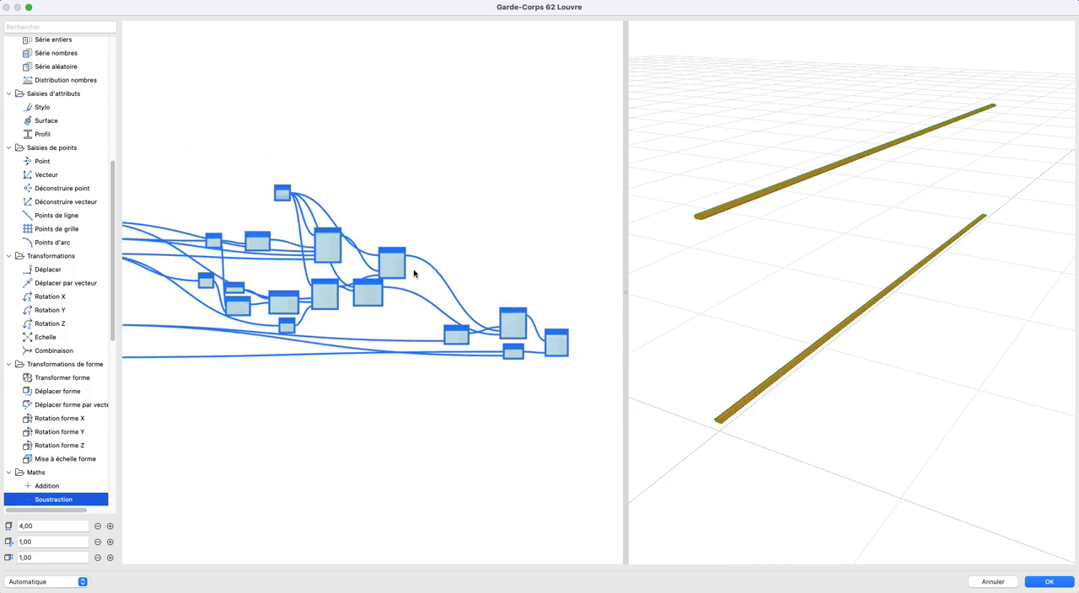
pyautogui.rightClick(406, 269)
pyautogui.moveTo(427, 315)
pyautogui.click(497, 312)
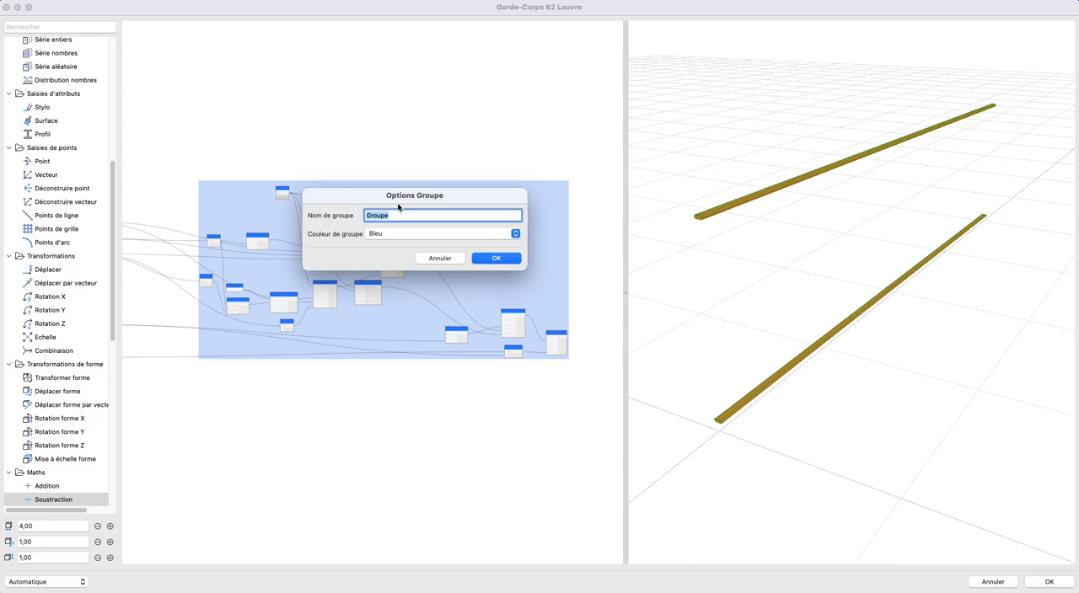
pyautogui.write('Lisses')
pyautogui.press('Return')
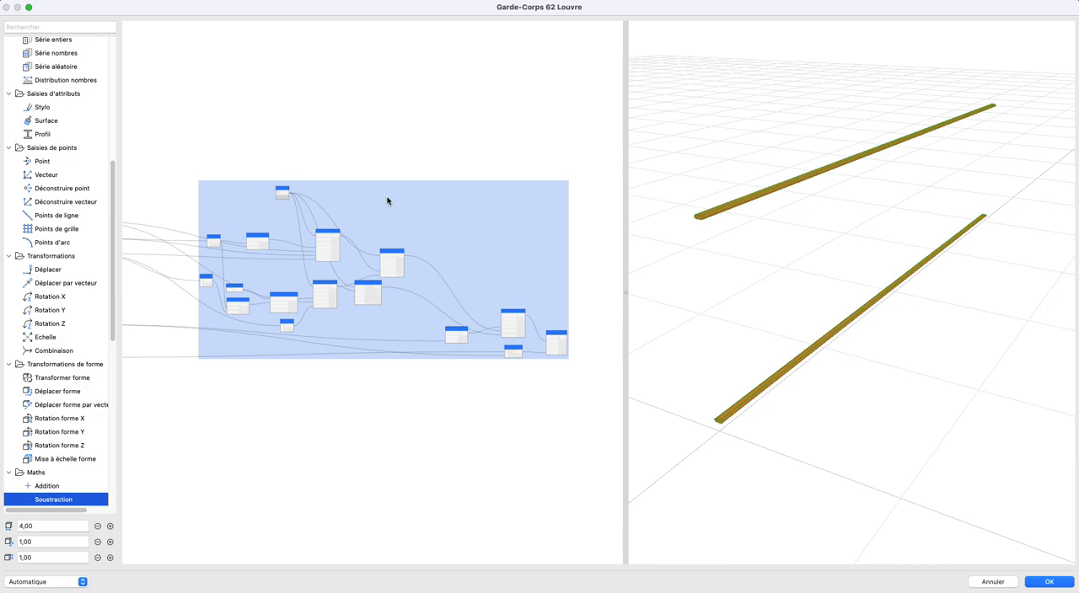
# - Examine the Lisses group's nodes and connections along with the two rails in the 3D preview
pyautogui.scroll(3, 226, 221)
pyautogui.moveTo(301, 225); pyautogui.dragTo(358, 93, button='middle')
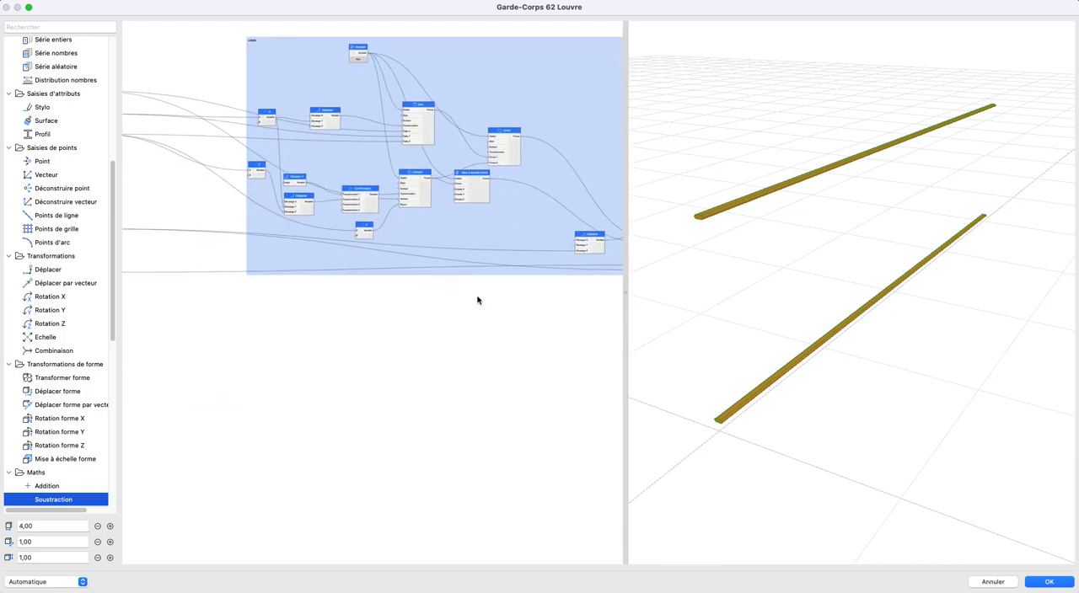
pyautogui.scroll(-3, 459, 295)
pyautogui.moveTo(456, 294); pyautogui.dragTo(288, 283, button='middle')
pyautogui.moveTo(401, 280)
pyautogui.mouseDown(button='middle')
pyautogui.moveTo(530, 275)
pyautogui.moveTo(406, 274)
pyautogui.mouseUp(button='middle')
pyautogui.scroll(1, 642, 274)
pyautogui.scroll(5, 499, 262)
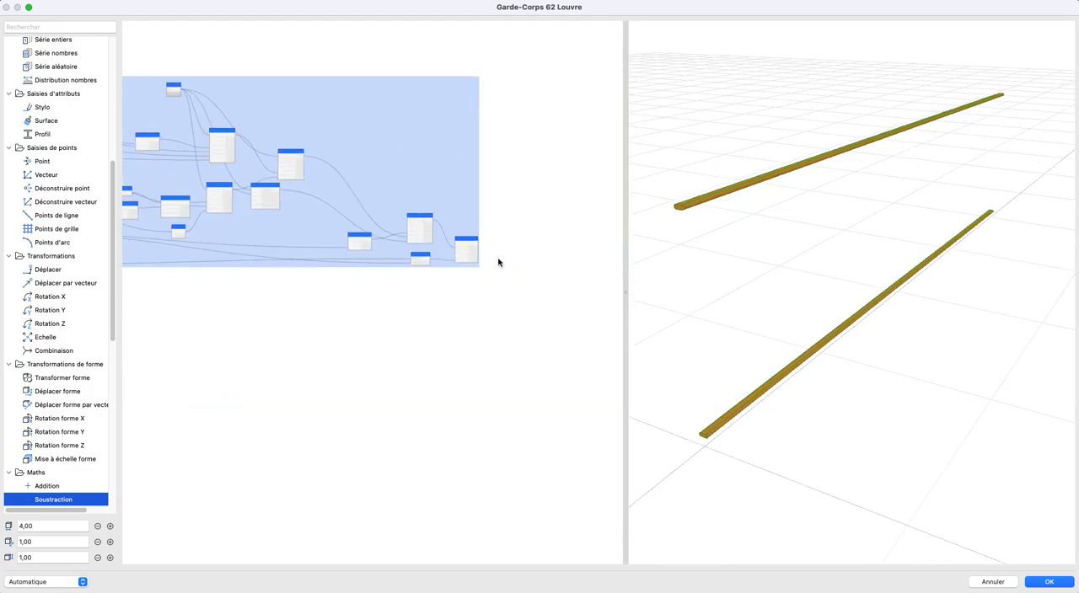
pyautogui.scroll(2, 455, 264)
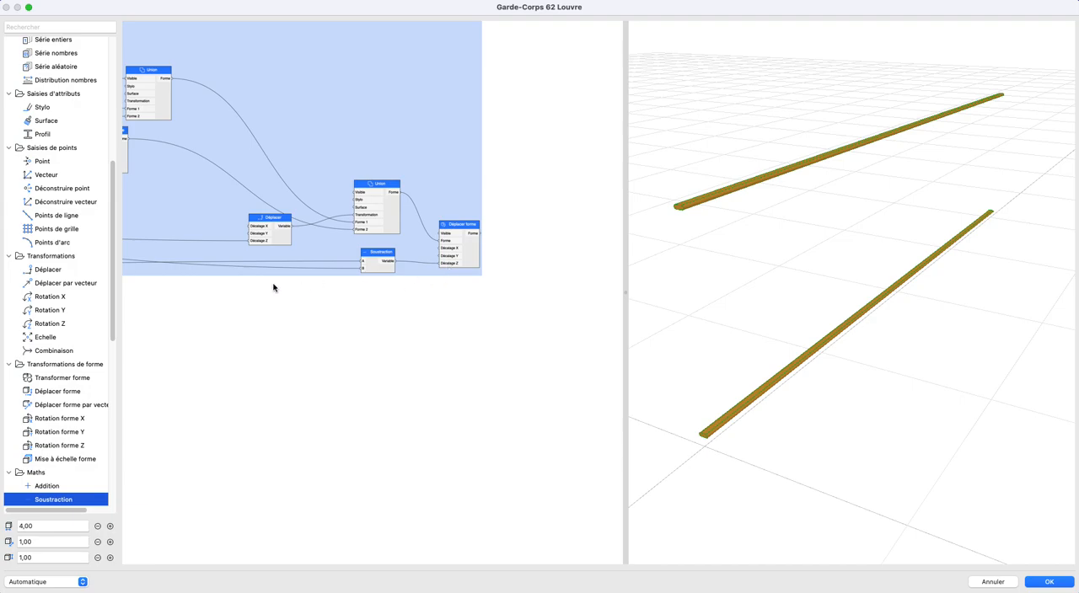
pyautogui.scroll(1, 222, 297)
pyautogui.scroll(-3, 222, 298)
# - Move the Hauteur du garde-corps node directly beneath the Hauteur de la lisse inférieure node
pyautogui.moveTo(224, 298); pyautogui.dragTo(627, 295, button='middle')
pyautogui.moveTo(296, 285); pyautogui.dragTo(624, 336, button='middle')
pyautogui.scroll(3, 456, 333)
pyautogui.scroll(2, 457, 334)
pyautogui.moveTo(394, 323); pyautogui.dragTo(302, 319, button='middle')
pyautogui.moveTo(286, 306); pyautogui.dragTo(286, 274)
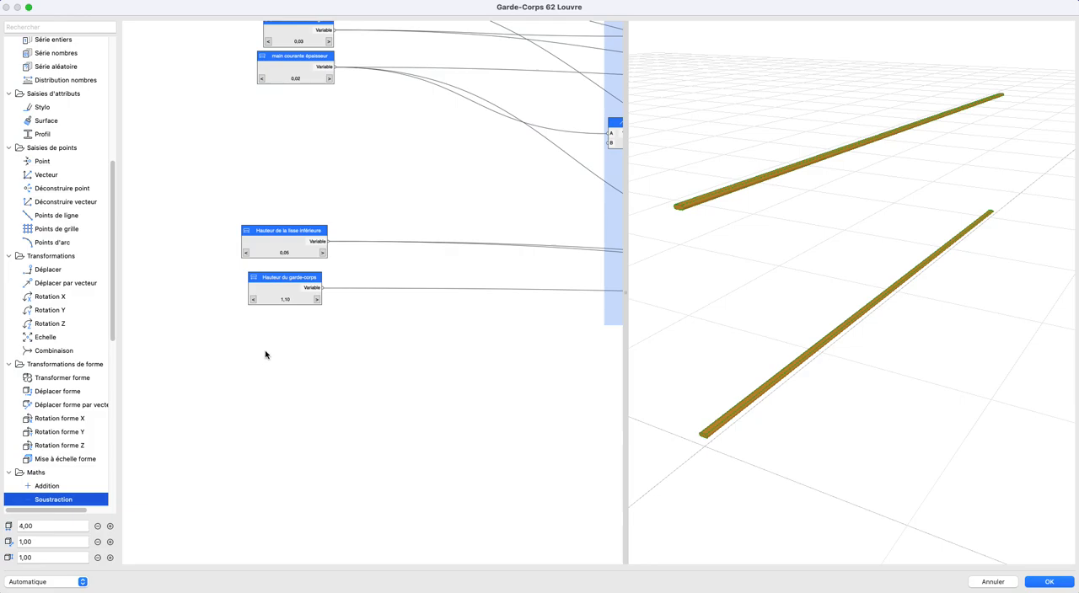
# - Add a Bloc node in the empty area below the Lisses group
pyautogui.scroll(8, 68, 338)
pyautogui.moveTo(41, 110); pyautogui.dragTo(458, 494)
pyautogui.scroll(-5, 354, 388)
pyautogui.hscroll(5, 354, 388)
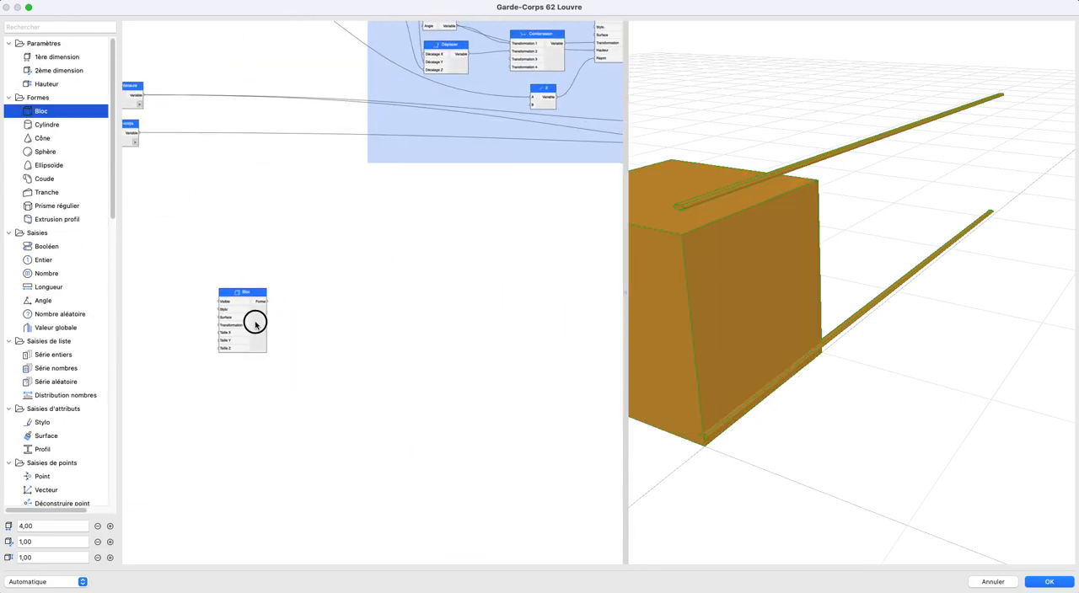
pyautogui.moveTo(256, 325); pyautogui.dragTo(448, 361)
# - Connect the Hauteur du garde-corps output to Taille Z of the new Bloc node
pyautogui.scroll(4, 509, 409)
pyautogui.hscroll(-4, 508, 410)
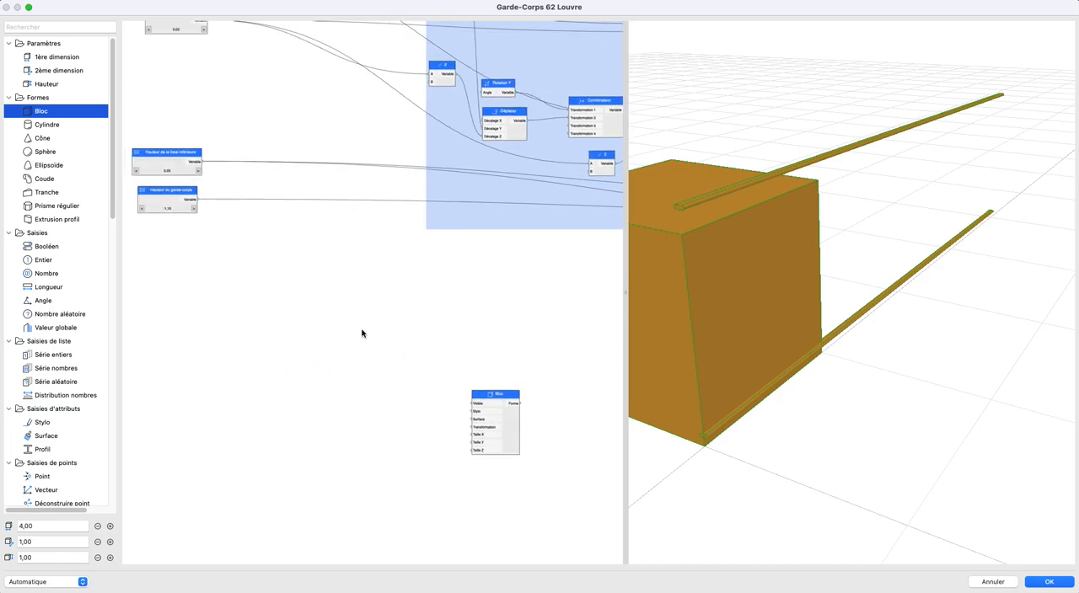
pyautogui.moveTo(197, 201); pyautogui.dragTo(473, 451)
pyautogui.hscroll(1, 424, 389)
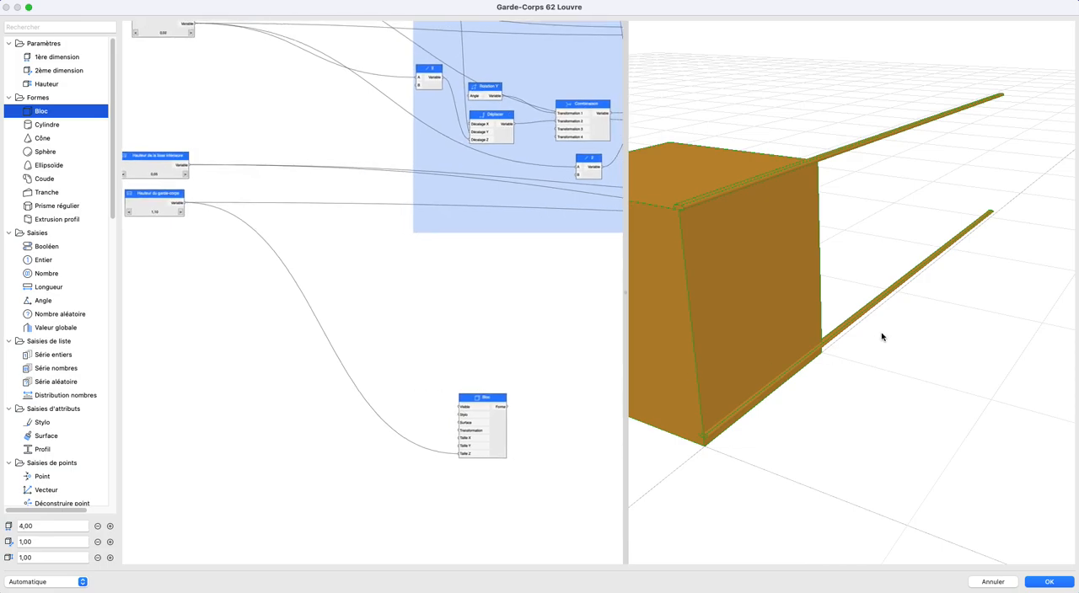
# - Add a second Soustraction node between the existing Soustraction and Déplacer forme
pyautogui.scroll(2, 775, 332)
pyautogui.moveTo(772, 332); pyautogui.dragTo(733, 237)
pyautogui.scroll(-1, 429, 258)
pyautogui.moveTo(403, 261); pyautogui.dragTo(368, 287, button='middle')
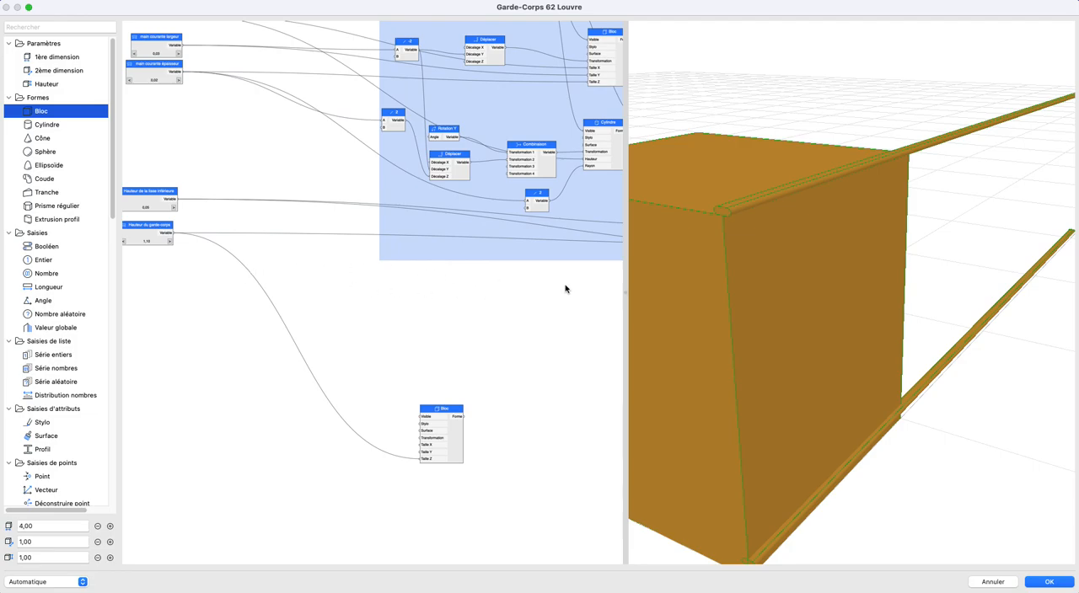
pyautogui.hscroll(10, 417, 287)
pyautogui.moveTo(456, 276); pyautogui.dragTo(378, 274)
pyautogui.scroll(-10, 59, 337)
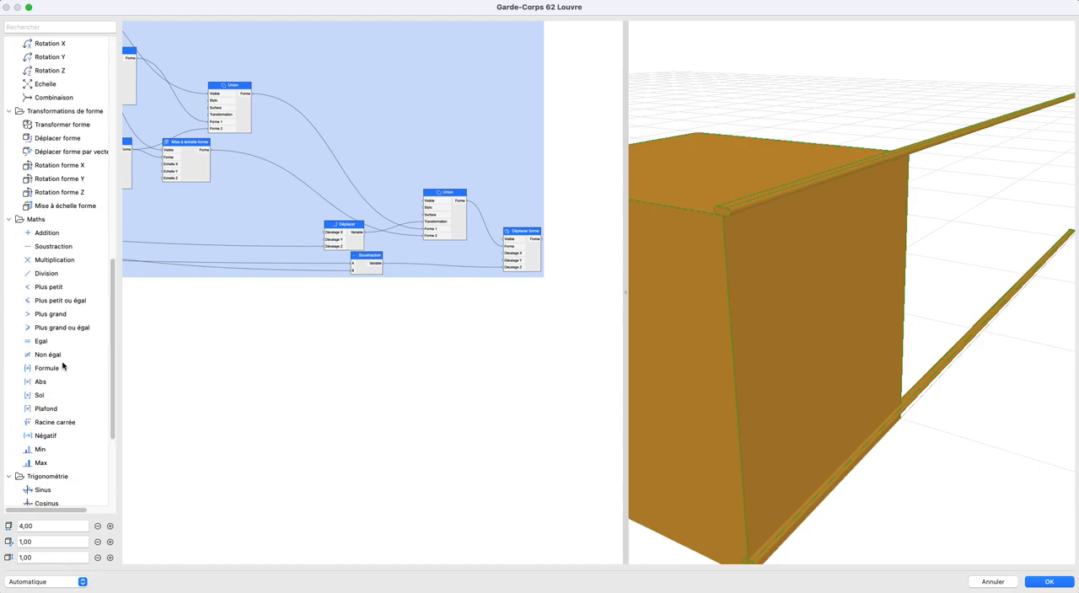
pyautogui.moveTo(40, 246); pyautogui.dragTo(393, 265)
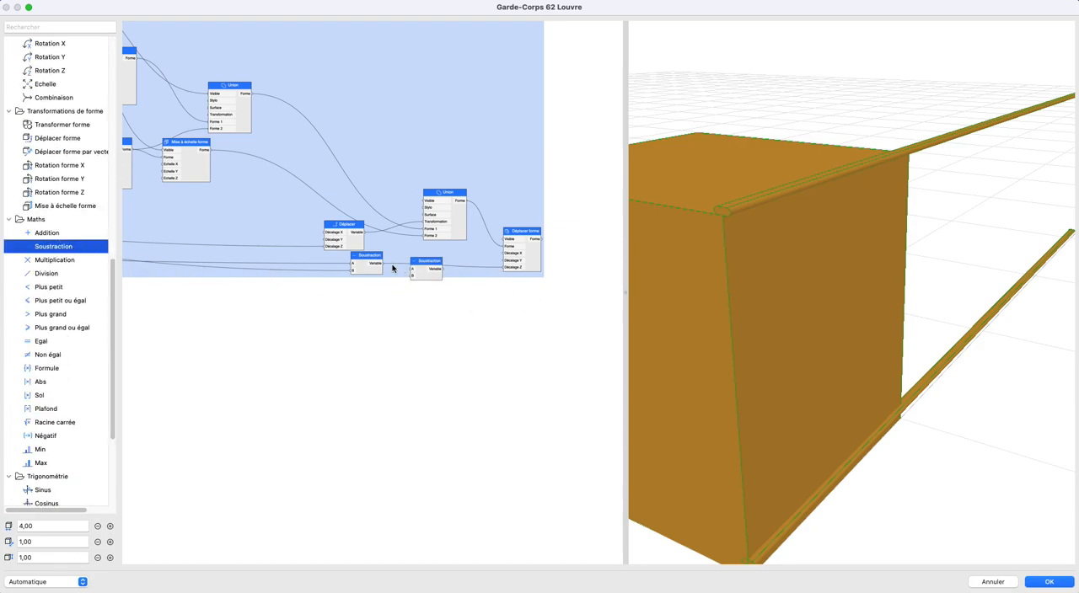
# - Wire the second Soustraction to subtract main courante épaisseur from the first Soustraction's result and feed Décalage Z of Déplacer forme
pyautogui.scroll(-3, 397, 290)
pyautogui.moveTo(517, 340); pyautogui.dragTo(799, 407, button='middle')
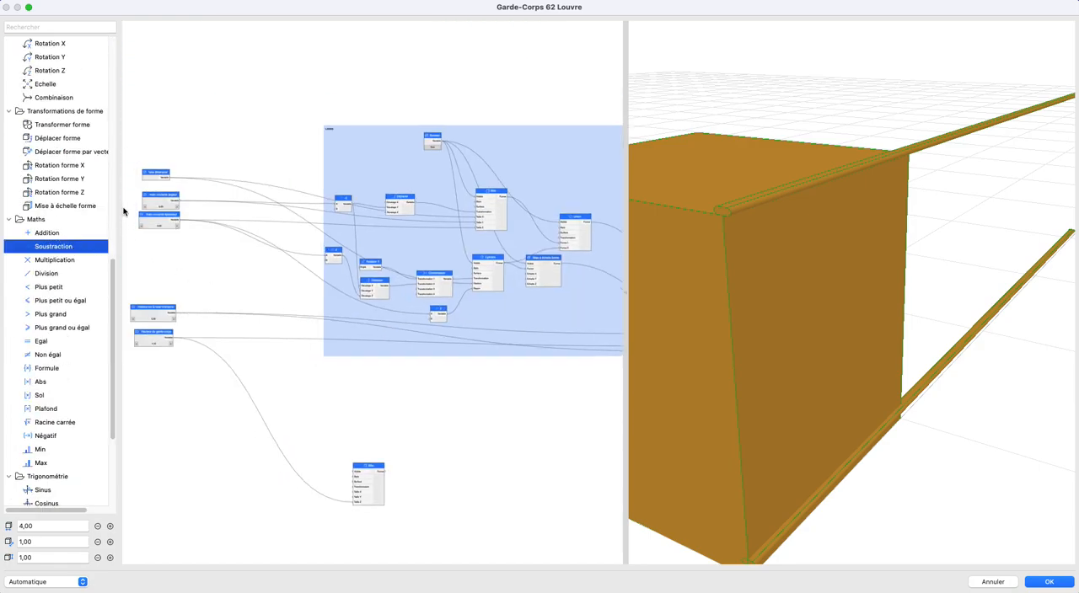
pyautogui.scroll(3, 139, 207)
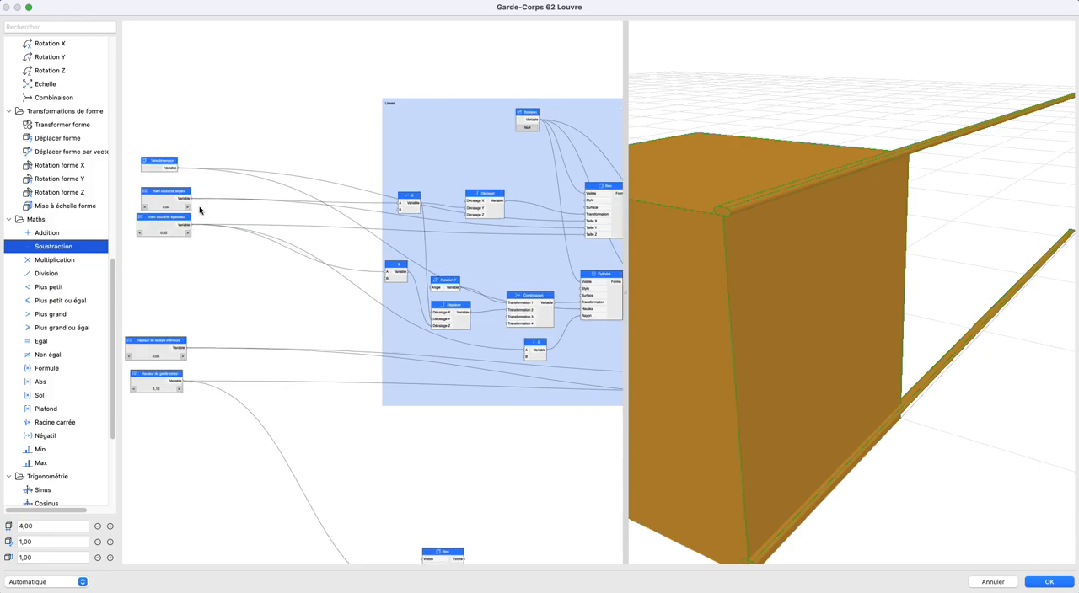
pyautogui.moveTo(192, 226); pyautogui.dragTo(515, 344)
pyautogui.moveTo(515, 344); pyautogui.dragTo(115, 319, button='middle')
pyautogui.moveTo(115, 319); pyautogui.dragTo(585, 374)
pyautogui.scroll(4, 517, 386)
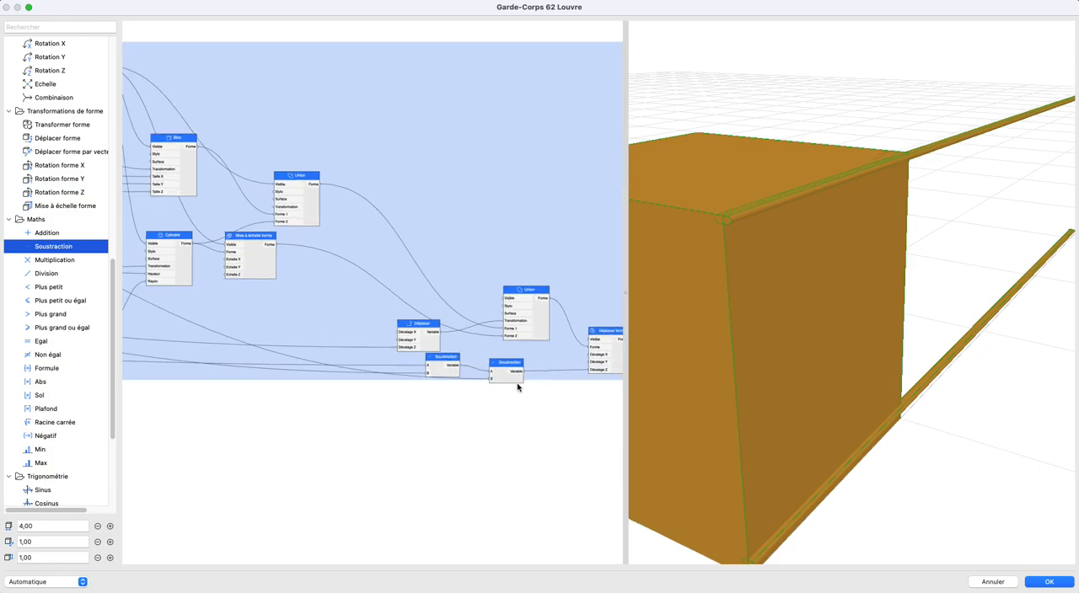
# - Align the second Soustraction node with the first one and add it to the Lisses group
pyautogui.moveTo(498, 384); pyautogui.dragTo(452, 387, button='middle')
pyautogui.moveTo(455, 378); pyautogui.dragTo(458, 371)
pyautogui.rightClick(458, 372)
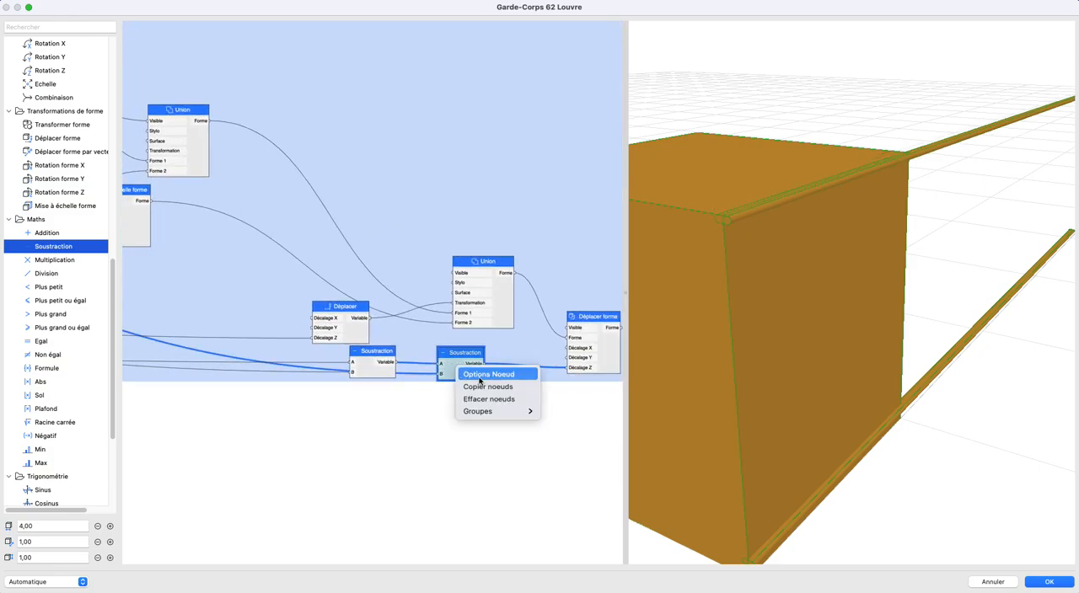
pyautogui.moveTo(497, 412)
pyautogui.click(596, 421)
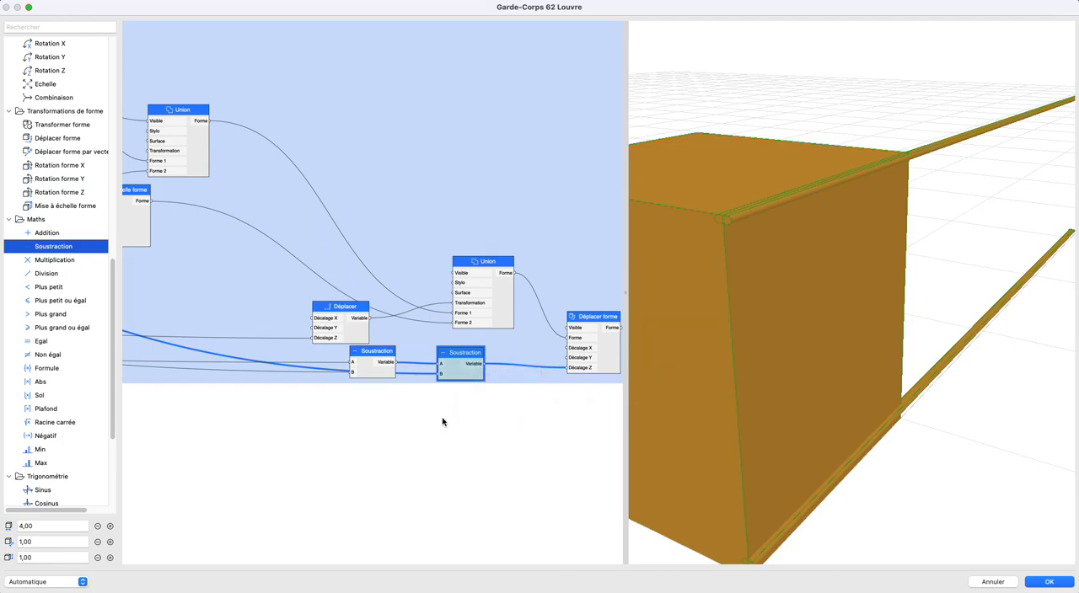
pyautogui.click(442, 420)
# - Duplicate the Hauteur de la lisse inférieure node and place the copy below the Hauteur du garde-corps node
pyautogui.scroll(-5, 778, 327)
pyautogui.moveTo(778, 326); pyautogui.dragTo(767, 304)
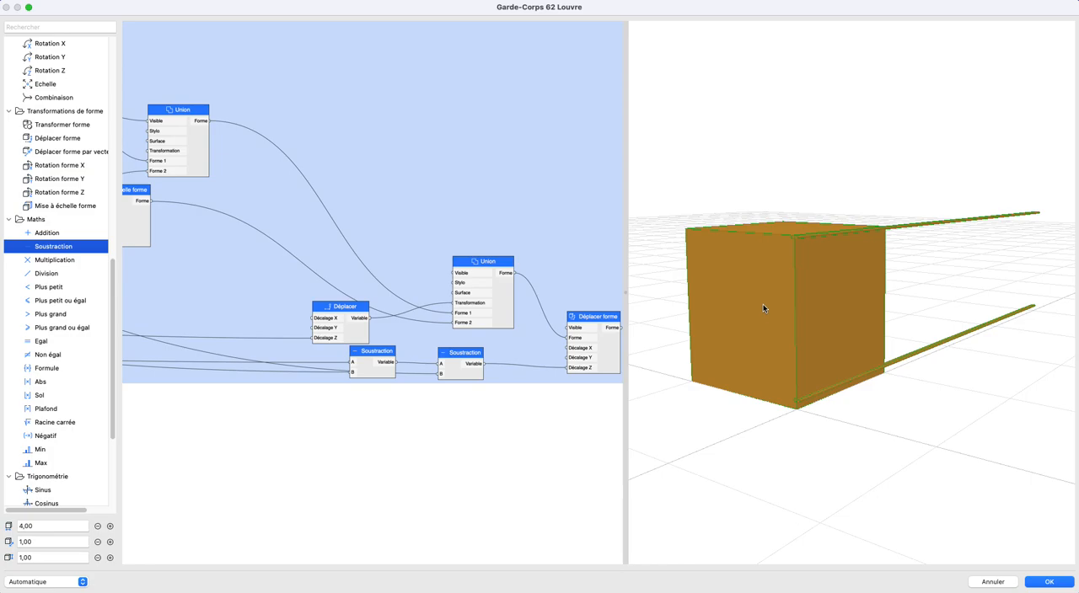
pyautogui.scroll(-5, 444, 340)
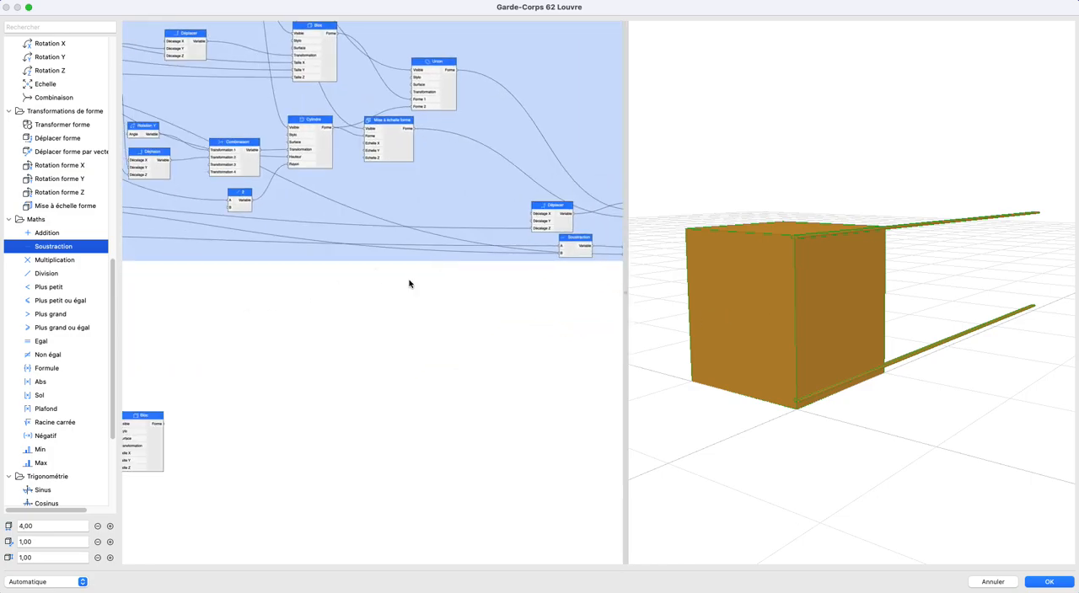
pyautogui.hscroll(-10, 340, 292)
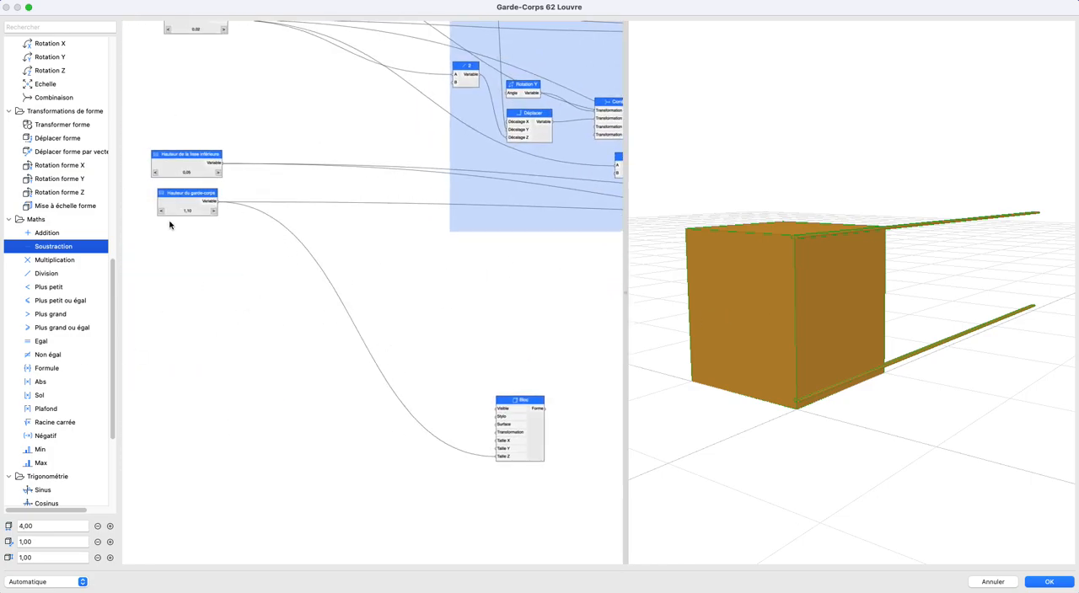
pyautogui.click(178, 166)
pyautogui.press('super+c')
pyautogui.press('super+v')
pyautogui.moveTo(361, 288); pyautogui.dragTo(157, 343)
# - Rename the copied length node "Largeur des poteaux"
pyautogui.doubleClick(157, 344)
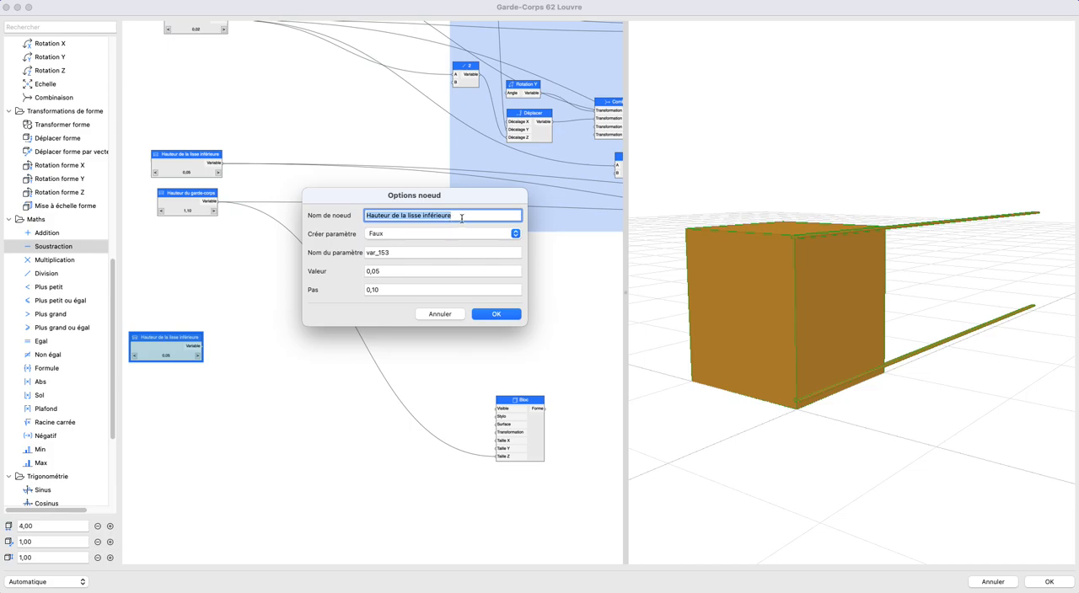
pyautogui.write('Large')
pyautogui.press('BackSpace')
pyautogui.press('BackSpace')
pyautogui.press('BackSpace')
pyautogui.write('es poteaux')
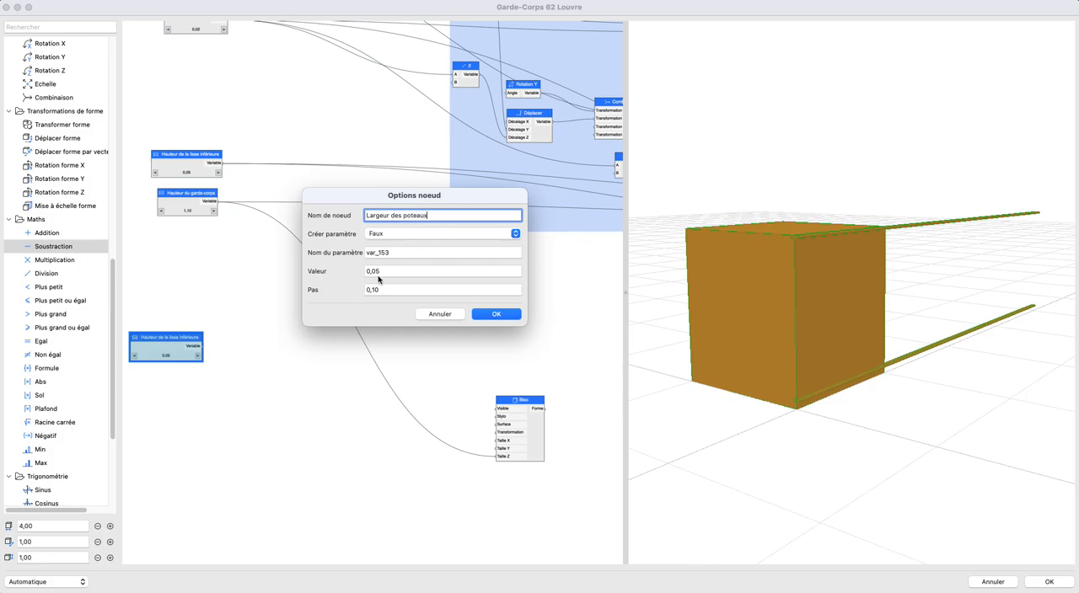
pyautogui.click(496, 314)
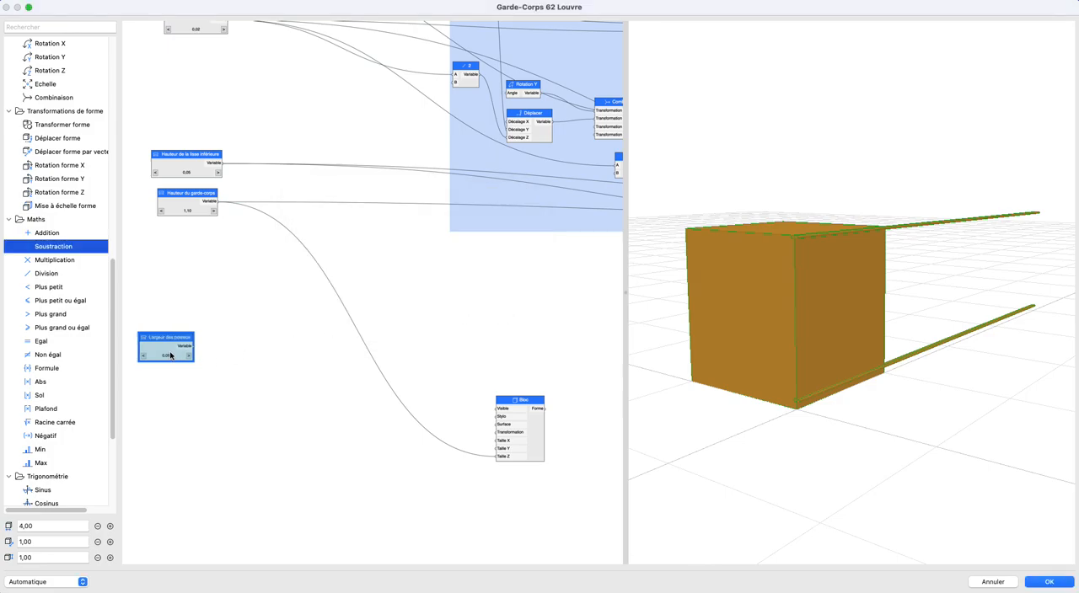
# - Duplicate the Largeur des poteaux node, place the copy just below it, and set the original's Pas to 0,01
pyautogui.press('super+v')
pyautogui.moveTo(362, 303); pyautogui.dragTo(132, 390)
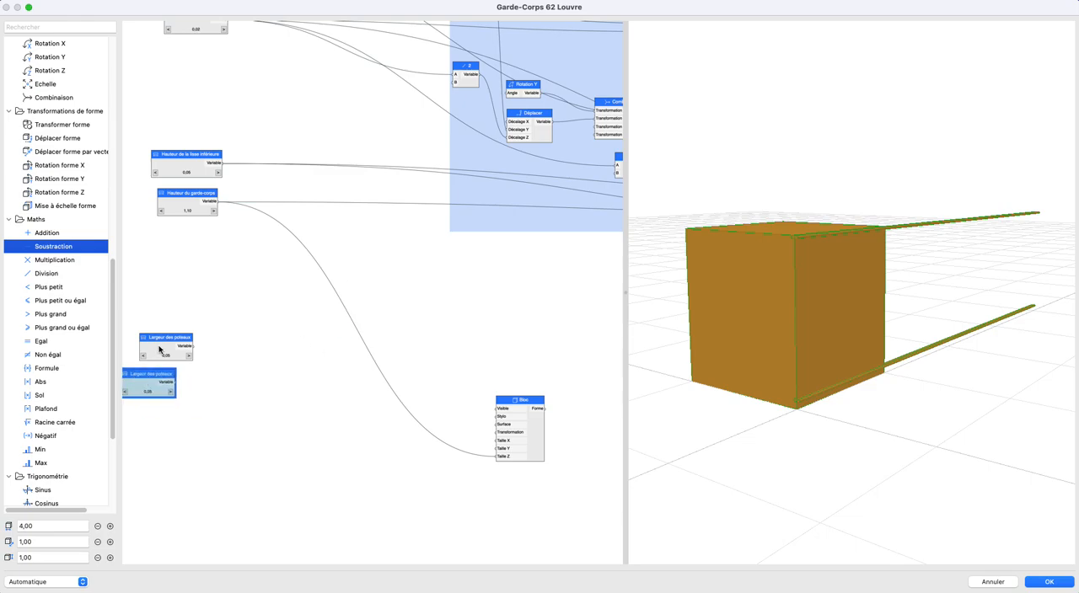
pyautogui.doubleClick(157, 348)
pyautogui.doubleClick(431, 287)
pyautogui.write('0')
pyautogui.press('Return')
# - Rename the copied node "Poteaux épaisseurs" and set its Pas to 0,01
pyautogui.doubleClick(158, 373)
pyautogui.doubleClick(370, 217)
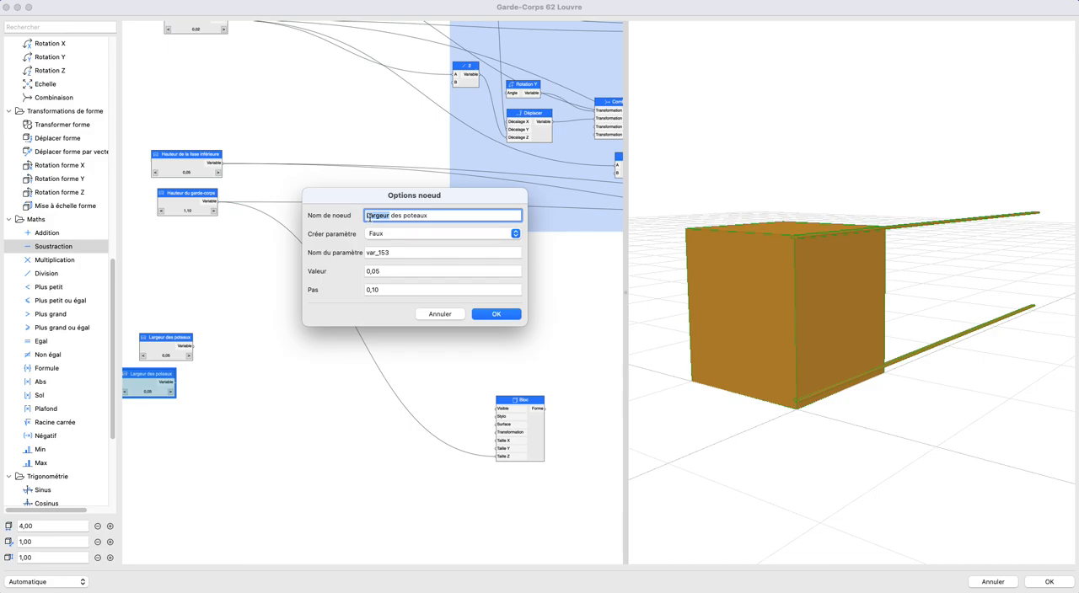
pyautogui.tripleClick(369, 217)
pyautogui.write('PO')
pyautogui.tripleClick(458, 292)
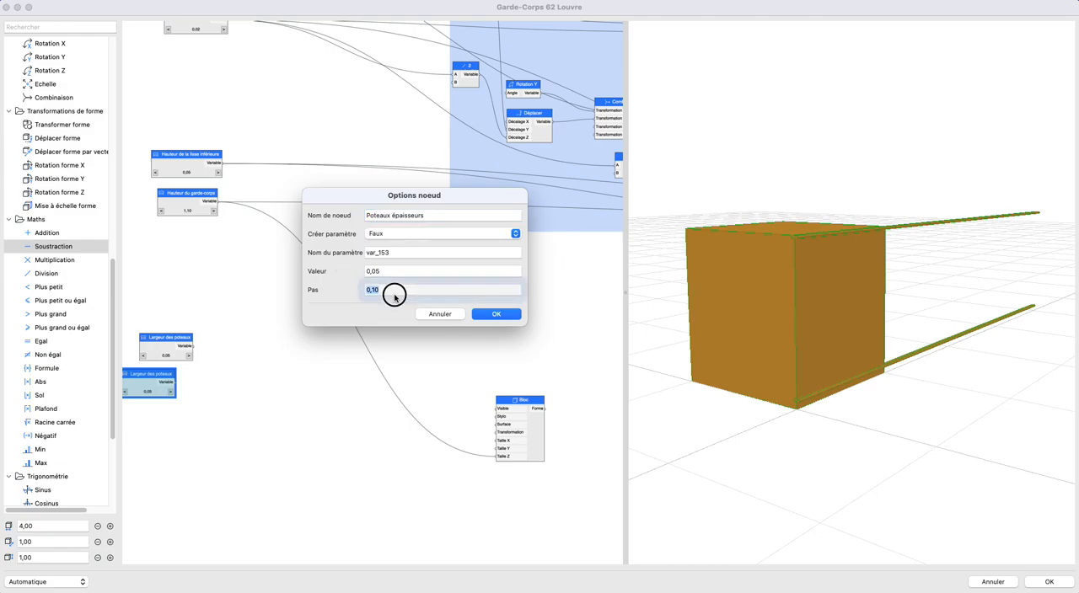
pyautogui.write('0,0')
pyautogui.press('Return')
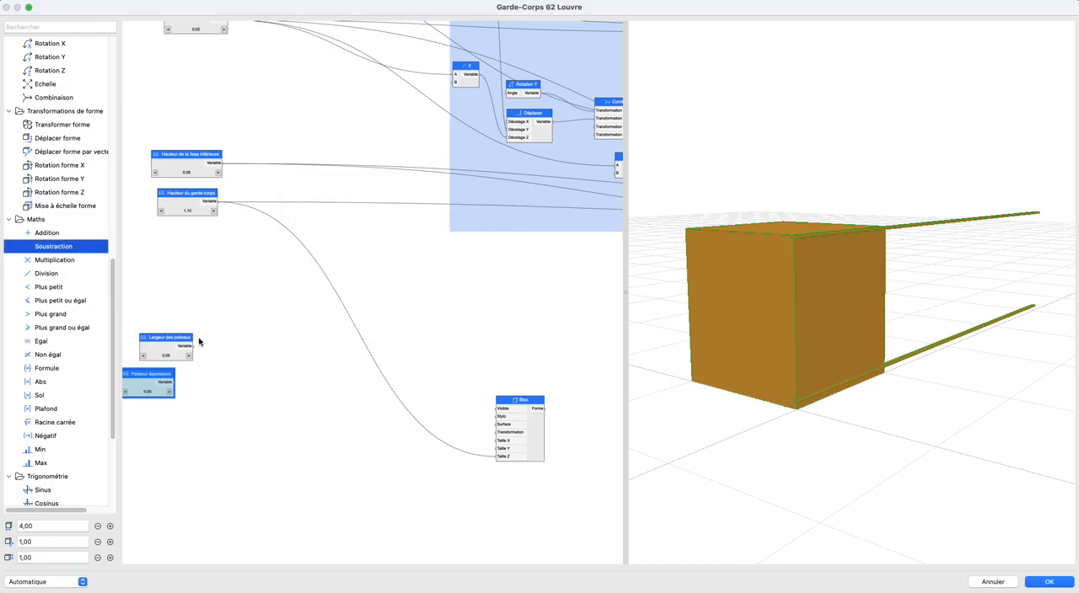
# - Rename the original Largeur des poteaux node "Poteaux largeur"
pyautogui.doubleClick(154, 352)
pyautogui.write('Poteaux largeur')
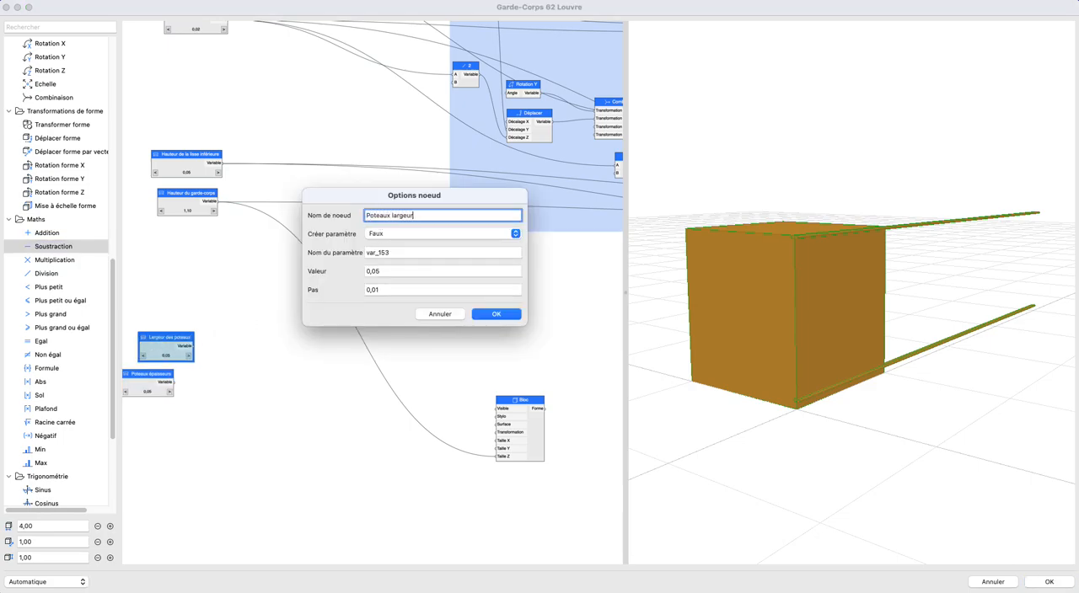
pyautogui.press('Return')
pyautogui.doubleClick(144, 340)
pyautogui.press('Escape')
pyautogui.click(189, 349)
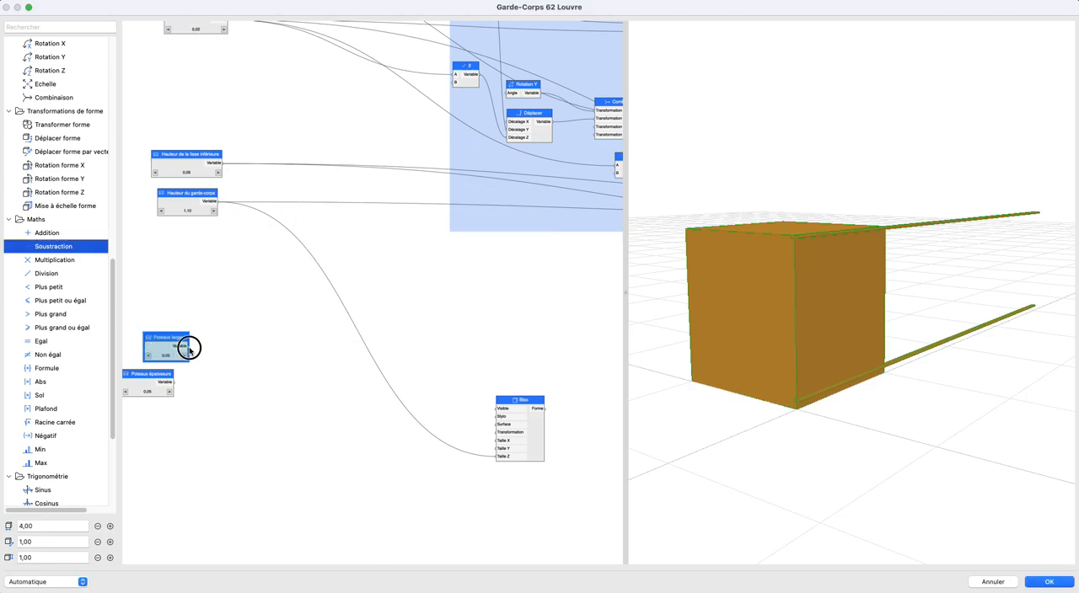
# - Connect Poteaux épaisseurs to Taille X and Poteaux largeur to Taille Y of the Bloc node
pyautogui.hscroll(-2, 262, 363)
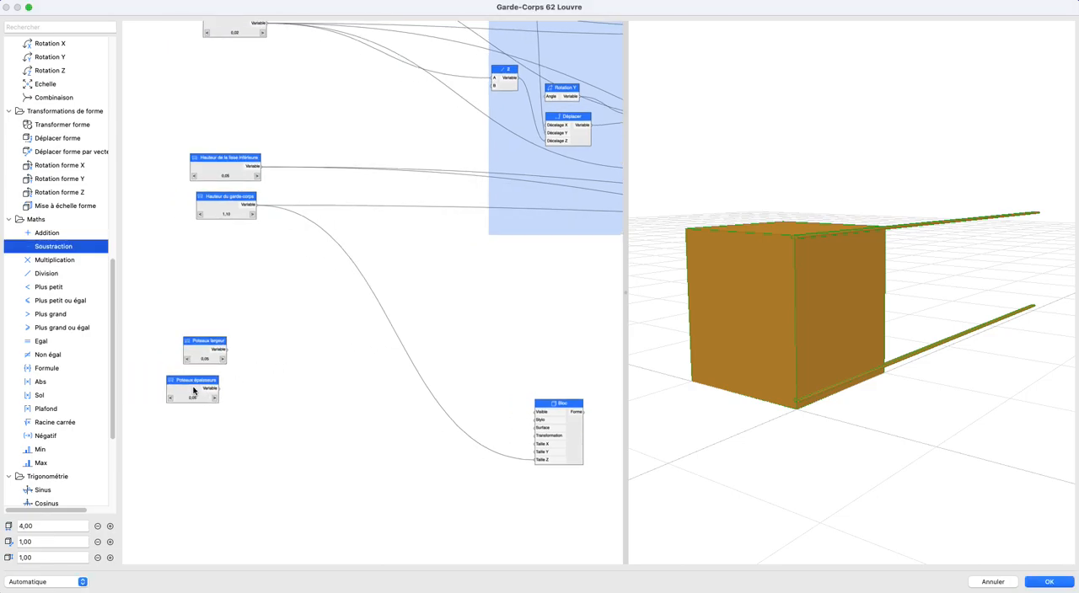
pyautogui.moveTo(218, 390); pyautogui.dragTo(537, 444)
pyautogui.moveTo(228, 354); pyautogui.dragTo(537, 451)
pyautogui.hscroll(2, 551, 450)
pyautogui.scroll(2, 824, 326)
pyautogui.moveTo(824, 325)
pyautogui.mouseDown()
pyautogui.moveTo(780, 349)
pyautogui.moveTo(821, 346)
pyautogui.mouseUp()
# - Set the Poteaux largeur value to 0,03
pyautogui.scroll(5, 361, 345)
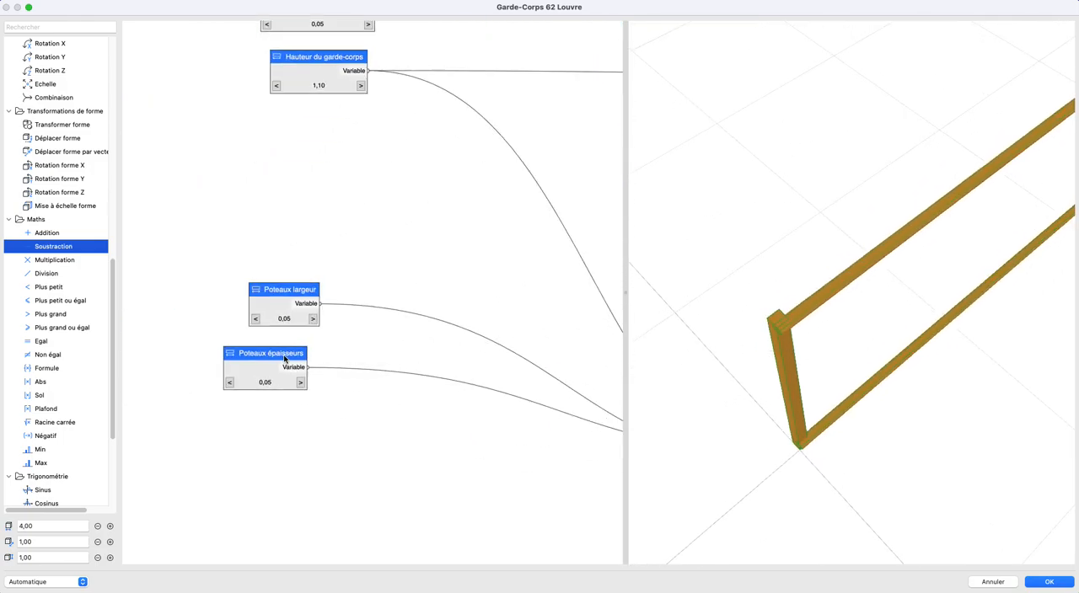
pyautogui.click(193, 320)
pyautogui.click(193, 321)
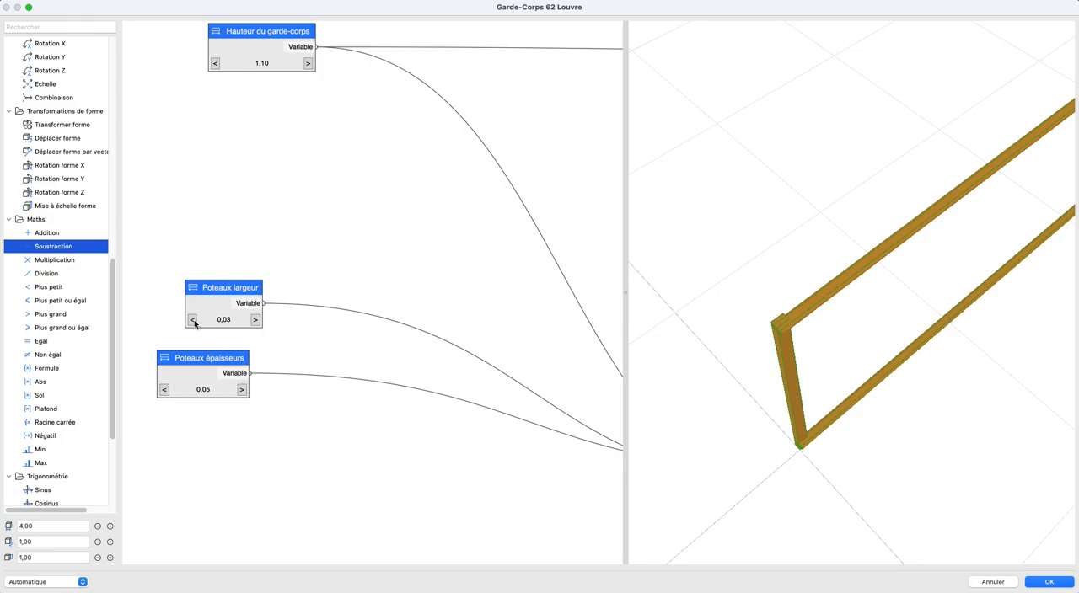
pyautogui.doubleClick(211, 304)
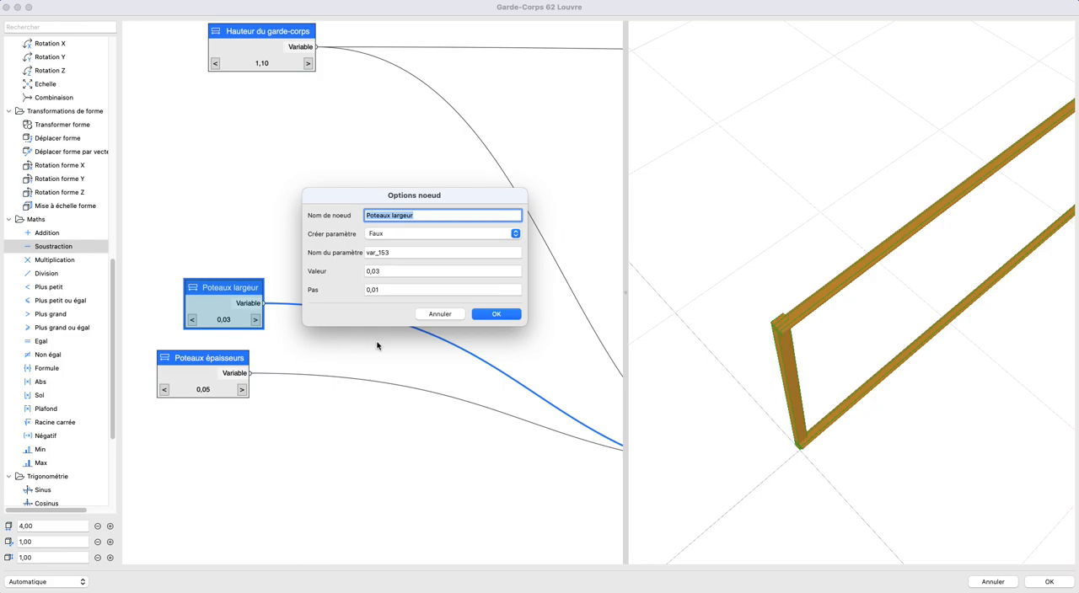
pyautogui.doubleClick(391, 272)
pyautogui.write('0,')
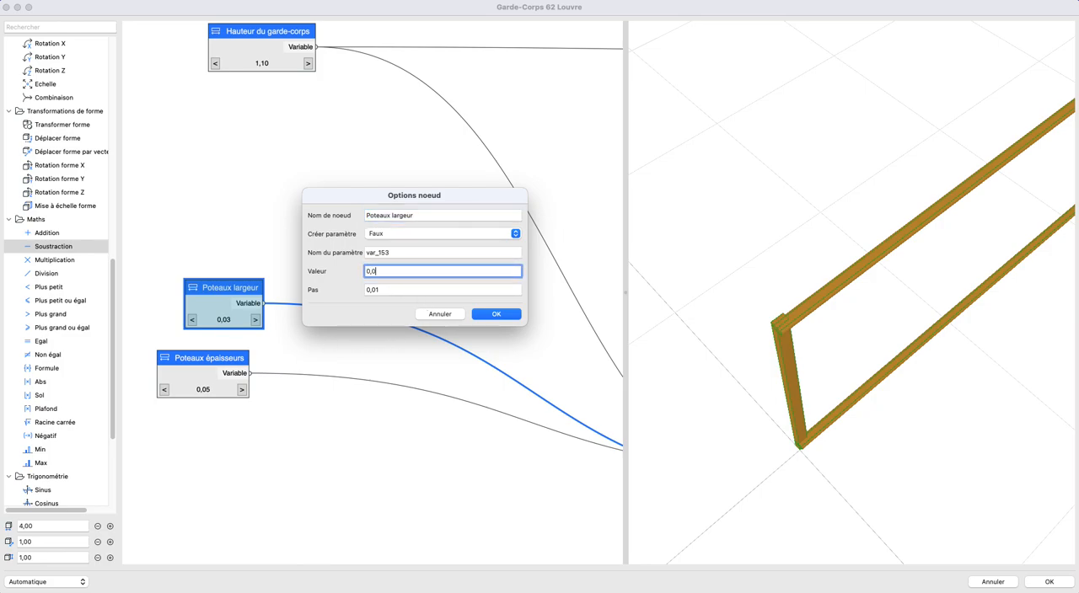
pyautogui.press('Return')
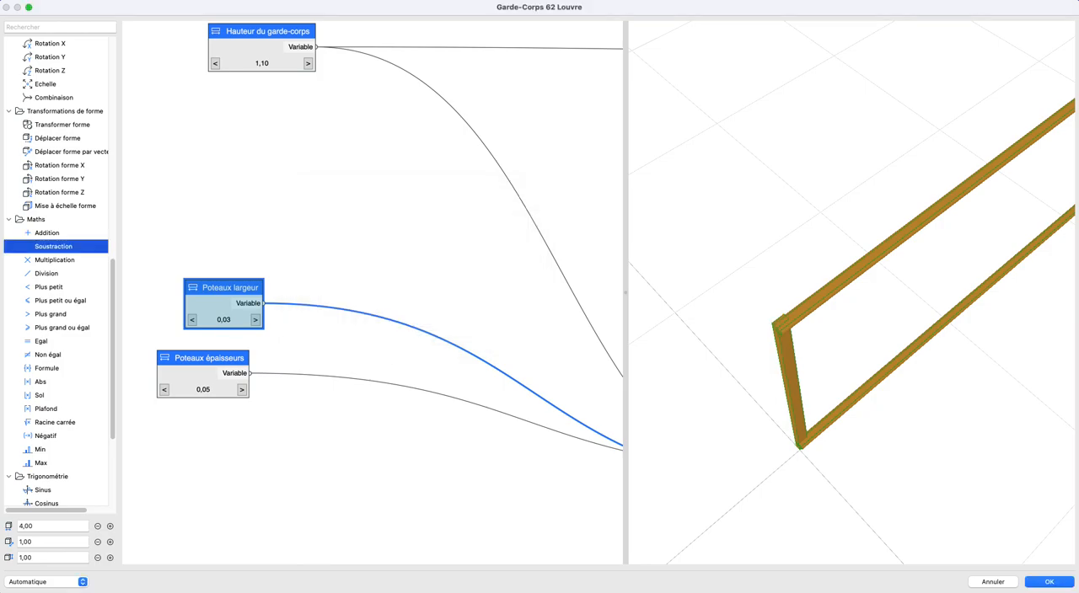
# - Reduce the Poteaux épaisseurs value to 0,01
pyautogui.click(166, 389)
pyautogui.click(165, 390)
pyautogui.click(166, 389)
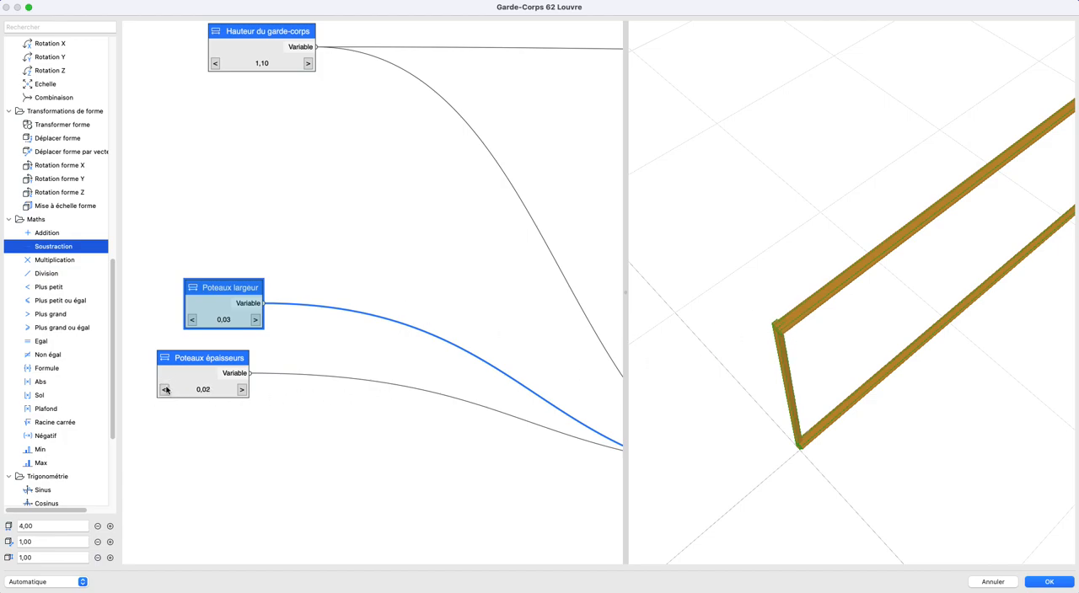
pyautogui.click(164, 390)
# - Move the Poteaux largeur node below the Poteaux épaisseurs node
pyautogui.scroll(-5, 430, 446)
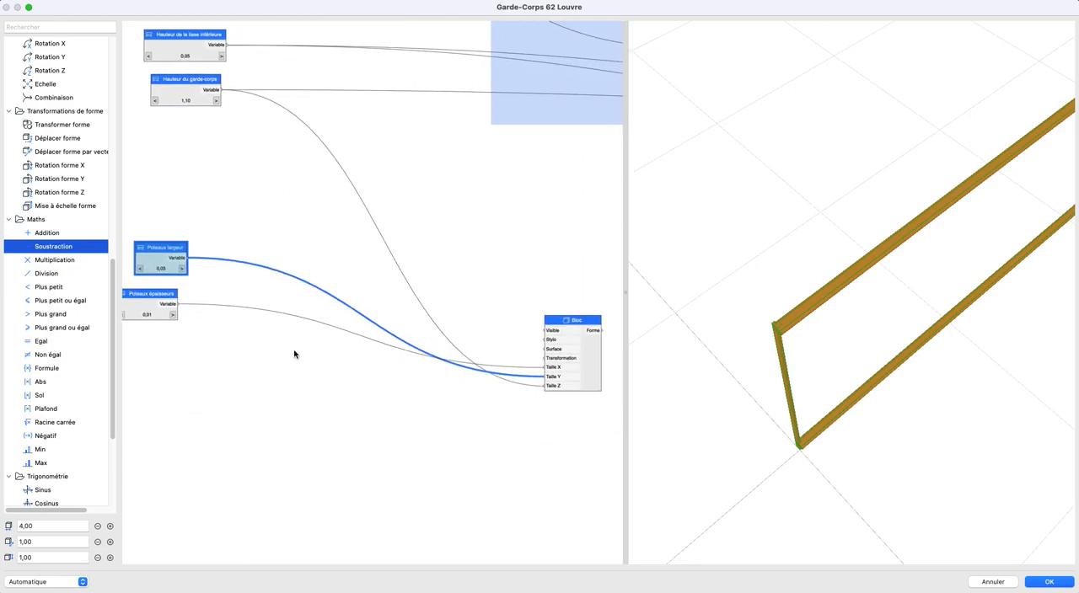
pyautogui.moveTo(162, 249); pyautogui.dragTo(160, 351)
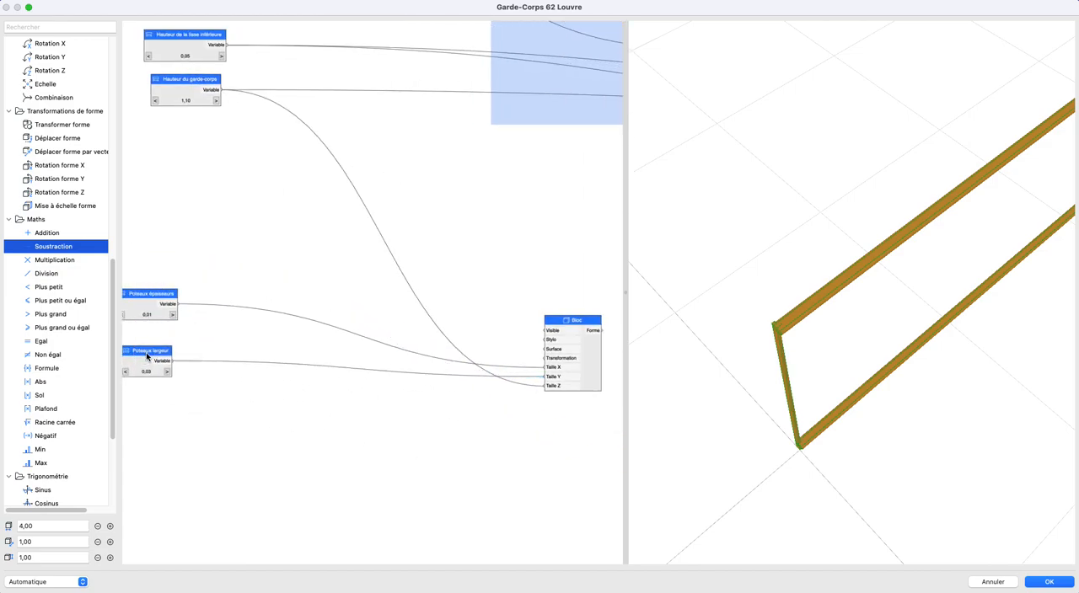
pyautogui.hscroll(-2, 284, 354)
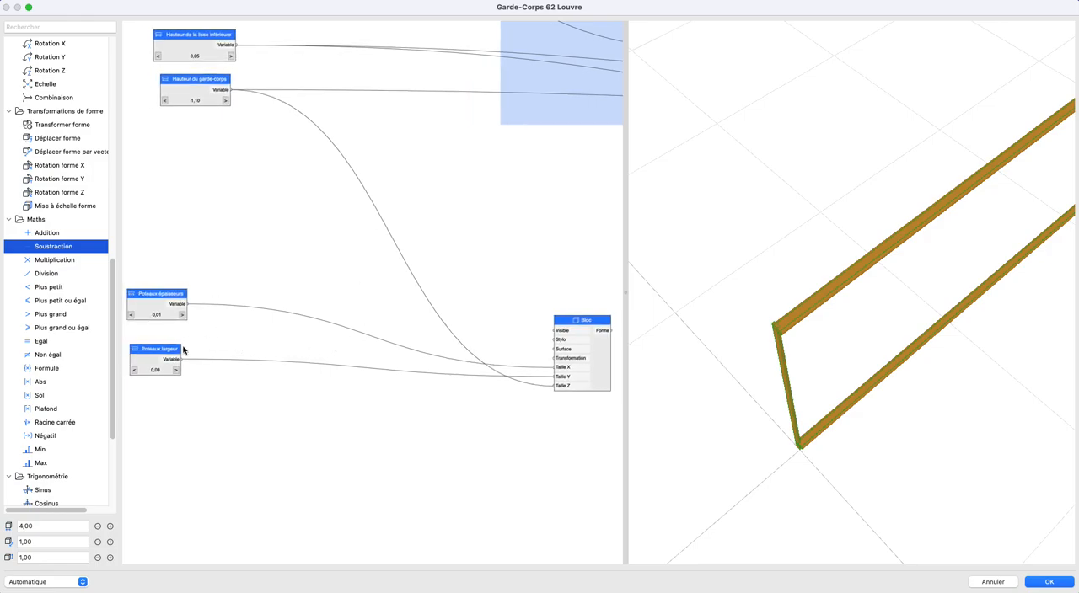
pyautogui.moveTo(806, 469); pyautogui.dragTo(818, 514)
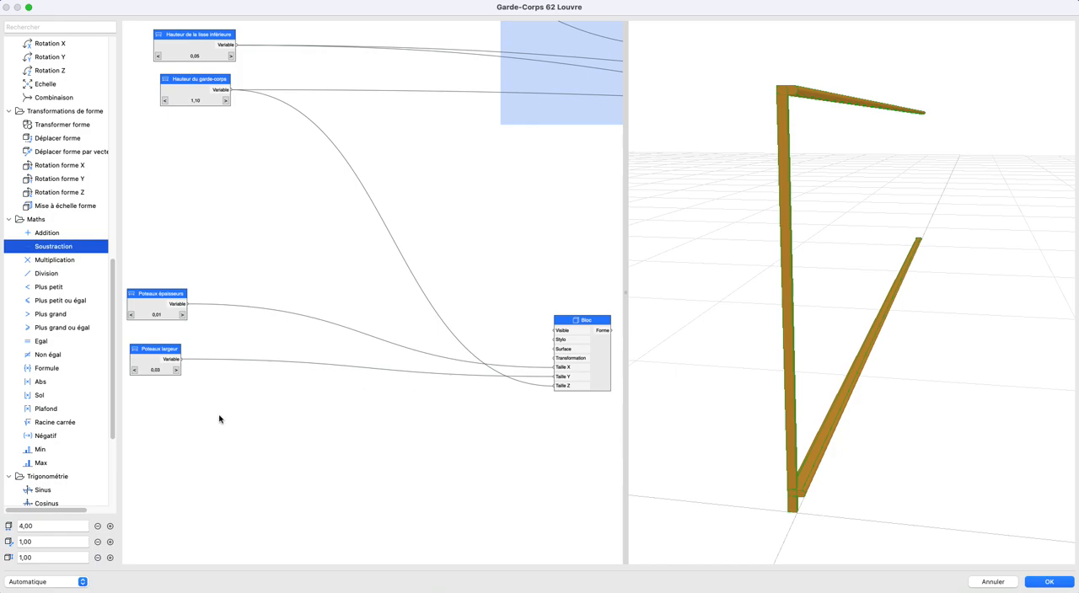
# - Add a Division node beside the post parameters, name it "-2" and set its B divisor to -2
pyautogui.scroll(-5, 109, 434)
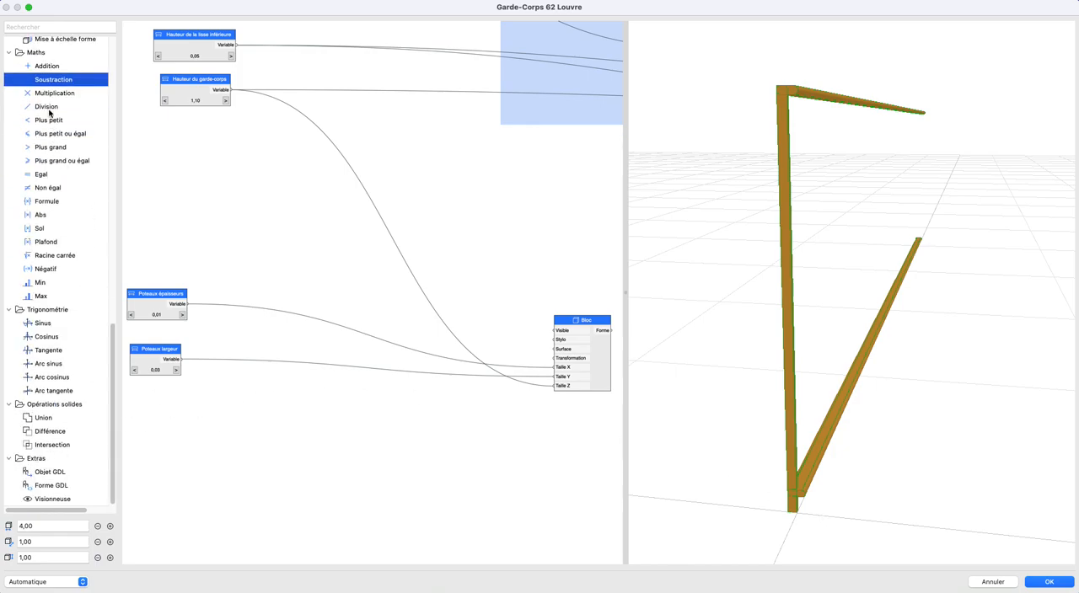
pyautogui.moveTo(48, 110); pyautogui.dragTo(299, 322)
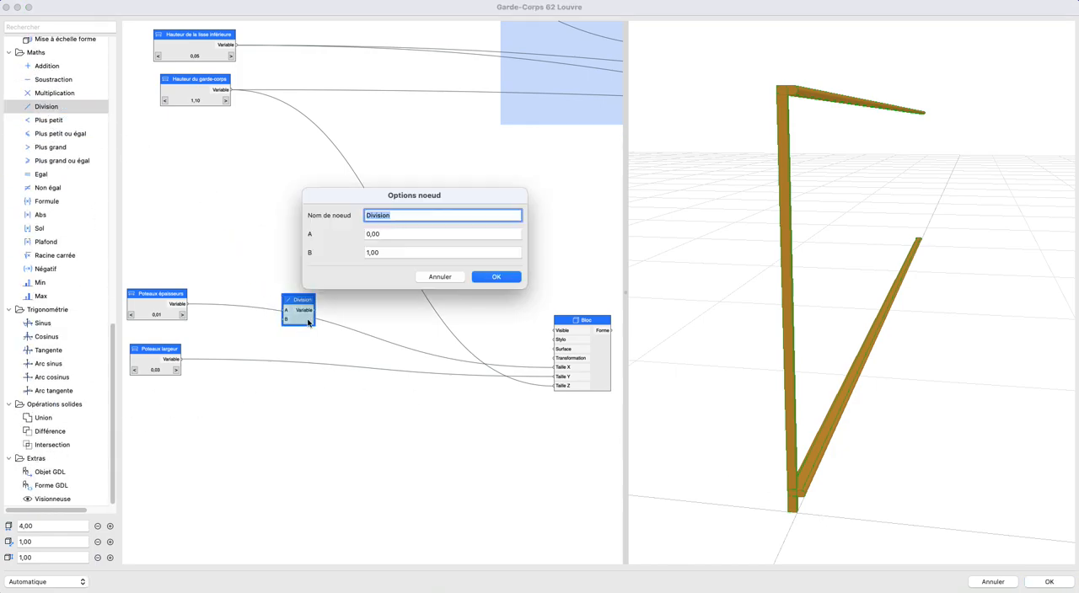
pyautogui.click(393, 218)
pyautogui.press('Tab')
pyautogui.press('Tab')
pyautogui.write('2')
pyautogui.press('Return')
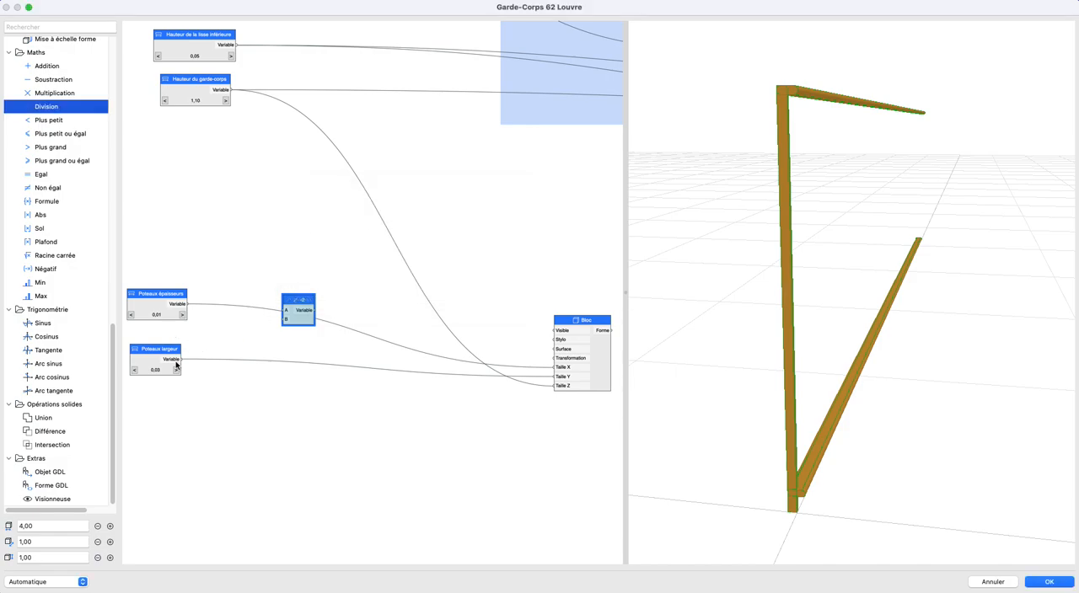
# - Connect Poteaux largeur to input A of the "-2" Division node and place that node beside it
pyautogui.click(152, 362)
pyautogui.moveTo(188, 358)
pyautogui.mouseDown()
pyautogui.moveTo(283, 308)
pyautogui.moveTo(202, 359)
pyautogui.mouseUp()
pyautogui.moveTo(292, 299); pyautogui.dragTo(327, 346)
# - Add a Déplacer node that takes the "-2" result as Décalage Y and feeds the Bloc's Transformation, then check the post's position under the handrail
pyautogui.scroll(8, 71, 206)
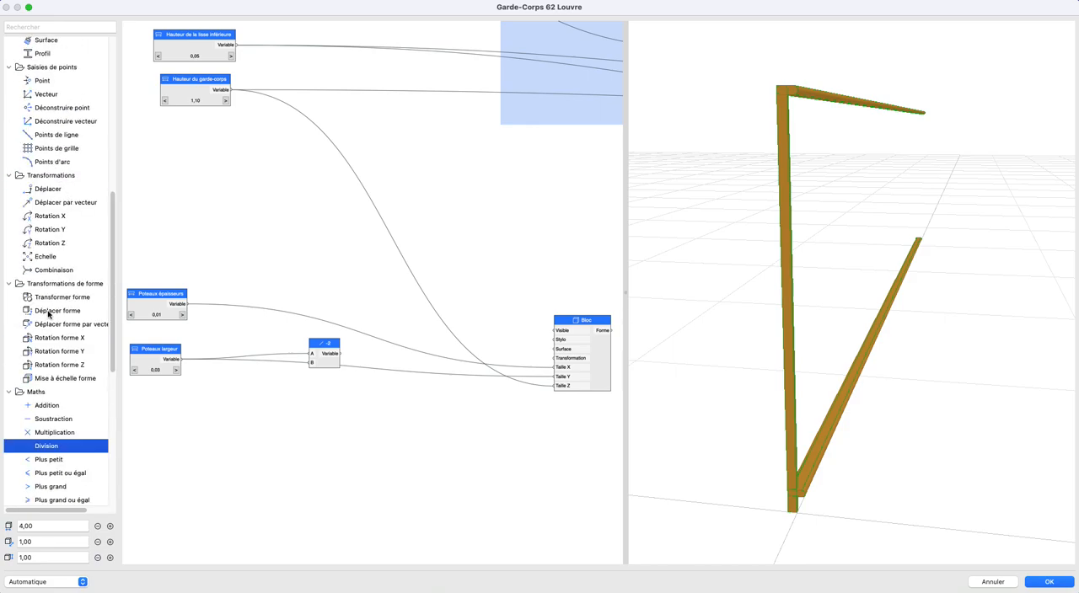
pyautogui.moveTo(49, 189); pyautogui.dragTo(553, 358)
pyautogui.moveTo(340, 354); pyautogui.dragTo(432, 366)
pyautogui.moveTo(322, 352); pyautogui.dragTo(397, 362)
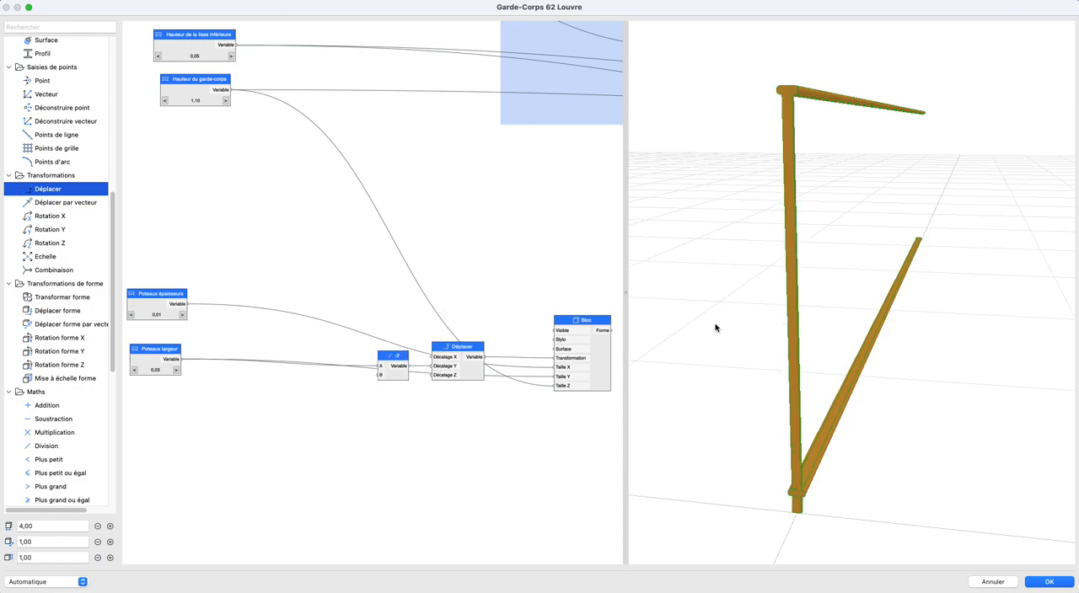
pyautogui.moveTo(790, 311)
pyautogui.mouseDown()
pyautogui.moveTo(775, 325)
pyautogui.moveTo(787, 291)
pyautogui.moveTo(791, 320)
pyautogui.mouseUp()
pyautogui.scroll(3, 791, 320)
pyautogui.scroll(3, 791, 320)
pyautogui.moveTo(769, 187); pyautogui.dragTo(780, 252, button='middle')
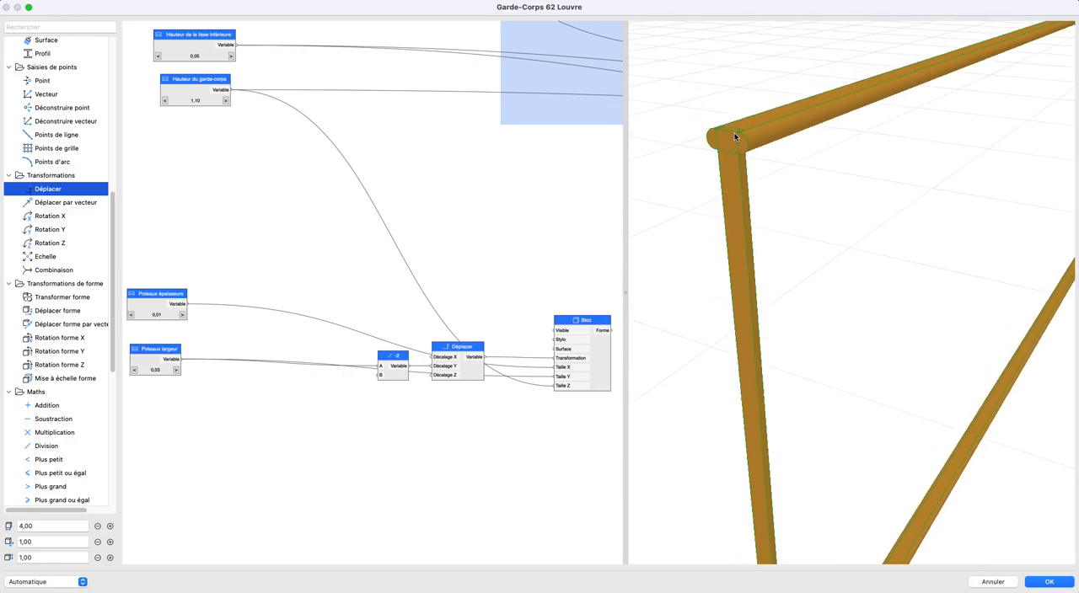
# - Move the "-2" Division and Déplacer nodes farther from the Bloc node, toward the post parameters
pyautogui.moveTo(530, 346); pyautogui.dragTo(503, 339, button='middle')
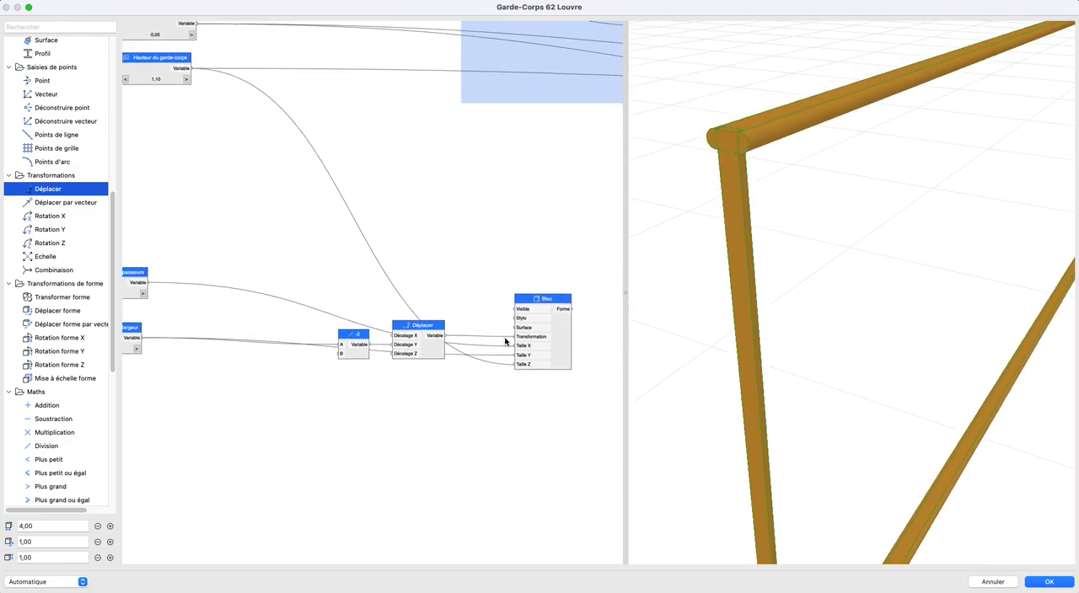
pyautogui.moveTo(432, 352); pyautogui.dragTo(382, 333)
pyautogui.click(481, 318)
pyautogui.moveTo(455, 344); pyautogui.dragTo(479, 426, button='middle')
pyautogui.scroll(-1, 469, 389)
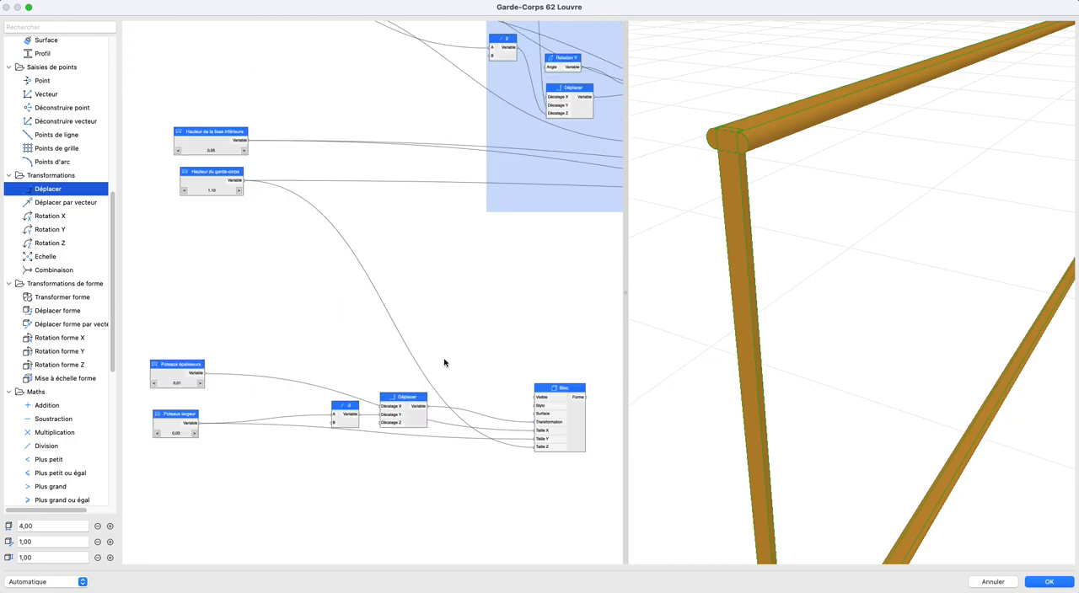
# - Add a Soustraction node subtracting main courante épaisseur from Hauteur du garde-corps, and feed its result to the Bloc's Taille Z
pyautogui.scroll(5, 317, 345)
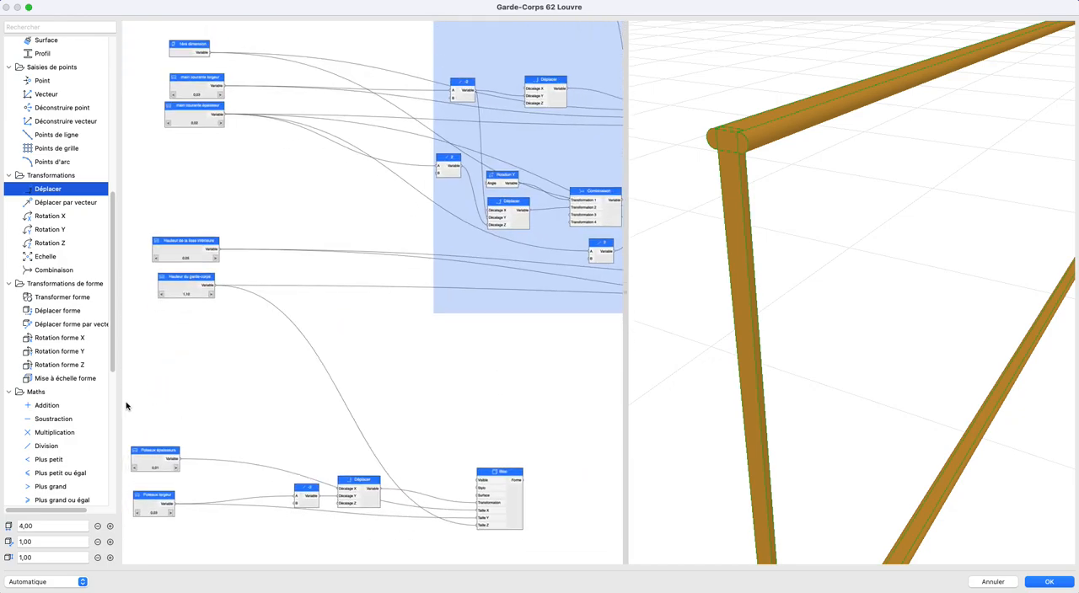
pyautogui.scroll(-3, 63, 447)
pyautogui.moveTo(46, 354); pyautogui.dragTo(407, 396)
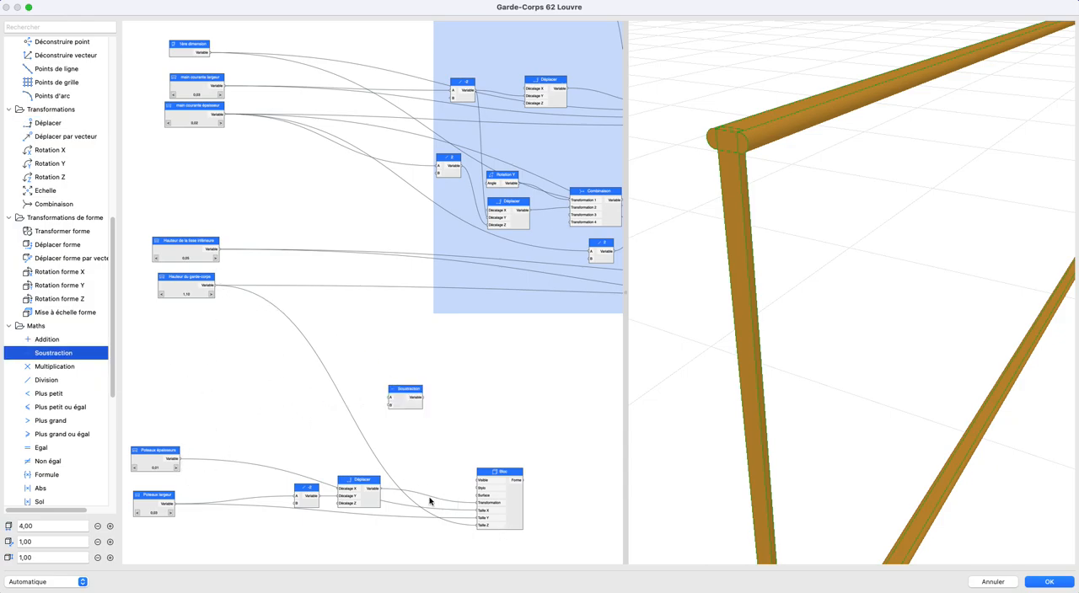
pyautogui.moveTo(215, 285); pyautogui.dragTo(388, 397)
pyautogui.scroll(1, 246, 177)
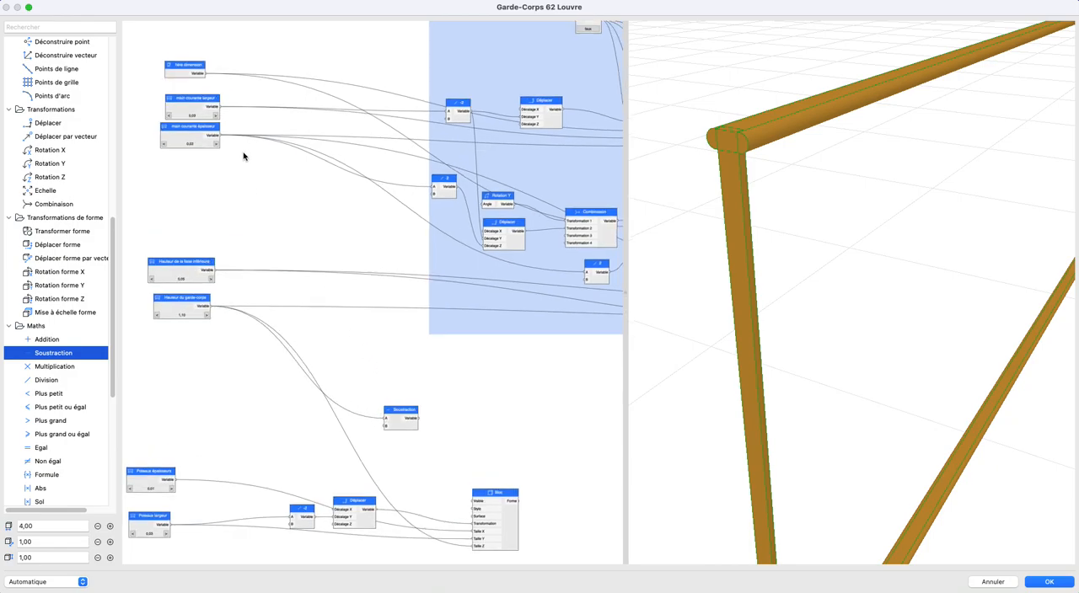
pyautogui.moveTo(221, 142); pyautogui.dragTo(472, 546)
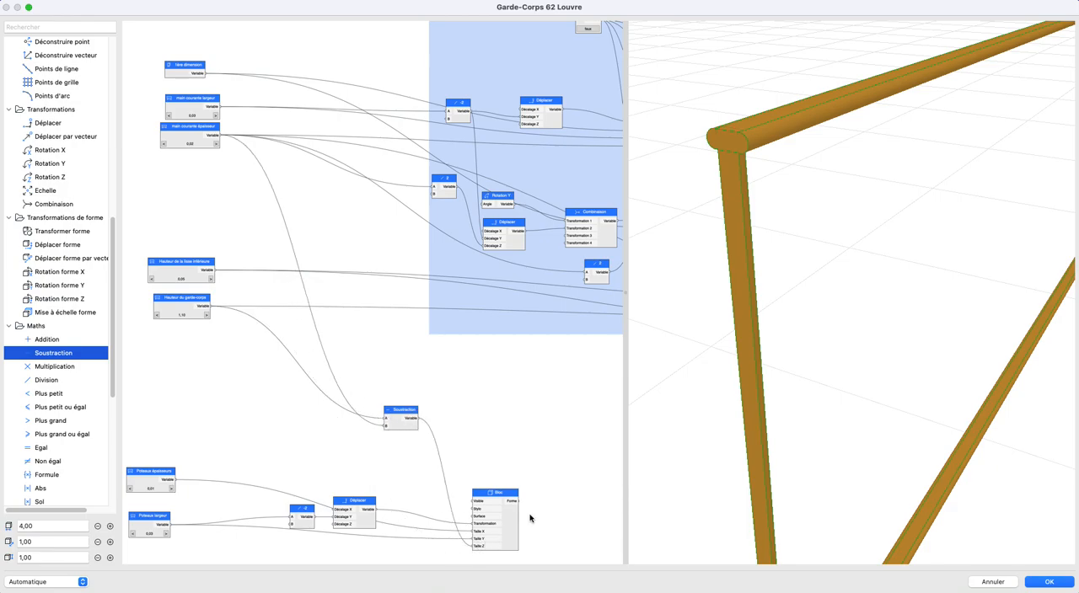
# - Move the new Soustraction node down between the Déplacer and Bloc nodes
pyautogui.scroll(-4, 430, 391)
pyautogui.scroll(-2, 431, 390)
pyautogui.moveTo(322, 311); pyautogui.dragTo(347, 427)
pyautogui.moveTo(936, 388); pyautogui.dragTo(847, 411)
pyautogui.scroll(5, 341, 336)
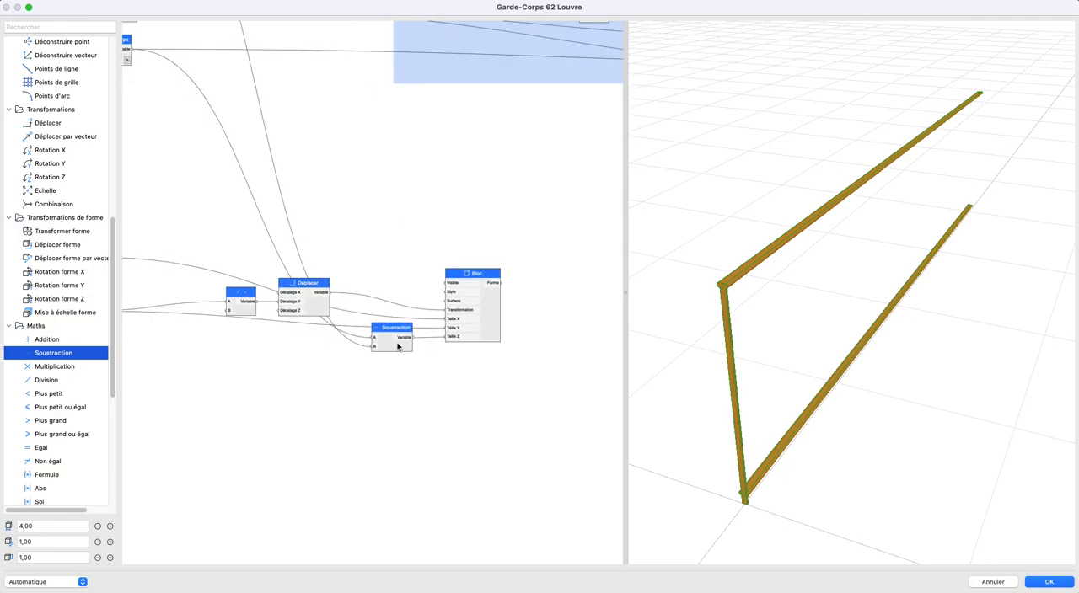
# - Spread out the "-2" Division, Soustraction and Déplacer nodes, keeping Déplacer closest to the Bloc node
pyautogui.moveTo(490, 345); pyautogui.dragTo(582, 332)
pyautogui.moveTo(317, 327); pyautogui.dragTo(411, 316)
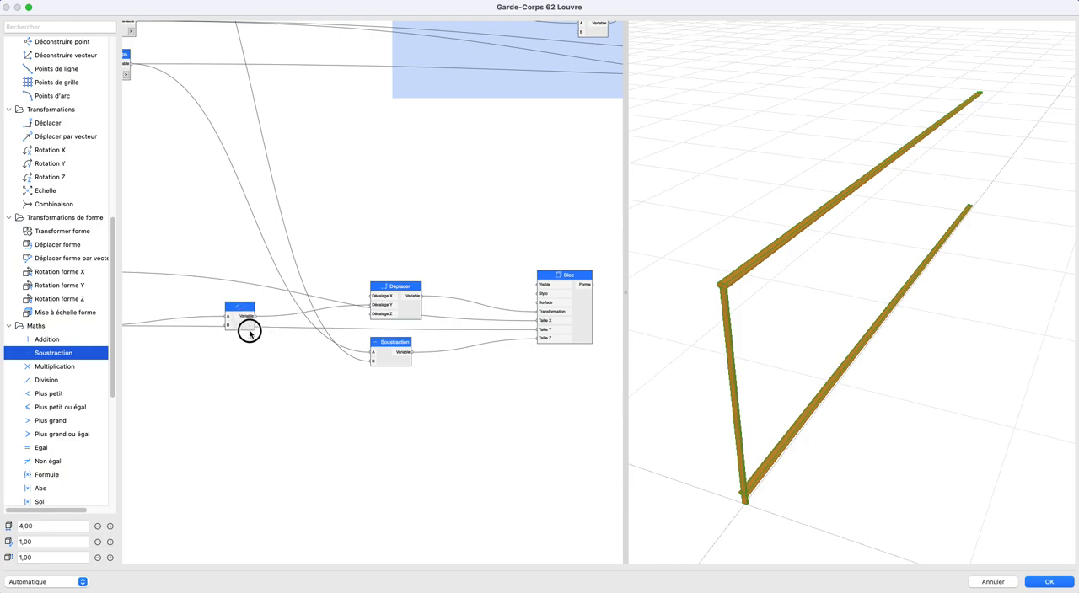
pyautogui.moveTo(241, 326); pyautogui.dragTo(249, 347)
pyautogui.scroll(2, 354, 316)
pyautogui.moveTo(432, 312); pyautogui.dragTo(506, 321)
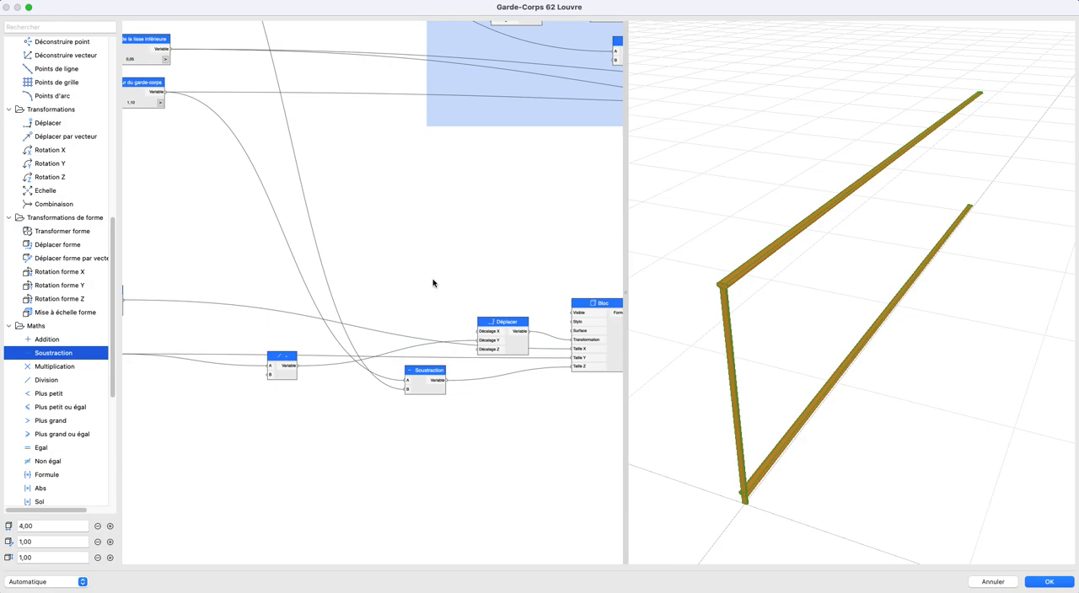
# - Add a Distribution nombres node and connect it to Décalage X of the posts' Déplacer node
pyautogui.scroll(3, 433, 282)
pyautogui.scroll(10, 83, 322)
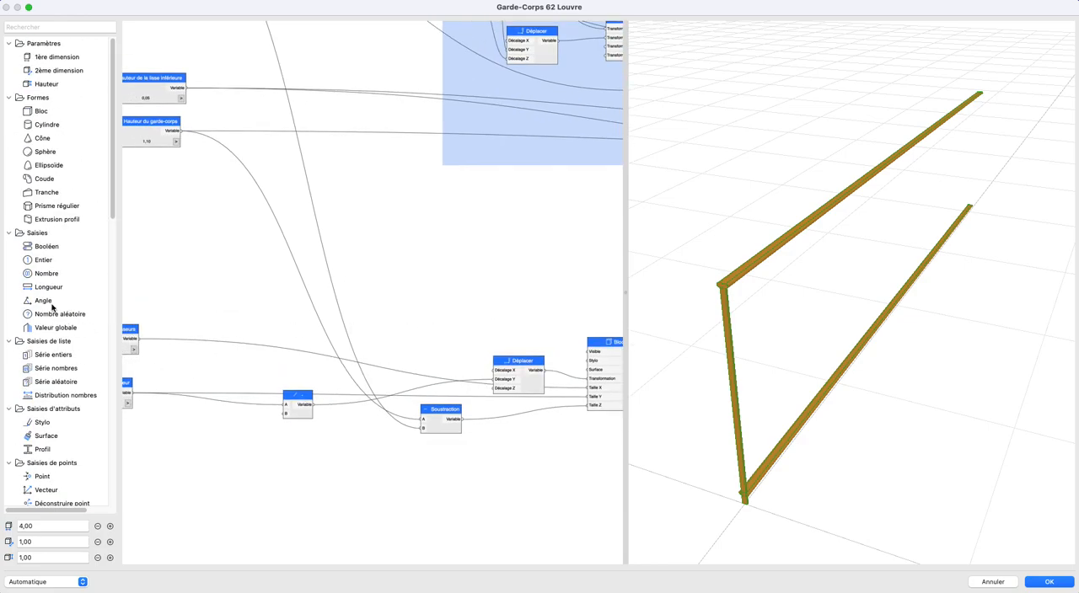
pyautogui.moveTo(58, 395); pyautogui.dragTo(522, 386)
pyautogui.scroll(3, 399, 345)
pyautogui.scroll(-5, 809, 329)
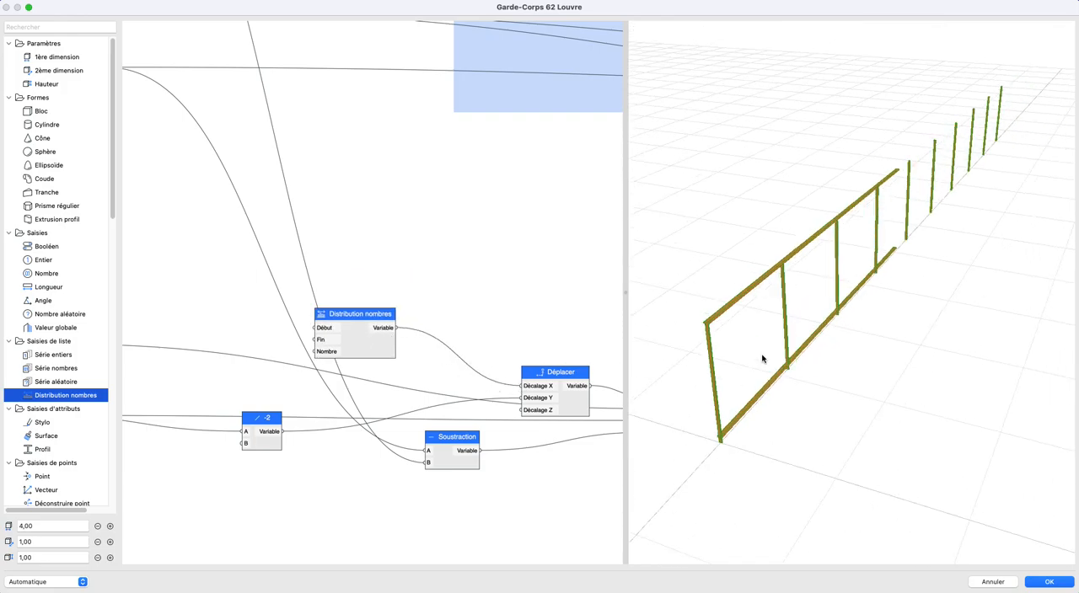
pyautogui.scroll(-2, 404, 331)
pyautogui.hscroll(-5, 371, 314)
pyautogui.scroll(2, 371, 314)
pyautogui.moveTo(360, 241); pyautogui.dragTo(273, 361, button='middle')
pyautogui.scroll(-1, 256, 337)
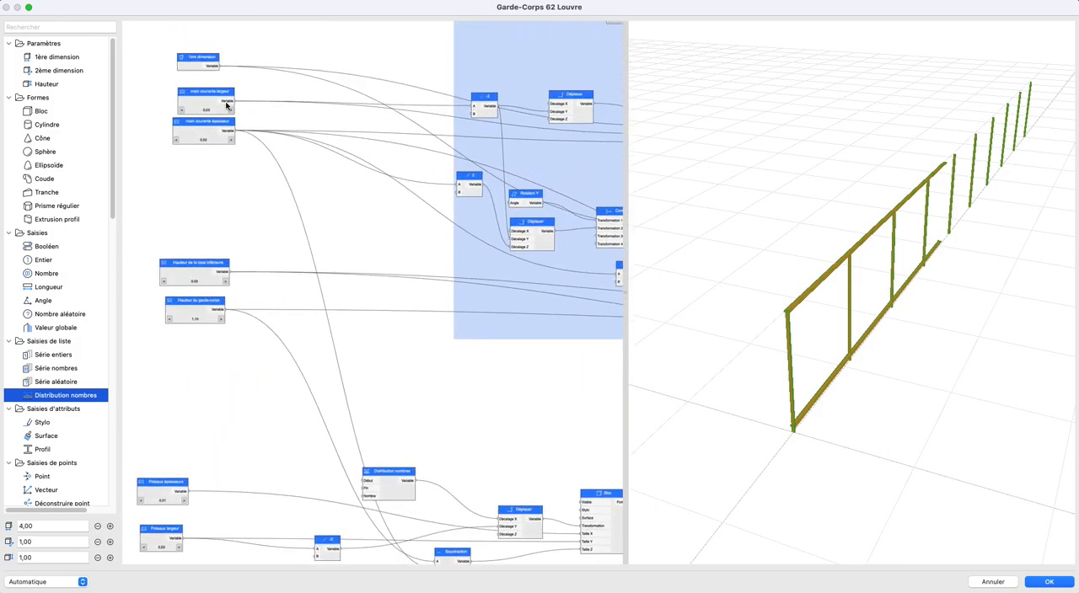
# - Connect 1ère dimension to the Fin input of Distribution nombres and inspect the last post at the handrail's end
pyautogui.moveTo(220, 68); pyautogui.dragTo(361, 488)
pyautogui.moveTo(408, 467); pyautogui.dragTo(375, 424, button='middle')
pyautogui.keyDown('shift'); pyautogui.moveTo(905, 340); pyautogui.dragTo(665, 323, button='middle'); pyautogui.keyUp('shift')
pyautogui.scroll(3, 938, 339)
pyautogui.scroll(5, 841, 343)
pyautogui.moveTo(934, 340); pyautogui.dragTo(852, 340, button='middle')
pyautogui.scroll(-5, 854, 340)
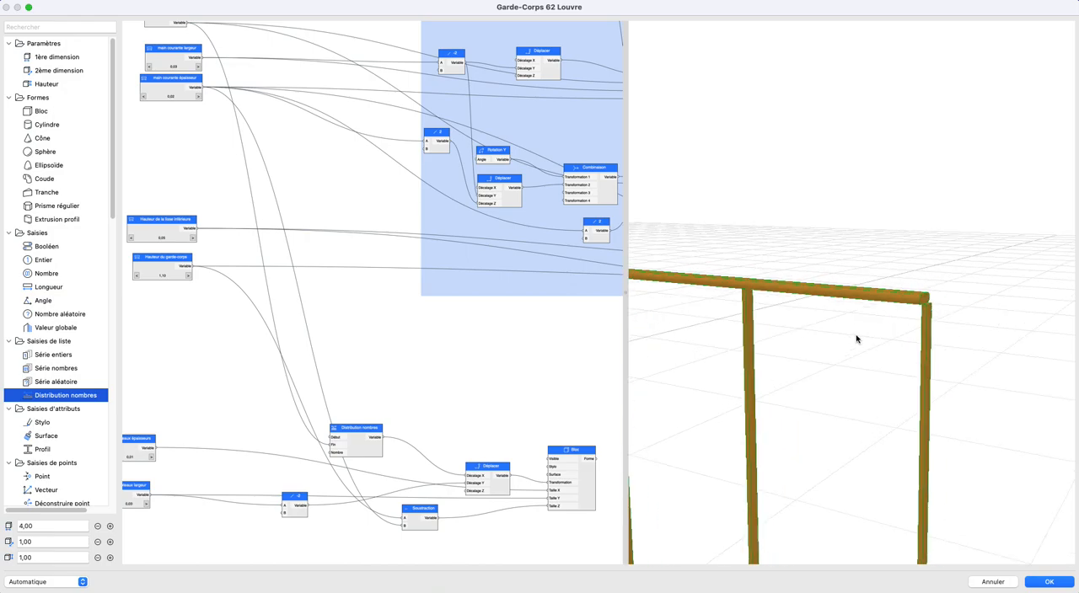
# - Add a Soustraction node before Distribution nombres and connect 1ère dimension to its A input
pyautogui.hscroll(-5, 295, 370)
pyautogui.scroll(-3, 299, 388)
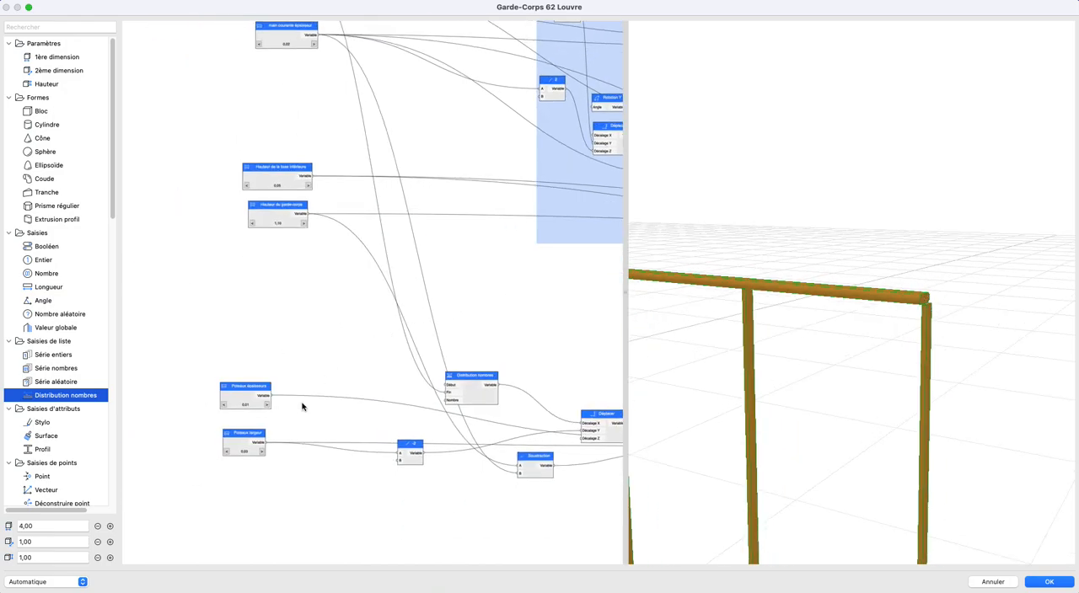
pyautogui.scroll(-15, 48, 394)
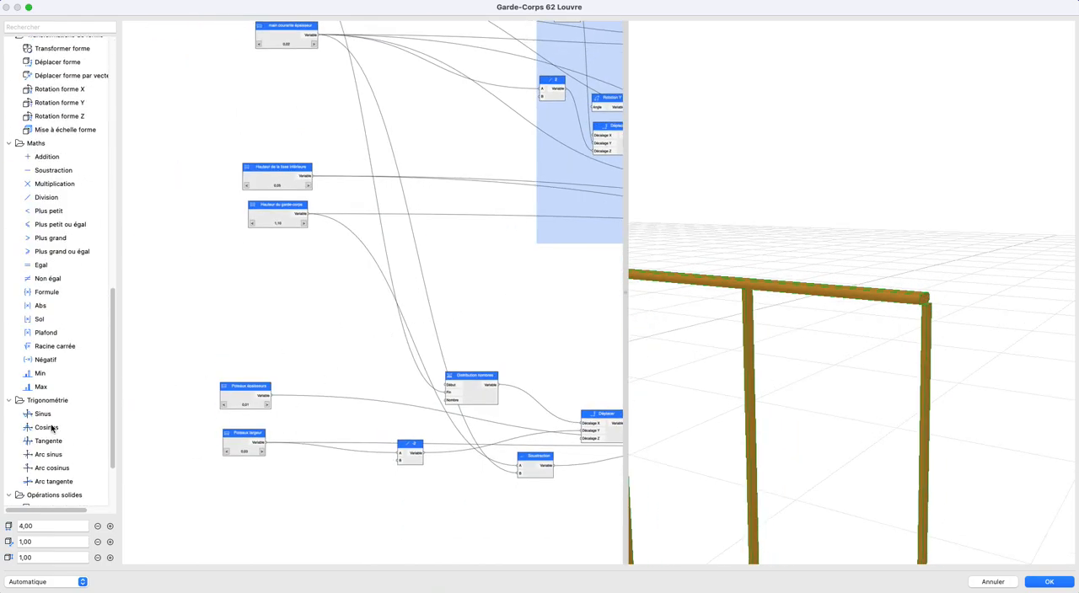
pyautogui.scroll(10, 59, 434)
pyautogui.scroll(-5, 55, 425)
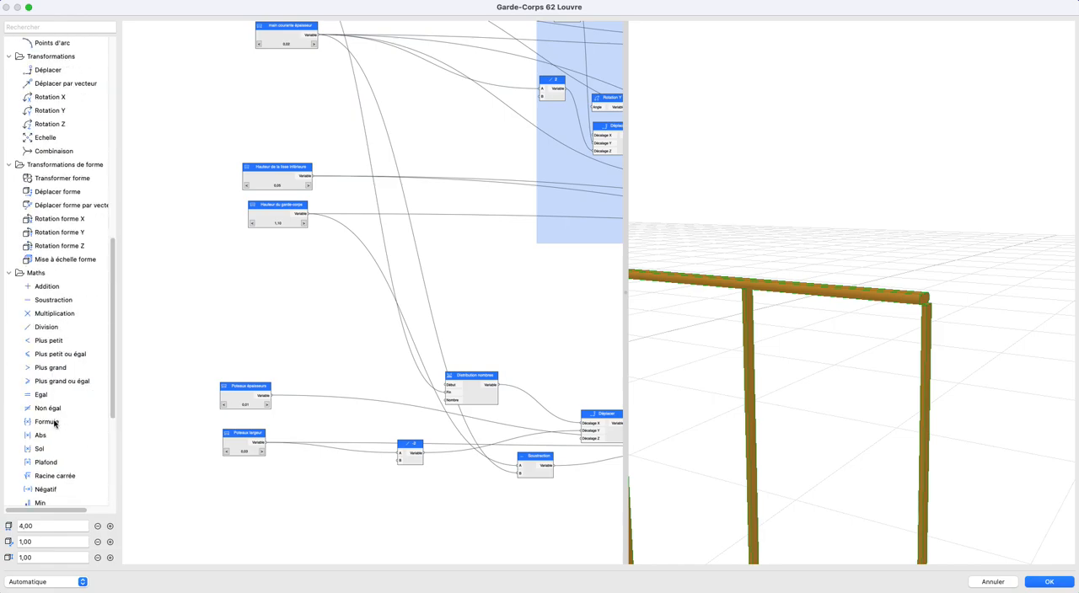
pyautogui.moveTo(54, 301); pyautogui.dragTo(368, 369)
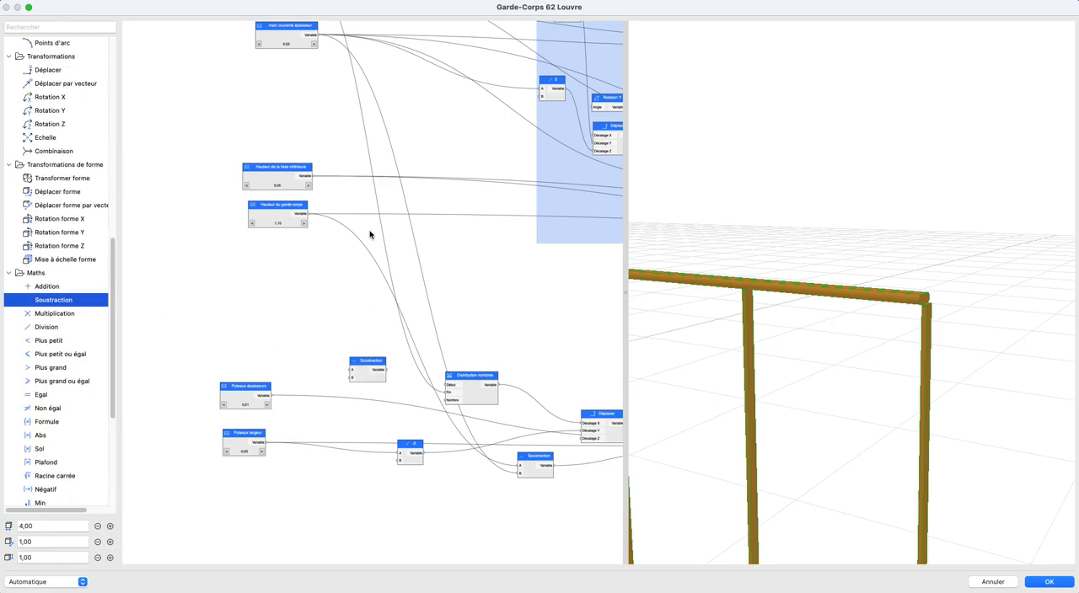
pyautogui.scroll(5, 327, 221)
pyautogui.moveTo(304, 94); pyautogui.dragTo(338, 457)
# - Connect Poteaux épaisseurs to input B of the new Soustraction node and feed its result to Fin of Distribution nombres
pyautogui.scroll(-5, 320, 430)
pyautogui.hscroll(3, 321, 429)
pyautogui.scroll(3, 284, 412)
pyautogui.moveTo(182, 394); pyautogui.dragTo(397, 390)
pyautogui.moveTo(311, 366); pyautogui.dragTo(360, 390)
pyautogui.keyDown('shift'); pyautogui.moveTo(936, 354); pyautogui.dragTo(925, 333, button='middle'); pyautogui.keyUp('shift')
pyautogui.moveTo(779, 330); pyautogui.dragTo(855, 343, button='middle')
pyautogui.scroll(-2, 346, 392)
pyautogui.moveTo(346, 393); pyautogui.dragTo(265, 267, button='middle')
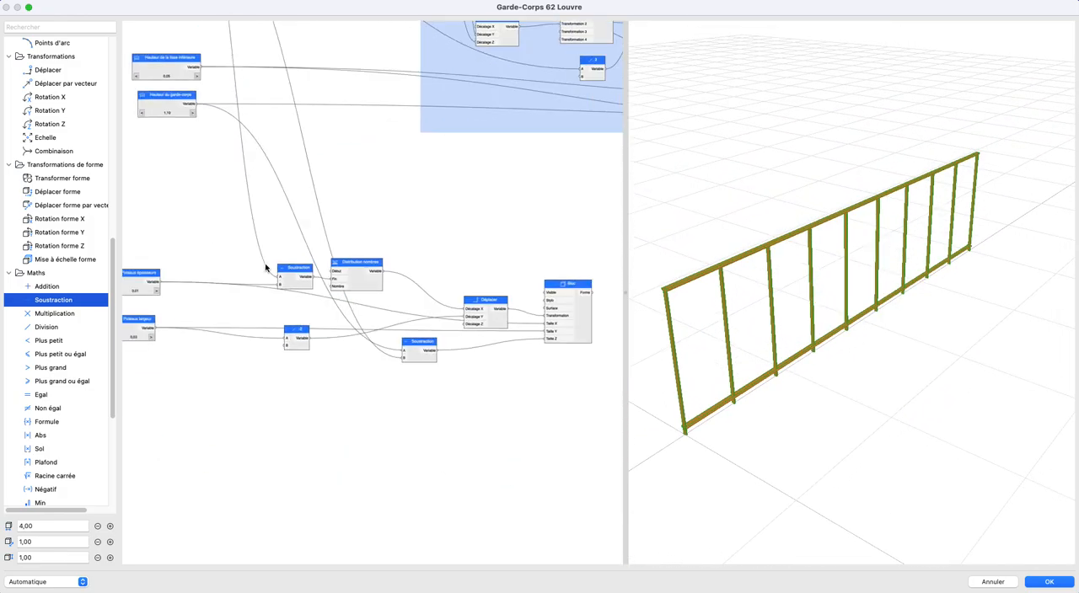
# - Add a Division node below the Poteaux largeur node and connect 1ère dimension to its A input
pyautogui.scroll(-1, 347, 358)
pyautogui.moveTo(348, 357); pyautogui.dragTo(280, 314, button='middle')
pyautogui.moveTo(207, 226); pyautogui.dragTo(532, 393)
pyautogui.moveTo(504, 318); pyautogui.dragTo(613, 323)
pyautogui.click(410, 372)
pyautogui.scroll(1, 481, 381)
pyautogui.moveTo(483, 382); pyautogui.dragTo(617, 393, button='middle')
pyautogui.moveTo(241, 406); pyautogui.dragTo(294, 431, button='middle')
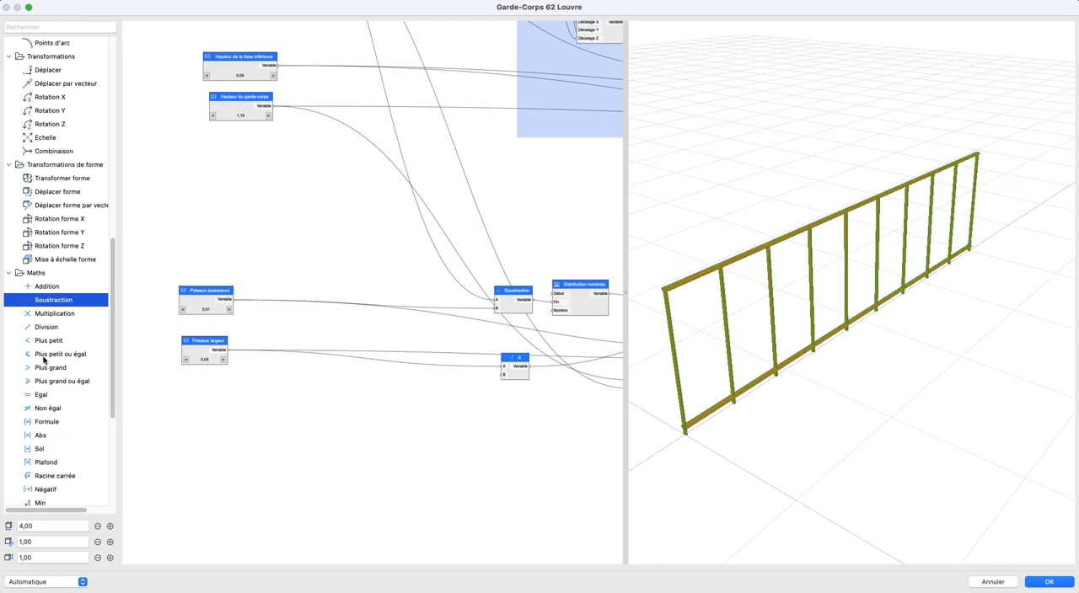
pyautogui.moveTo(55, 327); pyautogui.dragTo(361, 404)
pyautogui.scroll(-3, 360, 405)
pyautogui.moveTo(350, 315); pyautogui.dragTo(356, 375, button='middle')
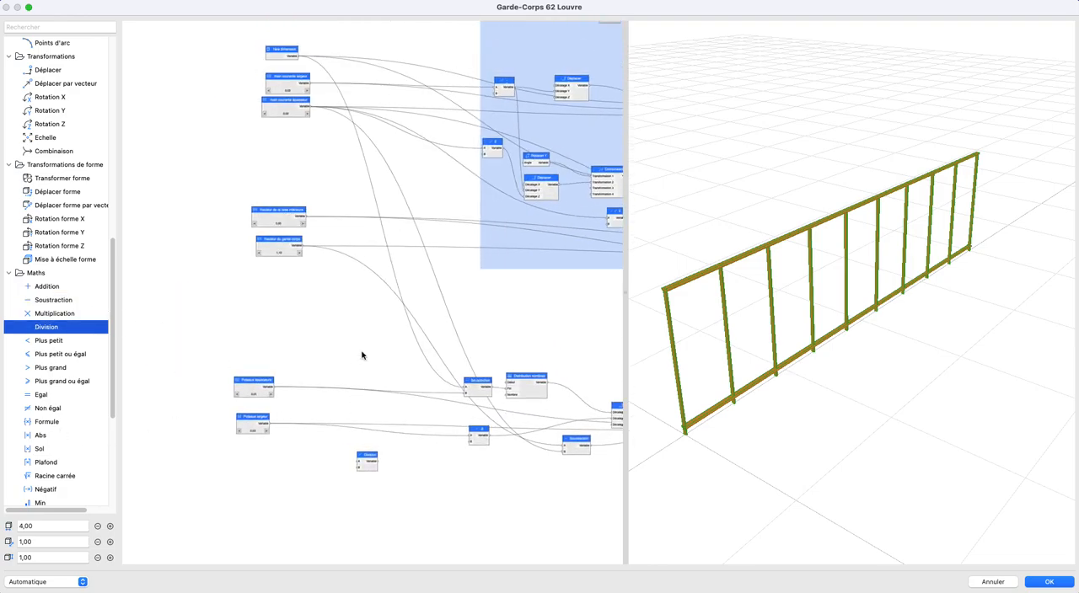
pyautogui.moveTo(297, 57); pyautogui.dragTo(359, 460)
# - Add a Longueur node below Poteaux largeur and name it "poteaux trame"
pyautogui.scroll(-1, 376, 359)
pyautogui.moveTo(376, 359); pyautogui.dragTo(411, 270, button='middle')
pyautogui.scroll(2, 330, 363)
pyautogui.moveTo(329, 362); pyautogui.dragTo(314, 409, button='middle')
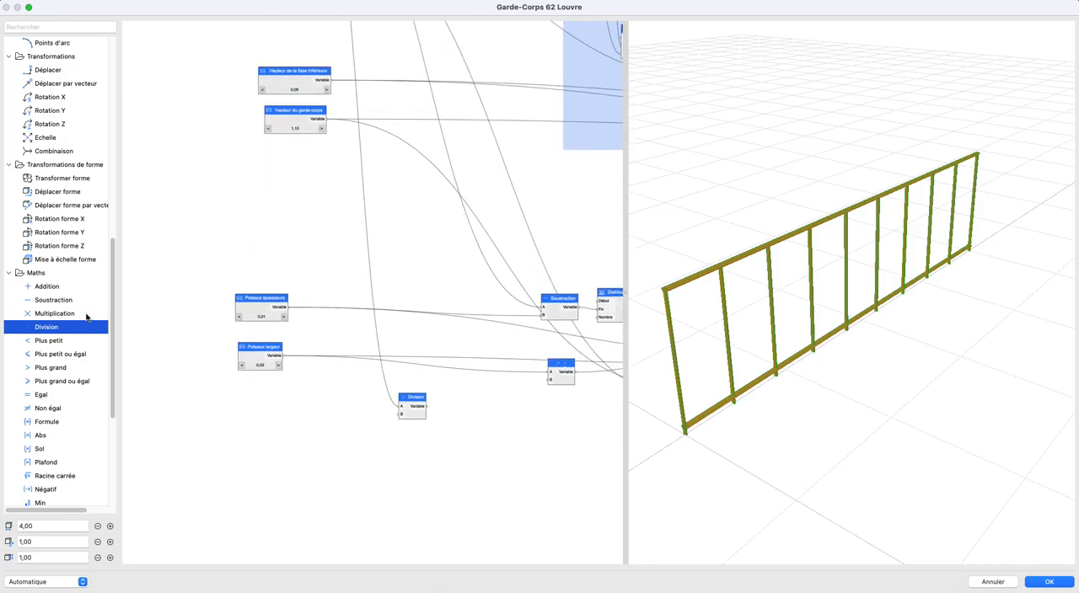
pyautogui.scroll(10, 69, 314)
pyautogui.moveTo(48, 237); pyautogui.dragTo(250, 422)
pyautogui.write('Tr')
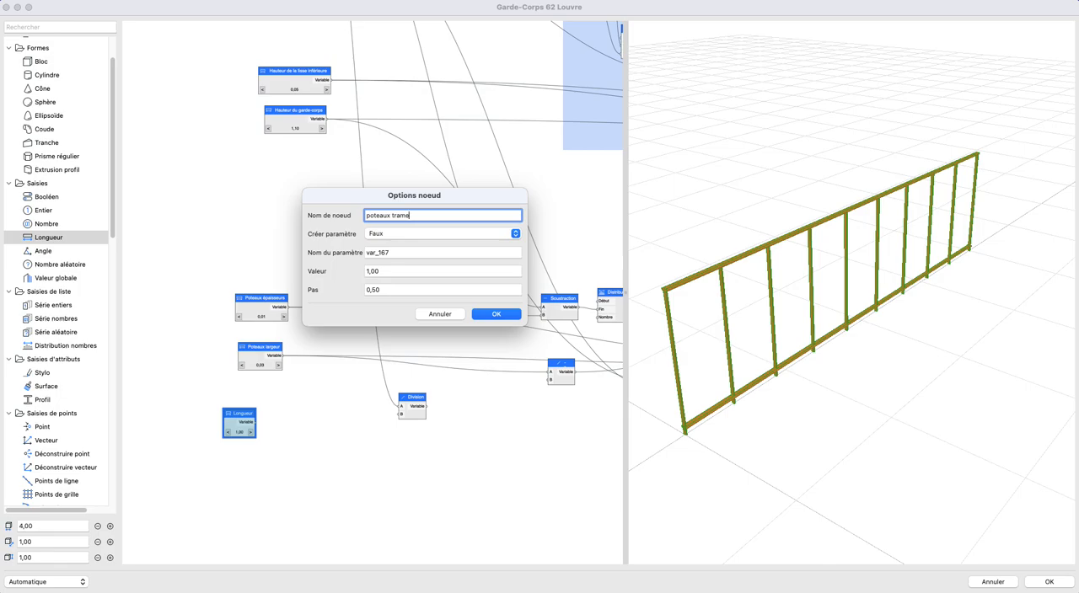
pyautogui.press('Return')
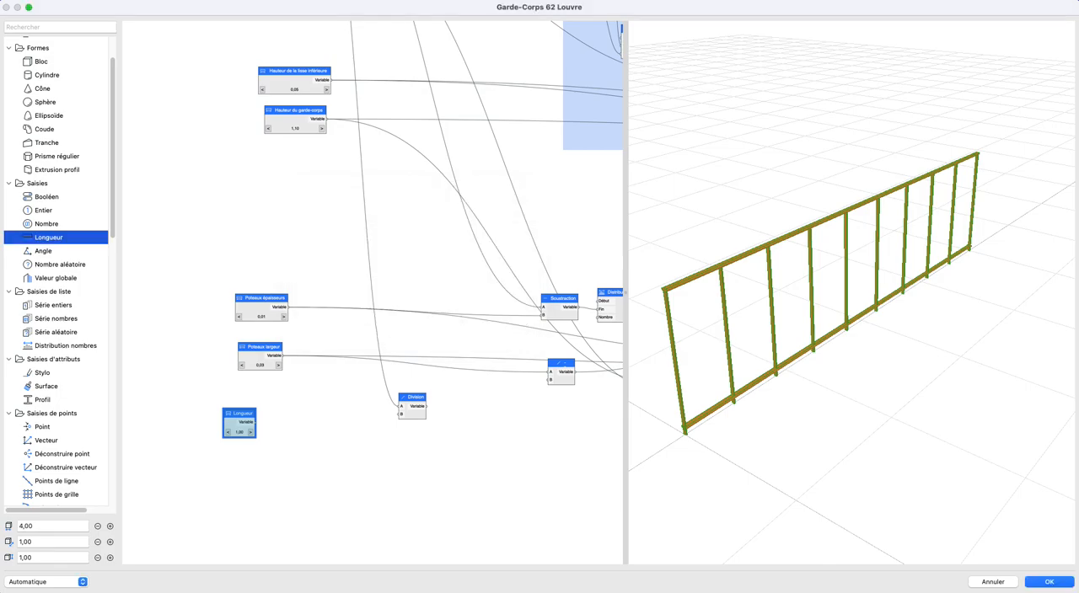
# - Add a second 1ère dimension node above Poteaux épaisseurs and connect it to the Division's A input in place of the distant one
pyautogui.scroll(5, 253, 439)
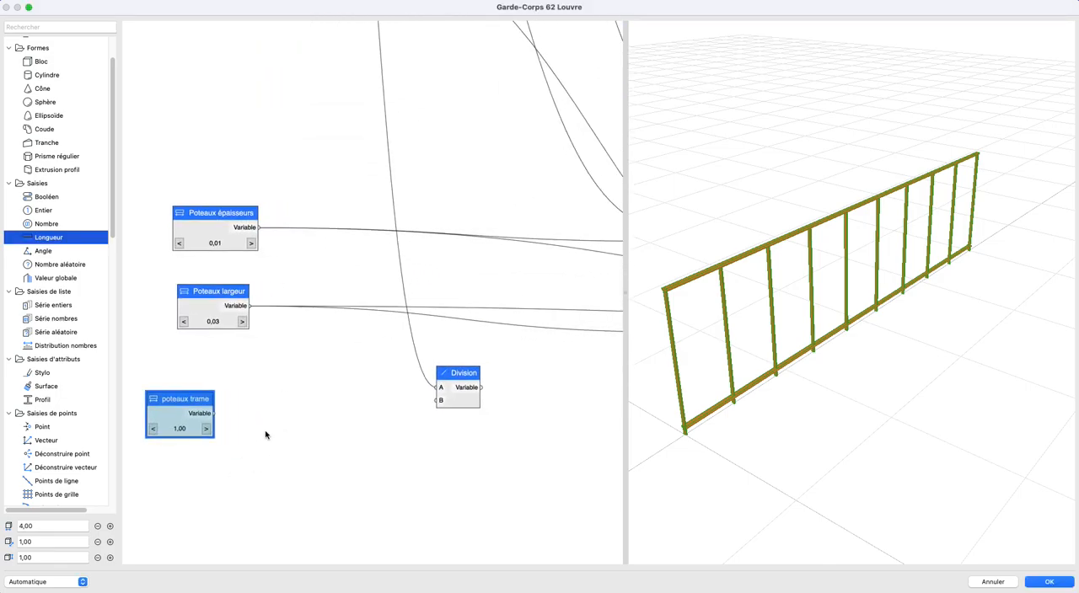
pyautogui.scroll(-5, 233, 431)
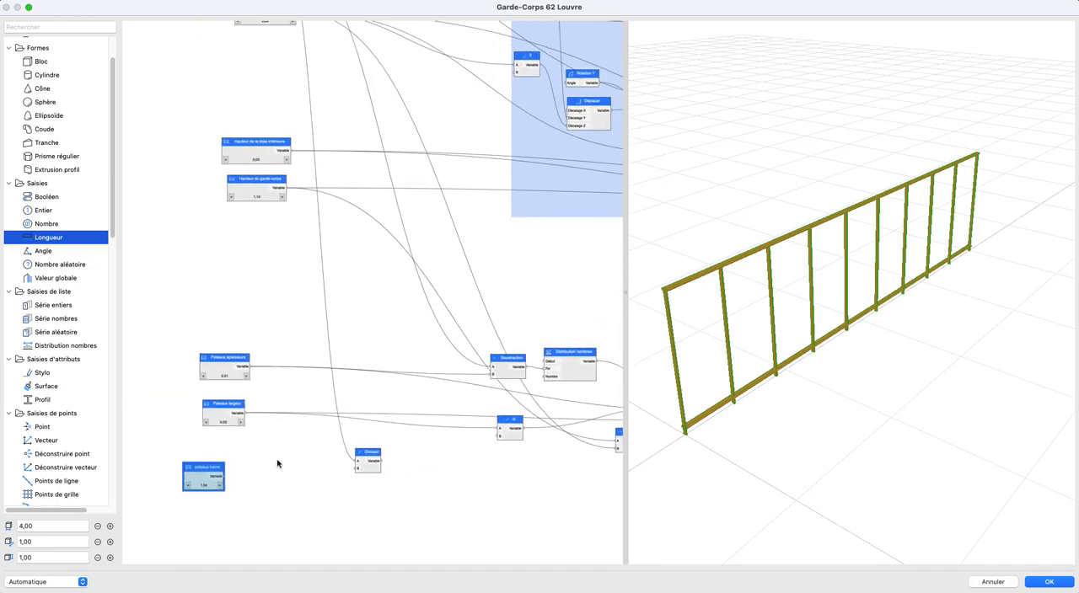
pyautogui.scroll(-3, 332, 144)
pyautogui.click(281, 53)
pyautogui.click(320, 430)
pyautogui.scroll(2, 88, 130)
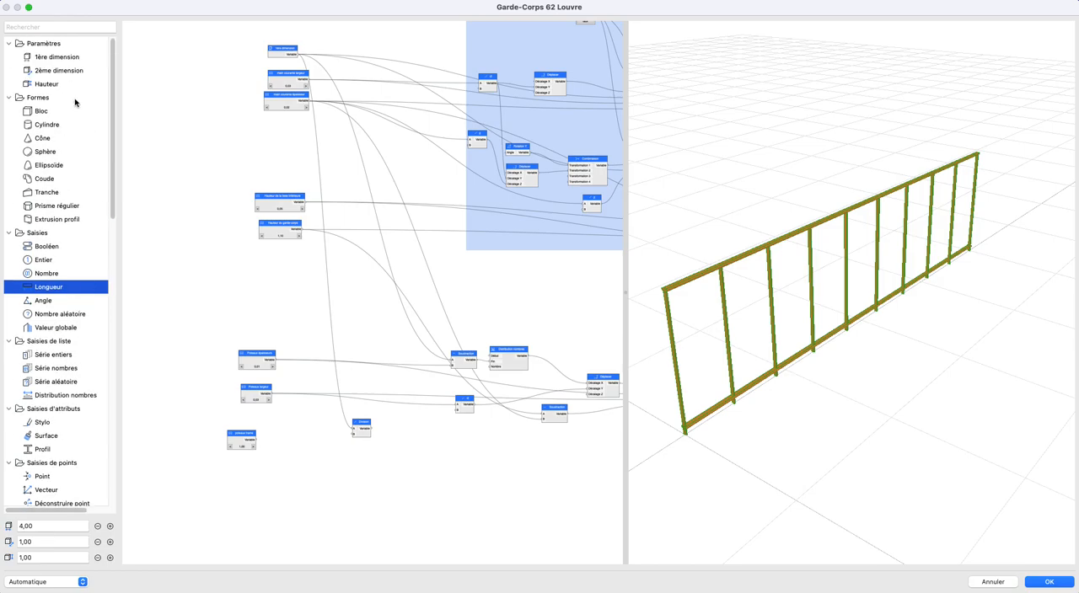
pyautogui.moveTo(50, 59); pyautogui.dragTo(312, 373)
pyautogui.moveTo(290, 333); pyautogui.dragTo(354, 432)
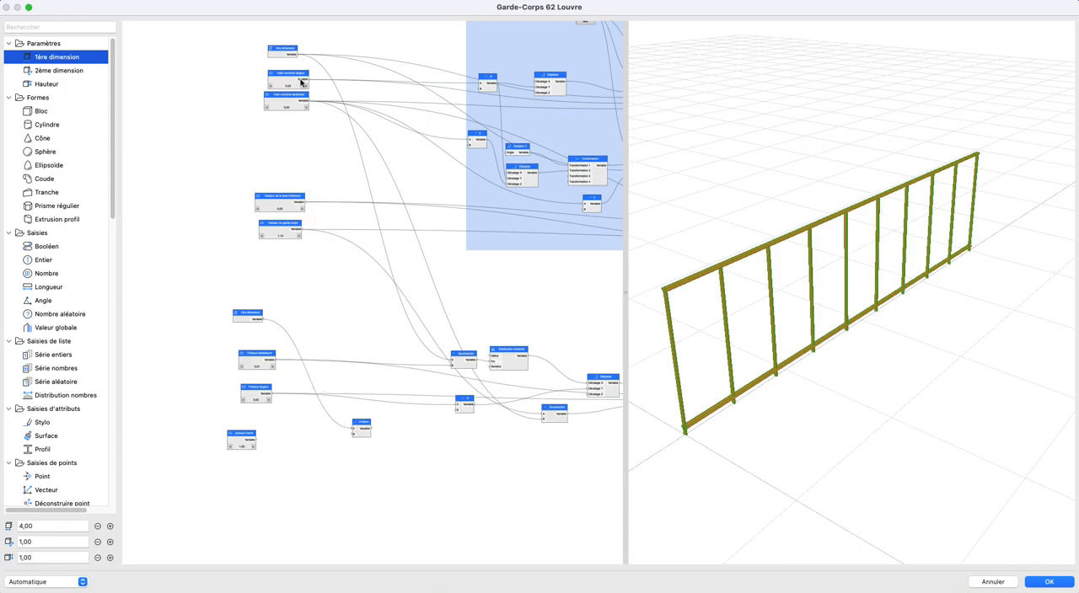
# - Connect poteaux trame to the Division's B input and align its node under Poteaux largeur
pyautogui.scroll(3, 380, 417)
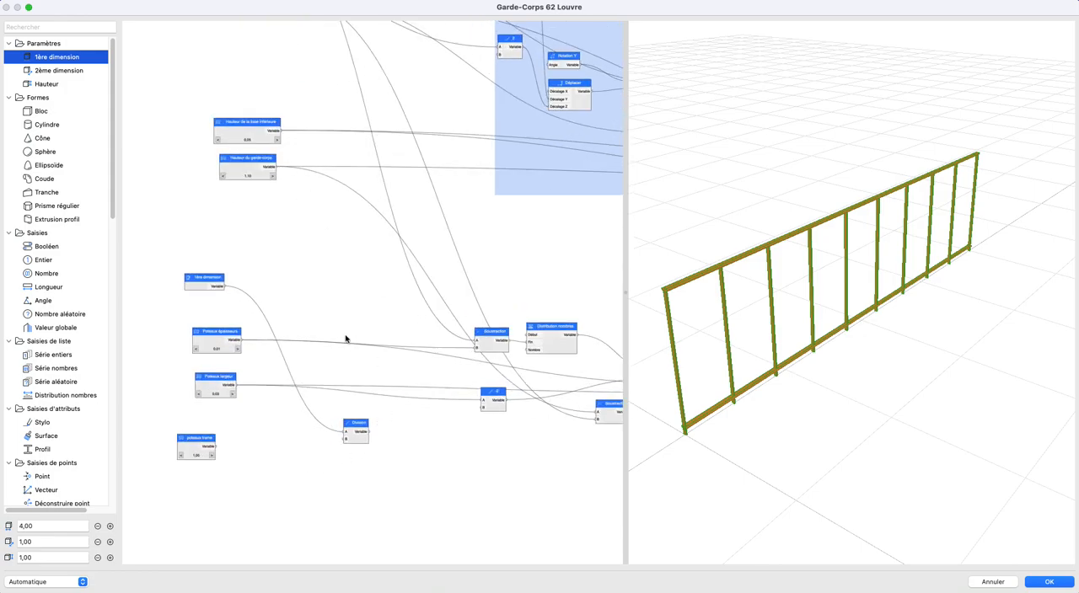
pyautogui.scroll(3, 273, 391)
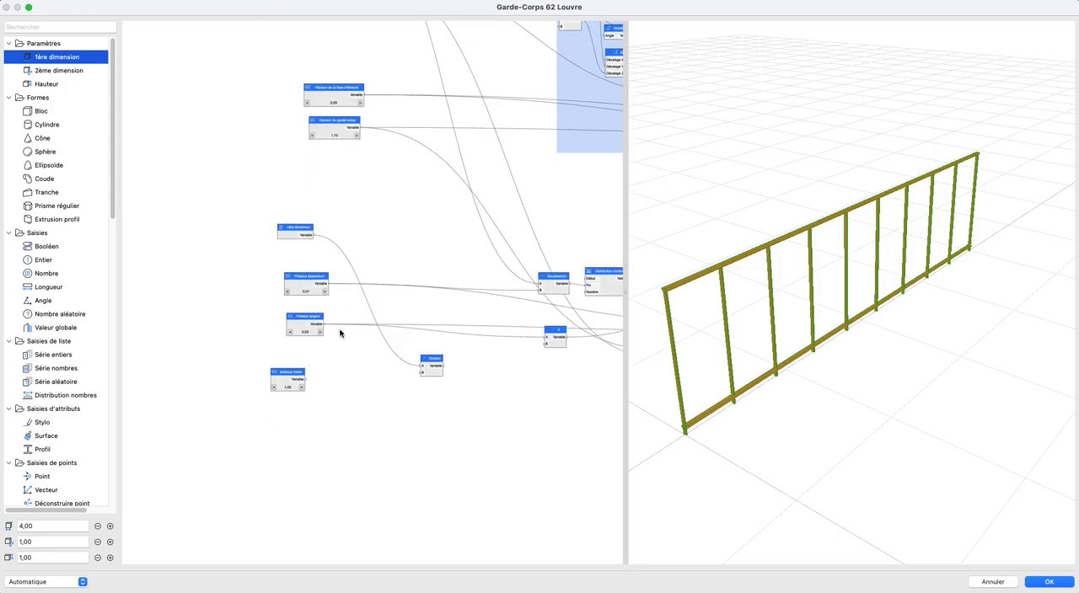
pyautogui.moveTo(221, 432); pyautogui.dragTo(389, 436)
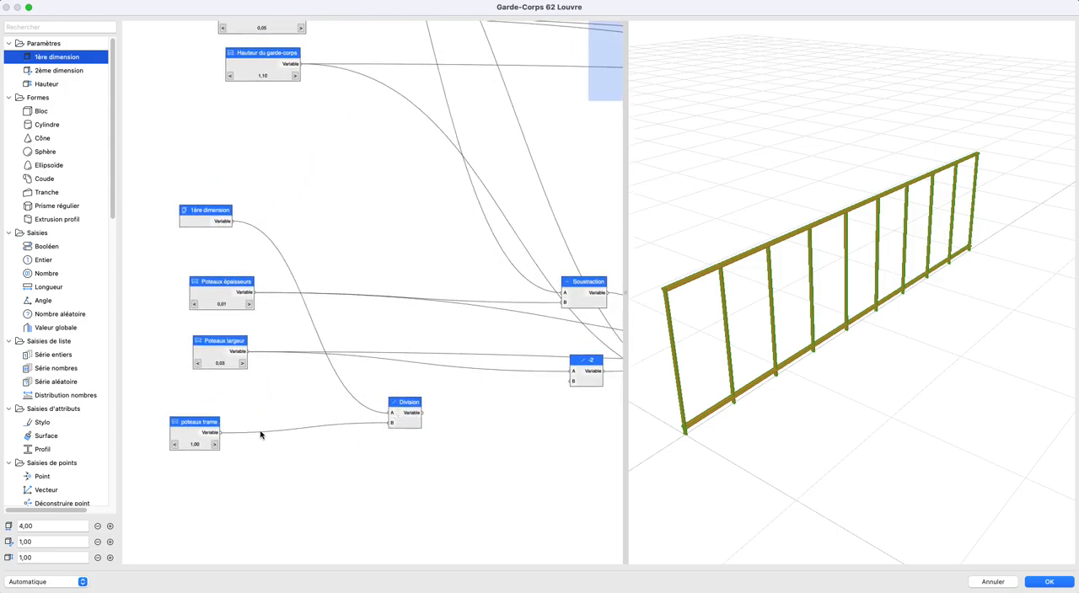
pyautogui.moveTo(207, 420); pyautogui.dragTo(228, 414)
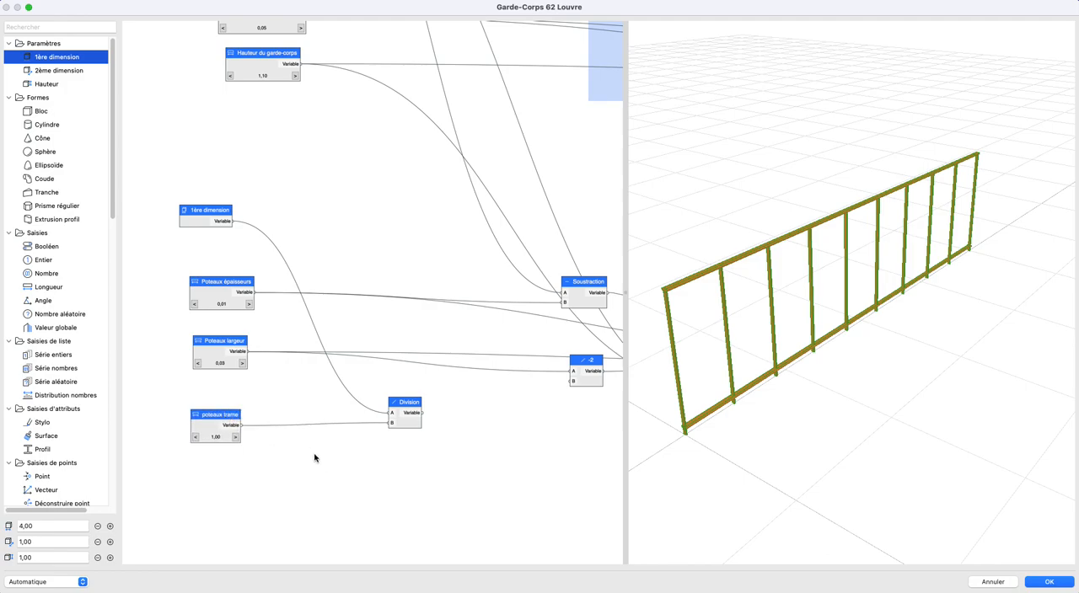
# - Capitalise the frame spacing node's name as "Poteaux trame"
pyautogui.doubleClick(221, 422)
pyautogui.click(368, 215)
pyautogui.press('BackSpace')
pyautogui.write('P')
pyautogui.press('Return')
# - Add a Plafond node beside the Division node and connect the Division's result to its A input
pyautogui.scroll(-2, 366, 420)
pyautogui.moveTo(365, 420); pyautogui.dragTo(217, 397)
pyautogui.scroll(-1, 275, 419)
pyautogui.scroll(4, 283, 419)
pyautogui.moveTo(291, 418); pyautogui.dragTo(440, 422)
pyautogui.scroll(-10, 80, 436)
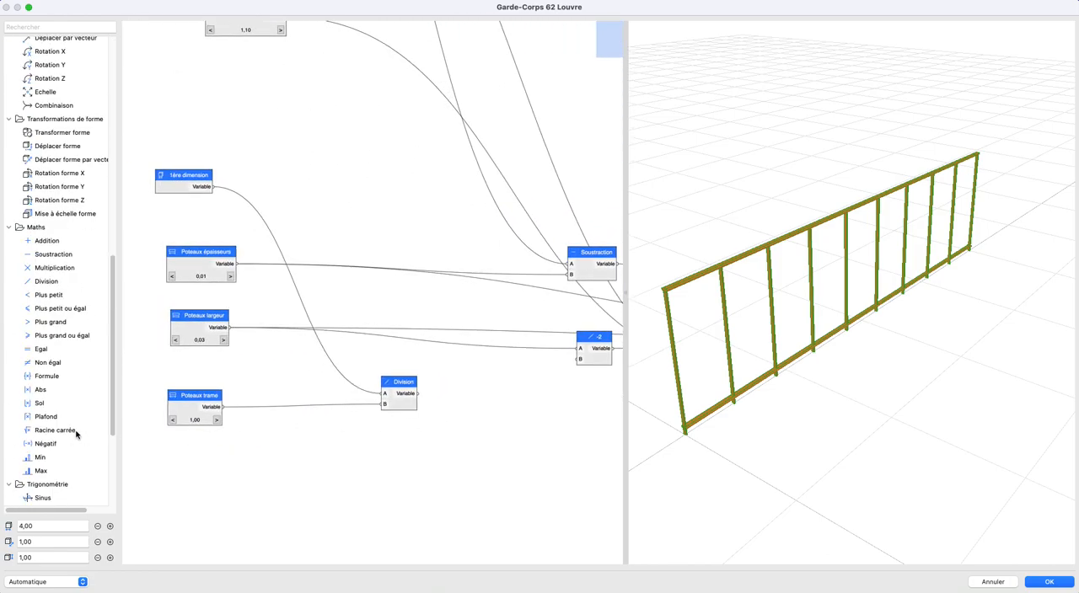
pyautogui.click(64, 418)
pyautogui.moveTo(43, 406); pyautogui.dragTo(433, 406)
pyautogui.scroll(3, 445, 406)
# - Rename the Plafond node as "Nombre de trames" and shift it slightly away from the Division node
pyautogui.click(457, 383)
pyautogui.doubleClick(458, 381)
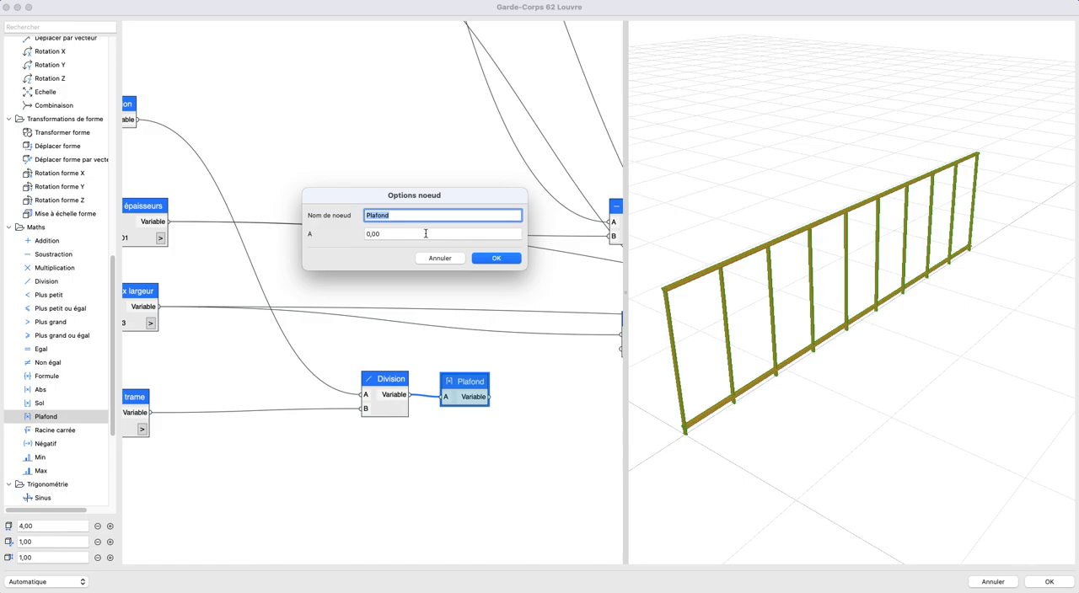
pyautogui.write('Nombre de trames')
pyautogui.press('Return')
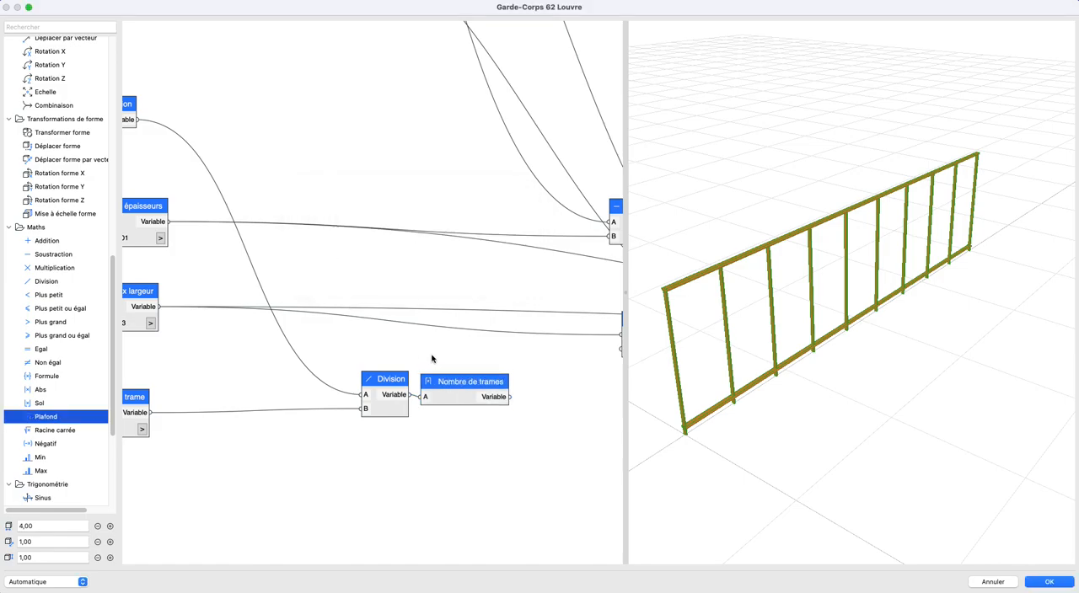
pyautogui.scroll(-3, 430, 359)
pyautogui.click(460, 397)
pyautogui.moveTo(459, 397); pyautogui.dragTo(464, 397)
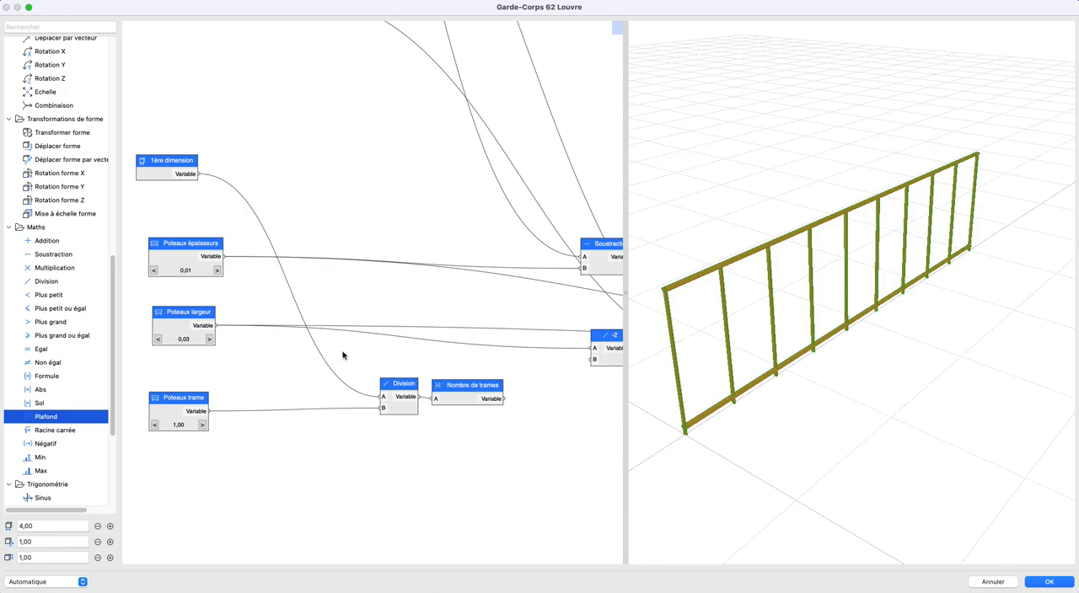
# - Set the Poteaux trame value to 1,50
pyautogui.click(161, 170)
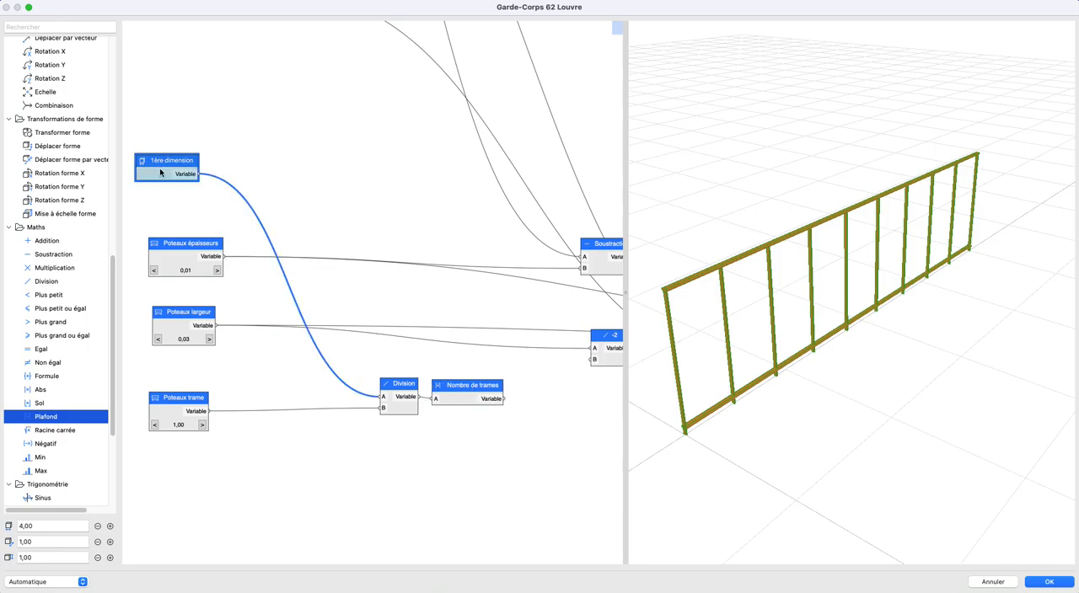
pyautogui.click(284, 447)
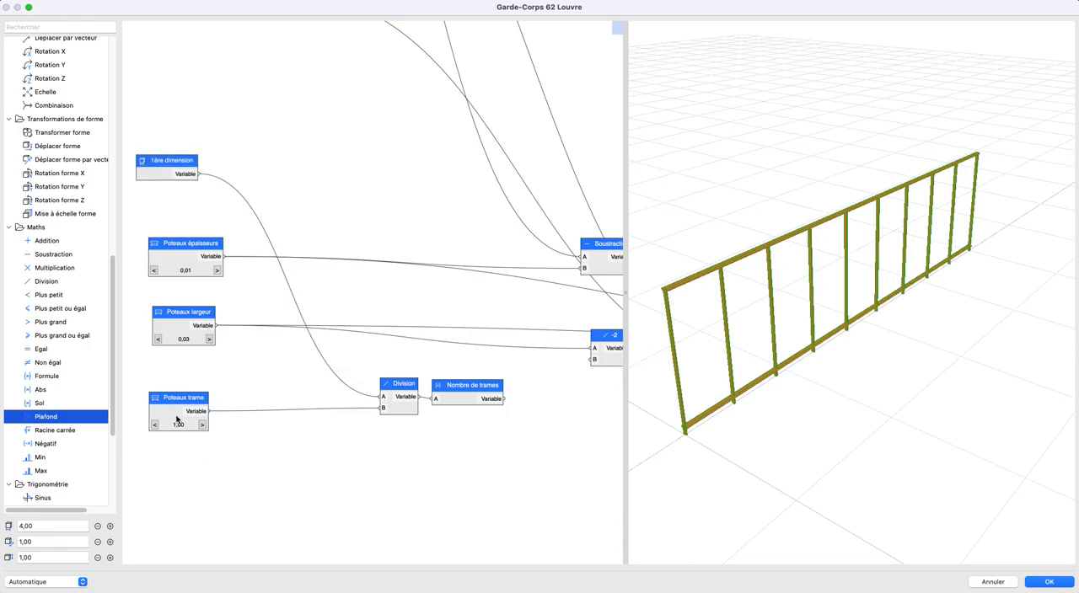
pyautogui.click(175, 415)
pyautogui.click(202, 425)
pyautogui.click(277, 465)
# - Add a Division node after Nombre de trames, with 1ère dimension as A and Nombre de trames as B
pyautogui.hscroll(5, 278, 455)
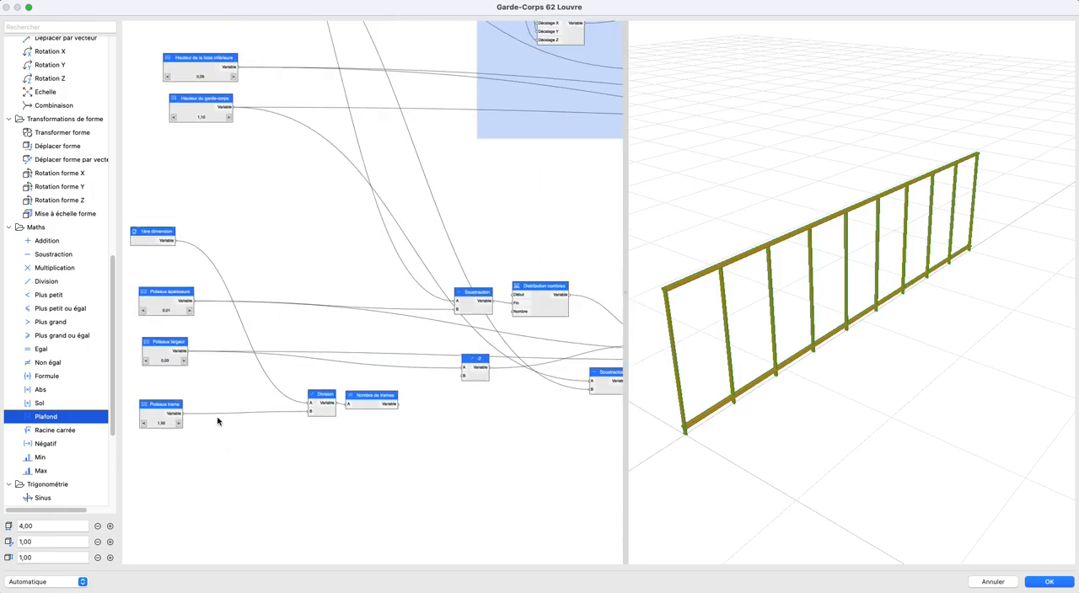
pyautogui.click(265, 403)
pyautogui.click(365, 436)
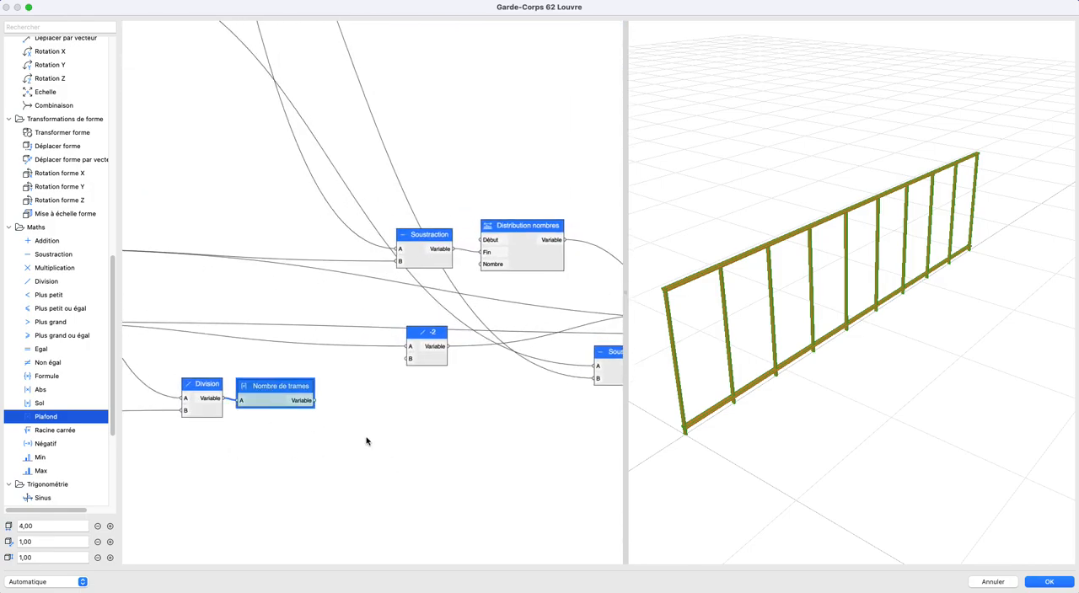
pyautogui.scroll(-3, 294, 440)
pyautogui.moveTo(295, 440); pyautogui.dragTo(451, 442, button='middle')
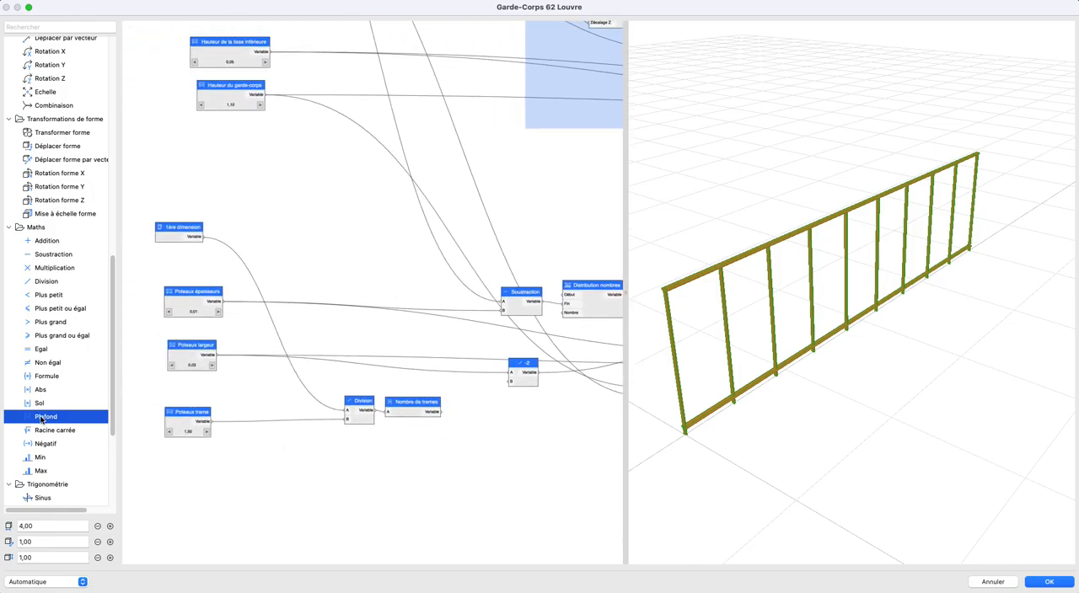
pyautogui.moveTo(52, 282); pyautogui.dragTo(488, 417)
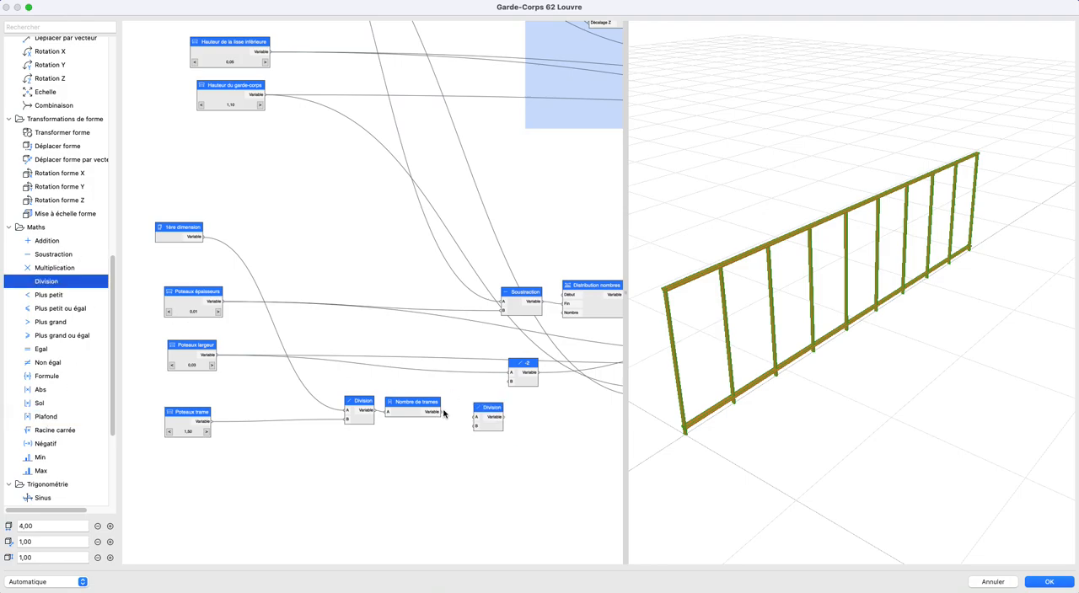
pyautogui.click(439, 414)
pyautogui.moveTo(204, 242); pyautogui.dragTo(479, 401)
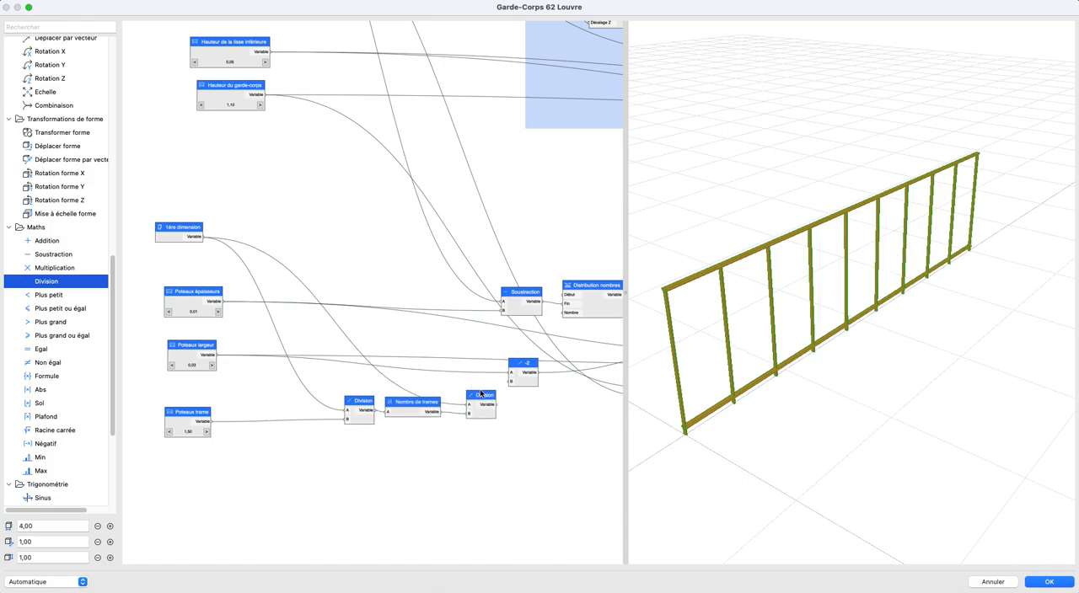
# - Rename the Poteaux trame node as "Poteaux trame souhaitée"
pyautogui.hscroll(3, 222, 423)
pyautogui.click(174, 411)
pyautogui.doubleClick(174, 410)
pyautogui.click(435, 216)
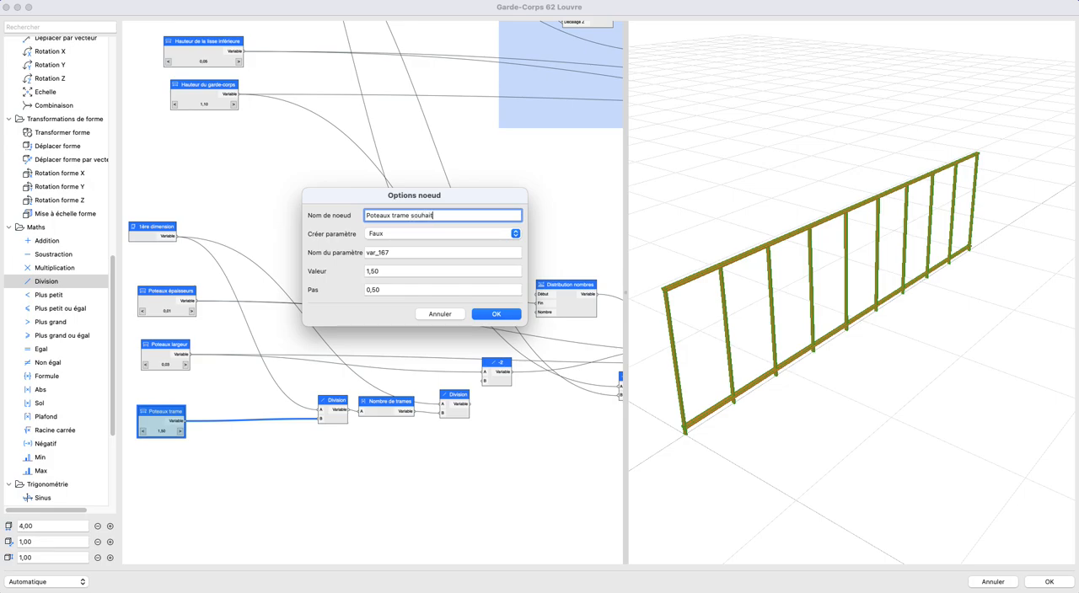
pyautogui.write('souhaité')
pyautogui.press('Return')
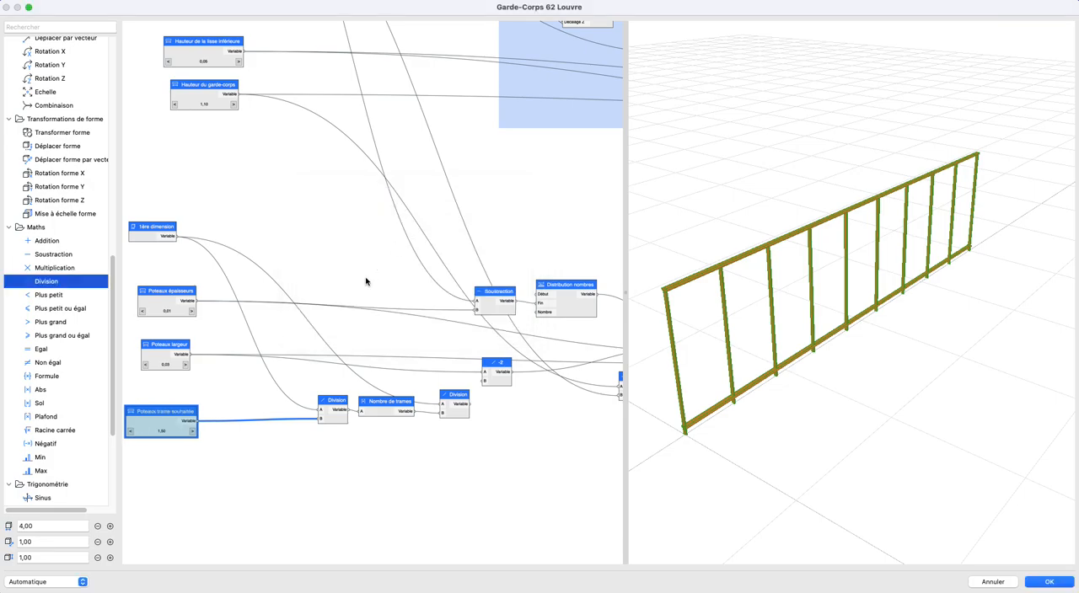
# - Rename the Division node after Nombre de trames as "trame réelle"
pyautogui.doubleClick(456, 413)
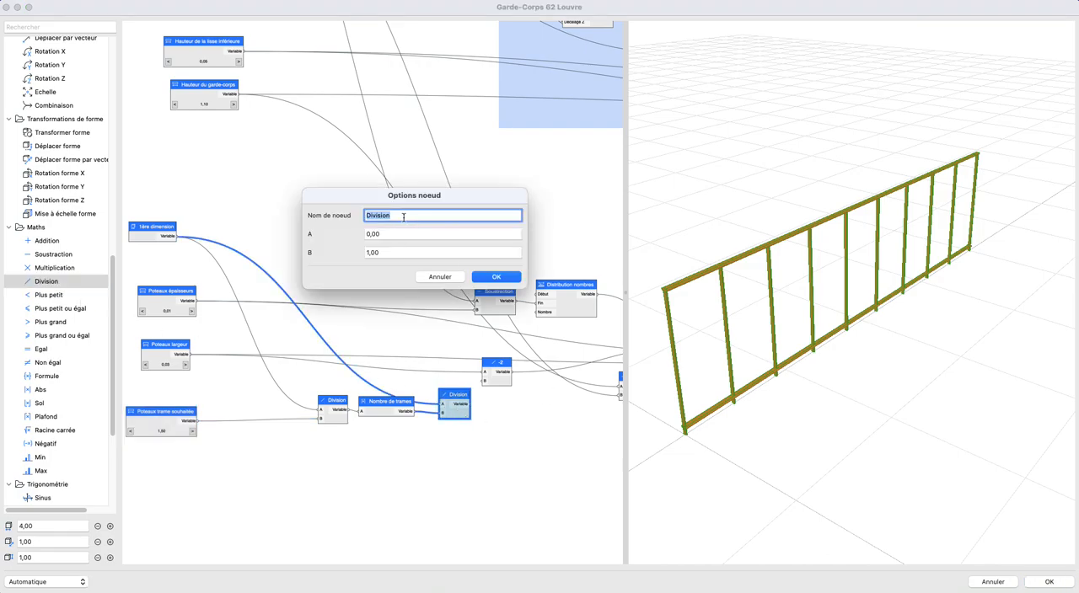
pyautogui.write('trame réelle')
pyautogui.press('Return')
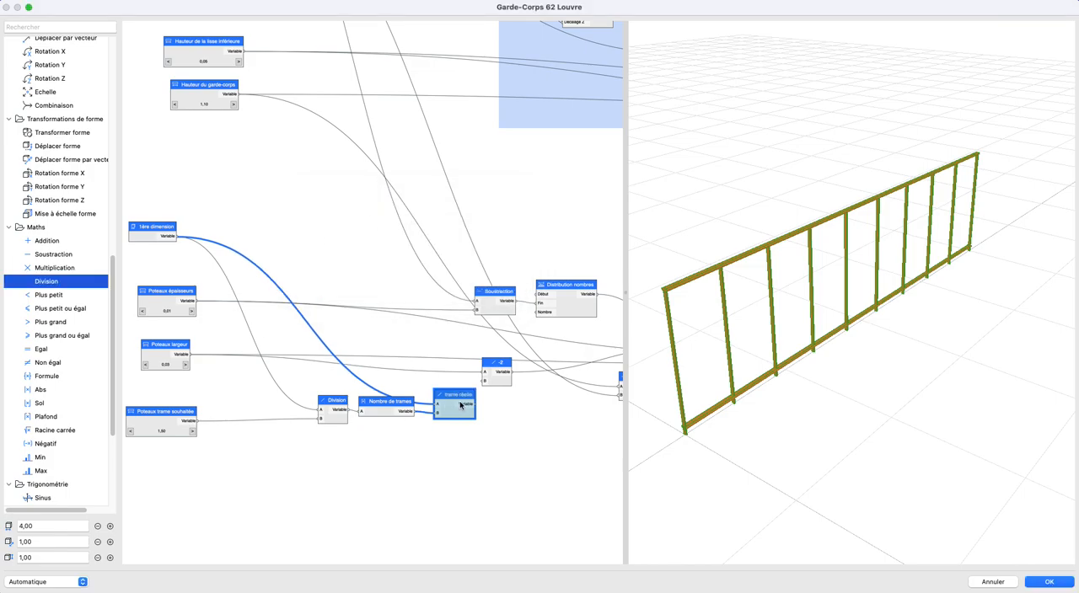
# - Move the Distribution nombres node further from the Soustraction node that feeds it, leaving space between them
pyautogui.scroll(-2, 459, 404)
pyautogui.moveTo(459, 404); pyautogui.dragTo(301, 368, button='middle')
pyautogui.scroll(3, 397, 359)
pyautogui.moveTo(322, 407)
pyautogui.mouseDown(button='middle')
pyautogui.moveTo(319, 426)
pyautogui.moveTo(306, 417)
pyautogui.mouseUp(button='middle')
pyautogui.click(319, 426)
pyautogui.scroll(-1, 337, 407)
pyautogui.moveTo(338, 313); pyautogui.dragTo(397, 319)
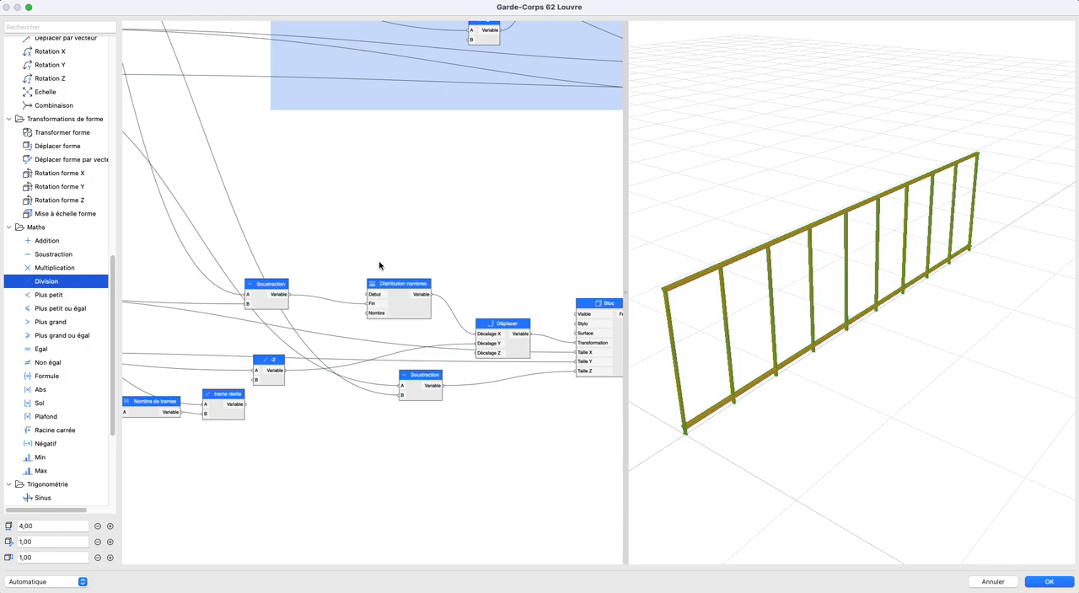
# - Move the Division, Nombre de trames and trame réelle nodes together lower, clear of the -2 node
pyautogui.hscroll(-5, 355, 284)
pyautogui.moveTo(225, 351); pyautogui.dragTo(442, 428)
pyautogui.moveTo(382, 391); pyautogui.dragTo(372, 419)
pyautogui.click(455, 418)
pyautogui.moveTo(472, 398); pyautogui.dragTo(420, 414, button='middle')
pyautogui.scroll(1, 441, 406)
pyautogui.scroll(1, 441, 409)
pyautogui.click(457, 316)
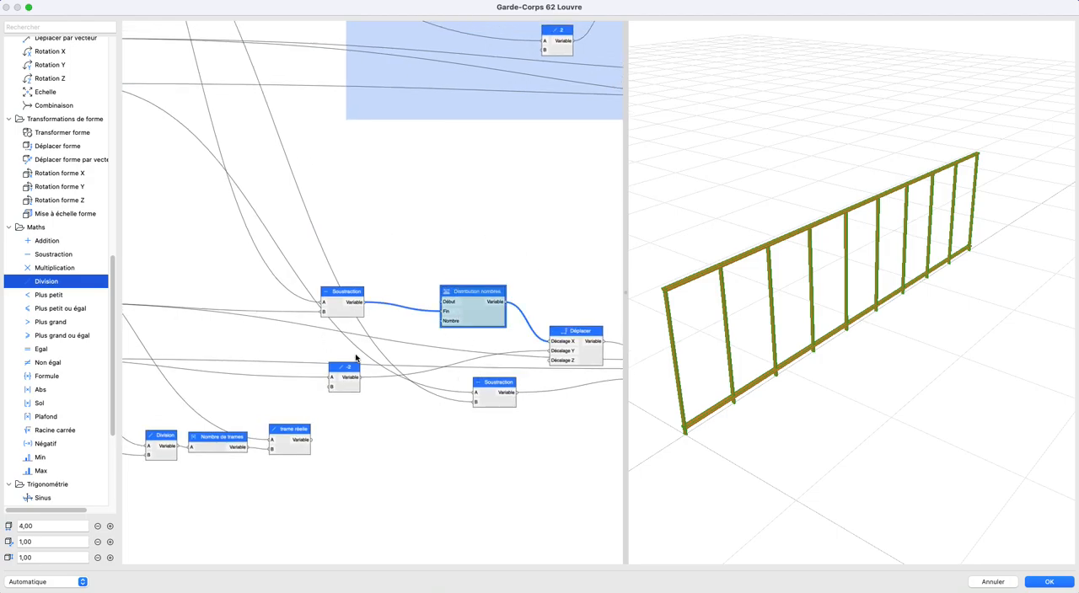
# - Move the Soustraction node feeding Distribution nombres beside the post inputs and connect the lower 1ère dimension node to its A input
pyautogui.scroll(-1, 357, 355)
pyautogui.moveTo(358, 353); pyautogui.dragTo(506, 377, button='middle')
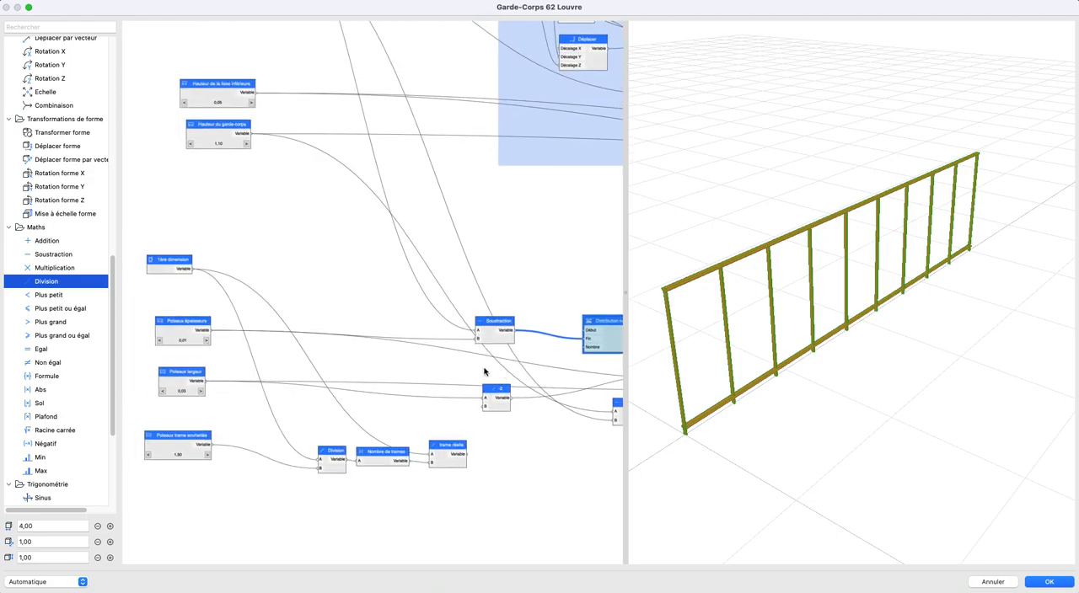
pyautogui.scroll(-5, 474, 339)
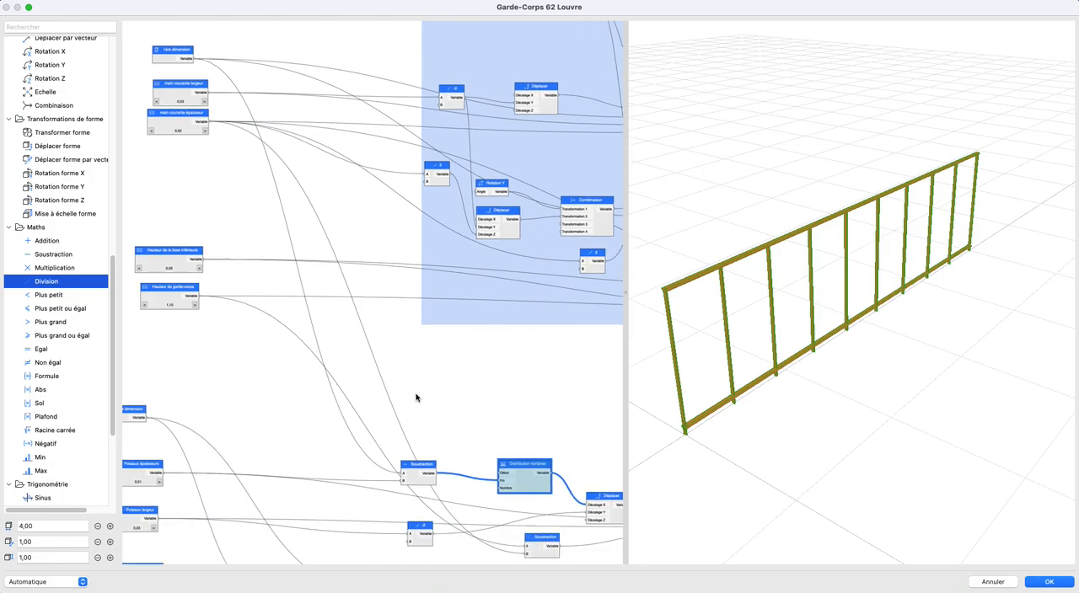
pyautogui.scroll(4, 414, 408)
pyautogui.scroll(1, 403, 355)
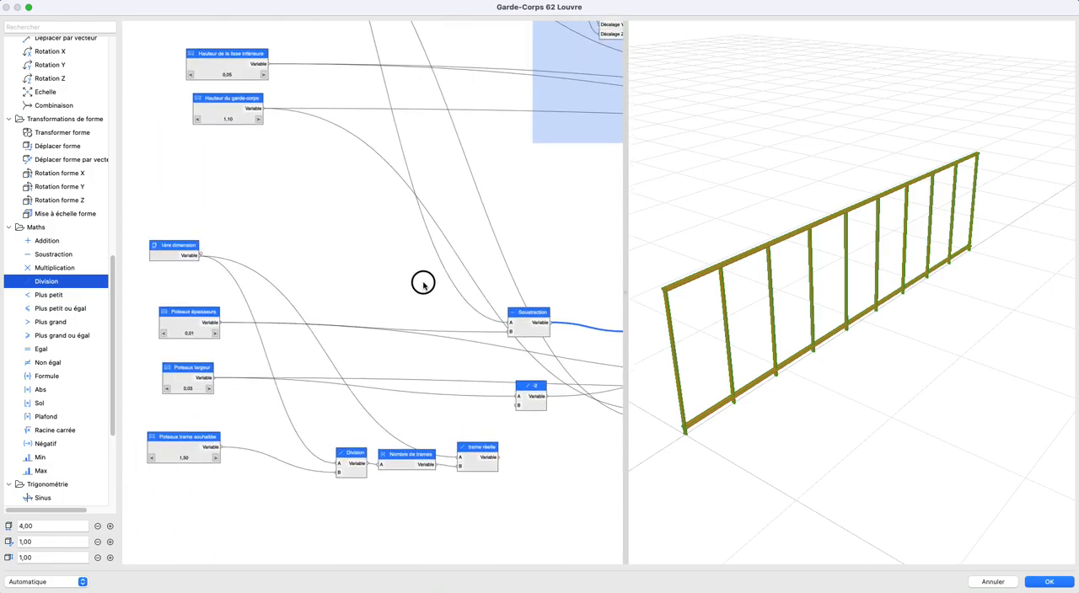
pyautogui.moveTo(512, 319); pyautogui.dragTo(314, 307)
pyautogui.click(347, 255)
pyautogui.scroll(-1, 407, 314)
pyautogui.moveTo(407, 315); pyautogui.dragTo(344, 305, button='middle')
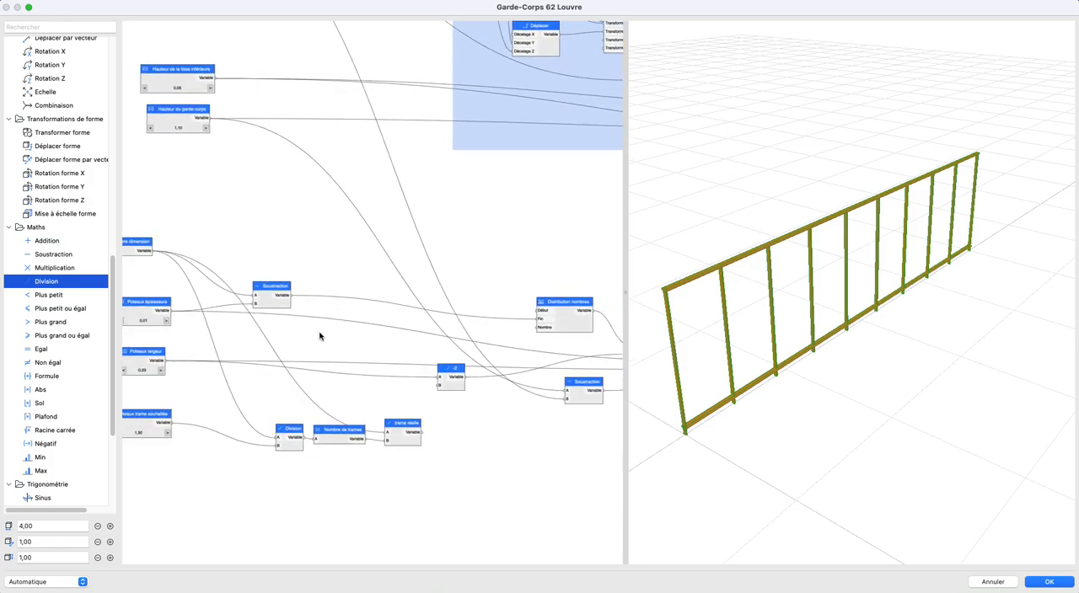
# - Shift the Division, Nombre de trames and trame réelle nodes away from Soustraction, and feed Soustraction into A of Division and trame réelle
pyautogui.moveTo(253, 397); pyautogui.dragTo(489, 482)
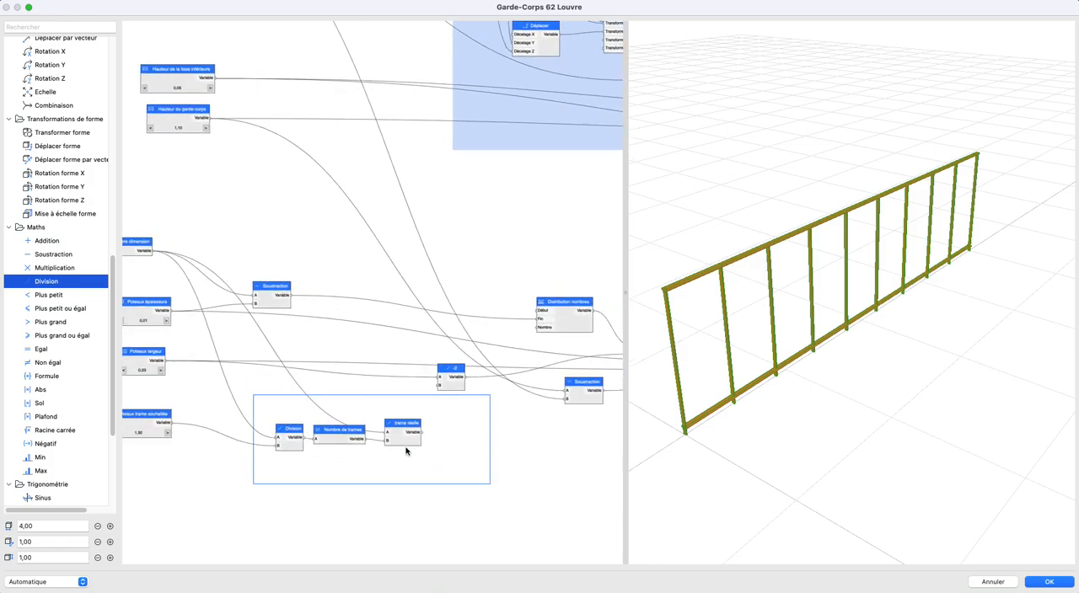
pyautogui.moveTo(403, 443); pyautogui.dragTo(479, 450)
pyautogui.click(459, 463)
pyautogui.moveTo(291, 296); pyautogui.dragTo(353, 443)
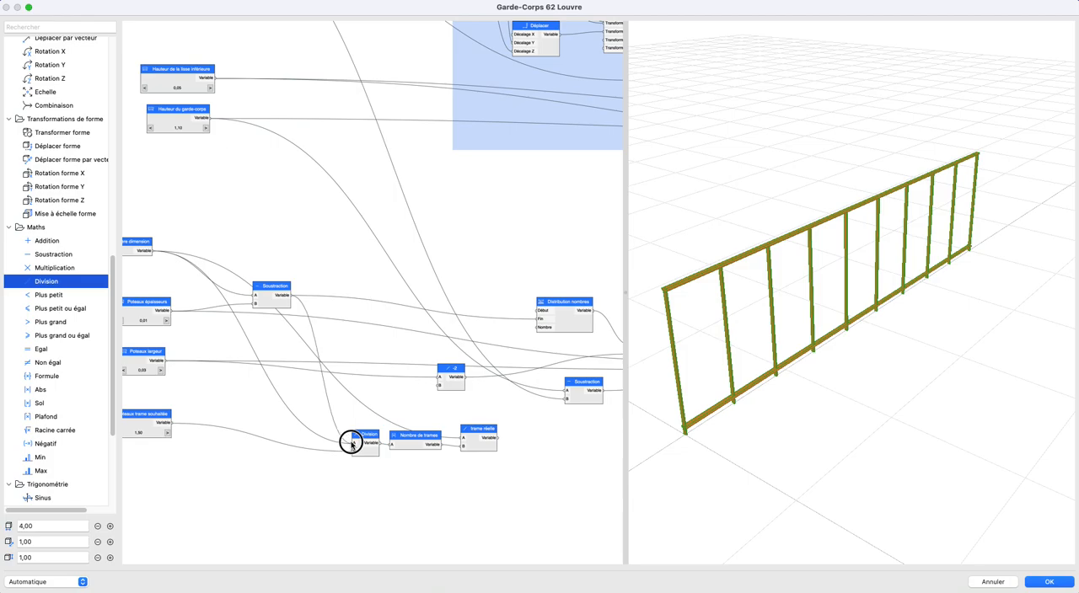
pyautogui.moveTo(292, 296); pyautogui.dragTo(462, 438)
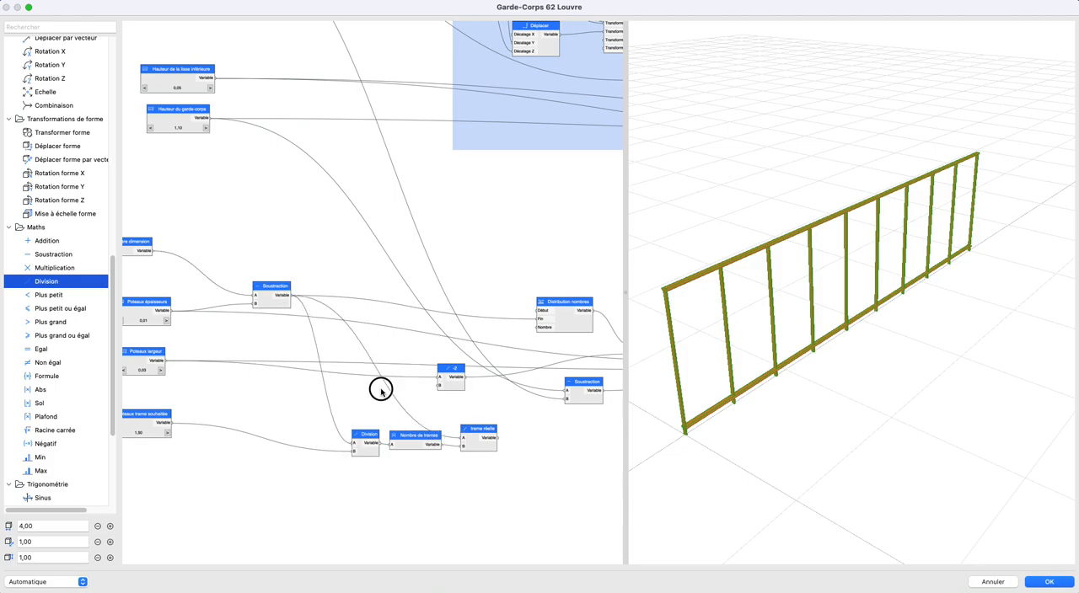
# - Review the links from 1ère dimension and Poteaux épaisseurs through Soustraction to Division, Nombre de trames and trame réelle
pyautogui.scroll(2, 197, 334)
pyautogui.hscroll(-2, 197, 335)
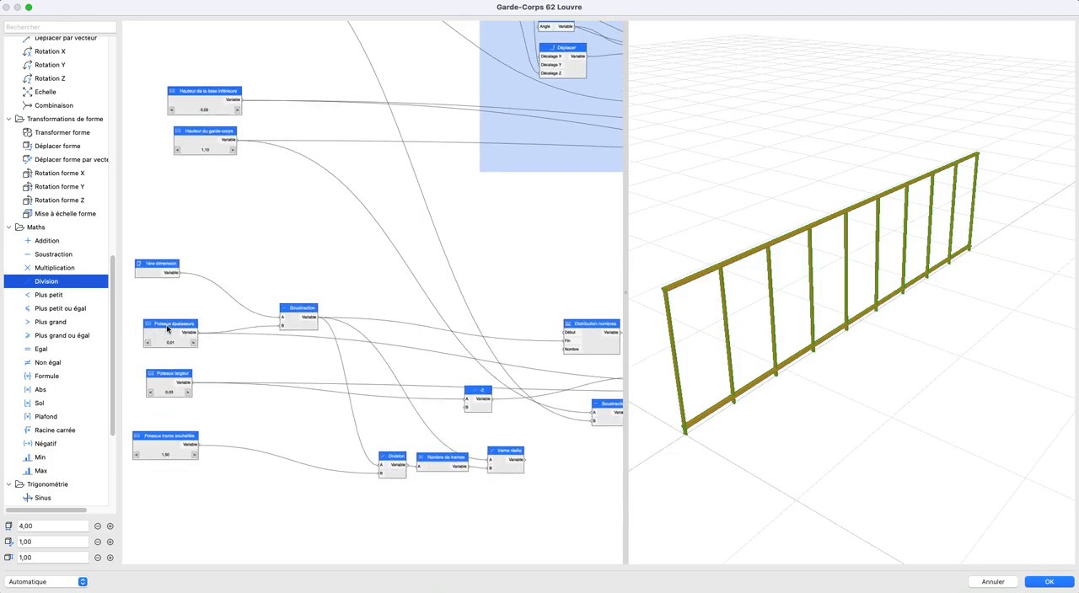
pyautogui.click(149, 271)
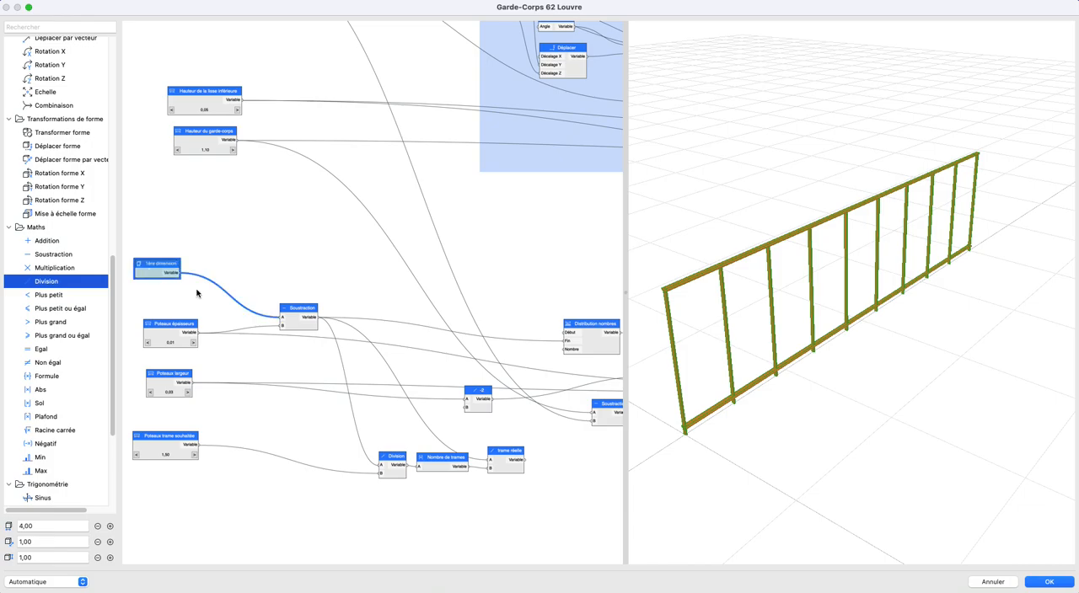
pyautogui.click(167, 328)
pyautogui.hscroll(-3, 217, 328)
pyautogui.moveTo(160, 296); pyautogui.dragTo(261, 493)
pyautogui.click(352, 434)
pyautogui.hscroll(5, 352, 434)
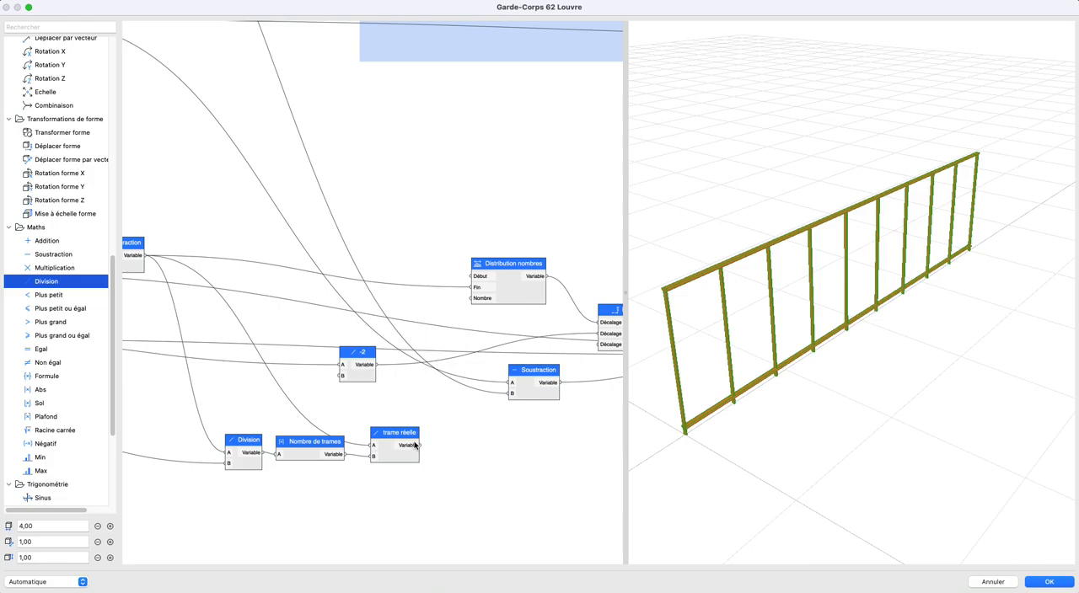
pyautogui.hscroll(-5, 464, 409)
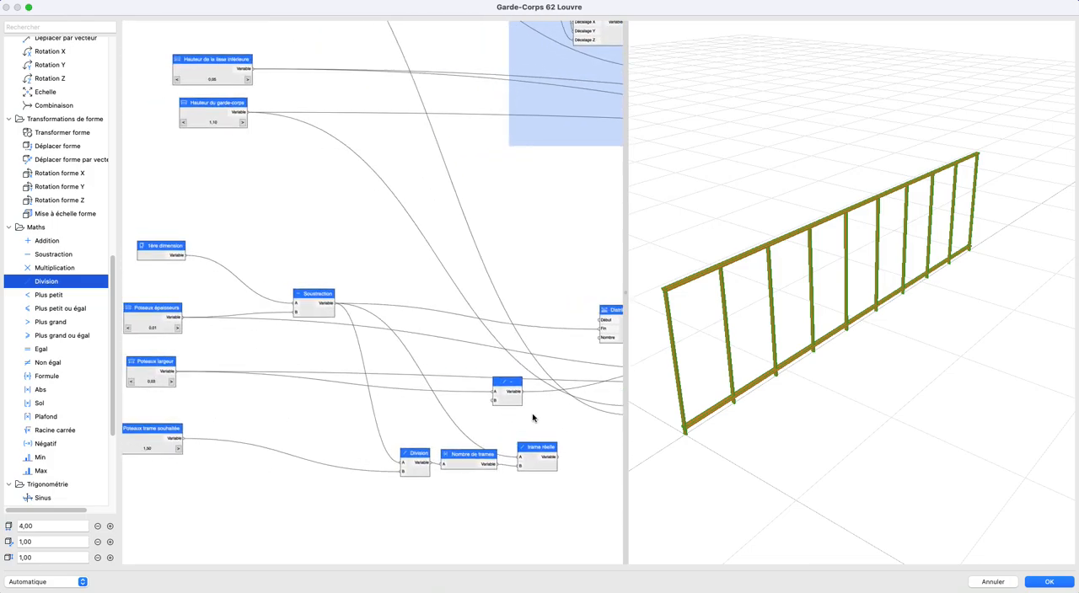
# - Move the -2 node closer to Déplacer, check its node options and keep them
pyautogui.hscroll(3, 426, 397)
pyautogui.hscroll(3, 426, 397)
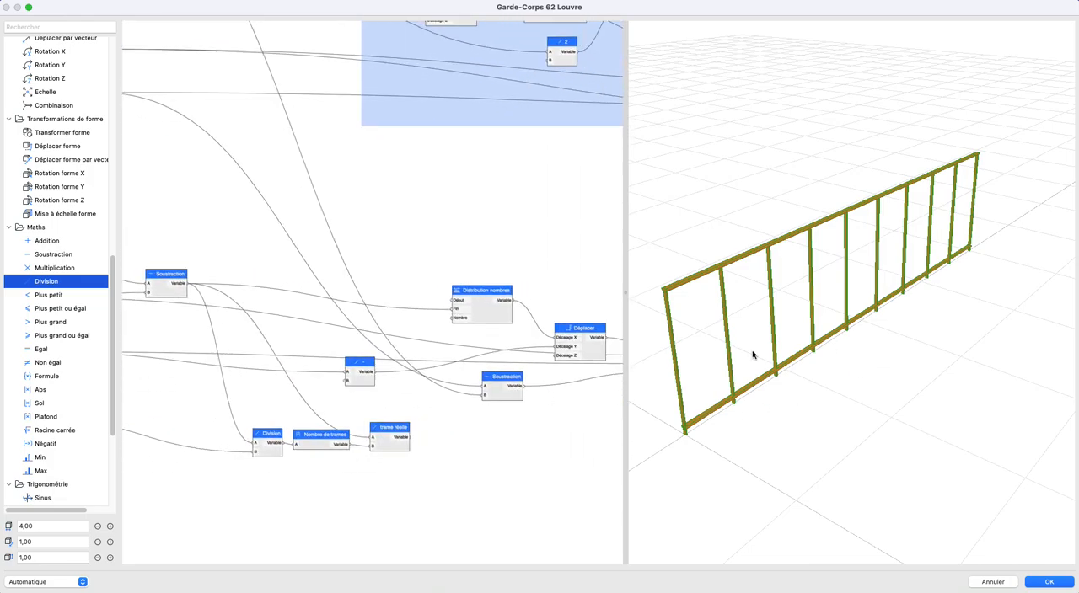
pyautogui.hscroll(4, 433, 404)
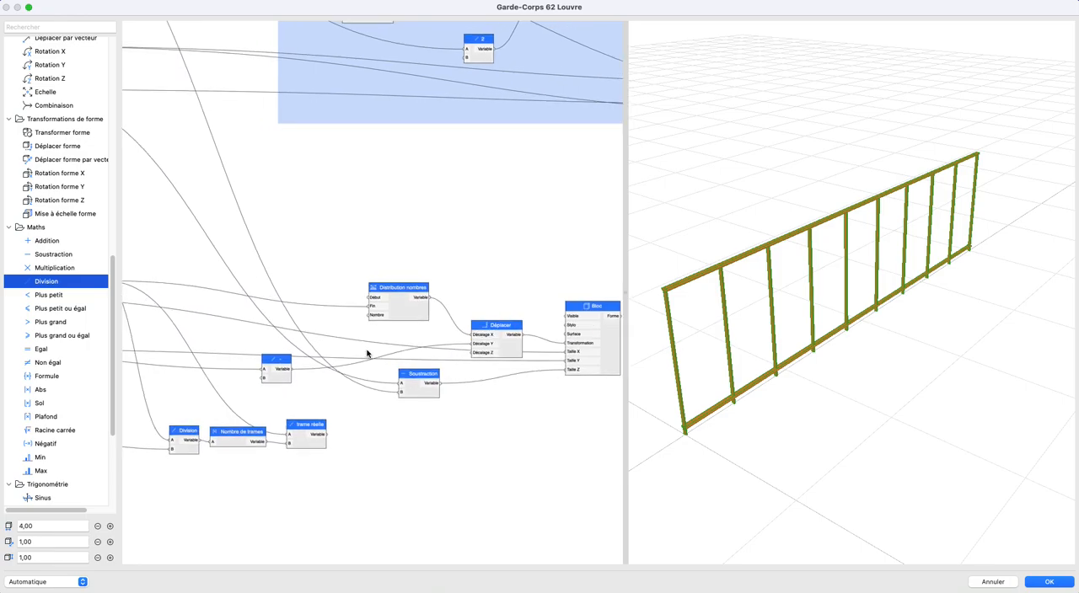
pyautogui.moveTo(284, 364); pyautogui.dragTo(361, 345)
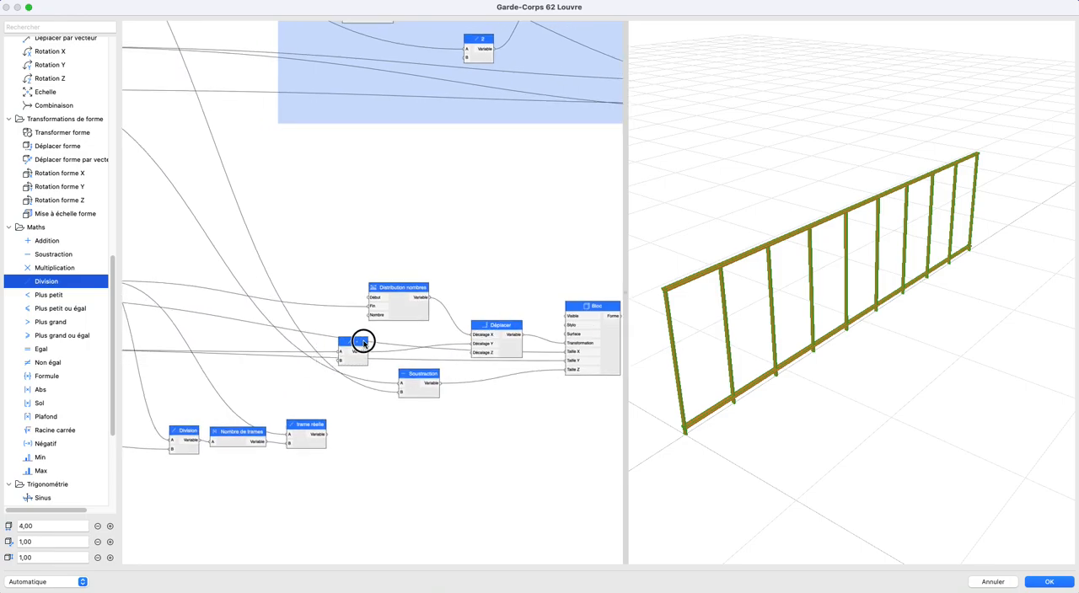
pyautogui.doubleClick(358, 348)
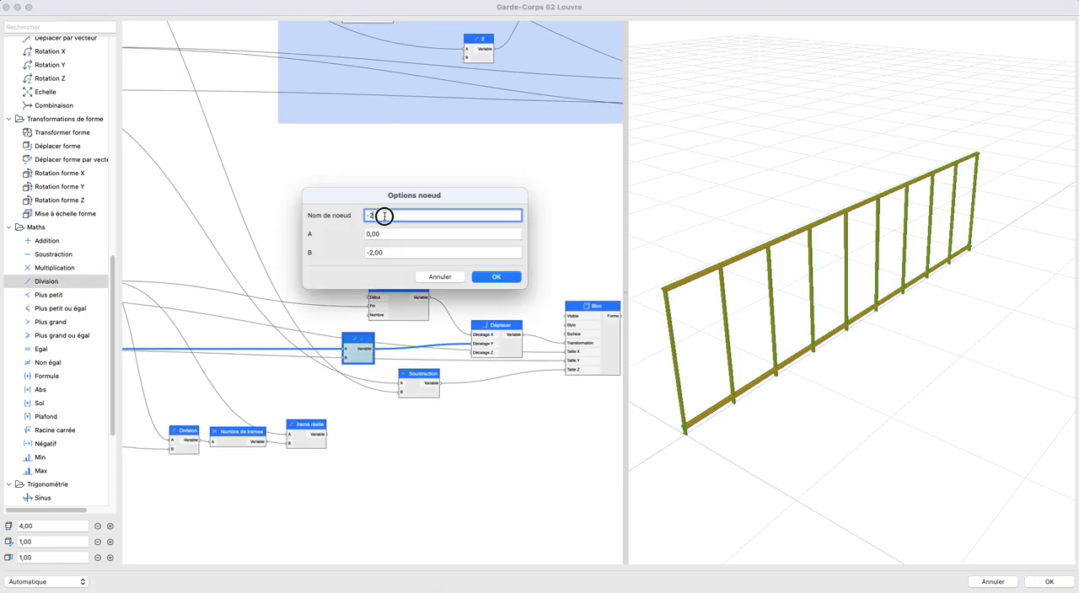
pyautogui.click(515, 281)
# - Move Distribution nombres further from Déplacer and add a Série nombres node above it
pyautogui.scroll(3, 344, 353)
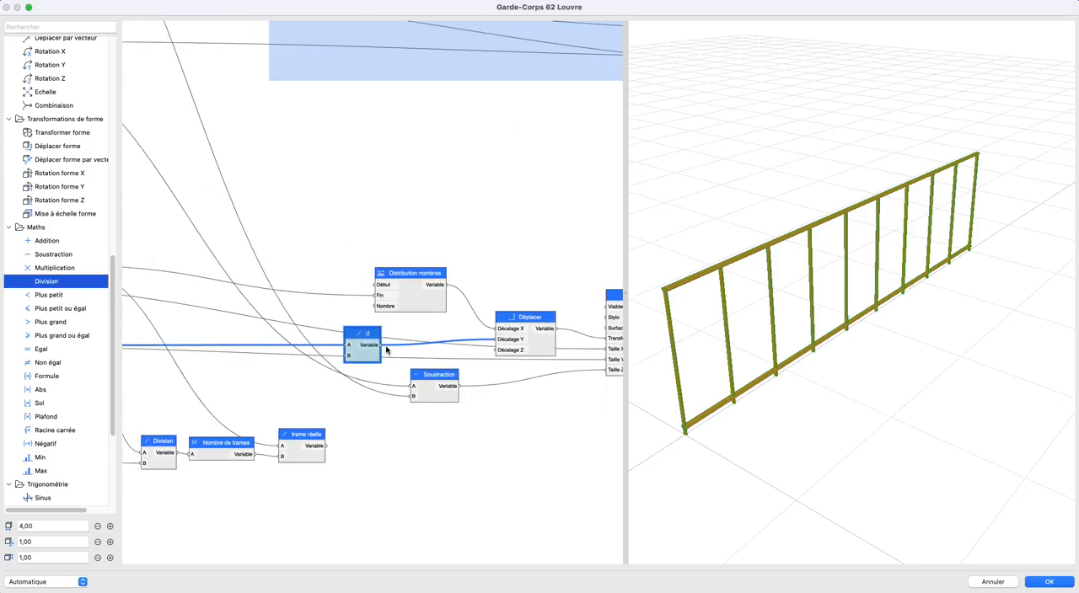
pyautogui.click(423, 251)
pyautogui.moveTo(384, 318); pyautogui.dragTo(318, 279)
pyautogui.hscroll(-3, 385, 318)
pyautogui.scroll(10, 95, 315)
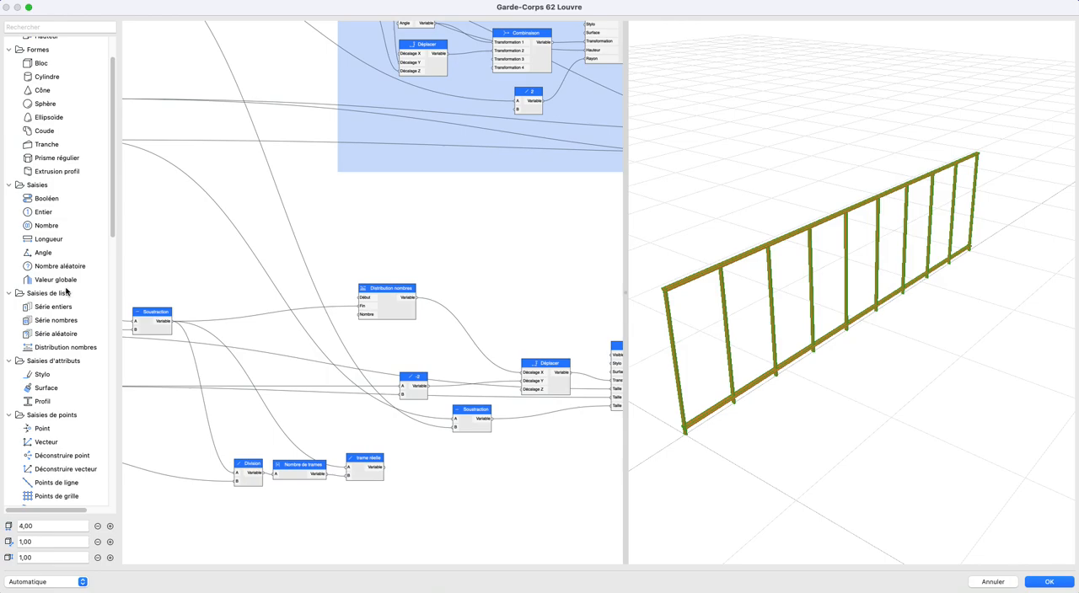
pyautogui.moveTo(68, 328); pyautogui.dragTo(384, 257)
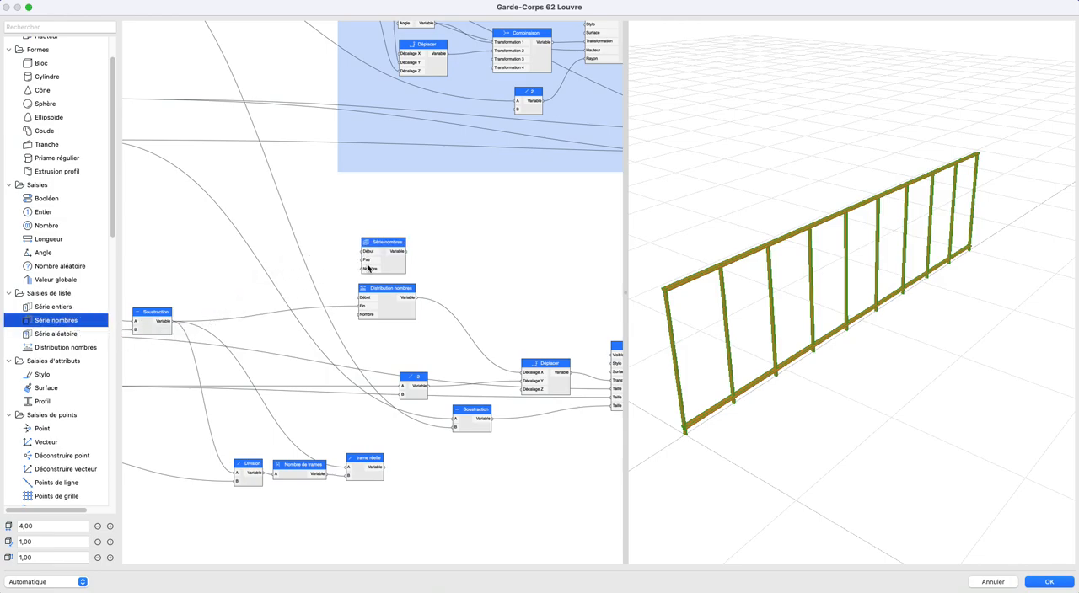
# - Connect trame réelle to Pas and Nombre de trames to Nombre on Série nombres, and feed its output into Décalage X of Déplacer
pyautogui.hscroll(-3, 389, 296)
pyautogui.hscroll(-3, 389, 297)
pyautogui.moveTo(512, 461); pyautogui.dragTo(570, 279)
pyautogui.moveTo(461, 468); pyautogui.dragTo(542, 281)
pyautogui.scroll(5, 445, 291)
pyautogui.moveTo(390, 243); pyautogui.dragTo(465, 394)
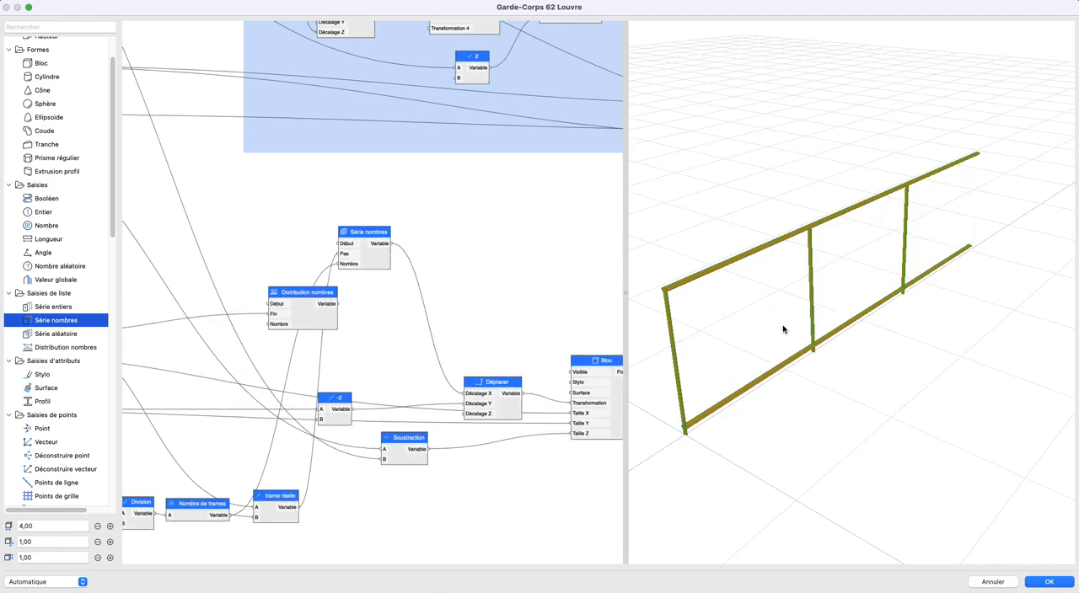
# - Inspect the guardrail's posts in 3D, and move the Division node further from Nombre de trames to leave space between them
pyautogui.scroll(-2, 915, 319)
pyautogui.moveTo(918, 325); pyautogui.dragTo(878, 329, button='middle')
pyautogui.moveTo(369, 323); pyautogui.dragTo(659, 299, button='middle')
pyautogui.scroll(-1, 345, 307)
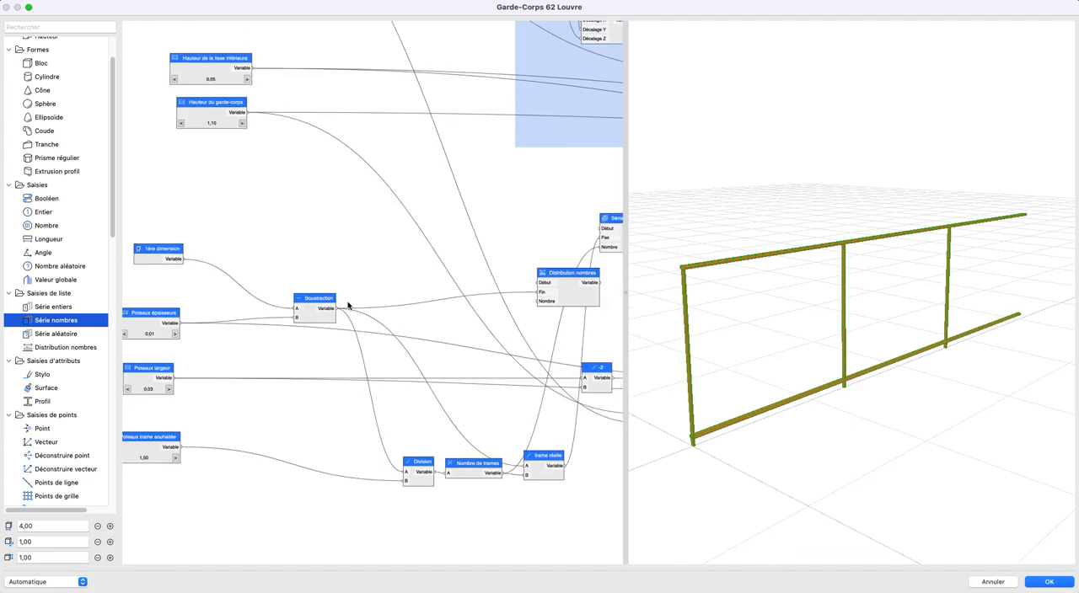
pyautogui.moveTo(526, 477); pyautogui.dragTo(529, 423, button='middle')
pyautogui.moveTo(426, 429); pyautogui.dragTo(371, 404)
# - Add a Sol node after Division, with Division as its input and its output feeding B of trame réelle
pyautogui.scroll(-8, 39, 423)
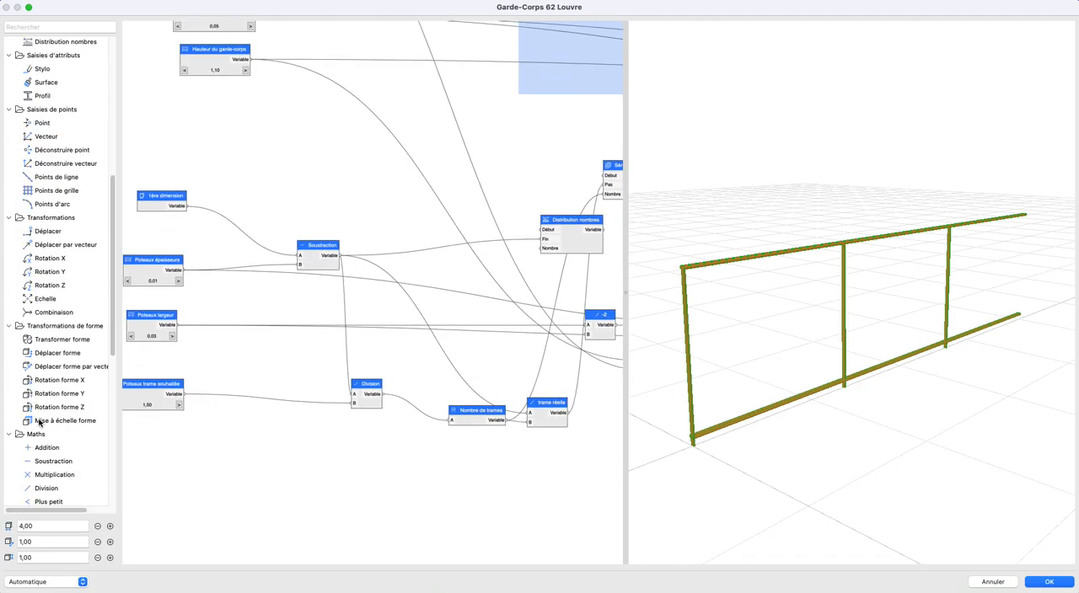
pyautogui.scroll(-5, 56, 357)
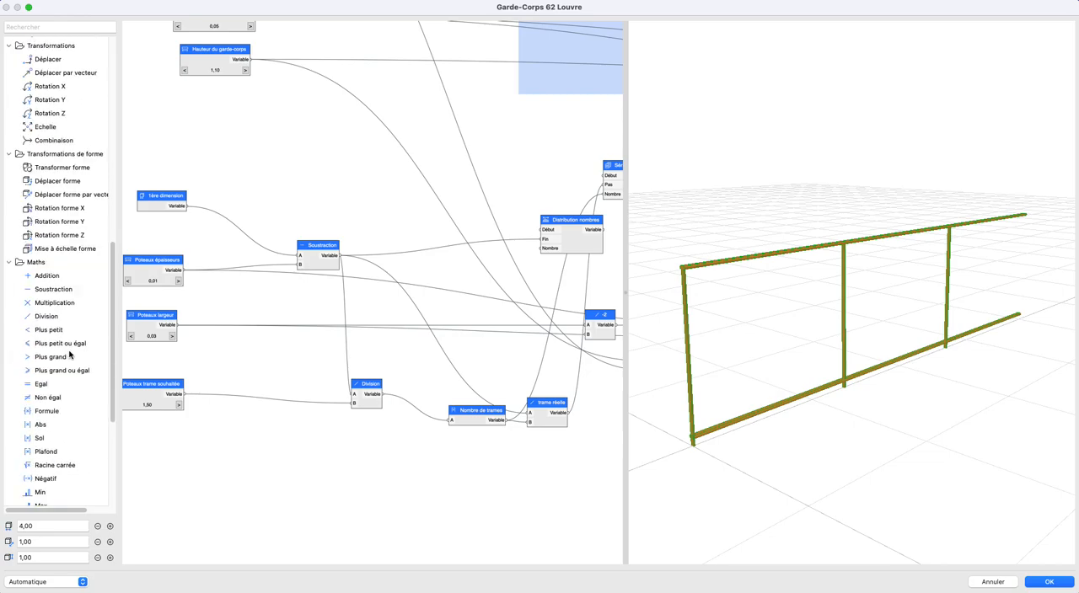
pyautogui.scroll(-6, 69, 356)
pyautogui.moveTo(40, 228); pyautogui.dragTo(578, 435)
pyautogui.scroll(3, 396, 392)
pyautogui.scroll(-5, 472, 430)
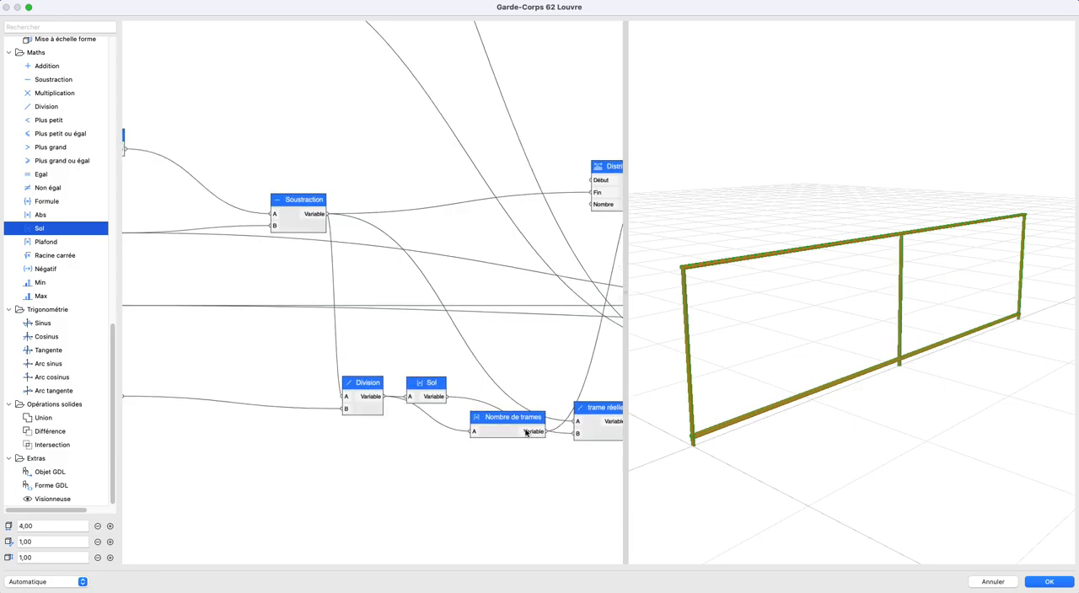
# - Test Poteaux trame souhaitée at 0,50, and set it to 1,00
pyautogui.scroll(2, 188, 439)
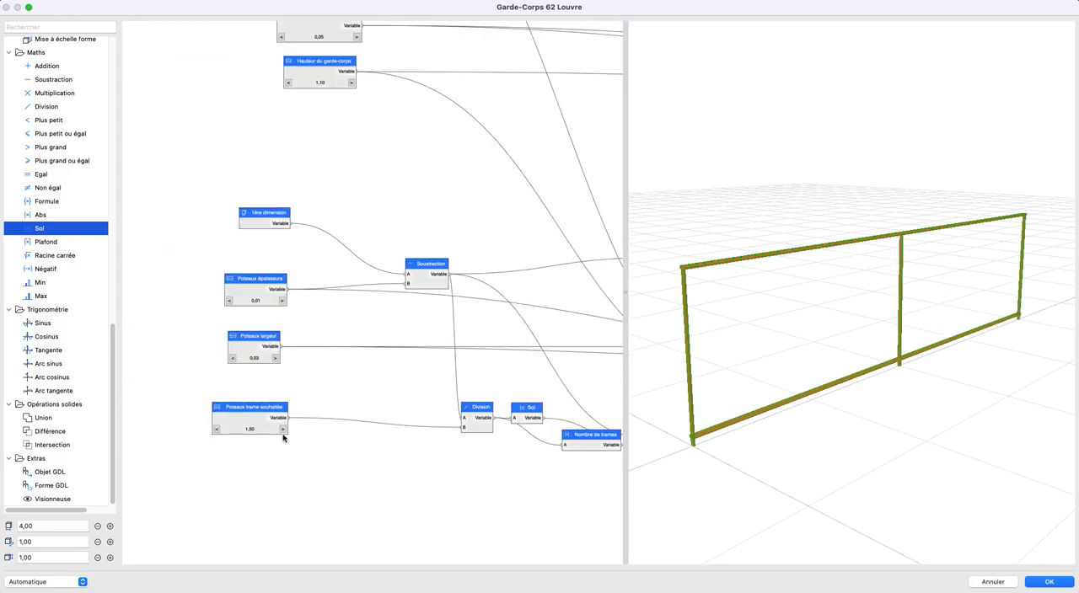
pyautogui.click(215, 430)
pyautogui.click(216, 429)
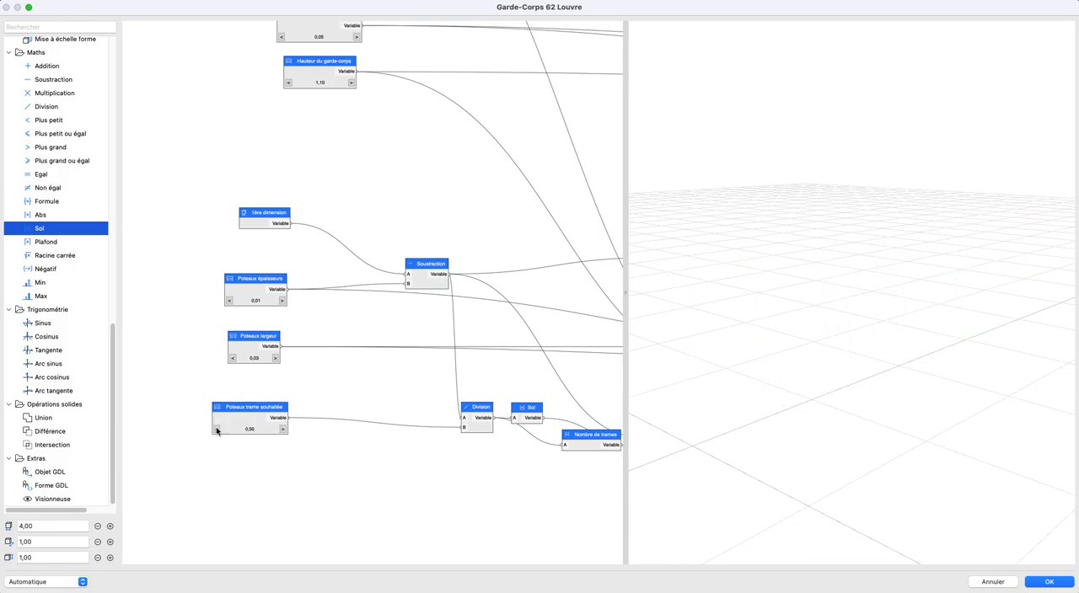
pyautogui.click(283, 430)
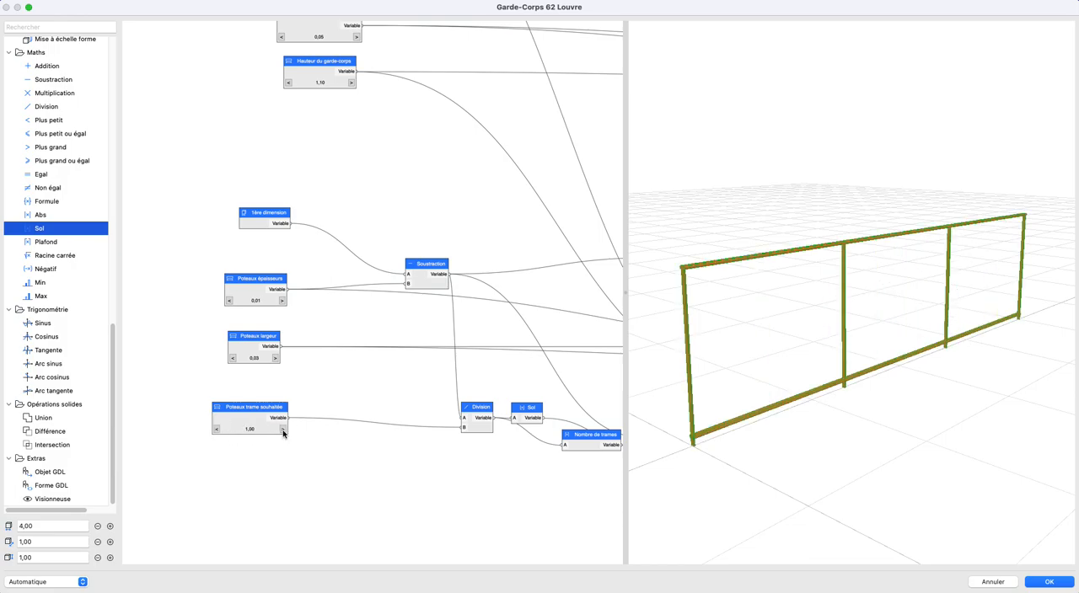
pyautogui.click(236, 417)
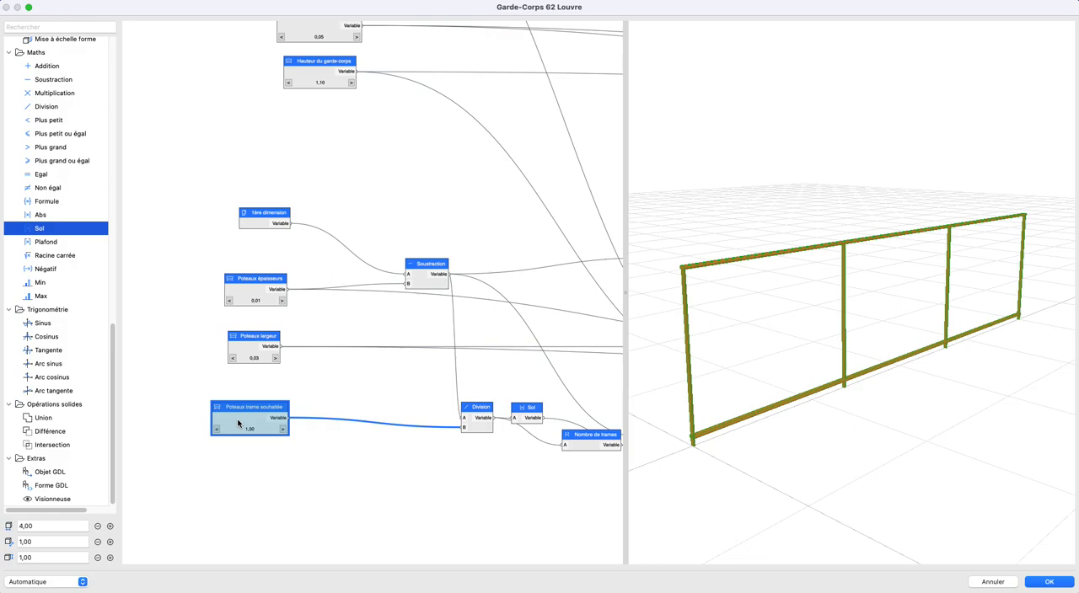
# - Inspect the guardrail's post spacing in the 3D view from several angles
pyautogui.click(51, 526)
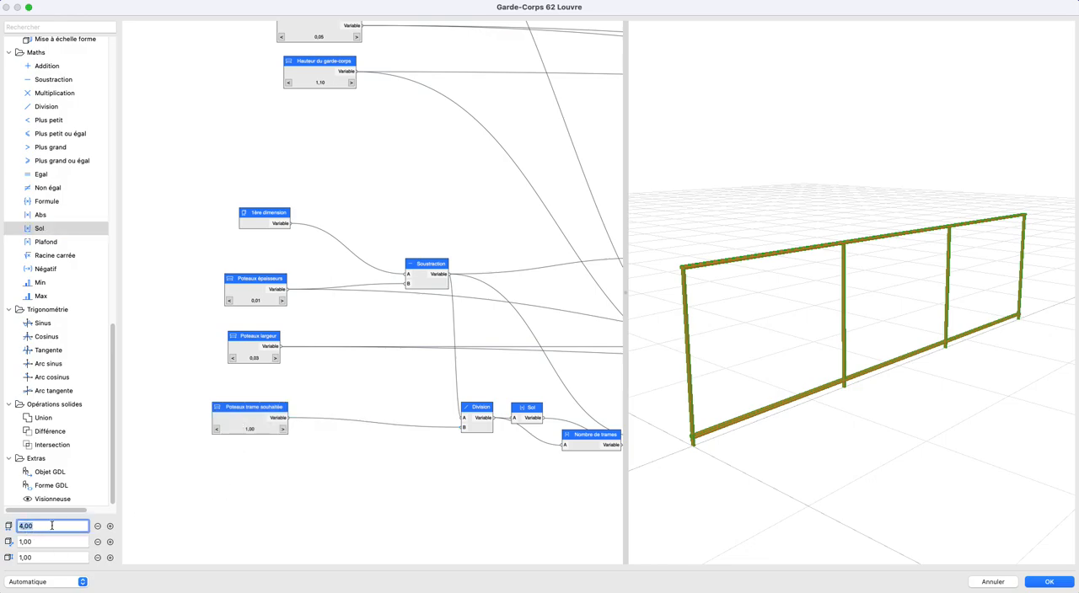
pyautogui.moveTo(248, 417); pyautogui.dragTo(246, 418)
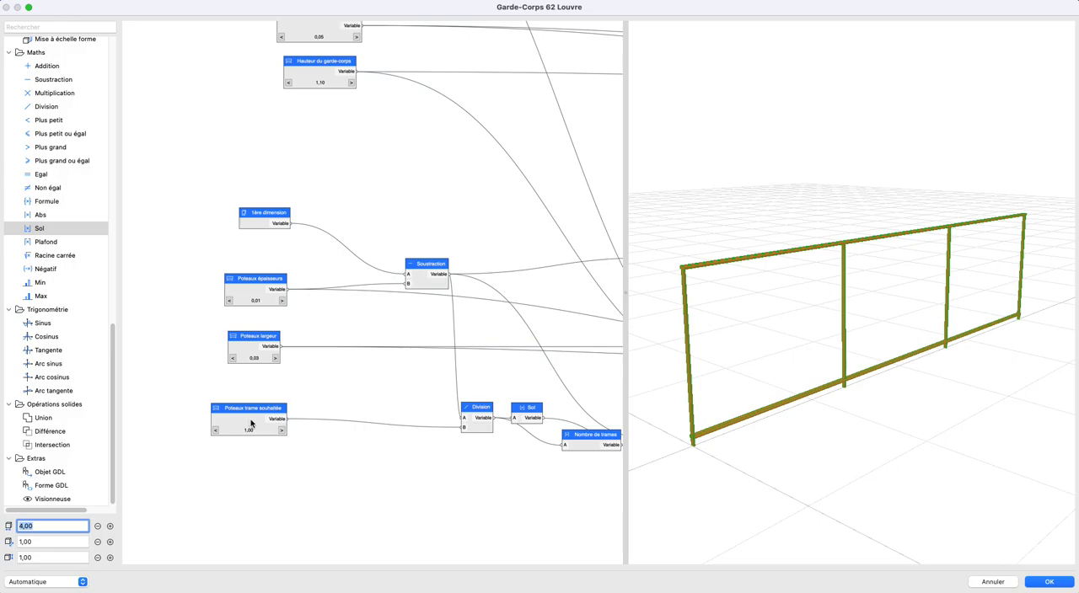
pyautogui.click(250, 423)
pyautogui.click(264, 473)
pyautogui.moveTo(809, 418); pyautogui.dragTo(959, 398)
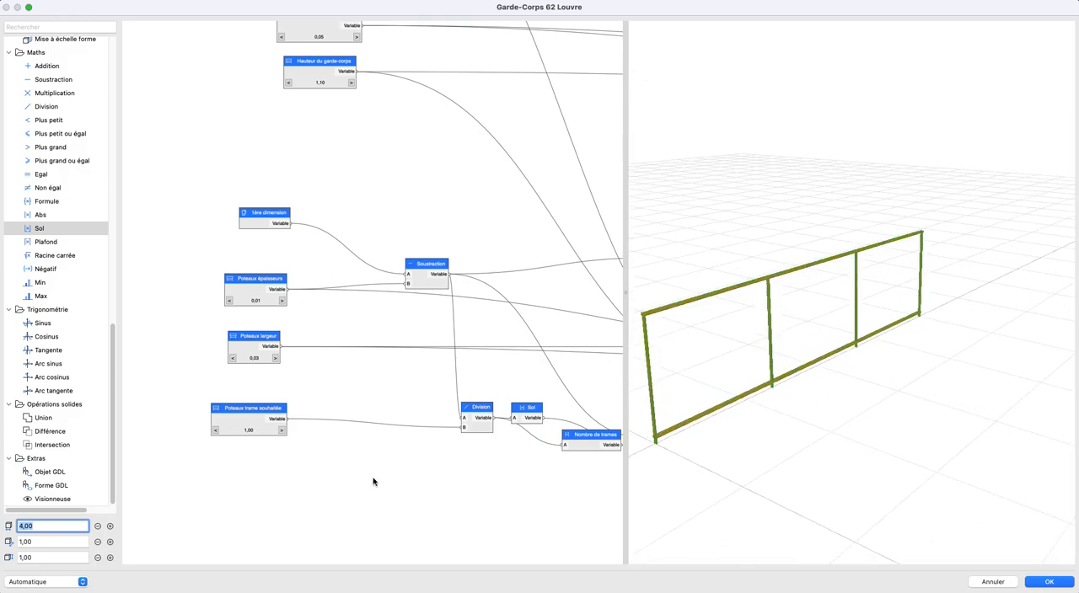
pyautogui.doubleClick(249, 421)
pyautogui.click(455, 316)
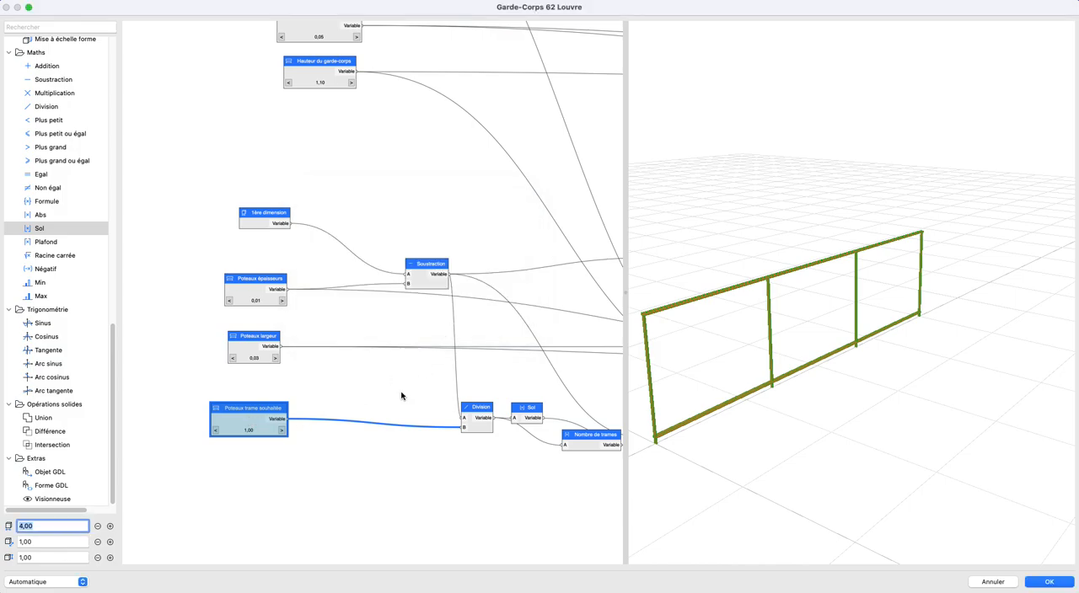
pyautogui.moveTo(649, 411); pyautogui.dragTo(774, 390)
pyautogui.moveTo(889, 370)
pyautogui.mouseDown(button='middle')
pyautogui.moveTo(867, 381)
pyautogui.moveTo(884, 365)
pyautogui.mouseUp(button='middle')
# - Move the Nombre de trames node above Sol so that both sit beside the Division output
pyautogui.moveTo(349, 454); pyautogui.dragTo(204, 438, button='middle')
pyautogui.scroll(1, 432, 444)
pyautogui.scroll(2, 433, 444)
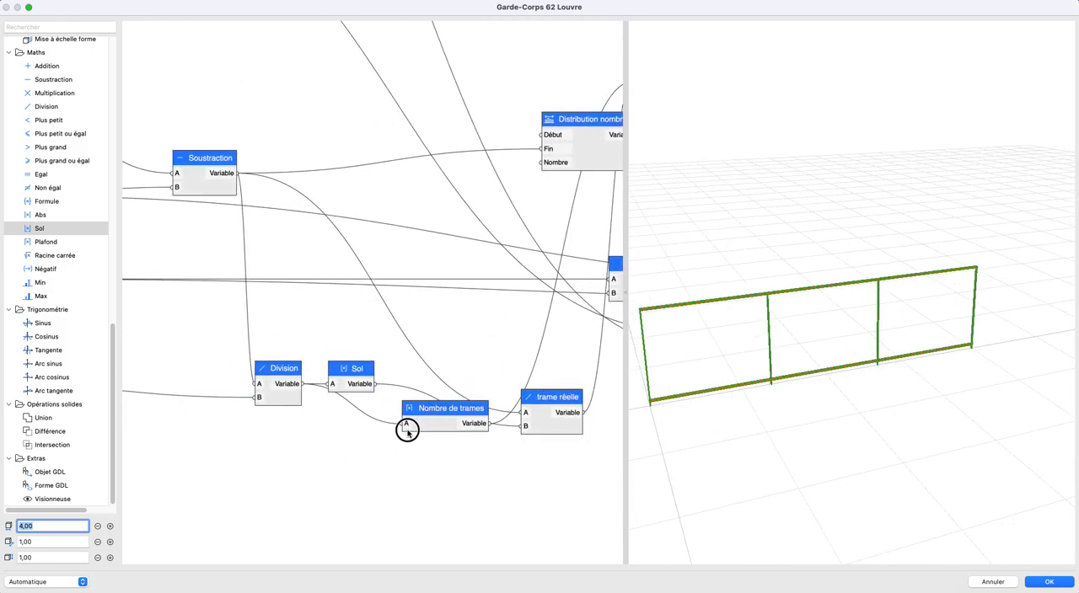
pyautogui.moveTo(397, 431); pyautogui.dragTo(373, 337)
pyautogui.moveTo(329, 367)
pyautogui.mouseDown()
pyautogui.moveTo(355, 388)
pyautogui.moveTo(335, 379)
pyautogui.mouseUp()
pyautogui.scroll(-2, 310, 435)
pyautogui.moveTo(311, 435); pyautogui.dragTo(439, 457, button='middle')
# - Test the post distribution by lengthening and shortening the guardrail, and return its length to 4,00
pyautogui.click(112, 525)
pyautogui.click(112, 525)
pyautogui.click(112, 525)
pyautogui.click(97, 527)
pyautogui.click(97, 527)
pyautogui.click(97, 527)
pyautogui.click(97, 527)
pyautogui.click(97, 526)
pyautogui.click(97, 527)
pyautogui.click(109, 527)
pyautogui.click(110, 527)
pyautogui.click(110, 527)
pyautogui.scroll(-2, 793, 462)
pyautogui.moveTo(793, 462); pyautogui.dragTo(859, 459, button='middle')
pyautogui.scroll(3, 847, 449)
# - Set the value of Poteaux trame souhaitée to 0,9
pyautogui.click(180, 429)
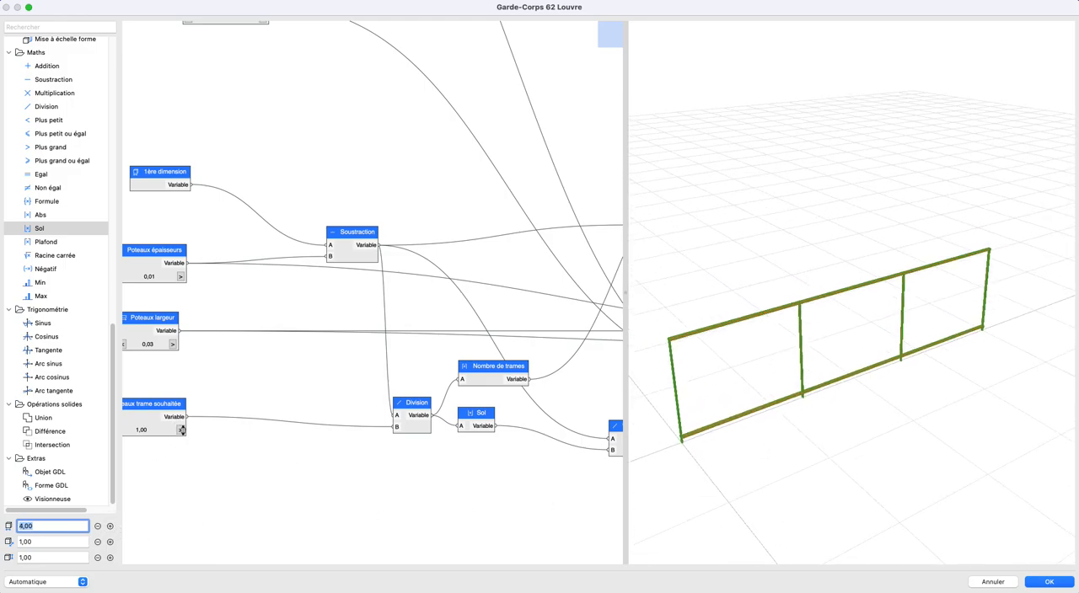
pyautogui.doubleClick(152, 425)
pyautogui.doubleClick(404, 270)
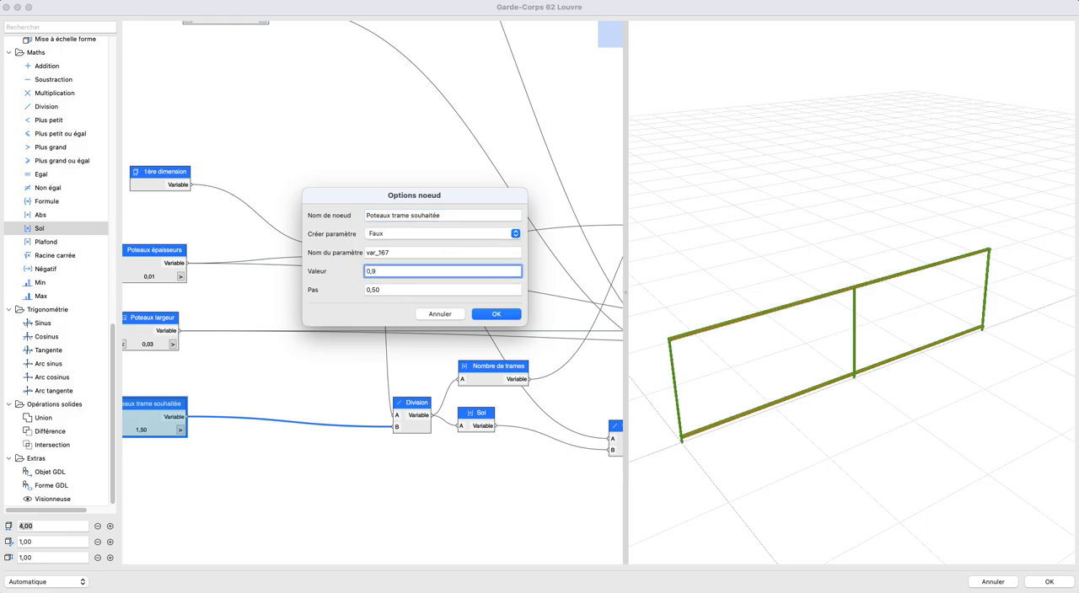
pyautogui.write('0,9')
pyautogui.press('Return')
# - Test the post distribution at guardrail lengths including 5,50 and 2,50, and set the length to 3,00
pyautogui.click(98, 527)
pyautogui.click(98, 527)
pyautogui.click(109, 527)
pyautogui.click(109, 527)
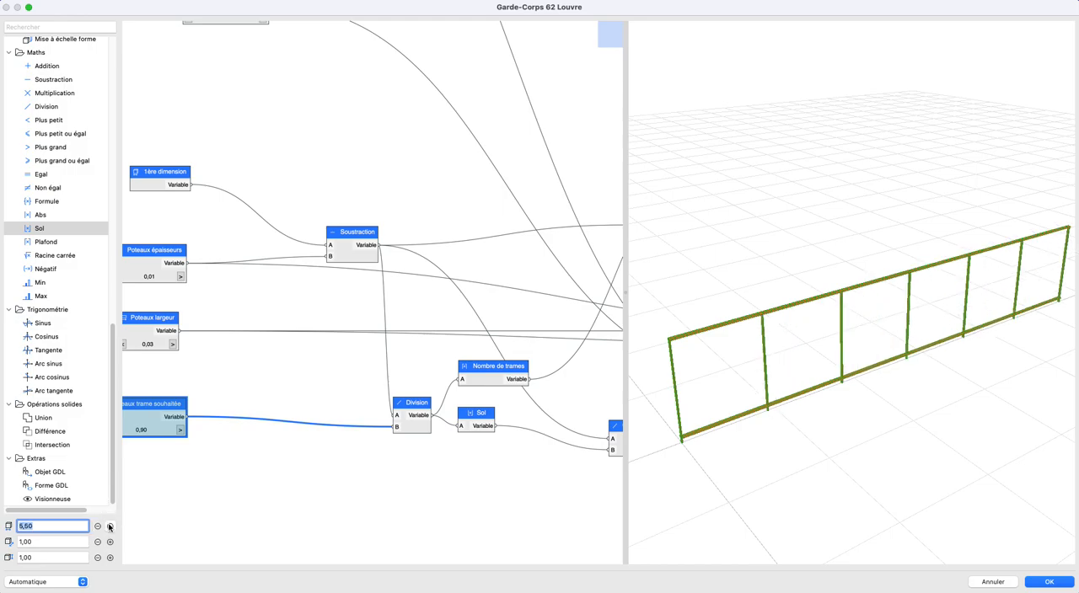
pyautogui.click(98, 526)
pyautogui.click(99, 526)
pyautogui.click(98, 526)
pyautogui.click(99, 526)
pyautogui.click(99, 525)
pyautogui.click(99, 526)
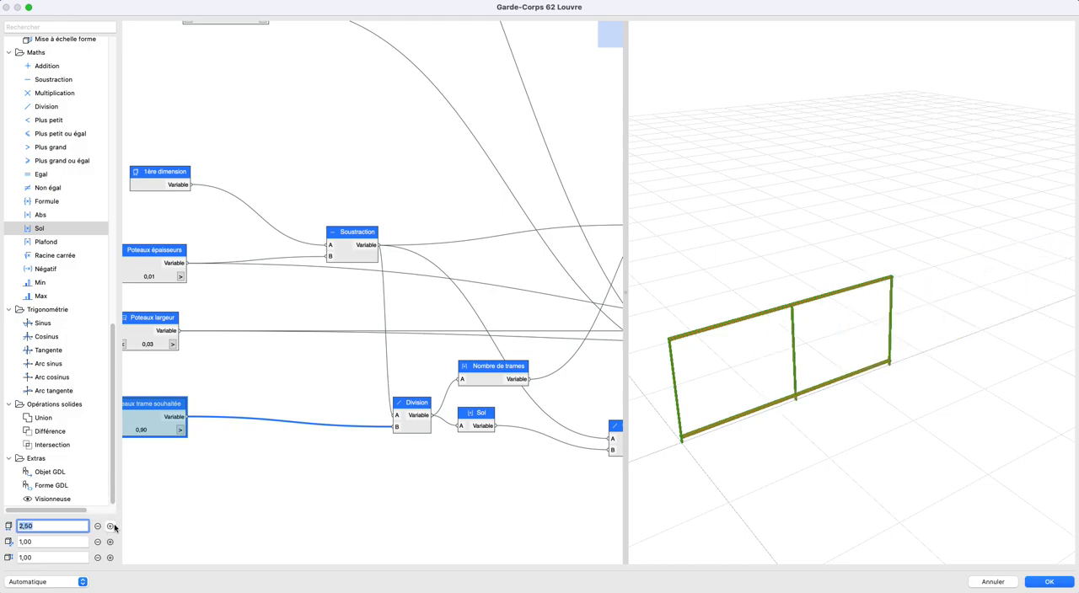
pyautogui.click(109, 527)
# - Rearrange the Nombre de trames, Sol and trame réelle nodes so that their connections are easy to read
pyautogui.hscroll(5, 489, 467)
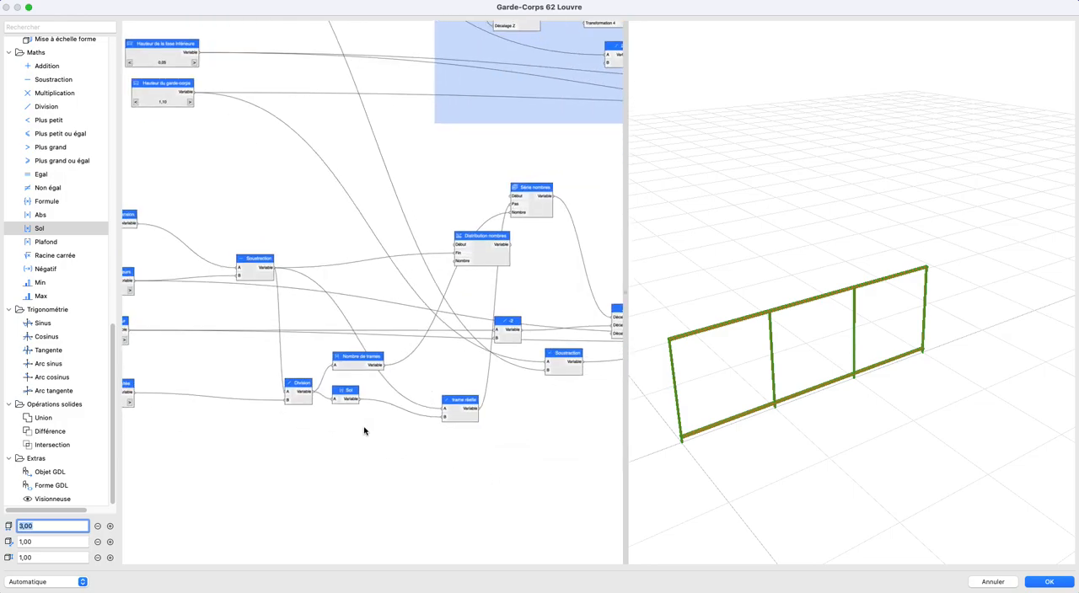
pyautogui.scroll(2, 394, 423)
pyautogui.moveTo(394, 423); pyautogui.dragTo(371, 432, button='middle')
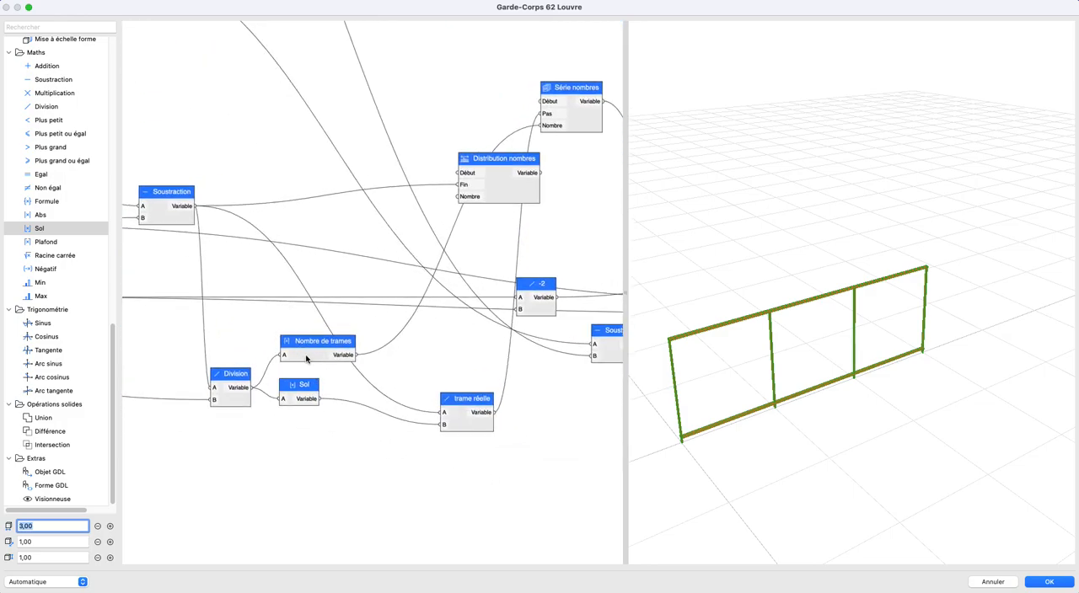
pyautogui.scroll(-2, 330, 378)
pyautogui.hscroll(2, 329, 379)
pyautogui.click(266, 382)
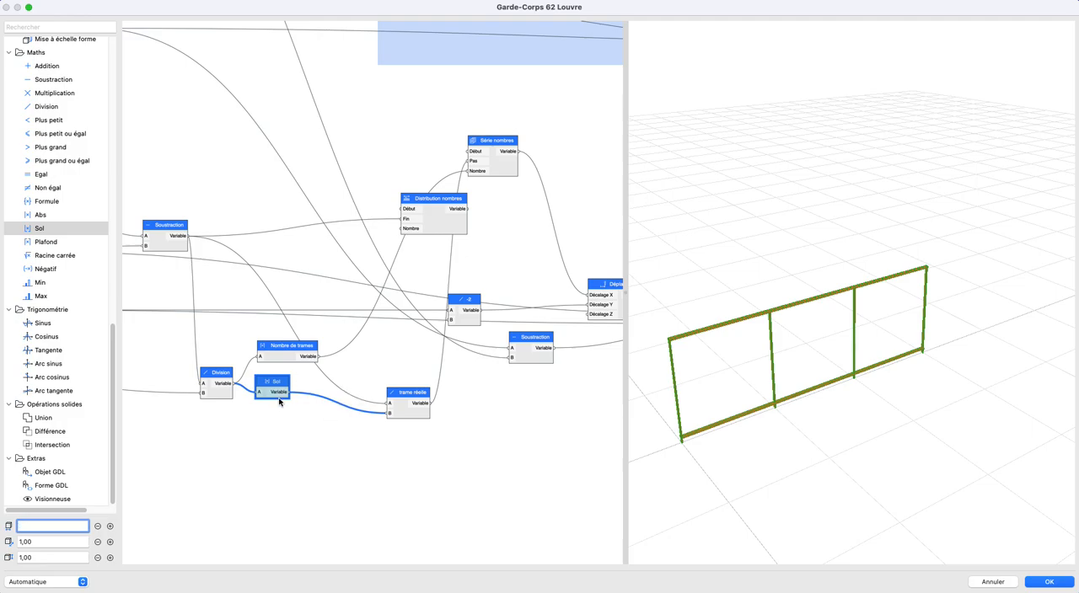
pyautogui.scroll(3, 345, 394)
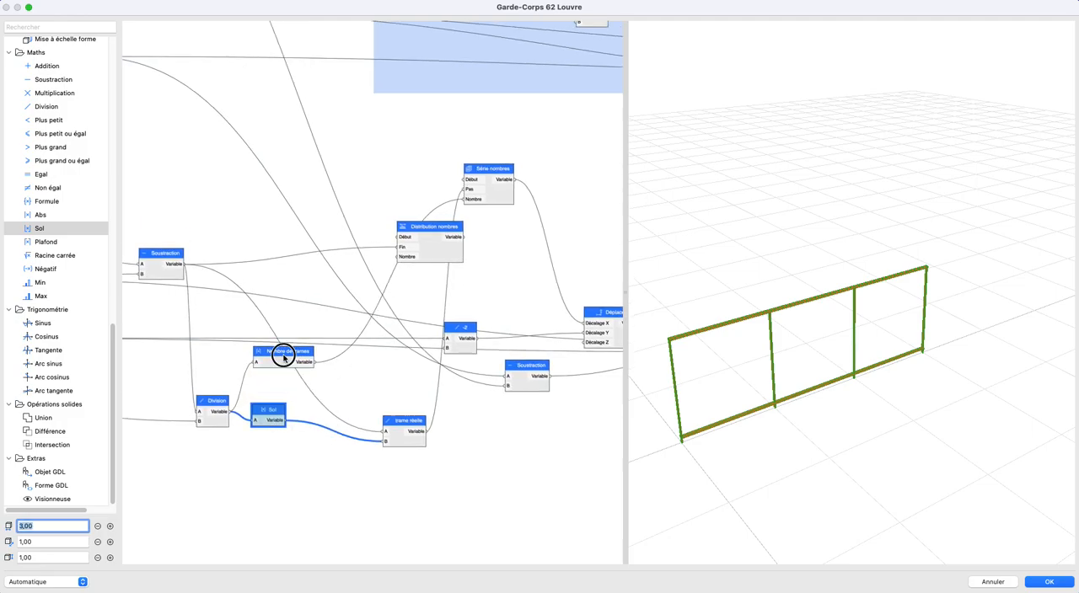
pyautogui.moveTo(274, 409); pyautogui.dragTo(289, 430)
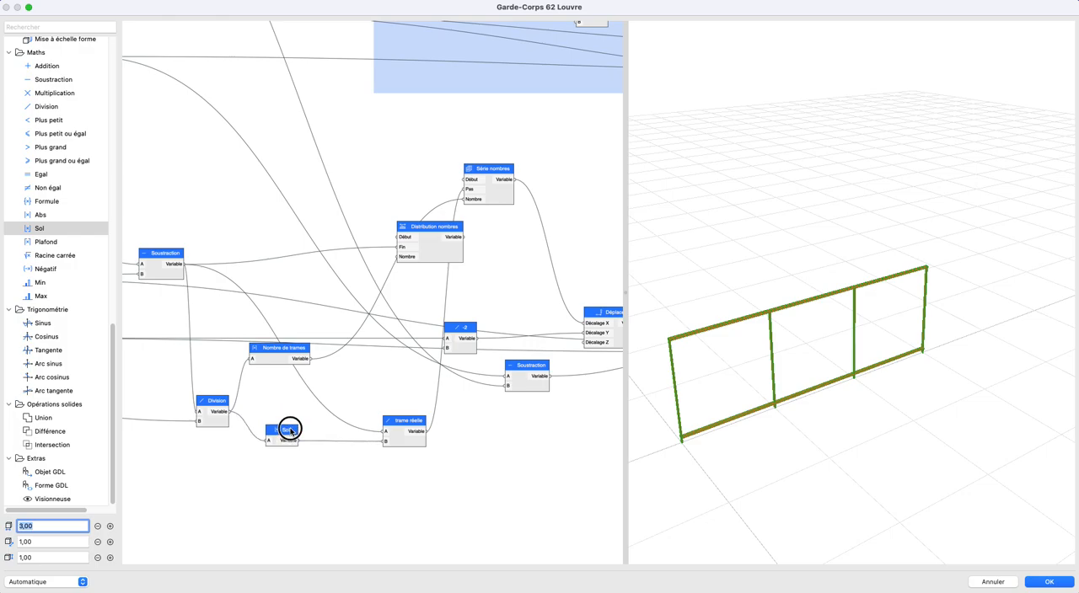
pyautogui.moveTo(408, 428); pyautogui.dragTo(388, 408)
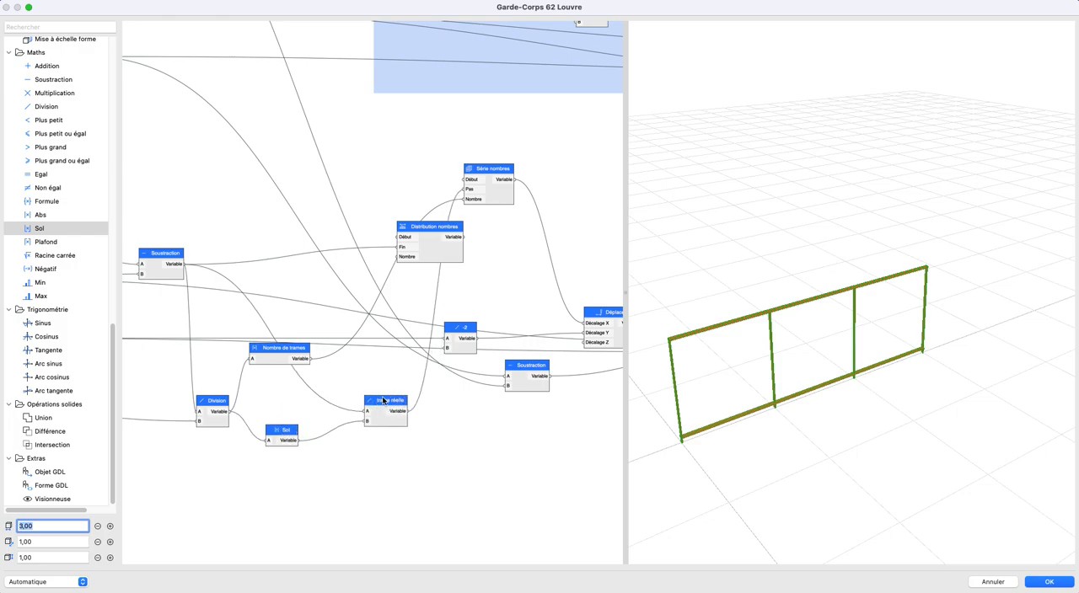
pyautogui.moveTo(278, 358); pyautogui.dragTo(273, 362)
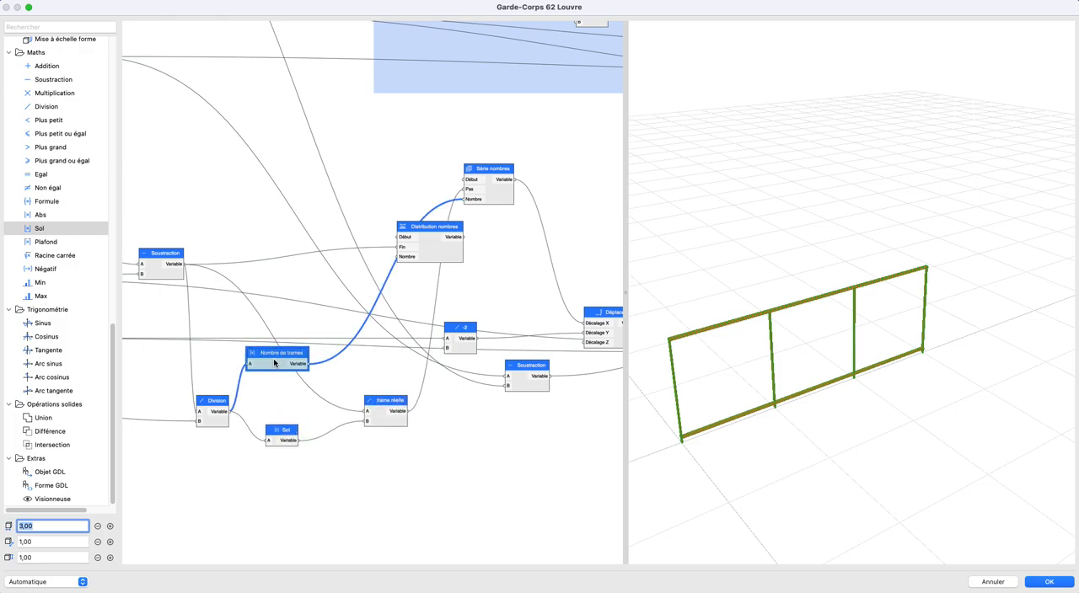
pyautogui.scroll(-2, 293, 379)
pyautogui.click(297, 415)
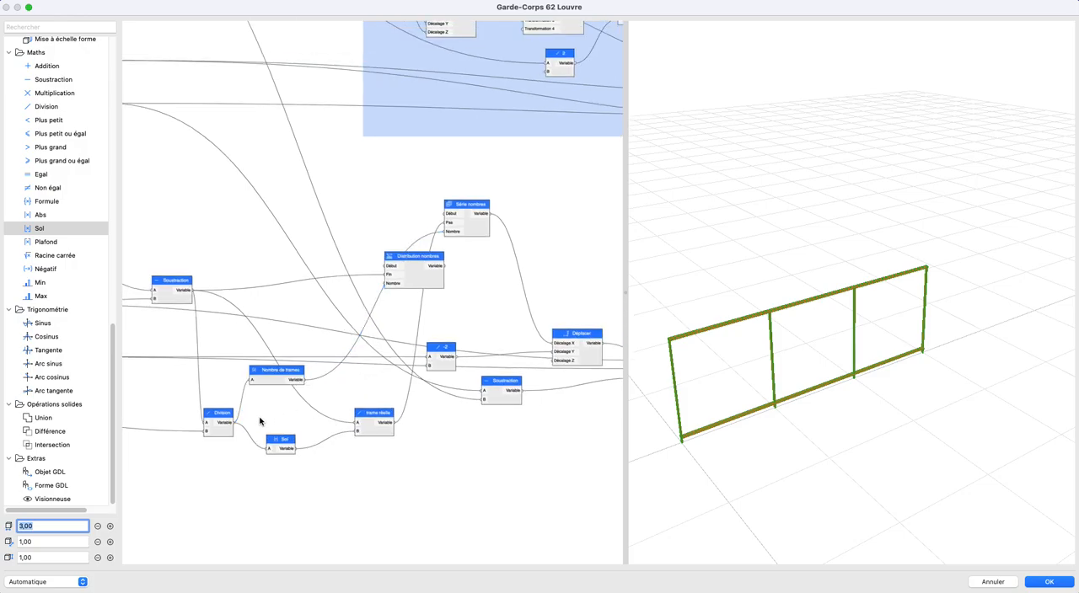
# - Feed both Nombre of Série nombres and B of trame réelle from Nombre de trames, and move Nombre de trames closer to Sol
pyautogui.moveTo(295, 448); pyautogui.dragTo(444, 232)
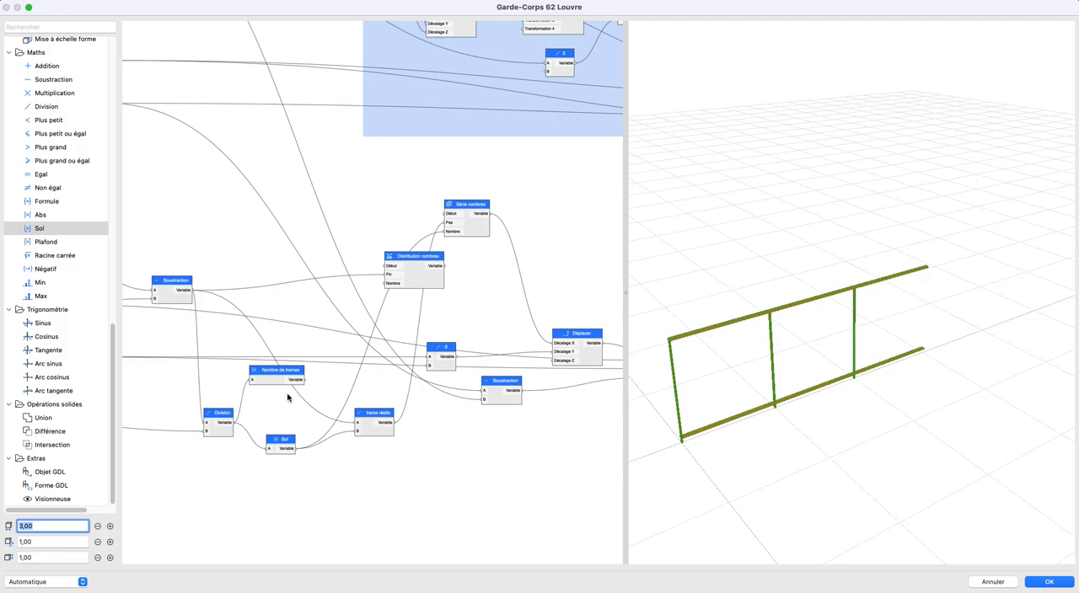
pyautogui.moveTo(304, 381); pyautogui.dragTo(444, 231)
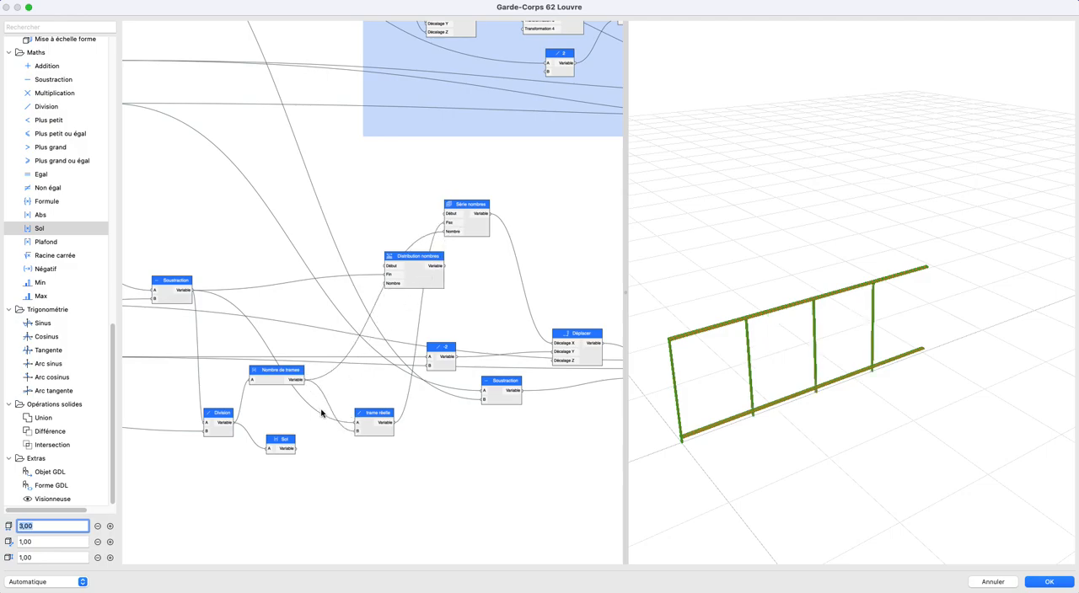
pyautogui.scroll(2, 331, 413)
pyautogui.moveTo(332, 412); pyautogui.dragTo(366, 424, button='middle')
pyautogui.moveTo(300, 387); pyautogui.dragTo(296, 425)
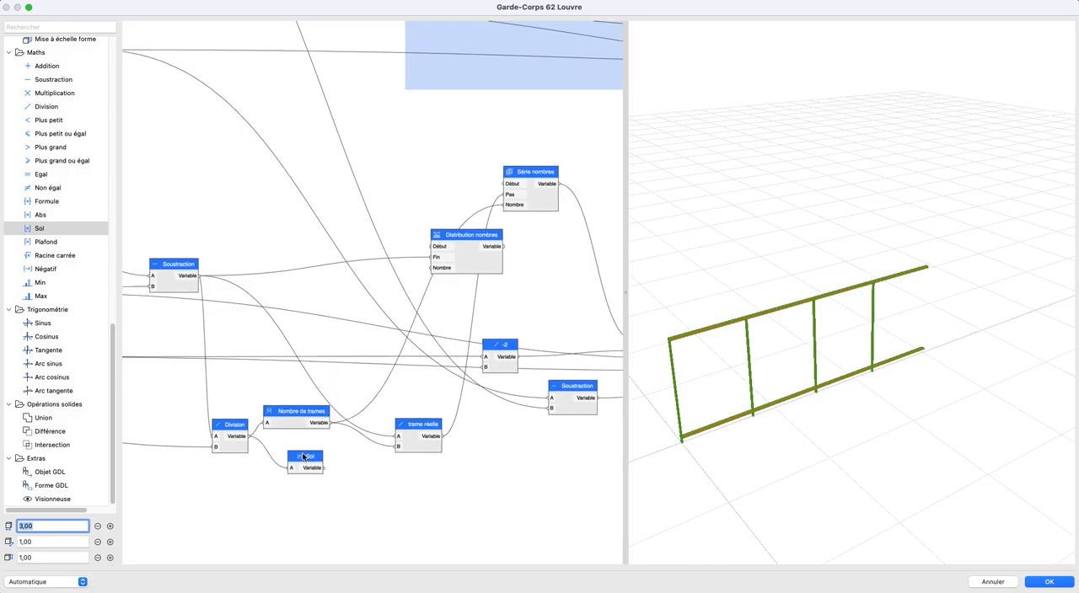
# - Delete the unused Sol node connected to Division
pyautogui.click(303, 457)
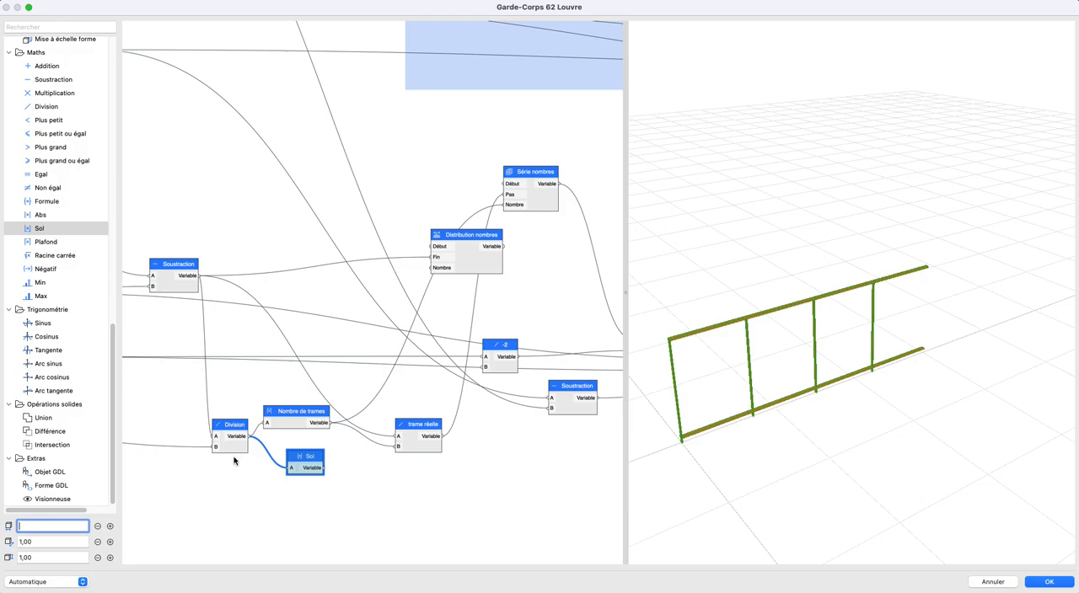
pyautogui.press('Escape')
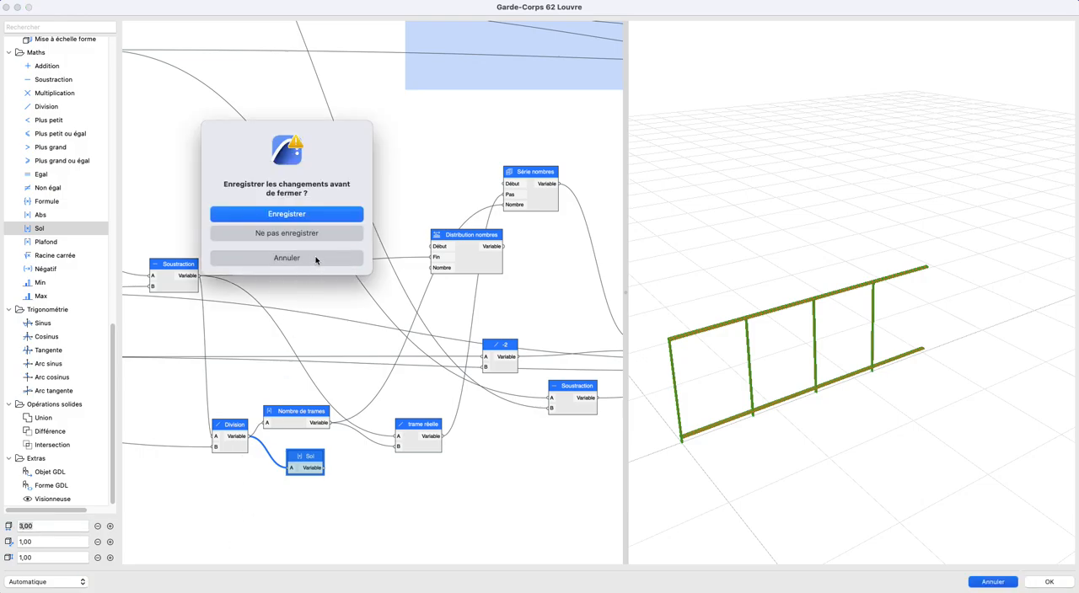
pyautogui.click(316, 262)
pyautogui.press('BackSpace')
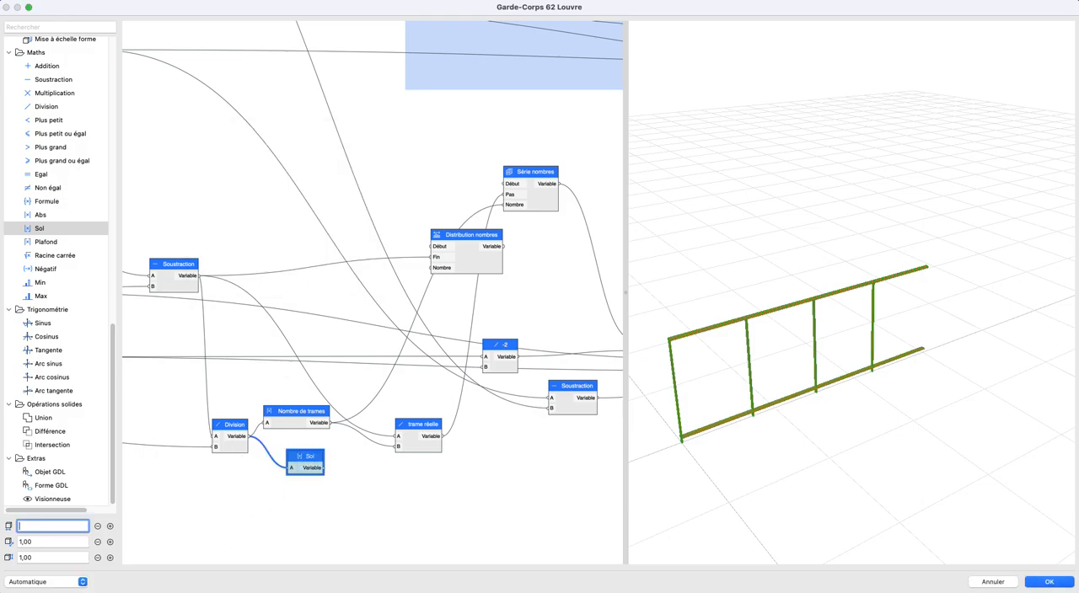
pyautogui.click(226, 494)
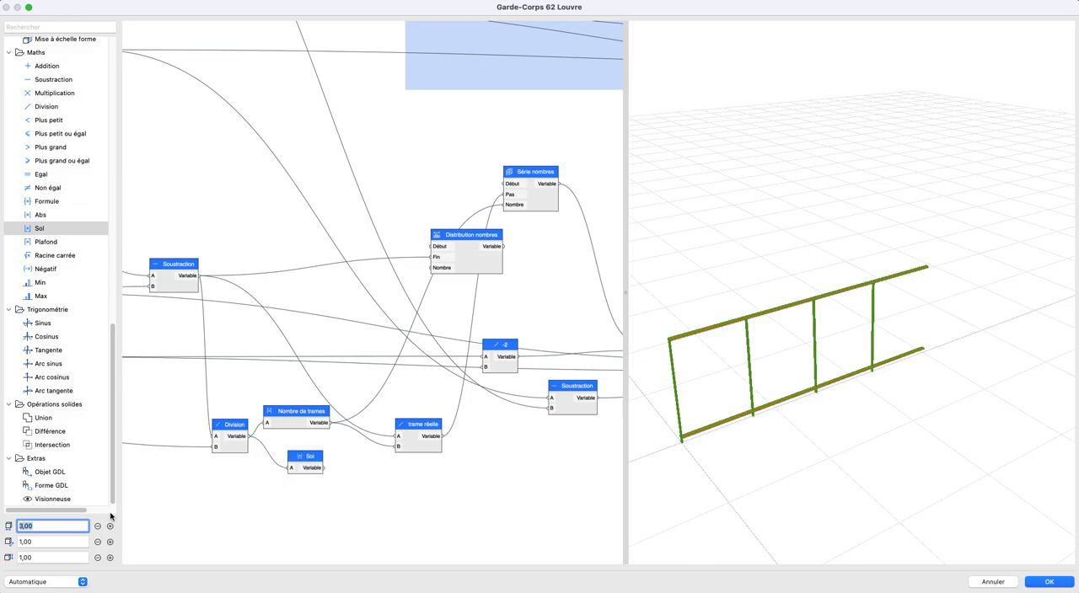
pyautogui.click(298, 469)
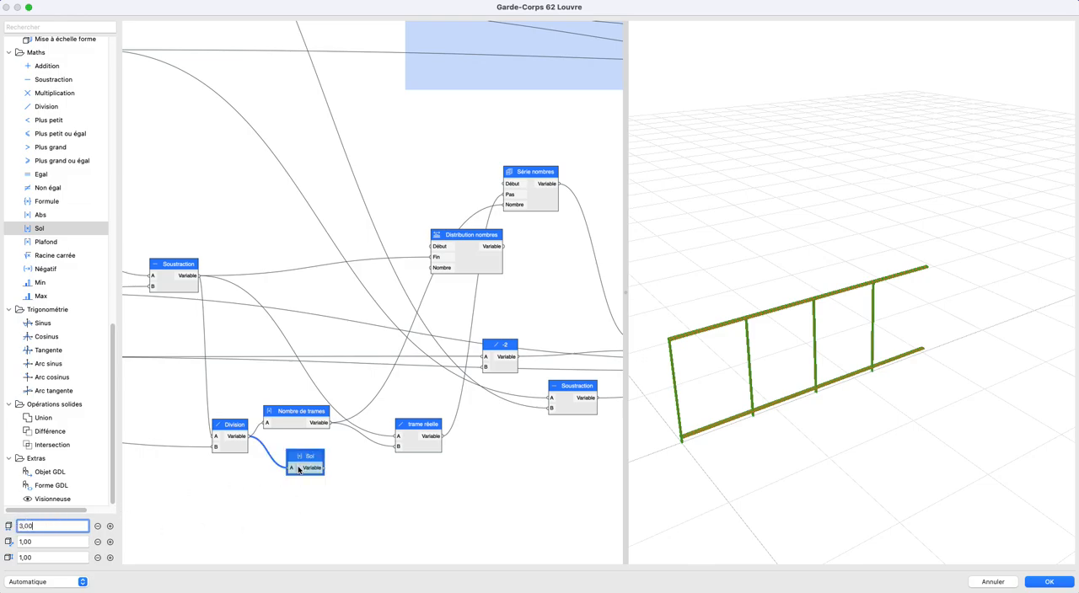
pyautogui.click(51, 530)
pyautogui.click(51, 539)
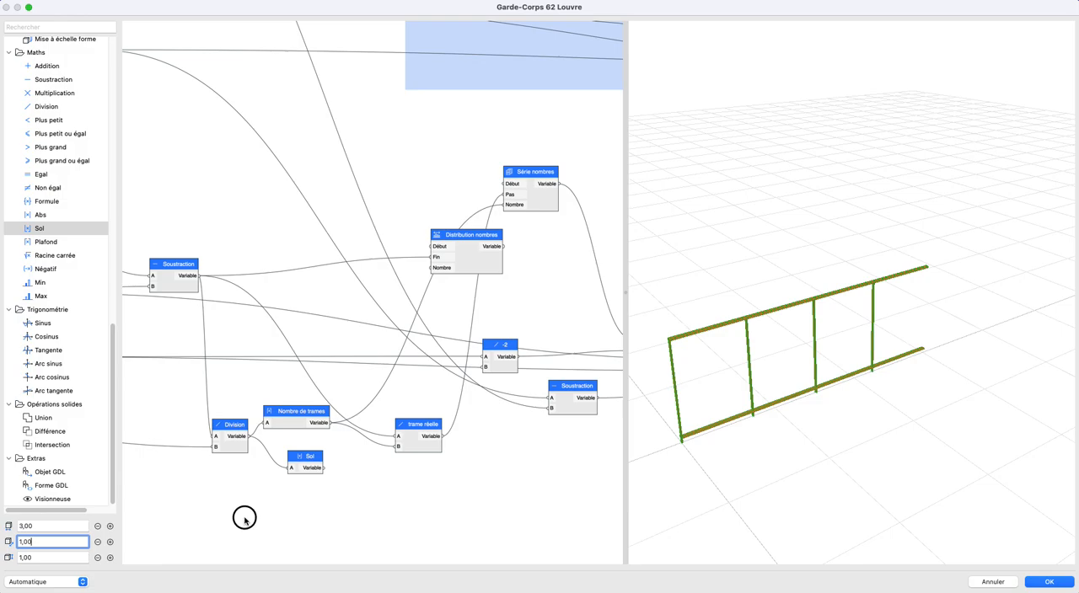
pyautogui.click(316, 460)
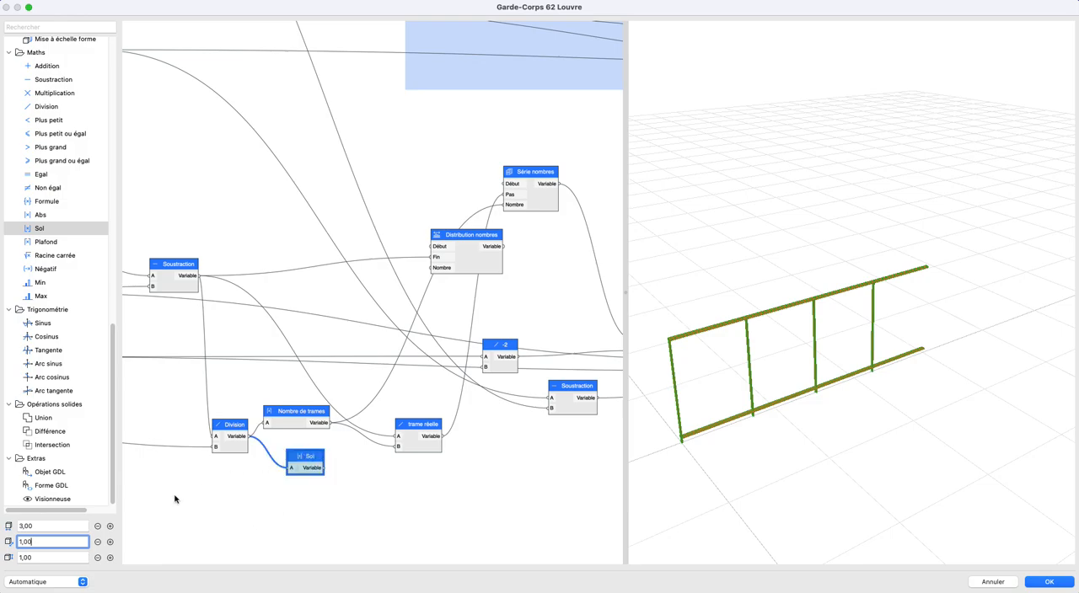
pyautogui.click(53, 557)
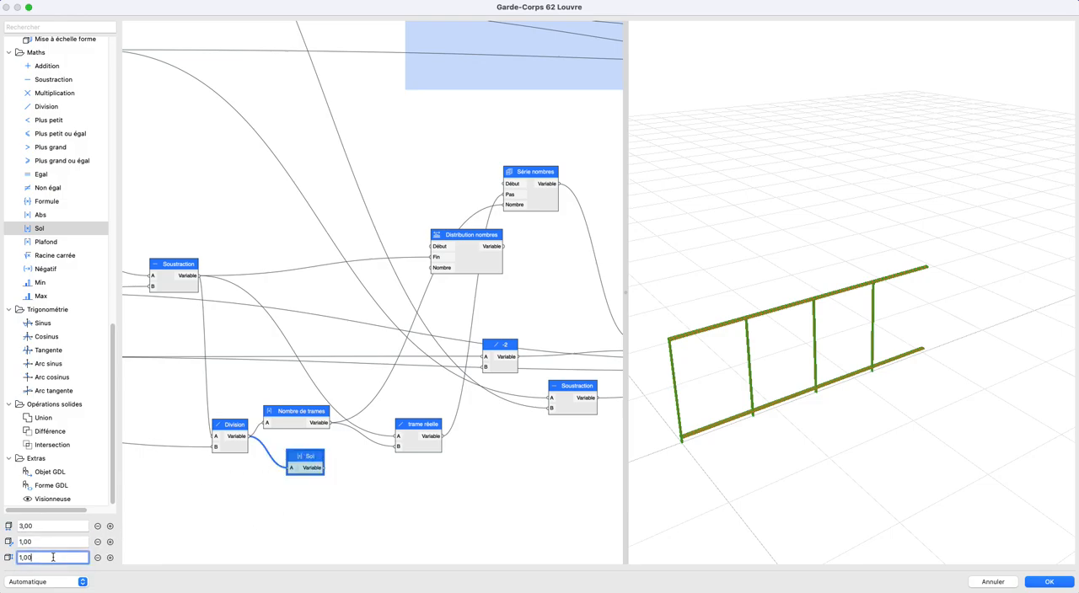
pyautogui.click(67, 487)
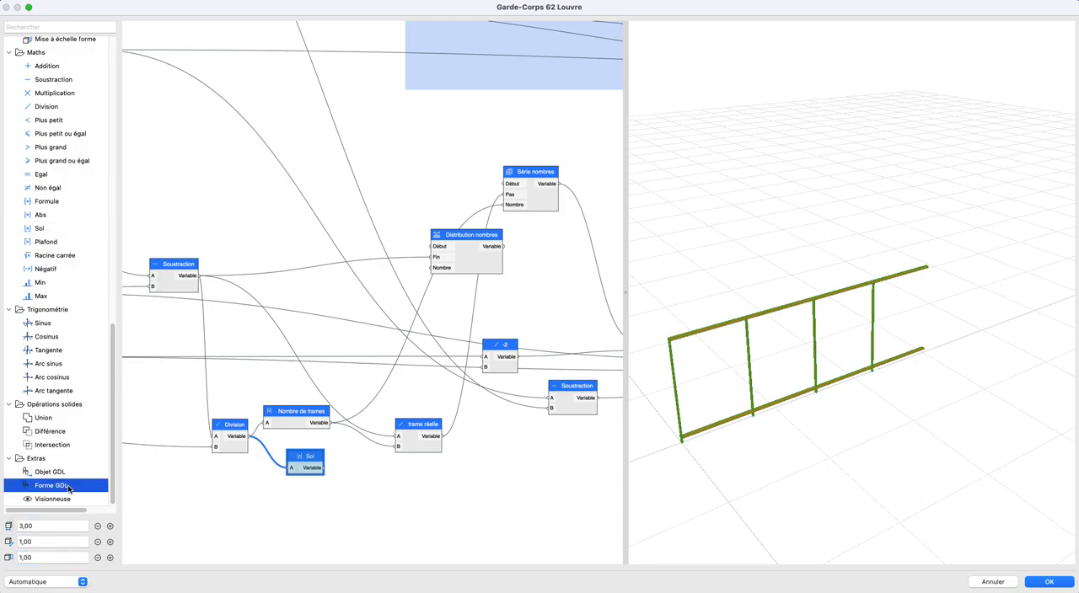
pyautogui.click(307, 462)
pyautogui.press('BackSpace')
# - Line up the Division, Nombre de trames and trame réelle nodes in a row
pyautogui.scroll(5, 313, 457)
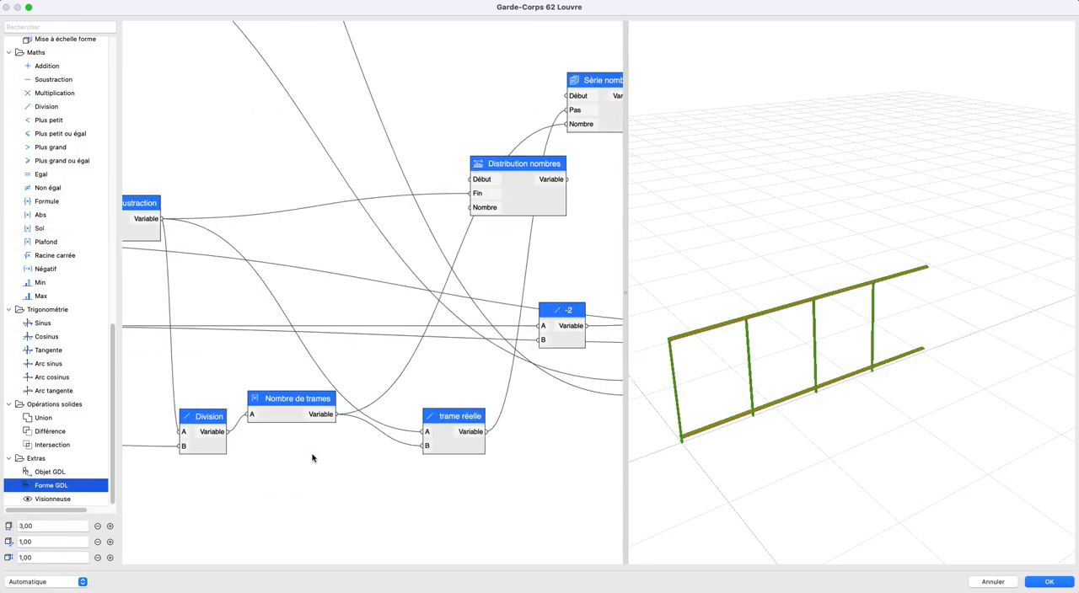
pyautogui.click(284, 411)
pyautogui.moveTo(284, 412); pyautogui.dragTo(297, 431)
pyautogui.scroll(-2, 297, 430)
pyautogui.click(226, 430)
pyautogui.scroll(-1, 236, 423)
pyautogui.moveTo(238, 423); pyautogui.dragTo(219, 429, button='middle')
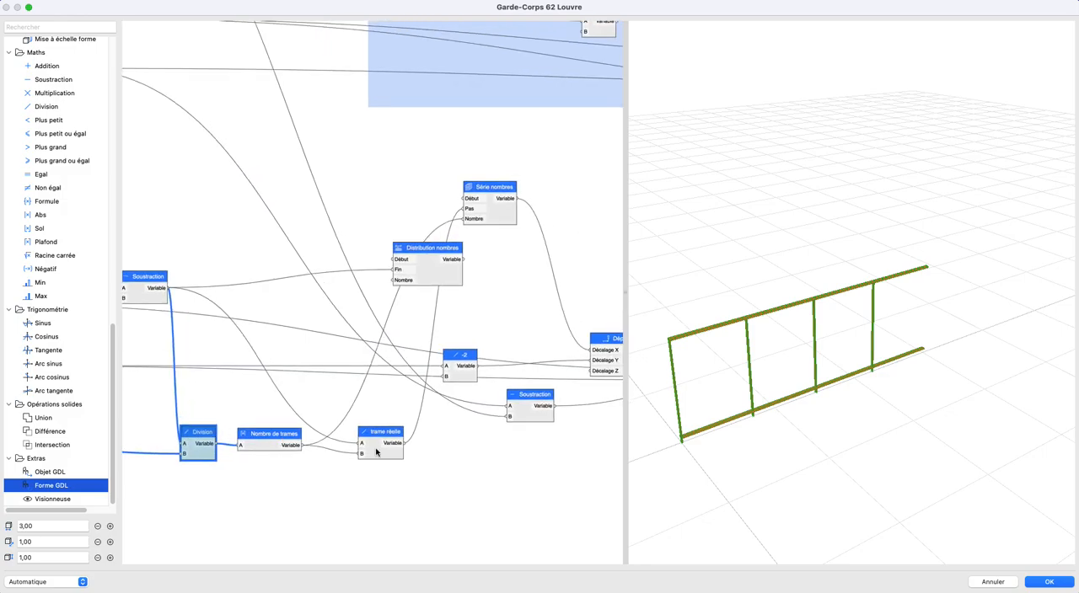
pyautogui.moveTo(388, 445); pyautogui.dragTo(346, 443, button='middle')
pyautogui.click(351, 433)
pyautogui.moveTo(352, 433); pyautogui.dragTo(374, 420)
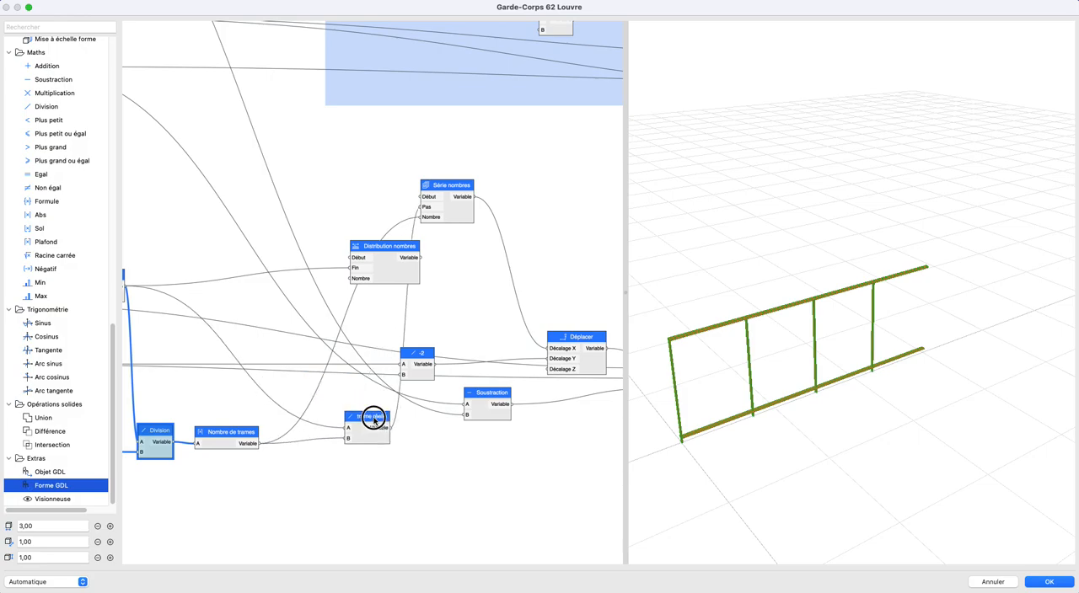
# - Add an Addition node after Nombre de trames, with Nombre de trames as its A input, and name it 1
pyautogui.scroll(2, 320, 433)
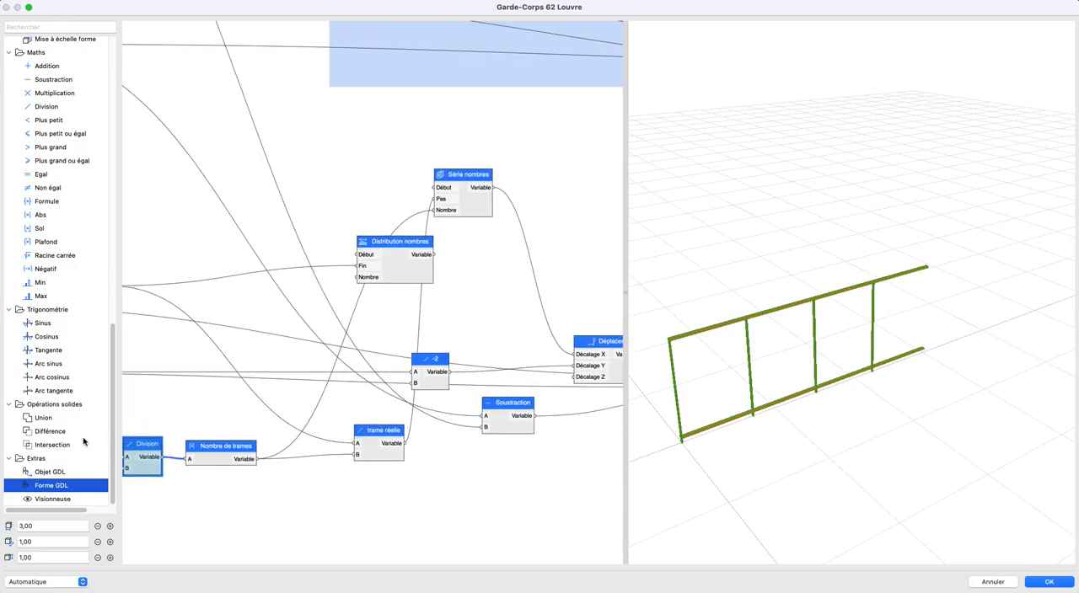
pyautogui.moveTo(47, 66); pyautogui.dragTo(286, 487)
pyautogui.doubleClick(324, 493)
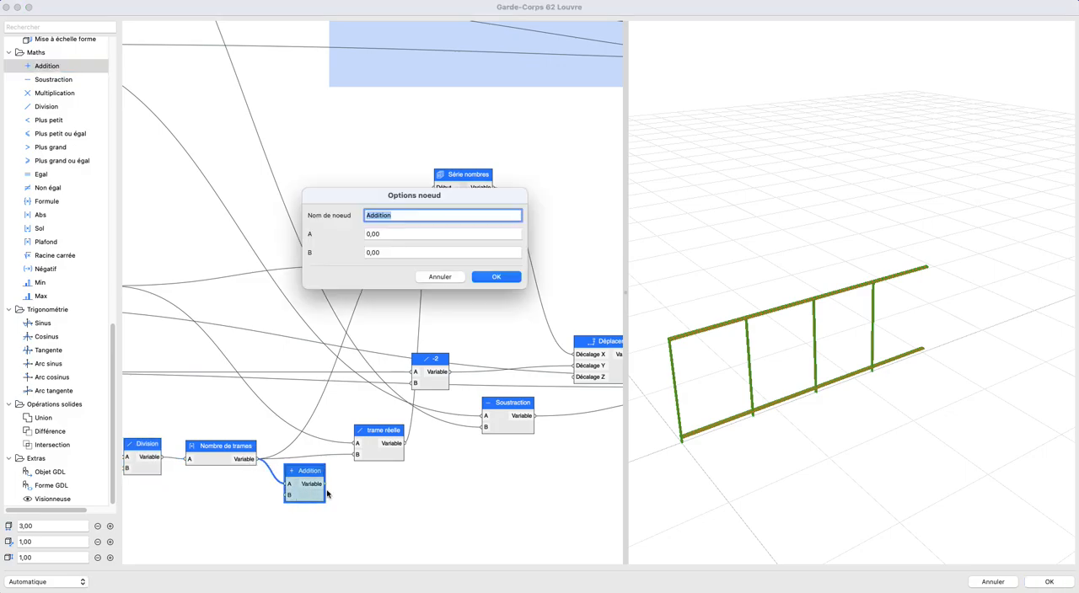
pyautogui.write('1')
pyautogui.click(434, 251)
pyautogui.press('Return')
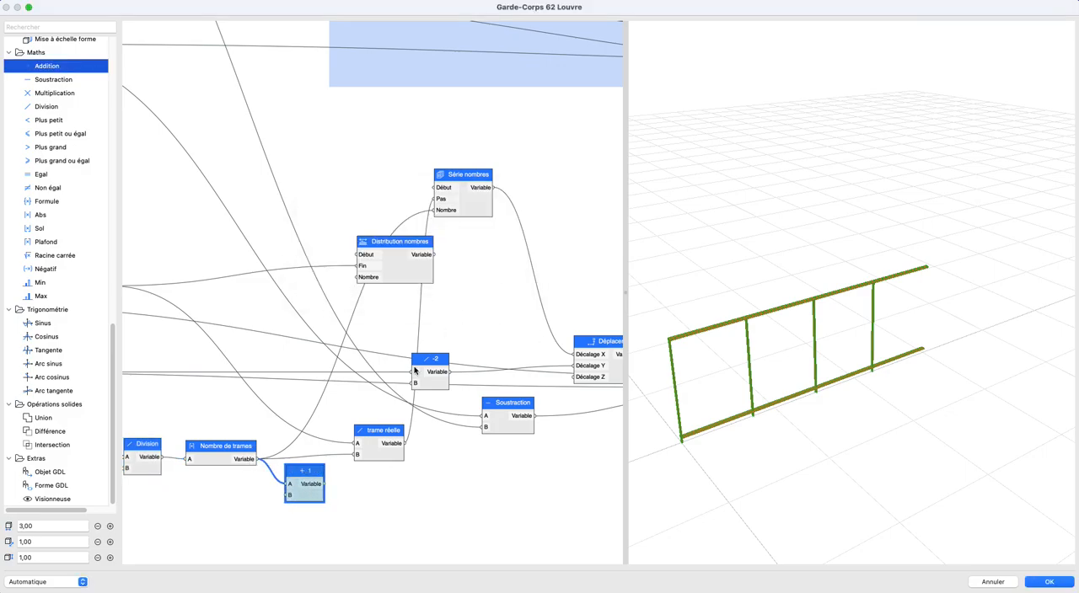
# - Feed Nombre of Série nombres from the + 1 Addition node and move that node up above trame réelle
pyautogui.moveTo(310, 472); pyautogui.dragTo(305, 469)
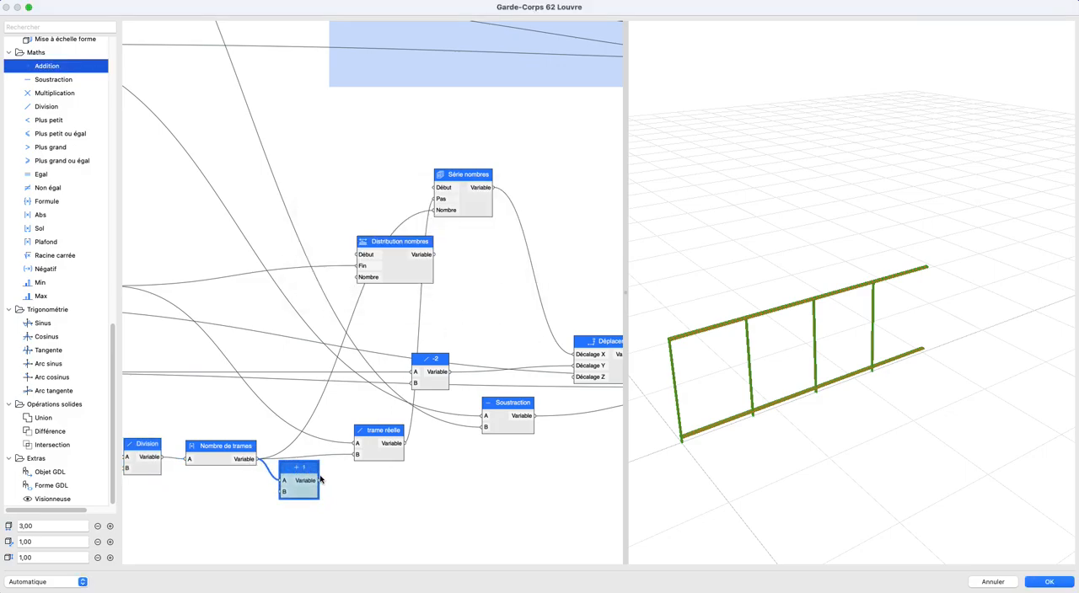
pyautogui.click(432, 211)
pyautogui.moveTo(300, 470); pyautogui.dragTo(309, 398)
pyautogui.scroll(-1, 309, 402)
pyautogui.moveTo(361, 403); pyautogui.dragTo(386, 400, button='middle')
pyautogui.hscroll(-5, 335, 489)
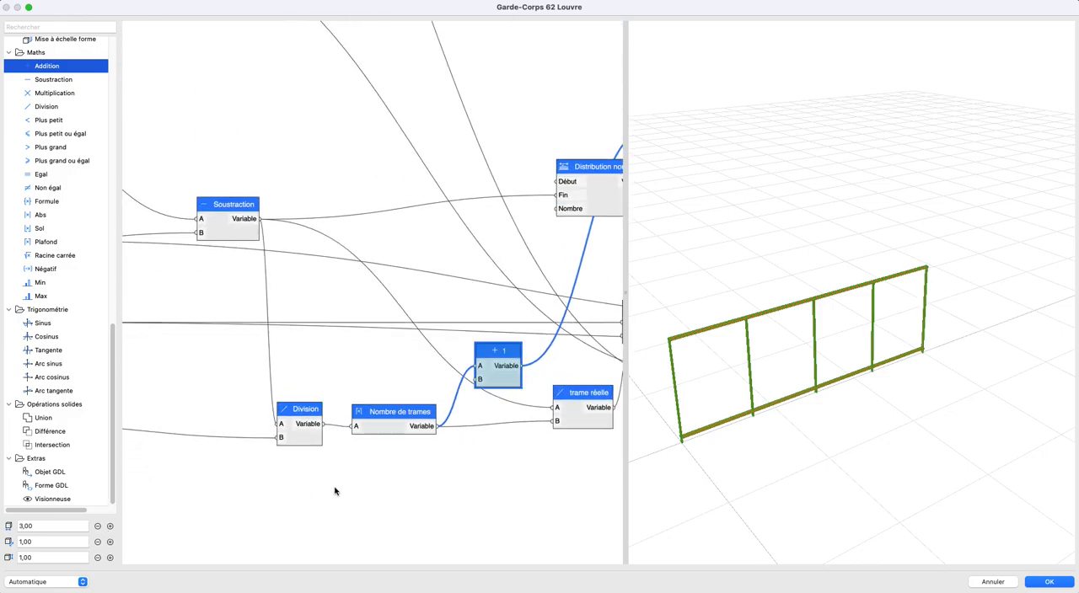
# - Set the first dimension to 4,00, edit the options of Poteaux trame souhaitée and set its value to 1,00
pyautogui.click(109, 526)
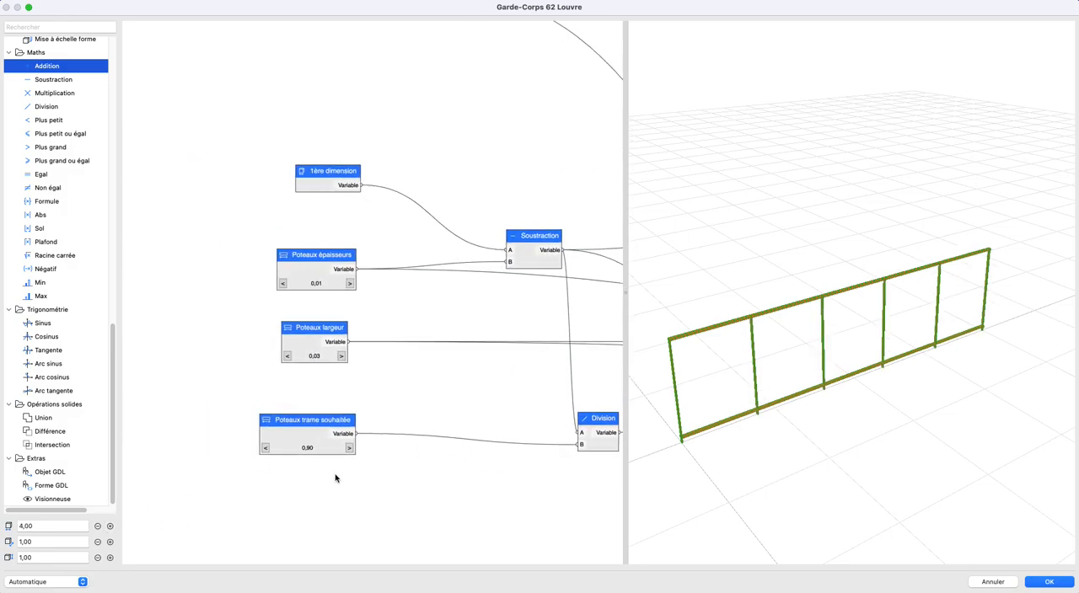
pyautogui.doubleClick(310, 436)
pyautogui.click(408, 290)
pyautogui.write('0,01')
pyautogui.press('Return')
pyautogui.click(349, 448)
pyautogui.click(348, 447)
pyautogui.click(348, 448)
pyautogui.click(348, 447)
pyautogui.click(348, 447)
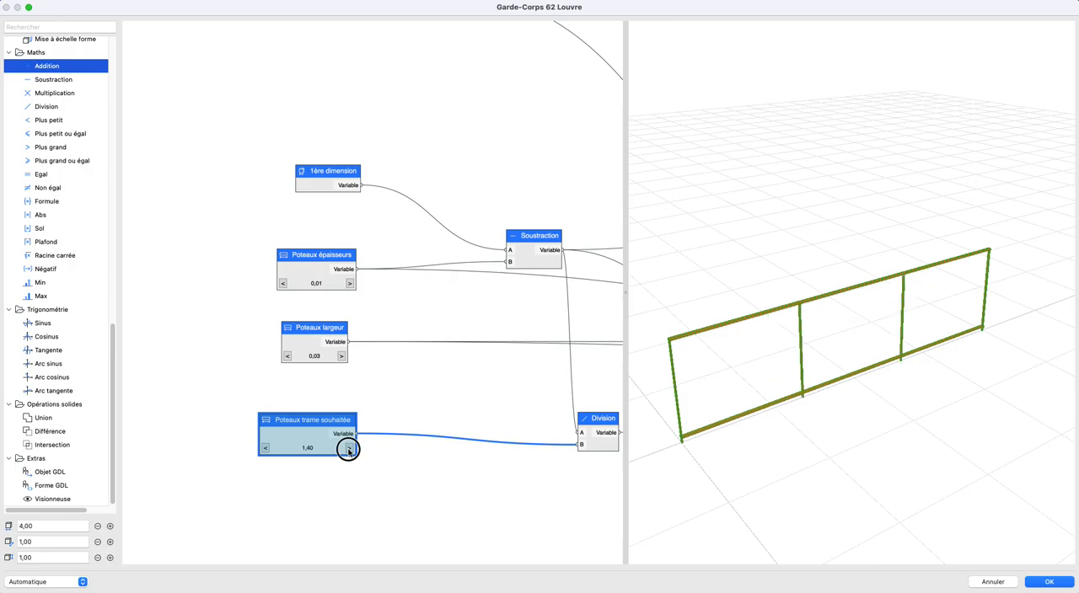
pyautogui.click(264, 449)
pyautogui.click(264, 448)
pyautogui.click(264, 448)
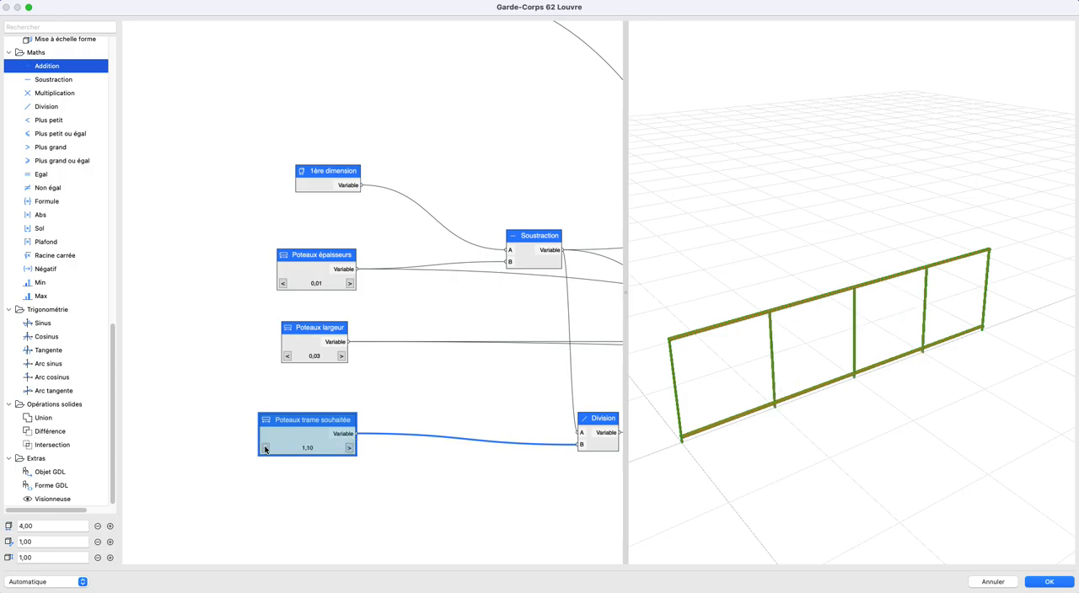
pyautogui.click(237, 389)
# - Move Série nombres down beside Déplacer and delete the unused Distribution nombres node
pyautogui.scroll(-3, 382, 367)
pyautogui.moveTo(586, 371); pyautogui.dragTo(297, 357, button='middle')
pyautogui.moveTo(212, 280); pyautogui.dragTo(197, 285)
pyautogui.moveTo(430, 318); pyautogui.dragTo(299, 329, button='middle')
pyautogui.scroll(-1, 413, 330)
pyautogui.hscroll(5, 322, 334)
pyautogui.moveTo(322, 406); pyautogui.dragTo(378, 394, button='middle')
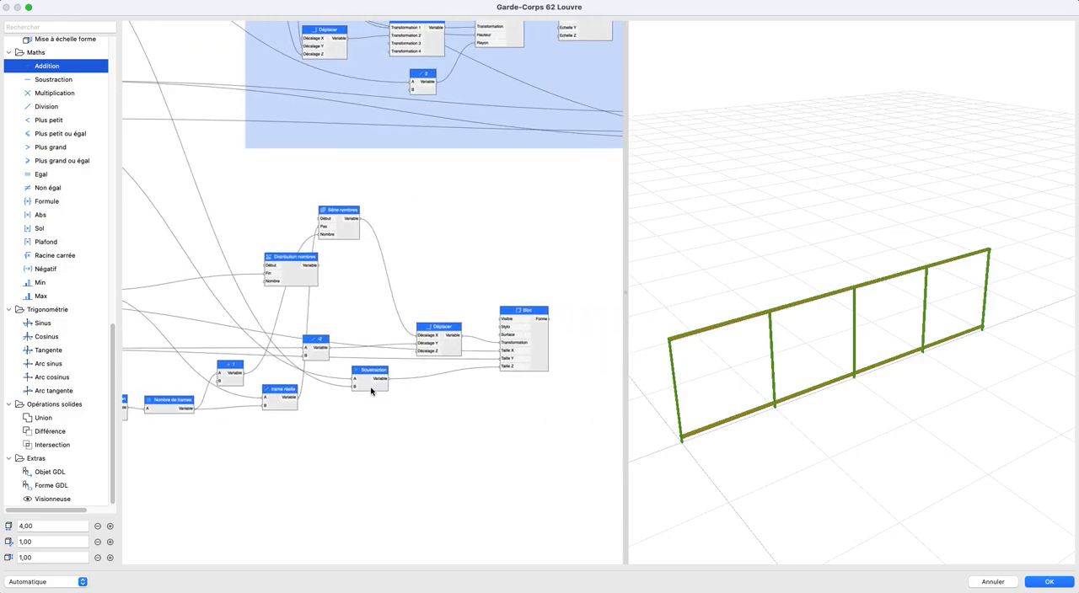
pyautogui.hscroll(-5, 345, 350)
pyautogui.moveTo(445, 258); pyautogui.dragTo(470, 347)
pyautogui.click(396, 302)
pyautogui.press('Delete')
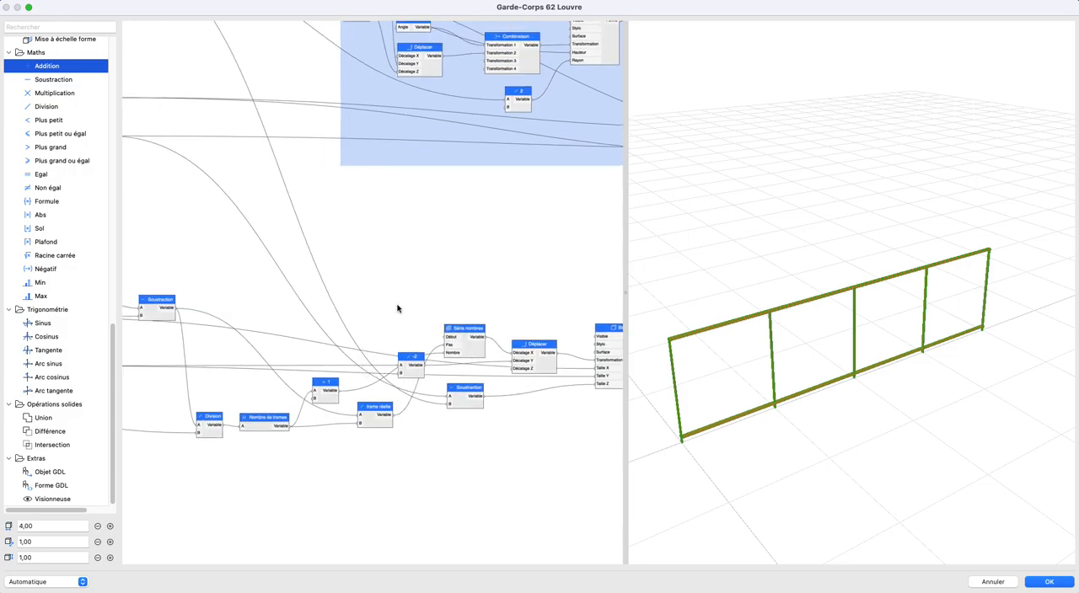
# - Move the Bloc node slightly and rename it Poteaux
pyautogui.hscroll(5, 498, 397)
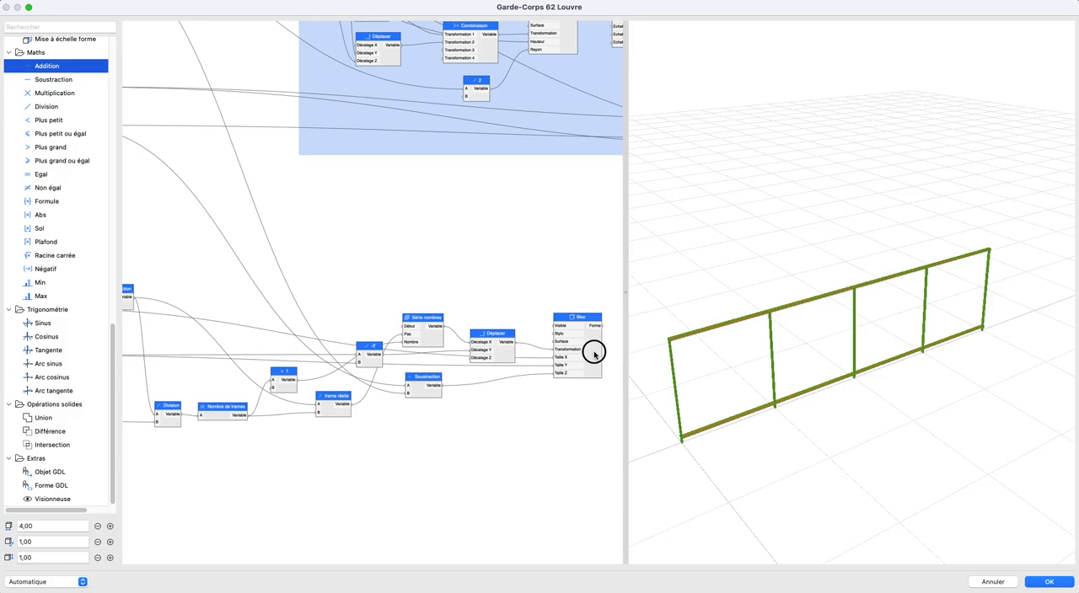
pyautogui.moveTo(593, 354); pyautogui.dragTo(590, 351)
pyautogui.doubleClick(577, 313)
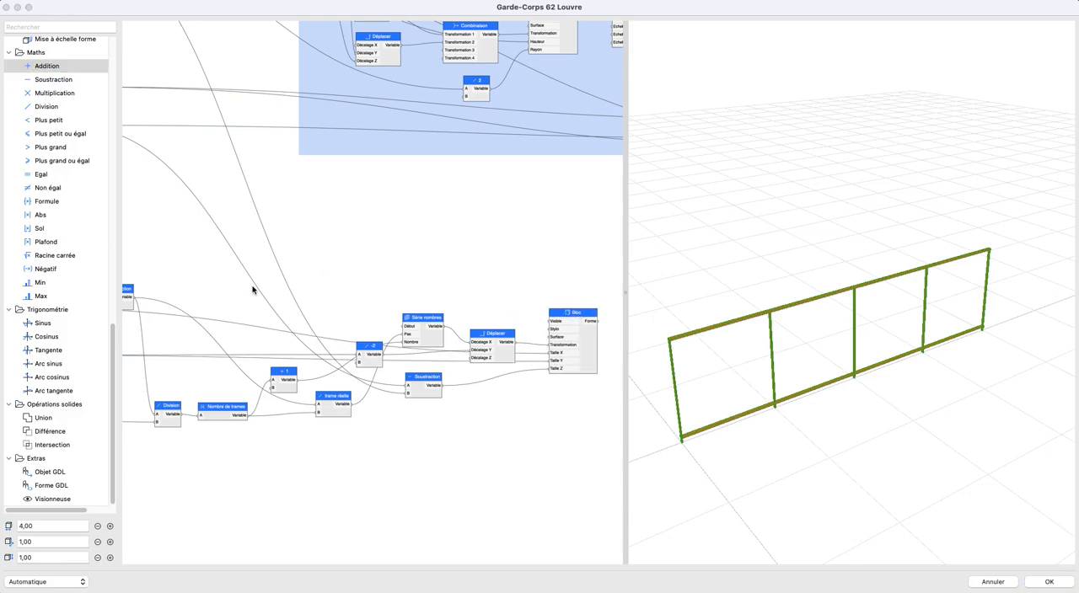
pyautogui.doubleClick(574, 313)
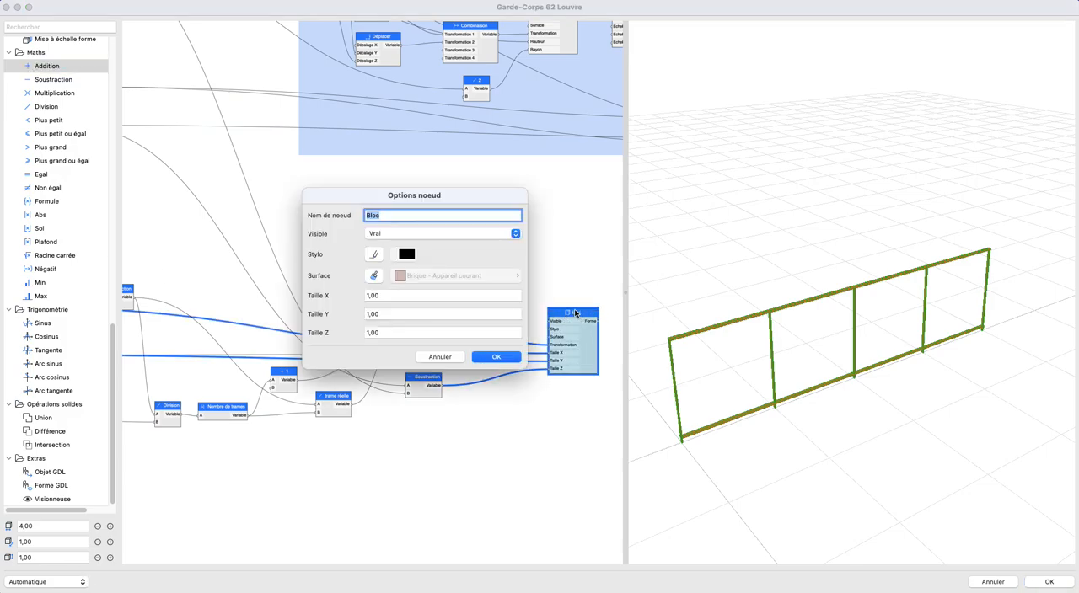
pyautogui.press('Return')
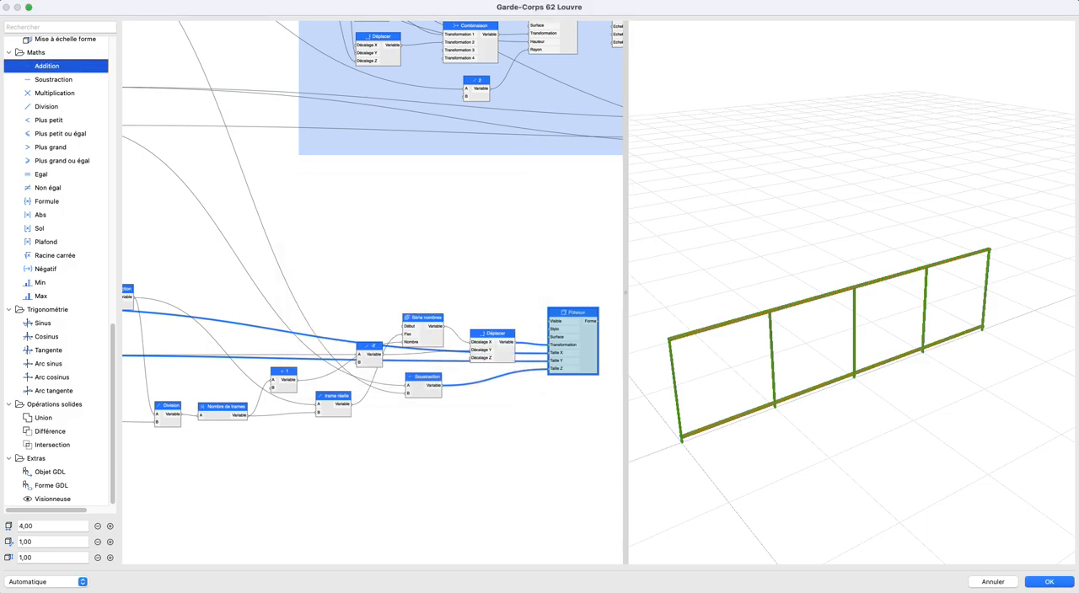
pyautogui.click(435, 273)
# - Move the trame réelle node above the -2 division node, beside Série nombres
pyautogui.scroll(2, 489, 363)
pyautogui.moveTo(489, 364); pyautogui.dragTo(516, 369, button='middle')
pyautogui.moveTo(534, 363); pyautogui.dragTo(552, 351)
pyautogui.moveTo(448, 336); pyautogui.dragTo(466, 340)
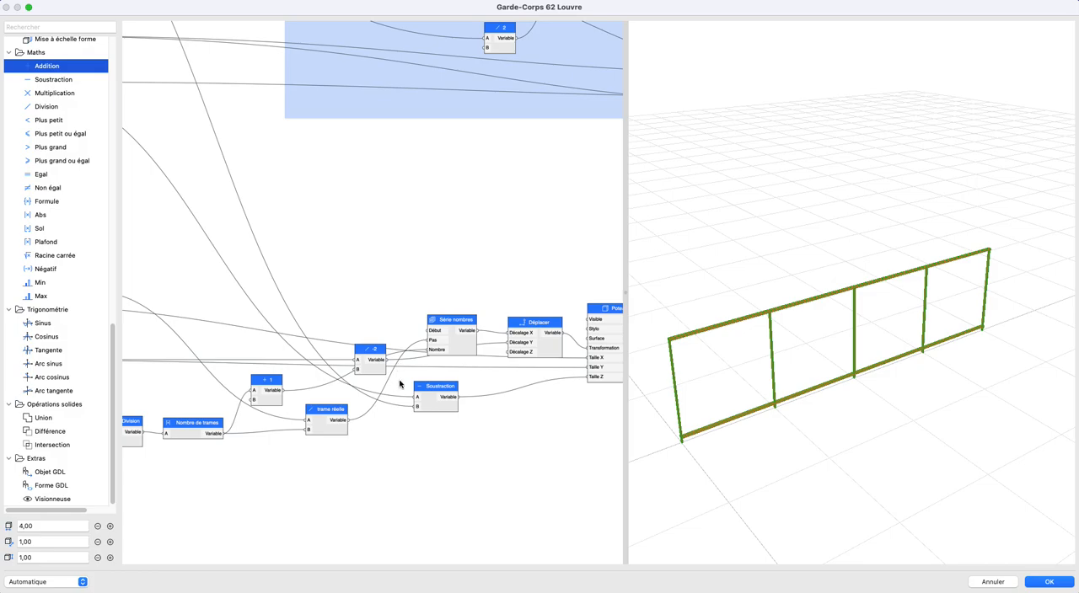
pyautogui.hscroll(-2, 371, 418)
pyautogui.moveTo(369, 421); pyautogui.dragTo(406, 333)
pyautogui.hscroll(-5, 405, 333)
pyautogui.moveTo(241, 313); pyautogui.dragTo(274, 334)
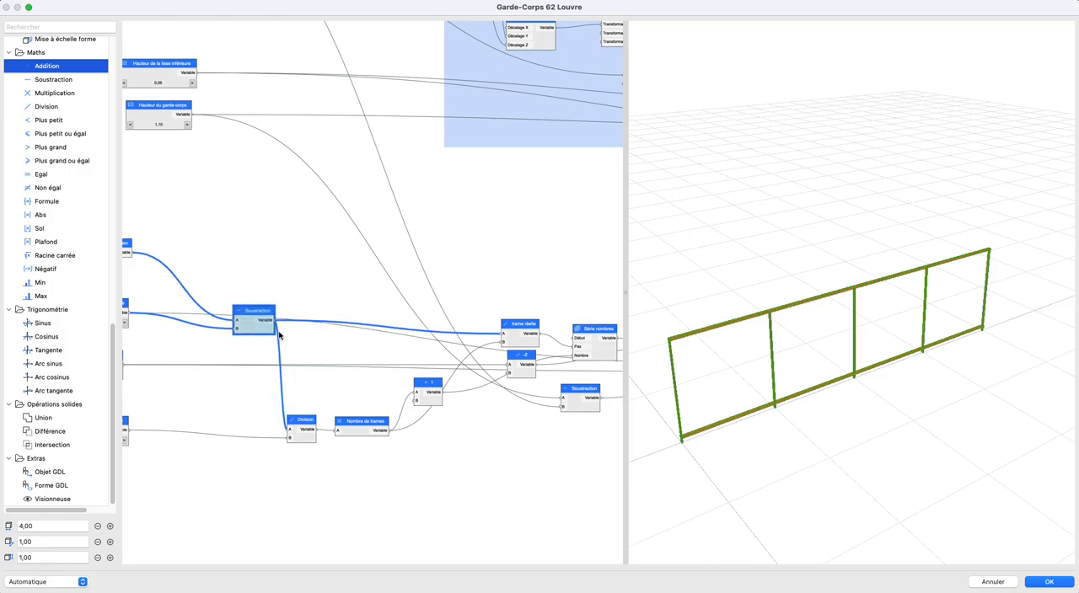
pyautogui.hscroll(-3, 274, 334)
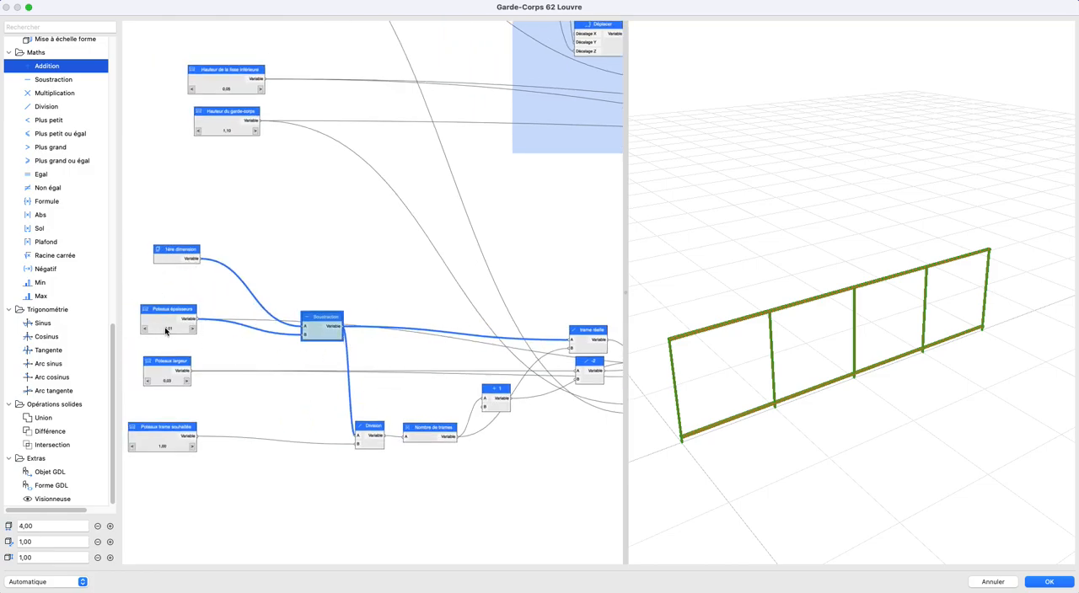
# - Place the + 1 node beneath the -2 node and move Nombre de trames up in front of it
pyautogui.hscroll(3, 203, 331)
pyautogui.moveTo(430, 412); pyautogui.dragTo(482, 415)
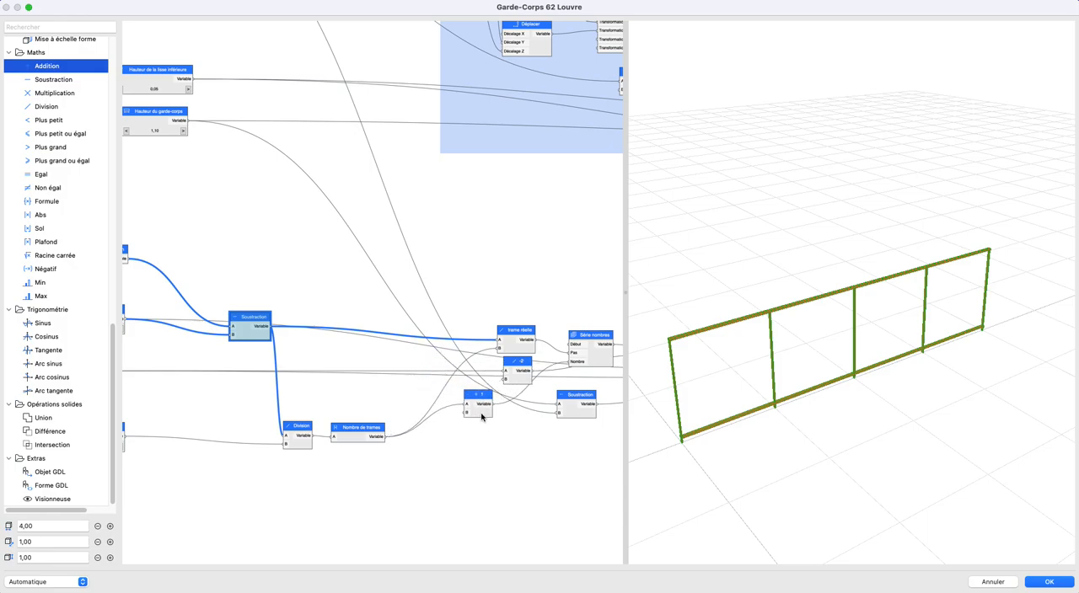
pyautogui.moveTo(493, 417); pyautogui.dragTo(515, 415)
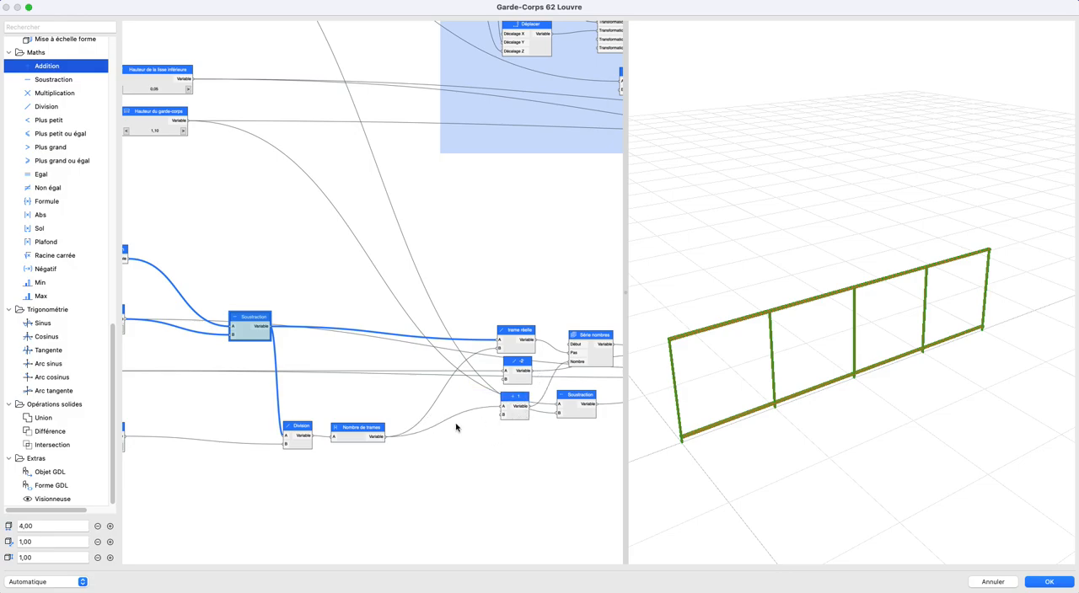
pyautogui.moveTo(349, 435); pyautogui.dragTo(397, 391)
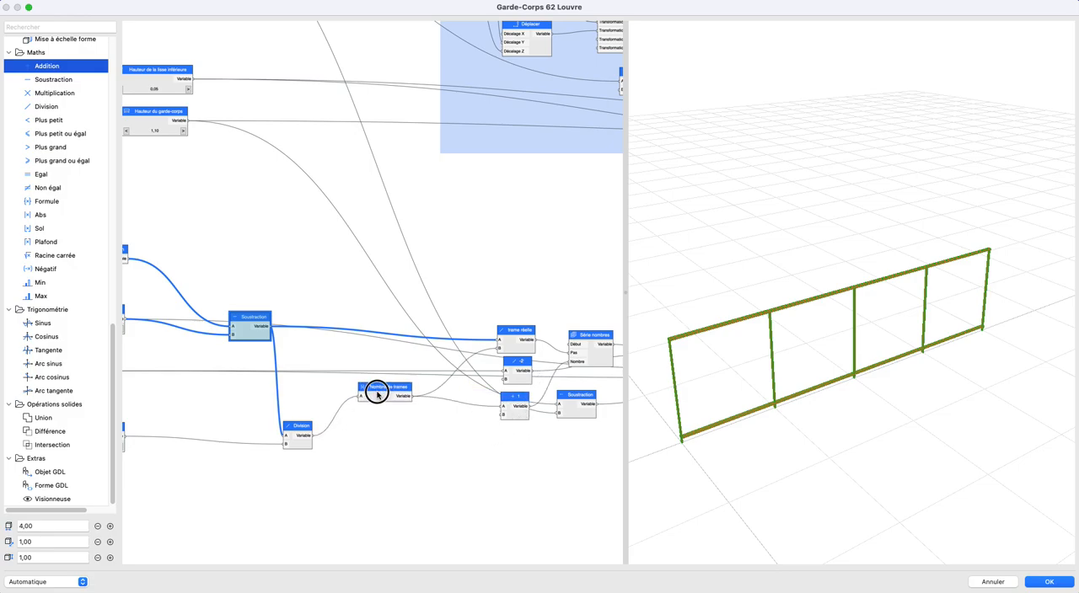
# - Shift trame réelle and Série nombres away from Déplacer and place the -2 node directly in front of Déplacer
pyautogui.scroll(3, 530, 383)
pyautogui.click(526, 381)
pyautogui.moveTo(548, 384); pyautogui.dragTo(482, 360, button='middle')
pyautogui.scroll(-3, 476, 382)
pyautogui.scroll(2, 403, 352)
pyautogui.moveTo(403, 352); pyautogui.dragTo(438, 348, button='middle')
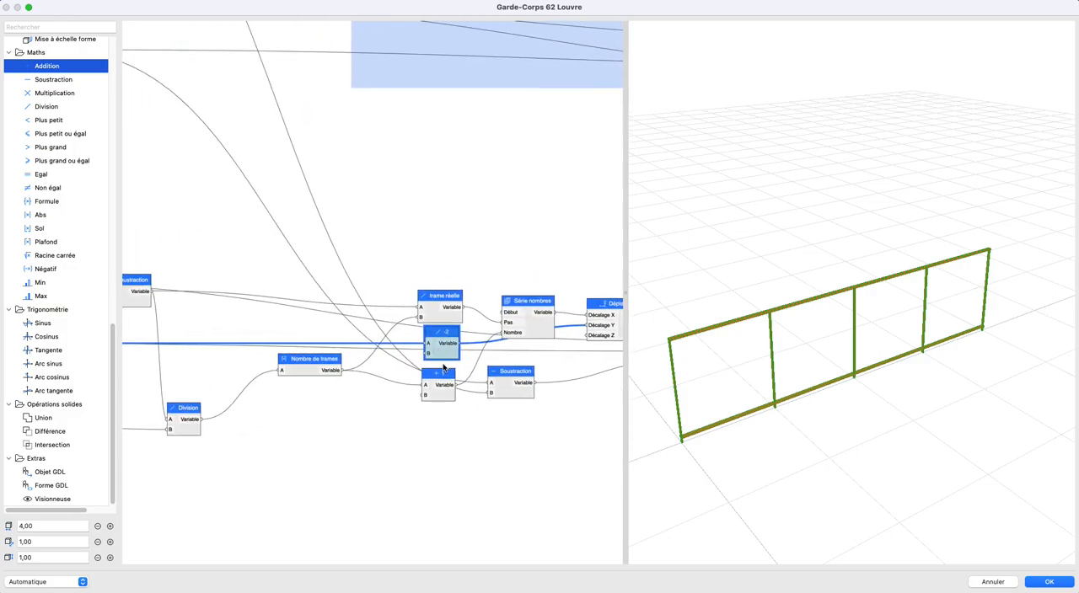
pyautogui.moveTo(516, 361); pyautogui.dragTo(436, 367, button='middle')
pyautogui.moveTo(367, 354); pyautogui.dragTo(485, 269)
pyautogui.moveTo(320, 286); pyautogui.dragTo(395, 354)
pyautogui.click(478, 347)
pyautogui.moveTo(479, 280); pyautogui.dragTo(478, 335)
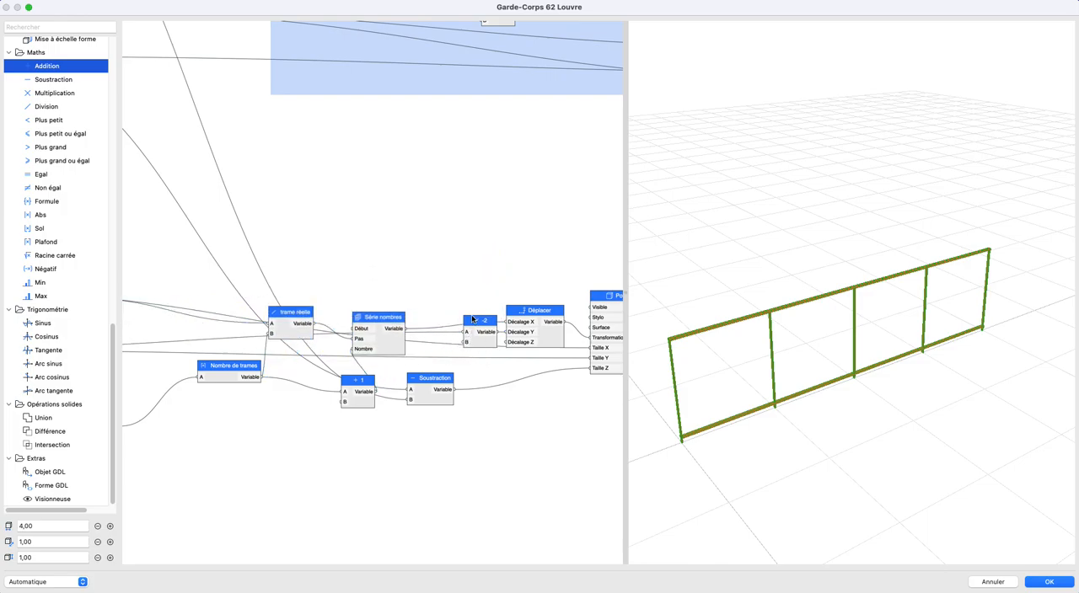
# - Move the post-height Soustraction node beneath Déplacer and the + 1 node beneath trame réelle, closing the gaps between nodes
pyautogui.scroll(-2, 497, 305)
pyautogui.moveTo(439, 303)
pyautogui.mouseDown(button='middle')
pyautogui.moveTo(497, 306)
pyautogui.moveTo(428, 303)
pyautogui.mouseUp(button='middle')
pyautogui.moveTo(421, 366); pyautogui.dragTo(512, 351)
pyautogui.moveTo(410, 384); pyautogui.dragTo(516, 410, button='middle')
pyautogui.moveTo(449, 394); pyautogui.dragTo(400, 373)
pyautogui.moveTo(472, 346); pyautogui.dragTo(485, 329)
pyautogui.moveTo(400, 327); pyautogui.dragTo(419, 330)
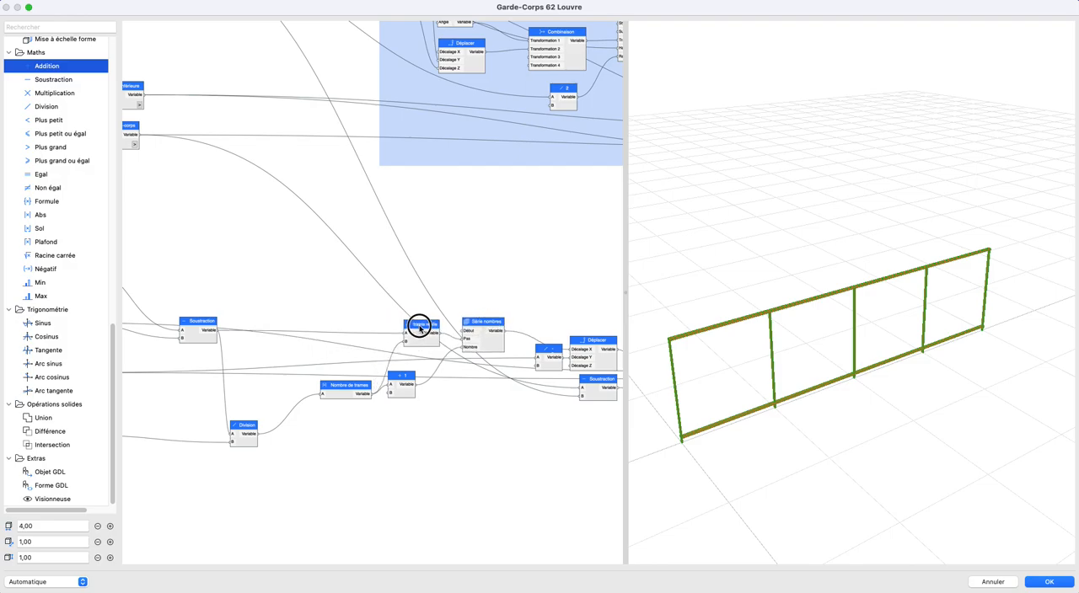
# - Line up Division and Nombre de trames in a row after Soustraction, and bring + 1 closer under trame réelle
pyautogui.moveTo(401, 375); pyautogui.dragTo(412, 357)
pyautogui.moveTo(343, 391); pyautogui.dragTo(347, 335)
pyautogui.moveTo(249, 423); pyautogui.dragTo(320, 343)
# - Group all the post nodes, from the first Soustraction to the Poteaux block, and name the group Poteaux
pyautogui.hscroll(-5, 273, 344)
pyautogui.scroll(-3, 318, 321)
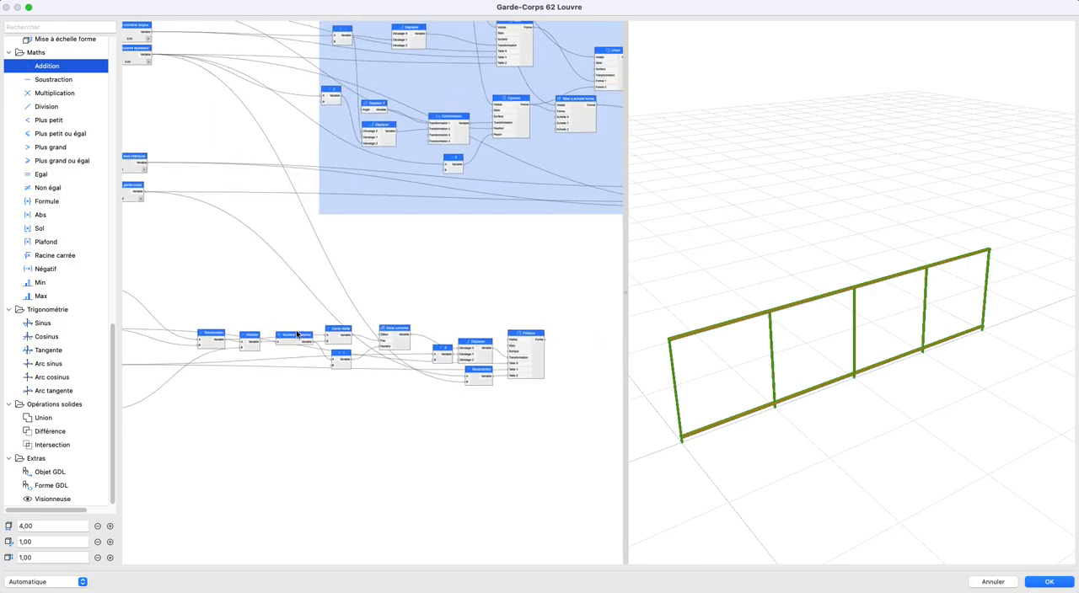
pyautogui.moveTo(192, 302); pyautogui.dragTo(582, 422)
pyautogui.rightClick(534, 349)
pyautogui.moveTo(556, 391)
pyautogui.click(664, 393)
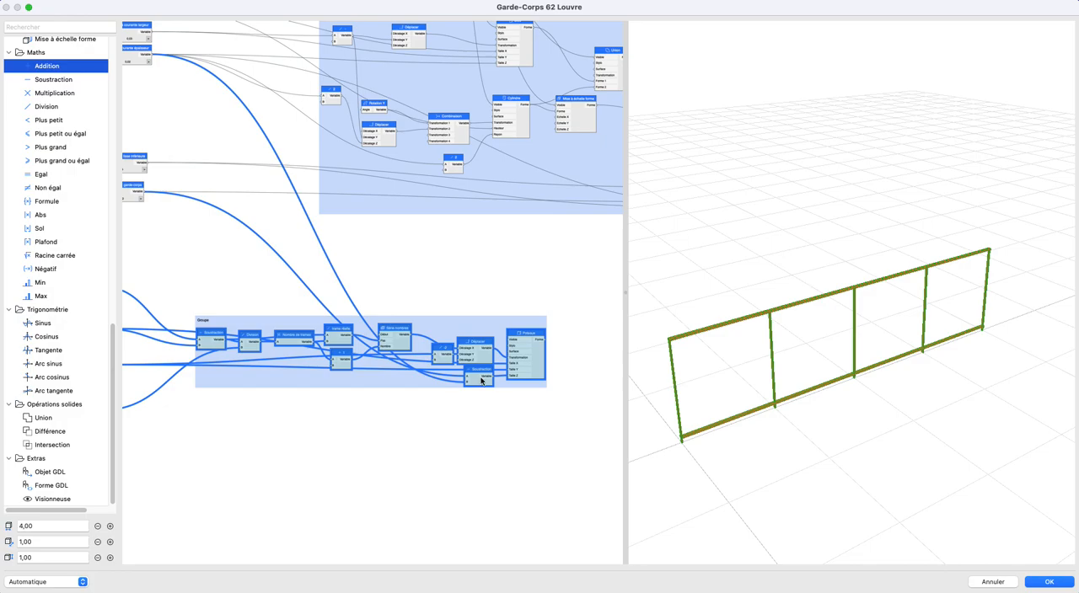
pyautogui.doubleClick(378, 379)
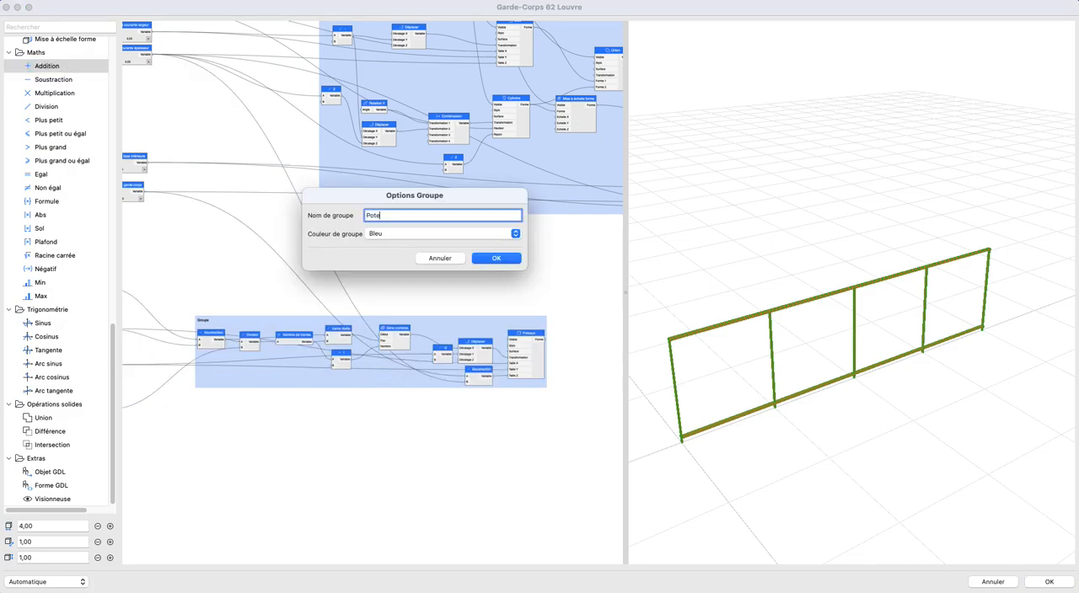
pyautogui.write('Poteaux')
pyautogui.press('Return')
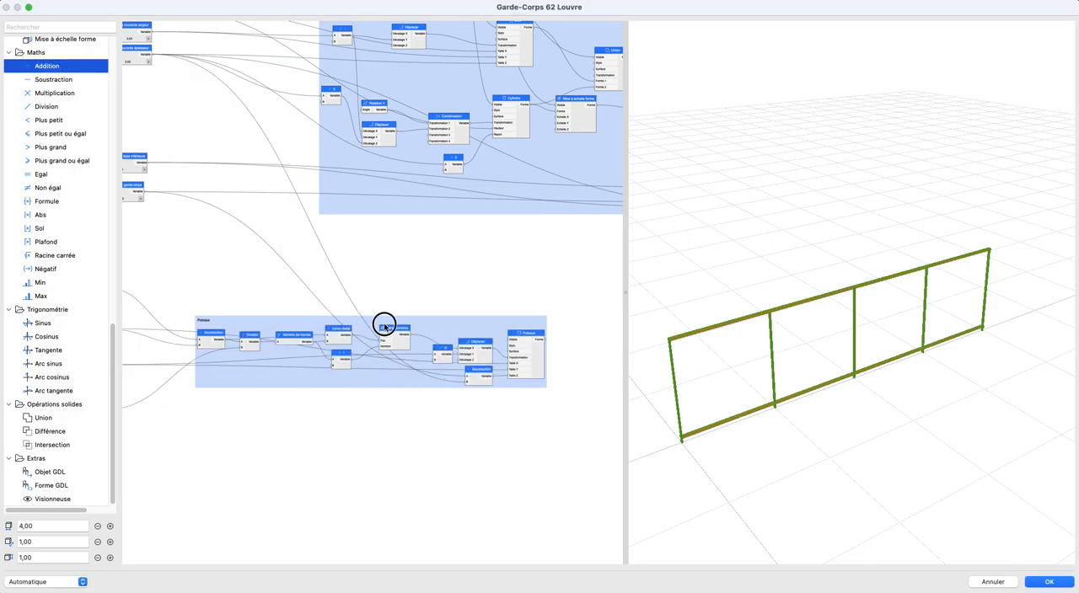
# - Move the Poteaux group so its start lines up beneath the start of the large group above
pyautogui.moveTo(370, 326); pyautogui.dragTo(465, 324)
pyautogui.moveTo(465, 325); pyautogui.dragTo(352, 324, button='middle')
pyautogui.scroll(-1, 351, 324)
pyautogui.moveTo(359, 321); pyautogui.dragTo(365, 318)
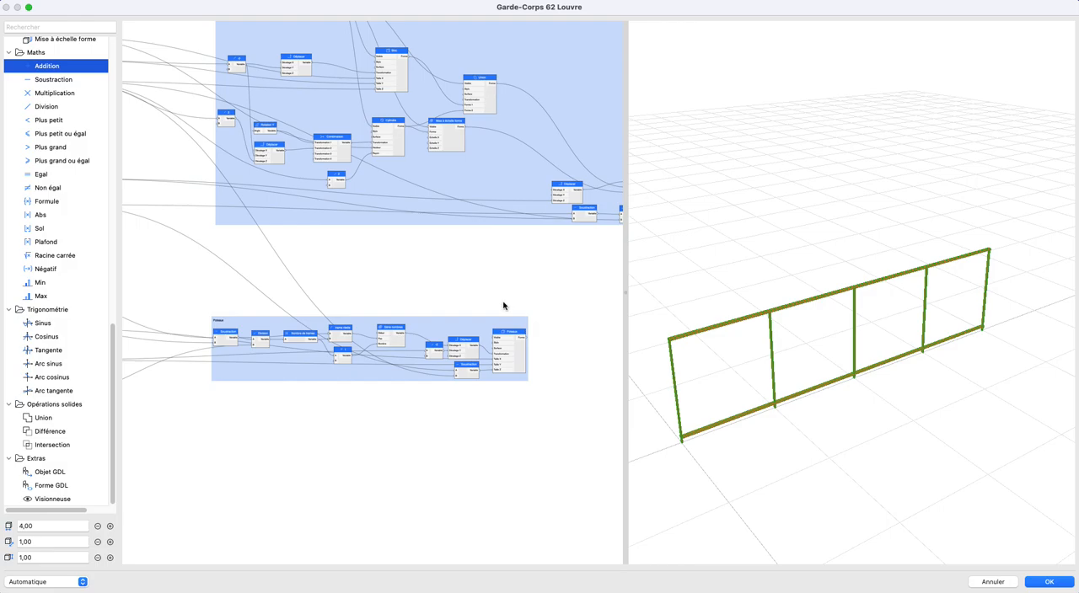
pyautogui.moveTo(504, 306); pyautogui.dragTo(354, 378, button='middle')
pyautogui.moveTo(491, 374); pyautogui.dragTo(424, 374, button='middle')
pyautogui.moveTo(276, 337); pyautogui.dragTo(413, 301, button='middle')
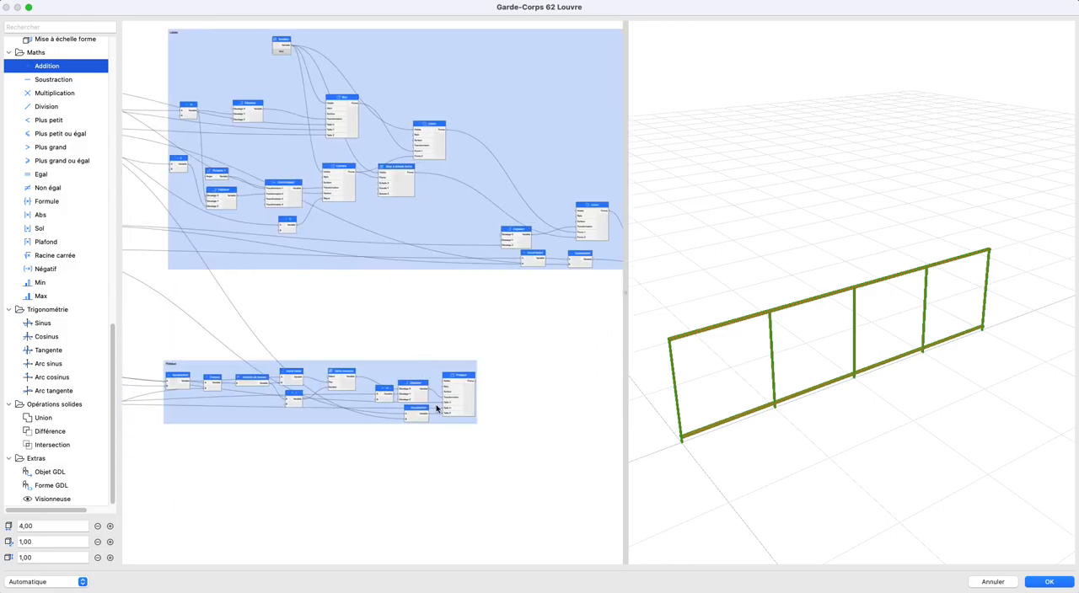
pyautogui.scroll(-1, 405, 377)
pyautogui.moveTo(436, 362); pyautogui.dragTo(542, 254, button='middle')
pyautogui.moveTo(161, 330); pyautogui.dragTo(366, 375, button='middle')
pyautogui.scroll(2, 331, 364)
pyautogui.scroll(-2, 481, 371)
pyautogui.moveTo(572, 362); pyautogui.dragTo(341, 355, button='middle')
pyautogui.moveTo(516, 191); pyautogui.dragTo(338, 205, button='middle')
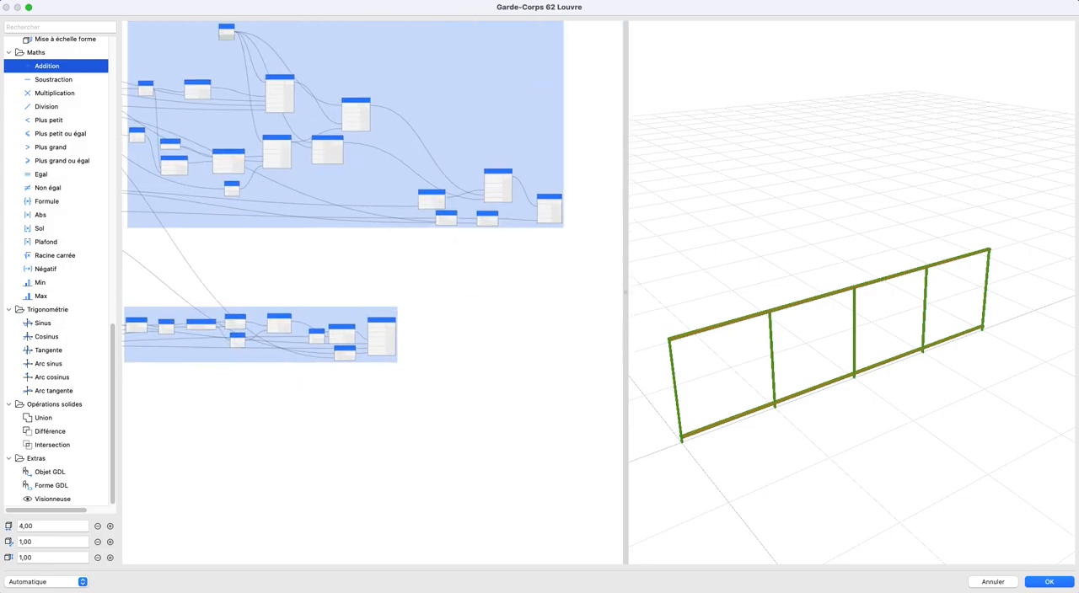
# - Consult the trigonometry sketch trigo.jpg, put it aside and return to the node graph
pyautogui.moveTo(372, 149); pyautogui.dragTo(329, 96)
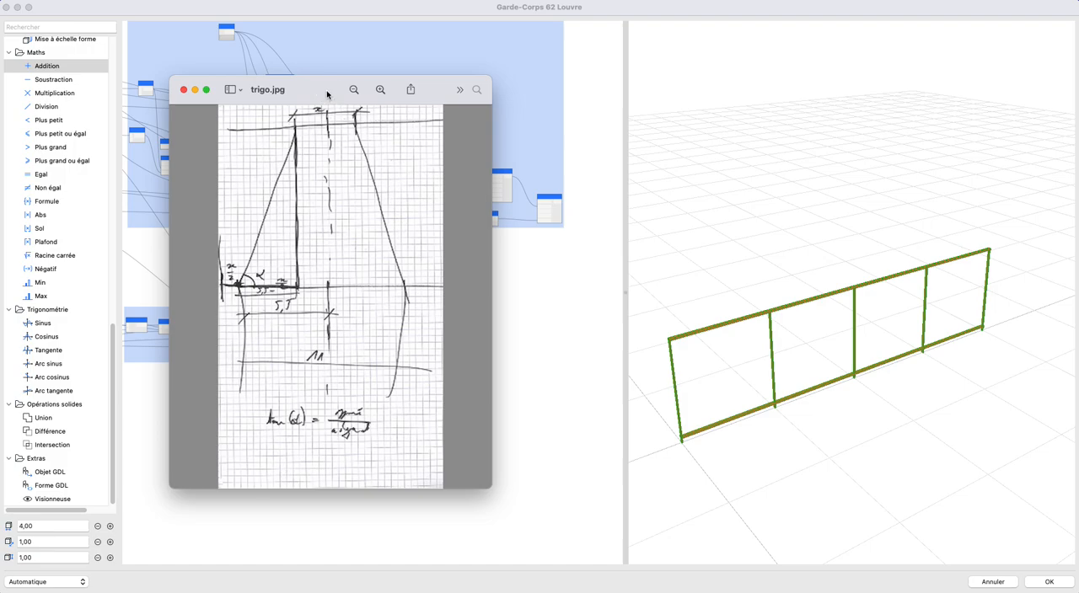
pyautogui.moveTo(327, 92); pyautogui.dragTo(2, 139)
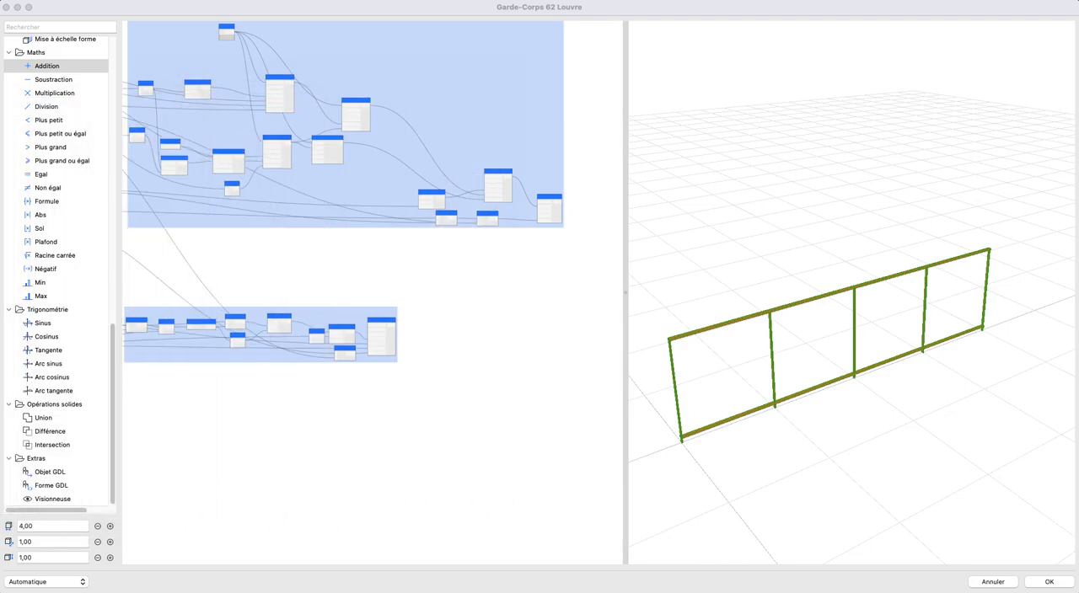
pyautogui.click(348, 265)
# - Add a Cylindre node in the empty area below the Poteaux group
pyautogui.hscroll(-5, 357, 275)
pyautogui.scroll(10, 50, 248)
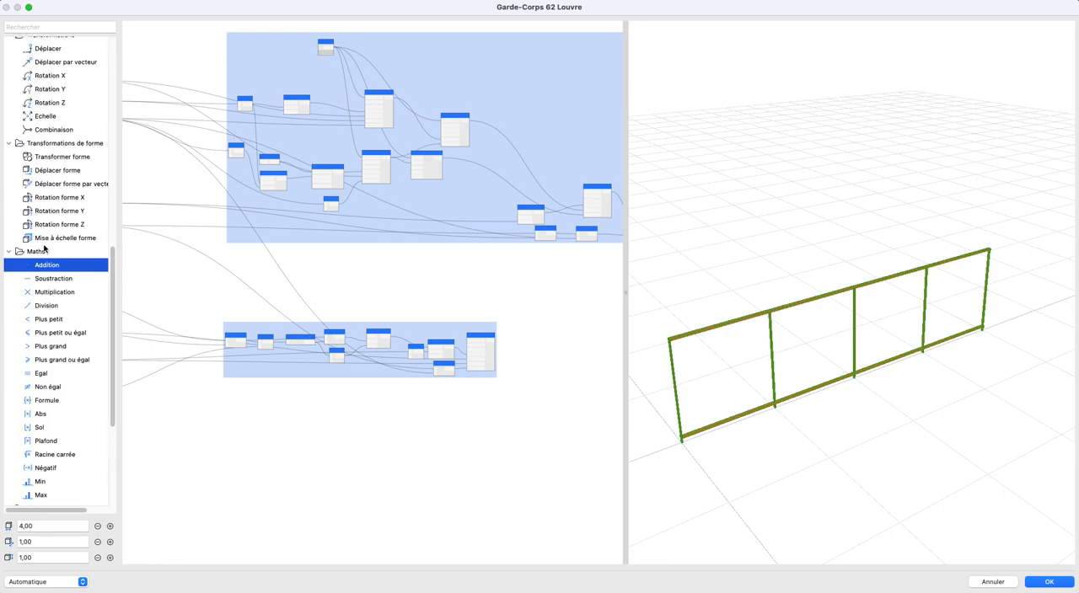
pyautogui.scroll(5, 65, 165)
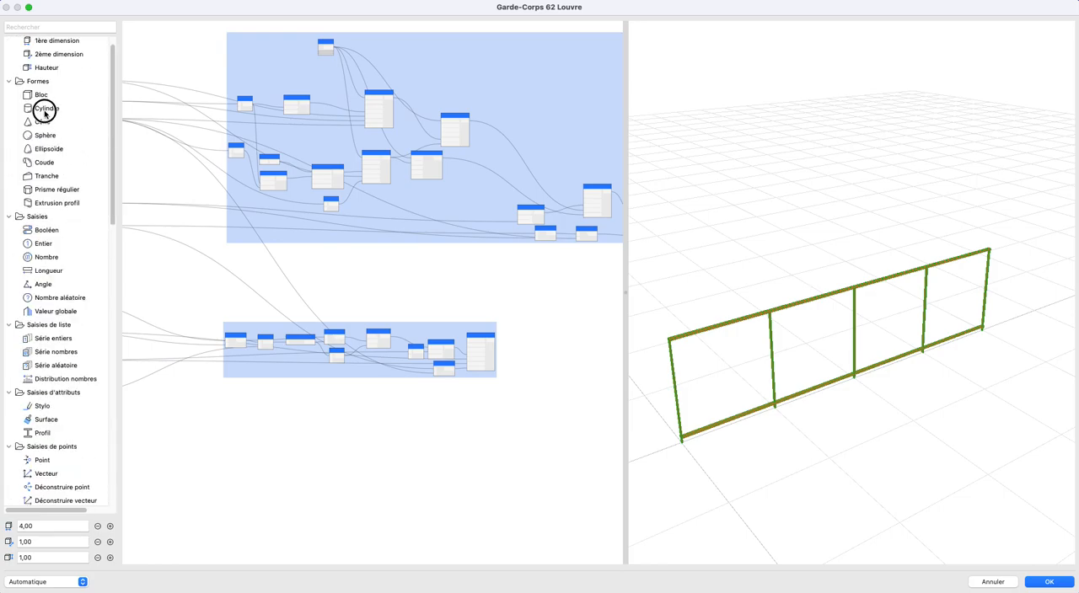
pyautogui.moveTo(45, 112); pyautogui.dragTo(464, 455)
pyautogui.moveTo(455, 481); pyautogui.dragTo(419, 380, button='middle')
pyautogui.scroll(5, 419, 380)
pyautogui.scroll(-1, 336, 356)
pyautogui.moveTo(150, 318); pyautogui.dragTo(323, 352, button='middle')
pyautogui.moveTo(220, 312); pyautogui.dragTo(175, 392, button='middle')
pyautogui.scroll(-1, 376, 370)
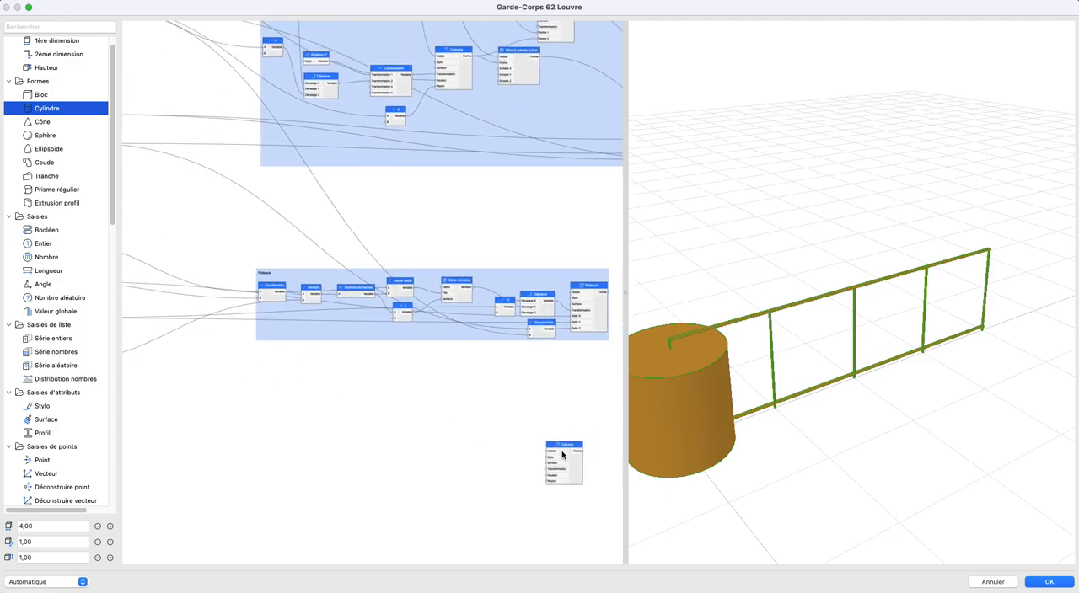
pyautogui.moveTo(574, 463); pyautogui.dragTo(428, 411, button='middle')
# - Add a Déplacer node in front of Cylindre and connect its output to the cylinder's Transformation input
pyautogui.scroll(-10, 75, 409)
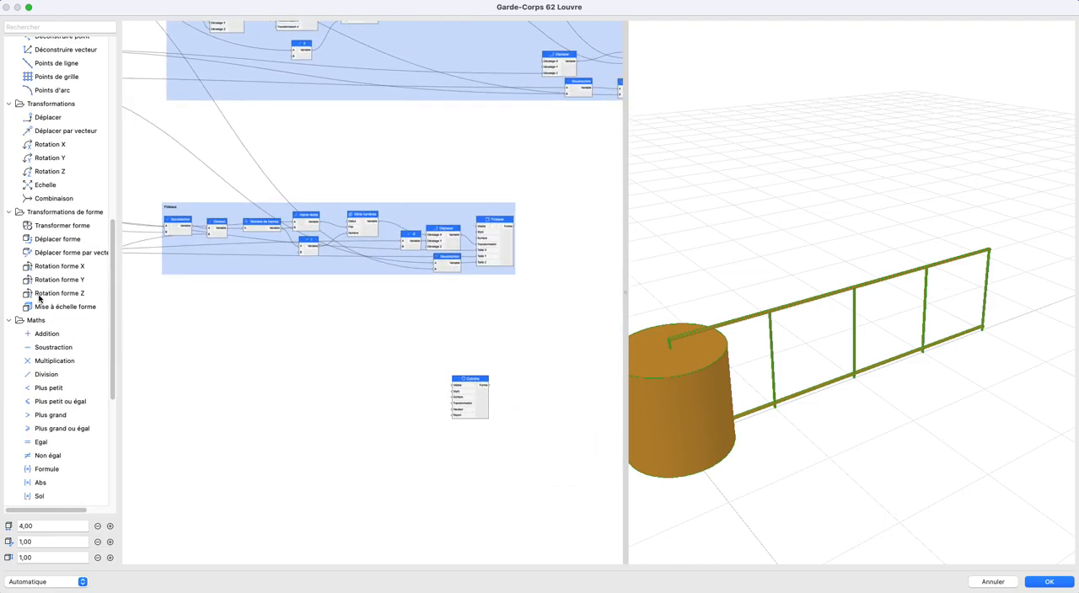
pyautogui.scroll(4, 71, 335)
pyautogui.moveTo(47, 312); pyautogui.dragTo(453, 415)
pyautogui.scroll(5, 421, 396)
pyautogui.scroll(-8, 419, 410)
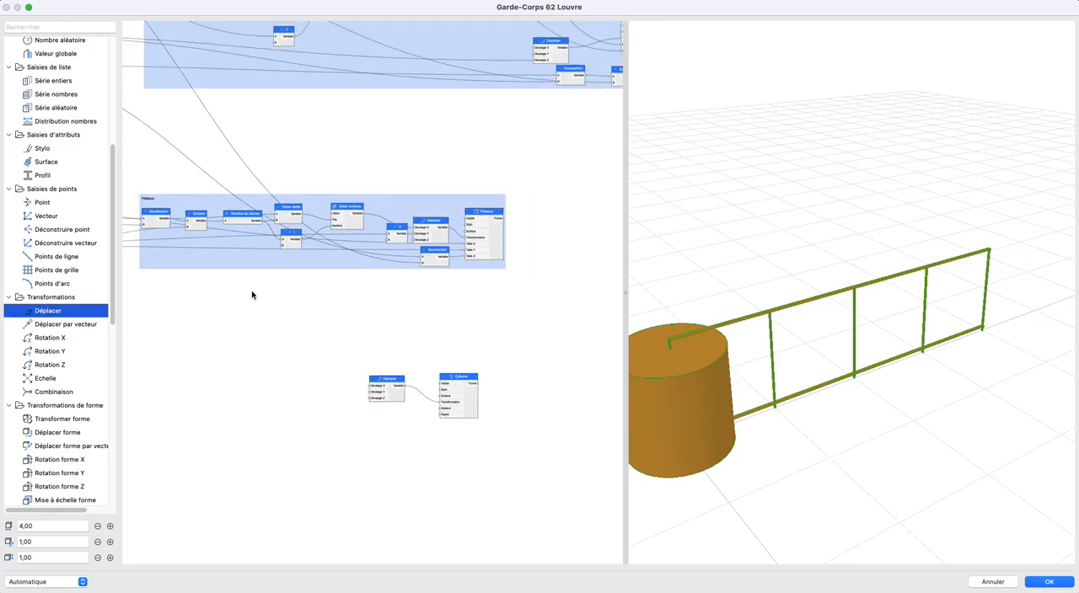
pyautogui.scroll(-5, 244, 107)
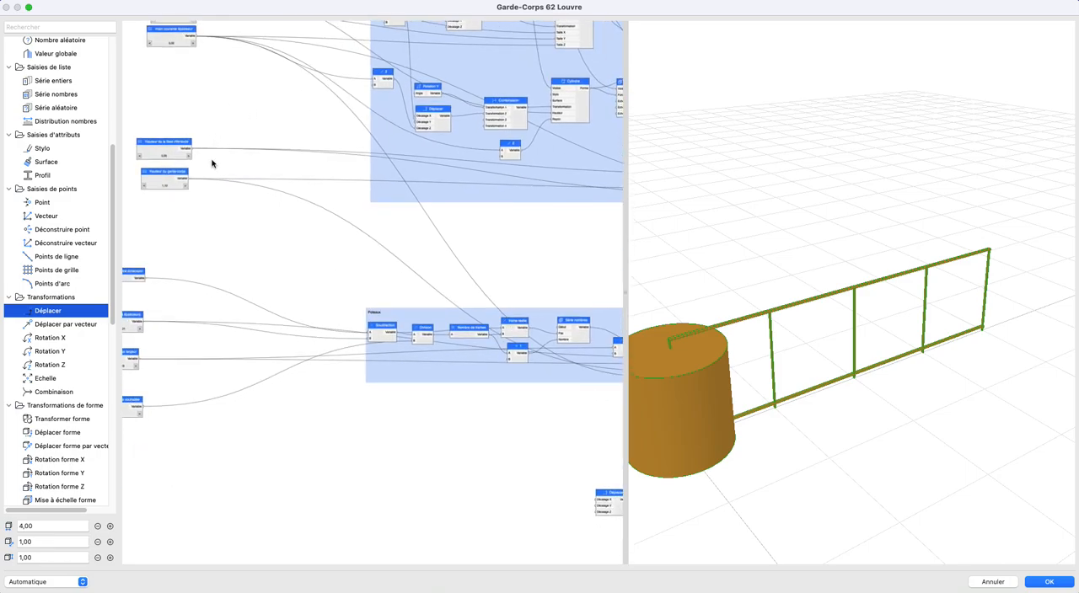
# - Connect the lower-rail height node to the Décalage Z input of the Déplacer node that feeds Cylindre
pyautogui.moveTo(201, 163); pyautogui.dragTo(548, 486)
pyautogui.scroll(-1, 549, 484)
pyautogui.moveTo(548, 484); pyautogui.dragTo(443, 460, button='middle')
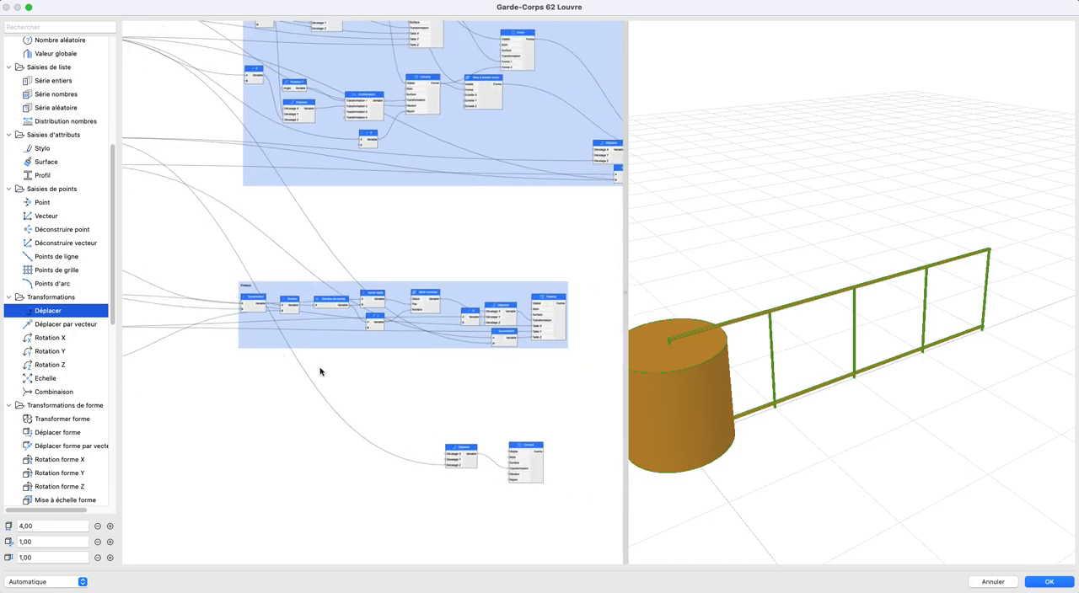
pyautogui.hscroll(-5, 303, 337)
pyautogui.scroll(2, 303, 337)
pyautogui.moveTo(308, 258); pyautogui.dragTo(394, 427)
pyautogui.moveTo(473, 527); pyautogui.dragTo(176, 336, button='middle')
pyautogui.moveTo(394, 427); pyautogui.dragTo(444, 378)
pyautogui.scroll(2, 485, 379)
pyautogui.rightClick(428, 384)
pyautogui.moveTo(472, 388)
pyautogui.click(516, 387)
# - Connect the Hauteur du garde-corps node to the Hauteur input of the Cylindre node
pyautogui.scroll(-2, 318, 368)
pyautogui.hscroll(-5, 360, 385)
pyautogui.scroll(3, 359, 385)
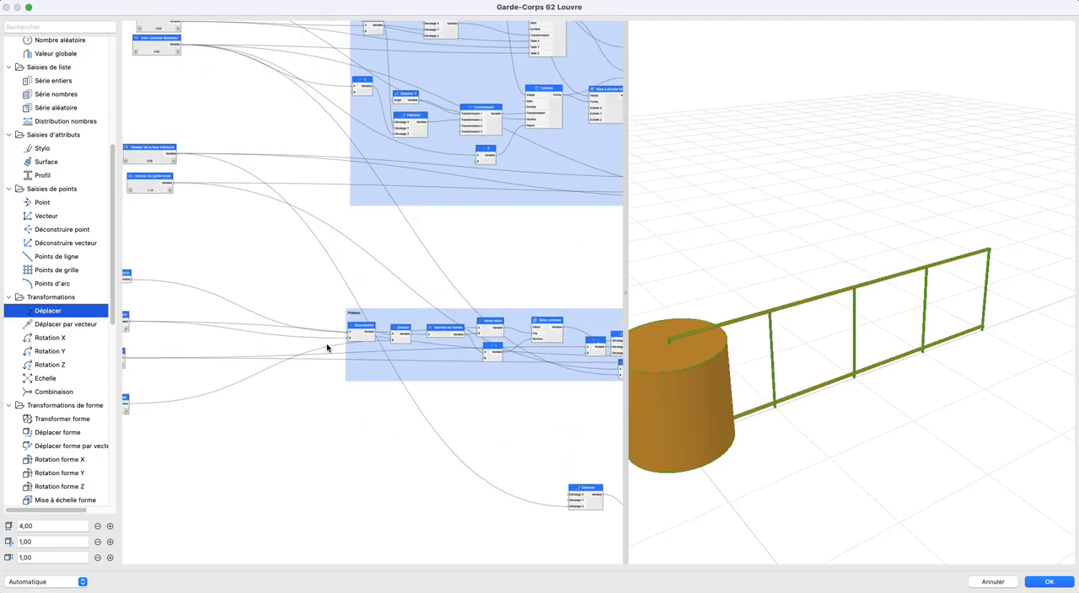
pyautogui.moveTo(175, 184); pyautogui.dragTo(461, 446)
pyautogui.hscroll(5, 438, 438)
pyautogui.scroll(-2, 439, 439)
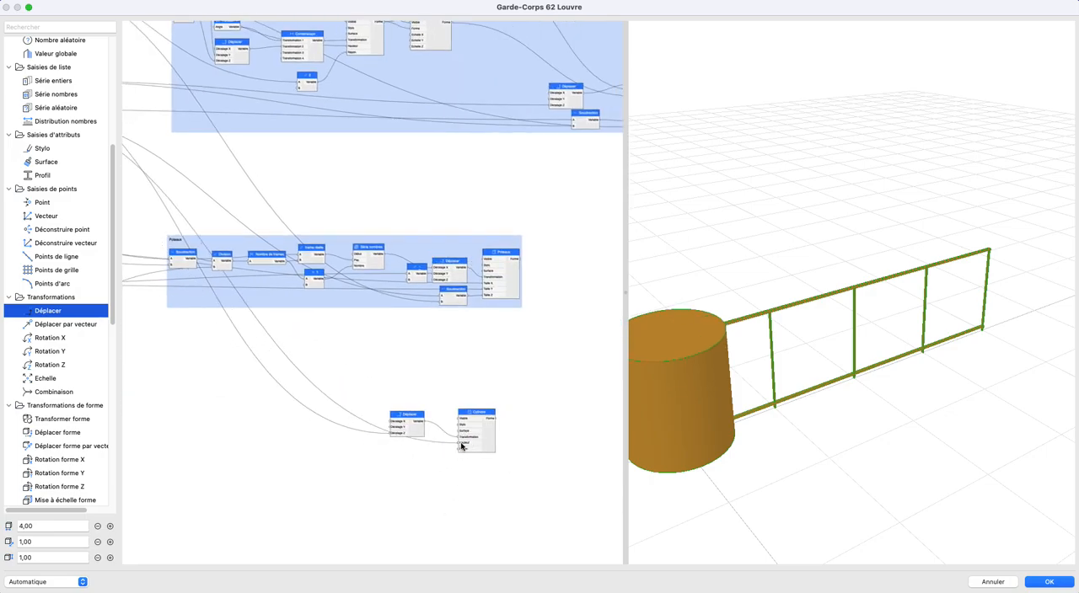
pyautogui.scroll(5, 461, 447)
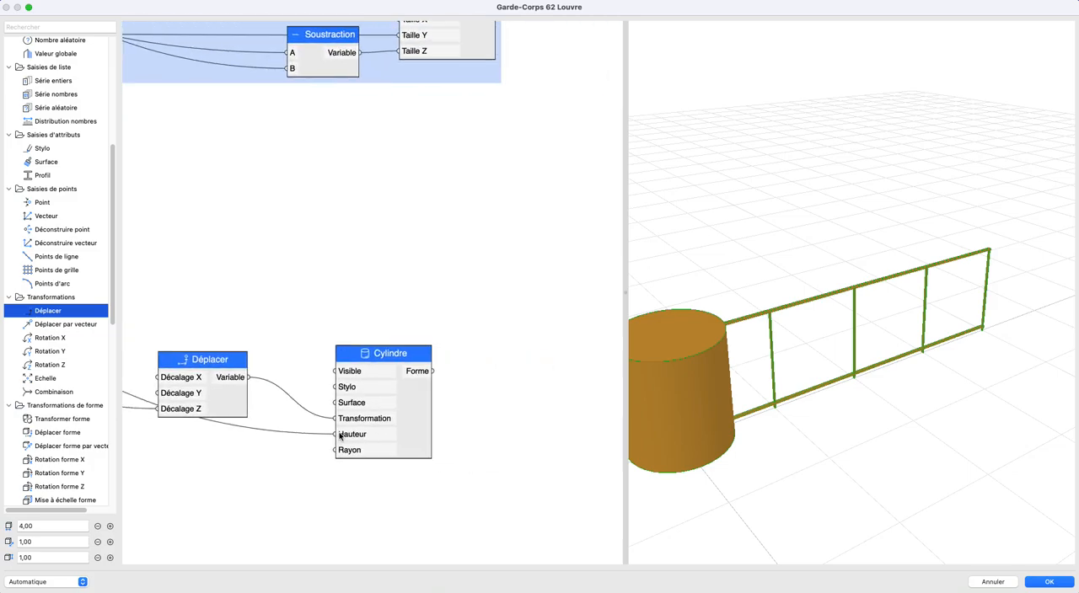
# - Add a Longueur node below the Déplacer node and set its value to 0,001
pyautogui.scroll(-2, 791, 366)
pyautogui.moveTo(770, 327)
pyautogui.mouseDown()
pyautogui.moveTo(763, 315)
pyautogui.moveTo(832, 305)
pyautogui.moveTo(762, 311)
pyautogui.mouseUp()
pyautogui.scroll(4, 841, 338)
pyautogui.moveTo(841, 339); pyautogui.dragTo(897, 334)
pyautogui.scroll(-2, 386, 392)
pyautogui.moveTo(451, 376); pyautogui.dragTo(578, 357, button='middle')
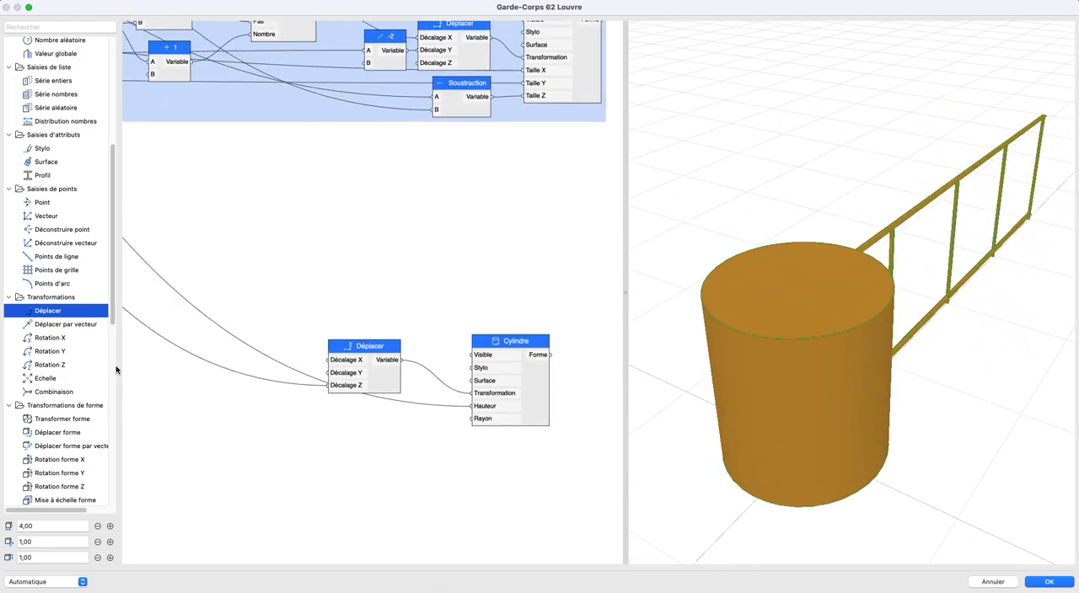
pyautogui.scroll(5, 64, 368)
pyautogui.moveTo(36, 287); pyautogui.dragTo(396, 443)
pyautogui.doubleClick(361, 432)
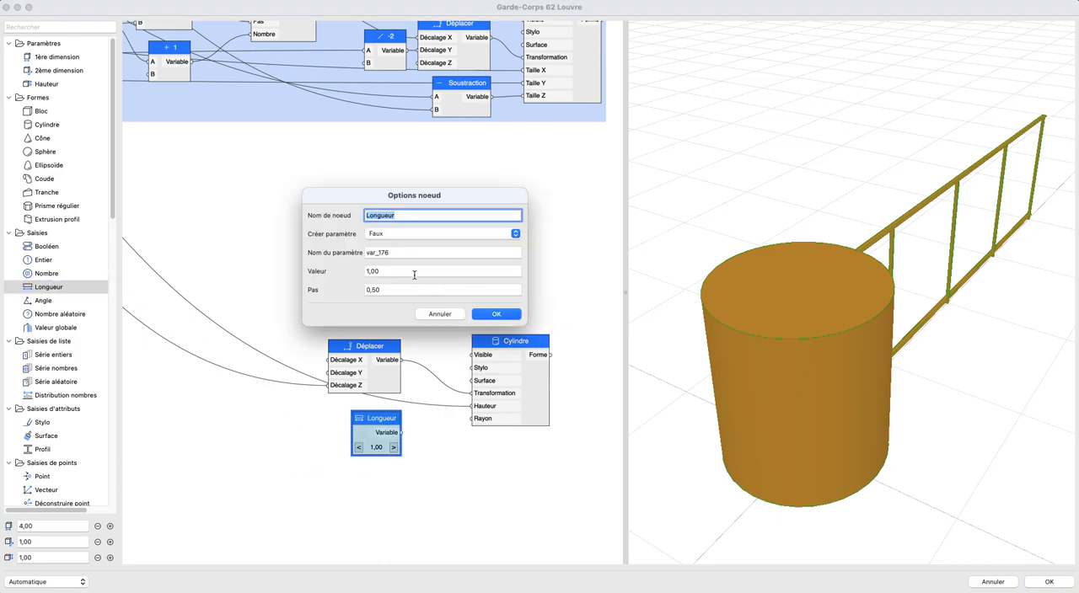
pyautogui.click(414, 276)
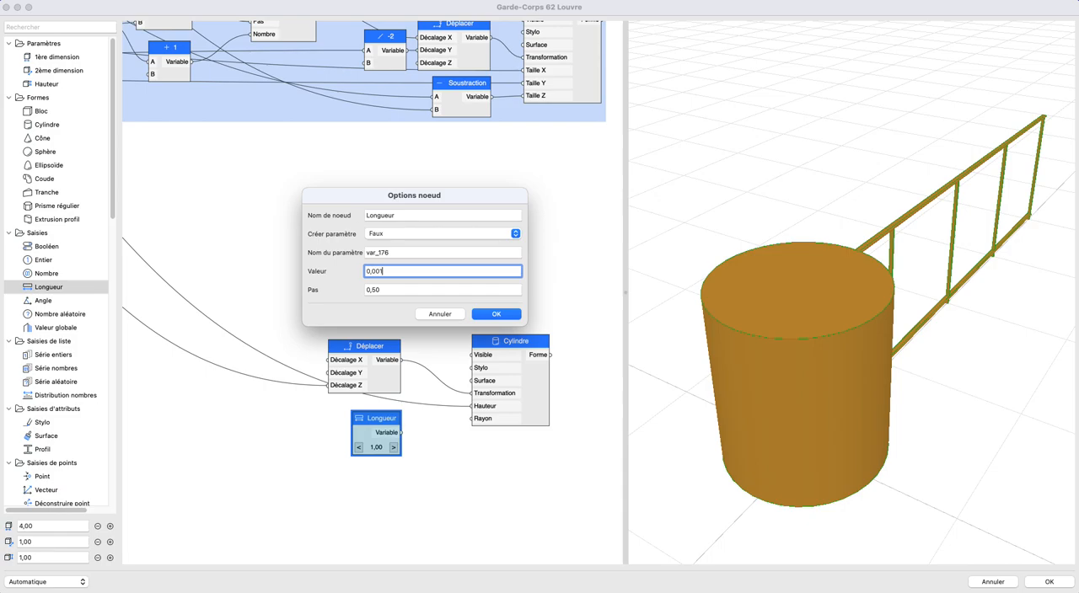
pyautogui.press('Tab')
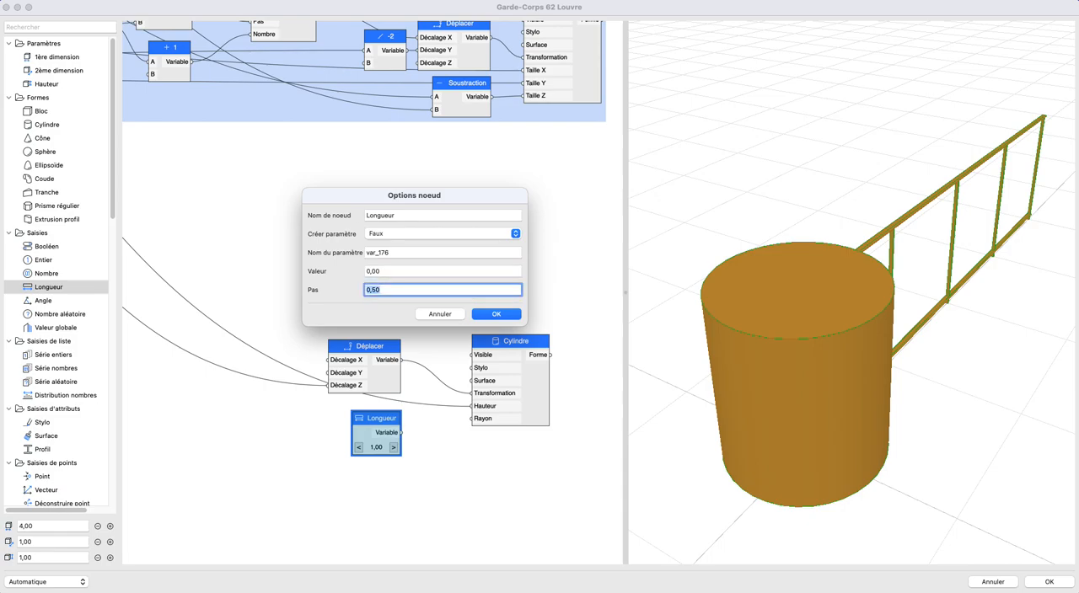
pyautogui.press('Return')
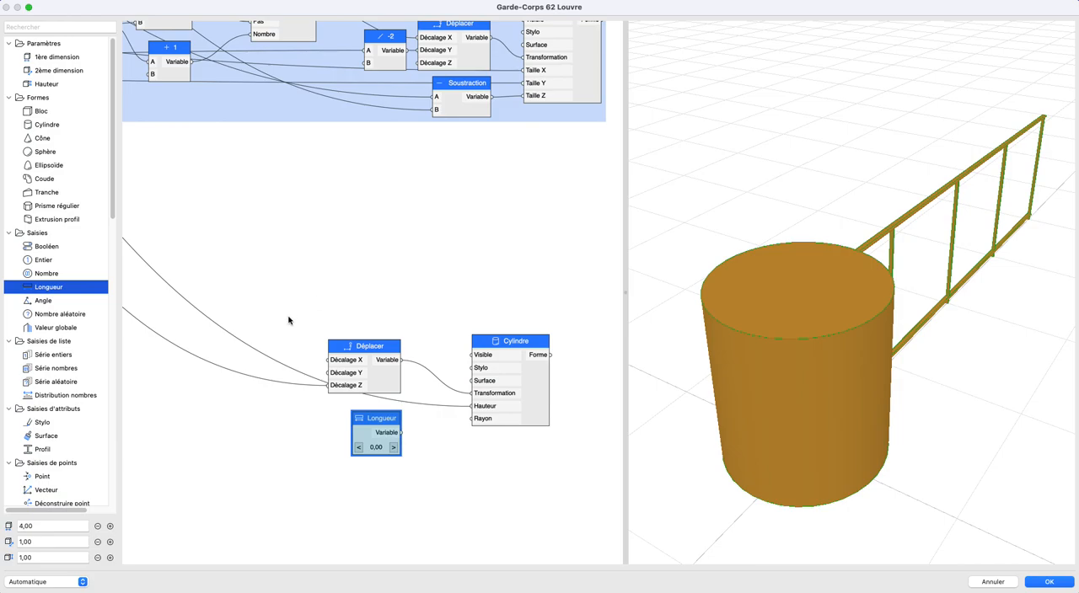
# - Connect the Longueur node to Cylindre's Rayon input, check the thin cylinder in 3D and shift Longueur slightly beneath Déplacer
pyautogui.moveTo(449, 426); pyautogui.dragTo(471, 419)
pyautogui.scroll(3, 838, 362)
pyautogui.scroll(2, 810, 325)
pyautogui.moveTo(810, 326)
pyautogui.keyDown('shift'); pyautogui.mouseDown(button='middle')
pyautogui.moveTo(771, 322)
pyautogui.moveTo(825, 332)
pyautogui.mouseUp(button='middle'); pyautogui.keyUp('shift')
pyautogui.scroll(5, 872, 333)
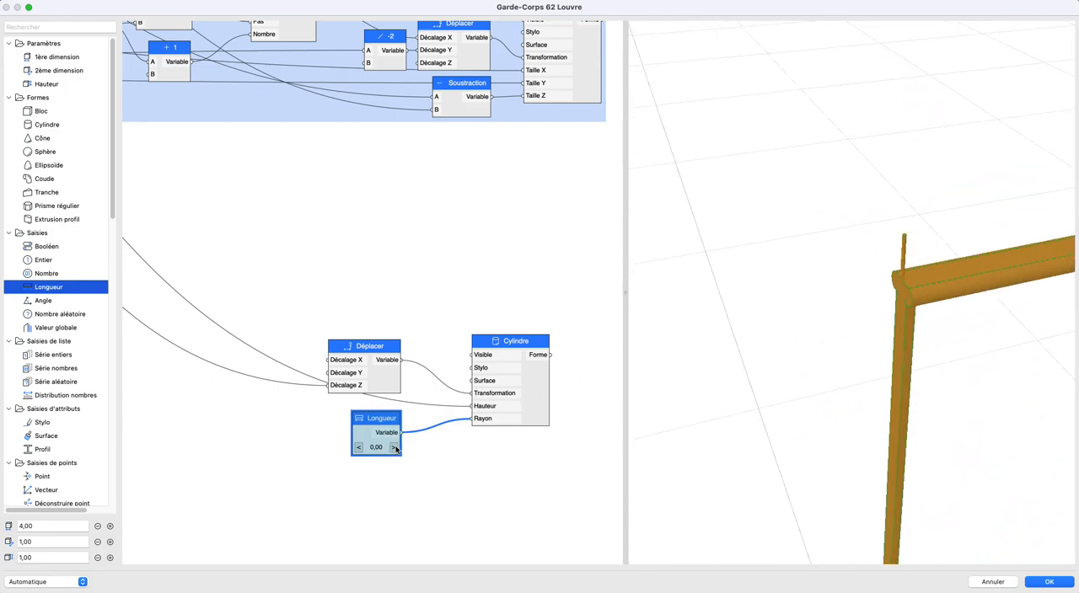
pyautogui.scroll(-4, 906, 347)
pyautogui.keyDown('shift'); pyautogui.moveTo(903, 340); pyautogui.dragTo(835, 321, button='middle'); pyautogui.keyUp('shift')
pyautogui.scroll(-8, 835, 321)
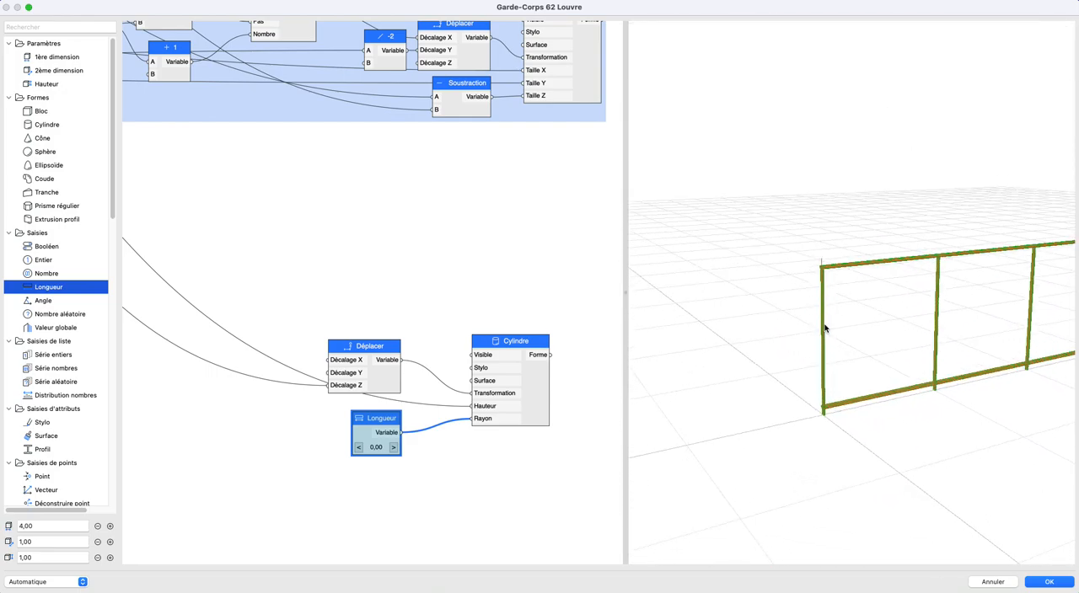
pyautogui.scroll(5, 830, 326)
pyautogui.keyDown('shift'); pyautogui.moveTo(839, 326); pyautogui.dragTo(837, 332, button='middle'); pyautogui.keyUp('shift')
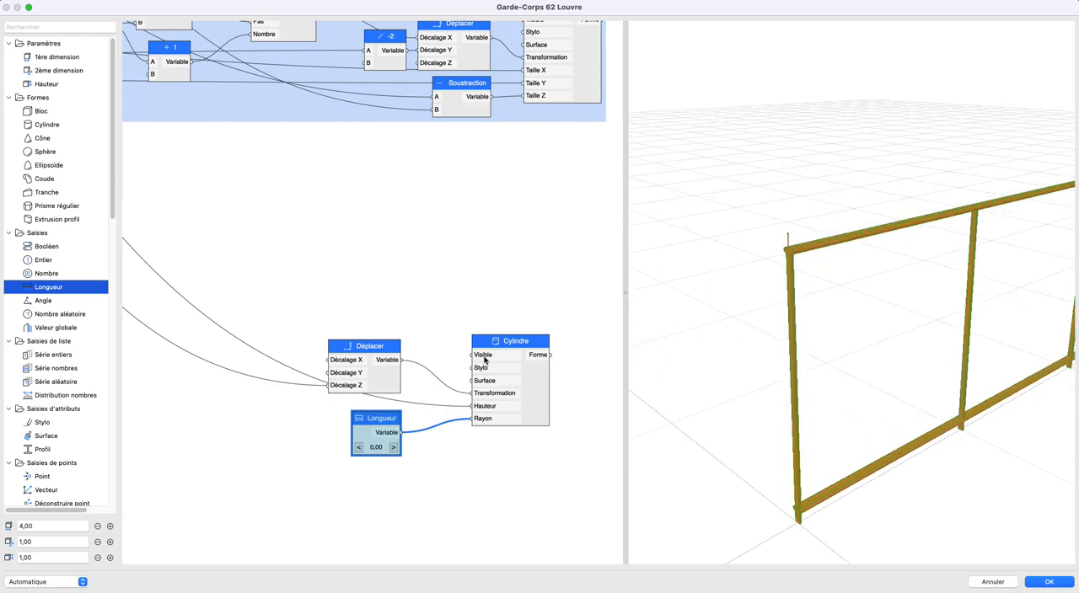
pyautogui.moveTo(378, 417); pyautogui.dragTo(366, 416)
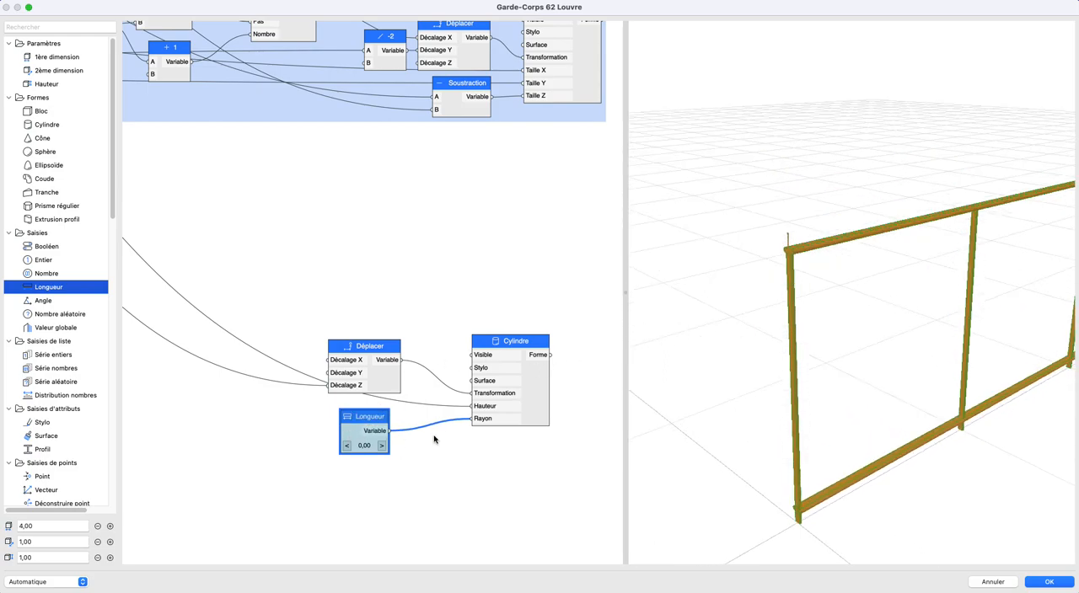
# - Replace the source of Cylindre's Hauteur with the Soustraction that drives the posts' Taille Z in the Poteaux group
pyautogui.click(484, 409)
pyautogui.scroll(-10, 451, 451)
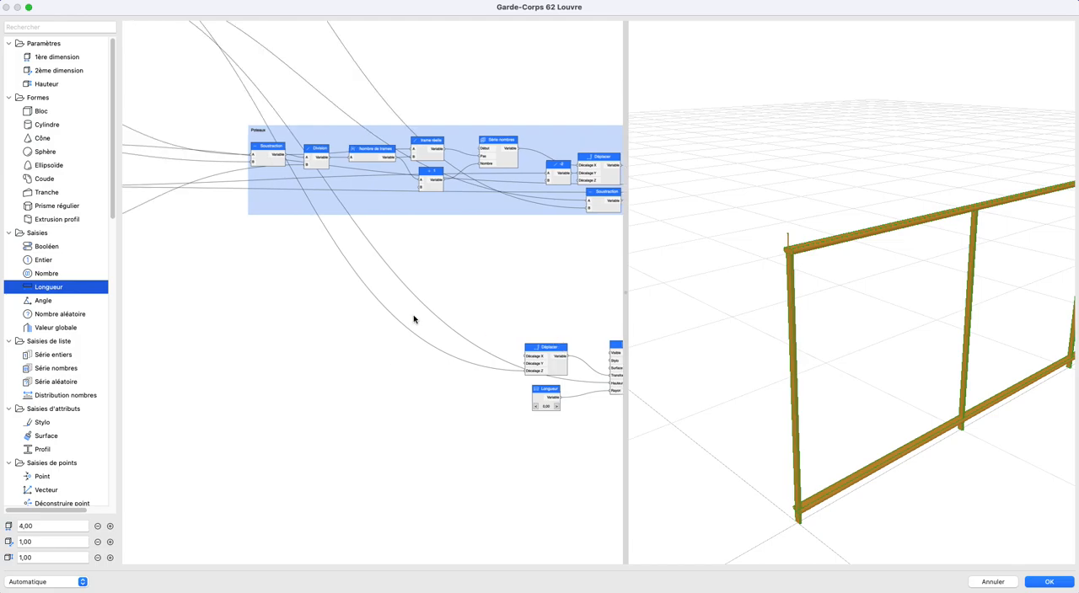
pyautogui.hscroll(-1, 343, 330)
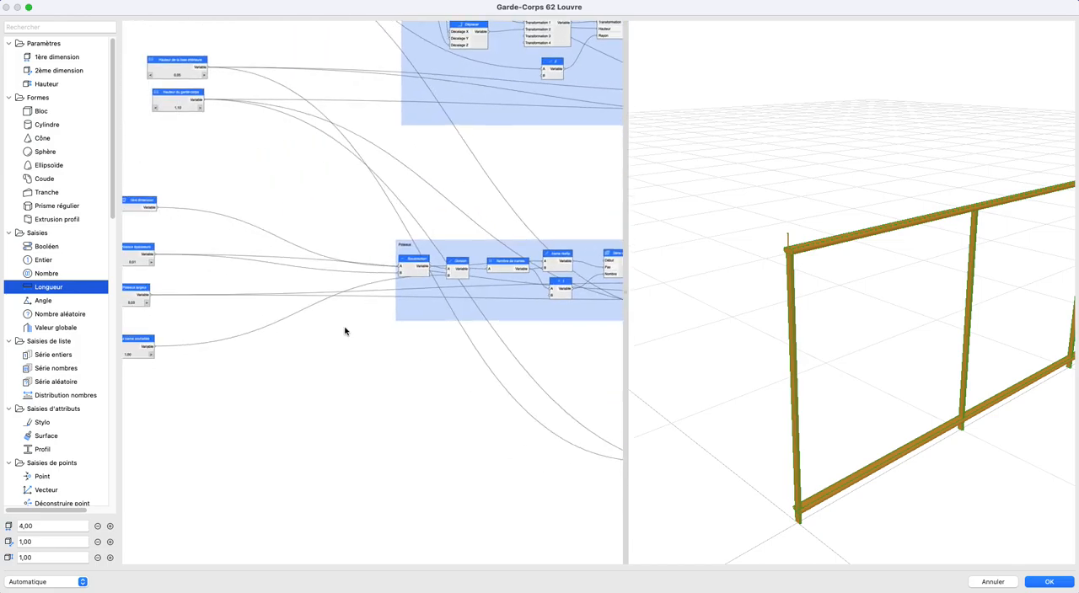
pyautogui.click(422, 269)
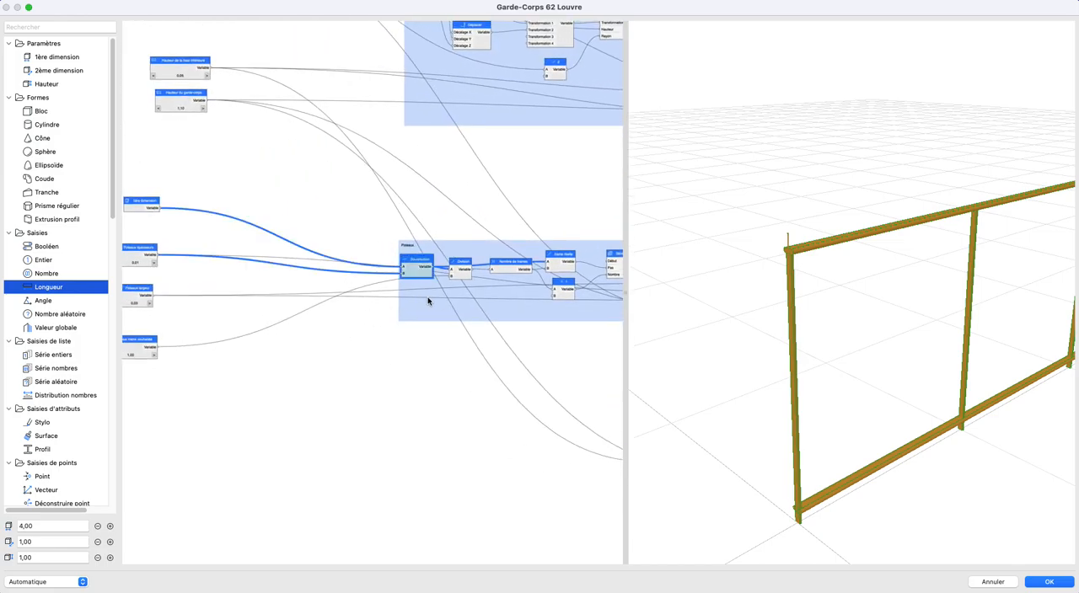
pyautogui.click(462, 274)
pyautogui.click(563, 289)
pyautogui.hscroll(5, 486, 289)
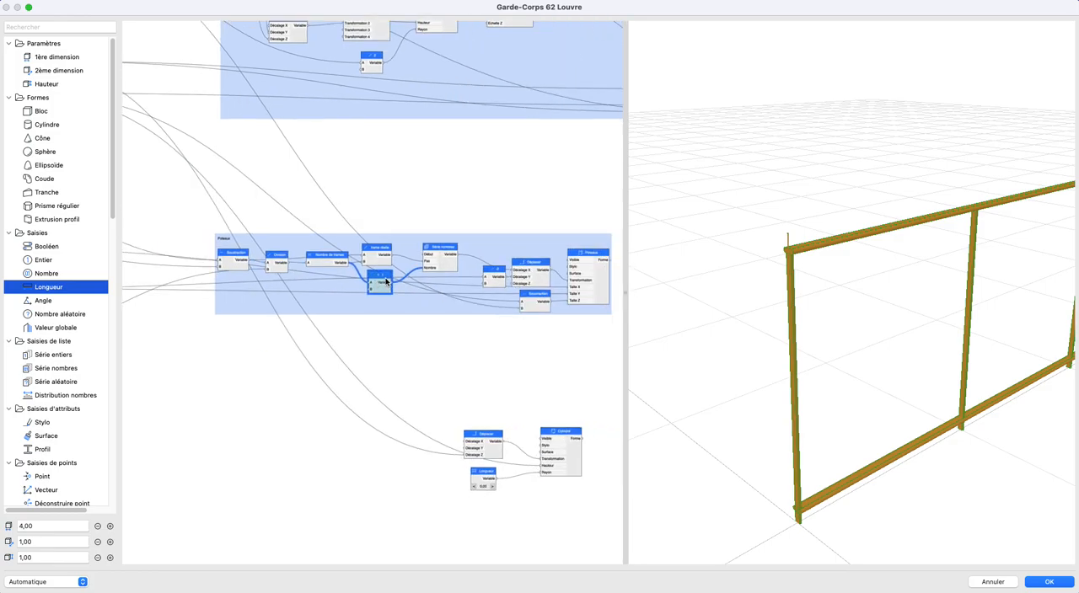
pyautogui.click(513, 291)
pyautogui.hscroll(-10, 513, 292)
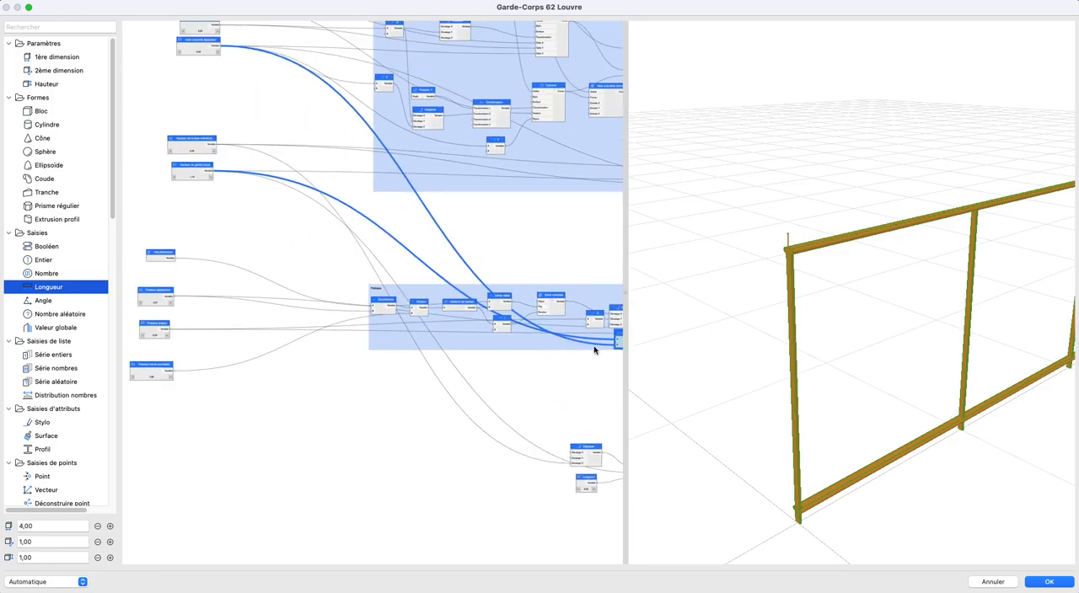
pyautogui.hscroll(5, 432, 295)
pyautogui.scroll(4, 452, 362)
pyautogui.moveTo(404, 224); pyautogui.dragTo(504, 406)
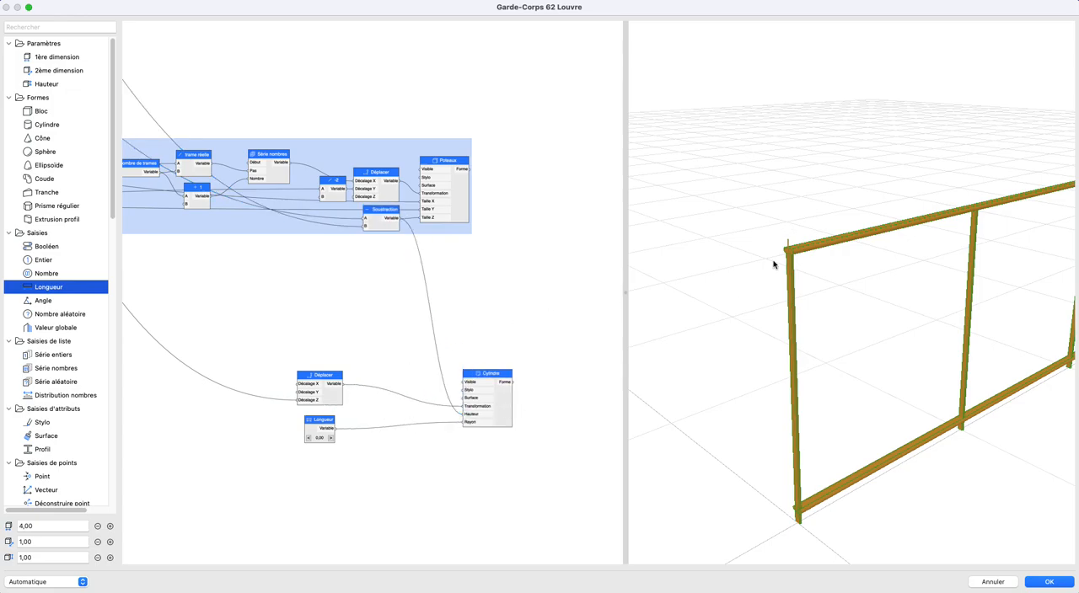
# - Insert a Combinaison node between Déplacer and Cylindre, with Déplacer feeding Transformation 3 and the output feeding the cylinder's Transformation
pyautogui.scroll(3, 788, 260)
pyautogui.moveTo(764, 261); pyautogui.dragTo(745, 229, button='middle')
pyautogui.scroll(-2, 737, 164)
pyautogui.moveTo(738, 164)
pyautogui.keyDown('shift'); pyautogui.mouseDown(button='middle')
pyautogui.moveTo(724, 157)
pyautogui.moveTo(736, 175)
pyautogui.mouseUp(button='middle'); pyautogui.keyUp('shift')
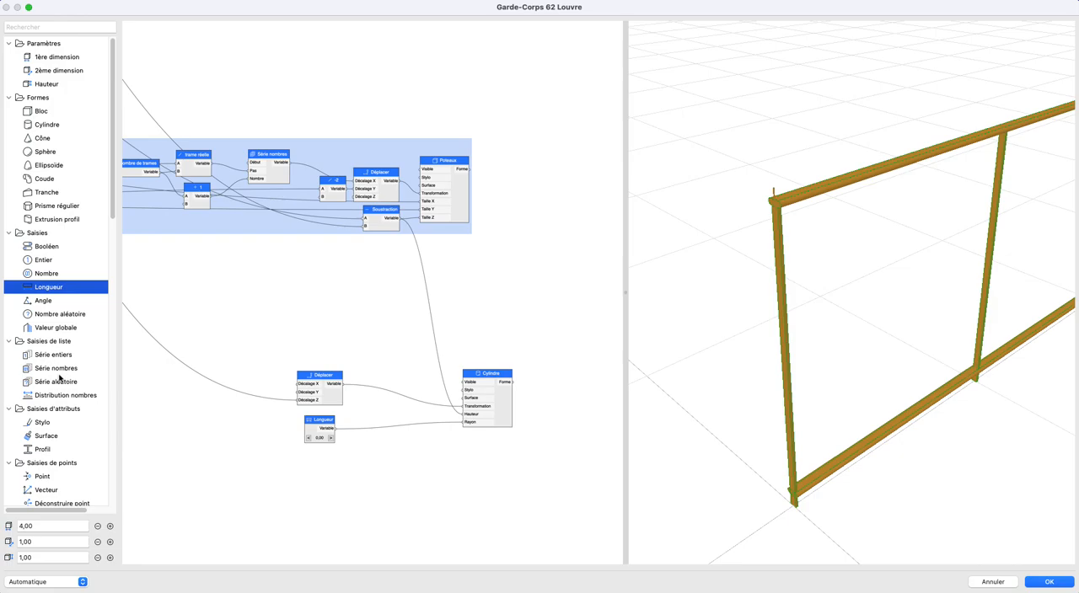
pyautogui.scroll(-5, 72, 379)
pyautogui.scroll(3, 446, 379)
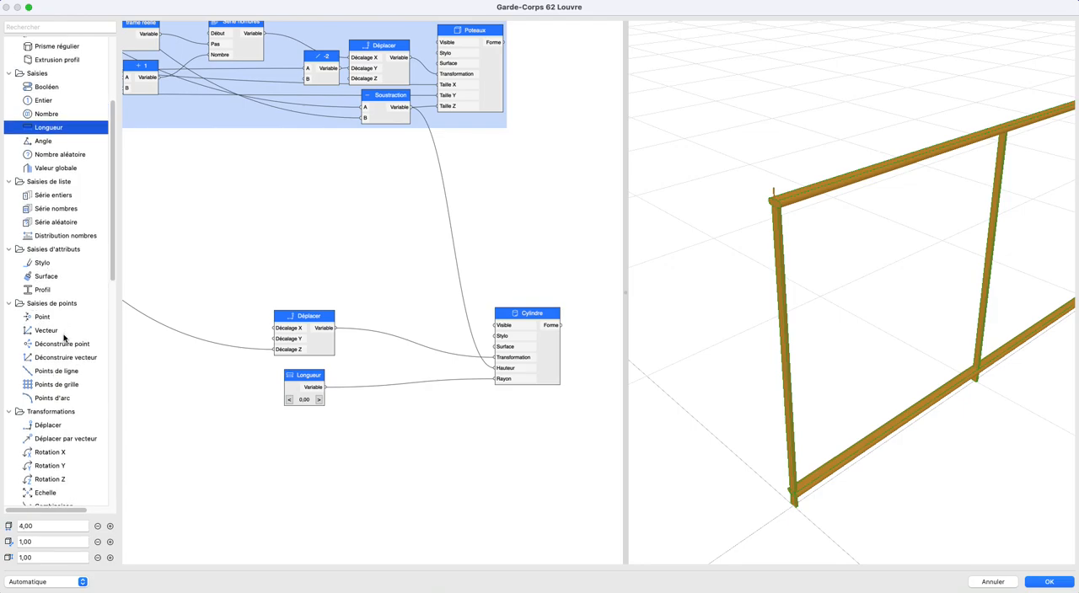
pyautogui.scroll(-10, 67, 320)
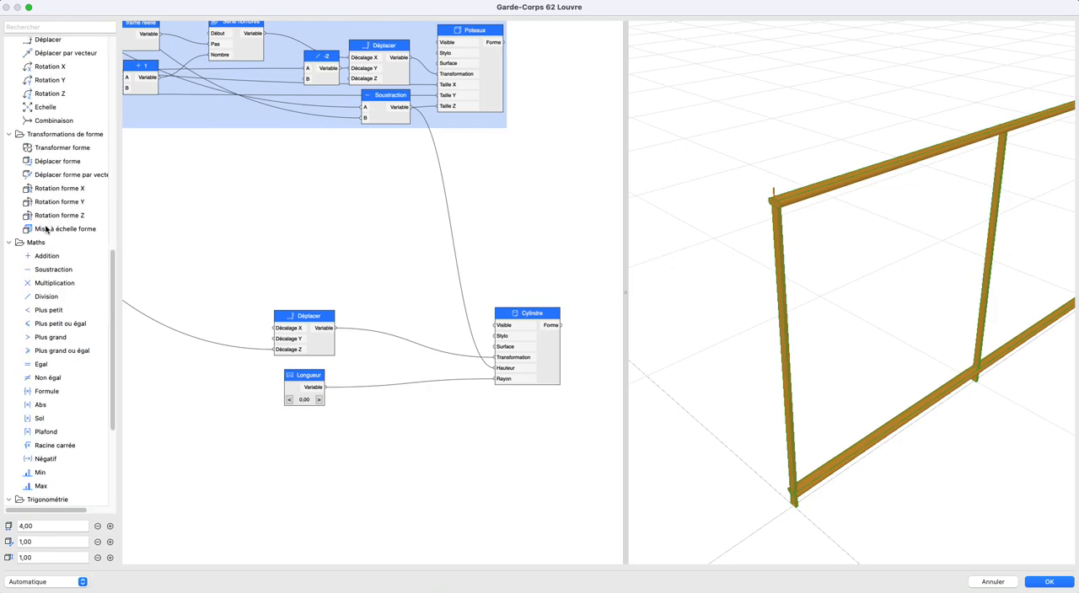
pyautogui.moveTo(53, 120); pyautogui.dragTo(415, 347)
pyautogui.moveTo(324, 354)
pyautogui.mouseDown()
pyautogui.moveTo(249, 354)
pyautogui.moveTo(374, 354)
pyautogui.mouseUp()
pyautogui.moveTo(452, 336); pyautogui.dragTo(496, 357)
pyautogui.moveTo(254, 348); pyautogui.dragTo(240, 388)
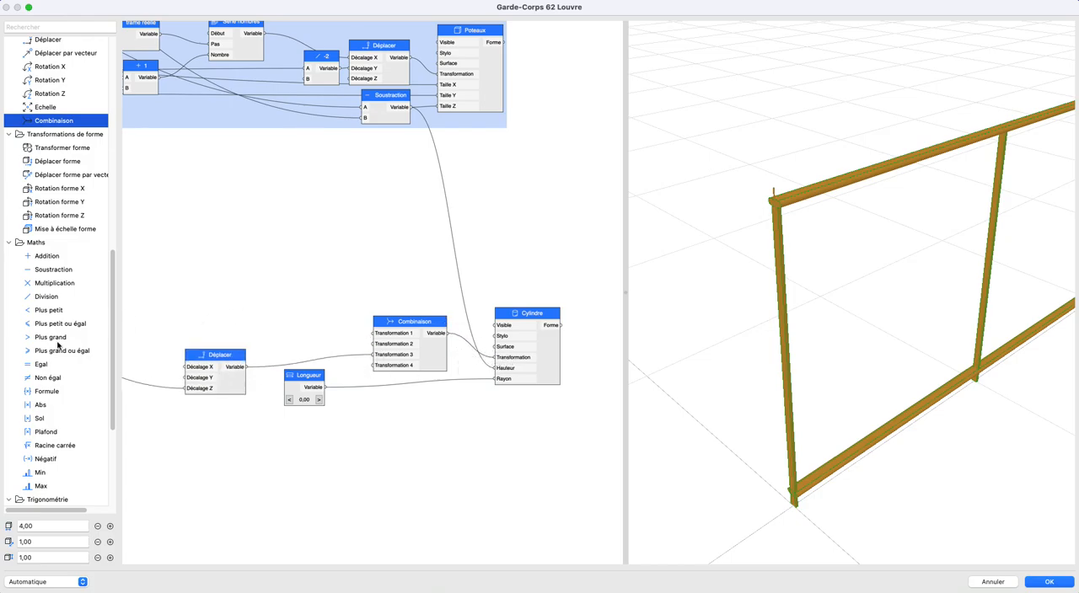
# - Add a Rotation Y node in front of Combinaison and connect its output to Transformation 1
pyautogui.scroll(-5, 63, 347)
pyautogui.scroll(8, 114, 268)
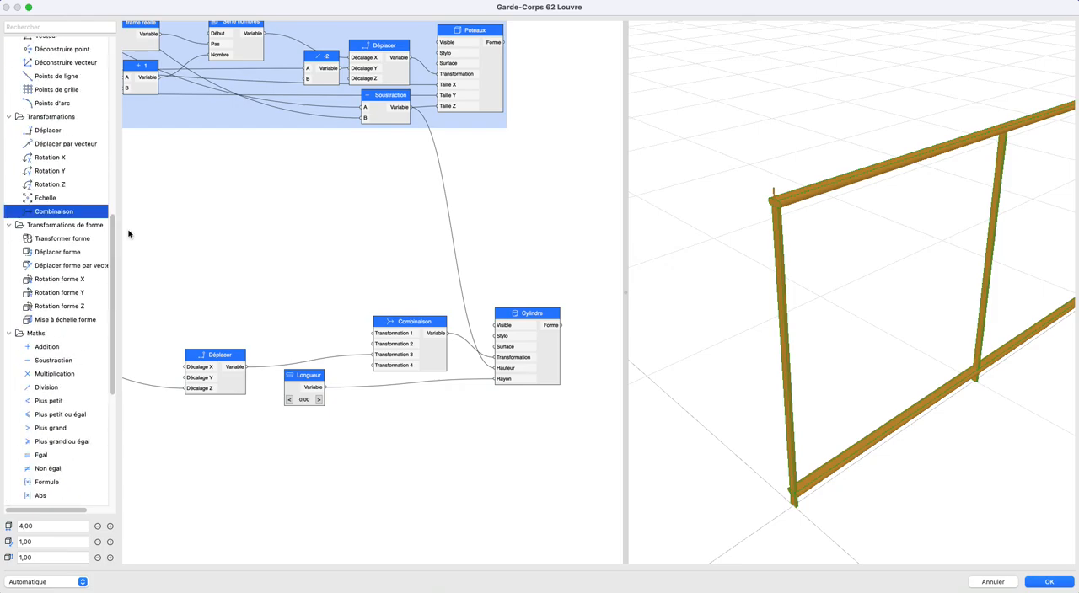
pyautogui.moveTo(46, 172); pyautogui.dragTo(374, 333)
pyautogui.scroll(2, 353, 341)
pyautogui.hscroll(-3, 353, 341)
pyautogui.moveTo(315, 306); pyautogui.dragTo(362, 309)
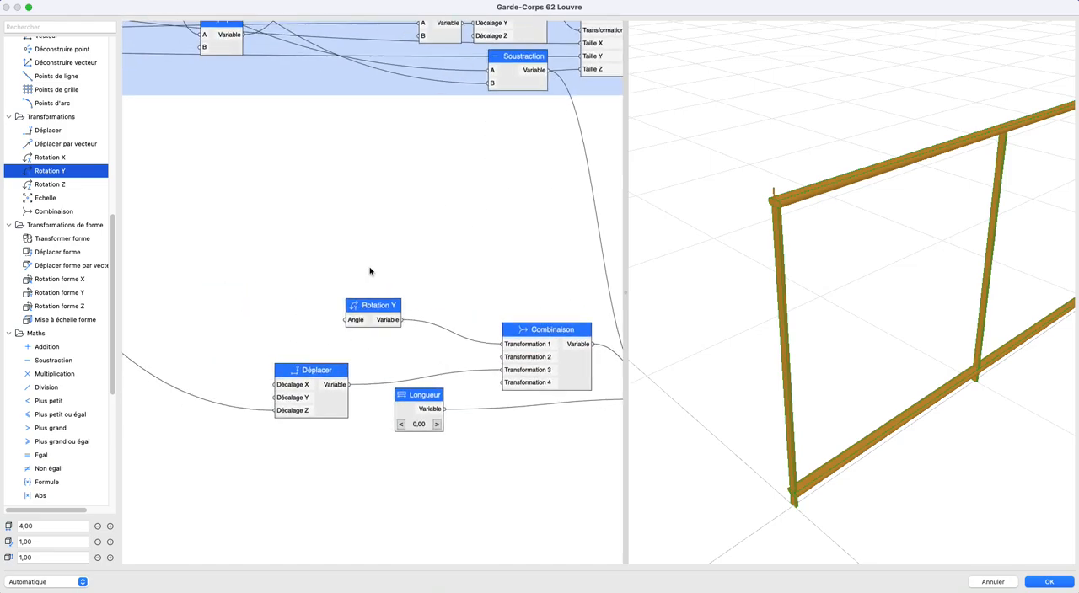
# - Consult the trigo.jpg sketch, put it aside and add a Longueur node in the empty area below the Poteaux group
pyautogui.moveTo(1, 135); pyautogui.dragTo(252, 85)
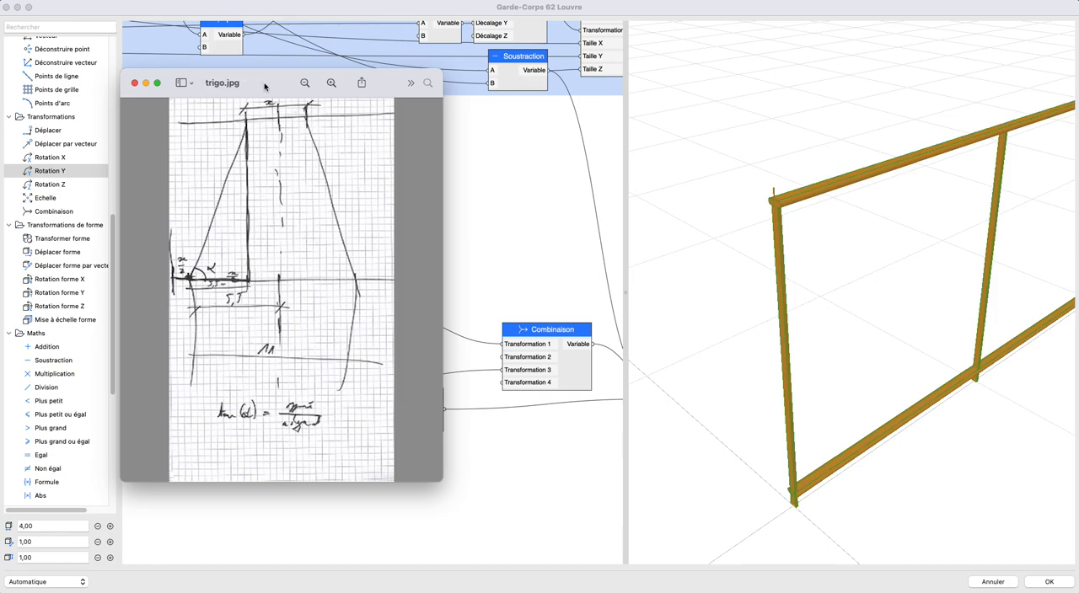
pyautogui.moveTo(272, 84); pyautogui.dragTo(2, 127)
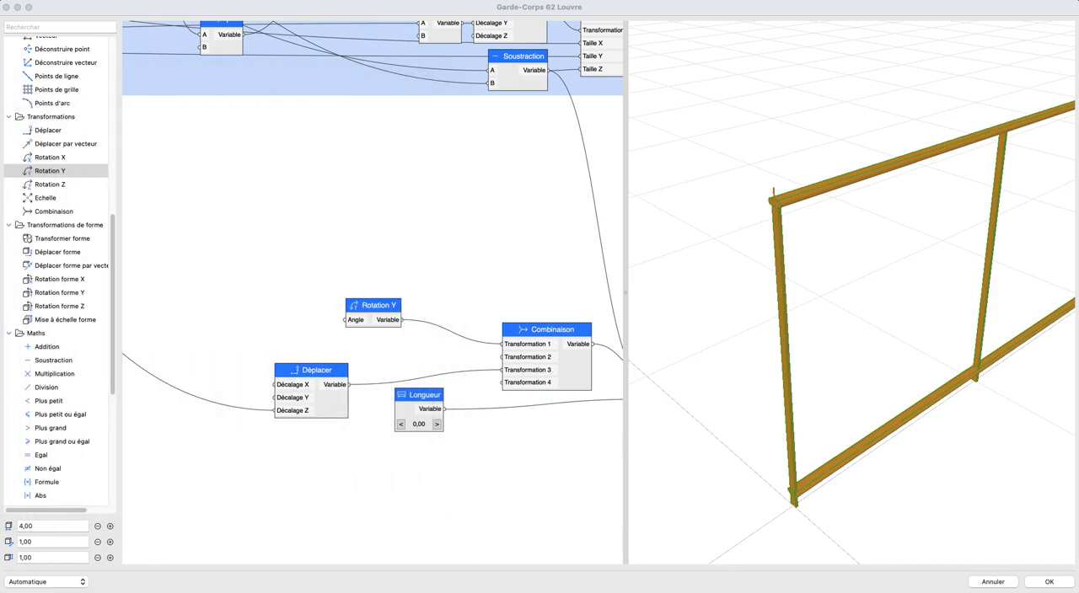
pyautogui.scroll(10, 76, 376)
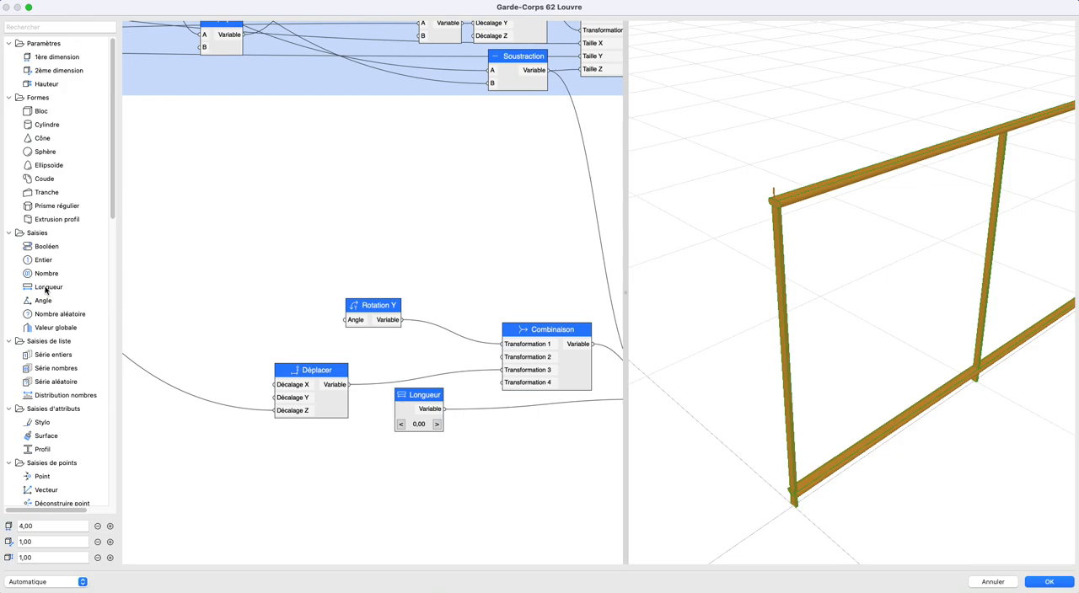
pyautogui.moveTo(46, 290); pyautogui.dragTo(252, 236)
pyautogui.scroll(-3, 253, 236)
pyautogui.moveTo(253, 236); pyautogui.dragTo(395, 258, button='middle')
pyautogui.moveTo(396, 256); pyautogui.dragTo(348, 254)
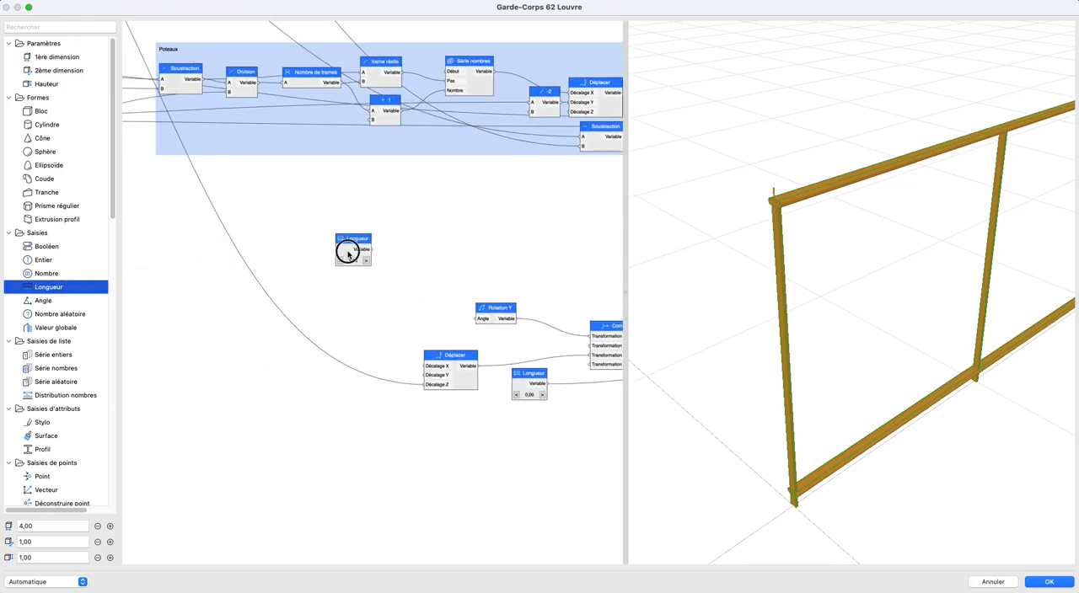
# - Set the new Longueur node's value to 0,11 and its step to 0,01
pyautogui.doubleClick(348, 254)
pyautogui.doubleClick(399, 273)
pyautogui.write('0,11')
pyautogui.press('Tab')
pyautogui.write('0')
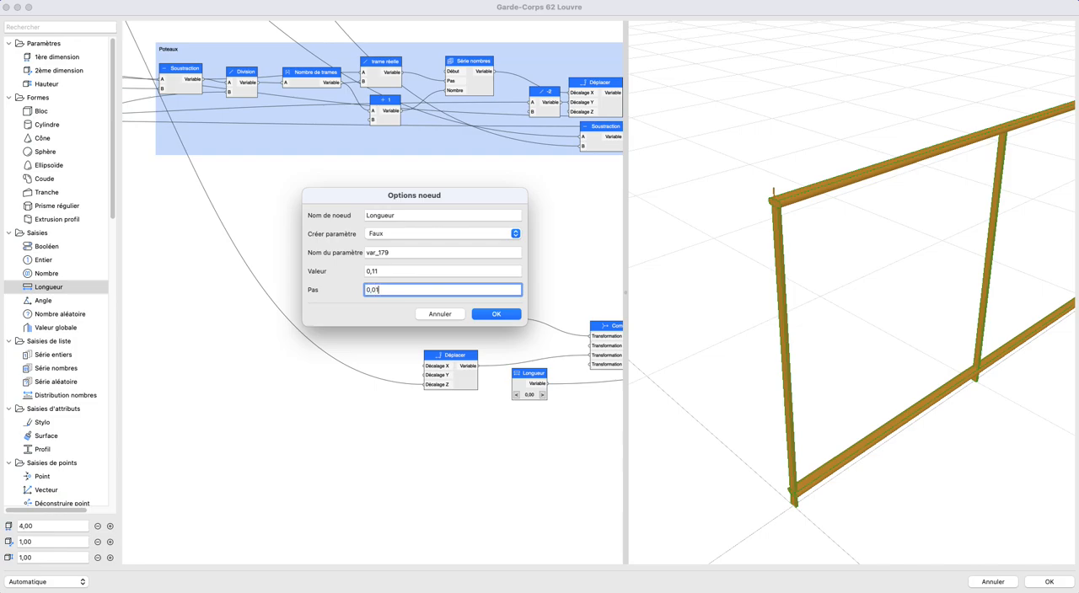
pyautogui.write(',01')
pyautogui.press('Return')
# - Rename the 0,11 Longueur node as "obliques distance max"
pyautogui.doubleClick(342, 253)
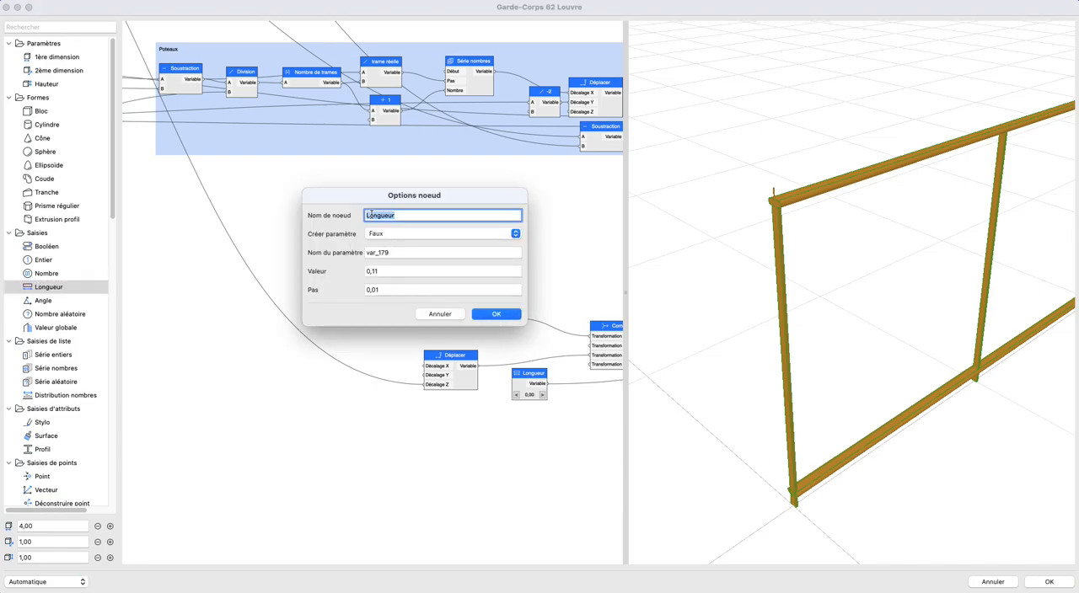
pyautogui.write('Distance max')
pyautogui.click(367, 216)
pyautogui.write('obliques distance max')
pyautogui.press('Return')
pyautogui.click(349, 229)
pyautogui.press('super+v')
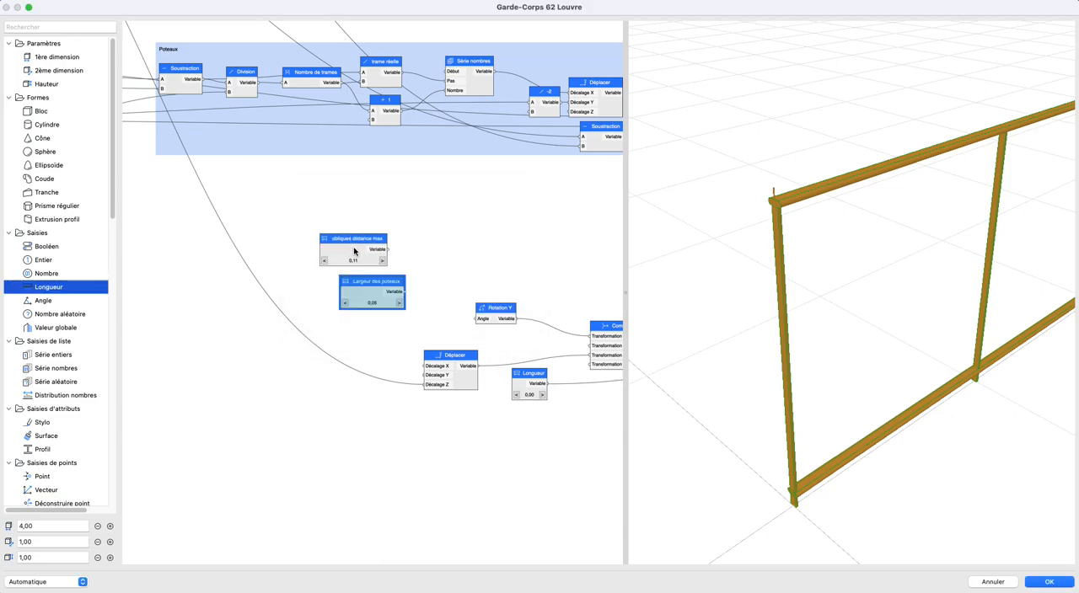
pyautogui.press('super+z')
# - Duplicate the "obliques distance max" node and place the copy just below it
pyautogui.click(351, 255)
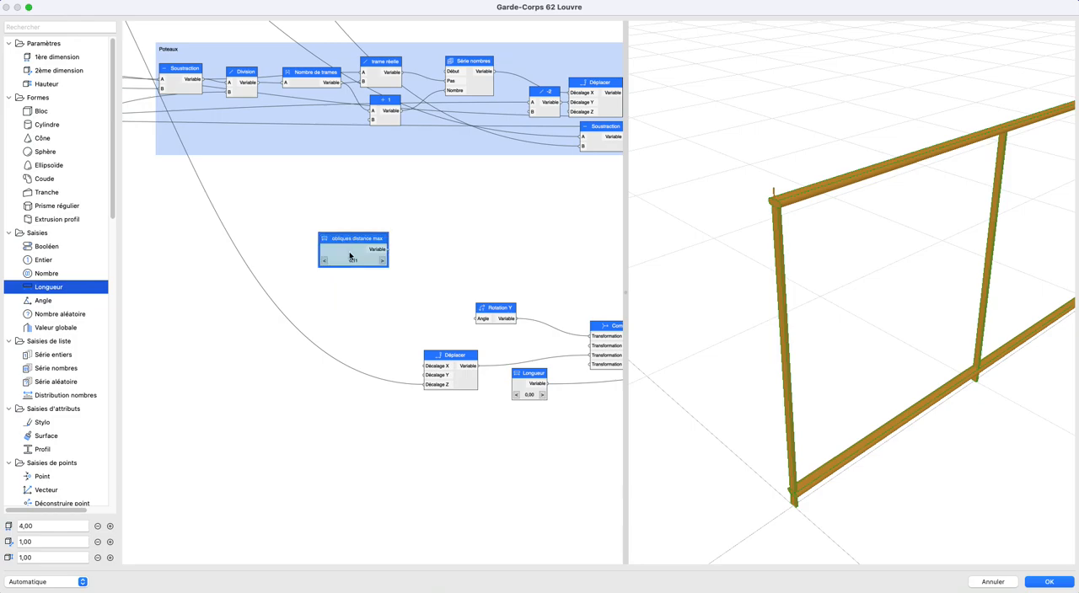
pyautogui.press('super+c')
pyautogui.press('super+v')
pyautogui.moveTo(365, 291); pyautogui.dragTo(362, 291)
# - Rename the copied node as "obliques distance min" and set its value to 0,05
pyautogui.doubleClick(362, 292)
pyautogui.press('Right')
pyautogui.press('BackSpace')
pyautogui.press('BackSpace')
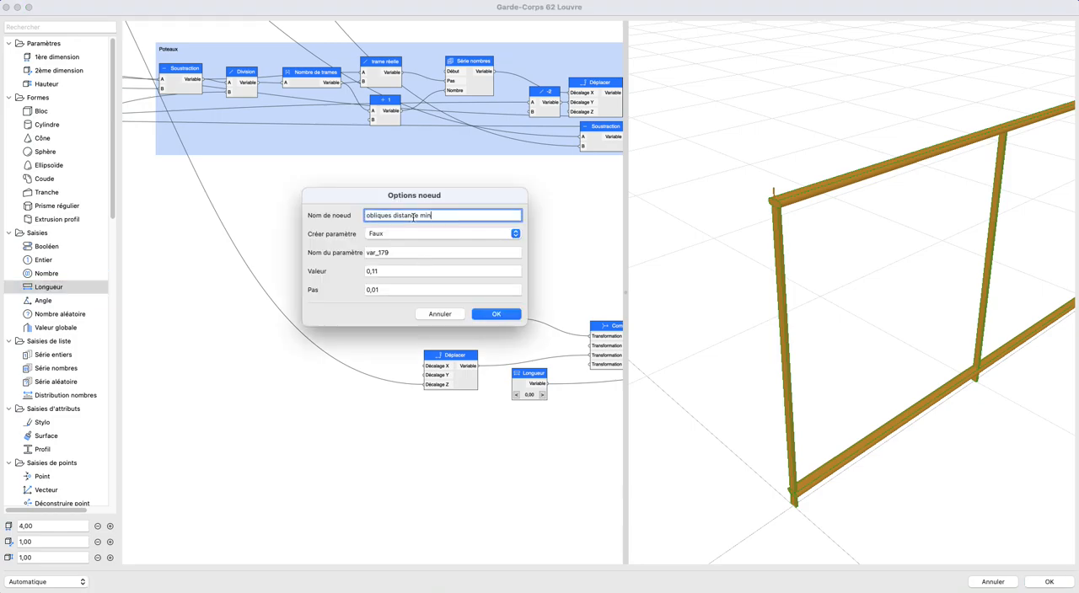
pyautogui.click(381, 270)
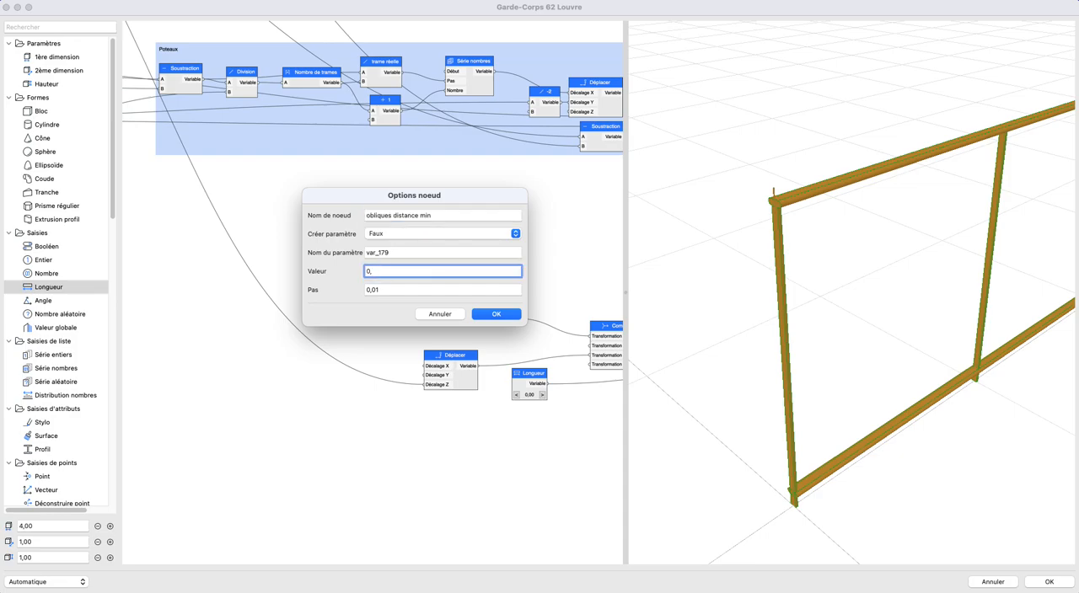
pyautogui.press('Return')
# - Line up the two obliques distance nodes and shift them together away from Rotation Y to free space after their outputs
pyautogui.scroll(4, 400, 298)
pyautogui.moveTo(345, 283); pyautogui.dragTo(338, 283)
pyautogui.click(433, 274)
pyautogui.scroll(-1, 422, 275)
pyautogui.moveTo(416, 274); pyautogui.dragTo(379, 270, button='middle')
pyautogui.moveTo(201, 181); pyautogui.dragTo(367, 322)
pyautogui.moveTo(299, 232); pyautogui.dragTo(217, 234)
pyautogui.click(318, 186)
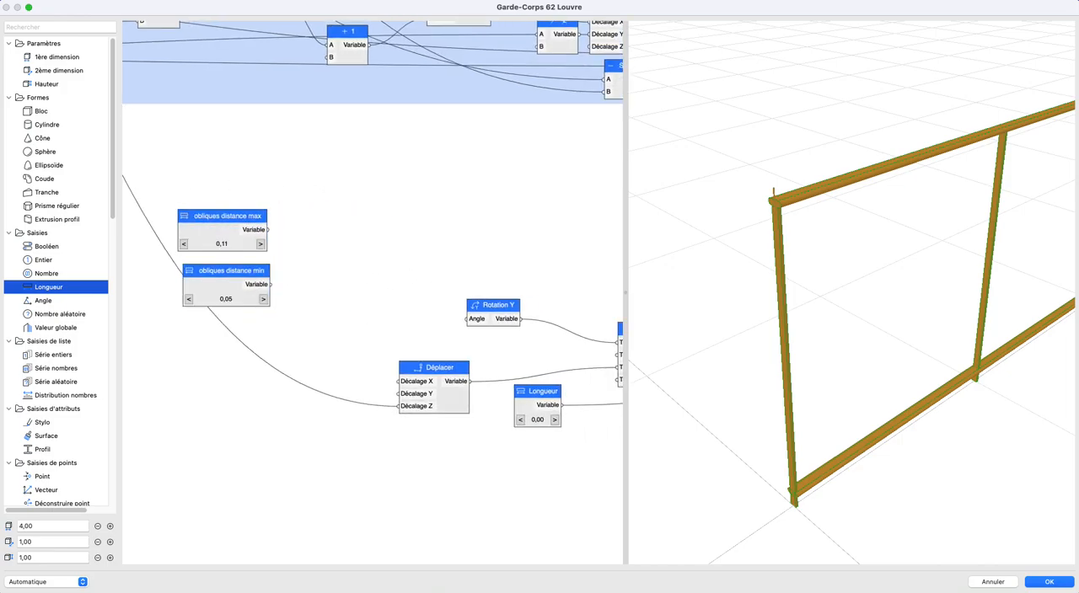
# - Add a Division node beside "obliques distance max", name it "2" and set its B value to 2
pyautogui.moveTo(0, 97); pyautogui.dragTo(0, 84)
pyautogui.click(198, 366)
pyautogui.scroll(-10, 41, 386)
pyautogui.moveTo(48, 407); pyautogui.dragTo(354, 243)
pyautogui.doubleClick(354, 243)
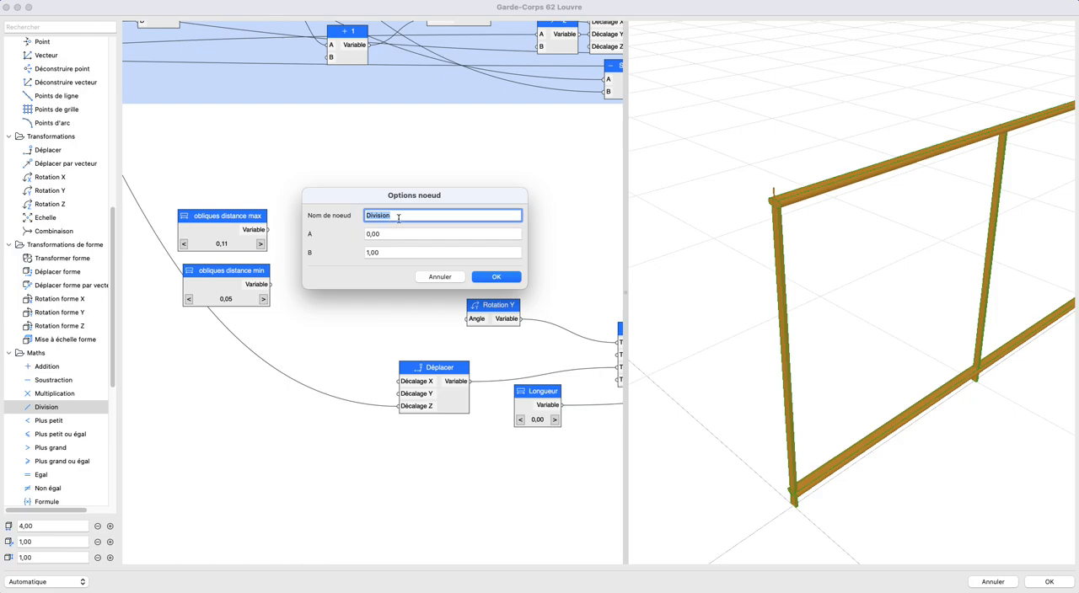
pyautogui.press('BackSpace')
pyautogui.doubleClick(387, 251)
pyautogui.write('2')
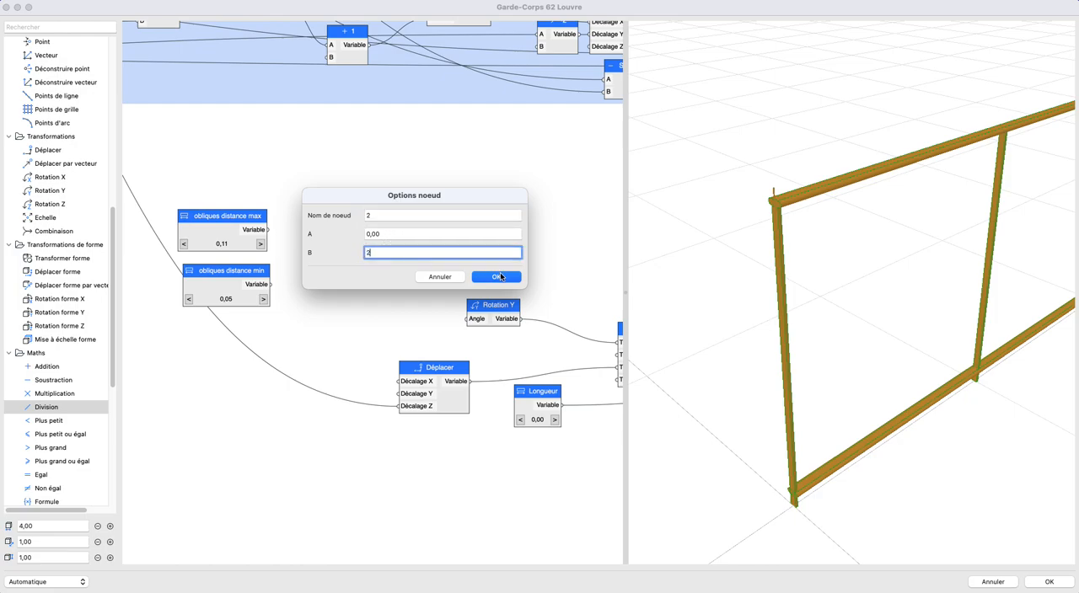
pyautogui.press('Return')
# - Connect "obliques distance max" to the divide-by-2 node, then duplicate that node and connect "obliques distance min" to the copy
pyautogui.moveTo(264, 233); pyautogui.dragTo(339, 226)
pyautogui.press('super+c')
pyautogui.press('super+v')
pyautogui.moveTo(342, 284)
pyautogui.mouseDown()
pyautogui.moveTo(312, 276)
pyautogui.moveTo(330, 292)
pyautogui.moveTo(324, 283)
pyautogui.mouseUp()
pyautogui.moveTo(354, 243)
pyautogui.mouseDown()
pyautogui.moveTo(332, 234)
pyautogui.moveTo(341, 245)
pyautogui.mouseUp()
# - Check the trigo.jpg sketch and add a Soustraction node taking the halved max distance as A and the halved min distance as B
pyautogui.moveTo(0, 123); pyautogui.dragTo(451, 90)
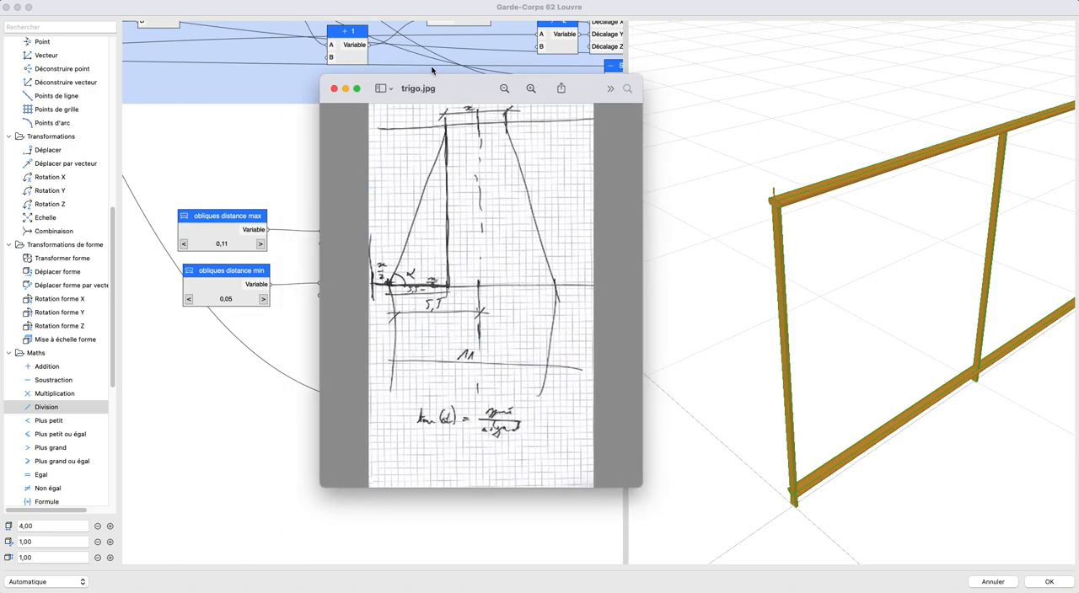
pyautogui.moveTo(471, 95); pyautogui.dragTo(1, 118)
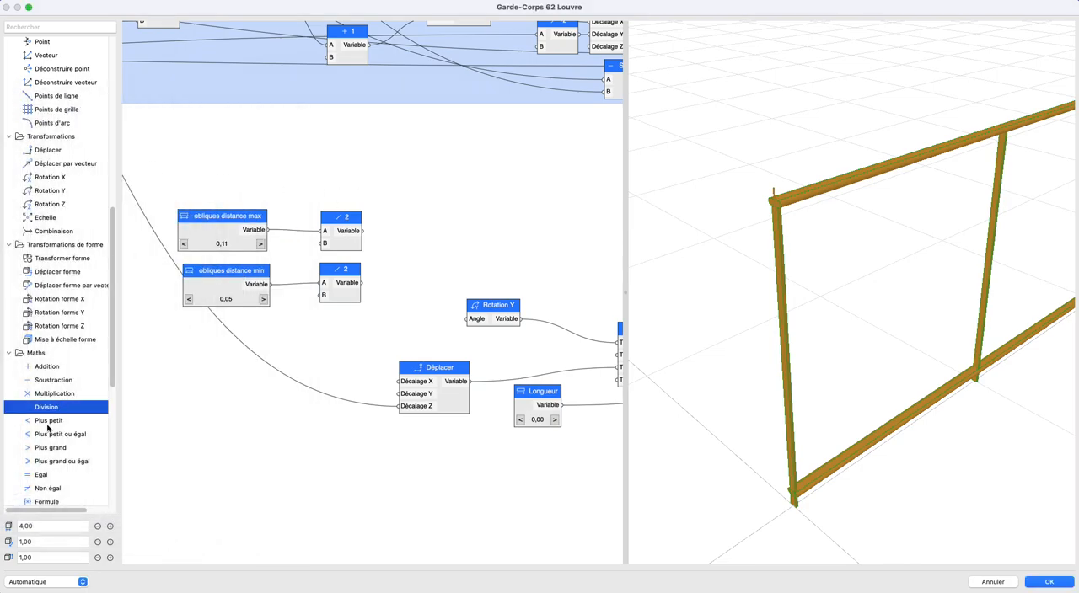
pyautogui.moveTo(46, 383); pyautogui.dragTo(398, 237)
pyautogui.moveTo(362, 282); pyautogui.dragTo(424, 258)
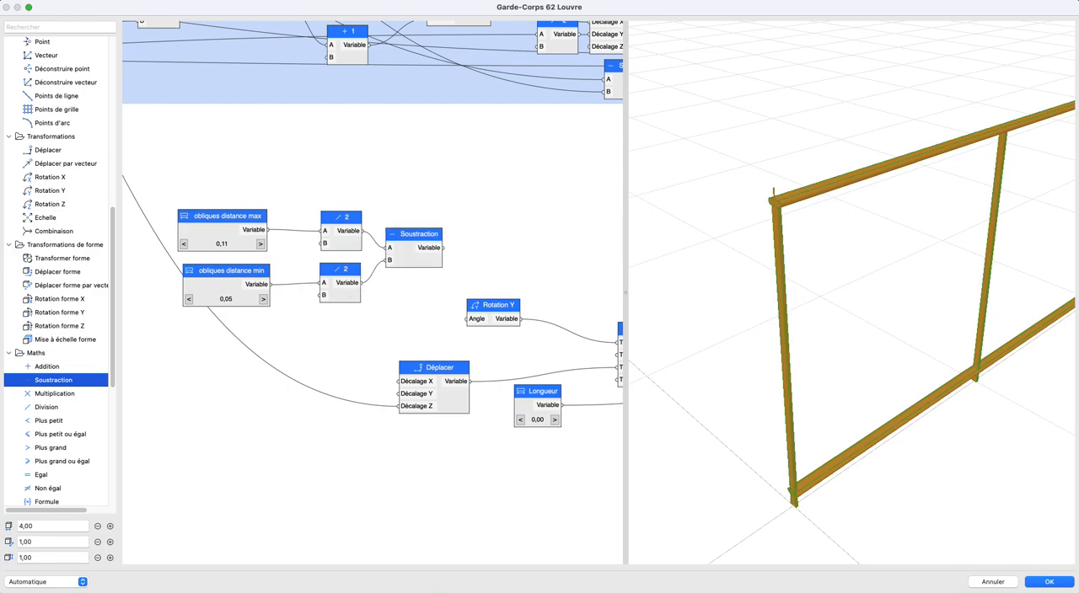
# - Consult the trigo.jpg sketch and trace the graph for the node that supplies the vertical height between the rails
pyautogui.moveTo(0, 127); pyautogui.dragTo(361, 103)
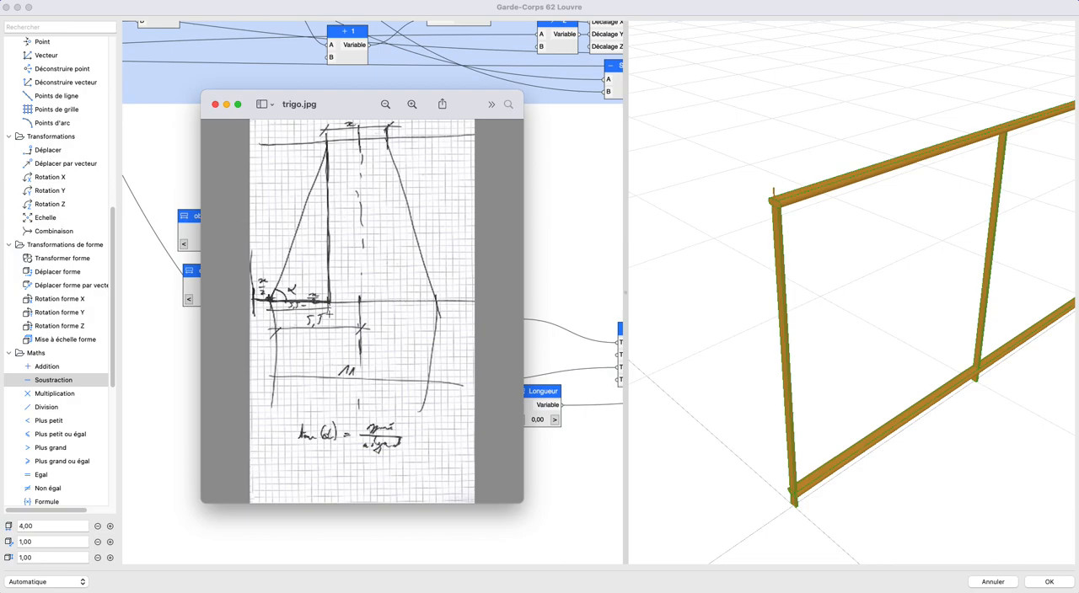
pyautogui.moveTo(344, 105); pyautogui.dragTo(0, 114)
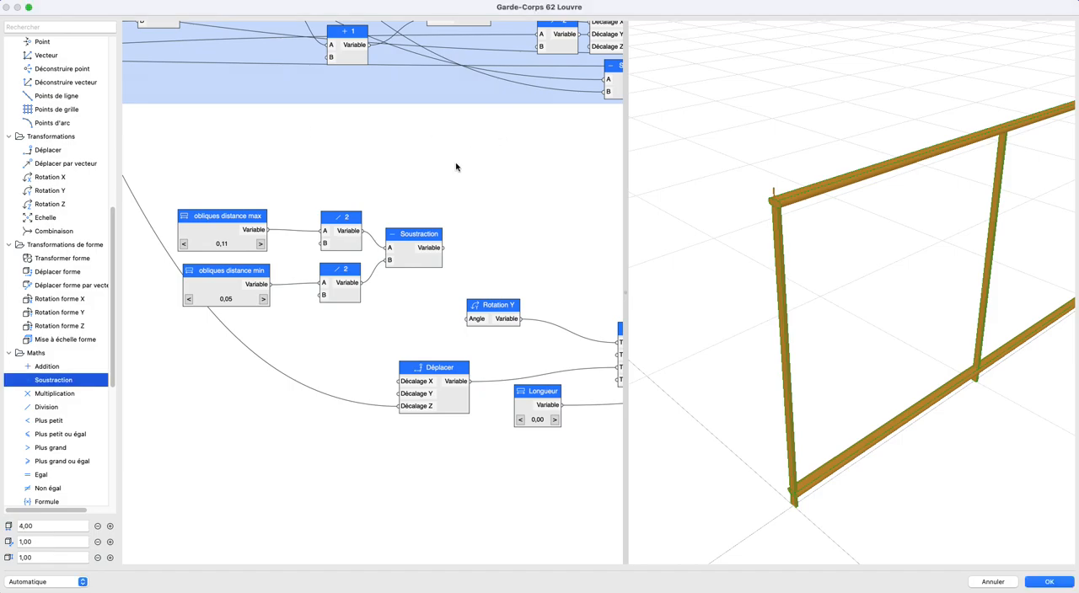
pyautogui.scroll(-2, 393, 231)
pyautogui.scroll(-3, 393, 231)
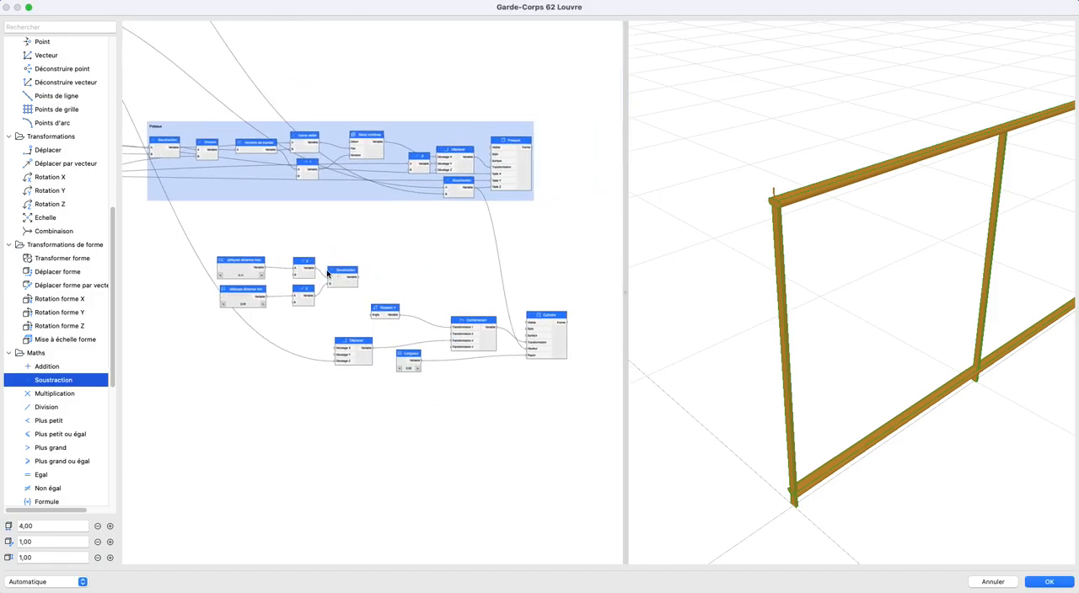
pyautogui.scroll(5, 269, 281)
pyautogui.hscroll(-10, 269, 281)
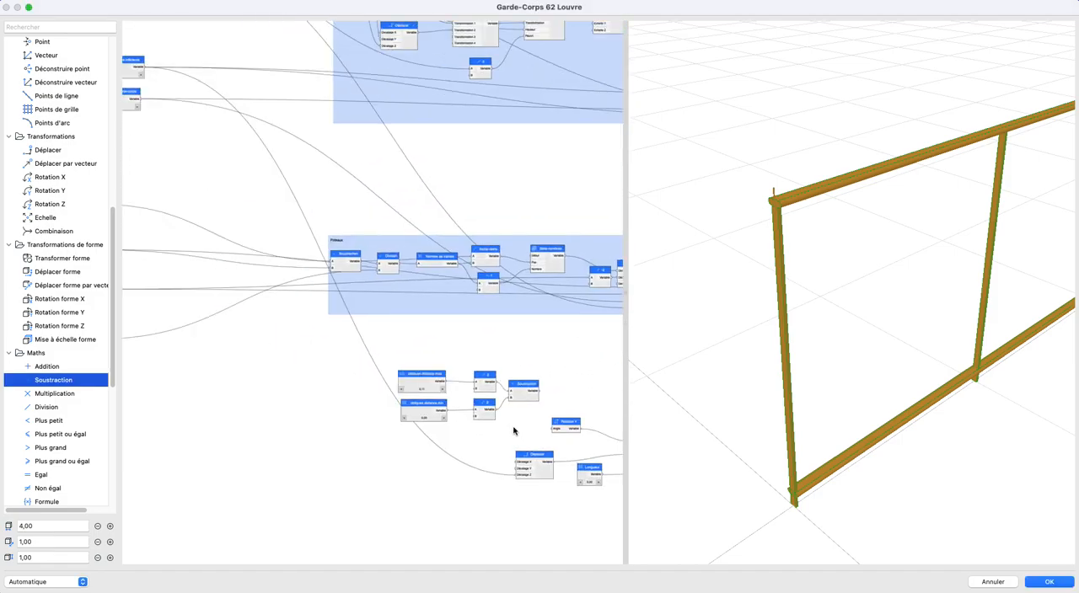
pyautogui.moveTo(320, 270); pyautogui.dragTo(357, 387)
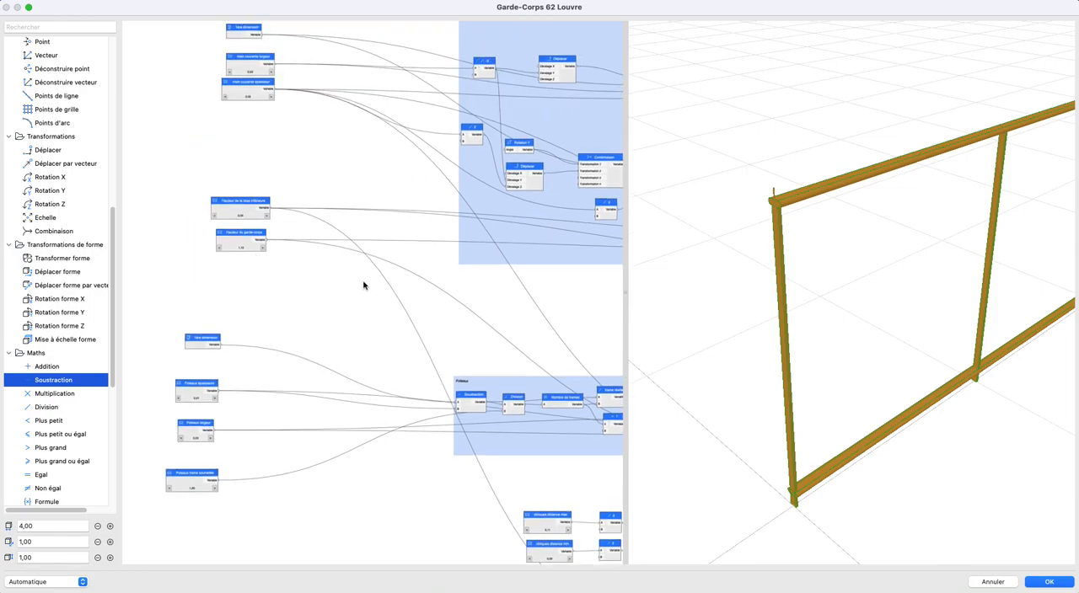
pyautogui.scroll(-1, 364, 286)
pyautogui.moveTo(364, 286); pyautogui.dragTo(188, 252, button='middle')
pyautogui.moveTo(417, 289); pyautogui.dragTo(169, 237, button='middle')
pyautogui.moveTo(481, 277); pyautogui.dragTo(459, 295, button='middle')
# - Connect the Soustraction node that feeds Déplacer forme in the upper group to the Hauteur input of the infill Cylindre
pyautogui.click(469, 189)
pyautogui.scroll(-2, 500, 231)
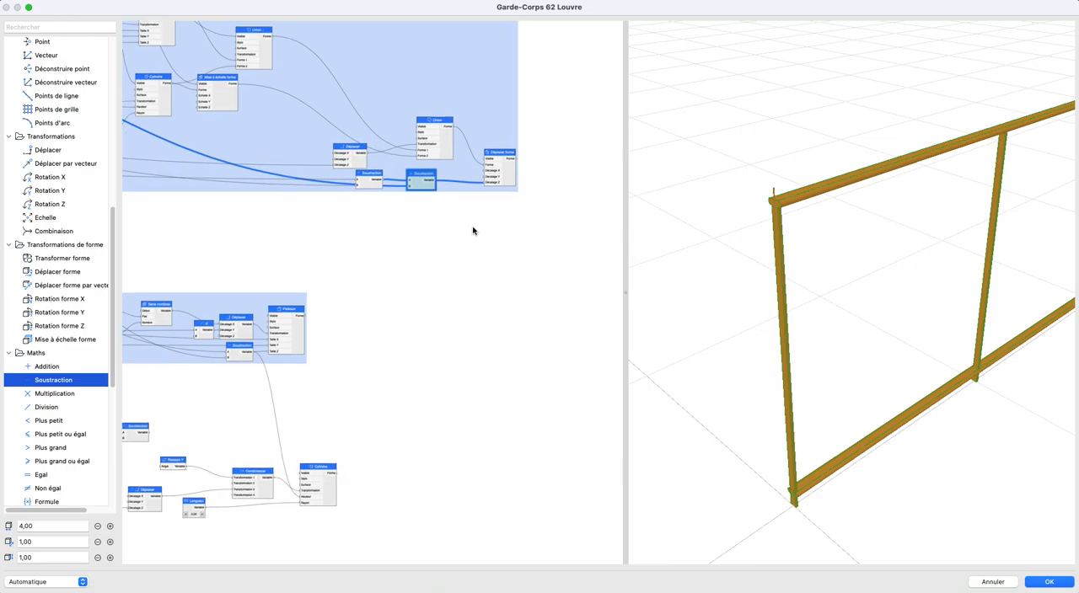
pyautogui.moveTo(327, 466); pyautogui.dragTo(390, 464)
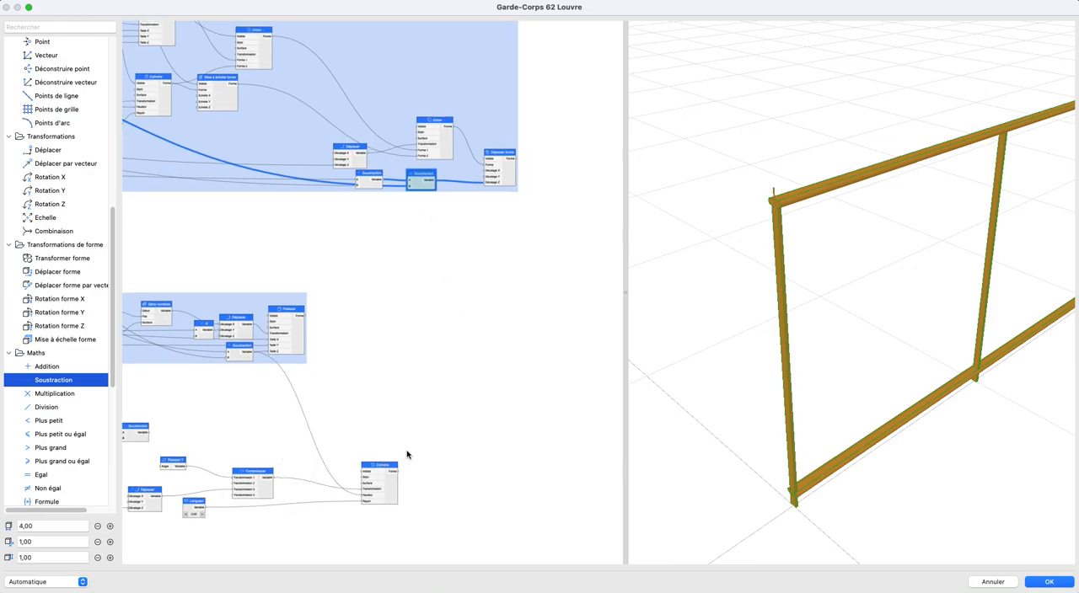
pyautogui.moveTo(435, 184); pyautogui.dragTo(361, 497)
pyautogui.moveTo(876, 372); pyautogui.dragTo(827, 260)
pyautogui.scroll(3, 791, 221)
pyautogui.scroll(-2, 790, 220)
pyautogui.scroll(-5, 770, 189)
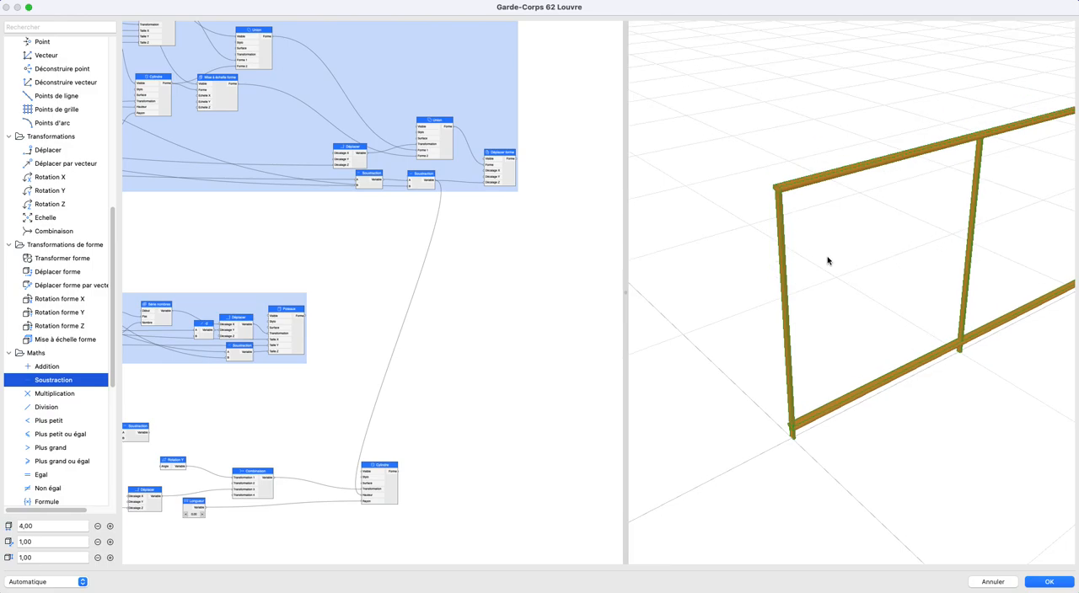
# - Move the Cylindre node well away from Combinaison to make room, and recheck the tangent formula in the trigo.jpg sketch
pyautogui.moveTo(386, 465); pyautogui.dragTo(568, 472)
pyautogui.moveTo(475, 382); pyautogui.dragTo(641, 335, button='middle')
pyautogui.moveTo(497, 350); pyautogui.dragTo(409, 348, button='middle')
pyautogui.scroll(1, 395, 344)
pyautogui.moveTo(379, 592); pyautogui.dragTo(306, 104)
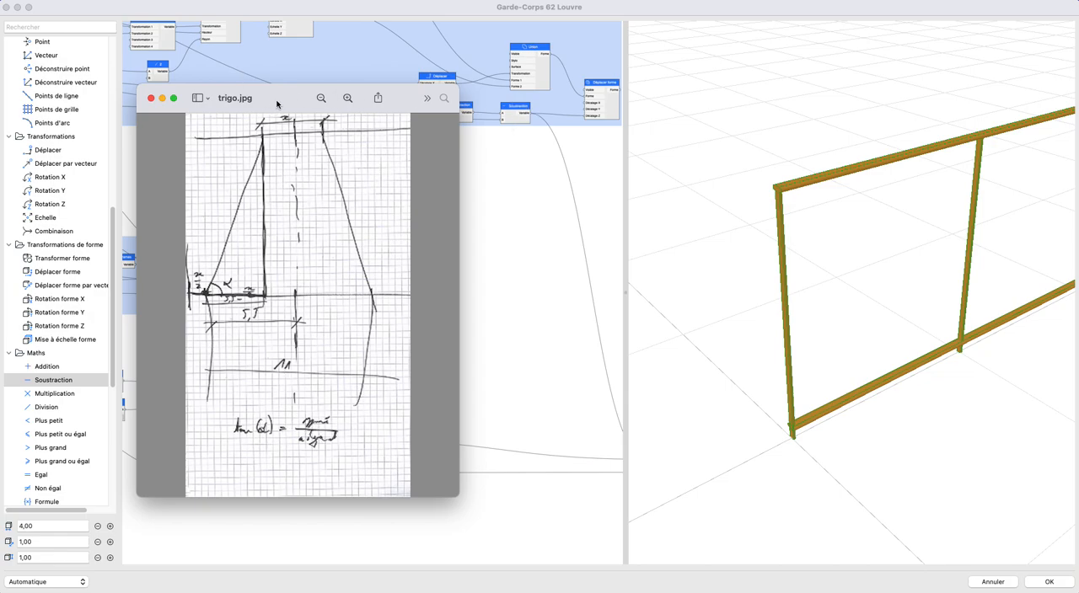
pyautogui.moveTo(291, 101); pyautogui.dragTo(354, 592)
pyautogui.click(441, 282)
pyautogui.scroll(-2, 450, 294)
pyautogui.hscroll(3, 450, 294)
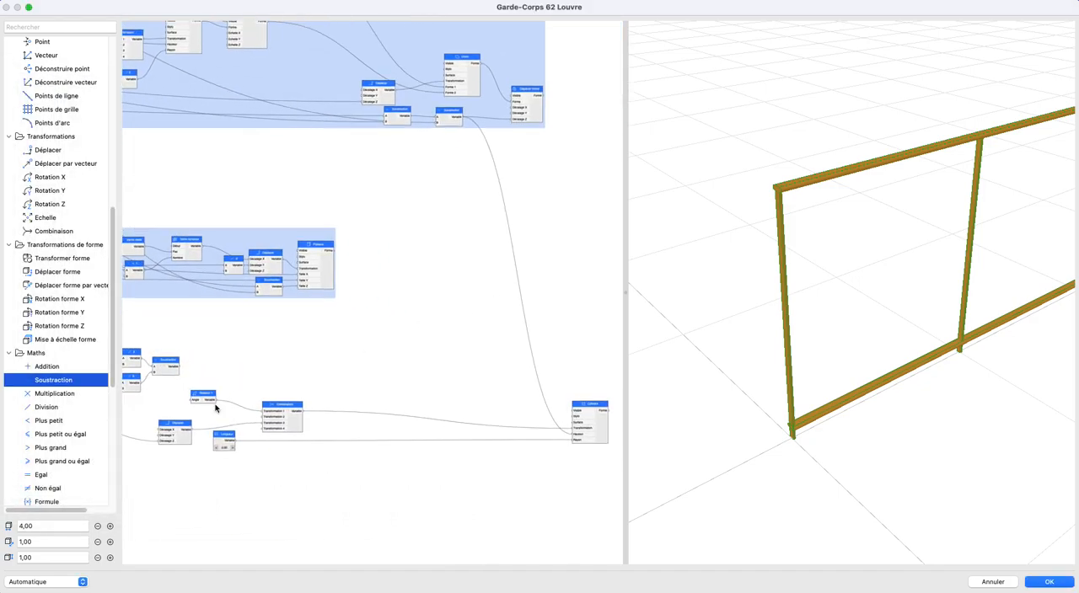
# - Add a Division node with the rail height Soustraction as A and the oblique distance Soustraction as B
pyautogui.moveTo(48, 412); pyautogui.dragTo(416, 386)
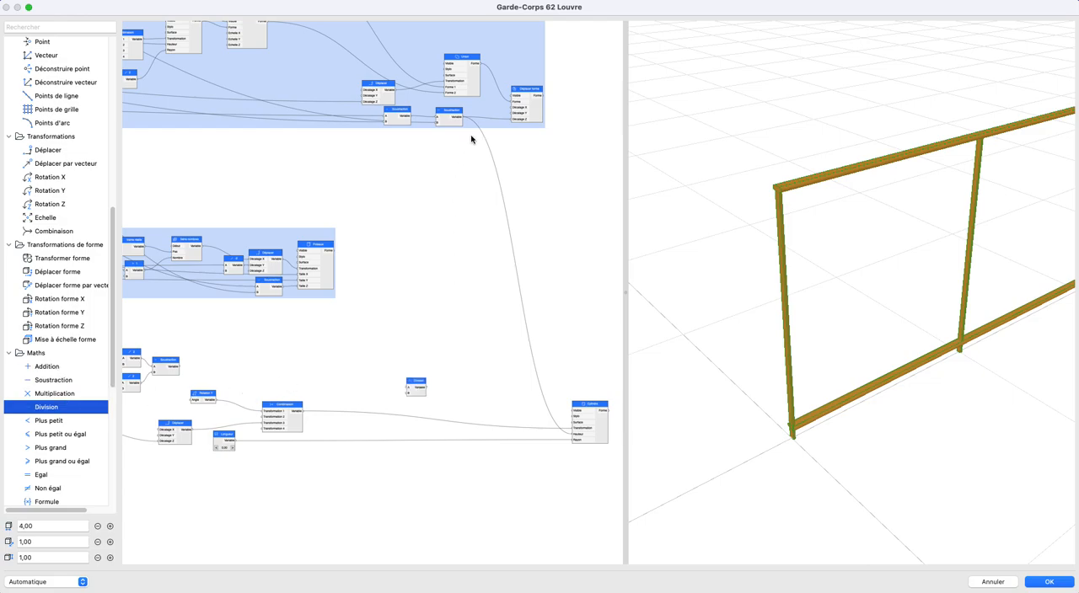
pyautogui.moveTo(466, 117); pyautogui.dragTo(408, 387)
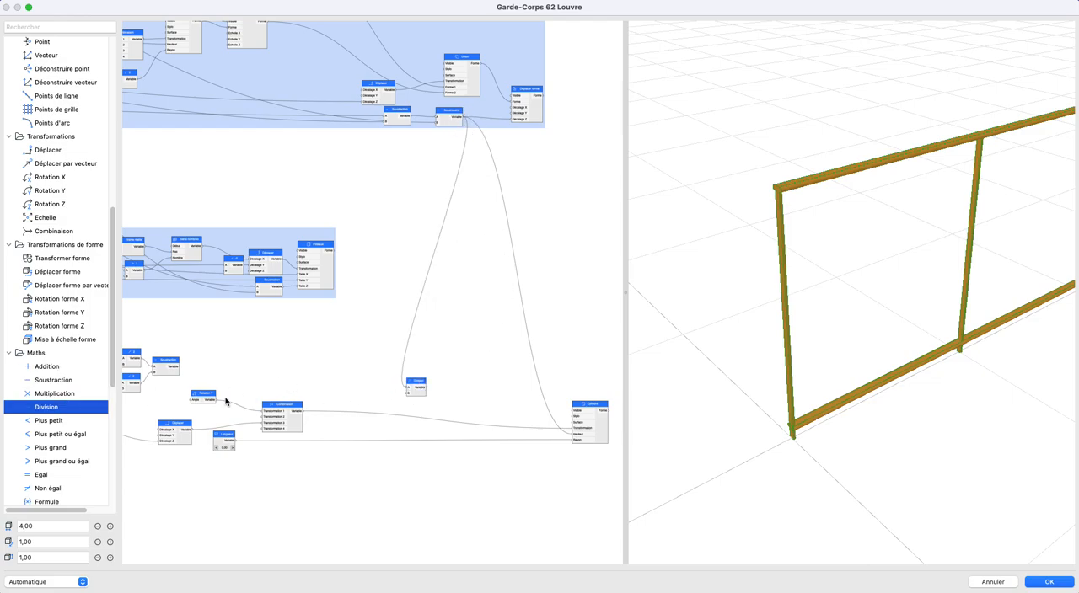
pyautogui.moveTo(180, 368); pyautogui.dragTo(408, 392)
# - Add an Arc tangente node beside the new Division and connect the Division's output to it
pyautogui.hscroll(-2, 404, 403)
pyautogui.click(453, 381)
pyautogui.scroll(4, 472, 396)
pyautogui.scroll(-6, 84, 404)
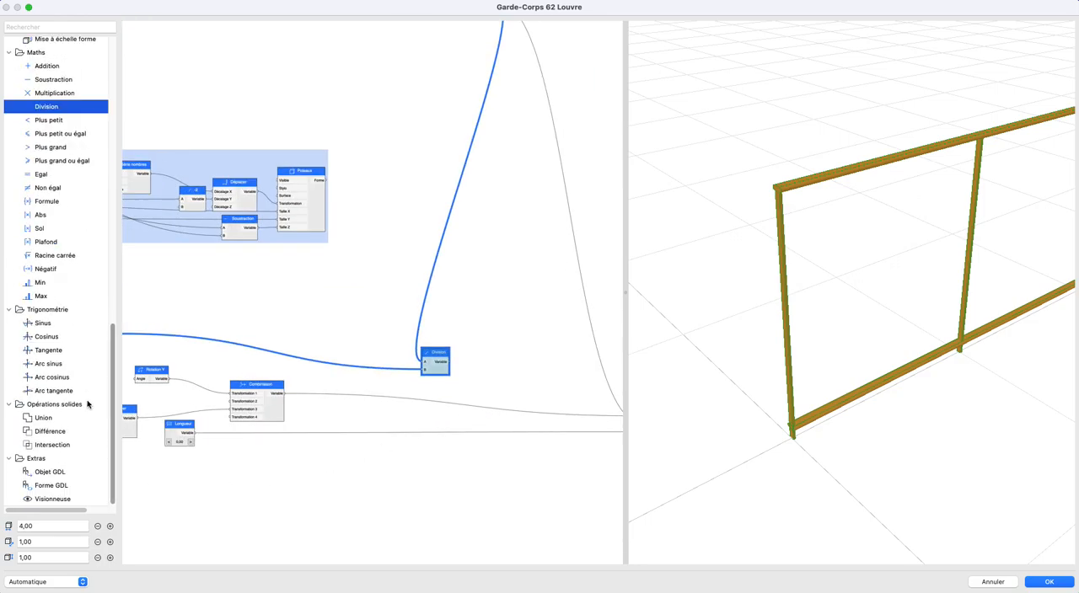
pyautogui.moveTo(59, 391); pyautogui.dragTo(493, 378)
pyautogui.scroll(-3, 540, 414)
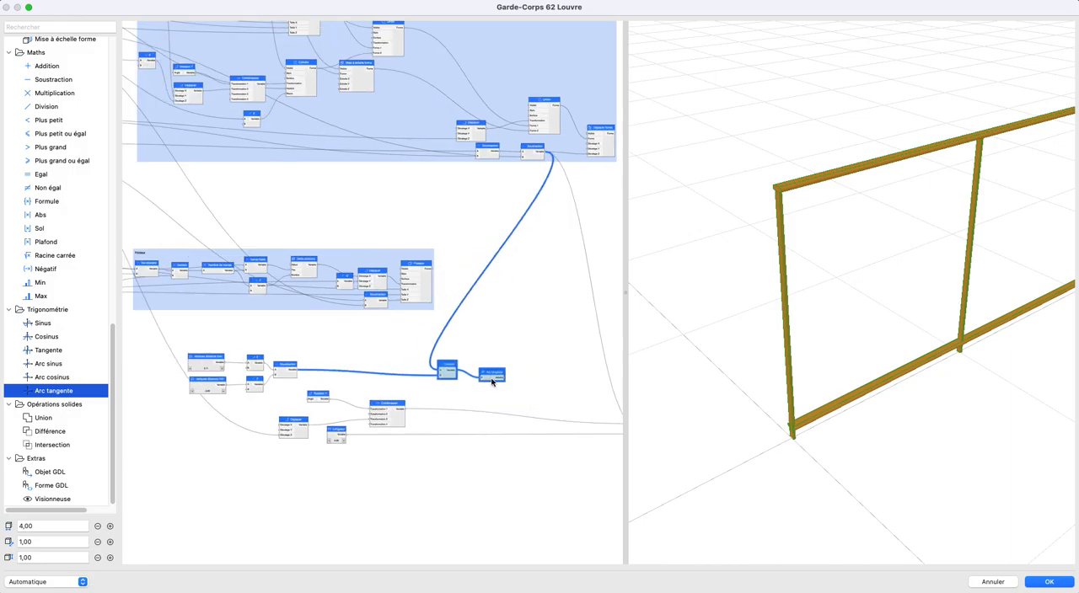
pyautogui.scroll(4, 380, 357)
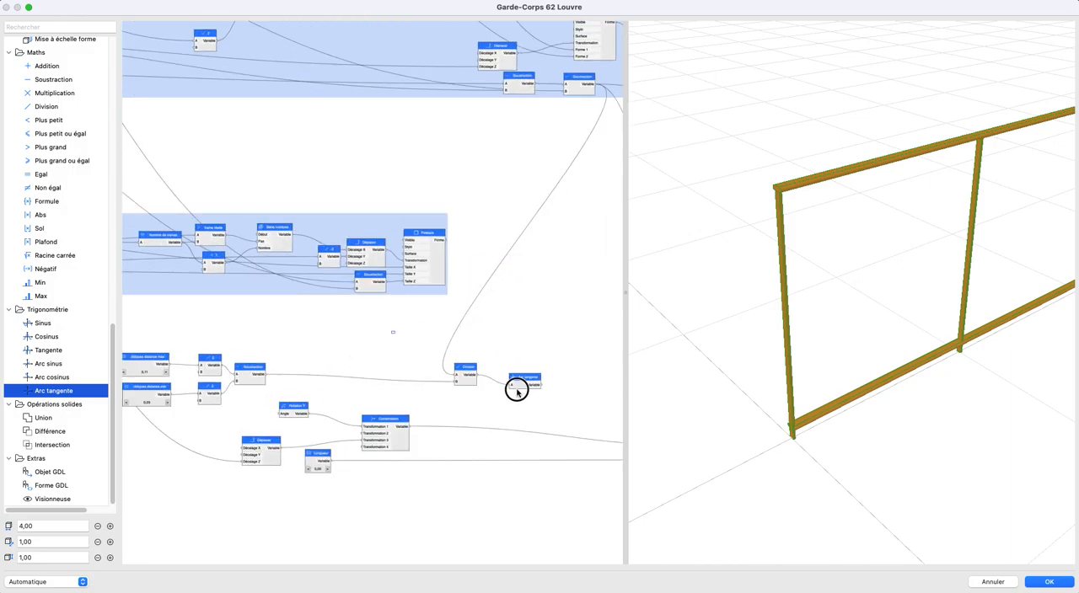
# - Move Division and Arc tangente next to the distance Soustraction and shift the Rotation Y, Déplacer, Longueur and Combinaison nodes further along
pyautogui.moveTo(520, 379); pyautogui.dragTo(362, 375)
pyautogui.scroll(-2, 392, 366)
pyautogui.moveTo(395, 365); pyautogui.dragTo(399, 267, button='middle')
pyautogui.click(539, 356)
pyautogui.scroll(3, 527, 359)
pyautogui.moveTo(279, 337); pyautogui.dragTo(509, 463)
pyautogui.moveTo(441, 364); pyautogui.dragTo(562, 371)
pyautogui.click(483, 334)
# - Connect the Arc tangente output to the Angle input of Rotation Y and inspect the 3D preview
pyautogui.moveTo(439, 324); pyautogui.dragTo(451, 370)
pyautogui.scroll(-1, 799, 391)
pyautogui.moveTo(798, 391); pyautogui.dragTo(761, 374, button='middle')
pyautogui.scroll(-2, 455, 356)
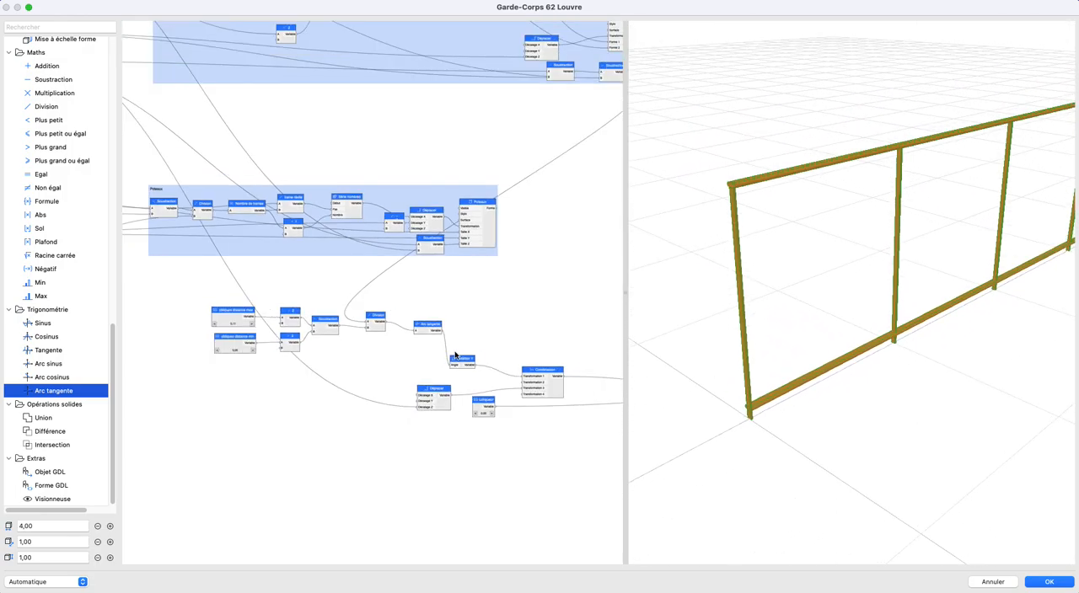
# - Add a Booléen node in the empty space between the upper group and the Poteaux group
pyautogui.scroll(-1, 455, 355)
pyautogui.moveTo(440, 363); pyautogui.dragTo(342, 436, button='middle')
pyautogui.scroll(-3, 393, 366)
pyautogui.moveTo(441, 393); pyautogui.dragTo(509, 454, button='middle')
pyautogui.scroll(1, 368, 297)
pyautogui.scroll(1, 367, 297)
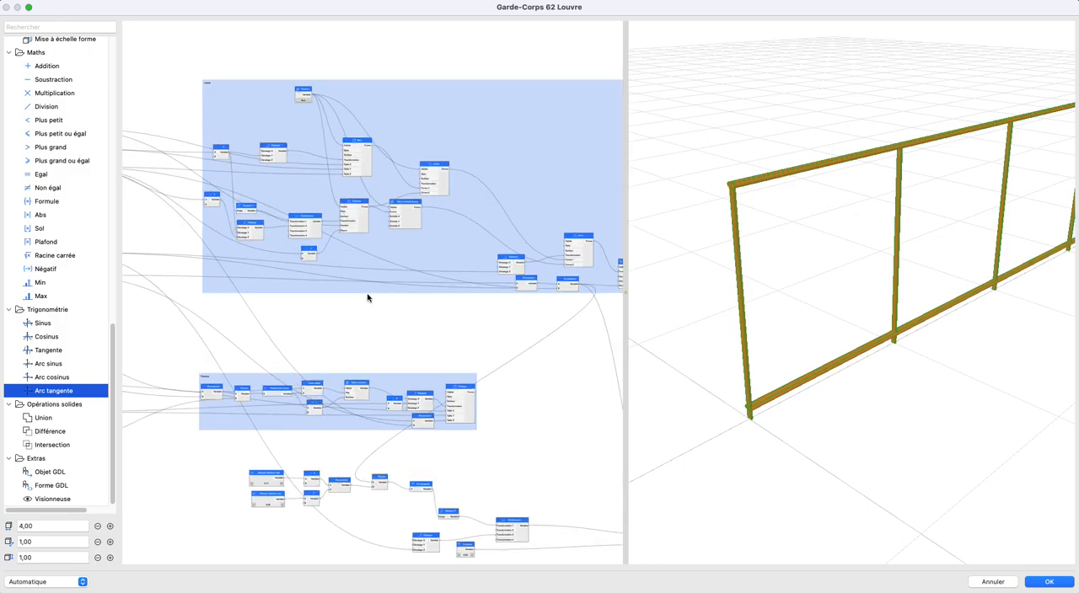
pyautogui.scroll(5, 69, 260)
pyautogui.scroll(6, 56, 200)
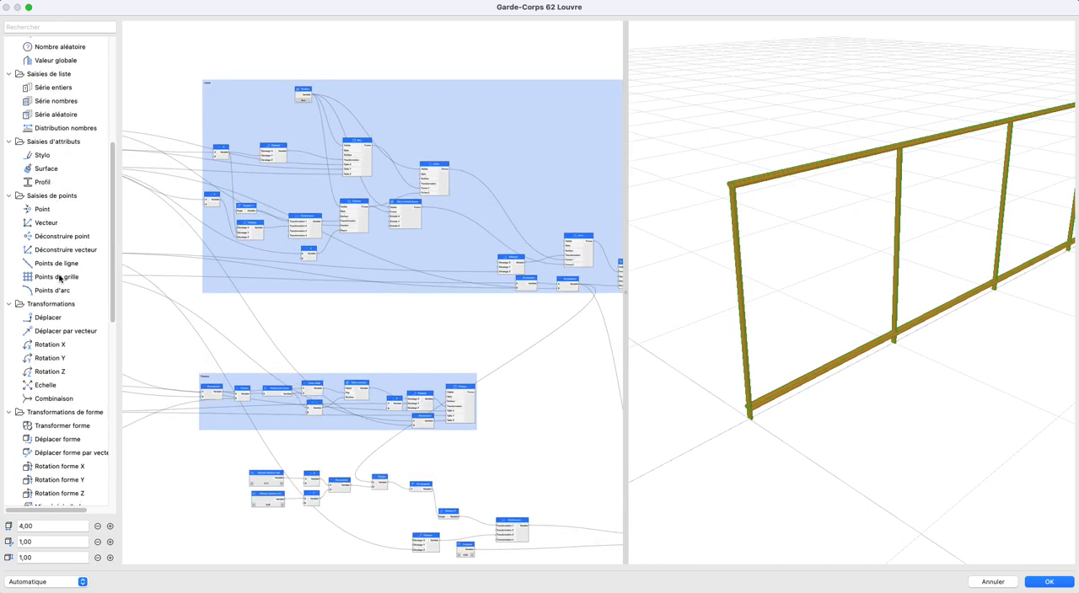
pyautogui.moveTo(384, 315); pyautogui.dragTo(391, 316)
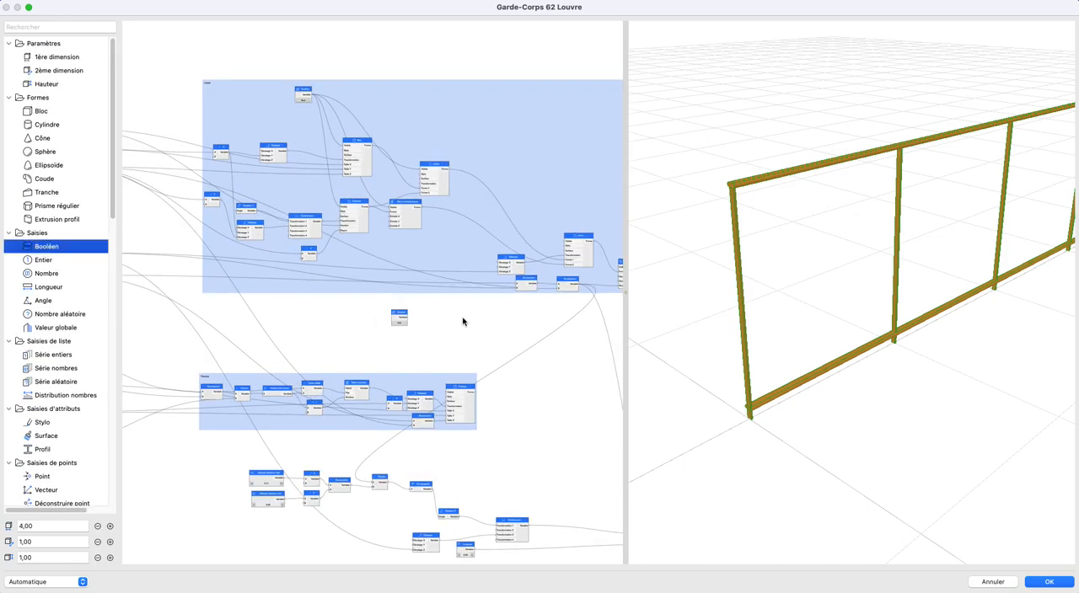
# - Connect the Booléen to the Visible inputs of the final Union and the Poteaux block, and switch it to Faux
pyautogui.moveTo(454, 324); pyautogui.dragTo(391, 312, button='middle')
pyautogui.moveTo(345, 310); pyautogui.dragTo(501, 234)
pyautogui.click(345, 307)
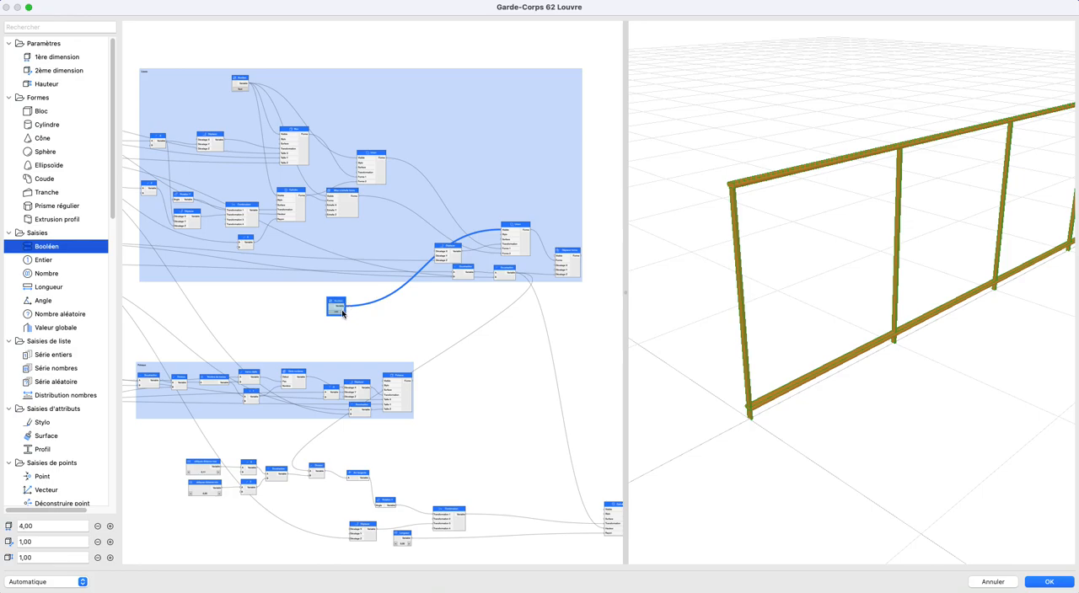
pyautogui.moveTo(346, 307); pyautogui.dragTo(386, 385)
pyautogui.click(508, 380)
pyautogui.moveTo(830, 370); pyautogui.dragTo(810, 365)
pyautogui.scroll(-5, 516, 437)
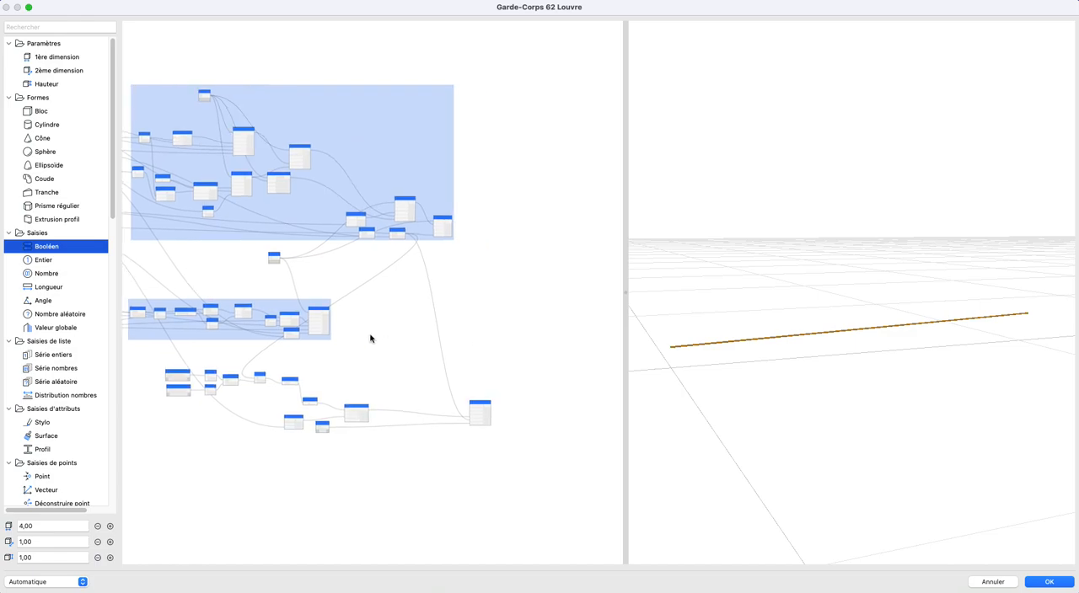
# - Compare the trigo.jpg sketch with the node chain that computes the oblique's rotation angle
pyautogui.press('super+Tab')
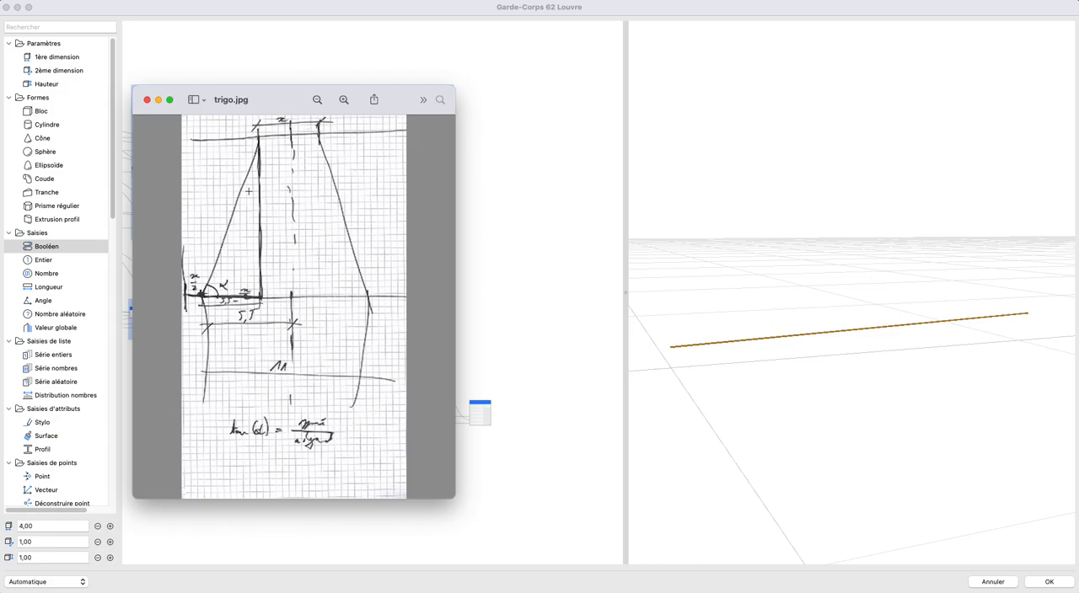
pyautogui.press('super+Tab')
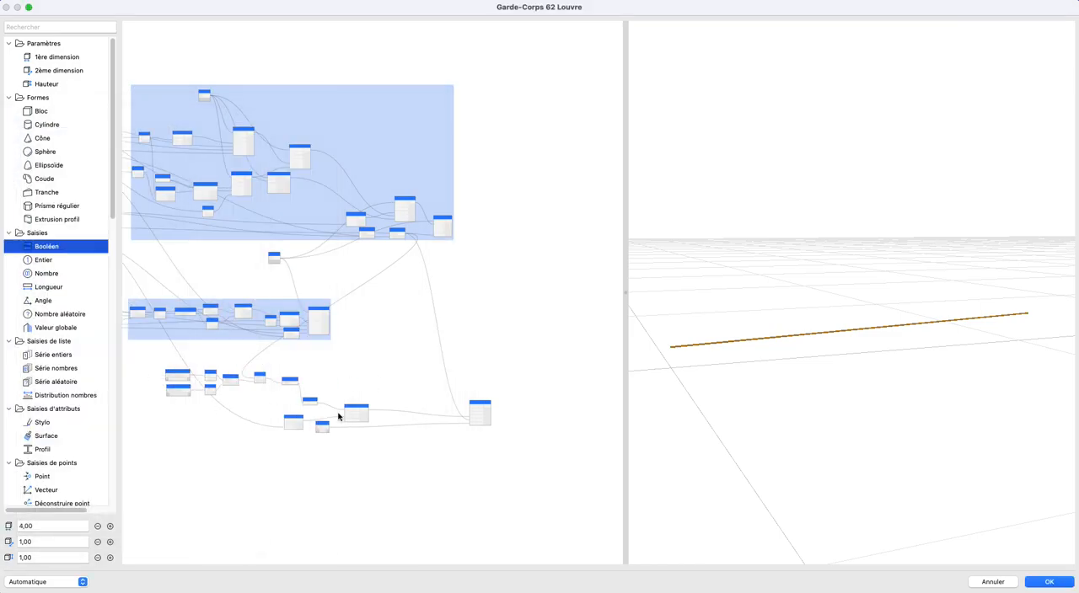
pyautogui.scroll(5, 292, 426)
pyautogui.scroll(3, 379, 364)
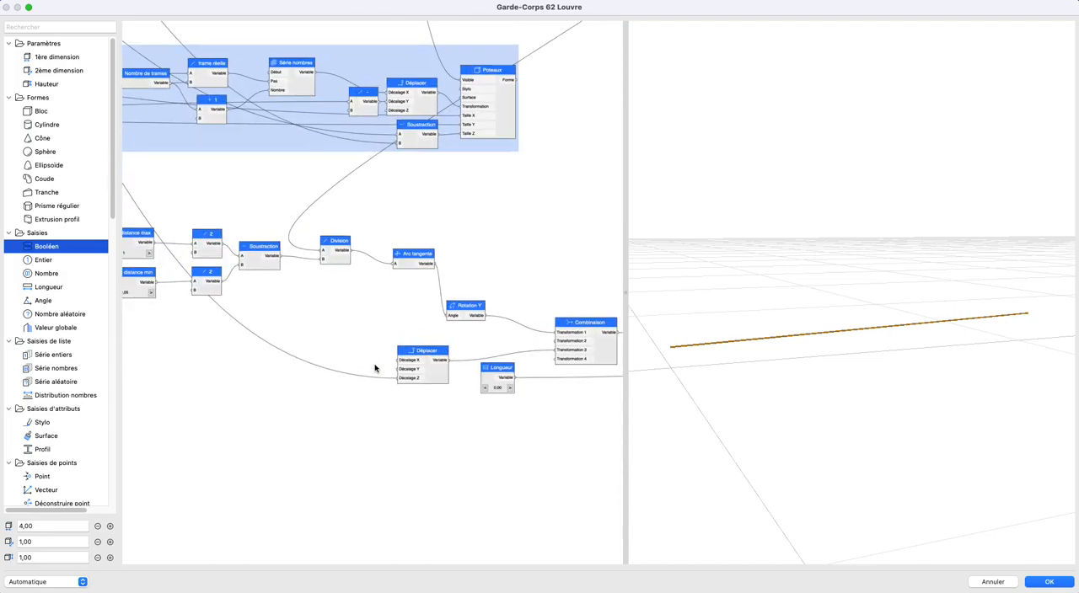
pyautogui.moveTo(352, 339); pyautogui.dragTo(381, 333)
pyautogui.hscroll(-5, 378, 317)
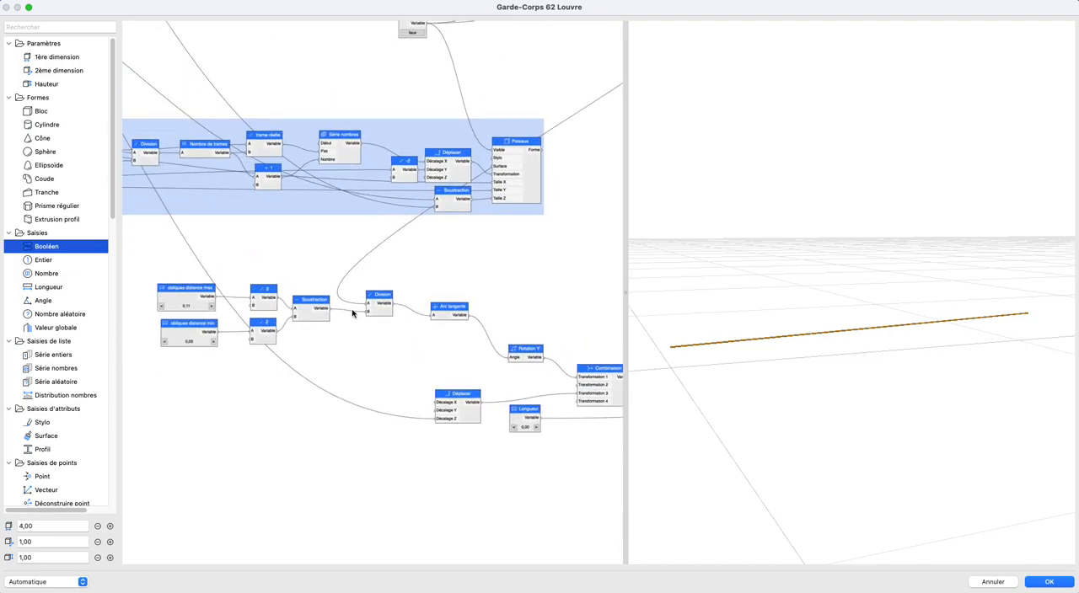
# - Shift the angle calculation nodes up to Arc tangente away from Rotation Y, and raise Rotation Y to widen the gap
pyautogui.moveTo(132, 257); pyautogui.dragTo(551, 407)
pyautogui.moveTo(448, 310); pyautogui.dragTo(263, 310)
pyautogui.click(242, 294)
pyautogui.moveTo(350, 347); pyautogui.dragTo(530, 321)
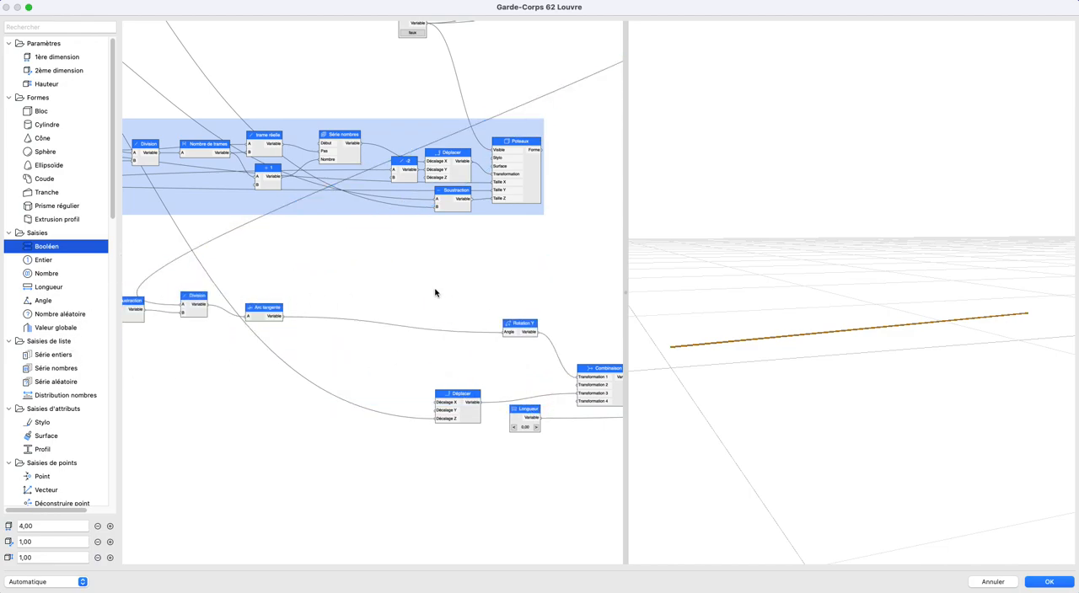
# - Try inserting an Addition node between Arc tangente and Rotation Y in the oblique's angle chain
pyautogui.scroll(-10, 42, 456)
pyautogui.moveTo(47, 474); pyautogui.dragTo(346, 331)
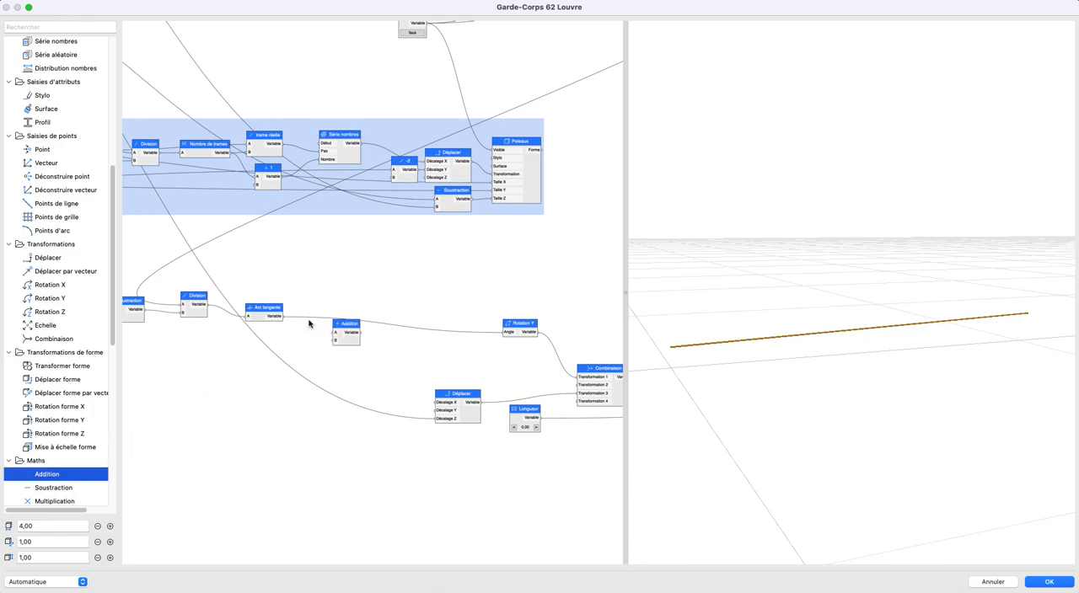
pyautogui.moveTo(282, 315); pyautogui.dragTo(503, 332)
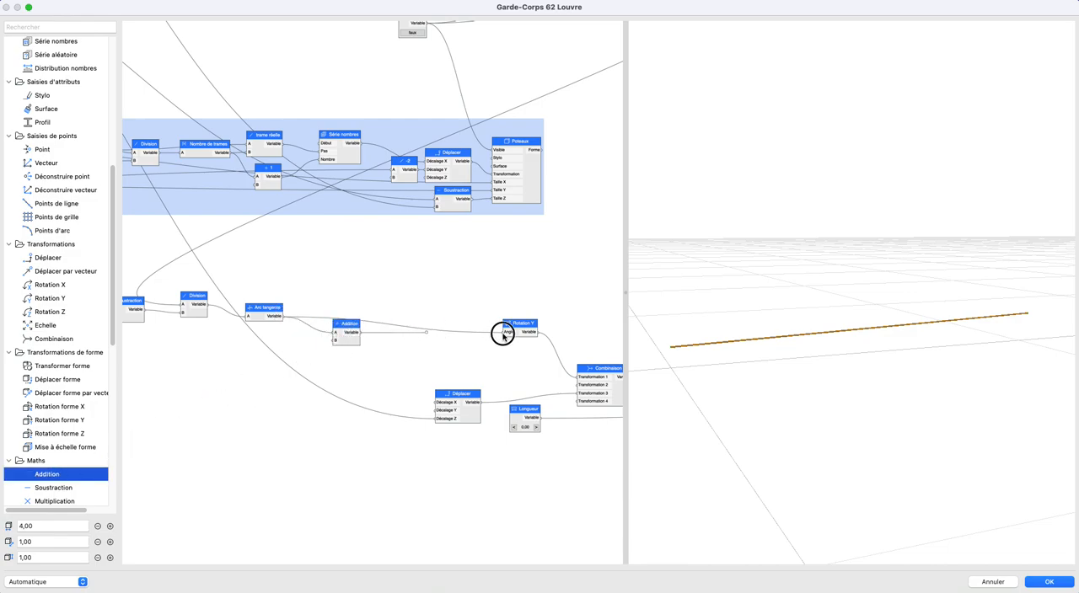
# - Set the Addition node's B value to 90 and rename the node 90
pyautogui.doubleClick(345, 327)
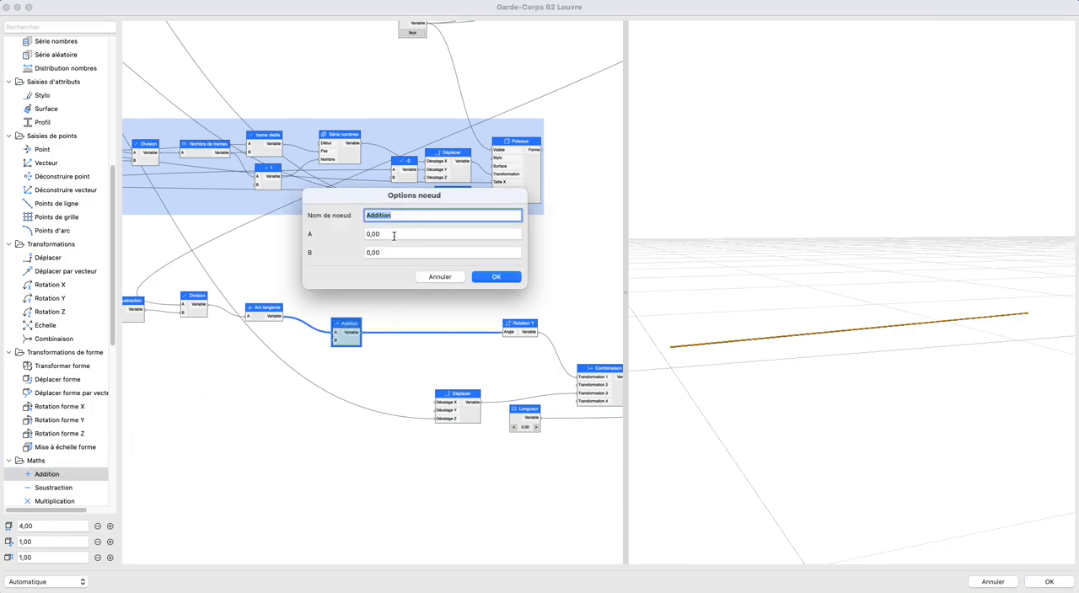
pyautogui.click(383, 253)
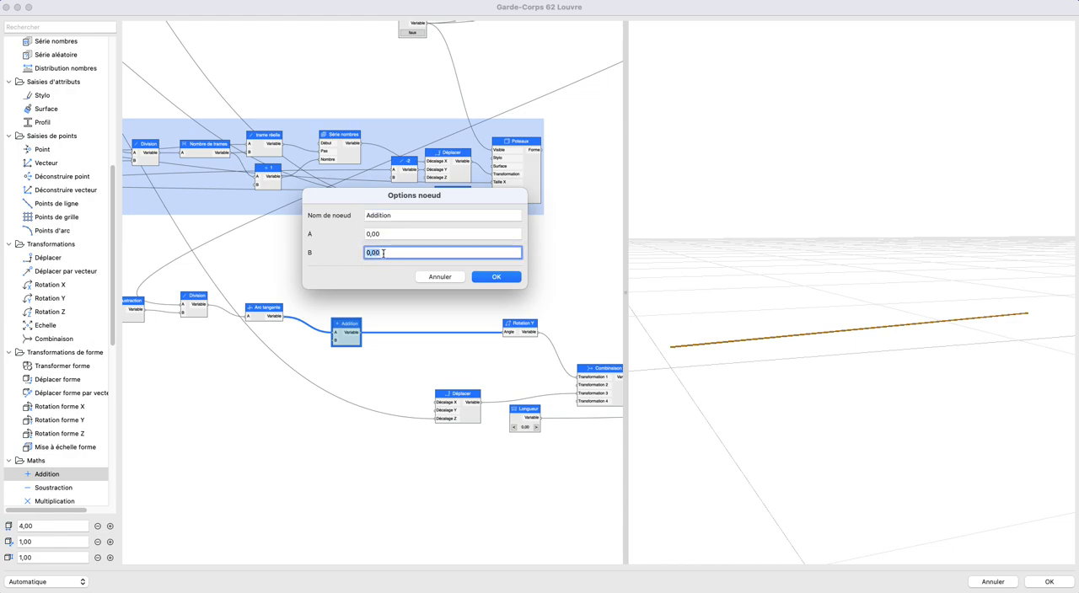
pyautogui.write('90')
pyautogui.click(417, 215)
pyautogui.write('90')
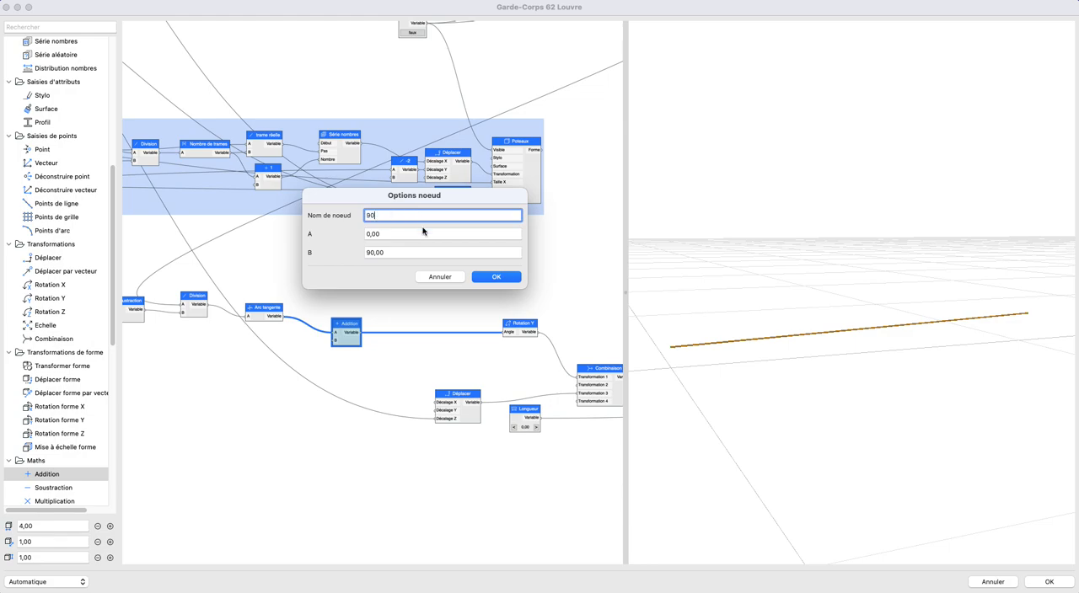
pyautogui.click(496, 277)
pyautogui.scroll(-3, 702, 301)
pyautogui.moveTo(666, 383); pyautogui.dragTo(734, 320, button='middle')
pyautogui.scroll(-4, 732, 323)
pyautogui.scroll(1, 451, 323)
pyautogui.scroll(1, 450, 323)
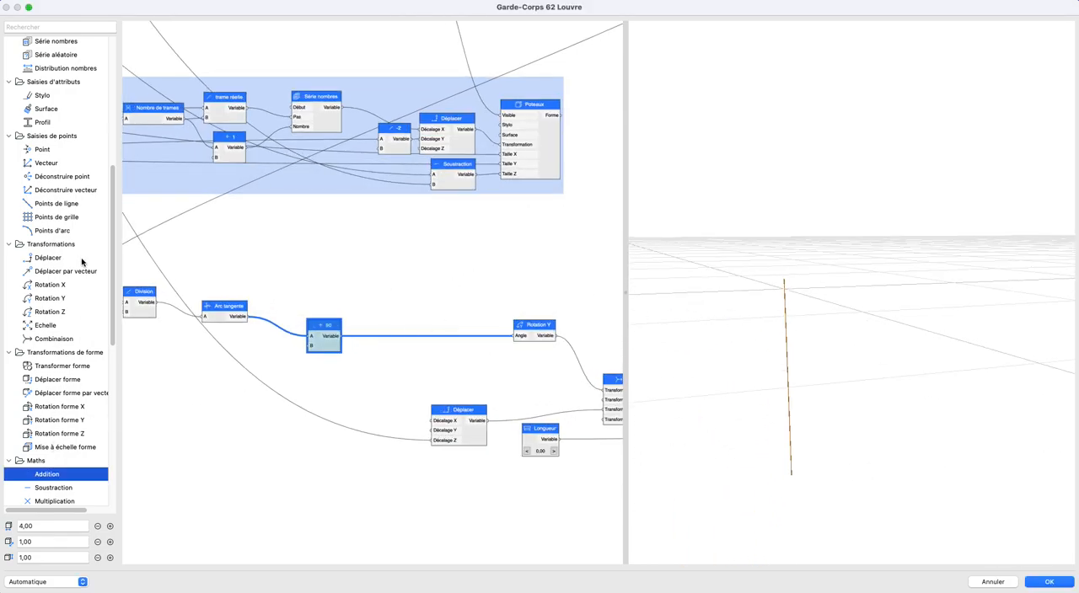
# - Try a Négatif node between the 90 addition node and Rotation Y, and delete it
pyautogui.scroll(-5, 53, 375)
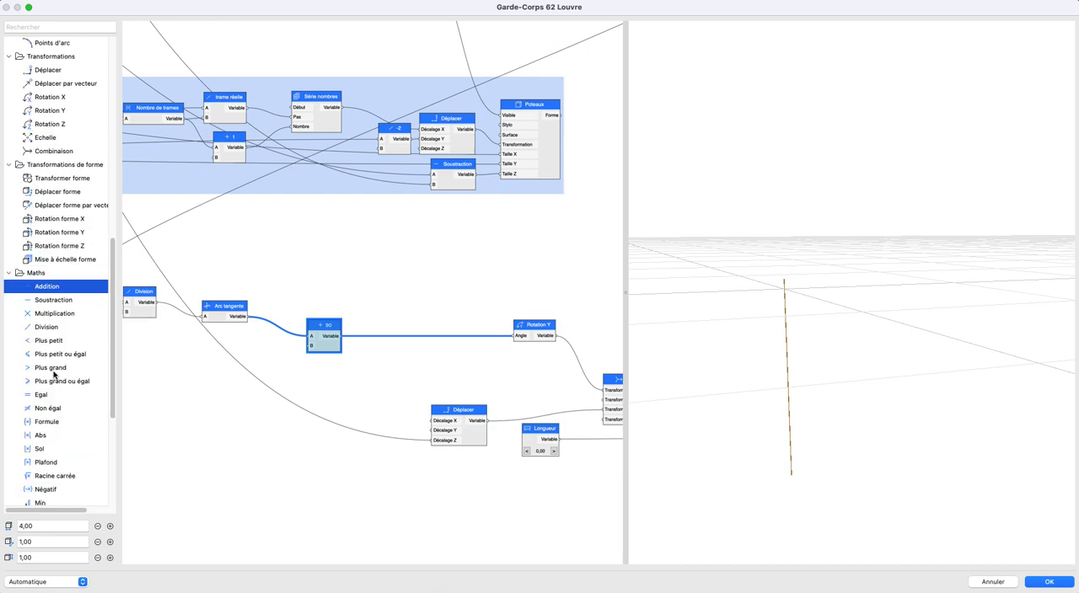
pyautogui.moveTo(46, 492); pyautogui.dragTo(419, 315)
pyautogui.moveTo(349, 340); pyautogui.dragTo(510, 336)
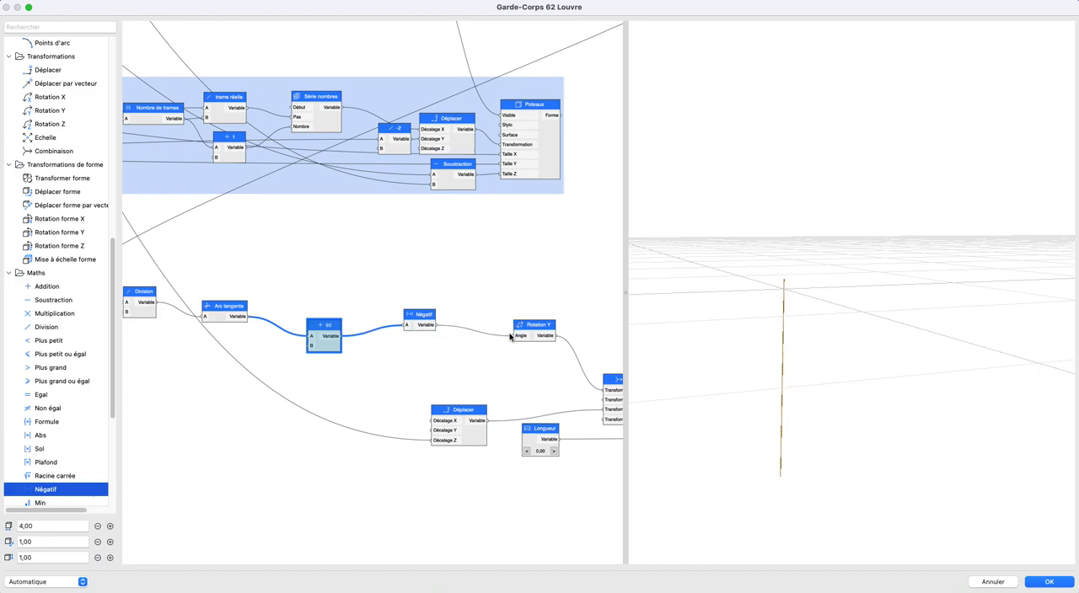
pyautogui.click(414, 328)
pyautogui.press('Delete')
# - Replace the 90 addition node with a Soustraction node whose A input comes from Arc tangente
pyautogui.doubleClick(319, 327)
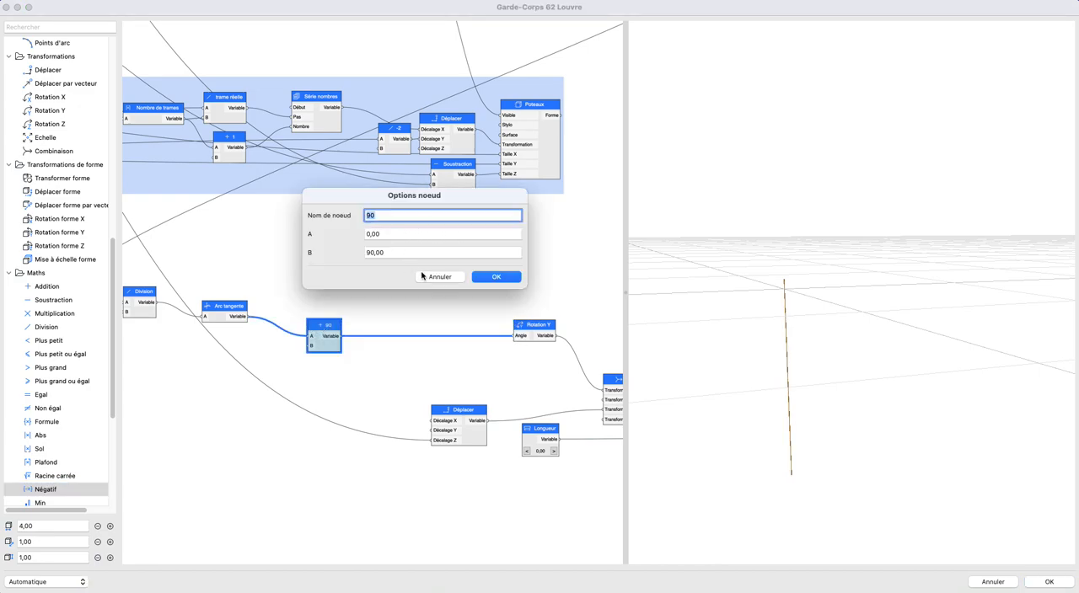
pyautogui.click(438, 276)
pyautogui.press('Delete')
pyautogui.moveTo(47, 303); pyautogui.dragTo(316, 315)
pyautogui.moveTo(248, 317); pyautogui.dragTo(306, 322)
# - Set the new Soustraction node's B value to 90 and rename the node 90
pyautogui.click(330, 317)
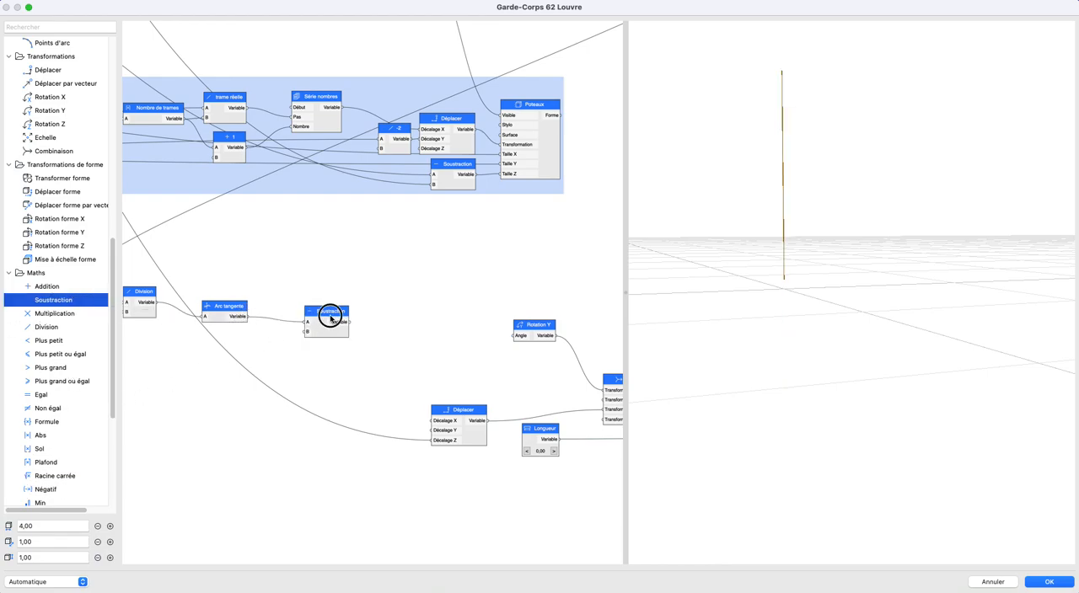
pyautogui.doubleClick(330, 317)
pyautogui.doubleClick(480, 234)
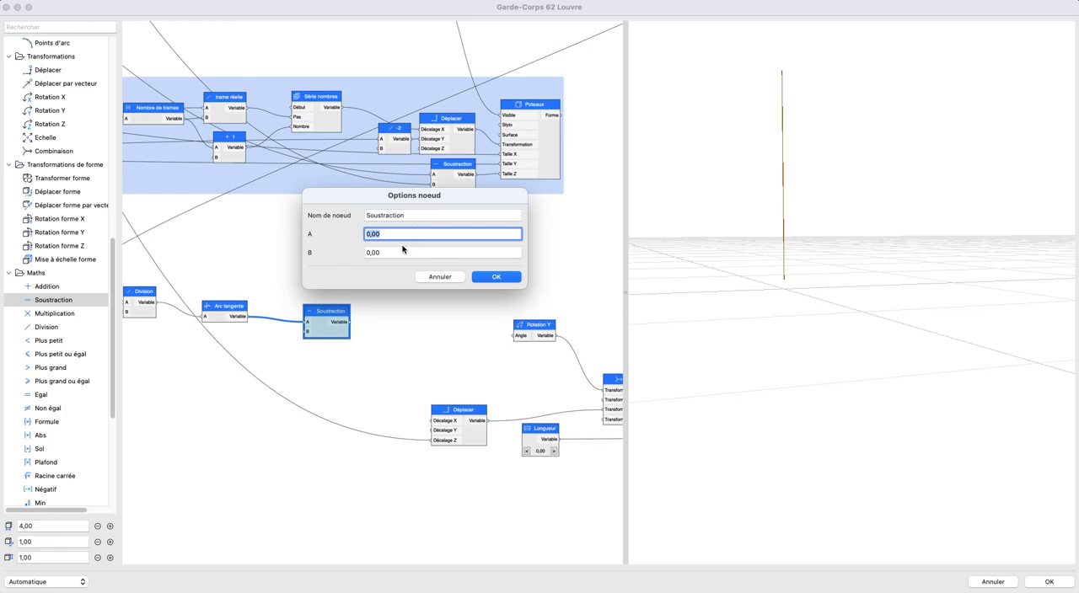
pyautogui.doubleClick(396, 252)
pyautogui.write('90')
pyautogui.doubleClick(403, 218)
pyautogui.write('90')
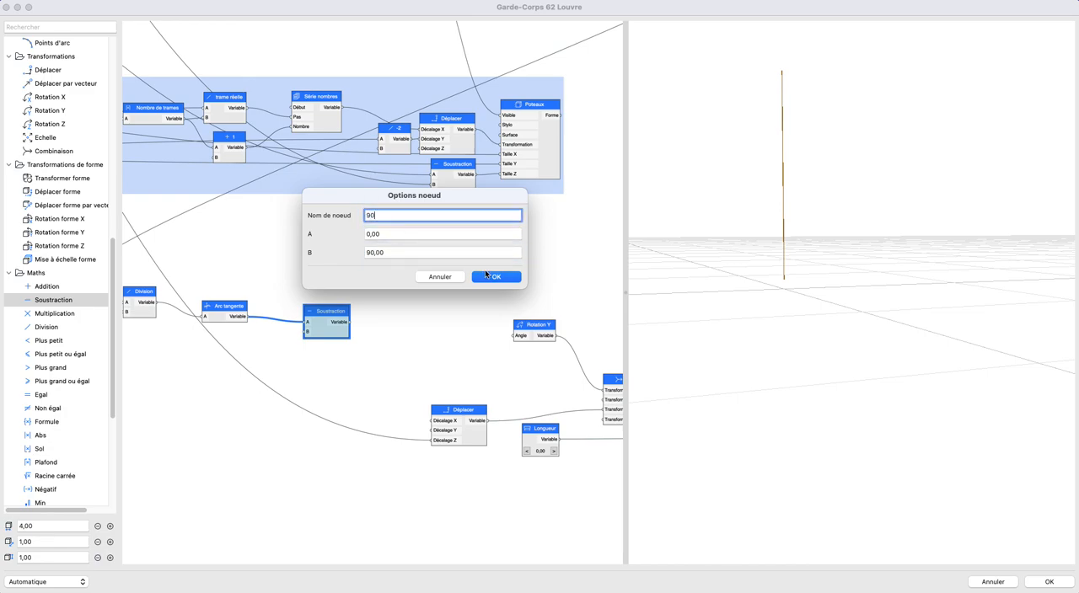
pyautogui.click(493, 276)
# - Connect the 90 subtraction node's output to the Angle input of Rotation Y
pyautogui.moveTo(343, 323); pyautogui.dragTo(517, 339)
pyautogui.moveTo(735, 298); pyautogui.dragTo(606, 337)
pyautogui.scroll(-1, 472, 335)
pyautogui.moveTo(470, 336); pyautogui.dragTo(463, 341, button='middle')
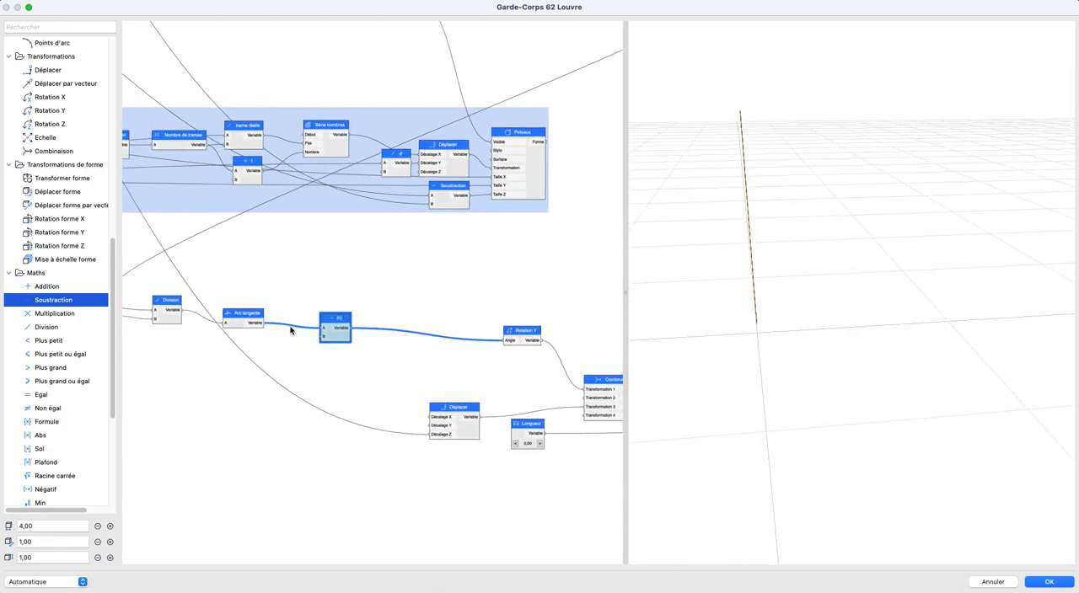
pyautogui.moveTo(741, 320); pyautogui.dragTo(809, 331)
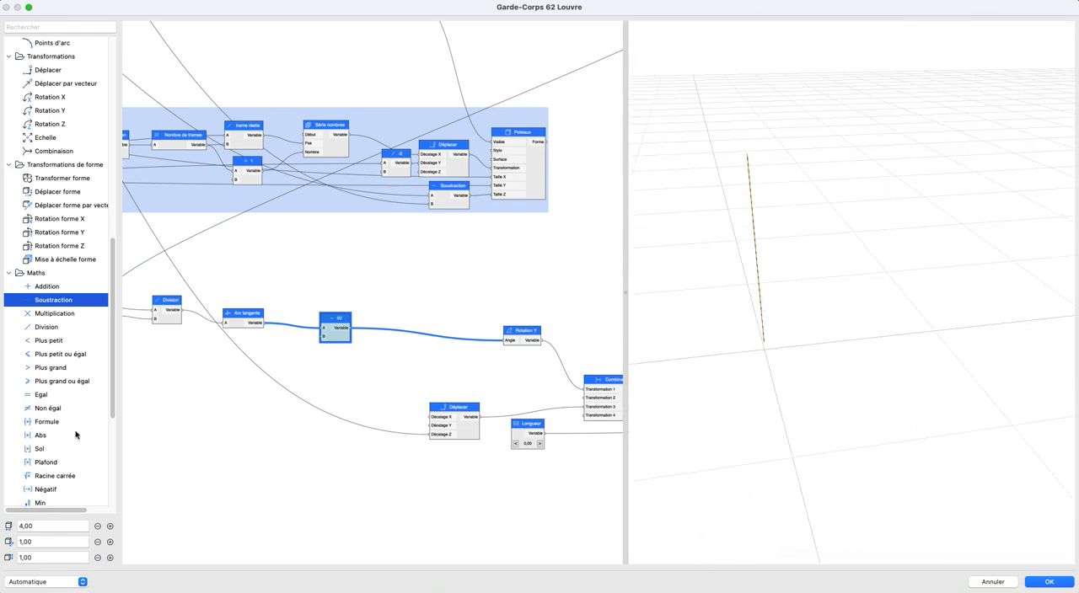
# - Insert a Négatif node between the 90 subtraction node and Rotation Y, placed just before Rotation Y
pyautogui.scroll(-5, 71, 430)
pyautogui.moveTo(68, 379); pyautogui.dragTo(499, 345)
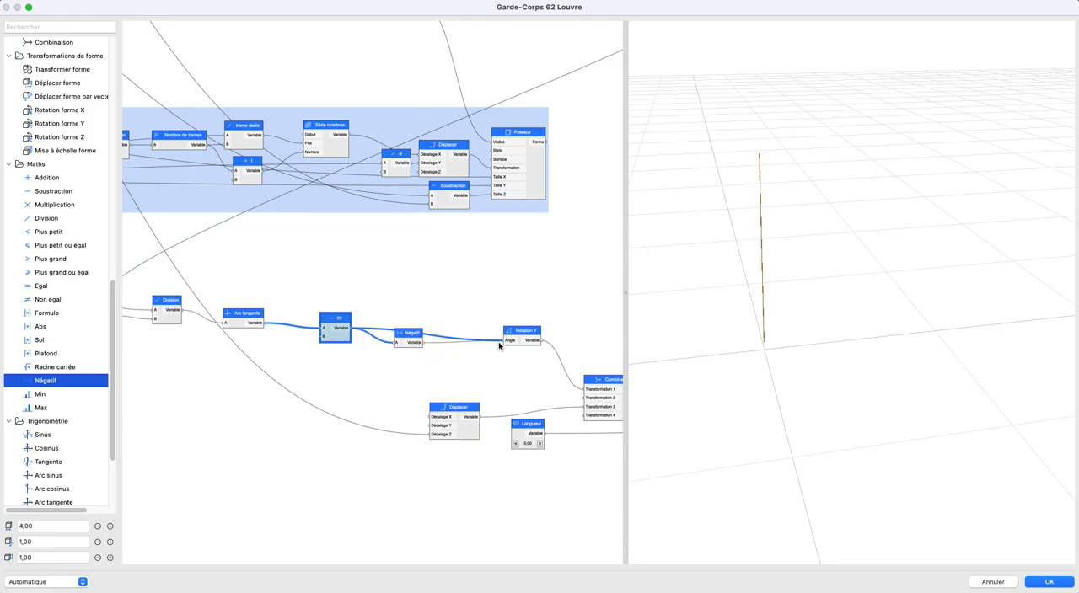
pyautogui.moveTo(408, 335); pyautogui.dragTo(439, 330)
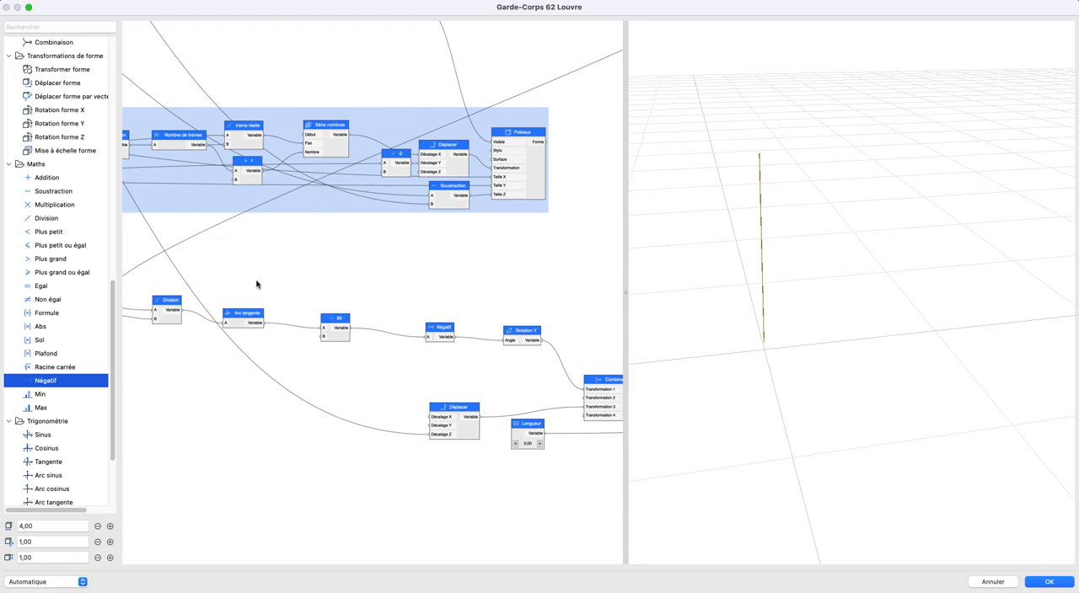
# - Test the oblique's tilt by varying obliques distance max between 0,10 and 0,20, and return it to 0,11
pyautogui.scroll(-3, 267, 285)
pyautogui.scroll(5, 178, 366)
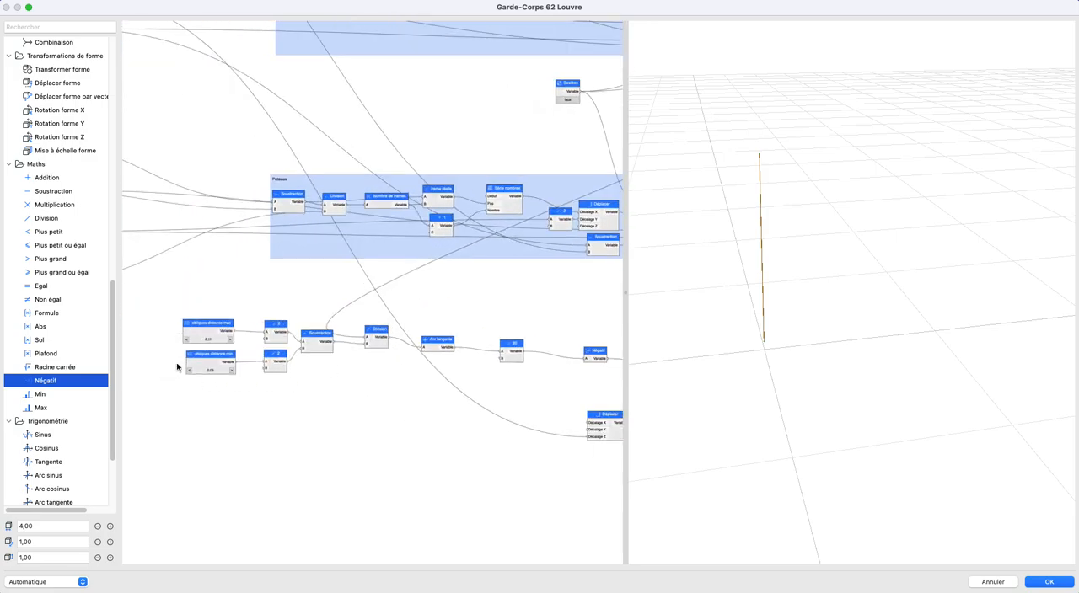
pyautogui.click(272, 325)
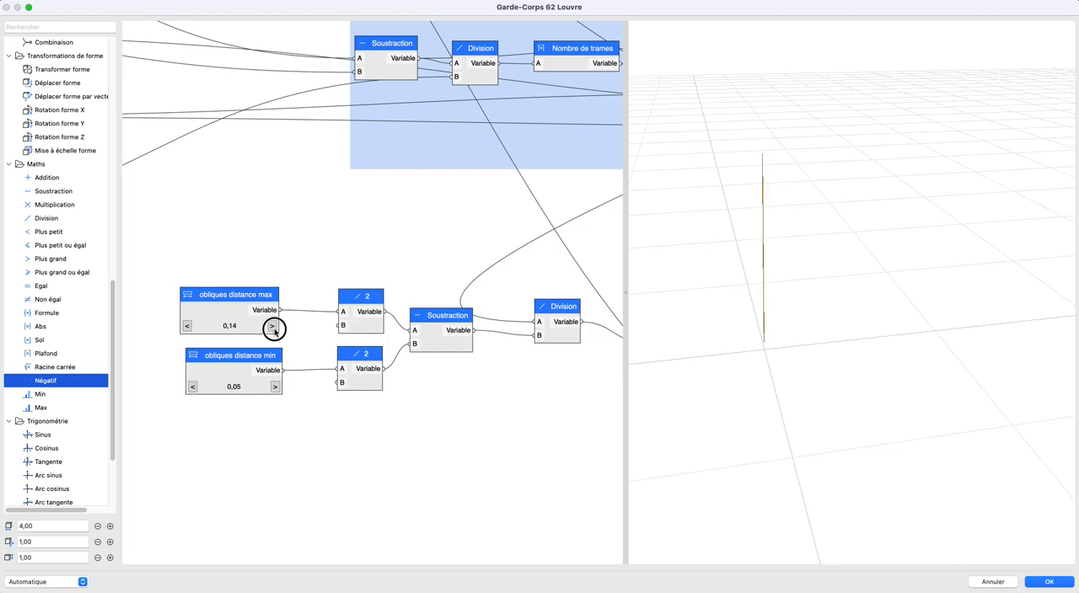
pyautogui.click(187, 326)
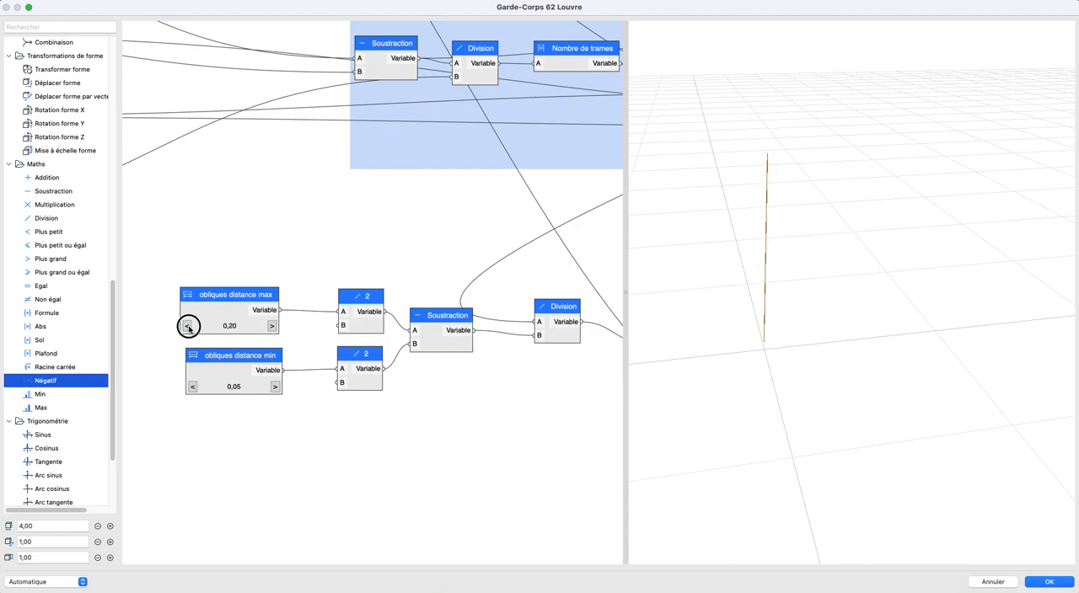
pyautogui.click(188, 327)
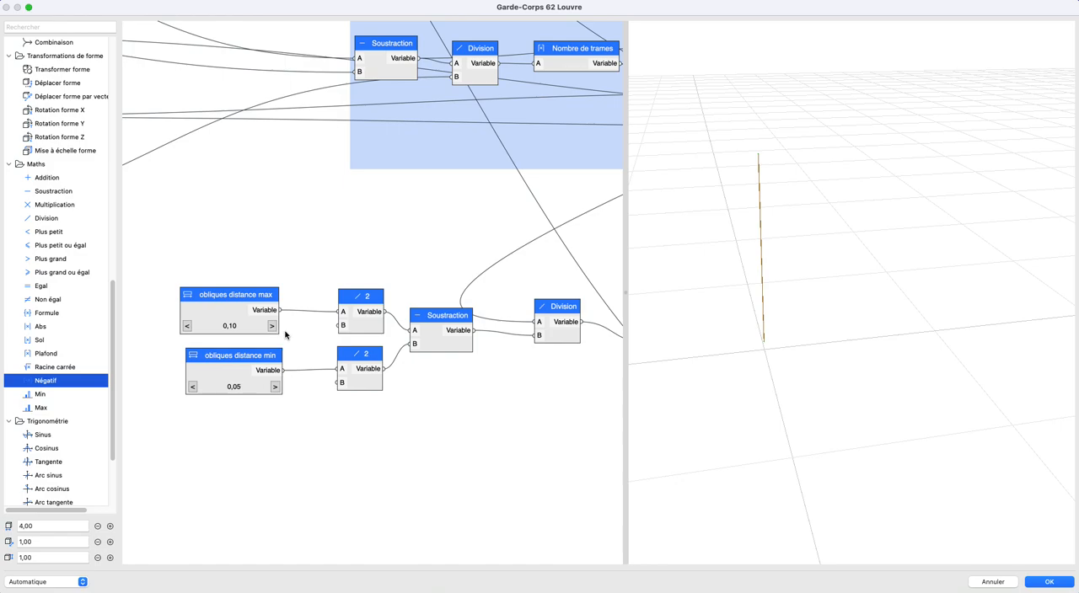
pyautogui.click(272, 326)
pyautogui.moveTo(716, 306); pyautogui.dragTo(775, 336)
pyautogui.scroll(5, 776, 335)
pyautogui.moveTo(778, 334); pyautogui.dragTo(780, 342, button='middle')
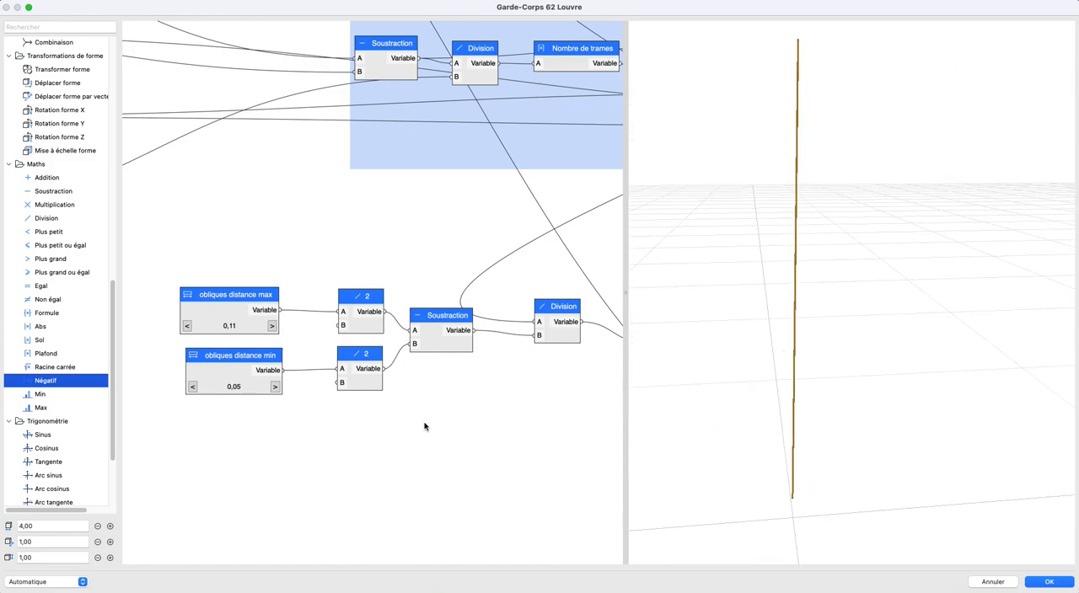
# - Test the oblique's tilt by lowering obliques distance min and raising it to 0,10, and return it to 0,05
pyautogui.click(193, 387)
pyautogui.click(193, 387)
pyautogui.click(274, 387)
pyautogui.click(274, 387)
pyautogui.click(274, 387)
pyautogui.click(274, 387)
pyautogui.click(274, 387)
pyautogui.click(274, 387)
pyautogui.click(274, 386)
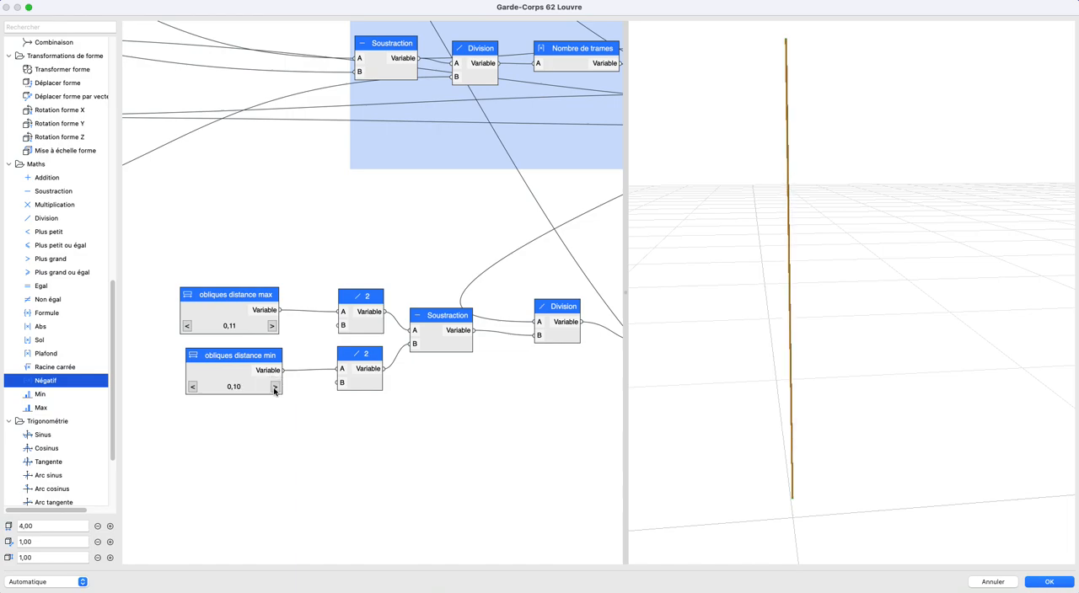
pyautogui.click(274, 387)
pyautogui.click(192, 387)
pyautogui.click(193, 387)
pyautogui.click(192, 387)
pyautogui.click(192, 386)
pyautogui.click(192, 387)
pyautogui.scroll(-4, 482, 366)
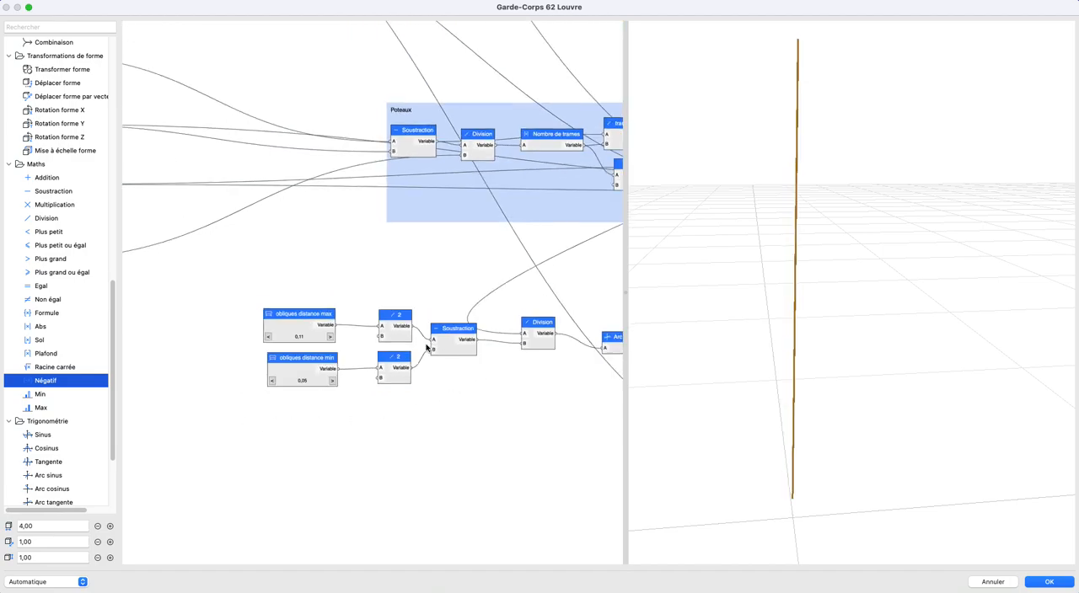
# - Move the 90, Négatif and Rotation Y nodes close together in a row beside Arc tangente
pyautogui.moveTo(439, 350); pyautogui.dragTo(282, 294, button='middle')
pyautogui.moveTo(503, 336); pyautogui.dragTo(315, 319, button='middle')
pyautogui.scroll(-3, 314, 320)
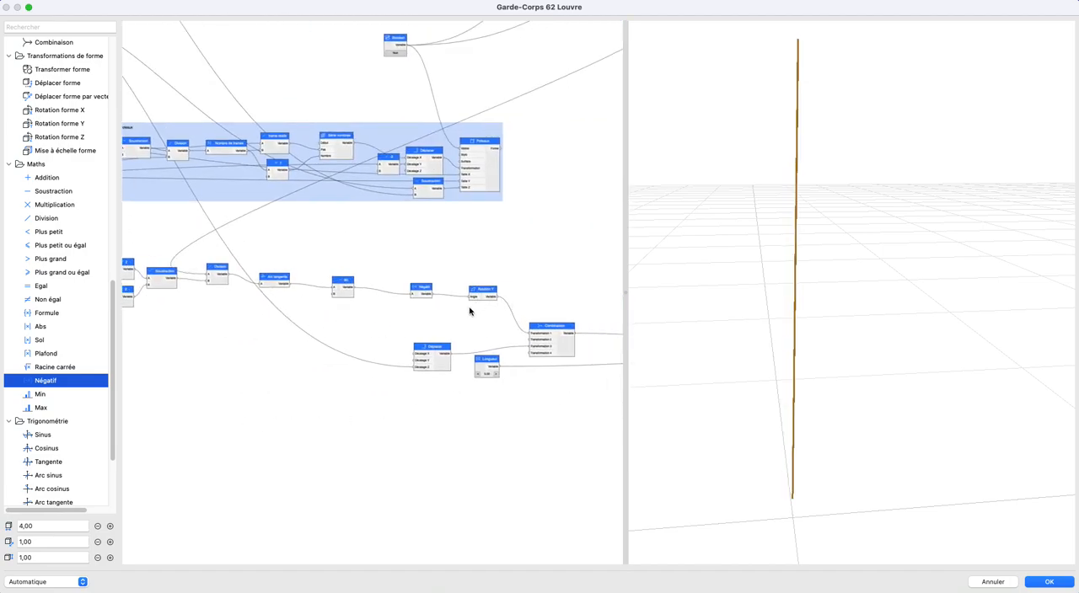
pyautogui.scroll(4, 429, 316)
pyautogui.moveTo(344, 294); pyautogui.dragTo(301, 290)
pyautogui.moveTo(441, 301); pyautogui.dragTo(328, 288)
pyautogui.moveTo(541, 306); pyautogui.dragTo(389, 290)
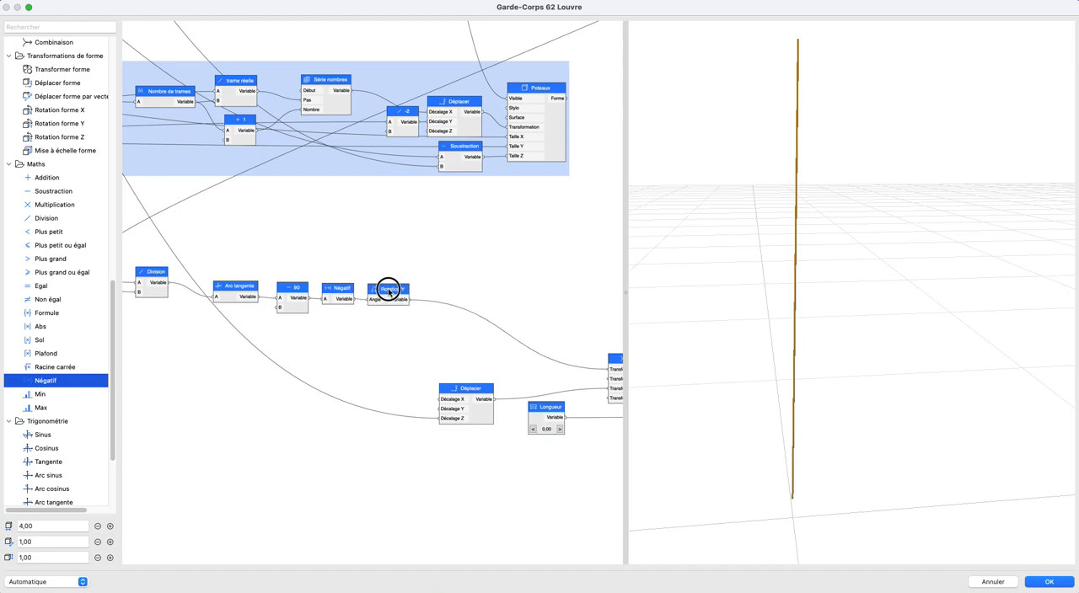
pyautogui.scroll(-2, 446, 302)
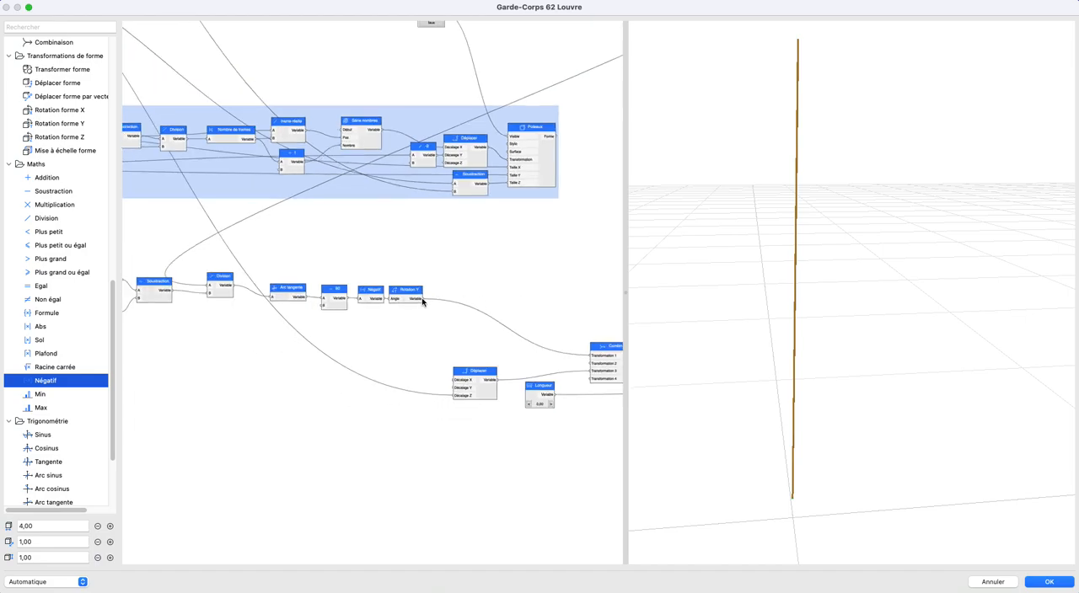
# - Connect the halved obliques distance min to Décalage X of the oblique's Déplacer node
pyautogui.hscroll(5, 447, 302)
pyautogui.moveTo(857, 429); pyautogui.dragTo(722, 412)
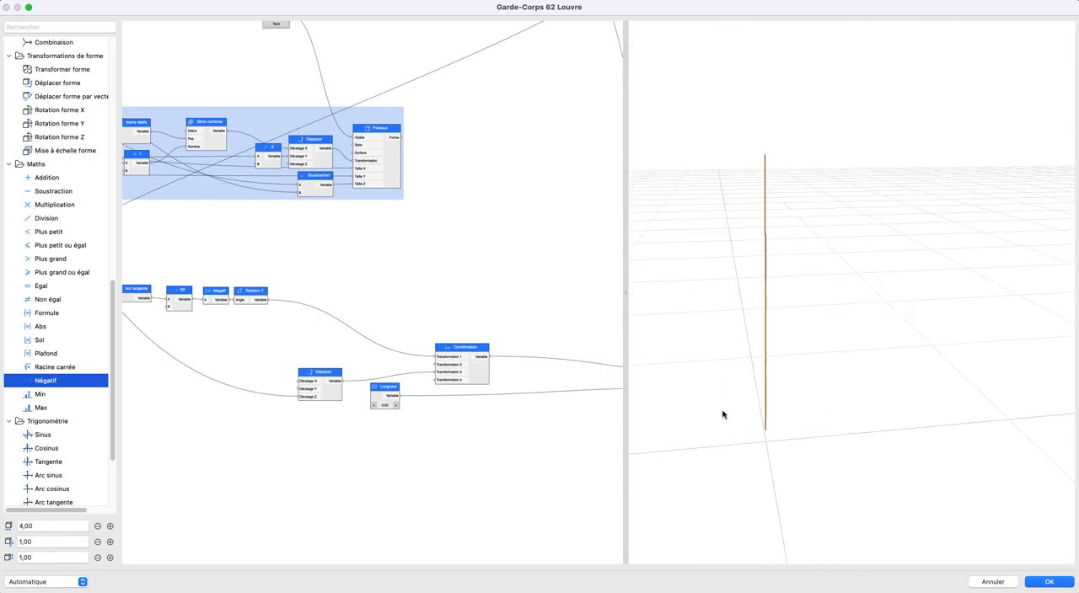
pyautogui.scroll(-5, 390, 364)
pyautogui.scroll(3, 348, 305)
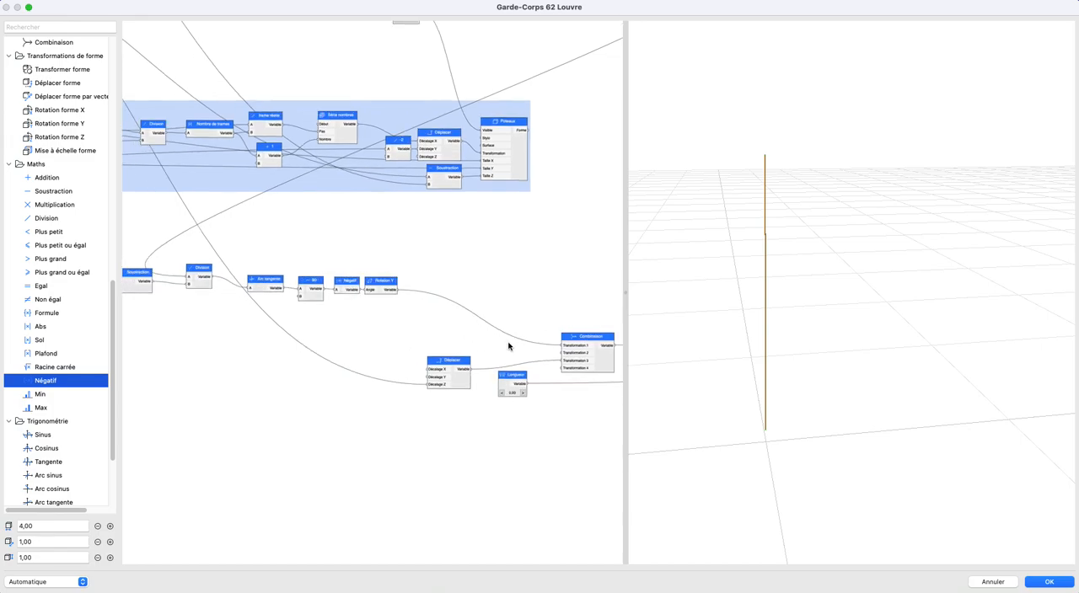
pyautogui.hscroll(-6, 470, 346)
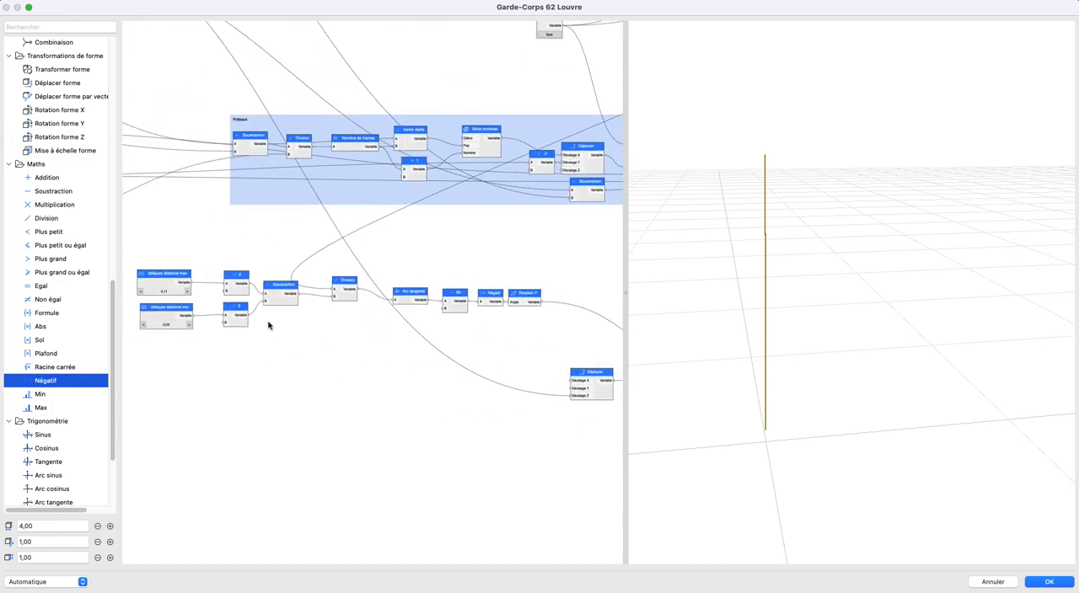
pyautogui.moveTo(250, 317); pyautogui.dragTo(570, 384)
pyautogui.moveTo(797, 391); pyautogui.dragTo(776, 385)
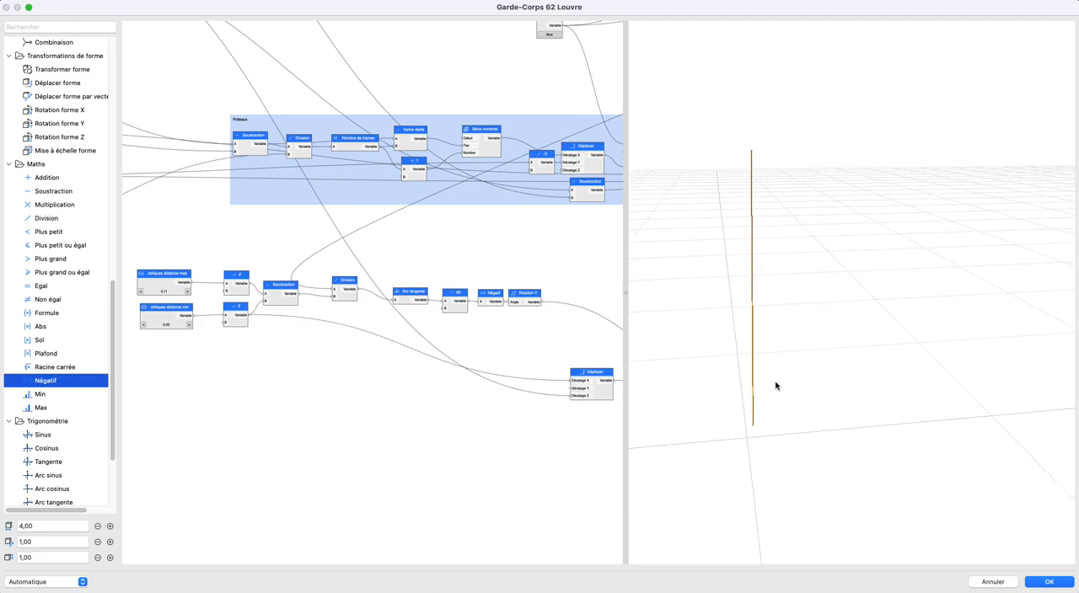
# - Check the trigo.jpg sketch for the placement and slope direction of the obliques
pyautogui.moveTo(487, 379); pyautogui.dragTo(325, 371, button='middle')
pyautogui.scroll(4, 556, 389)
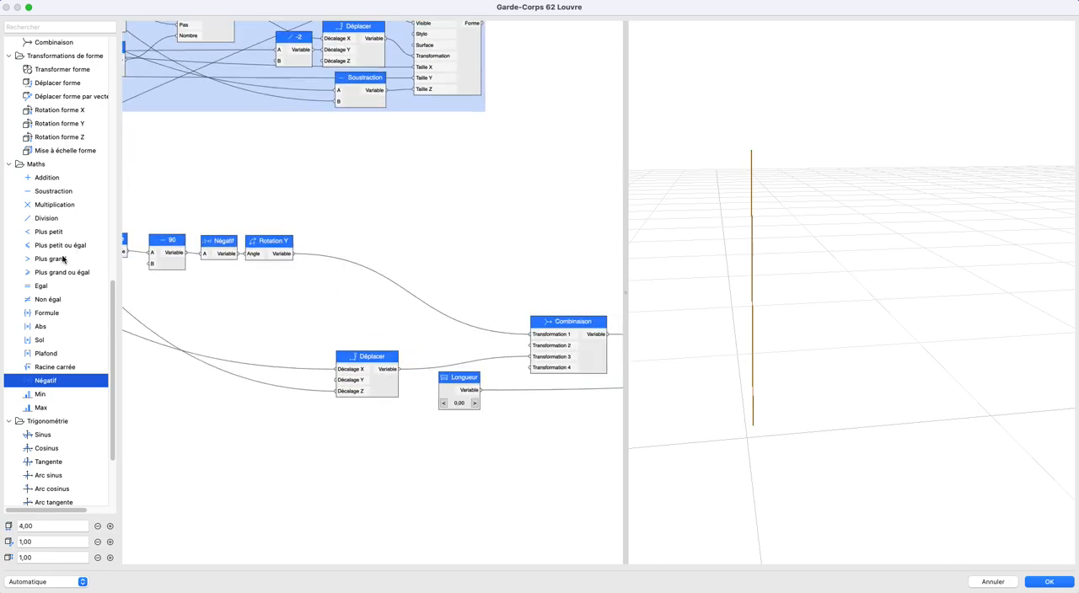
pyautogui.scroll(8, 72, 255)
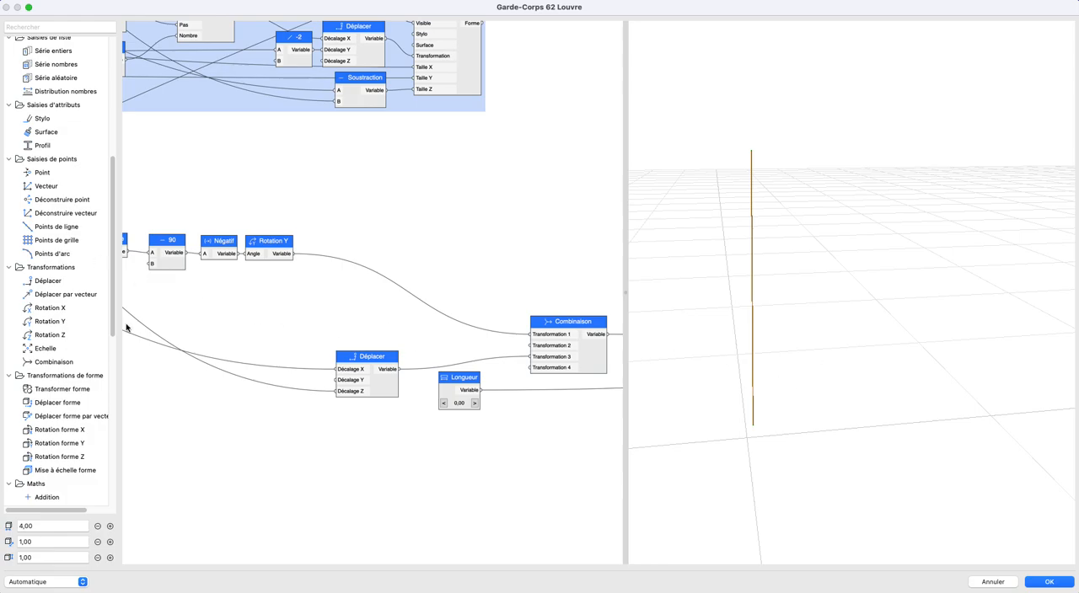
pyautogui.moveTo(0, 185); pyautogui.dragTo(452, 136)
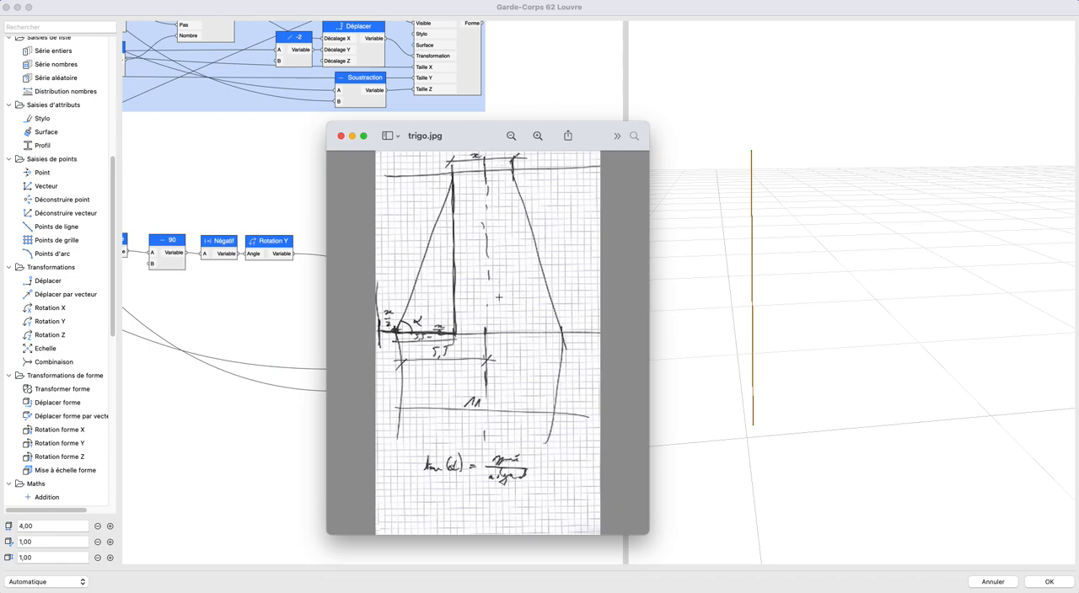
pyautogui.moveTo(473, 135); pyautogui.dragTo(0, 130)
pyautogui.click(189, 12)
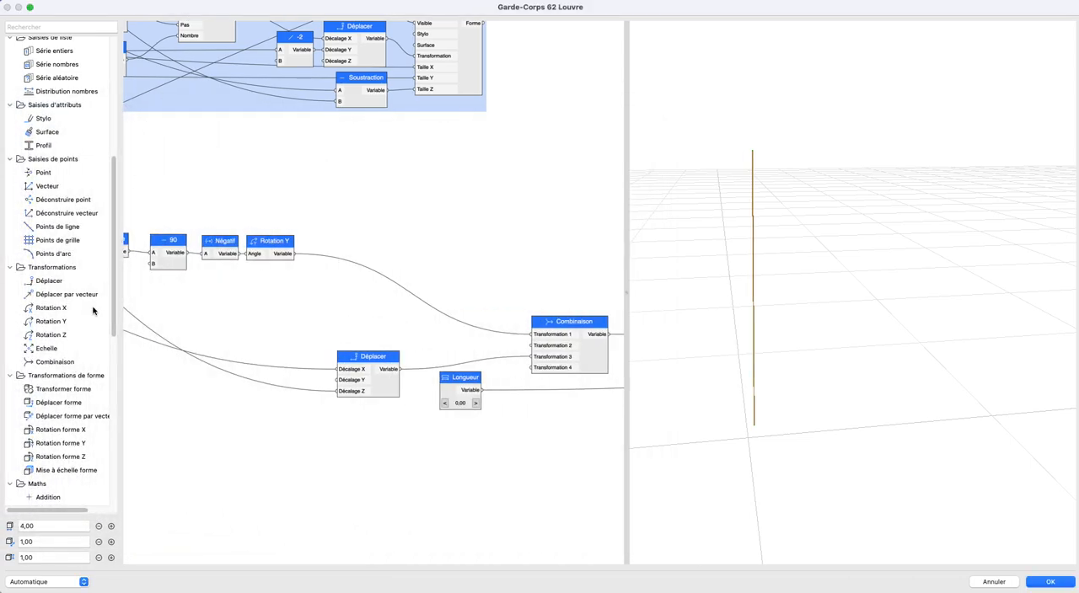
# - Add an Echelle node to the Combinaison's Transformation 4 and set its Echelle X to -1
pyautogui.moveTo(51, 348); pyautogui.dragTo(532, 367)
pyautogui.doubleClick(354, 445)
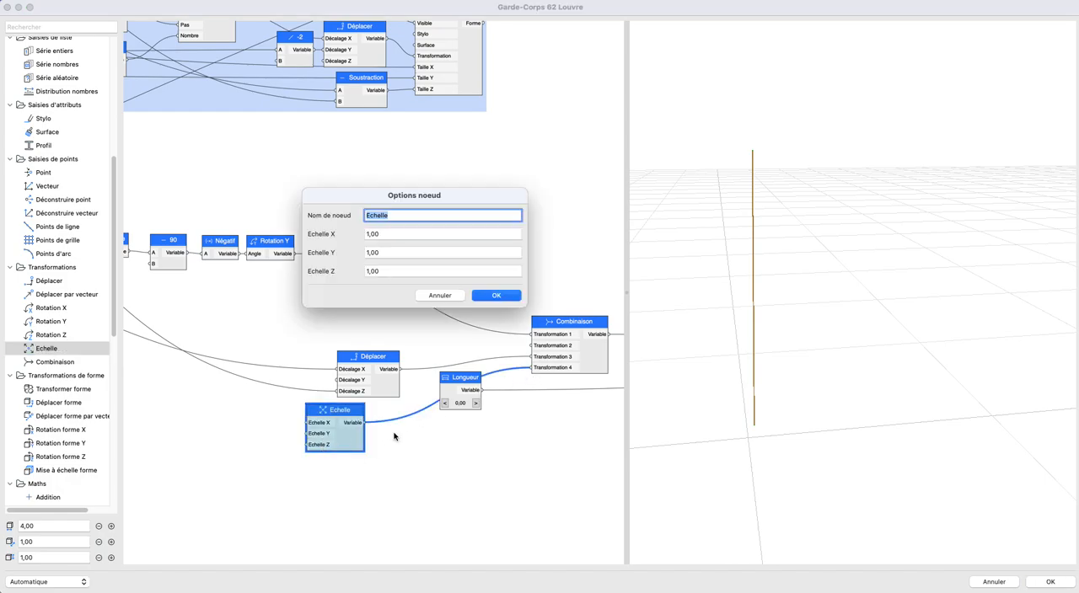
pyautogui.press('Tab')
pyautogui.write('-1')
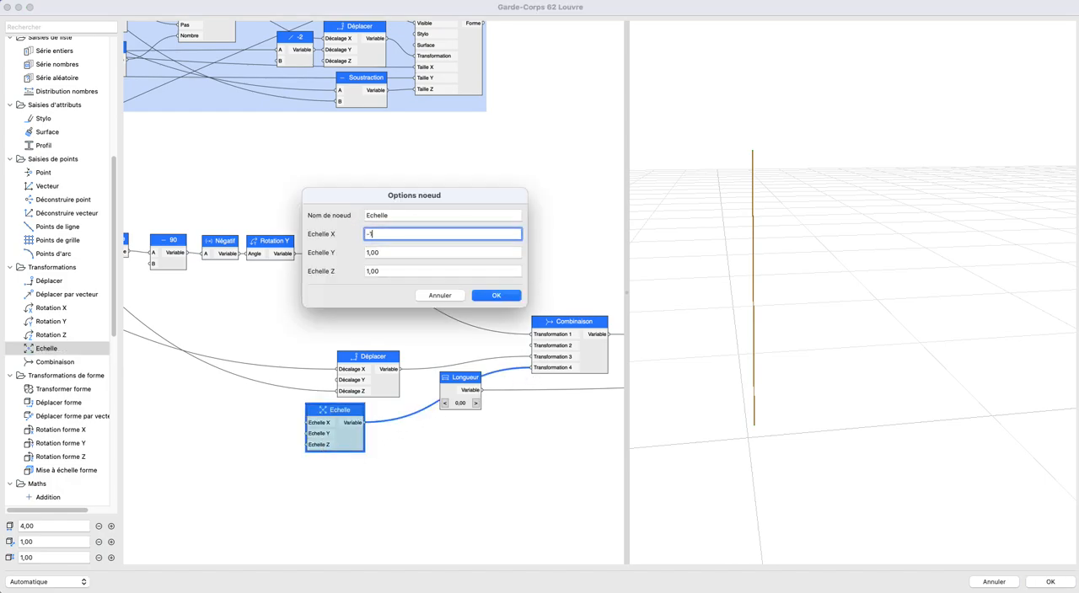
pyautogui.press('Return')
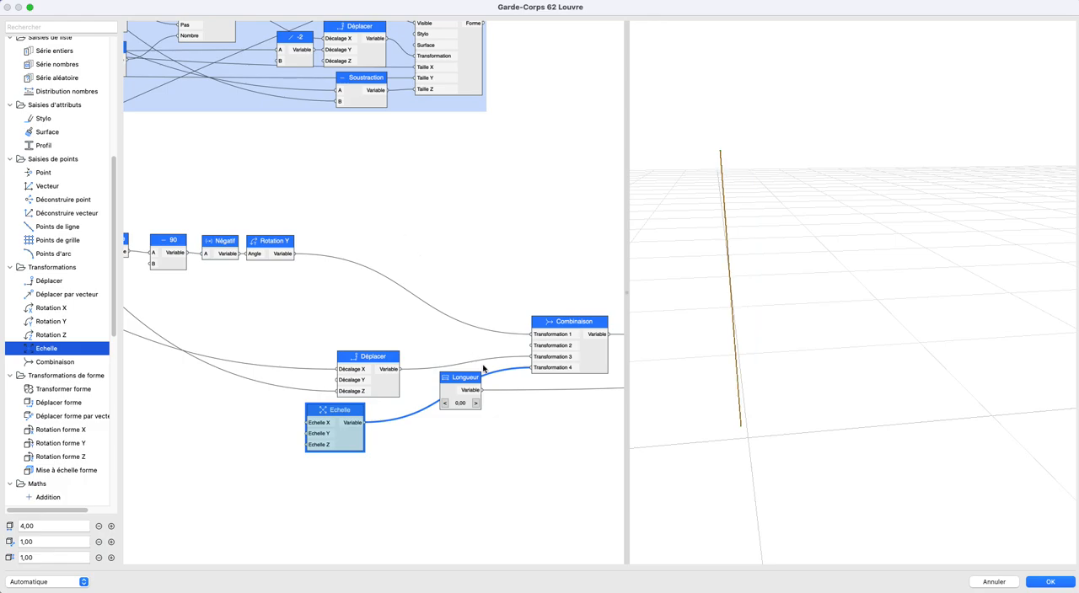
# - Disconnect the Echelle node from the Combinaison's Transformation 4 and delete it
pyautogui.scroll(-3, 370, 370)
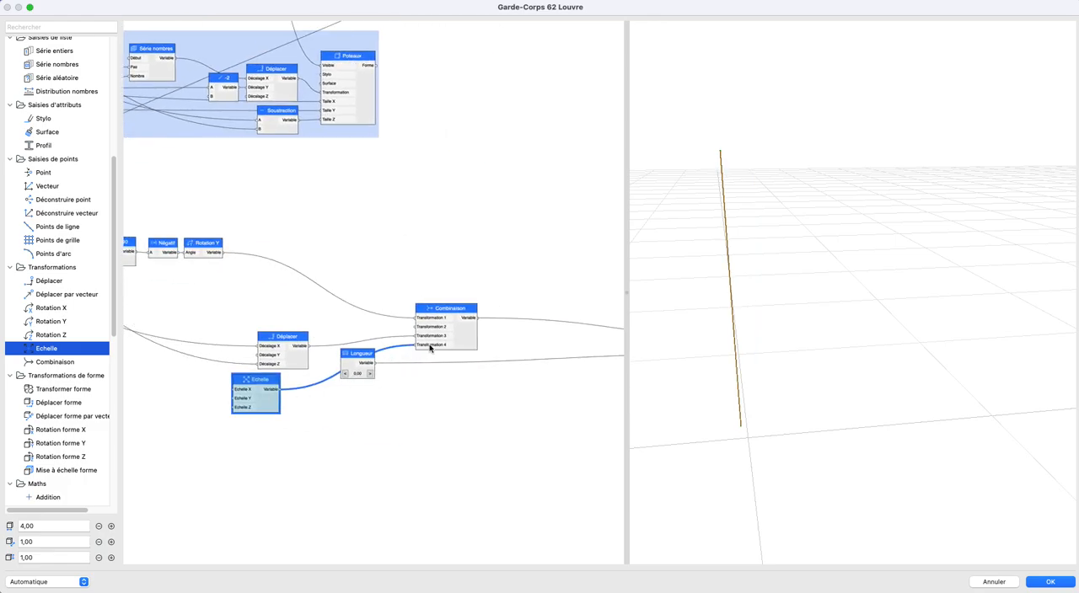
pyautogui.rightClick(430, 348)
pyautogui.moveTo(486, 350)
pyautogui.click(527, 349)
pyautogui.scroll(-1, 368, 392)
pyautogui.moveTo(368, 393); pyautogui.dragTo(215, 371, button='middle')
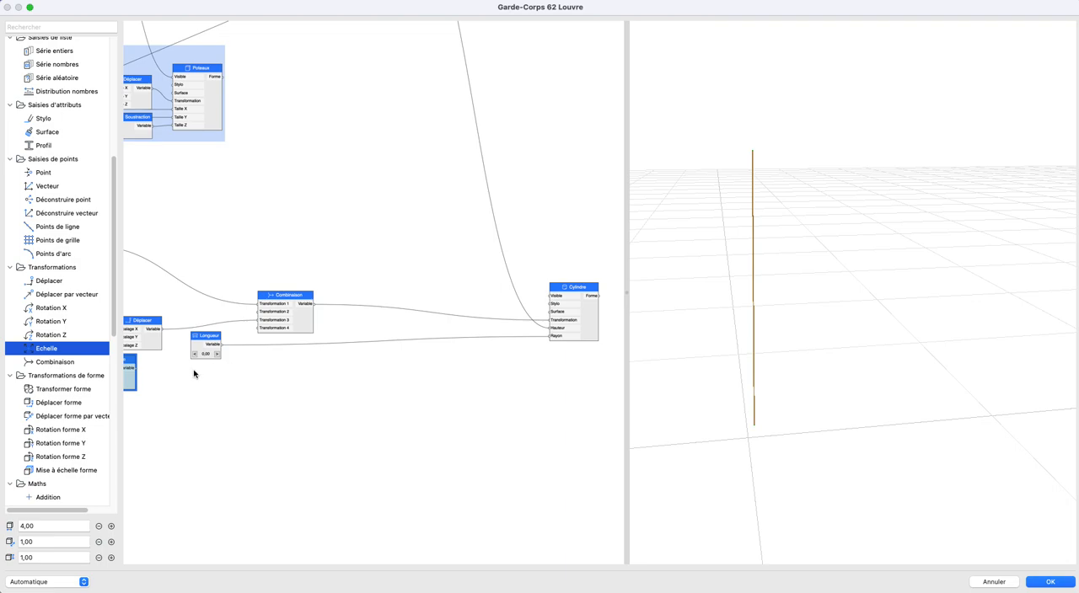
pyautogui.moveTo(131, 363); pyautogui.dragTo(460, 395)
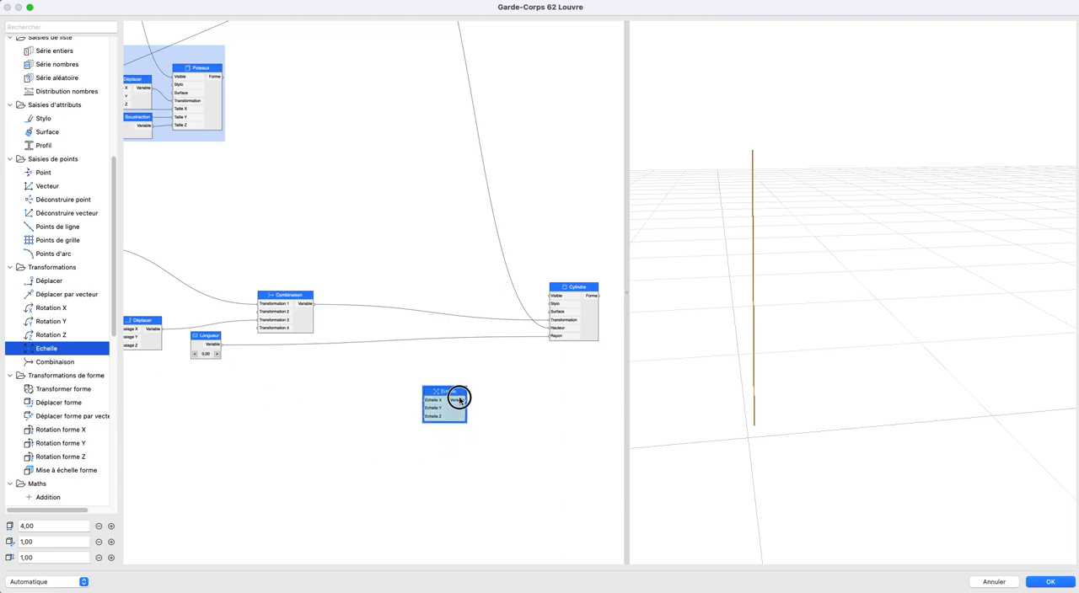
pyautogui.press('Delete')
# - Move Cylindre beside Combinaison, connect it to a new Mise à échelle forme node, and mirror the oblique through Echelle X
pyautogui.moveTo(555, 320); pyautogui.dragTo(353, 316)
pyautogui.scroll(-1, 66, 393)
pyautogui.scroll(-5, 65, 391)
pyautogui.scroll(10, 72, 381)
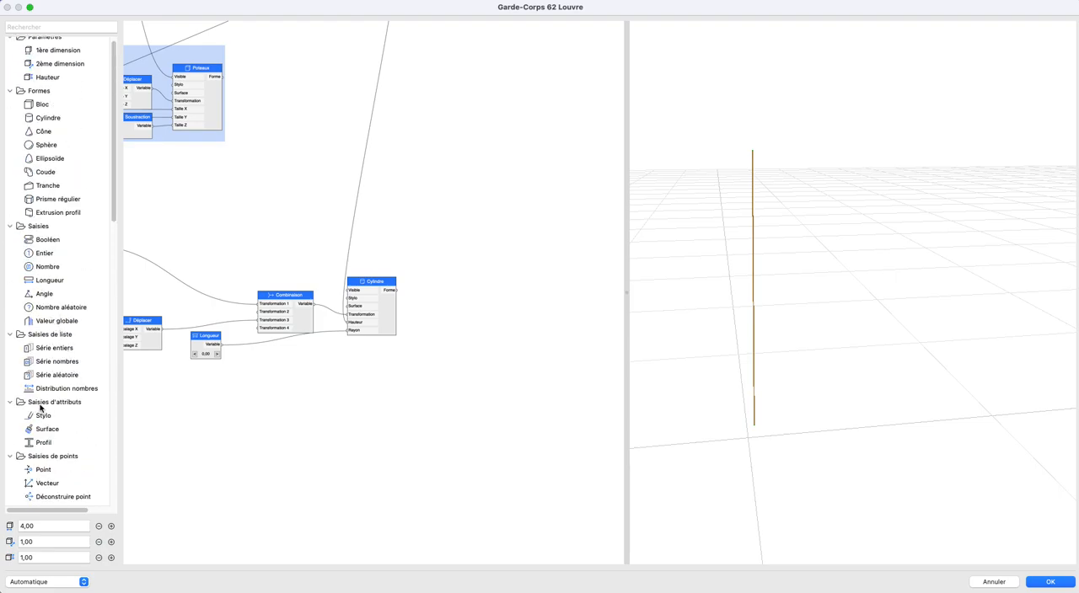
pyautogui.scroll(-8, 48, 407)
pyautogui.moveTo(66, 362); pyautogui.dragTo(444, 304)
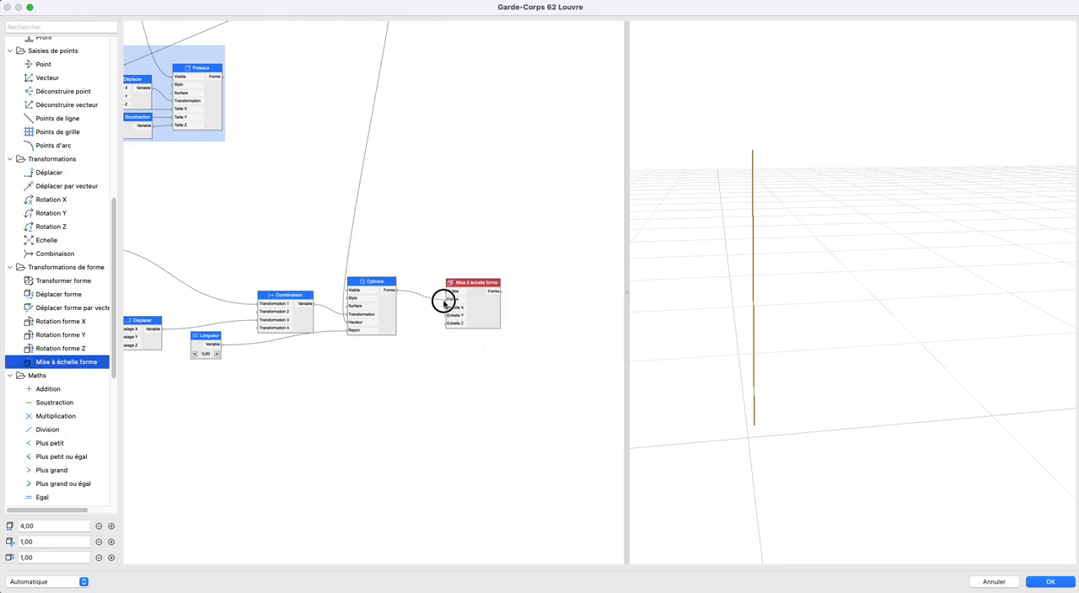
pyautogui.doubleClick(457, 308)
pyautogui.click(404, 252)
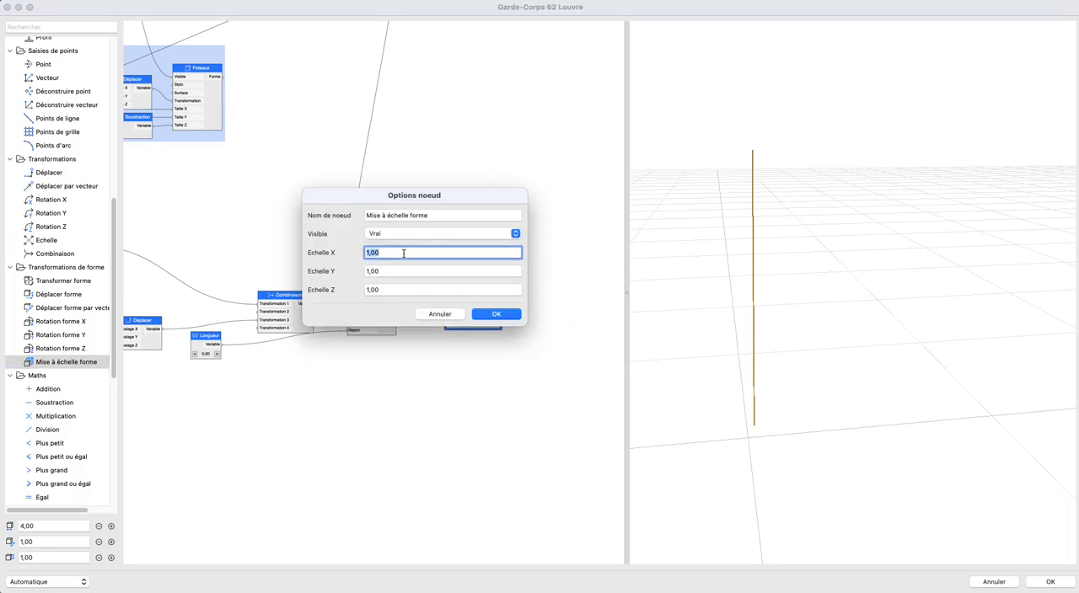
pyautogui.write('2')
pyautogui.press('Return')
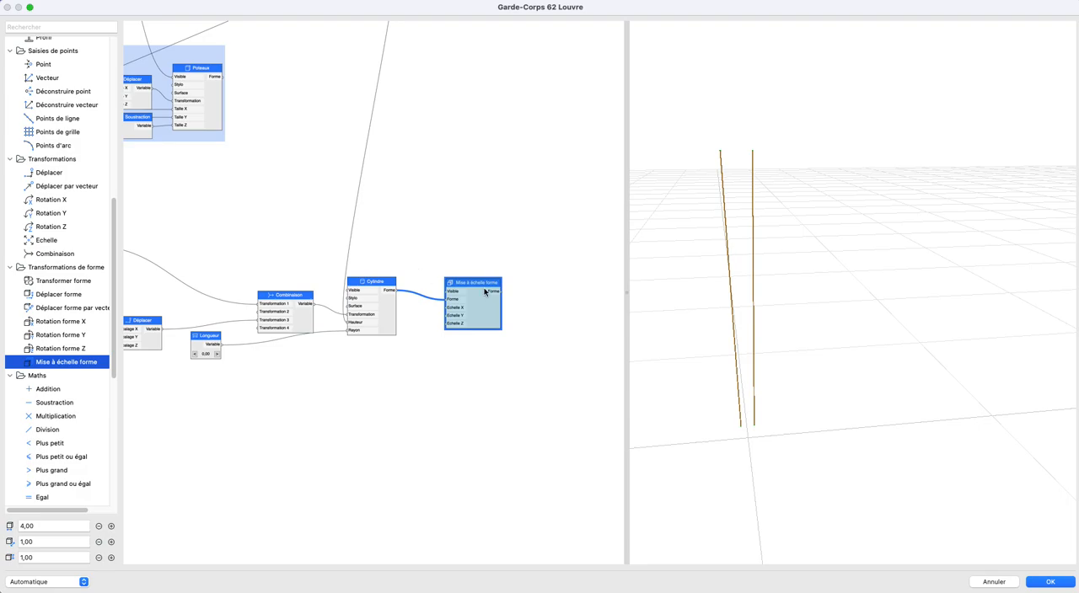
# - Test the pair of obliques by lowering and raising obliques distance max, and return it to 0,11
pyautogui.scroll(-1, 775, 349)
pyautogui.moveTo(775, 349)
pyautogui.mouseDown(button='middle')
pyautogui.moveTo(776, 312)
pyautogui.moveTo(778, 345)
pyautogui.mouseUp(button='middle')
pyautogui.scroll(-1, 244, 419)
pyautogui.scroll(10, 224, 350)
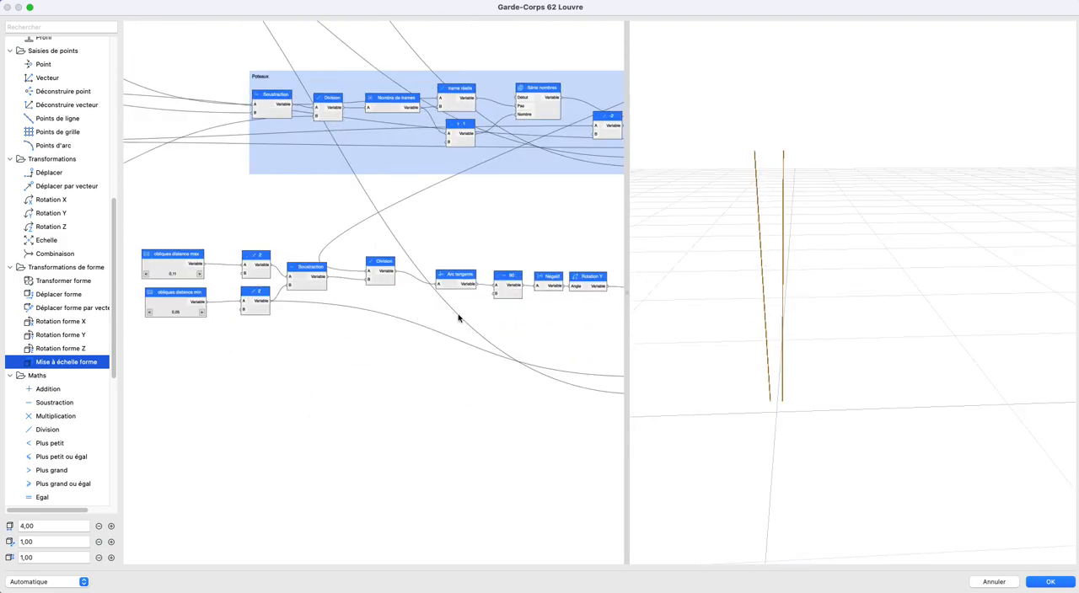
pyautogui.click(271, 286)
pyautogui.click(271, 285)
pyautogui.click(357, 286)
pyautogui.click(356, 286)
pyautogui.click(356, 286)
pyautogui.click(357, 286)
pyautogui.click(272, 284)
pyautogui.click(271, 284)
pyautogui.click(271, 284)
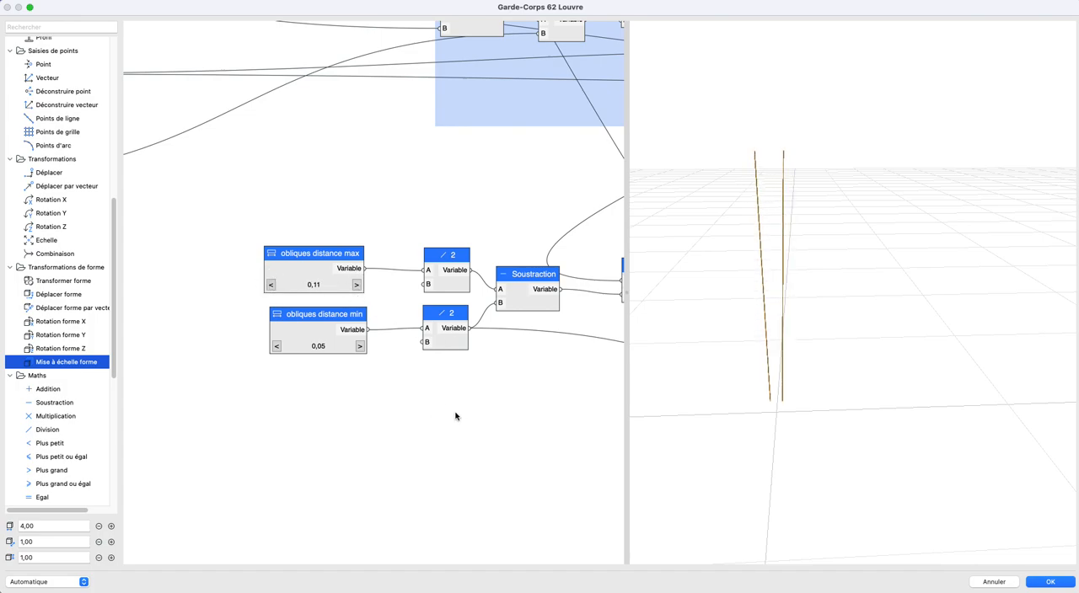
# - Delete the node driving the Visible inputs so the posts and rails are displayed with the obliques
pyautogui.scroll(-10, 270, 354)
pyautogui.moveTo(855, 343); pyautogui.dragTo(753, 332)
pyautogui.scroll(5, 308, 298)
pyautogui.click(286, 208)
pyautogui.press('Delete')
pyautogui.scroll(-3, 446, 388)
pyautogui.hscroll(-2, 446, 387)
pyautogui.scroll(5, 467, 391)
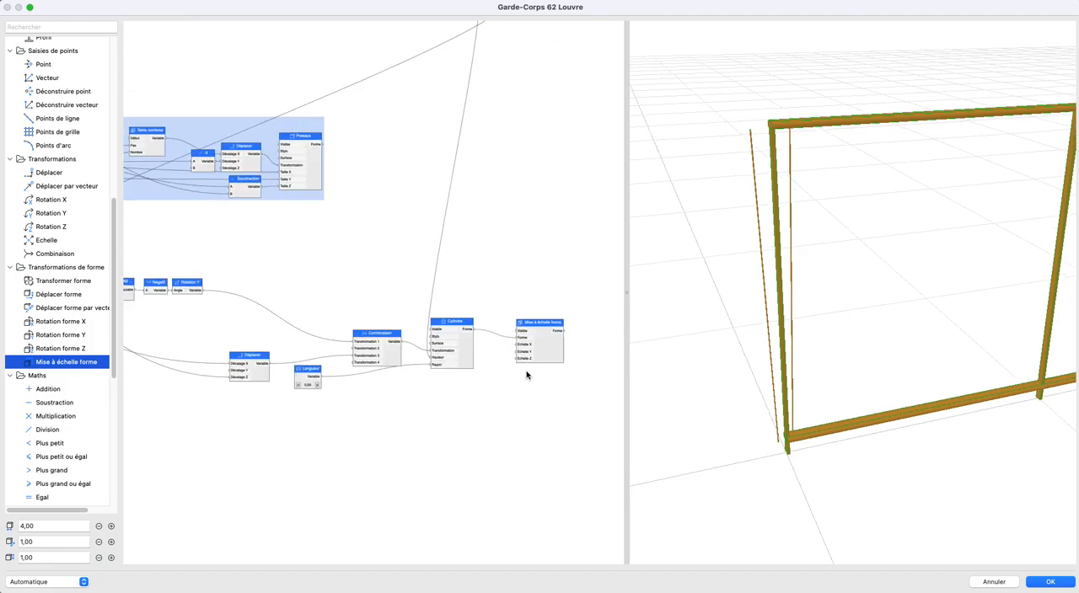
# - Add a Transformer forme node and connect the Cylindre's Forme output to it
pyautogui.hscroll(-1, 506, 371)
pyautogui.hscroll(3, 498, 356)
pyautogui.click(482, 359)
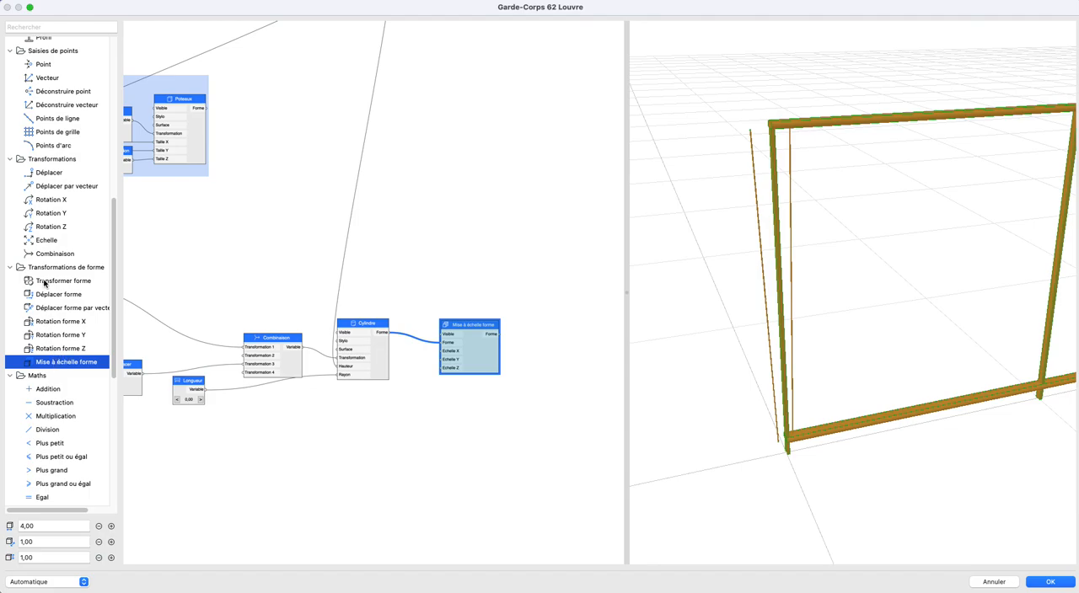
pyautogui.moveTo(52, 281); pyautogui.dragTo(539, 281)
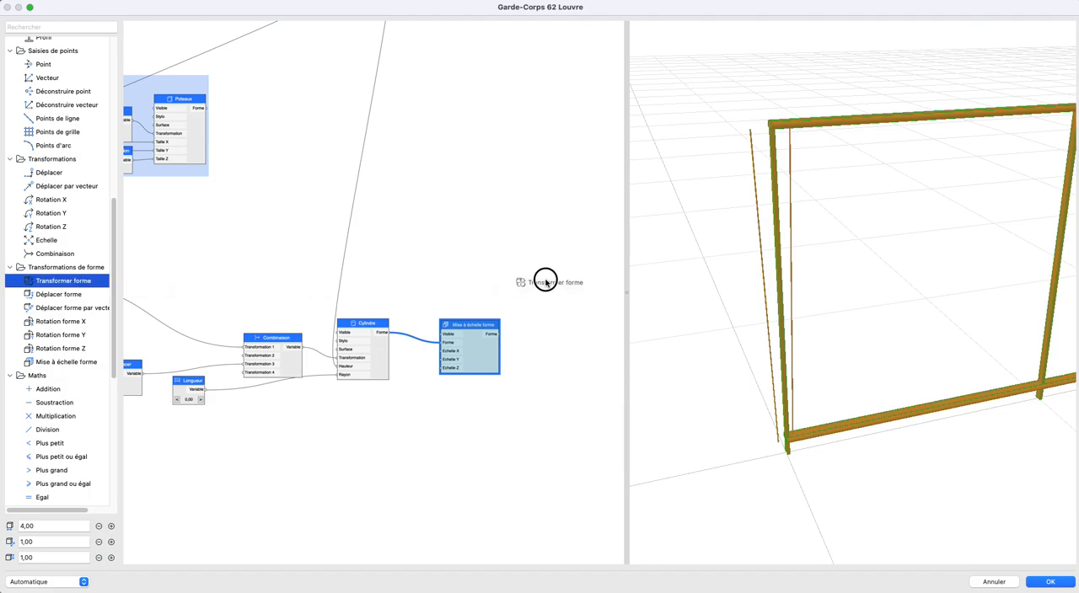
pyautogui.moveTo(387, 332); pyautogui.dragTo(554, 331)
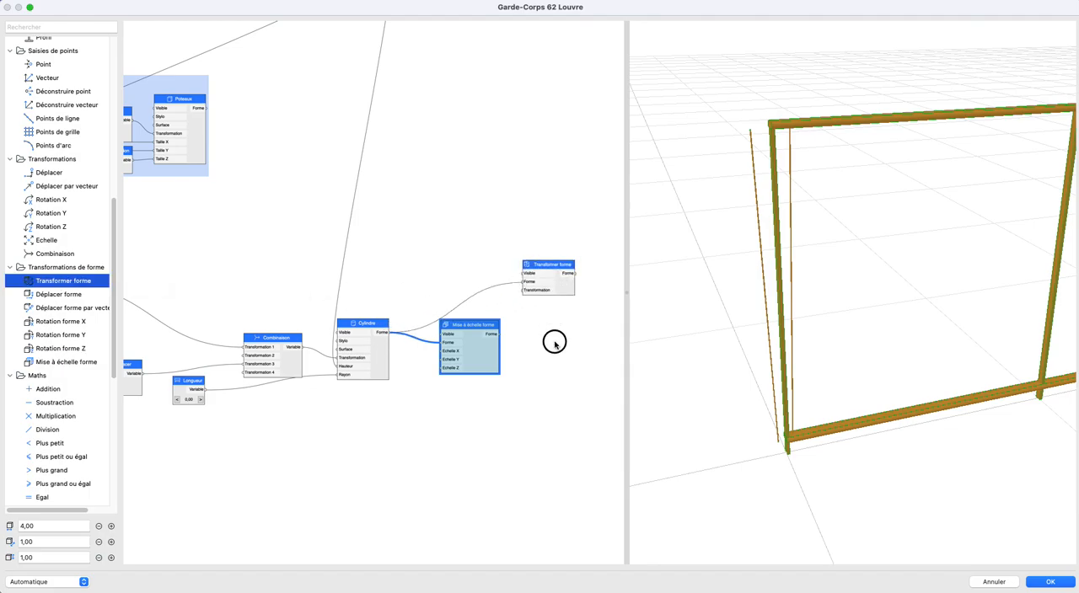
# - Duplicate the Combinaison node for the Transformer forme's Transformation input and delete the Mise à échelle forme node
pyautogui.click(301, 365)
pyautogui.press('super+c')
pyautogui.press('super+v')
pyautogui.moveTo(402, 308); pyautogui.dragTo(521, 354)
pyautogui.click(482, 353)
pyautogui.press('Delete')
# - Add an Echelle node to Transformation 1 of the duplicated Combinaison and set its Echelle X to -1
pyautogui.moveTo(95, 358); pyautogui.dragTo(396, 396)
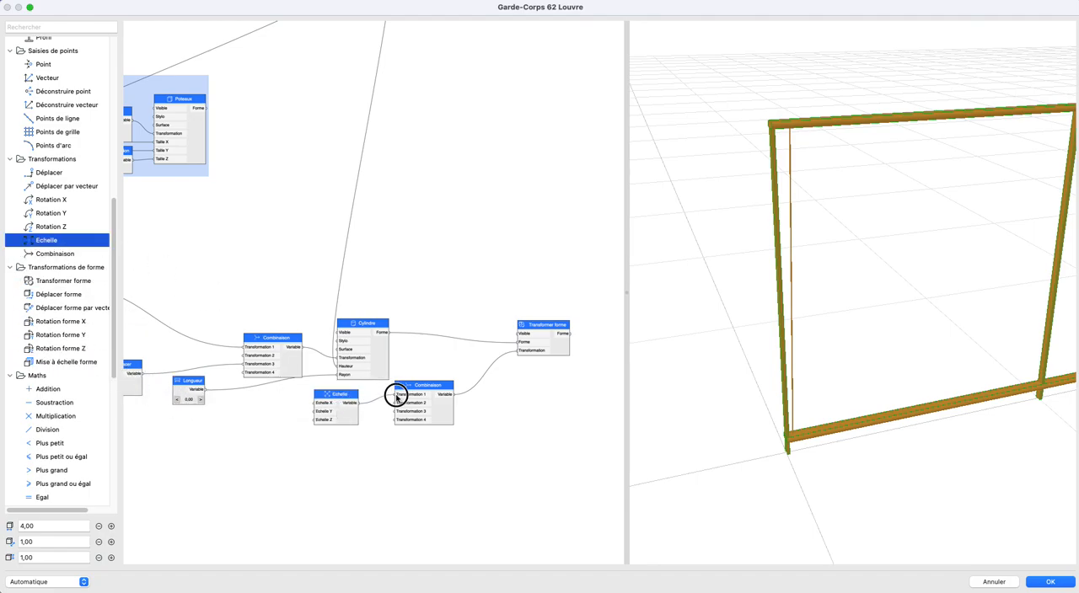
pyautogui.doubleClick(324, 404)
pyautogui.doubleClick(389, 239)
pyautogui.write('-')
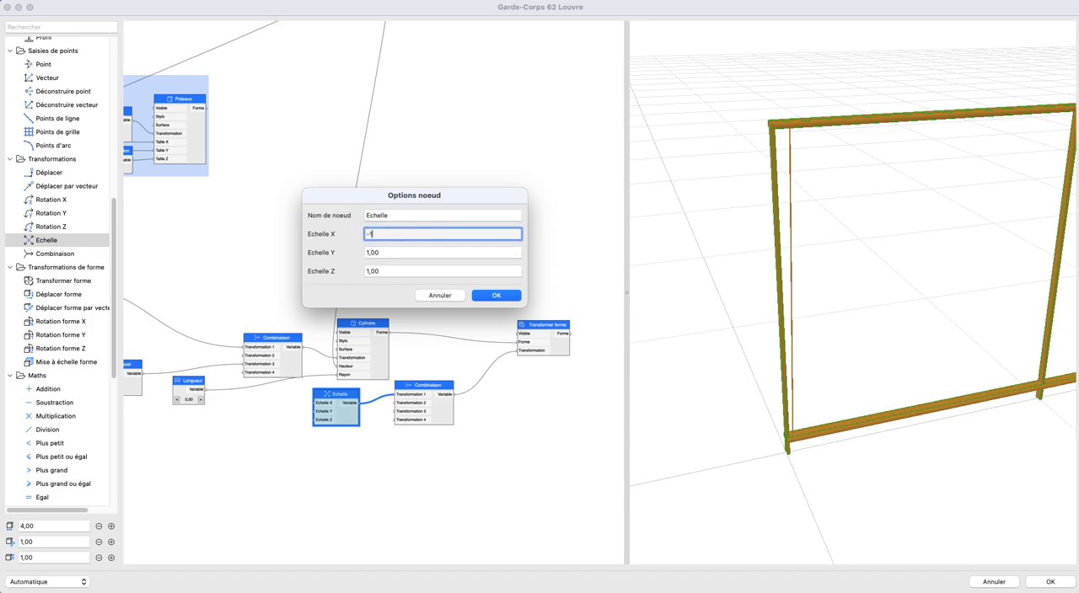
pyautogui.write('1')
pyautogui.press('Return')
# - Arrange the Echelle, duplicated Combinaison and Transformer forme nodes in a row following Cylindre
pyautogui.moveTo(425, 393); pyautogui.dragTo(479, 386)
pyautogui.moveTo(553, 350); pyautogui.dragTo(430, 437)
pyautogui.moveTo(475, 384); pyautogui.dragTo(577, 374)
pyautogui.click(462, 400)
pyautogui.moveTo(463, 400); pyautogui.dragTo(360, 397, button='middle')
pyautogui.moveTo(249, 401); pyautogui.dragTo(351, 338)
pyautogui.moveTo(462, 360); pyautogui.dragTo(437, 347)
pyautogui.moveTo(334, 329); pyautogui.dragTo(366, 341)
# - Add a Déplacer node below Echelle and connect it to Transformation 2 of the duplicated Combinaison
pyautogui.moveTo(689, 336); pyautogui.dragTo(806, 332)
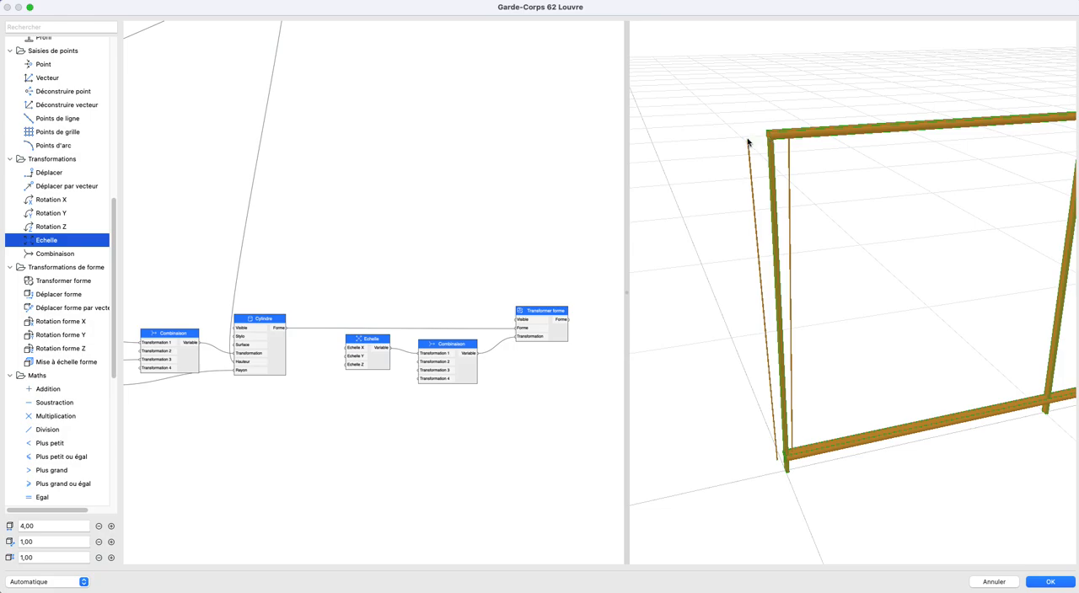
pyautogui.moveTo(746, 143); pyautogui.dragTo(771, 189)
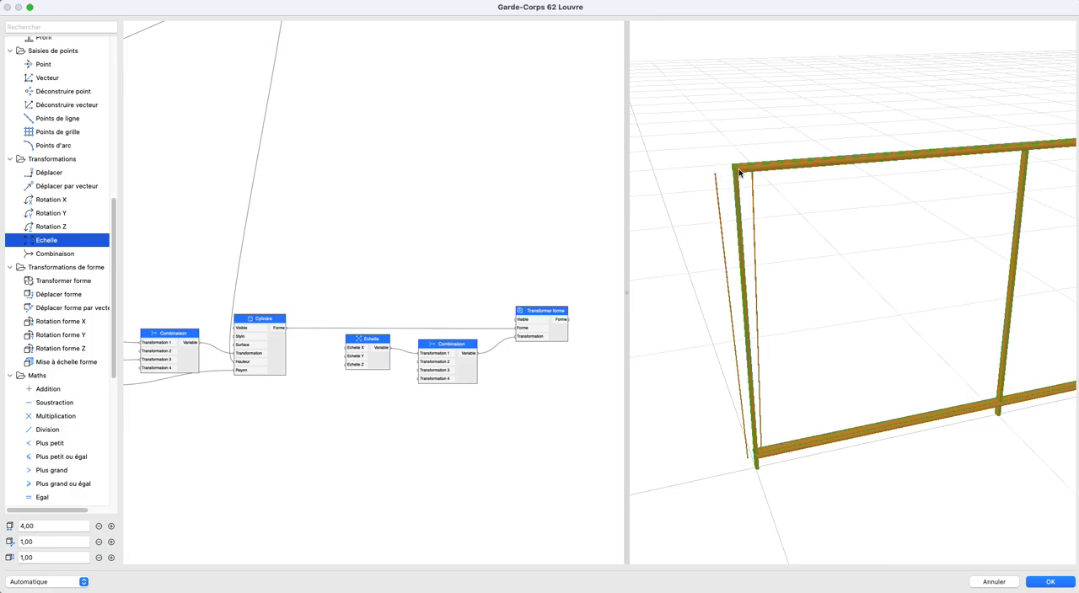
pyautogui.hscroll(-10, 379, 337)
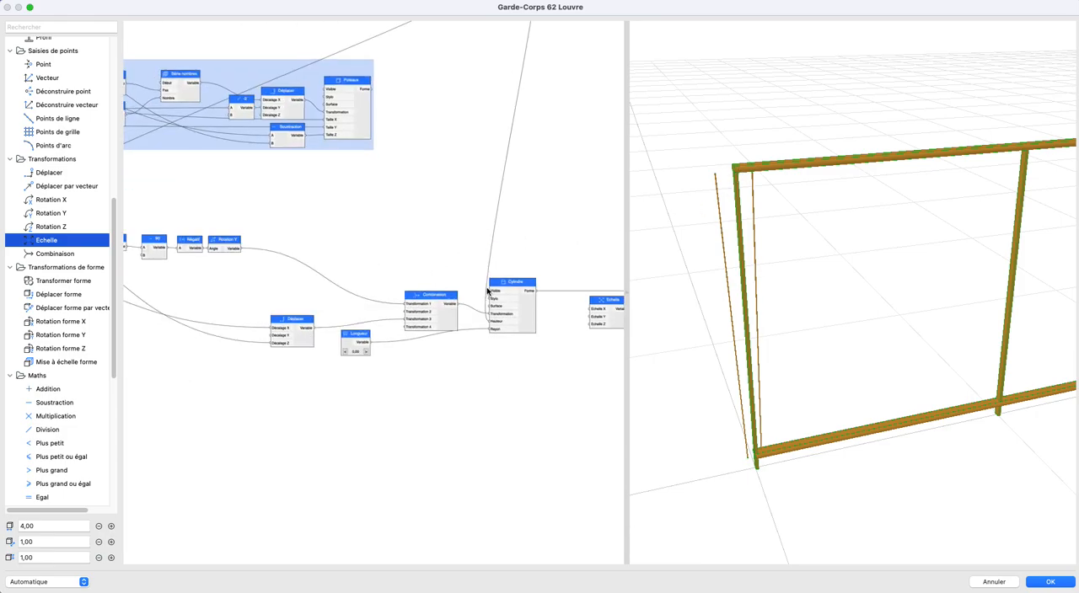
pyautogui.hscroll(3, 337, 291)
pyautogui.moveTo(49, 175); pyautogui.dragTo(549, 362)
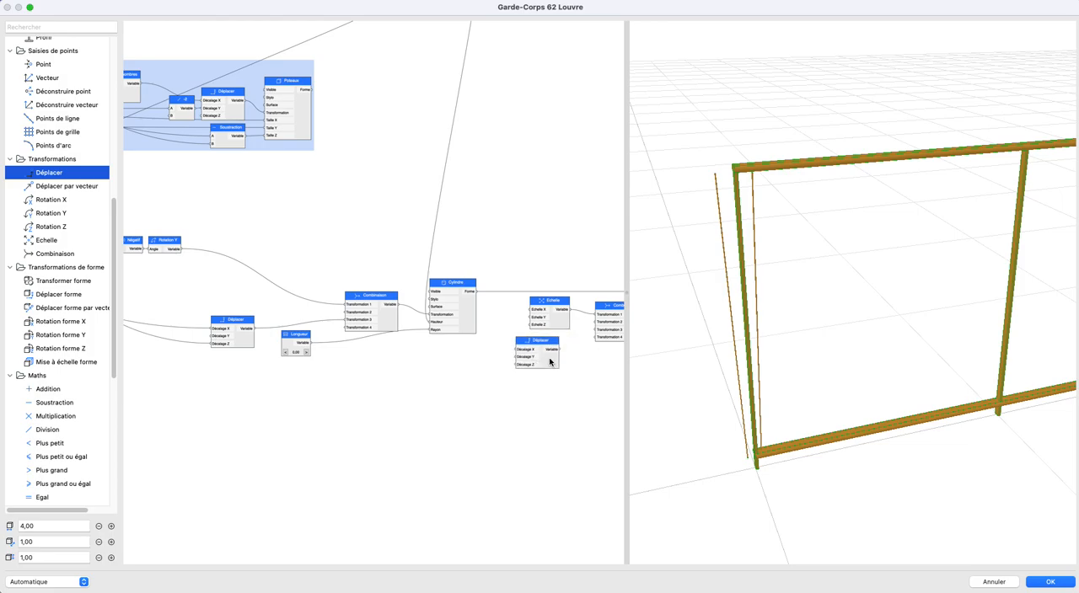
pyautogui.hscroll(10, 410, 390)
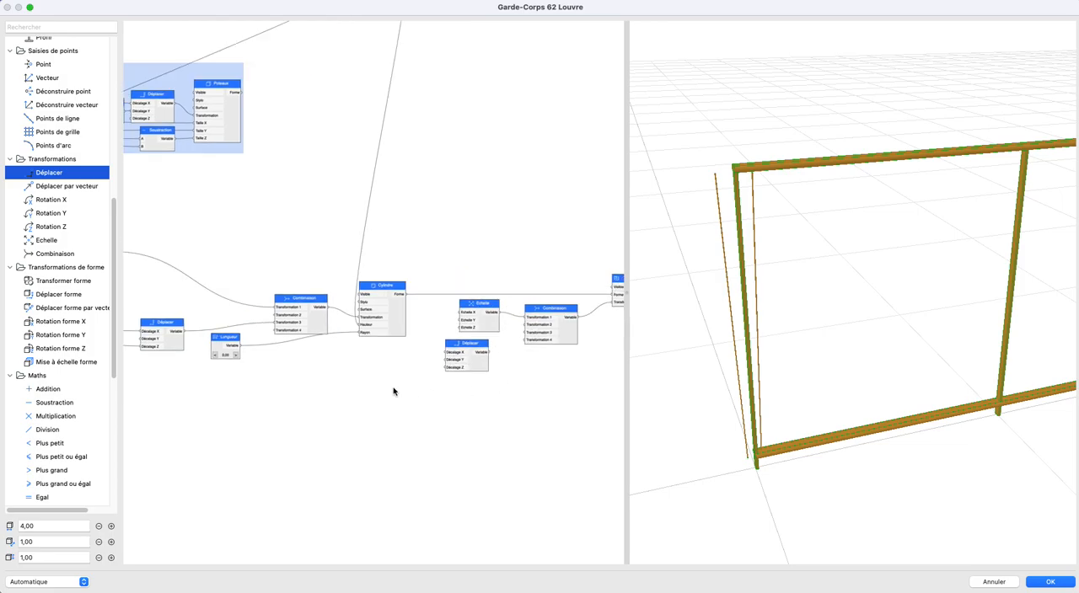
pyautogui.moveTo(376, 361); pyautogui.dragTo(411, 329)
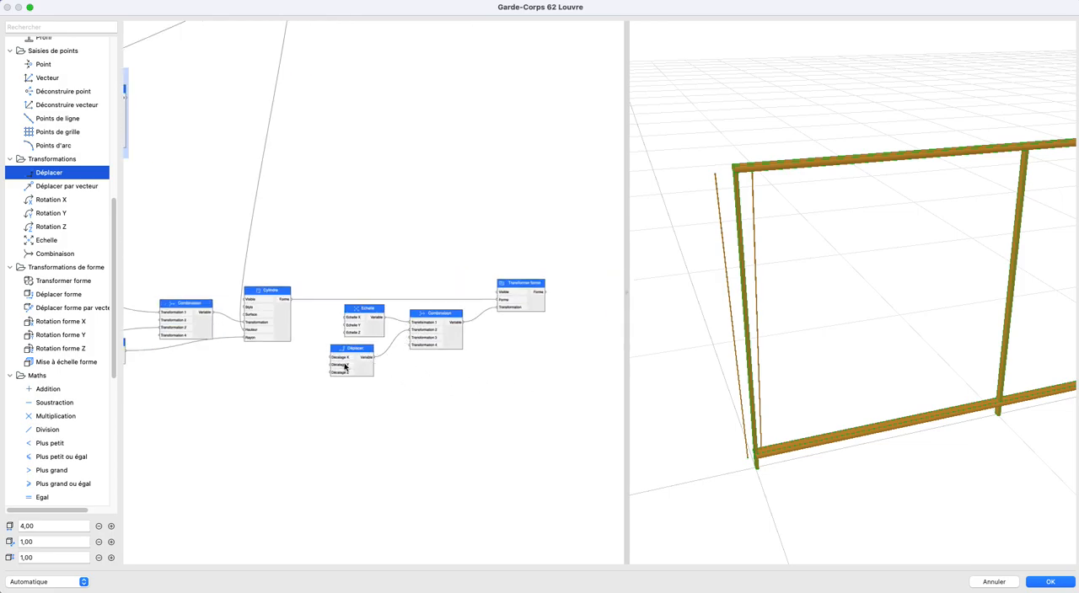
# - Try to offset the mirrored oblique by connecting obliques distance max to the new Déplacer's Décalage X, and undo the connection
pyautogui.hscroll(-5, 379, 375)
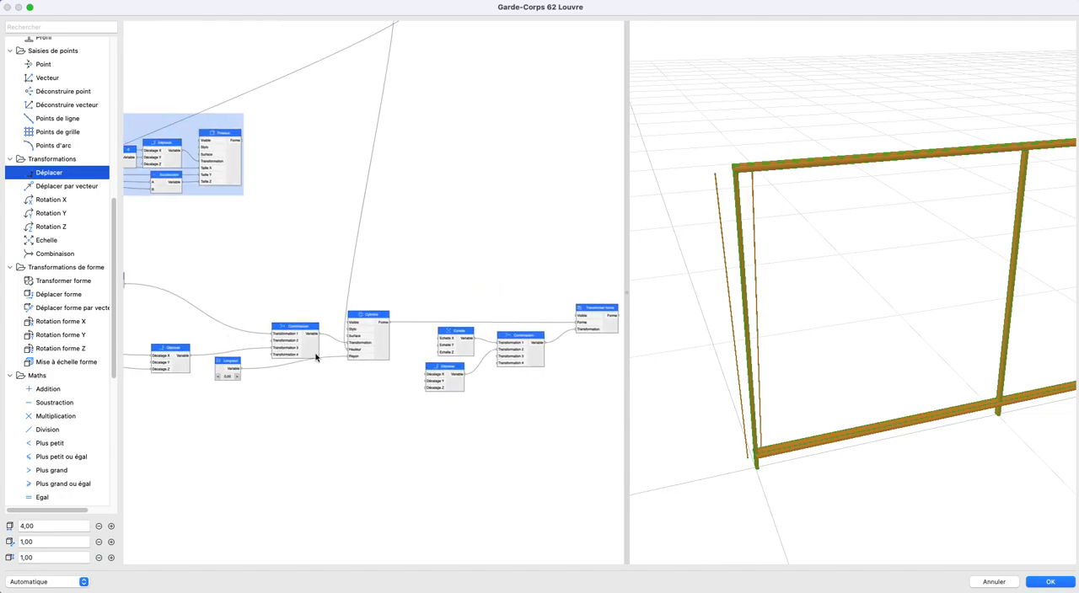
pyautogui.hscroll(-8, 279, 346)
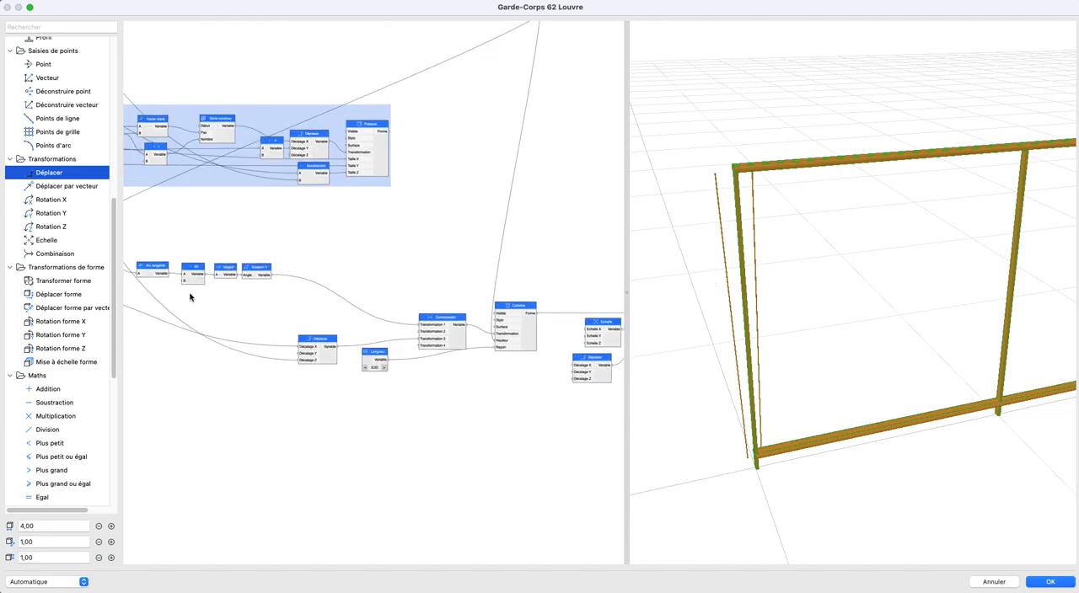
pyautogui.hscroll(-15, 178, 297)
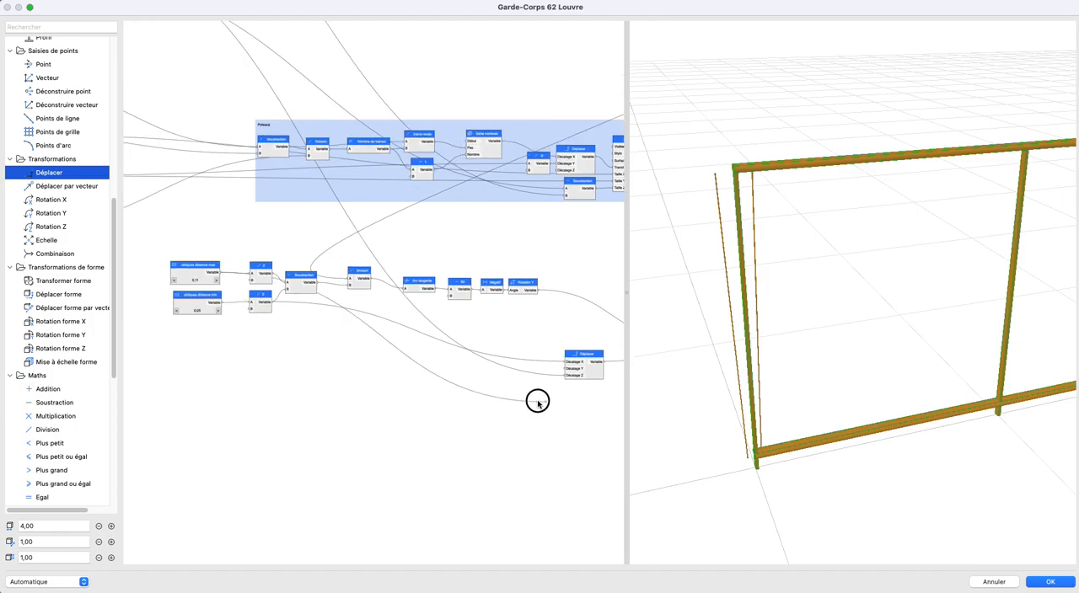
pyautogui.moveTo(545, 402); pyautogui.dragTo(273, 361)
pyautogui.moveTo(556, 346); pyautogui.dragTo(558, 346)
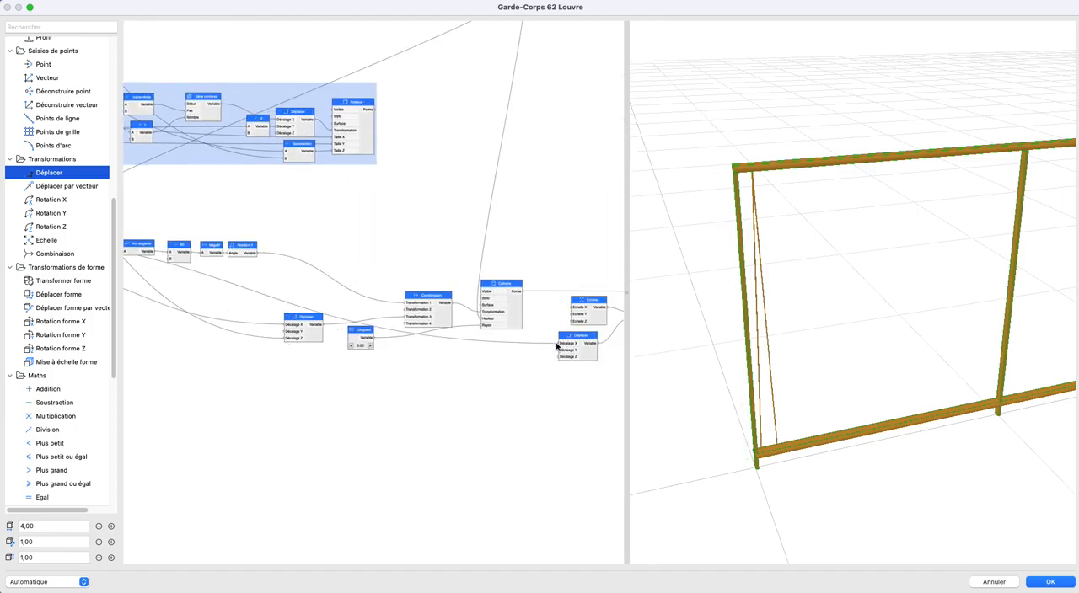
pyautogui.press('super+z')
# - Delete the Echelle, Déplacer, duplicated Combinaison and Transformer forme nodes following Cylindre
pyautogui.moveTo(602, 337); pyautogui.dragTo(484, 332, button='middle')
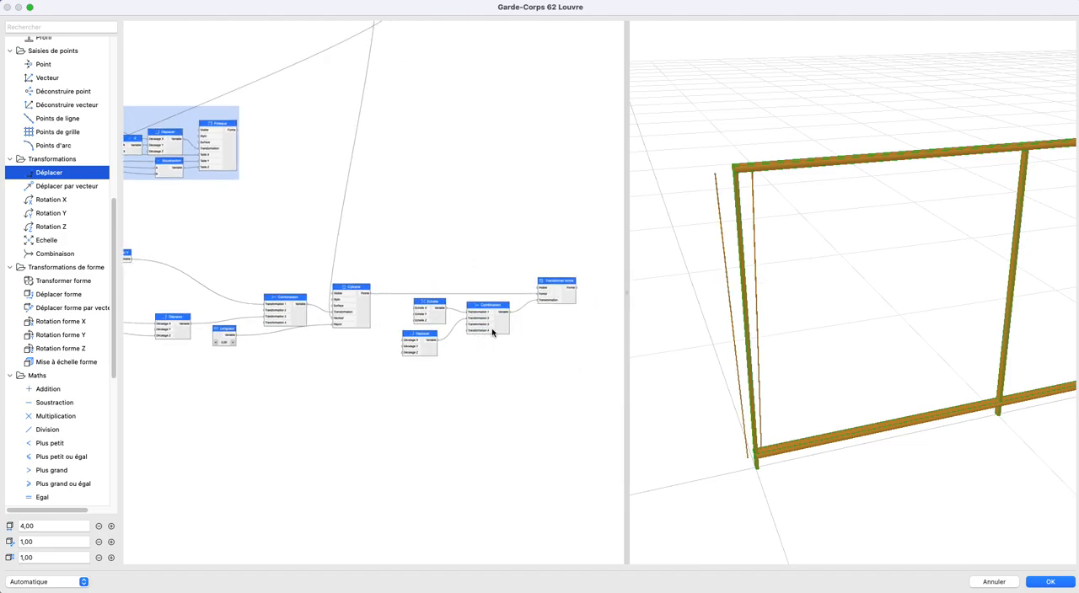
pyautogui.scroll(5, 536, 321)
pyautogui.moveTo(613, 225); pyautogui.dragTo(281, 455)
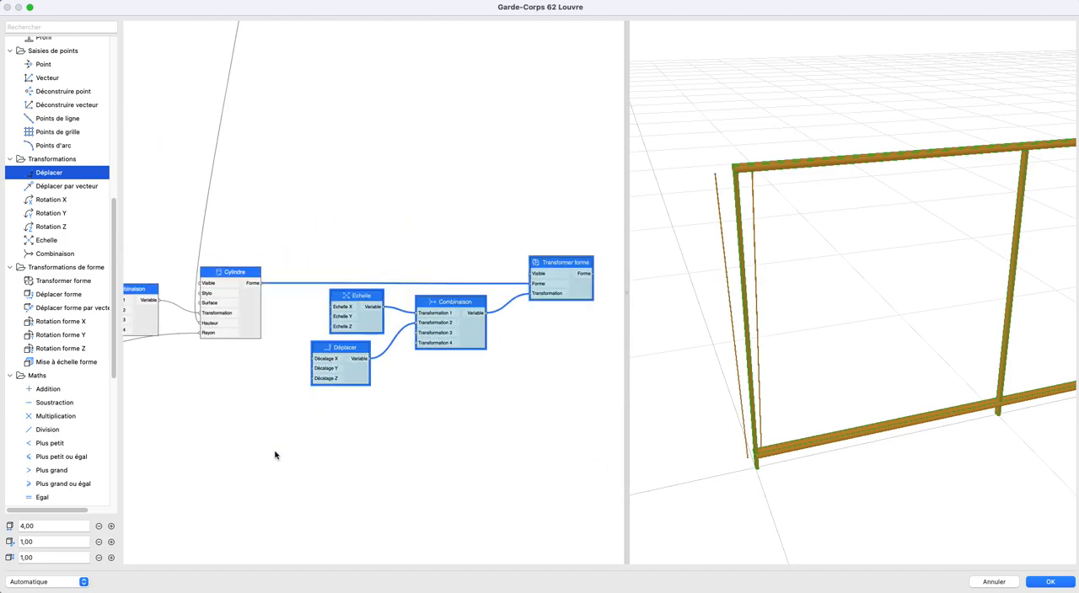
pyautogui.press('BackSpace')
# - Connect a new Mise à échelle forme node to the Cylindre's Forme output and set its Echelle X to -1
pyautogui.moveTo(66, 362)
pyautogui.mouseDown()
pyautogui.moveTo(256, 335)
pyautogui.moveTo(272, 299)
pyautogui.moveTo(322, 290)
pyautogui.moveTo(286, 300)
pyautogui.moveTo(308, 298)
pyautogui.mouseUp()
pyautogui.doubleClick(309, 300)
pyautogui.click(384, 253)
pyautogui.write('-1')
pyautogui.press('Return')
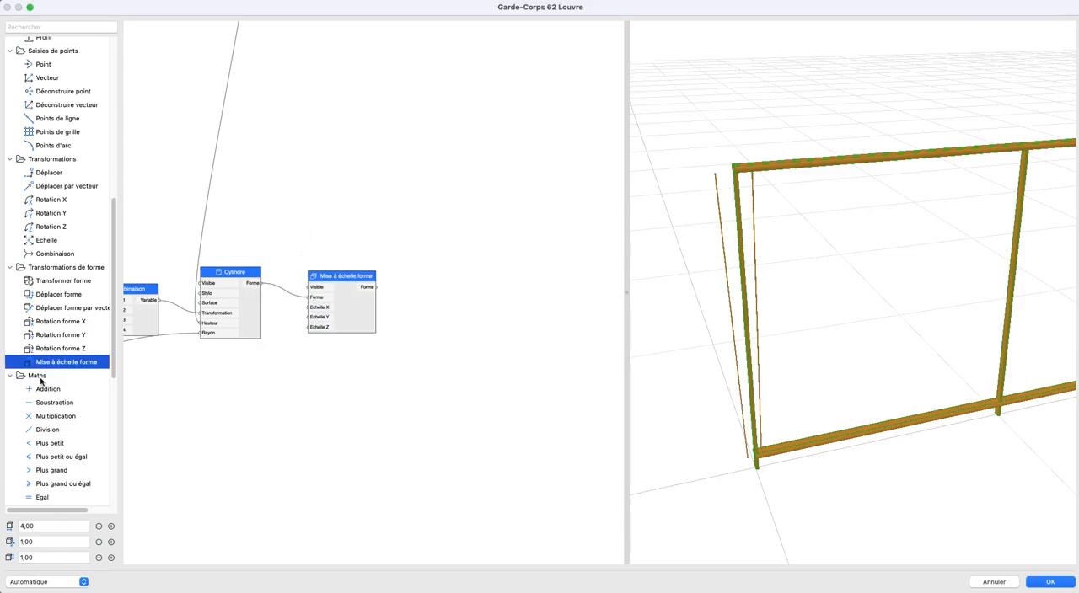
# - Add a Union node joining the Cylindre and Mise à échelle forme shapes, and move it clear of both nodes
pyautogui.scroll(-10, 60, 444)
pyautogui.moveTo(49, 491); pyautogui.dragTo(426, 277)
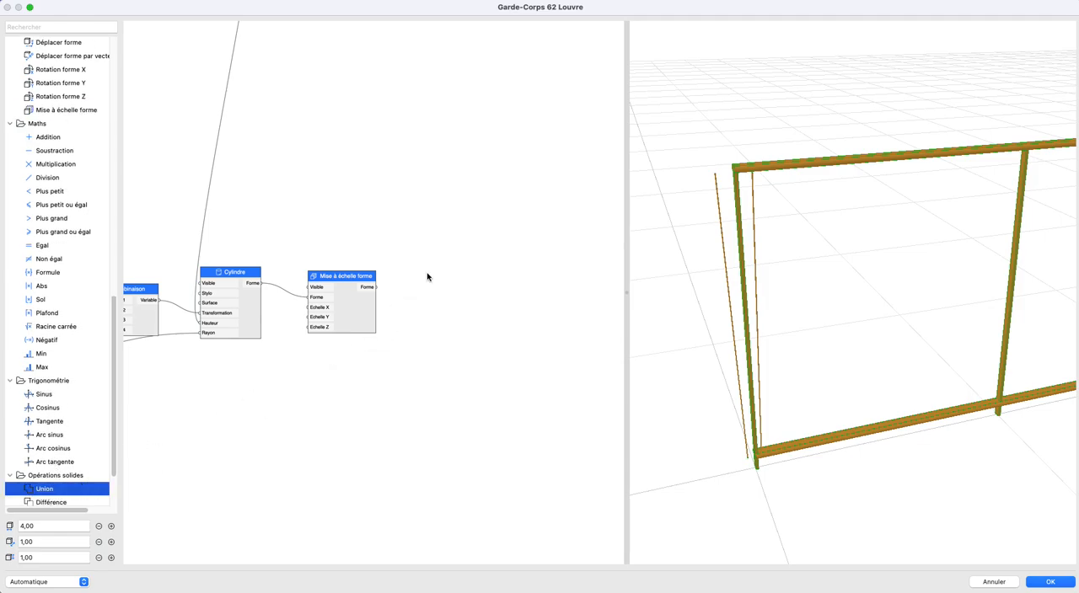
pyautogui.moveTo(260, 283); pyautogui.dragTo(393, 297)
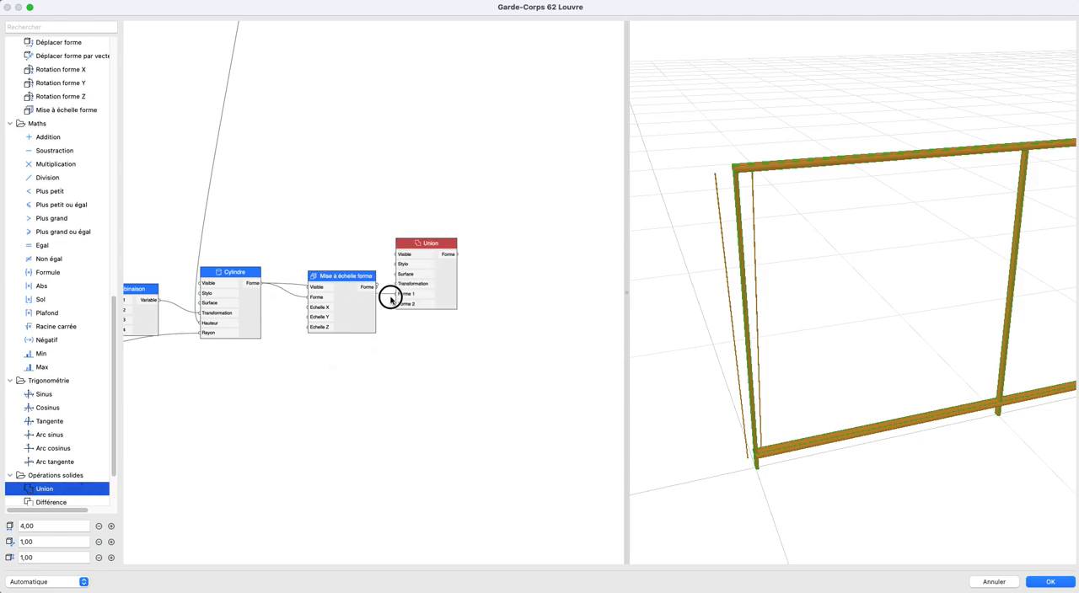
pyautogui.moveTo(422, 249); pyautogui.dragTo(524, 373)
# - Add a Combinaison node and connect it to the Union's Transformation input
pyautogui.scroll(-2, 62, 224)
pyautogui.scroll(8, 61, 203)
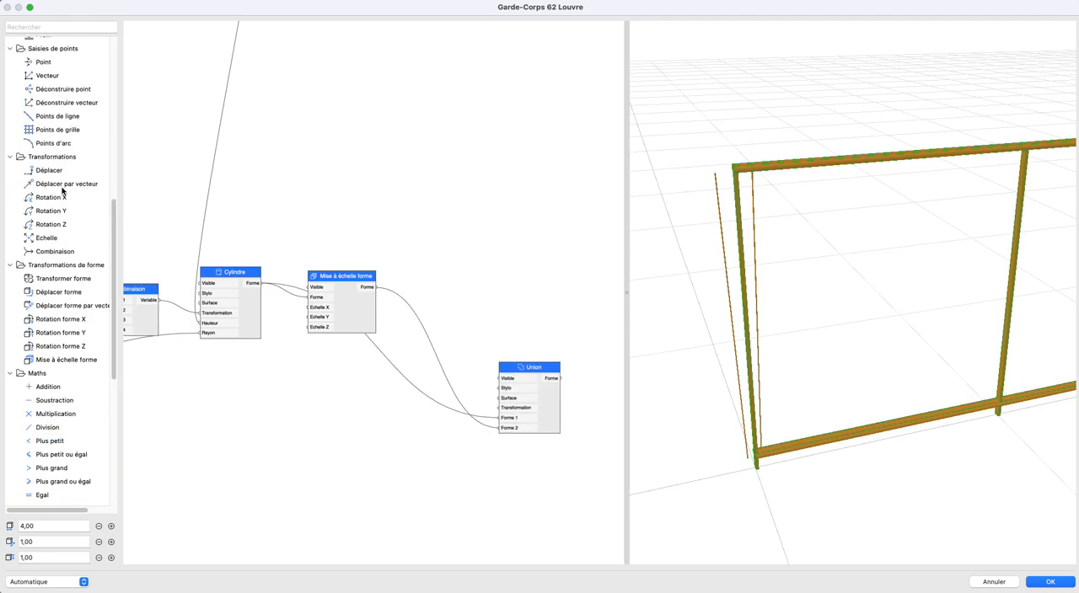
pyautogui.moveTo(54, 252); pyautogui.dragTo(394, 408)
pyautogui.moveTo(469, 413); pyautogui.dragTo(498, 408)
# - Add a Déplacer node, connect obliques distance max to its Décalage X and its output to the Combinaison's Transformation 1
pyautogui.scroll(-5, 369, 386)
pyautogui.moveTo(368, 385); pyautogui.dragTo(546, 346, button='middle')
pyautogui.moveTo(54, 174); pyautogui.dragTo(574, 361)
pyautogui.moveTo(245, 349); pyautogui.dragTo(404, 360, button='middle')
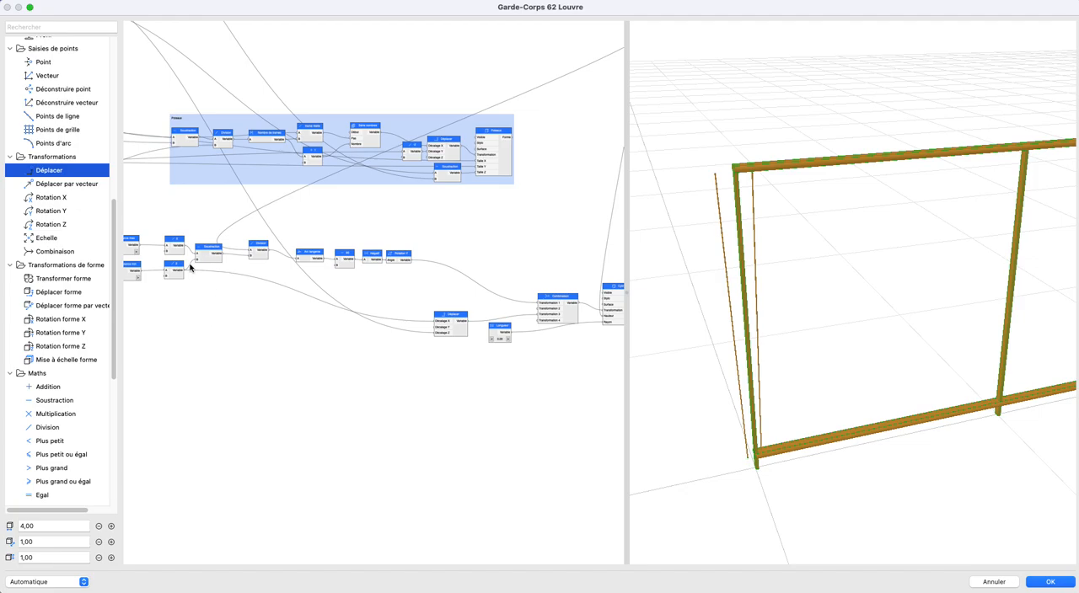
pyautogui.moveTo(139, 245); pyautogui.dragTo(304, 382)
pyautogui.moveTo(547, 406); pyautogui.dragTo(303, 383, button='middle')
pyautogui.moveTo(304, 383); pyautogui.dragTo(421, 344)
pyautogui.scroll(1, 530, 358)
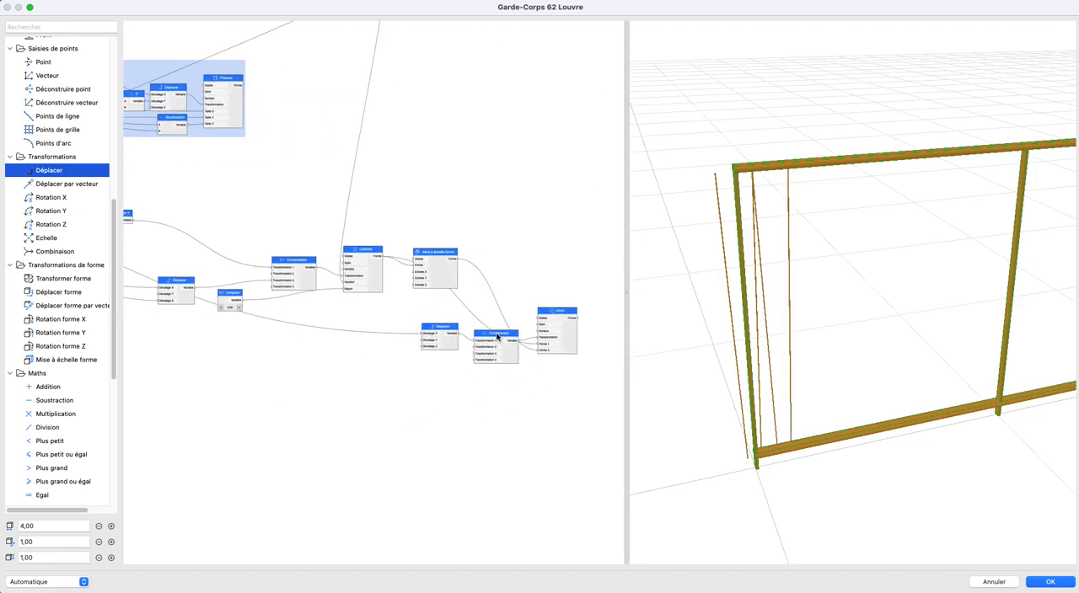
pyautogui.scroll(1, 500, 341)
pyautogui.moveTo(494, 340); pyautogui.dragTo(442, 347, button='middle')
pyautogui.scroll(2, 472, 359)
pyautogui.moveTo(369, 295); pyautogui.dragTo(407, 420, button='middle')
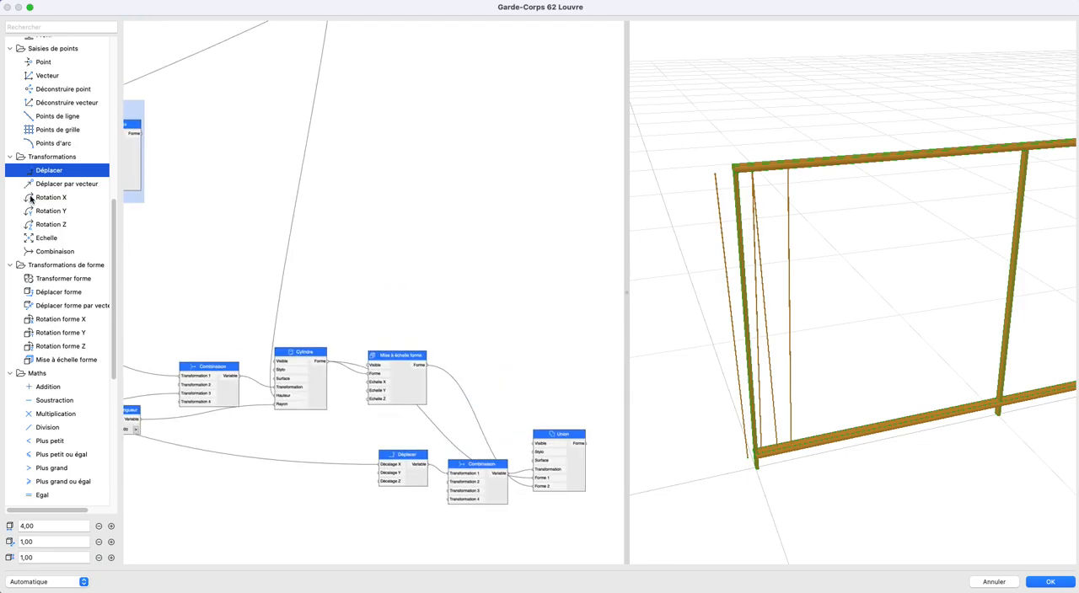
# - Add a Booléen node set to faux and connect it to the Visible inputs of Cylindre and Mise à échelle forme
pyautogui.scroll(5, 32, 206)
pyautogui.moveTo(38, 213); pyautogui.dragTo(277, 361)
pyautogui.moveTo(247, 307); pyautogui.dragTo(369, 363)
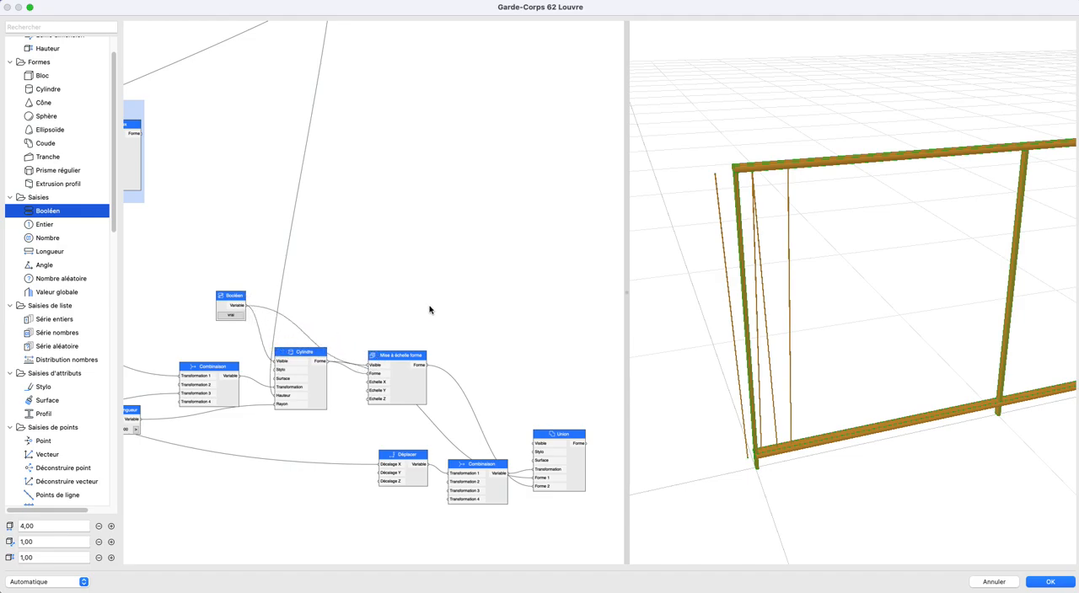
pyautogui.click(232, 315)
# - Reconnect the second Déplacer's Décalage X to the halved maximum oblique distance and move the node clear of the Combinaison
pyautogui.scroll(-1, 435, 347)
pyautogui.moveTo(422, 324); pyautogui.dragTo(392, 248, button='middle')
pyautogui.scroll(3, 454, 390)
pyautogui.moveTo(440, 386); pyautogui.dragTo(436, 396, button='middle')
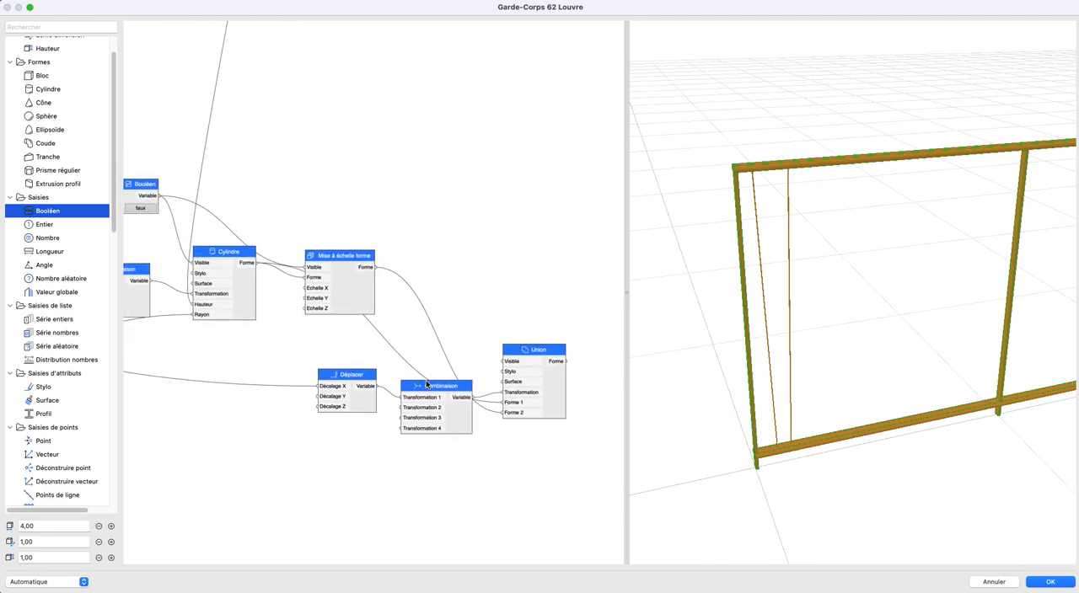
pyautogui.scroll(-8, 281, 364)
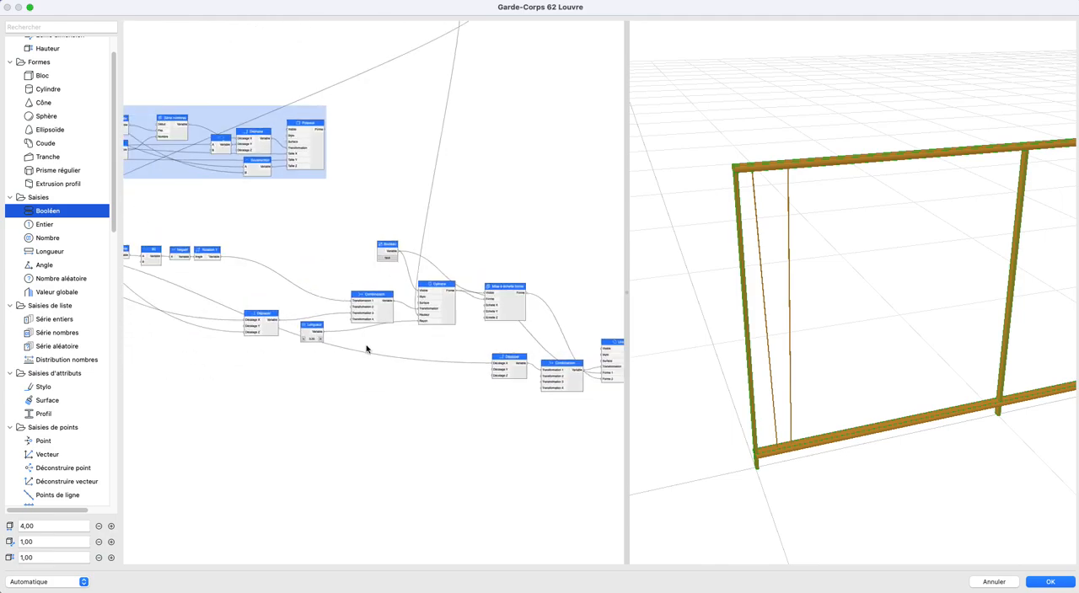
pyautogui.moveTo(245, 326); pyautogui.dragTo(173, 290, button='middle')
pyautogui.moveTo(141, 279); pyautogui.dragTo(550, 376)
pyautogui.moveTo(591, 381); pyautogui.dragTo(498, 373, button='middle')
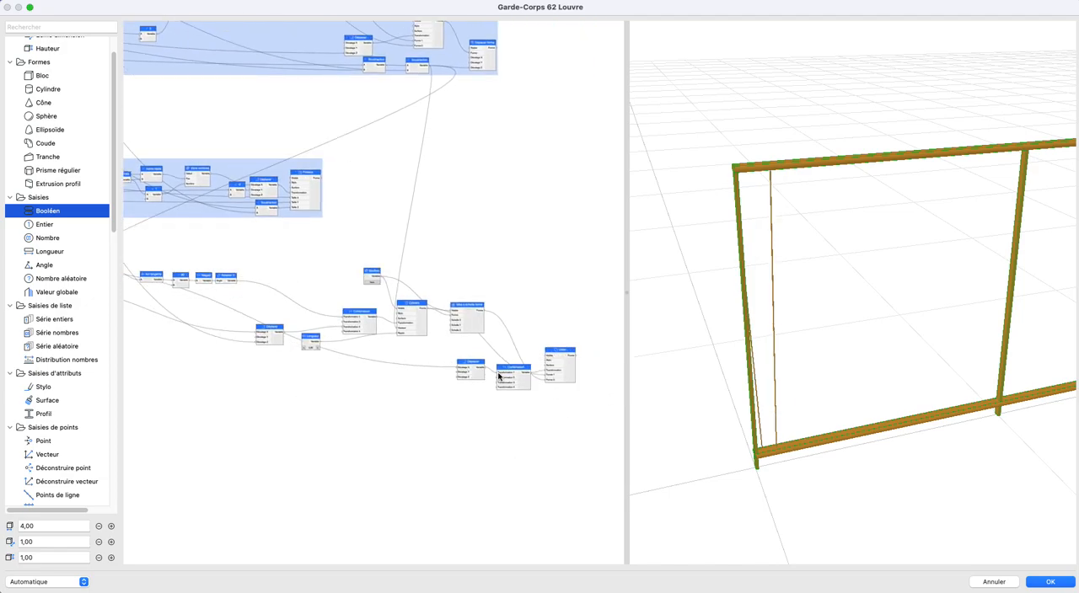
pyautogui.scroll(5, 498, 374)
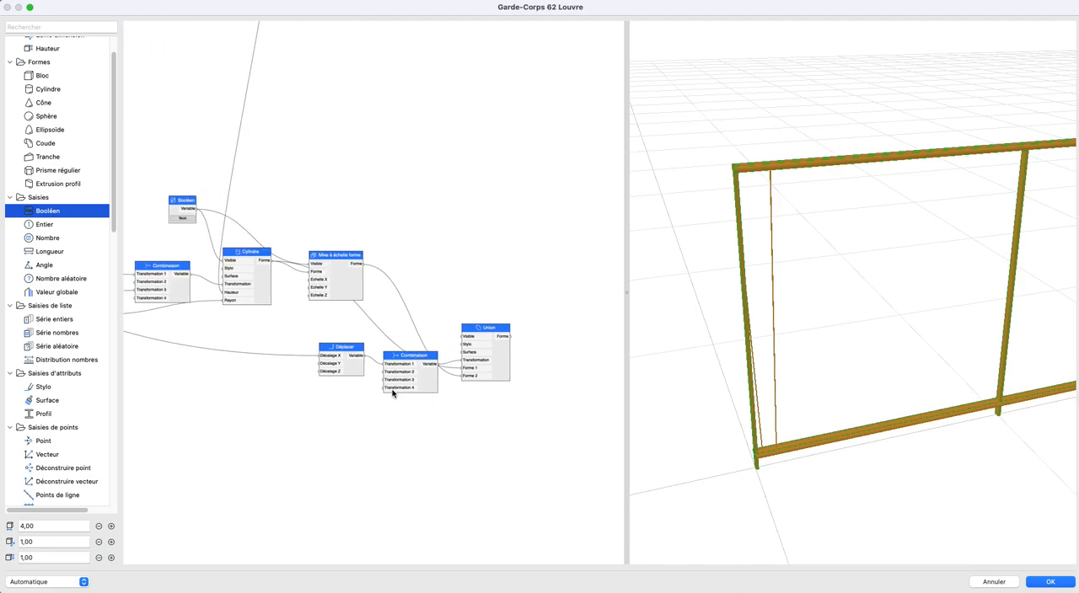
pyautogui.scroll(3, 393, 392)
pyautogui.moveTo(321, 367); pyautogui.dragTo(261, 347)
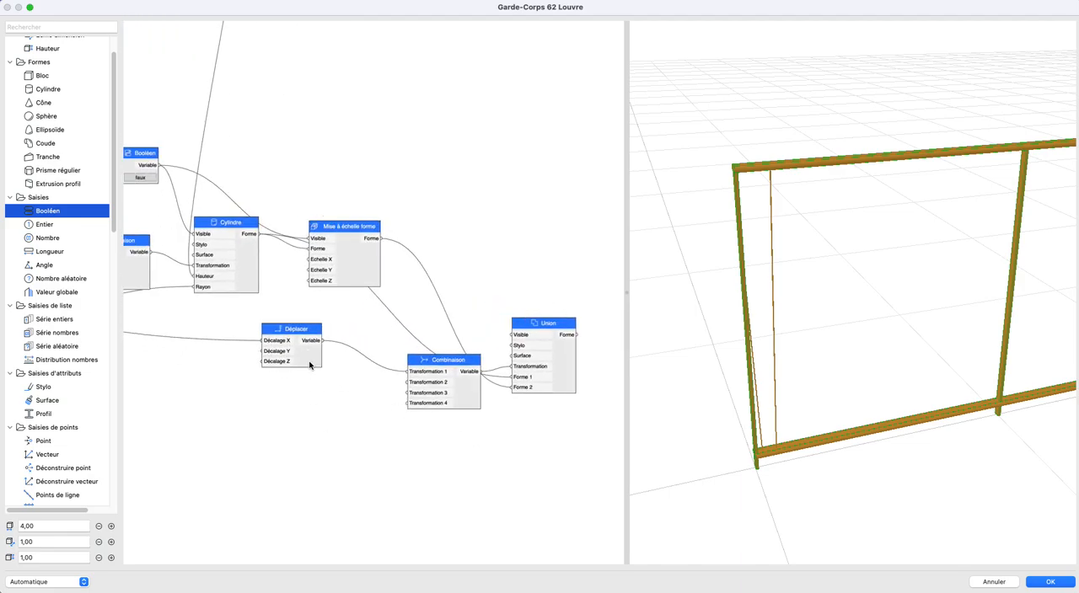
pyautogui.click(309, 365)
pyautogui.press('super+v')
pyautogui.moveTo(382, 309); pyautogui.dragTo(302, 408)
pyautogui.press('Delete')
# - Insert a Série nombres node before the second Déplacer, feeding the distance into Début and its output into Décalage X
pyautogui.scroll(-4, 260, 393)
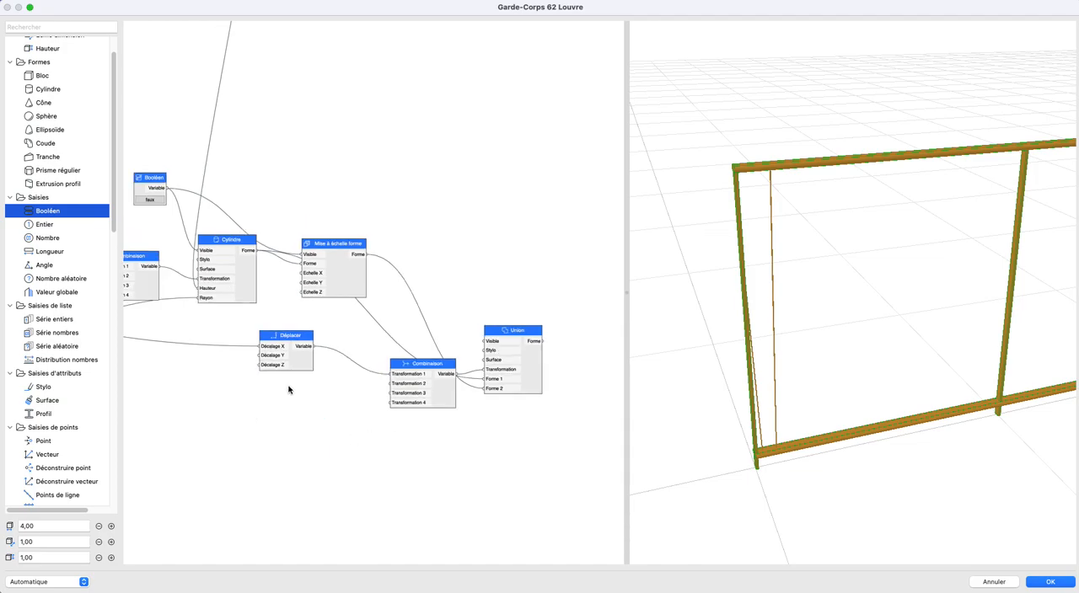
pyautogui.moveTo(135, 379); pyautogui.dragTo(338, 369, button='middle')
pyautogui.scroll(3, 48, 348)
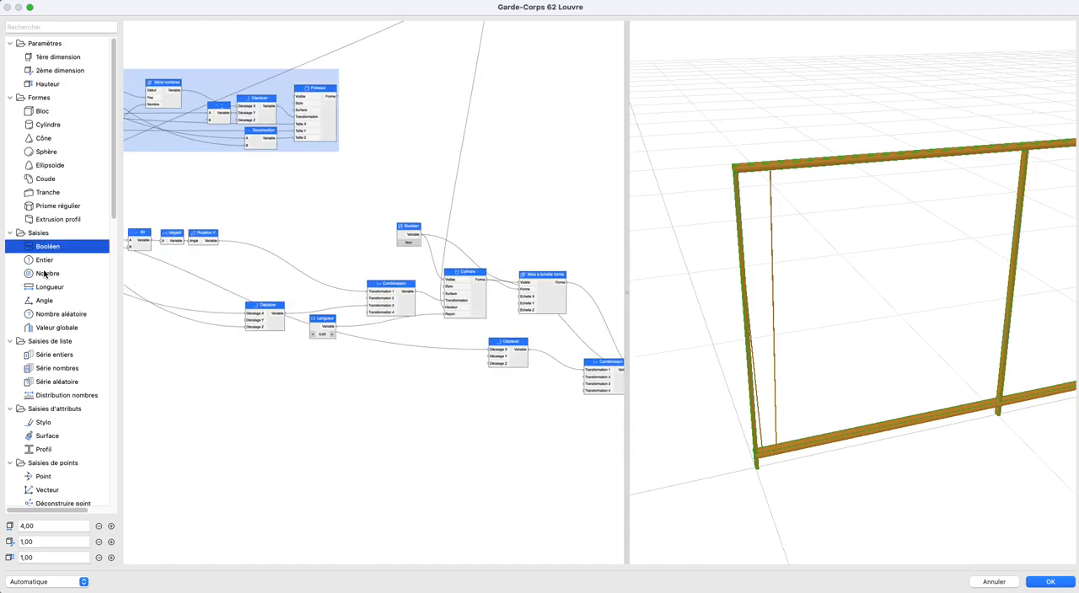
pyautogui.moveTo(59, 372); pyautogui.dragTo(437, 356)
pyautogui.scroll(-2, 437, 356)
pyautogui.moveTo(499, 378); pyautogui.dragTo(594, 405, button='middle')
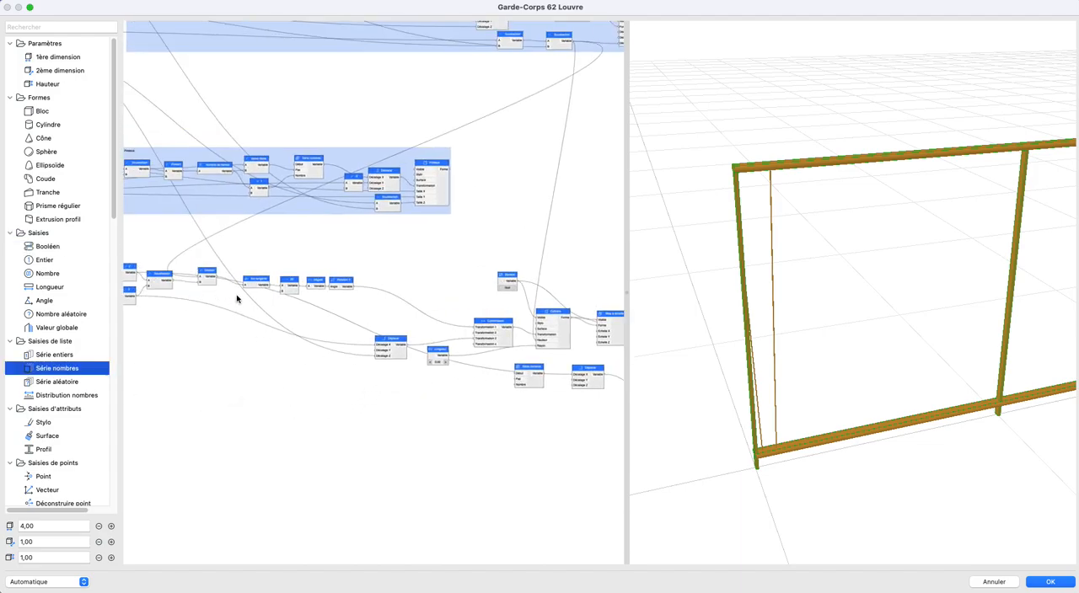
pyautogui.hscroll(-4, 228, 296)
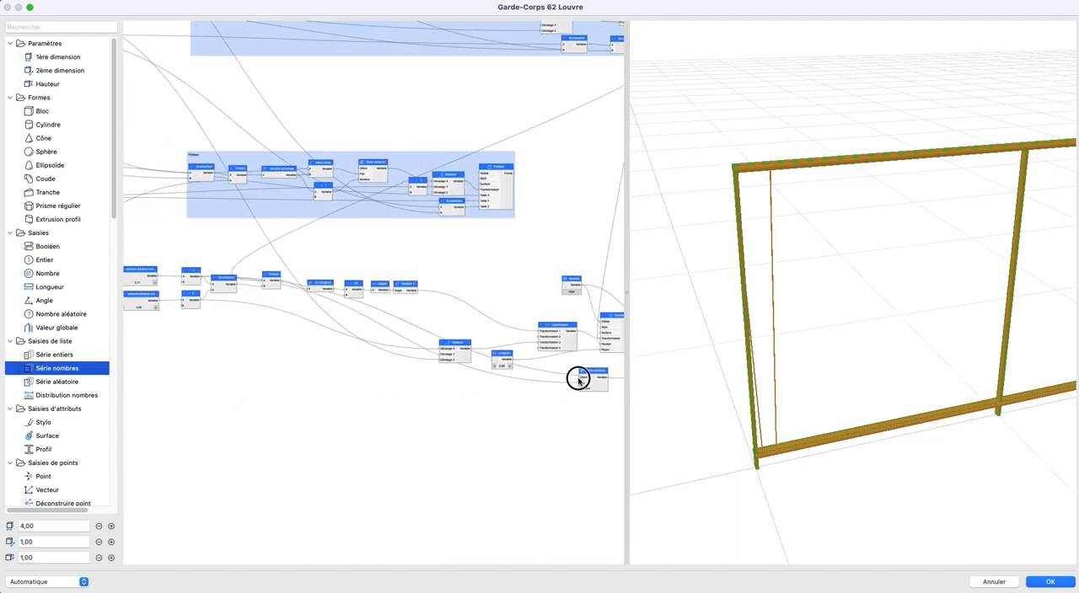
pyautogui.moveTo(614, 382); pyautogui.dragTo(320, 386, button='middle')
pyautogui.scroll(5, 328, 385)
pyautogui.moveTo(326, 382); pyautogui.dragTo(372, 384)
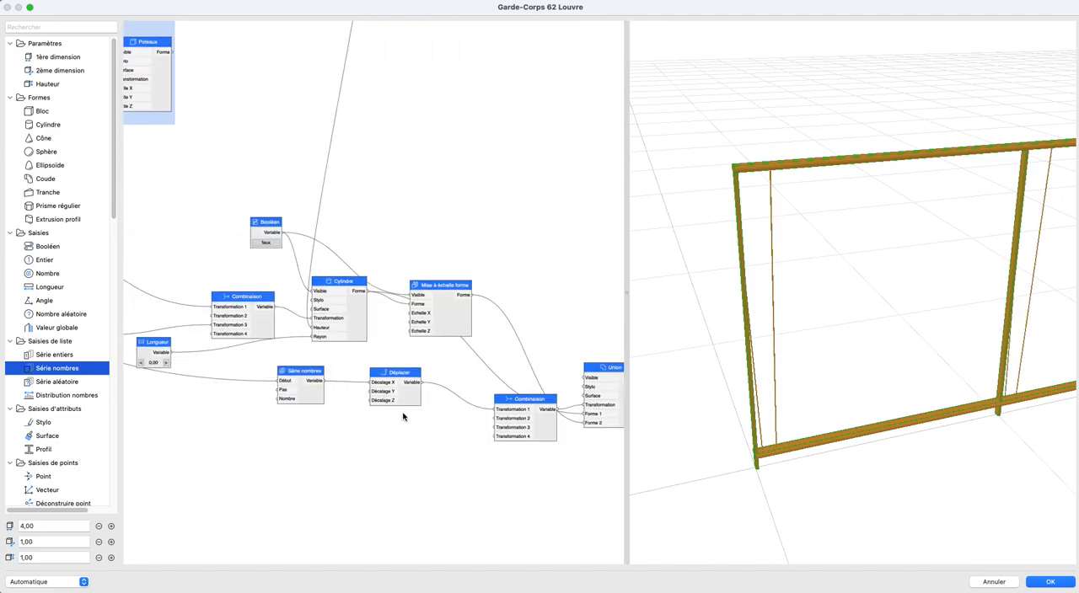
# - Reposition the Série nombres node and its Déplacer lower in the graph, beneath the Cylindre and Mise à échelle forme nodes
pyautogui.scroll(-5, 891, 347)
pyautogui.moveTo(890, 347); pyautogui.dragTo(783, 343, button='middle')
pyautogui.scroll(10, 818, 345)
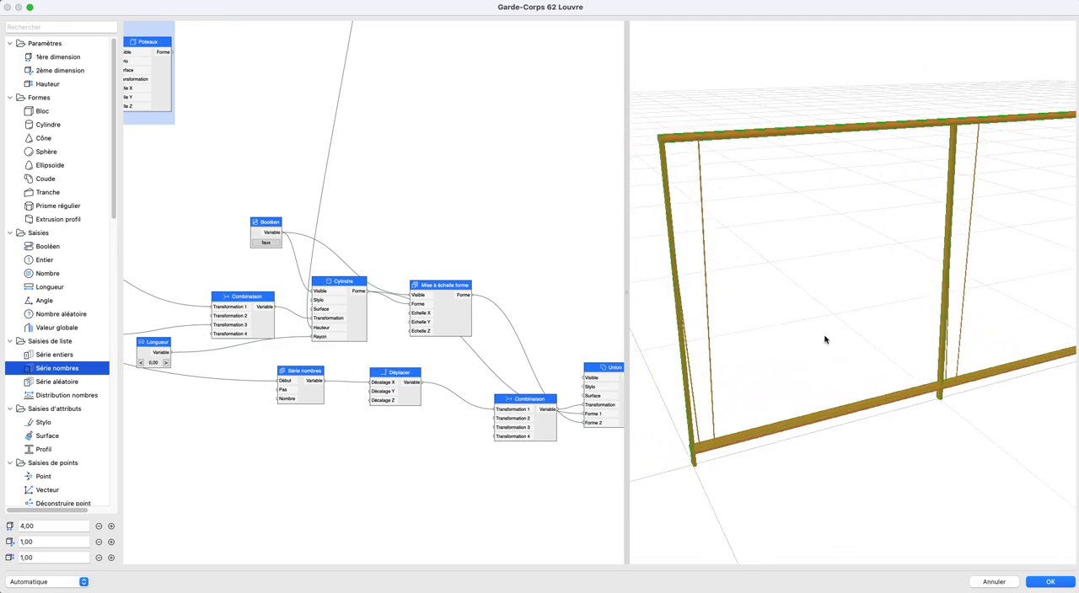
pyautogui.hscroll(-5, 436, 404)
pyautogui.moveTo(414, 402); pyautogui.dragTo(437, 396)
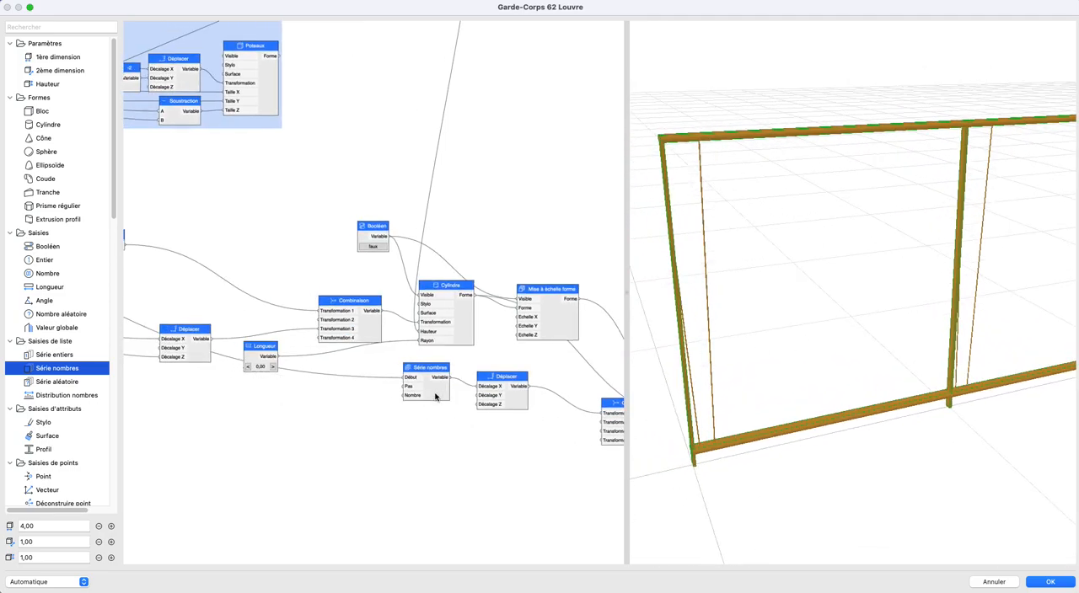
pyautogui.scroll(-3, 307, 451)
pyautogui.moveTo(306, 415); pyautogui.dragTo(361, 318, button='middle')
pyautogui.moveTo(437, 292); pyautogui.dragTo(316, 291, button='middle')
pyautogui.click(453, 334)
pyautogui.moveTo(390, 320); pyautogui.dragTo(392, 361)
pyautogui.click(421, 425)
pyautogui.moveTo(491, 389); pyautogui.dragTo(493, 345)
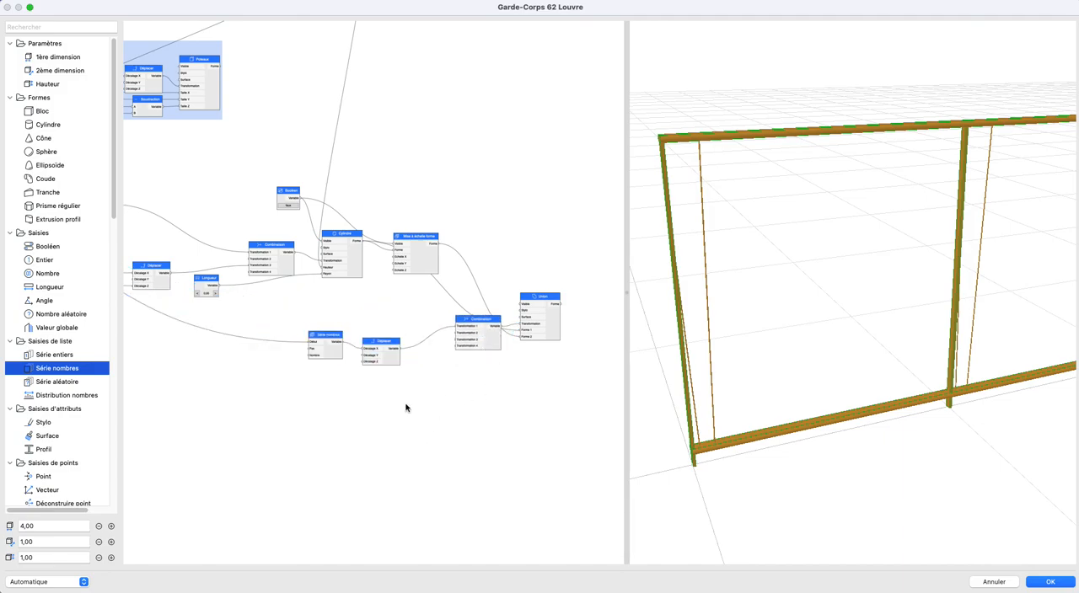
# - Examine the oblique node chain and the Poteaux group to find the source of the post spacing
pyautogui.hscroll(-3, 434, 415)
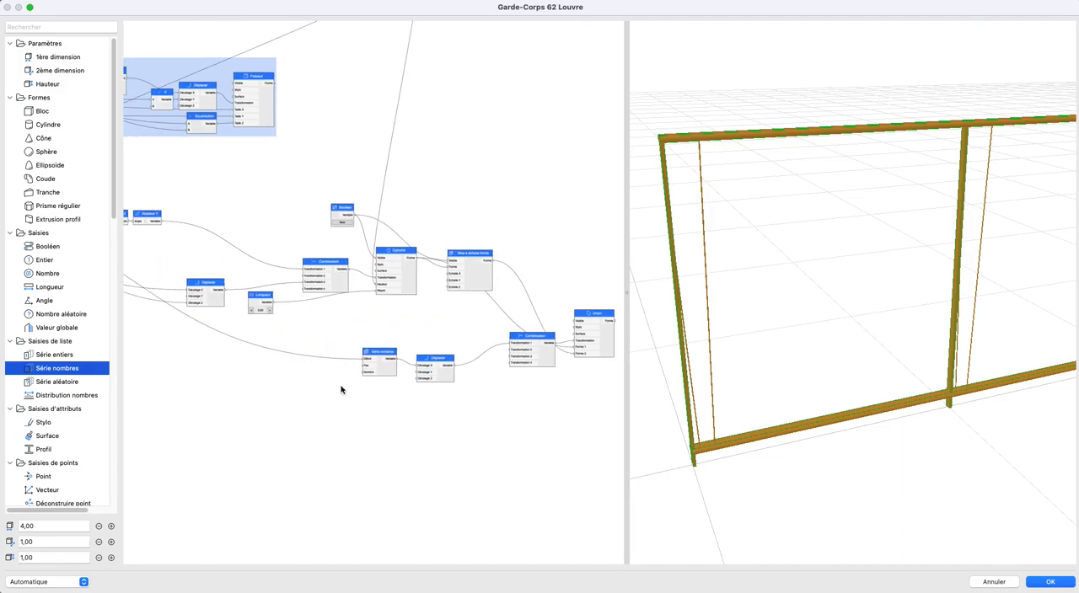
pyautogui.hscroll(-10, 342, 389)
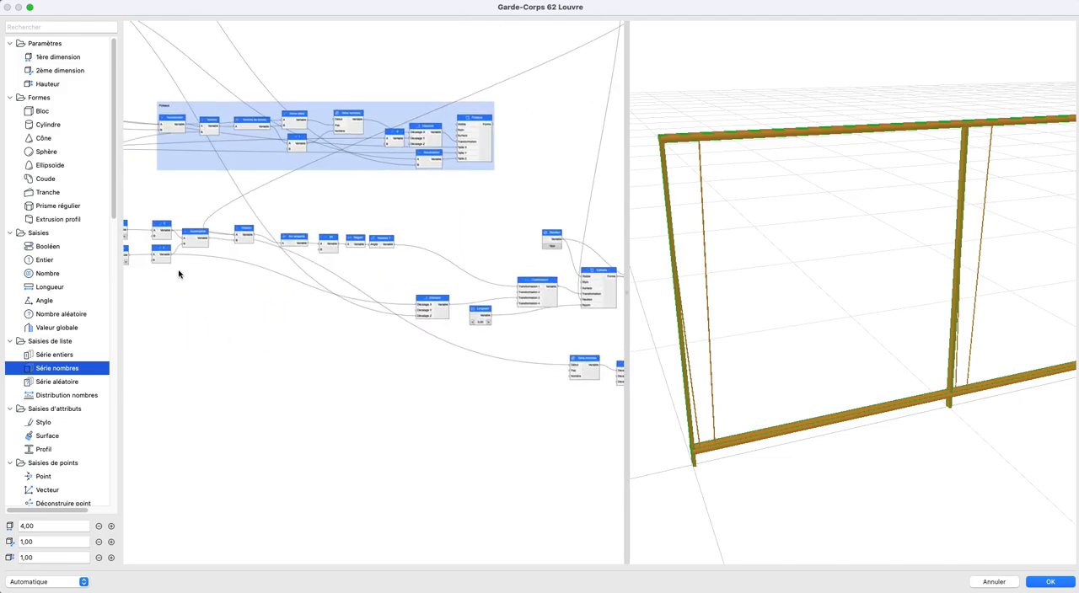
pyautogui.hscroll(-4, 180, 283)
pyautogui.moveTo(479, 364); pyautogui.dragTo(447, 427, button='middle')
pyautogui.scroll(5, 430, 410)
pyautogui.hscroll(-6, 431, 410)
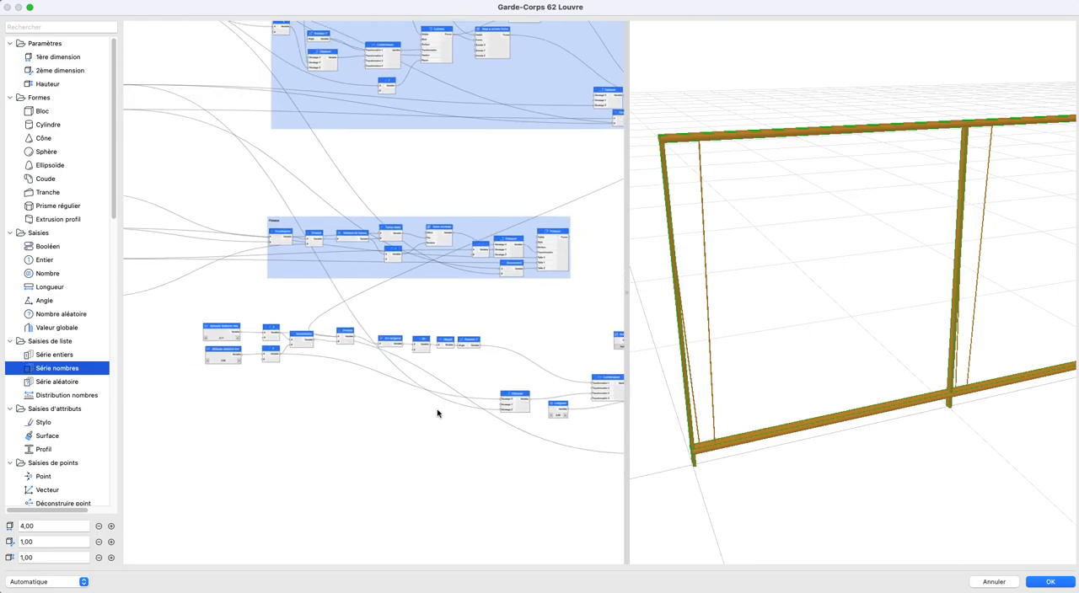
pyautogui.scroll(-5, 386, 354)
pyautogui.hscroll(4, 385, 354)
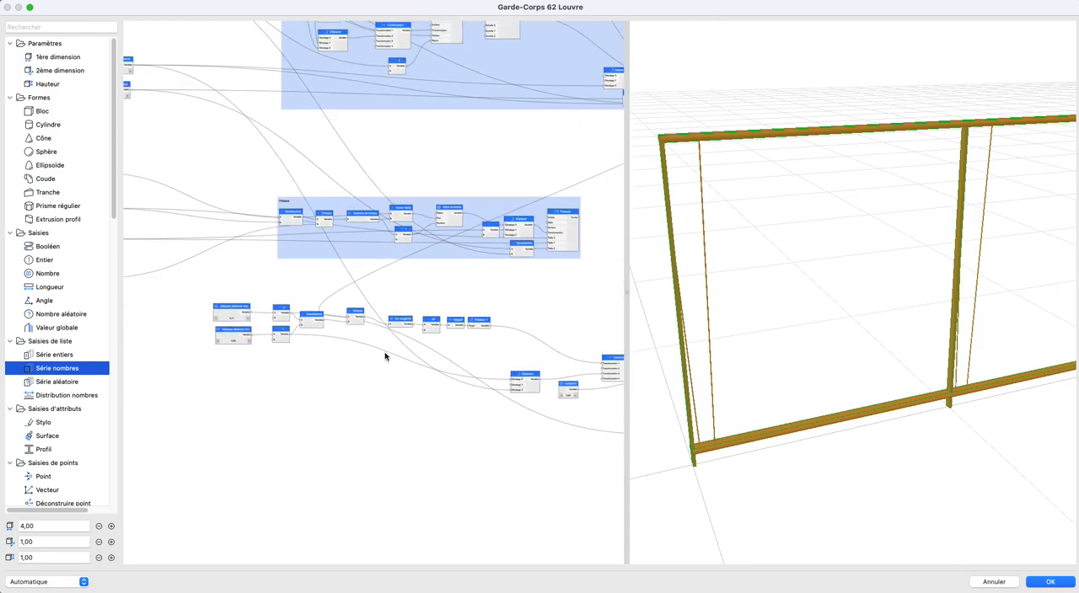
pyautogui.scroll(10, 431, 342)
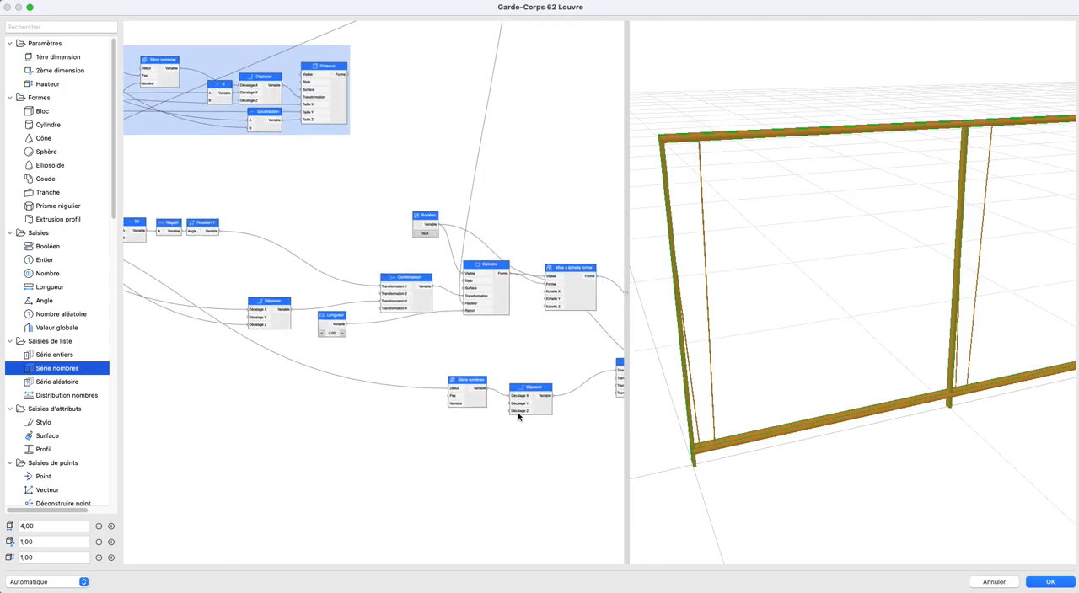
pyautogui.scroll(-2, 252, 369)
pyautogui.moveTo(250, 368); pyautogui.dragTo(426, 381, button='middle')
pyautogui.moveTo(236, 355)
pyautogui.mouseDown(button='middle')
pyautogui.moveTo(410, 374)
pyautogui.moveTo(408, 392)
pyautogui.moveTo(222, 388)
pyautogui.mouseUp(button='middle')
pyautogui.moveTo(533, 323); pyautogui.dragTo(344, 300, button='middle')
pyautogui.scroll(4, 319, 233)
pyautogui.moveTo(342, 249); pyautogui.dragTo(429, 268, button='middle')
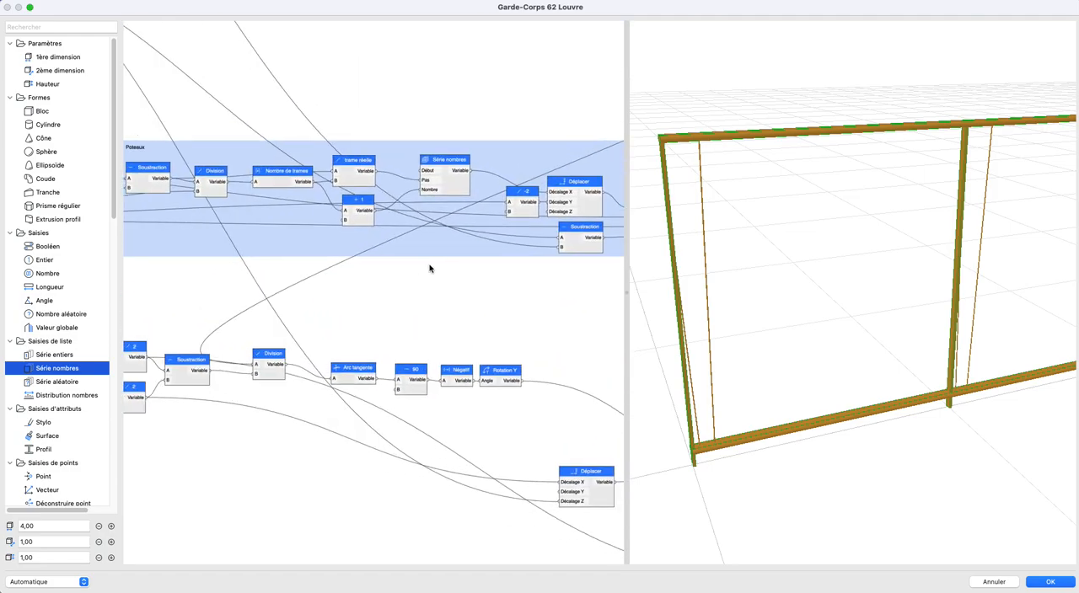
# - Add a Division node near the oblique chain and connect the Poteaux group's trame réelle output to its A input
pyautogui.click(354, 184)
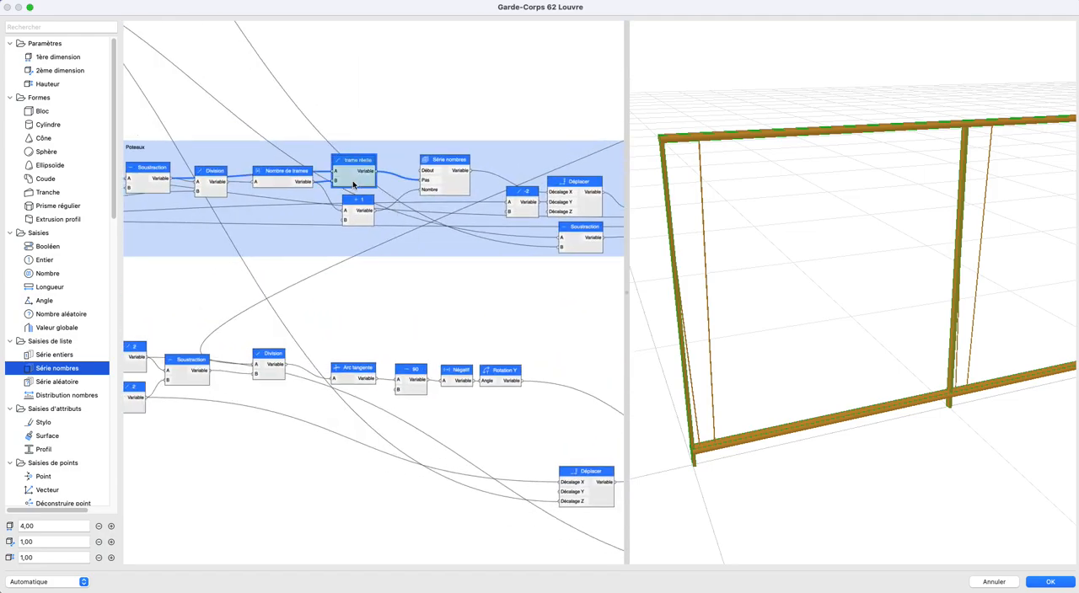
pyautogui.scroll(-5, 472, 289)
pyautogui.scroll(3, 337, 247)
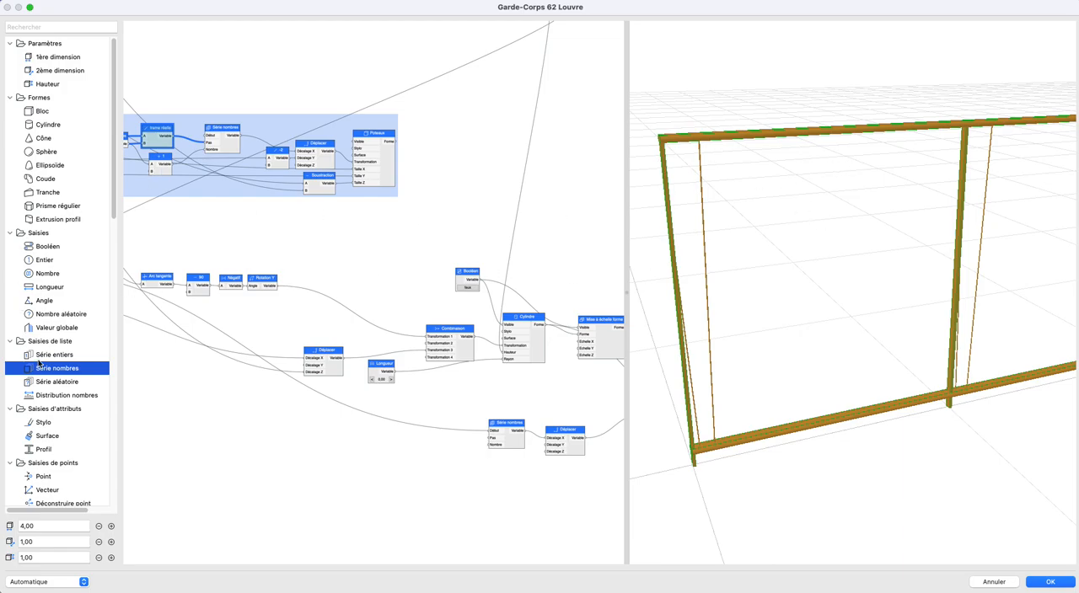
pyautogui.scroll(-10, 47, 375)
pyautogui.moveTo(47, 279); pyautogui.dragTo(291, 412)
pyautogui.moveTo(171, 137); pyautogui.dragTo(285, 415)
pyautogui.hscroll(-5, 354, 404)
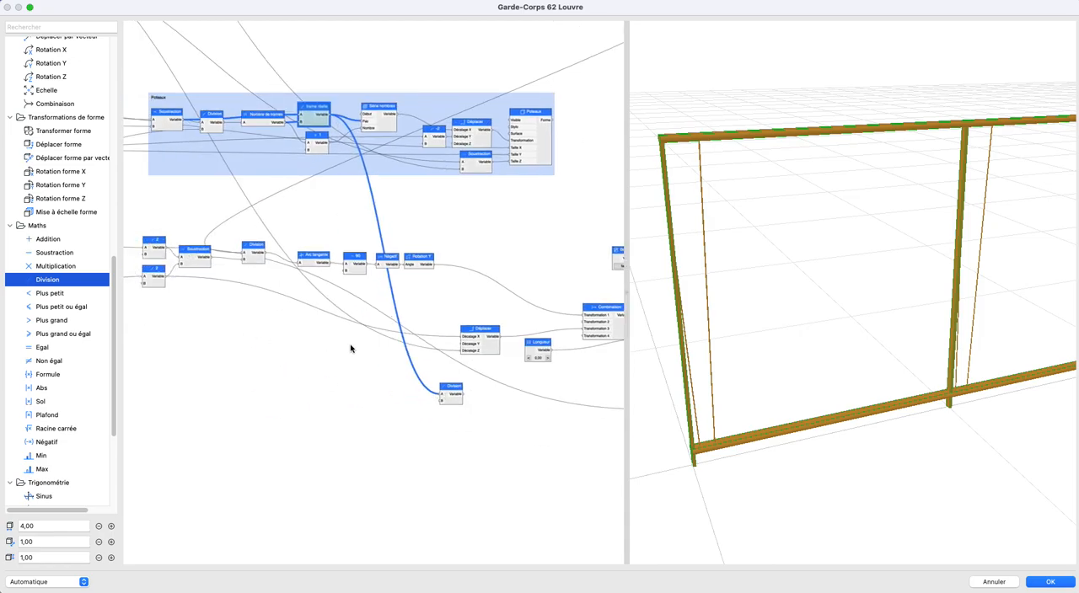
# - Add an Addition node with obliques distance max connected to A and obliques distance min connected to B
pyautogui.hscroll(-5, 333, 346)
pyautogui.moveTo(230, 262); pyautogui.dragTo(361, 363)
pyautogui.moveTo(48, 239); pyautogui.dragTo(382, 378)
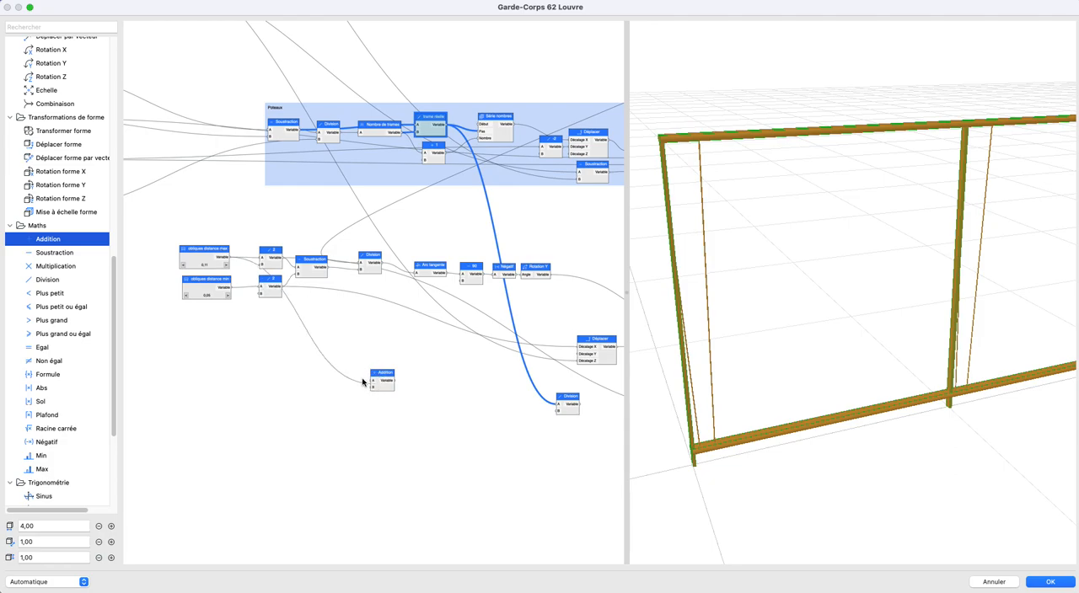
pyautogui.moveTo(273, 316); pyautogui.dragTo(368, 383)
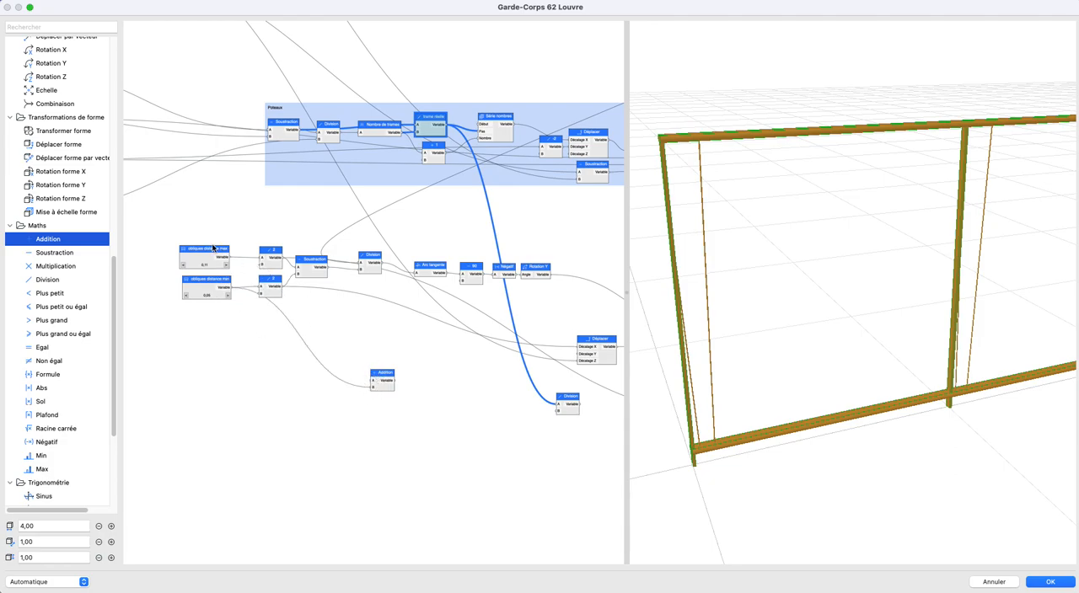
pyautogui.moveTo(230, 257); pyautogui.dragTo(371, 380)
# - Switch to the trigo.jpg sketch in the image viewer to examine the distances between the oblique bars
pyautogui.press('super+Tab')
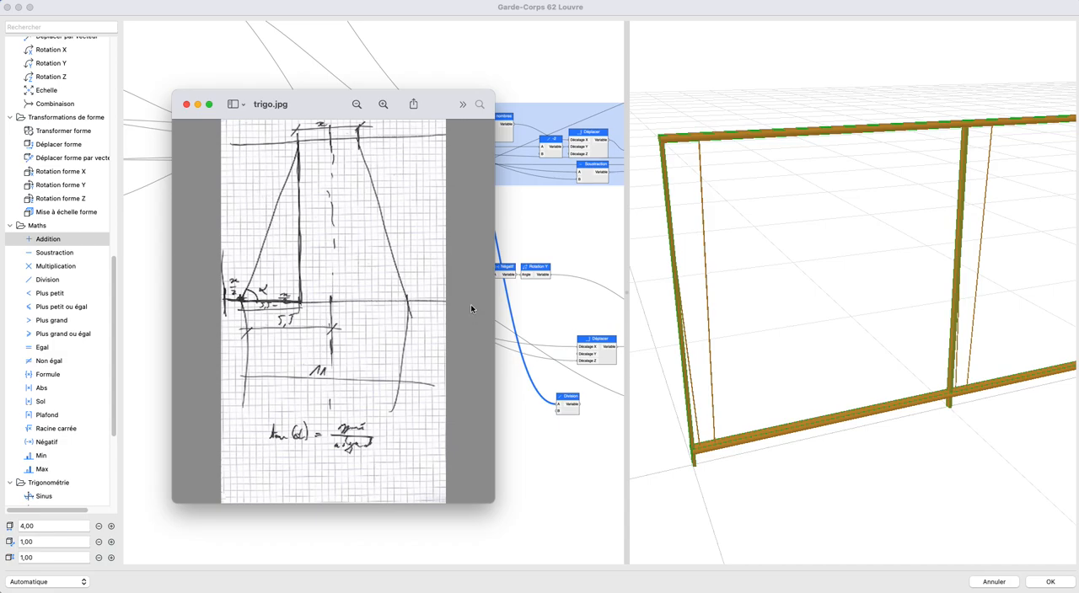
# - Return to the node graph and rename the Addition node fed by both oblique distances as période des obliques
pyautogui.moveTo(289, 100); pyautogui.dragTo(0, 150)
pyautogui.click(152, 11)
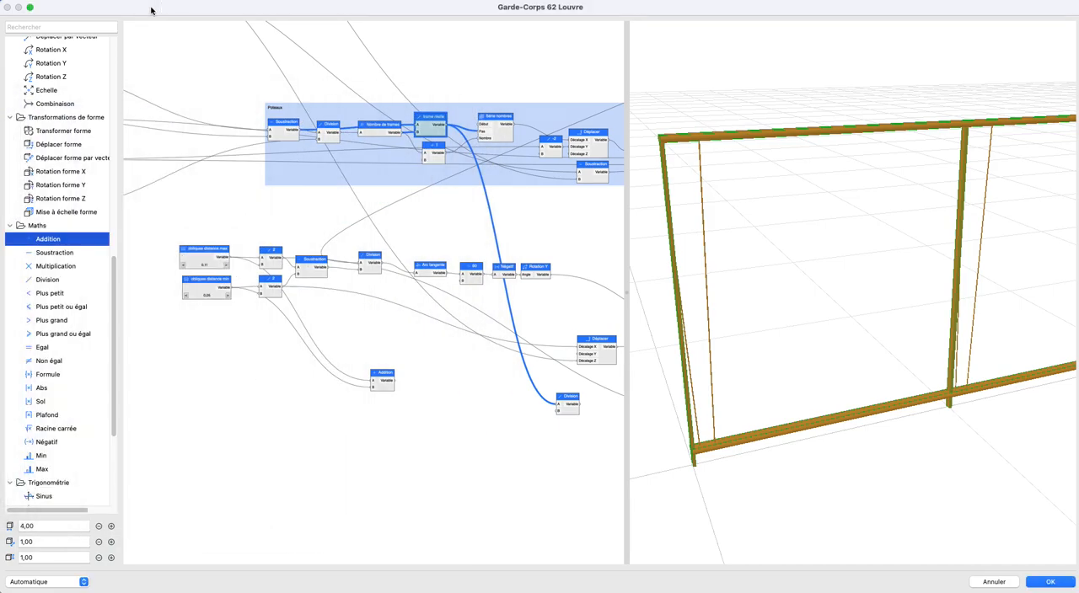
pyautogui.scroll(5, 351, 405)
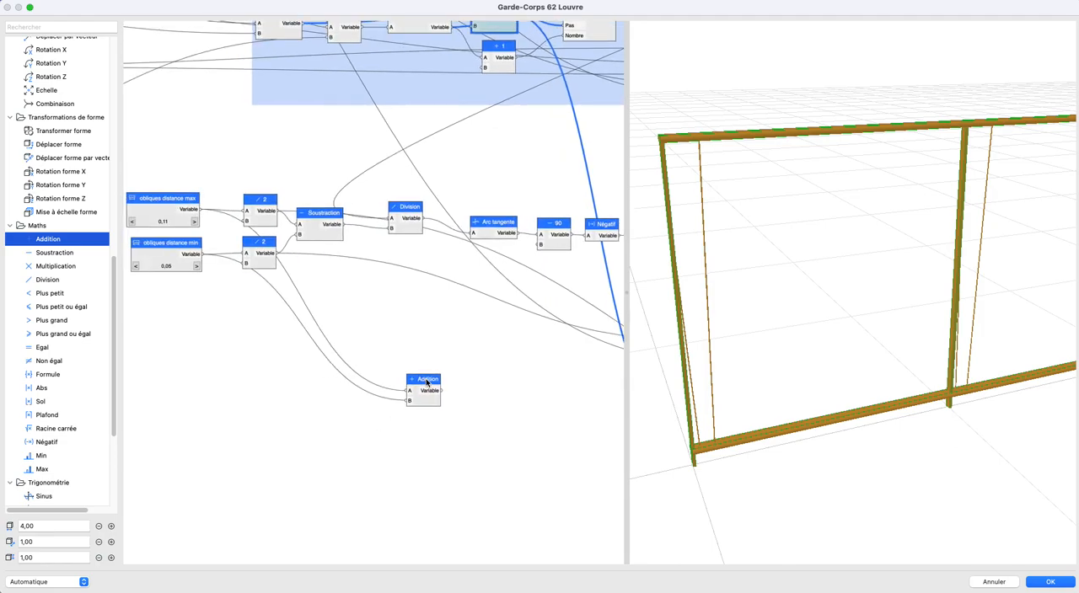
pyautogui.doubleClick(427, 384)
pyautogui.write('période des obliques')
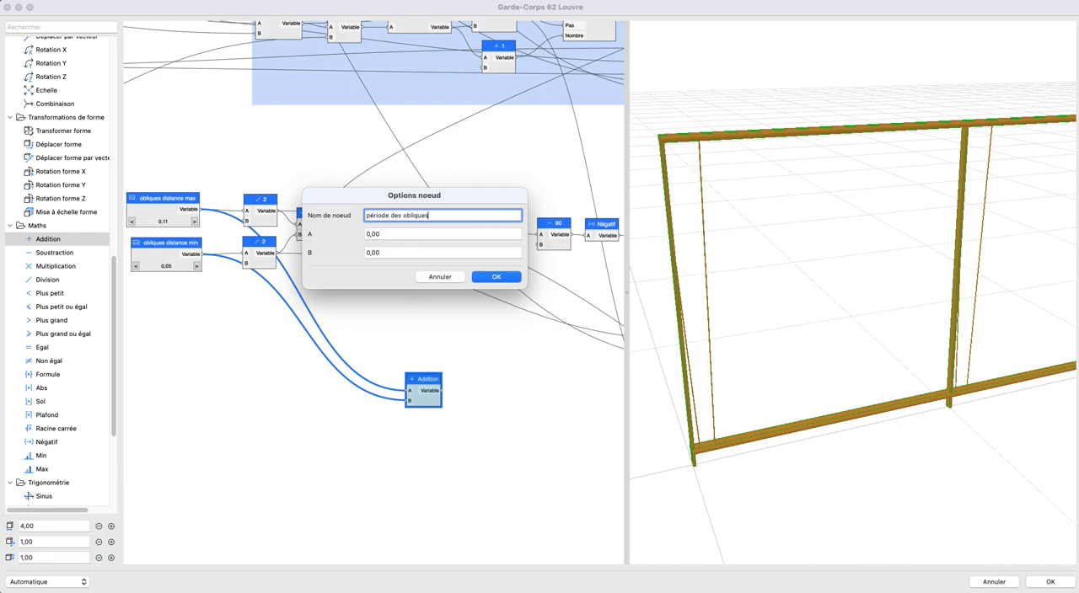
pyautogui.press('Return')
# - Connect the période des obliques output to the Division node's B input and place the two nodes side by side
pyautogui.scroll(-2, 418, 365)
pyautogui.moveTo(396, 355); pyautogui.dragTo(216, 277, button='middle')
pyautogui.click(347, 337)
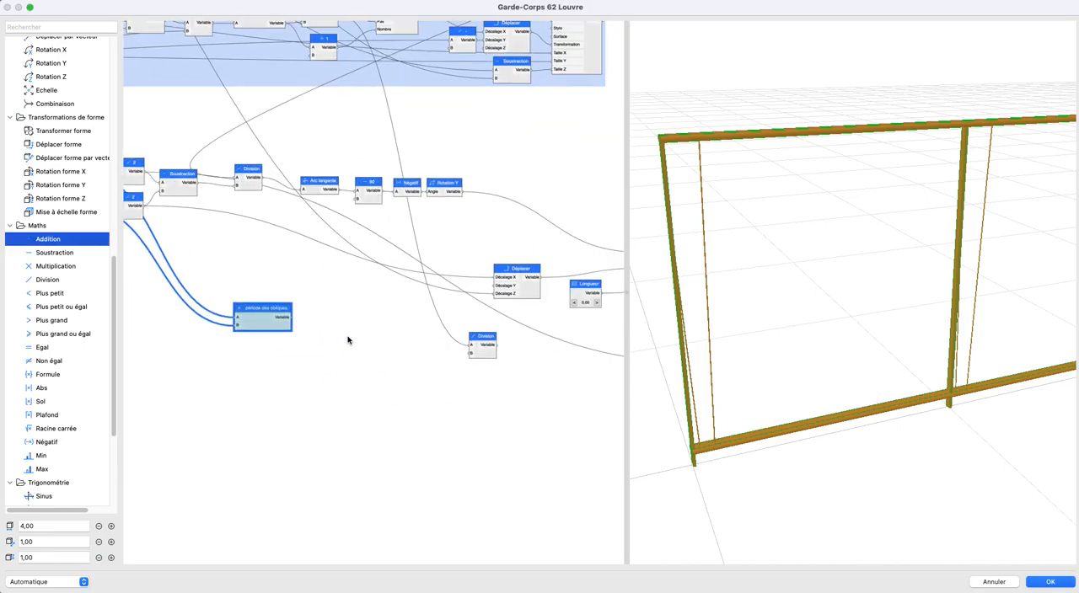
pyautogui.moveTo(274, 327); pyautogui.dragTo(471, 354)
pyautogui.moveTo(318, 344); pyautogui.dragTo(426, 358)
pyautogui.moveTo(534, 368); pyautogui.dragTo(387, 395, button='middle')
pyautogui.scroll(1, 353, 361)
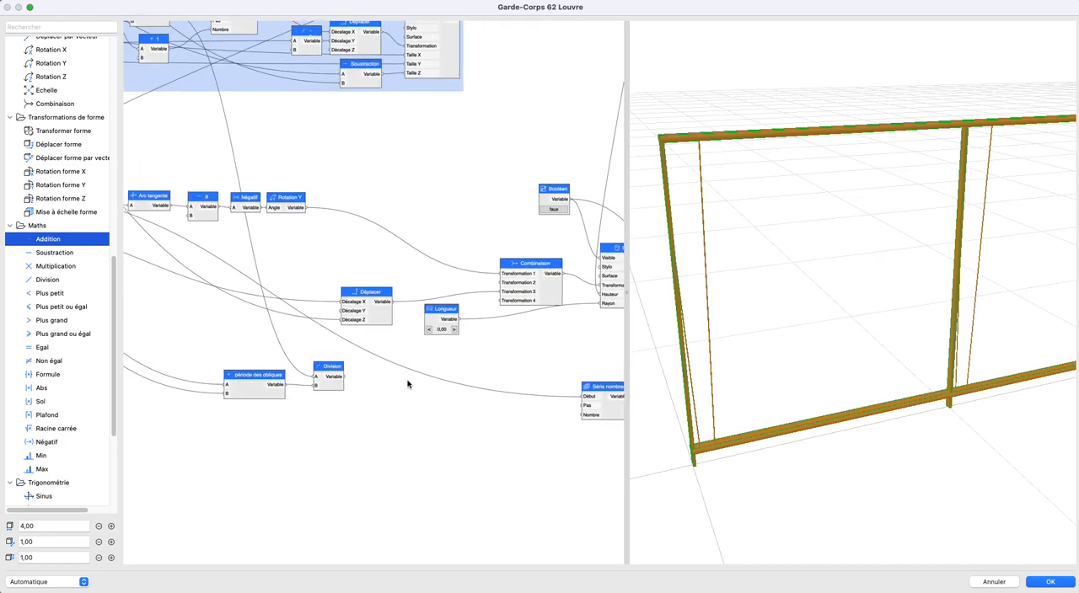
pyautogui.moveTo(418, 355); pyautogui.dragTo(385, 370, button='middle')
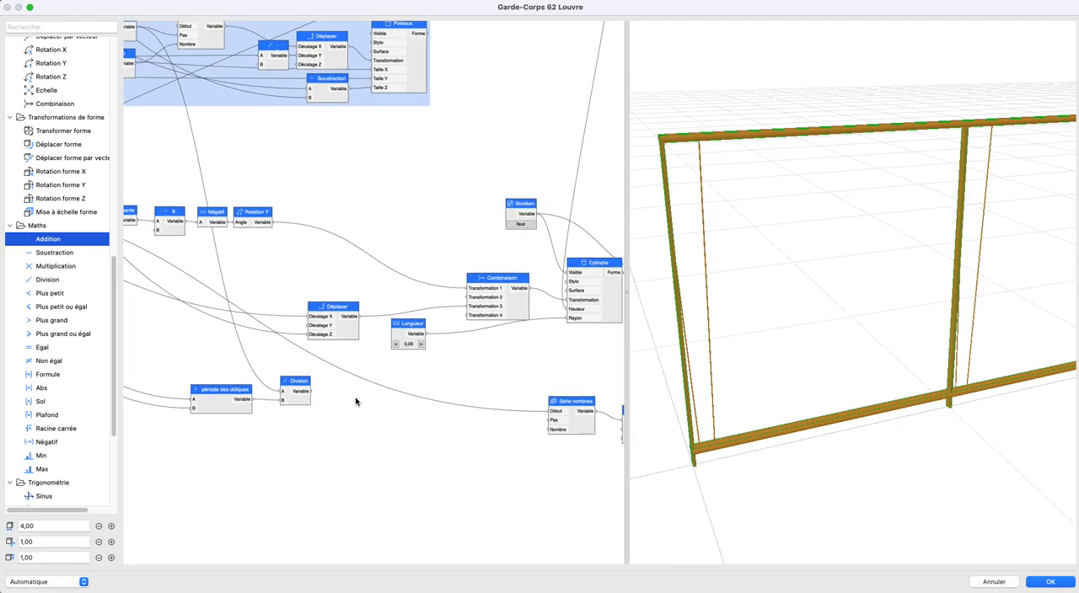
pyautogui.hscroll(-3, 353, 402)
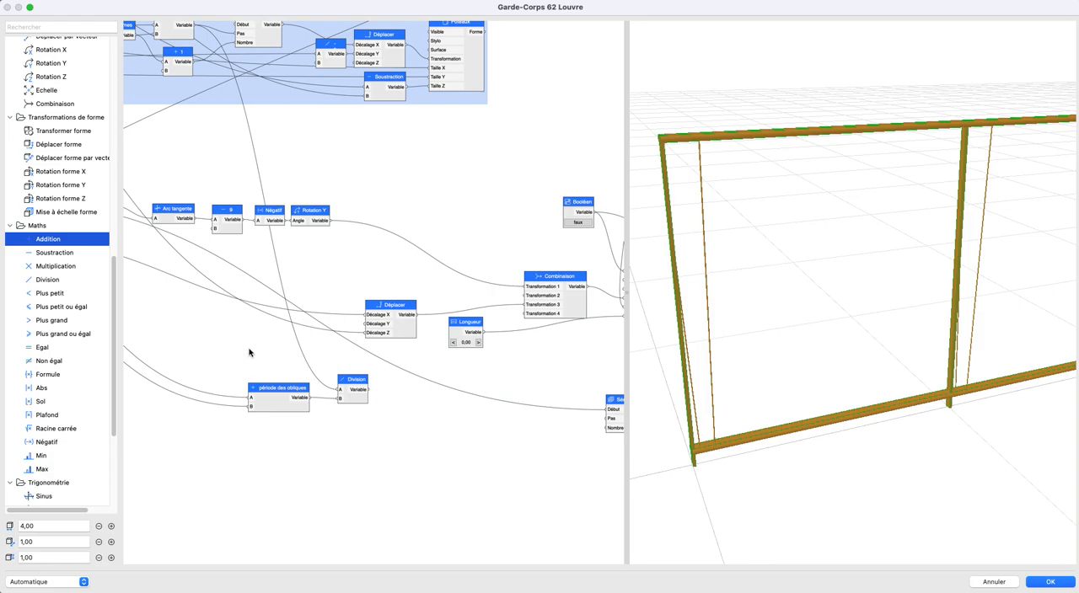
# - Connect the Division output directly to the Pas input of the obliques' Série nombres node
pyautogui.scroll(-1, 349, 368)
pyautogui.moveTo(344, 367); pyautogui.dragTo(221, 322, button='middle')
pyautogui.moveTo(253, 347); pyautogui.dragTo(468, 371)
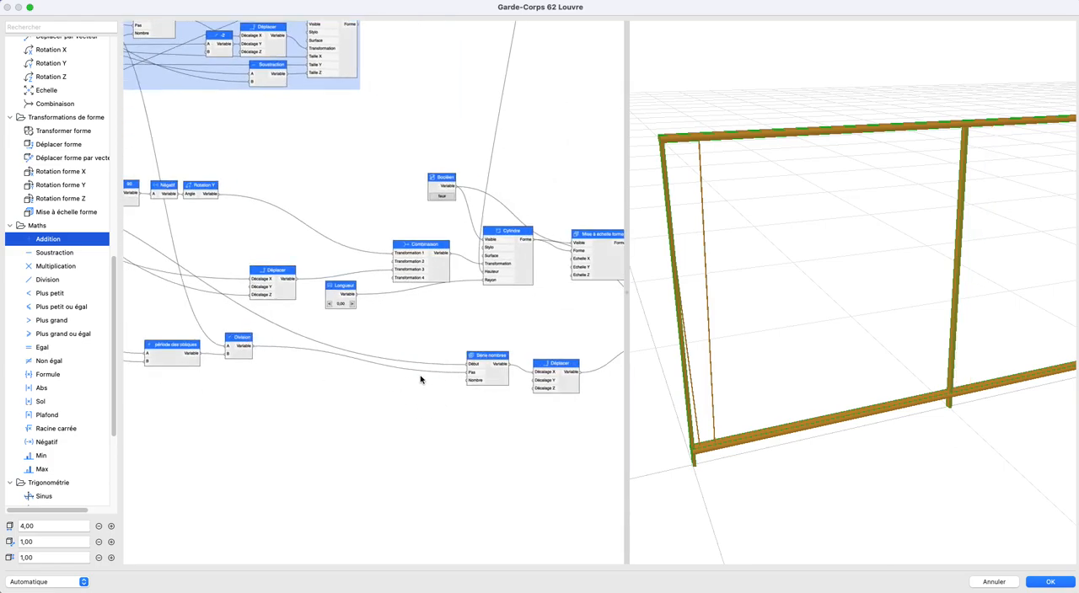
pyautogui.scroll(-5, 849, 361)
pyautogui.moveTo(850, 361); pyautogui.dragTo(657, 371, button='middle')
pyautogui.moveTo(277, 380); pyautogui.dragTo(493, 408, button='middle')
pyautogui.scroll(5, 492, 407)
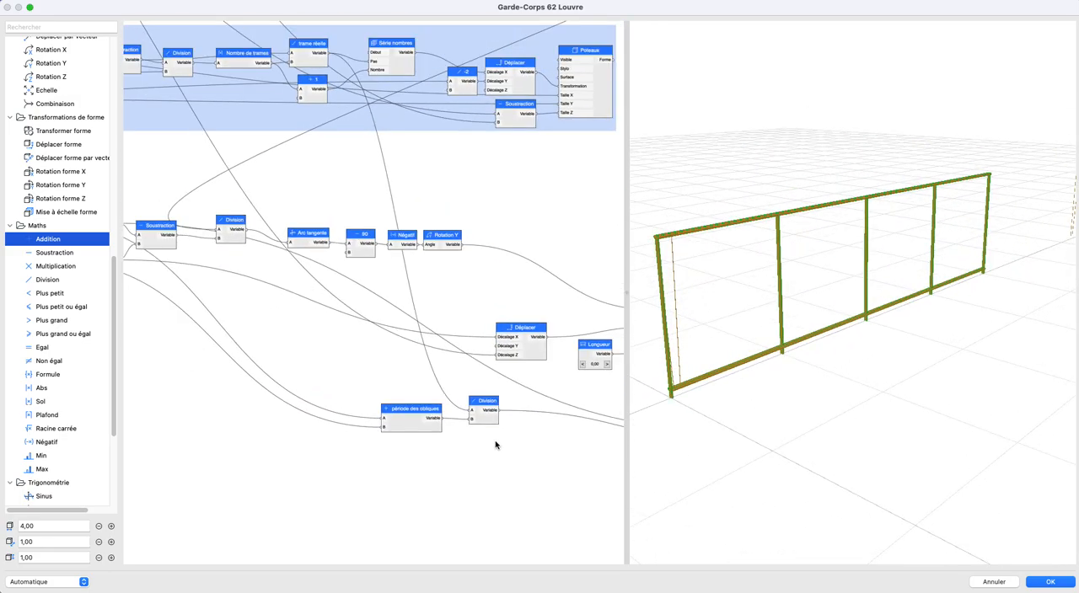
# - Add a Plafond node fed by the Division of trame réelle by période des obliques, and name it nombre de trames
pyautogui.moveTo(485, 445); pyautogui.dragTo(481, 448, button='middle')
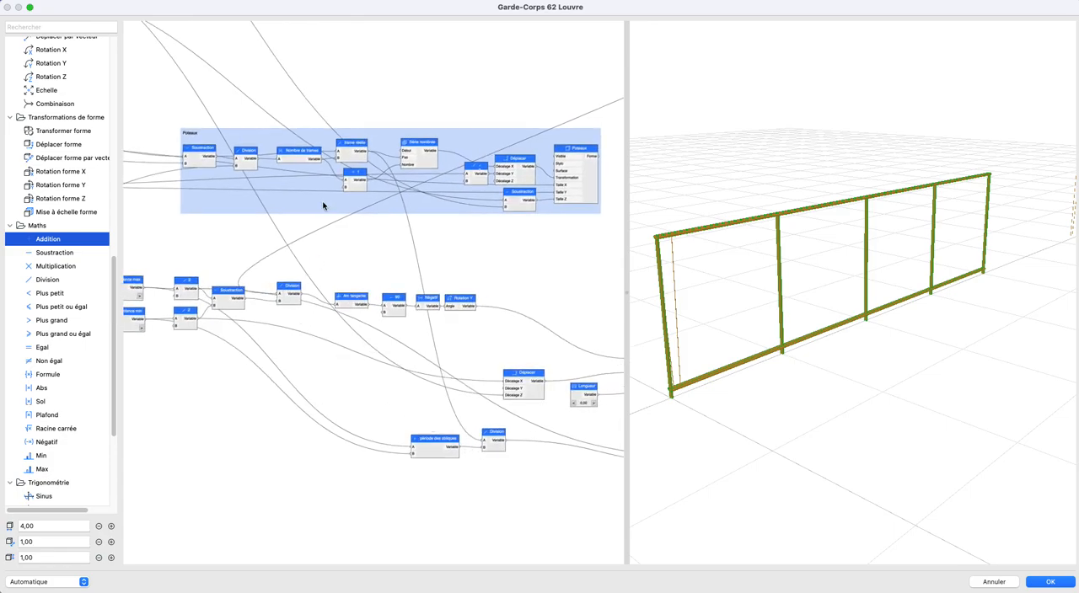
pyautogui.click(353, 150)
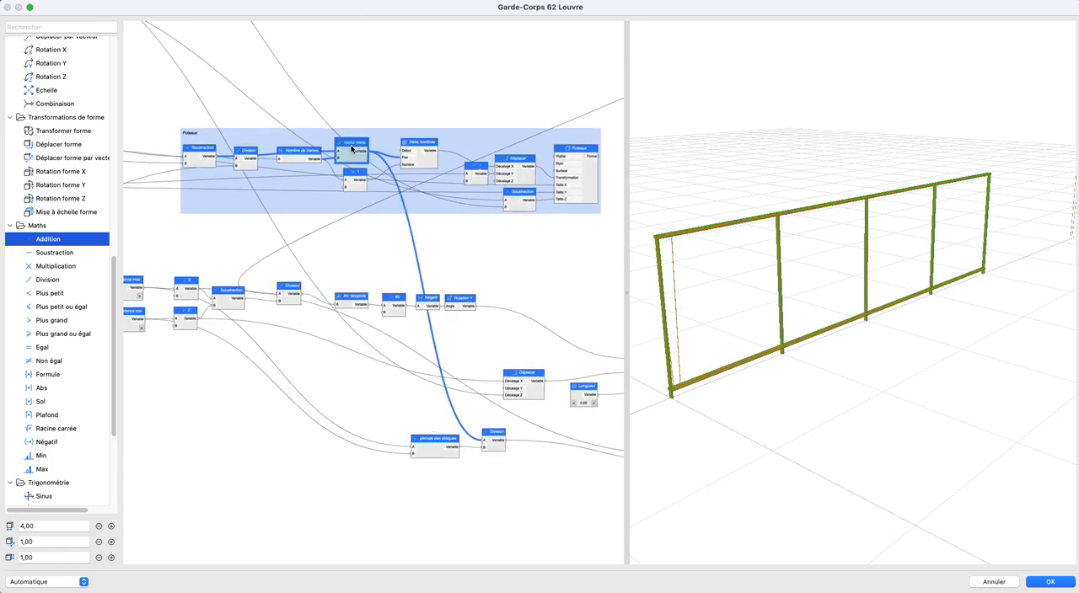
pyautogui.click(392, 408)
pyautogui.moveTo(385, 386)
pyautogui.mouseDown(button='middle')
pyautogui.moveTo(380, 400)
pyautogui.moveTo(306, 306)
pyautogui.mouseUp(button='middle')
pyautogui.moveTo(535, 399); pyautogui.dragTo(448, 395, button='middle')
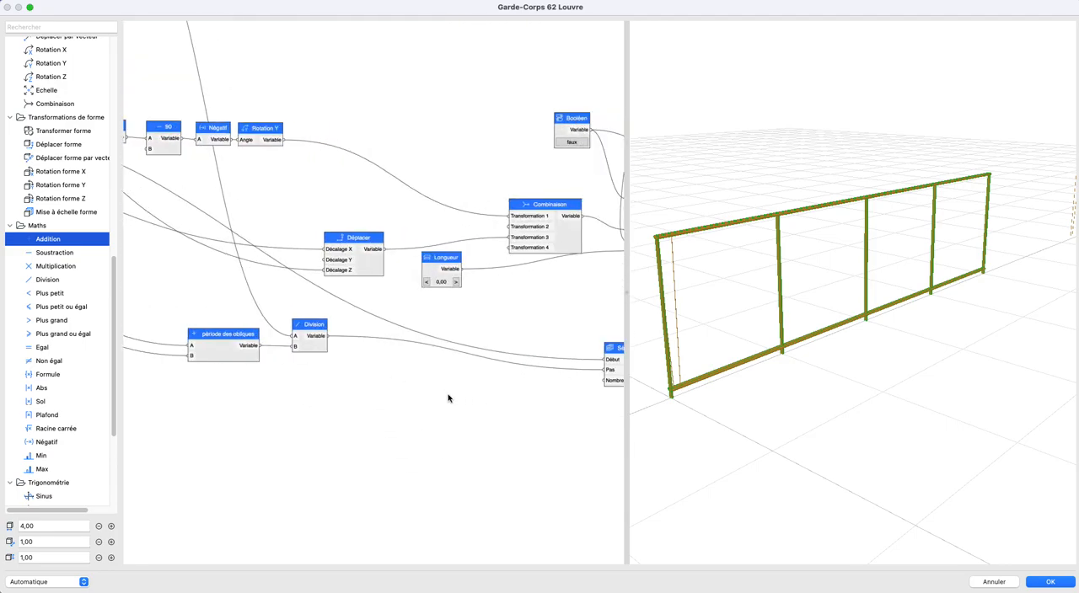
pyautogui.moveTo(305, 379); pyautogui.dragTo(308, 396, button='middle')
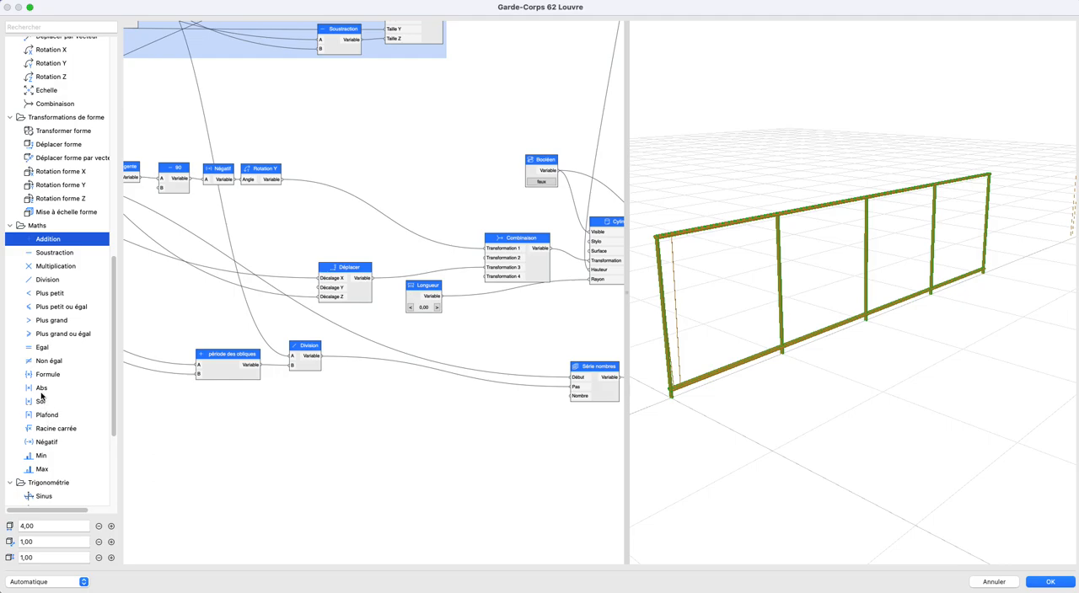
pyautogui.moveTo(40, 416); pyautogui.dragTo(359, 387)
pyautogui.doubleClick(367, 380)
pyautogui.write('nombre de trames')
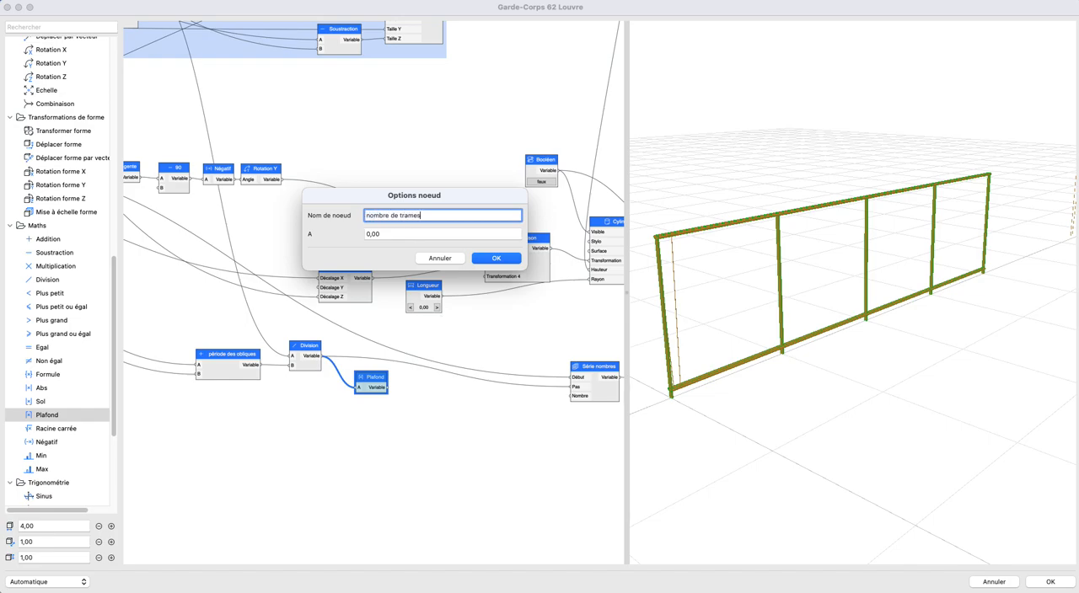
pyautogui.press('Return')
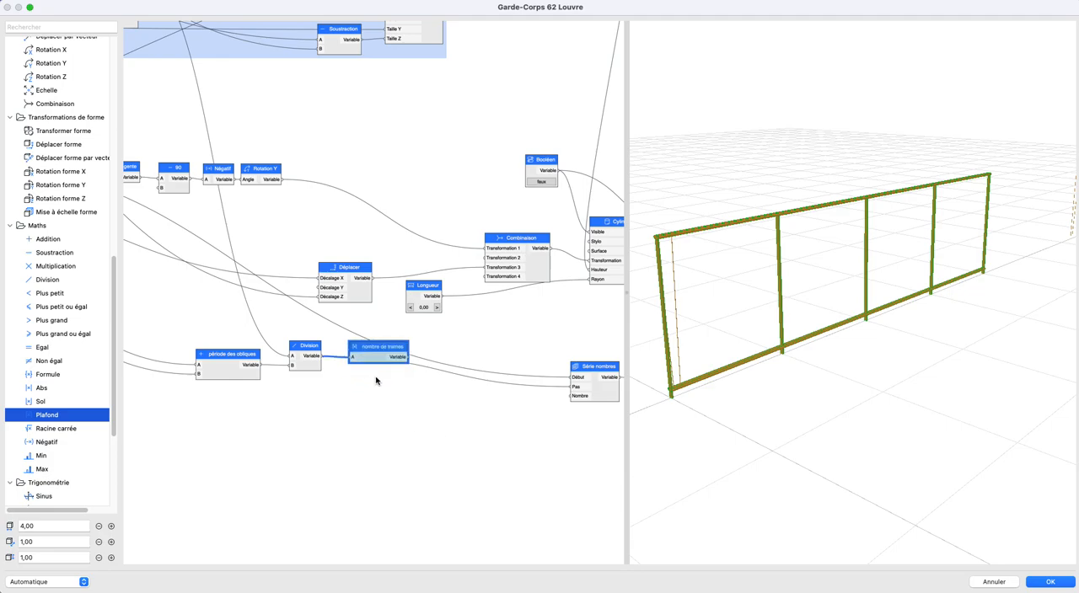
# - Add a second Division node with trame réelle as A and nombre de trames as B, feeding the Série nombres Pas input
pyautogui.scroll(-2, 371, 384)
pyautogui.moveTo(43, 285); pyautogui.dragTo(475, 414)
pyautogui.scroll(-2, 379, 421)
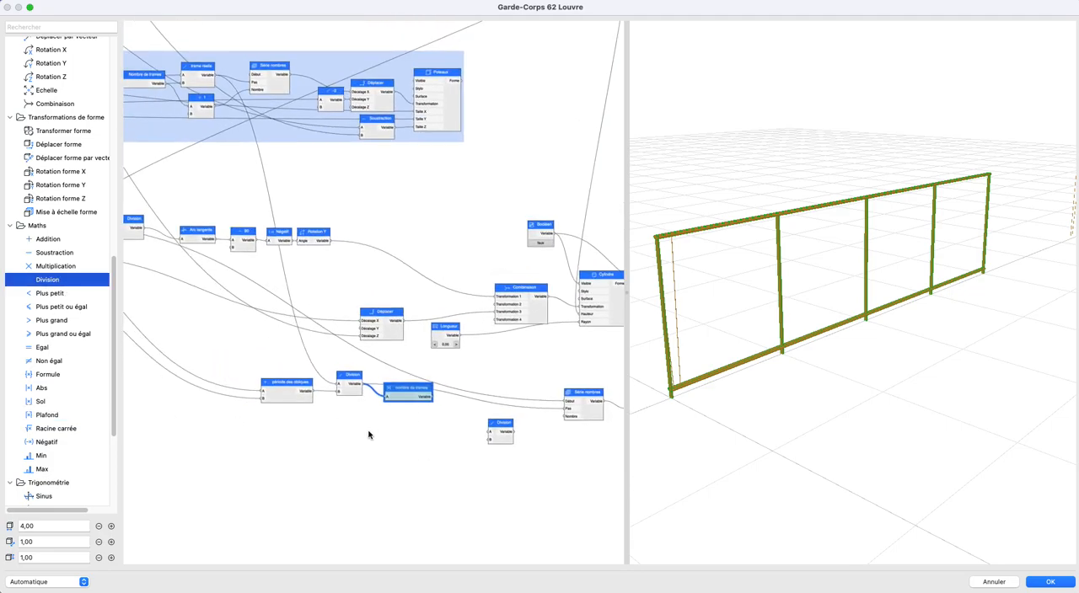
pyautogui.scroll(1, 368, 433)
pyautogui.moveTo(214, 93); pyautogui.dragTo(486, 443)
pyautogui.moveTo(428, 408); pyautogui.dragTo(563, 420)
pyautogui.moveTo(497, 434); pyautogui.dragTo(481, 409)
pyautogui.scroll(3, 793, 337)
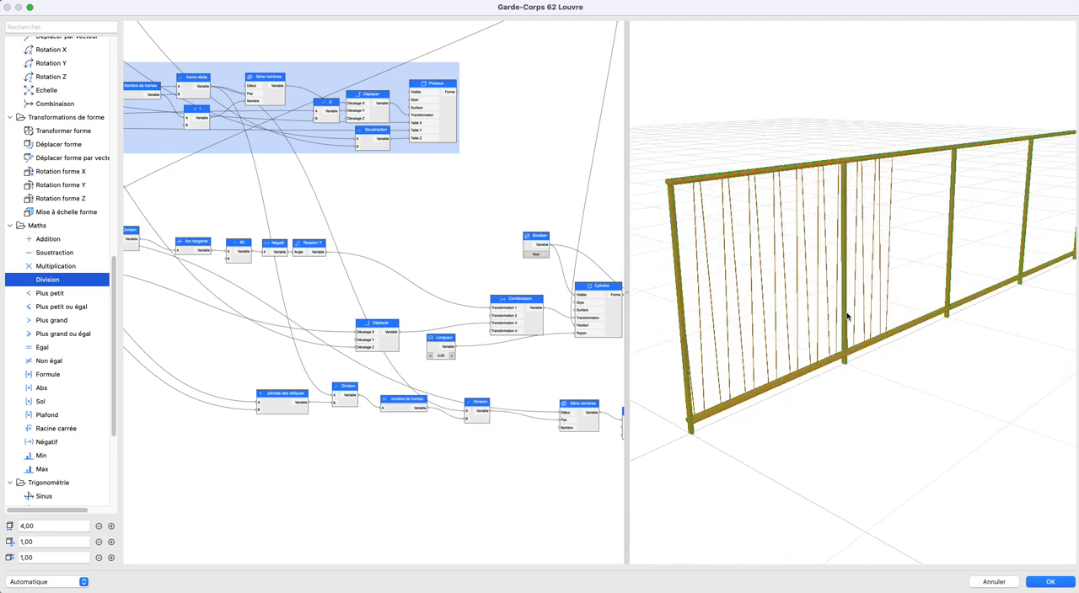
# - Connect the nombre de trames output to the Nombre input of the obliques' Série nombres node
pyautogui.moveTo(847, 316)
pyautogui.mouseDown()
pyautogui.moveTo(753, 311)
pyautogui.moveTo(831, 308)
pyautogui.mouseUp()
pyautogui.hscroll(5, 410, 376)
pyautogui.scroll(-3, 410, 376)
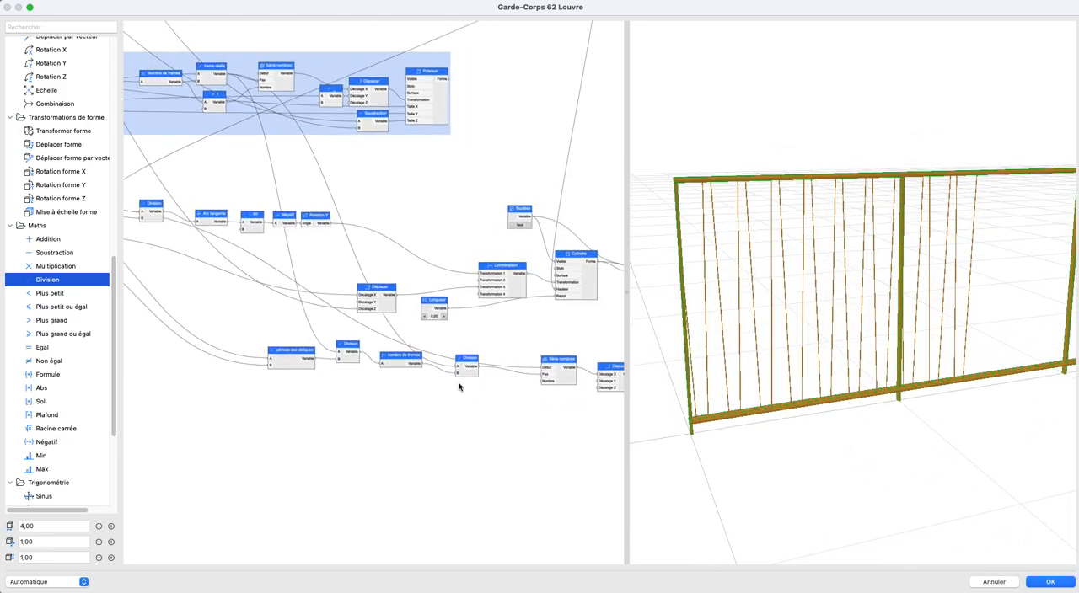
pyautogui.hscroll(2, 415, 403)
pyautogui.moveTo(285, 367); pyautogui.dragTo(436, 398)
pyautogui.moveTo(794, 398); pyautogui.dragTo(833, 381)
pyautogui.scroll(3, 805, 382)
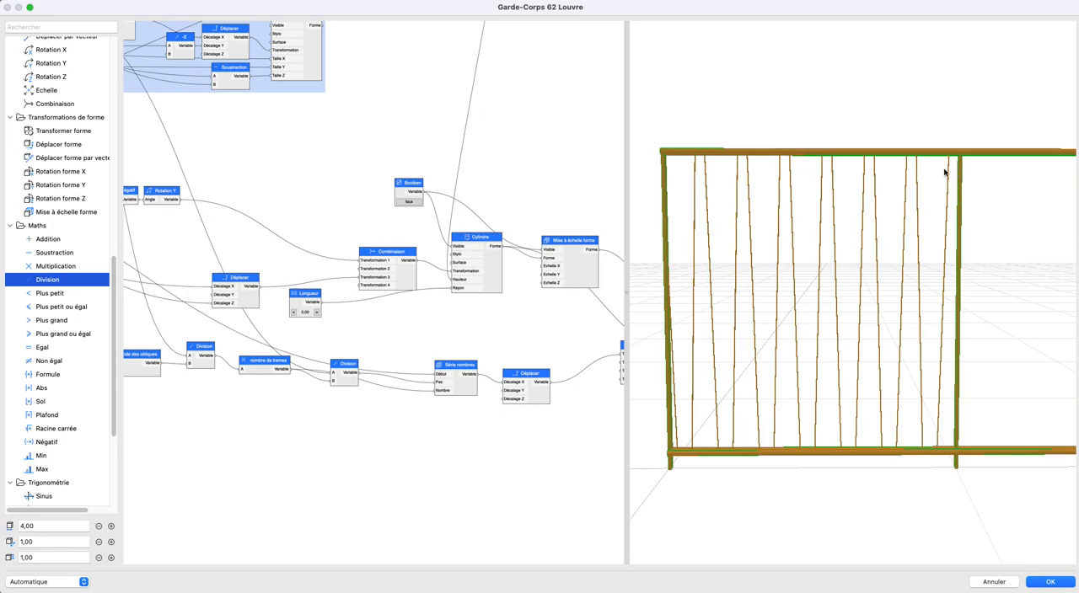
# - Examine how the nombre de trames and Division nodes feed the Début, Pas and Nombre inputs of Série nombres
pyautogui.scroll(-3, 371, 317)
pyautogui.scroll(3, 382, 327)
pyautogui.moveTo(541, 338); pyautogui.dragTo(388, 335, button='middle')
pyautogui.moveTo(386, 342); pyautogui.dragTo(415, 332)
pyautogui.scroll(-1, 289, 340)
pyautogui.moveTo(290, 341); pyautogui.dragTo(408, 339, button='middle')
pyautogui.moveTo(413, 337); pyautogui.dragTo(431, 317)
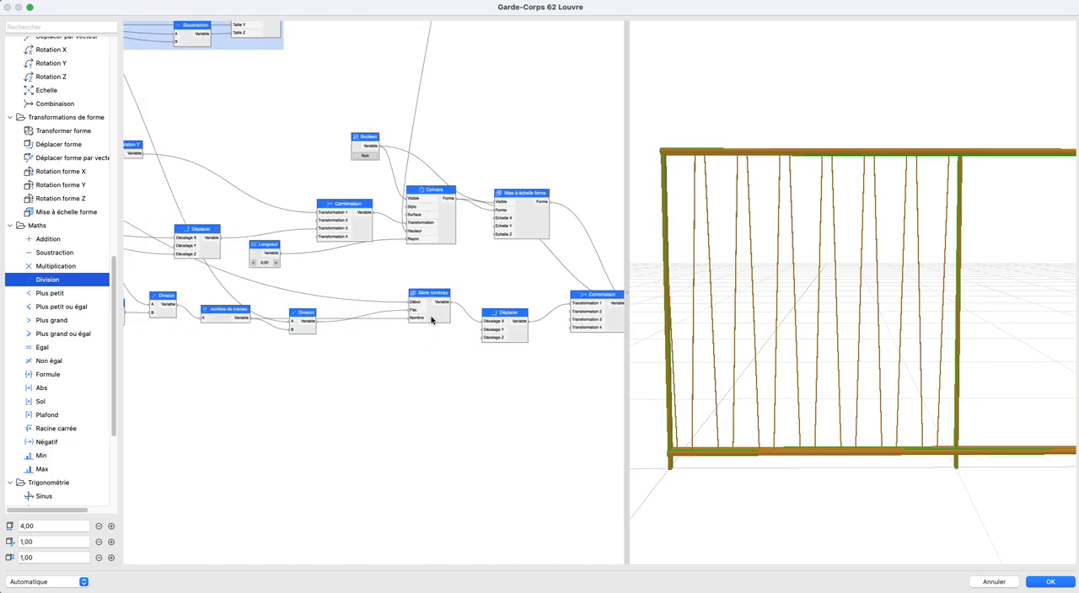
pyautogui.moveTo(363, 308); pyautogui.dragTo(462, 334, button='middle')
pyautogui.scroll(2, 463, 334)
pyautogui.scroll(-2, 244, 351)
pyautogui.moveTo(304, 348); pyautogui.dragTo(438, 328, button='middle')
# - Move the période des obliques, nombre de trames and two Division nodes lower together to free space above them
pyautogui.moveTo(247, 287); pyautogui.dragTo(506, 376)
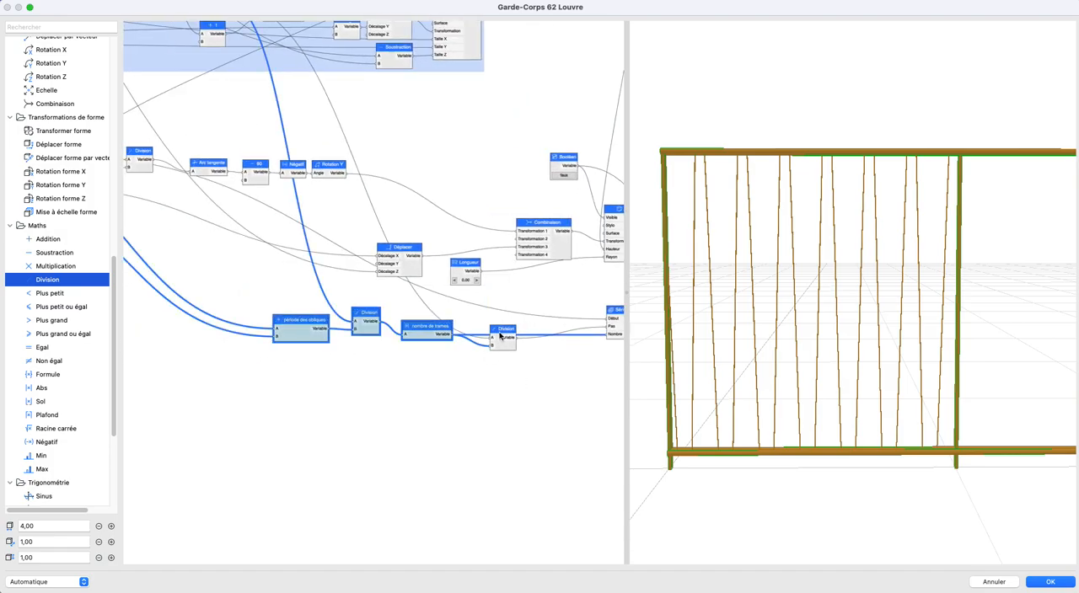
pyautogui.moveTo(232, 277); pyautogui.dragTo(571, 380)
pyautogui.moveTo(501, 333); pyautogui.dragTo(464, 401)
pyautogui.click(488, 355)
# - Insert an Addition node ahead of the obliques' Série nombres, with the existing start value as A and its output feeding Début
pyautogui.moveTo(36, 236); pyautogui.dragTo(474, 315)
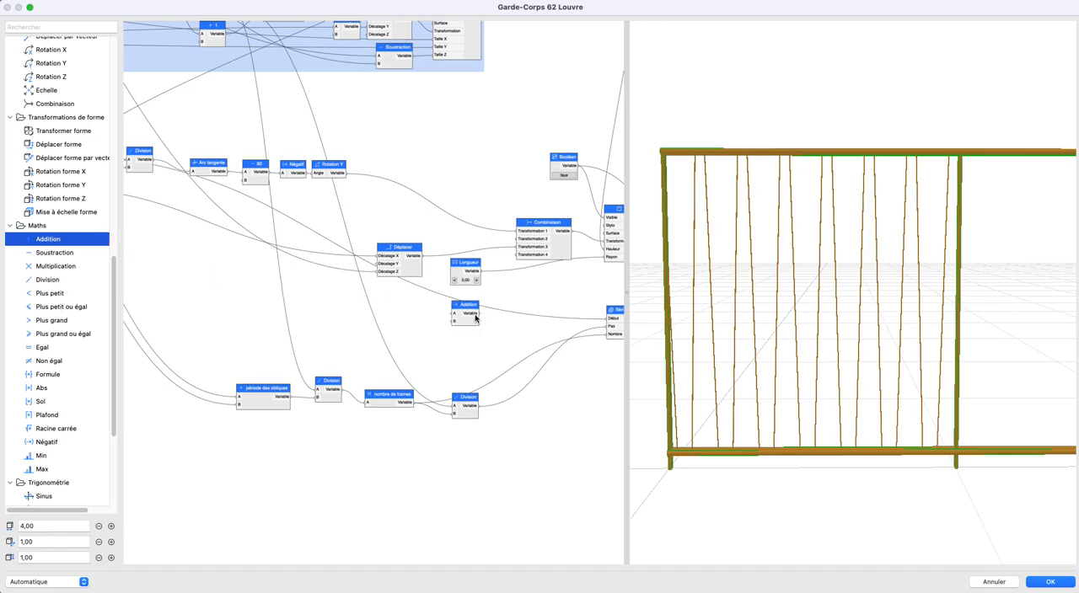
pyautogui.scroll(-3, 581, 367)
pyautogui.moveTo(352, 337); pyautogui.dragTo(227, 339, button='middle')
pyautogui.click(537, 355)
pyautogui.moveTo(324, 305); pyautogui.dragTo(463, 319, button='middle')
pyautogui.hscroll(-2, 225, 269)
pyautogui.moveTo(215, 245); pyautogui.dragTo(550, 375)
pyautogui.hscroll(5, 455, 374)
pyautogui.scroll(2, 418, 370)
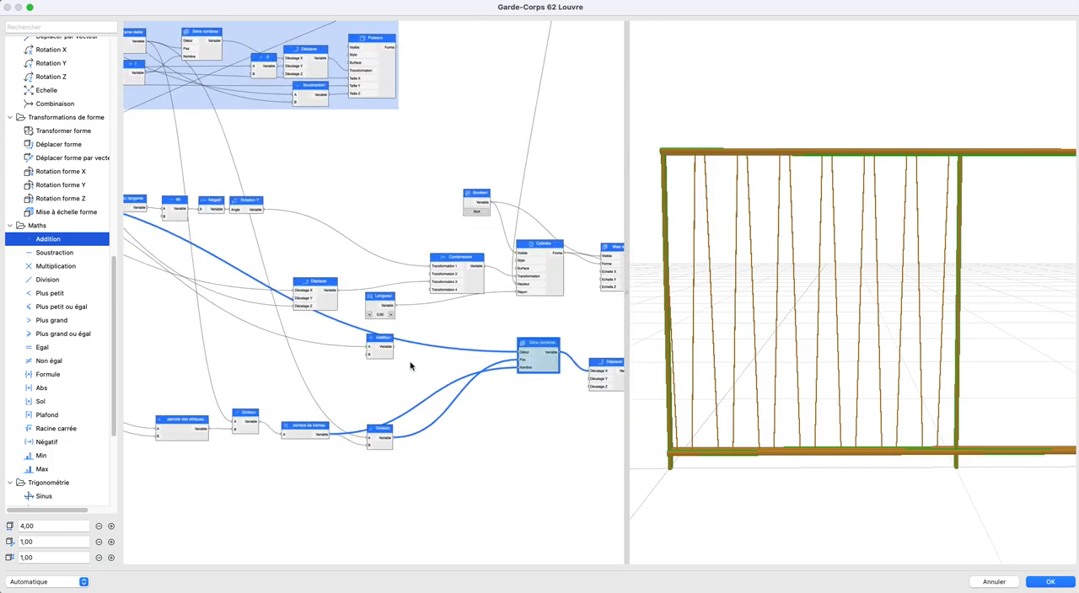
pyautogui.moveTo(392, 346); pyautogui.dragTo(518, 352)
# - Add a Multiplication node and place it below the second Division node
pyautogui.hscroll(-3, 387, 389)
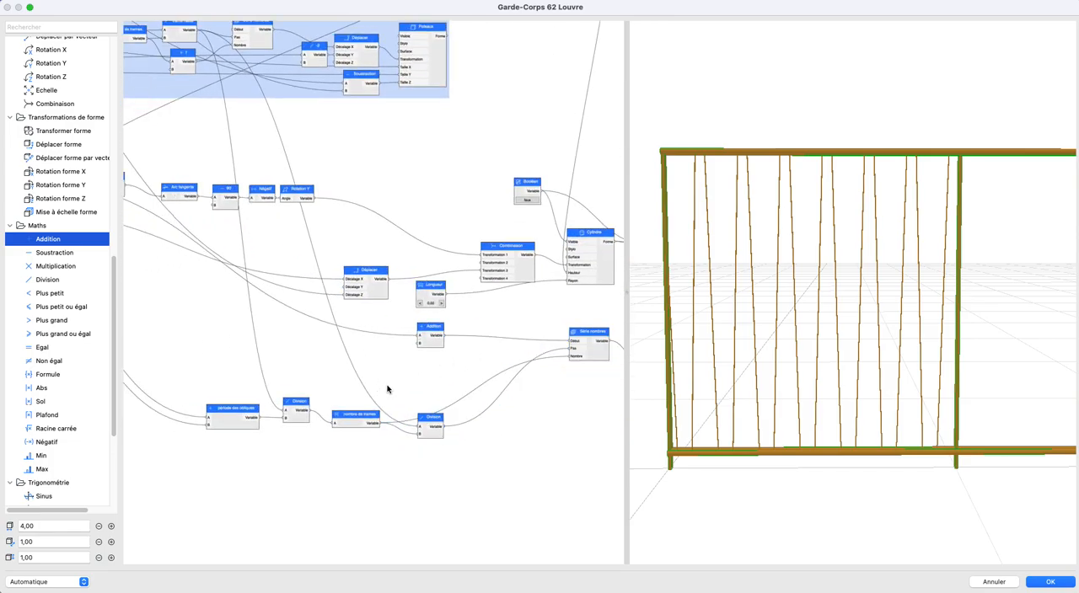
pyautogui.scroll(-3, 387, 389)
pyautogui.hscroll(-2, 405, 384)
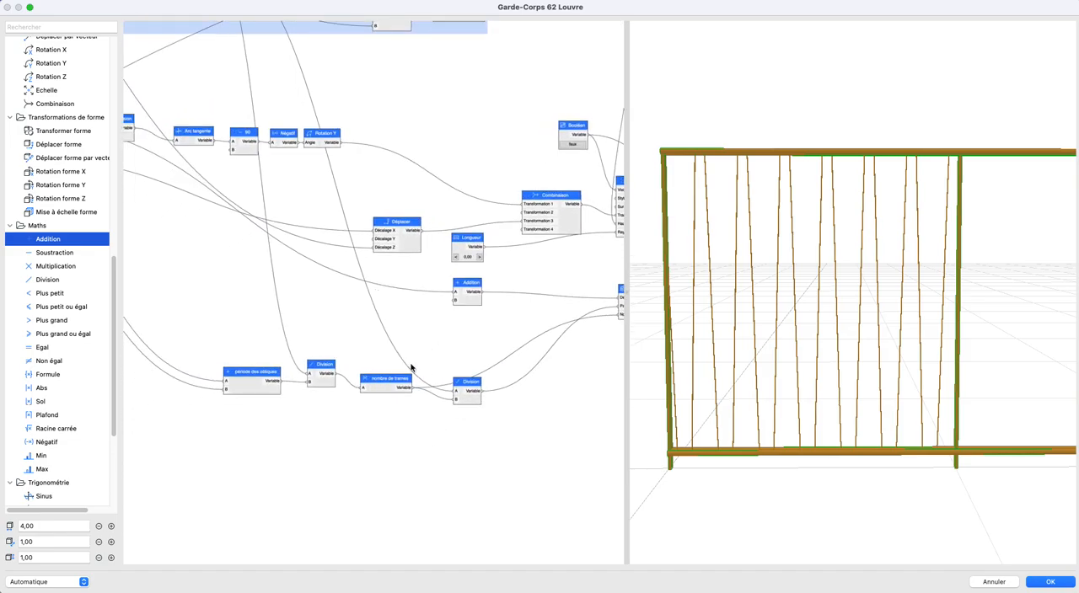
pyautogui.moveTo(39, 270); pyautogui.dragTo(436, 448)
pyautogui.scroll(-2, 385, 421)
pyautogui.scroll(2, 311, 421)
pyautogui.hscroll(3, 366, 410)
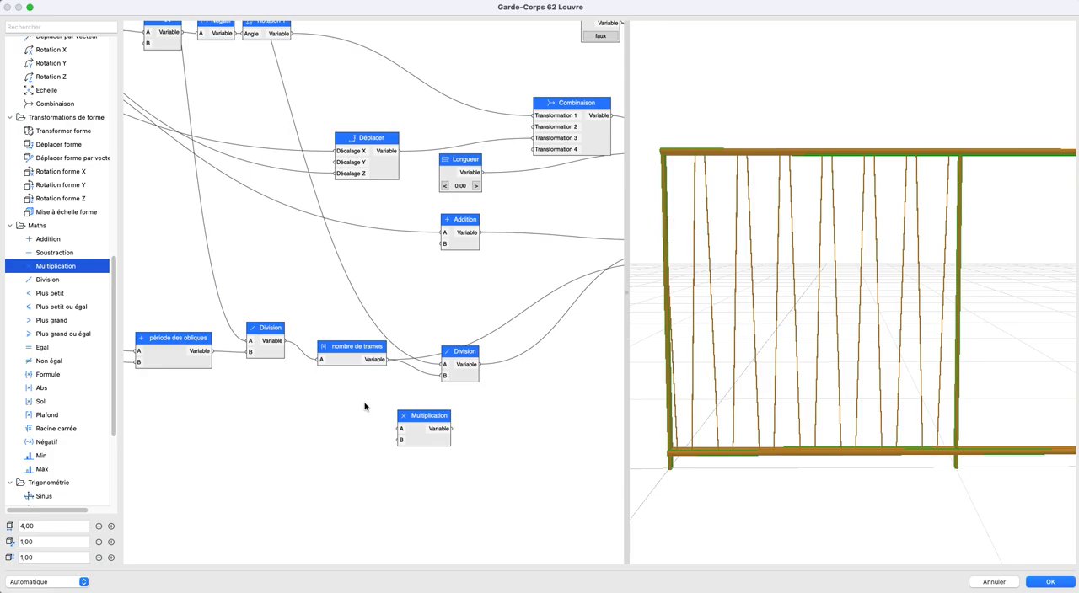
pyautogui.scroll(-2, 486, 409)
pyautogui.moveTo(486, 409); pyautogui.dragTo(365, 417, button='middle')
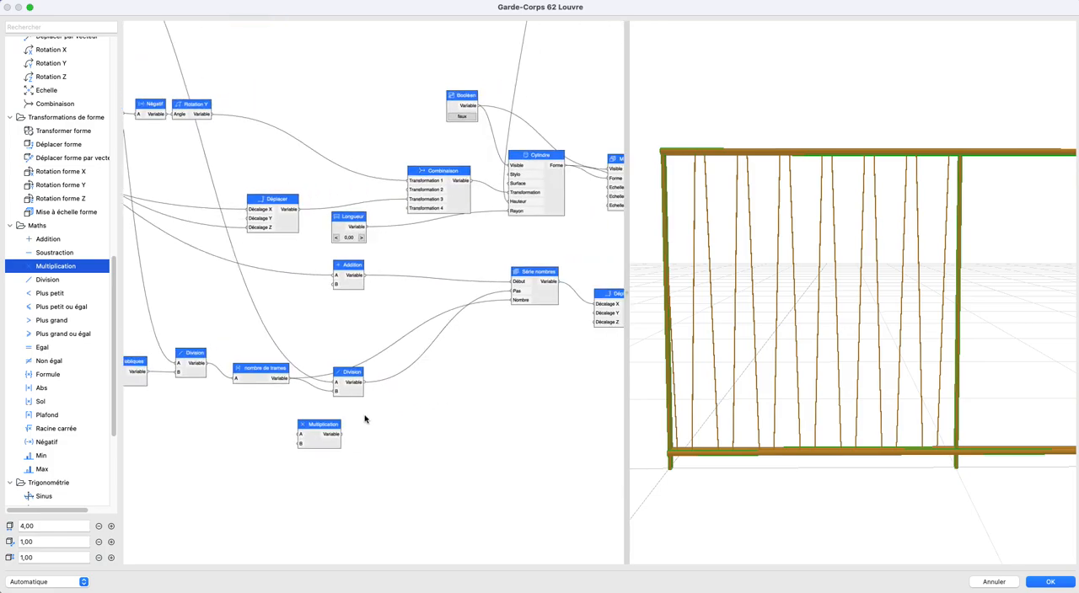
pyautogui.moveTo(324, 429); pyautogui.dragTo(447, 433)
# - Rename the second Division node as pas obliques and connect nombre de trames and pas obliques to the Multiplication's A and B inputs
pyautogui.doubleClick(347, 376)
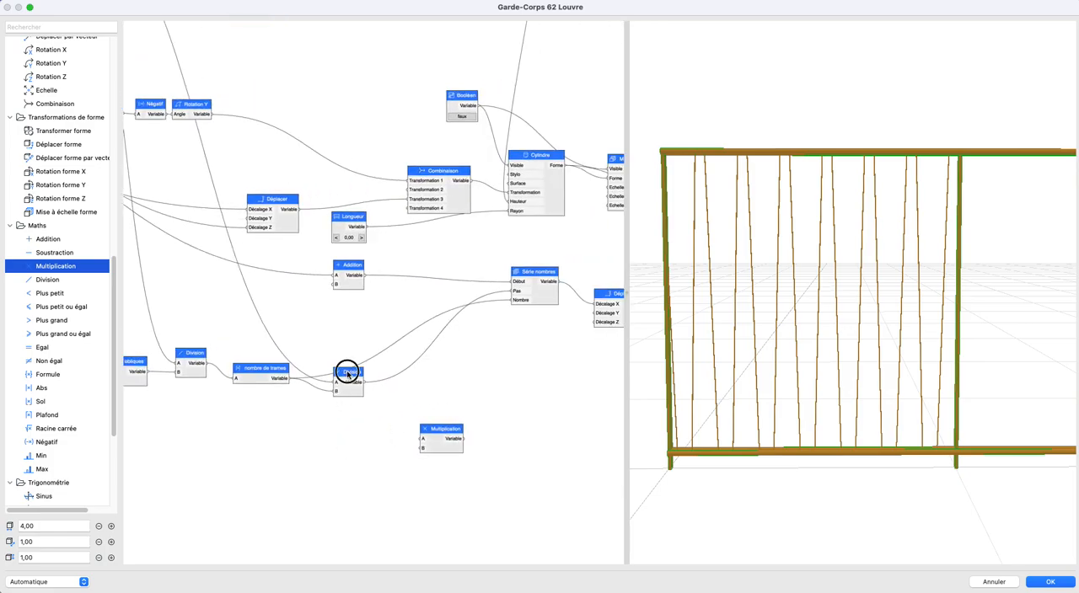
pyautogui.write('pas o')
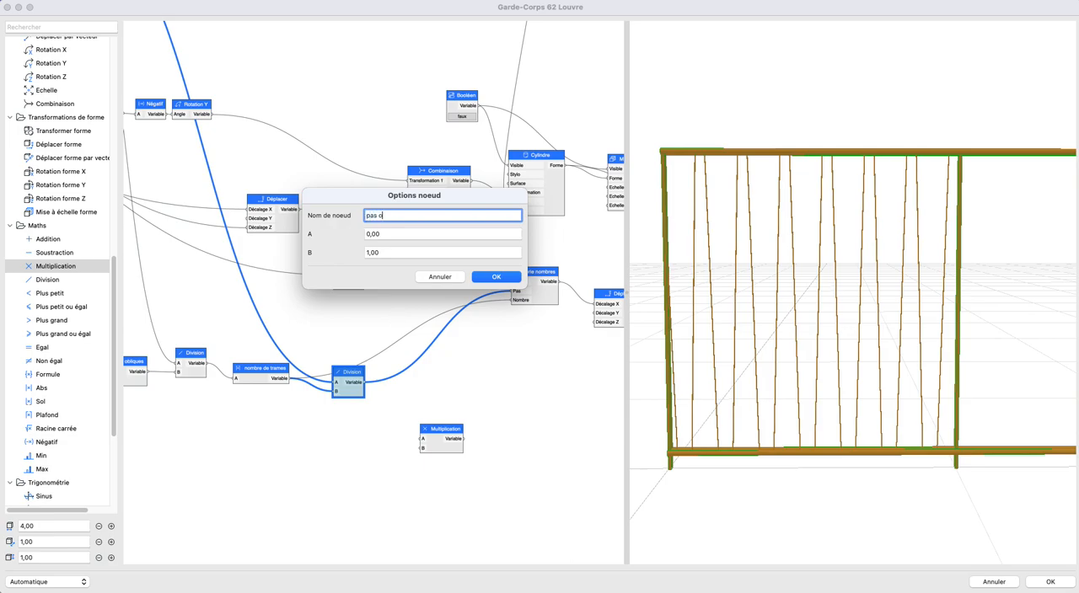
pyautogui.write('bliques')
pyautogui.press('Return')
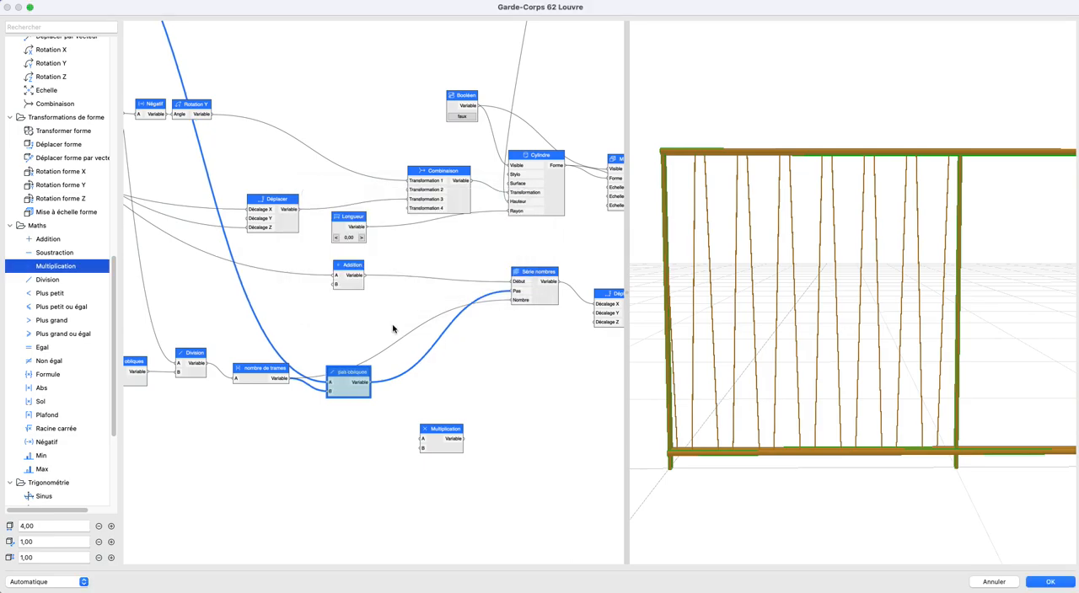
pyautogui.moveTo(290, 379); pyautogui.dragTo(445, 440)
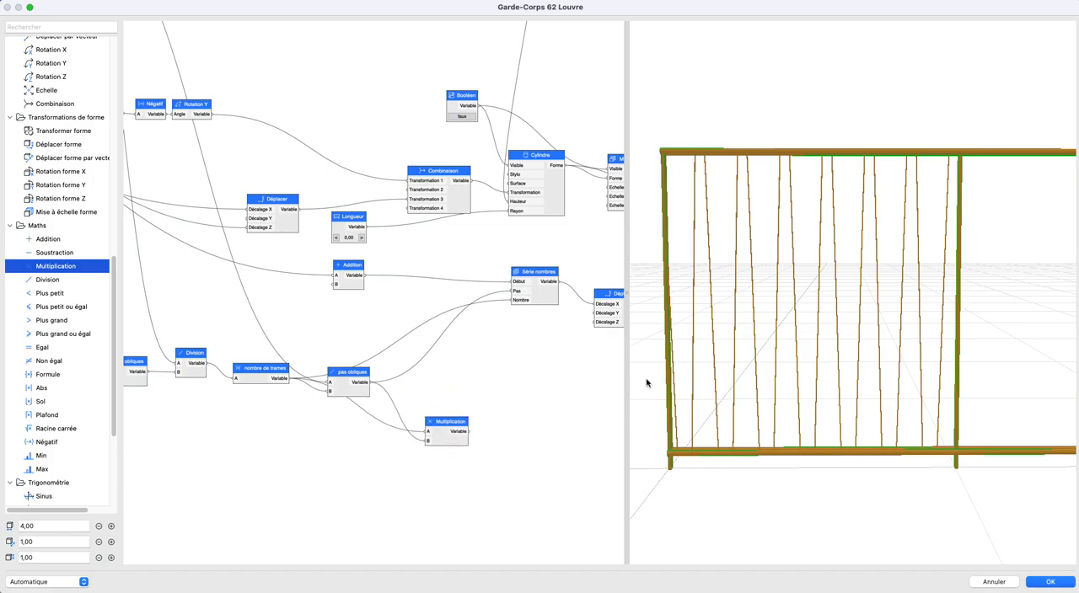
pyautogui.moveTo(708, 360); pyautogui.dragTo(706, 333)
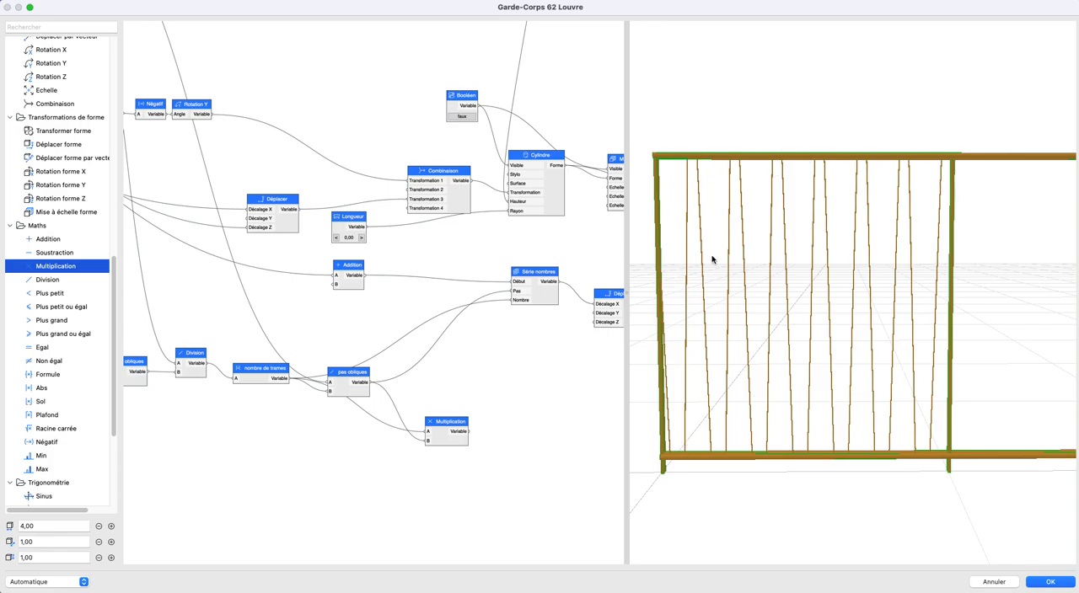
# - Examine the pas obliques connections back to the Poteaux group and the oblique distance parameters
pyautogui.click(358, 395)
pyautogui.scroll(-1, 359, 392)
pyautogui.moveTo(359, 392); pyautogui.dragTo(419, 407, button='middle')
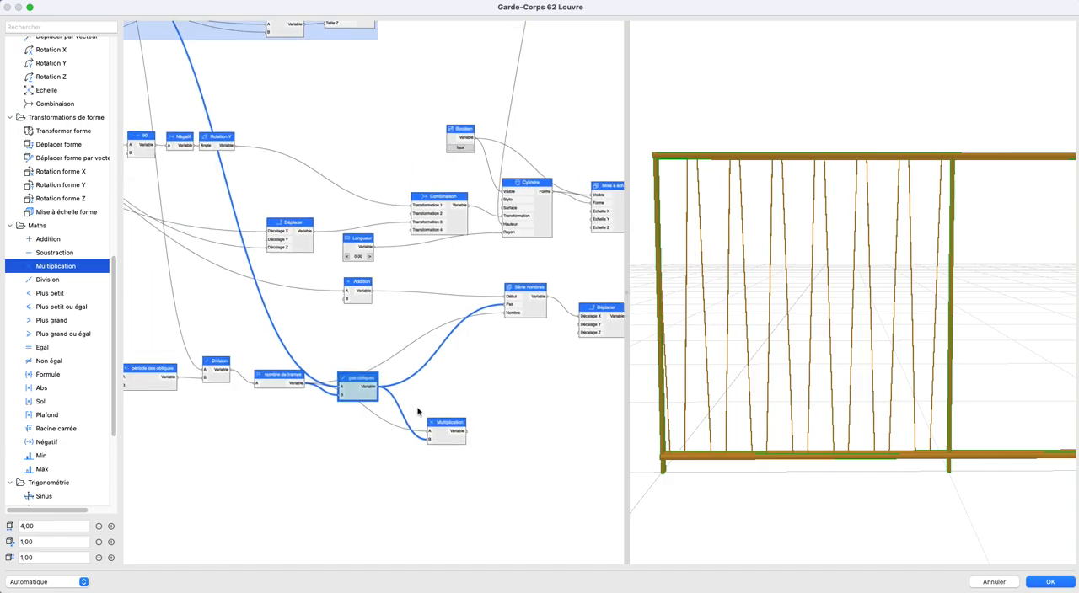
pyautogui.moveTo(407, 408); pyautogui.dragTo(406, 385)
pyautogui.scroll(-2, 407, 387)
pyautogui.moveTo(406, 388); pyautogui.dragTo(521, 388, button='middle')
pyautogui.scroll(-1, 531, 383)
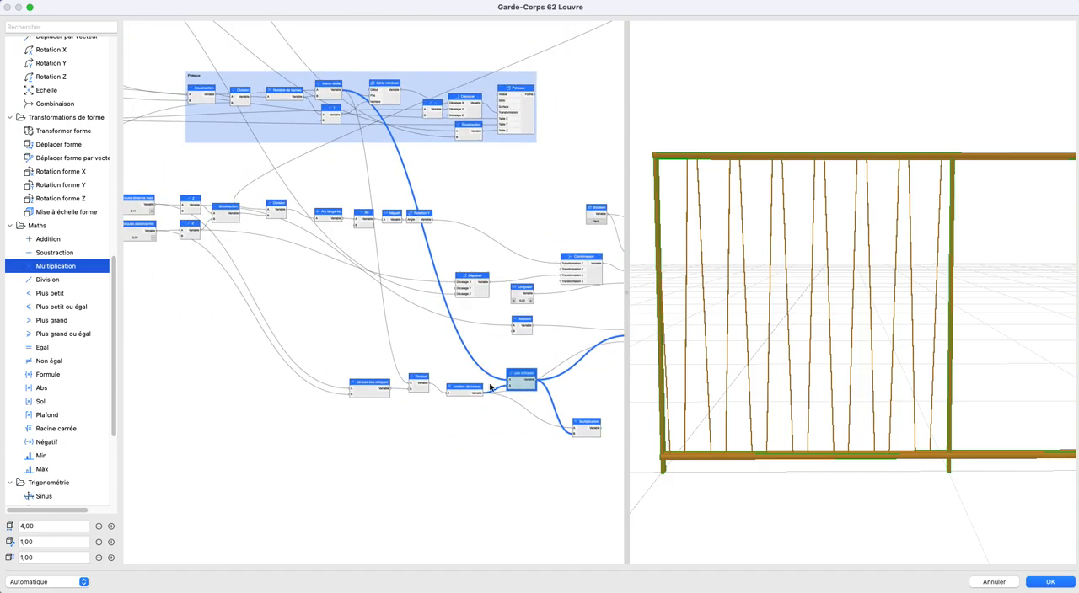
pyautogui.click(327, 341)
pyautogui.moveTo(373, 345); pyautogui.dragTo(370, 346, button='middle')
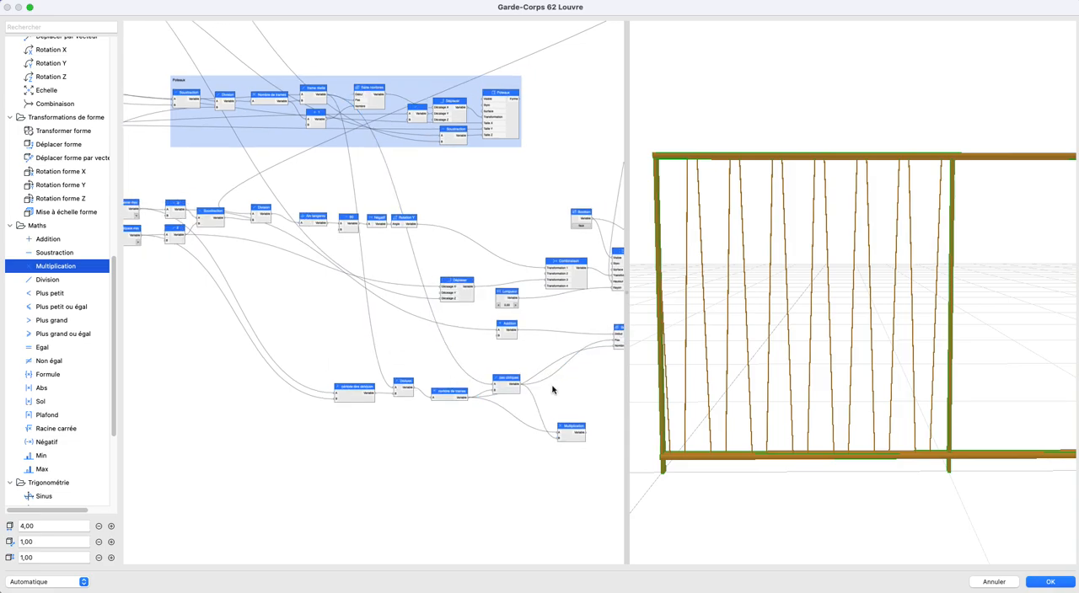
# - Try feeding the période des obliques output into the Pas input of the obliques' Série nombres
pyautogui.moveTo(542, 387); pyautogui.dragTo(528, 383, button='middle')
pyautogui.moveTo(332, 346); pyautogui.dragTo(394, 360, button='middle')
pyautogui.scroll(1, 483, 374)
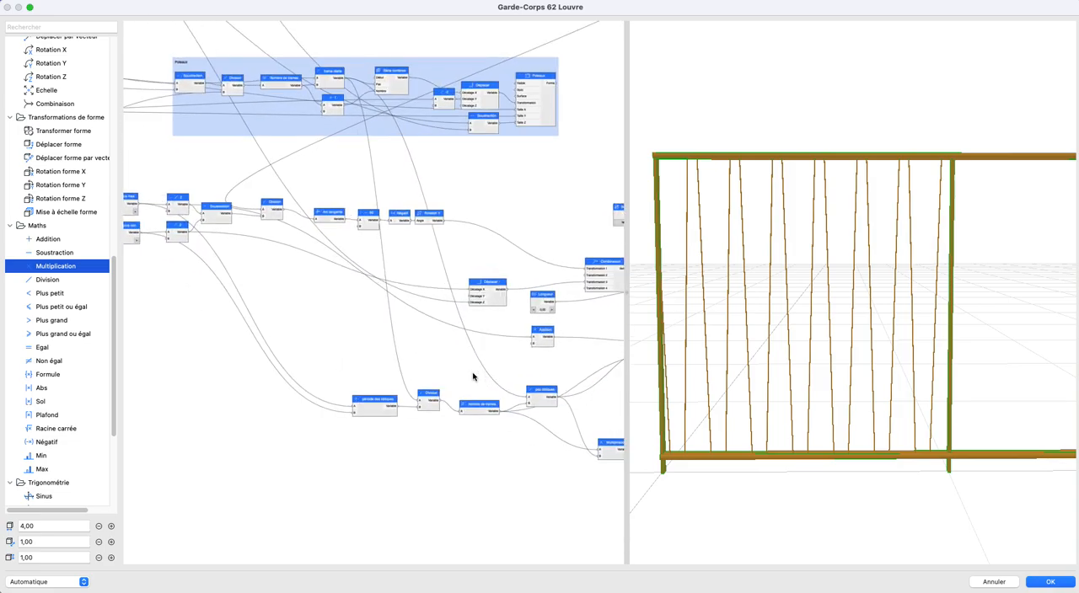
pyautogui.scroll(1, 436, 399)
pyautogui.moveTo(435, 399); pyautogui.dragTo(317, 401, button='middle')
pyautogui.moveTo(279, 411); pyautogui.dragTo(561, 351)
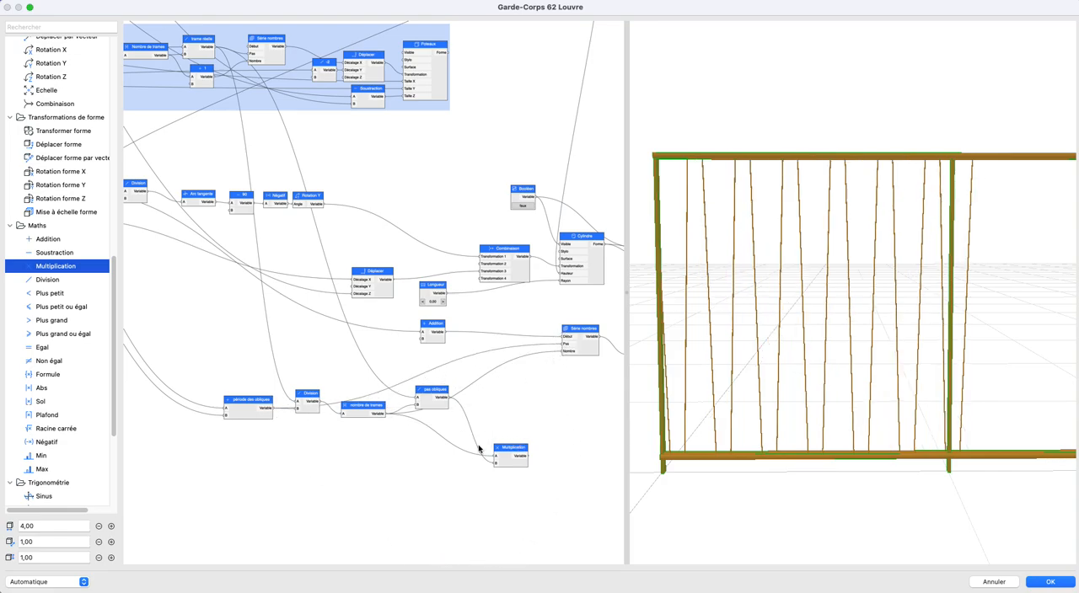
# - Try routing Division through a new Sol node into pas obliques' B input, and undo back to pas obliques feeding Pas
pyautogui.click(425, 405)
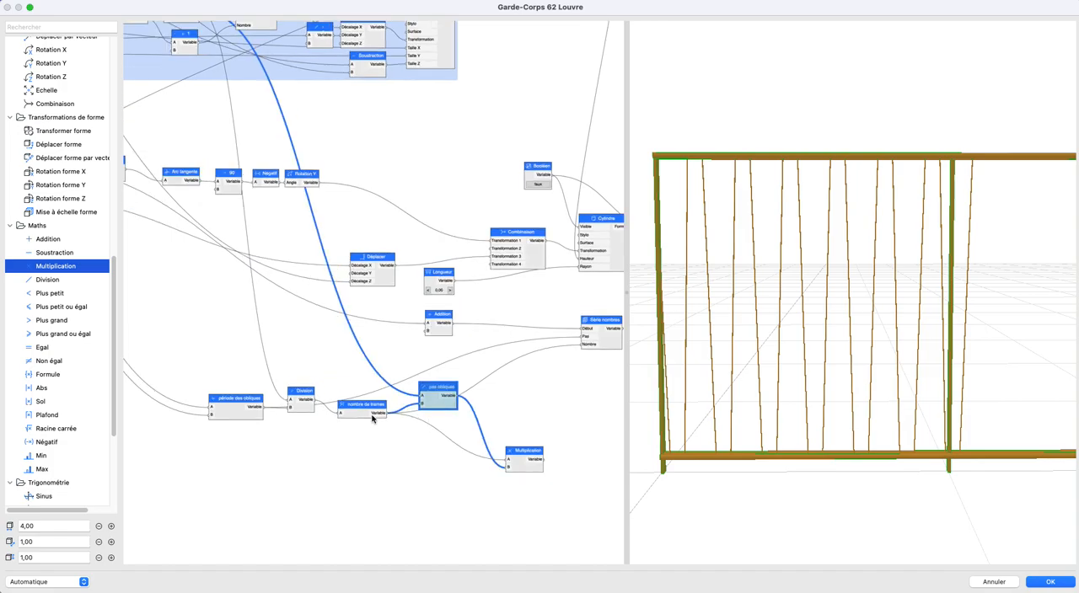
pyautogui.scroll(3, 376, 421)
pyautogui.scroll(-5, 60, 283)
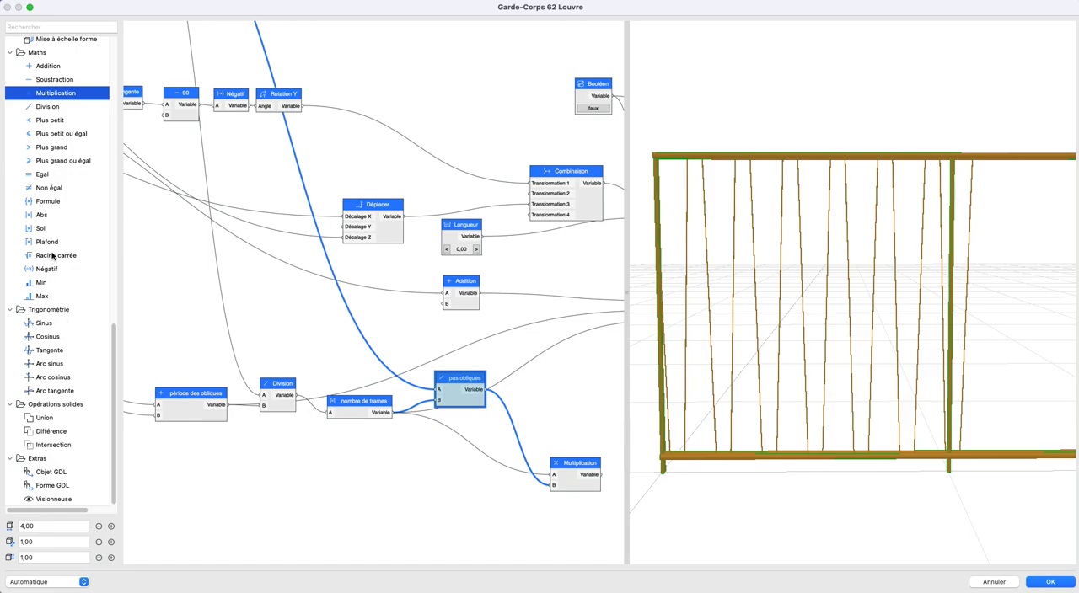
pyautogui.moveTo(42, 230); pyautogui.dragTo(350, 364)
pyautogui.moveTo(295, 396); pyautogui.dragTo(437, 395)
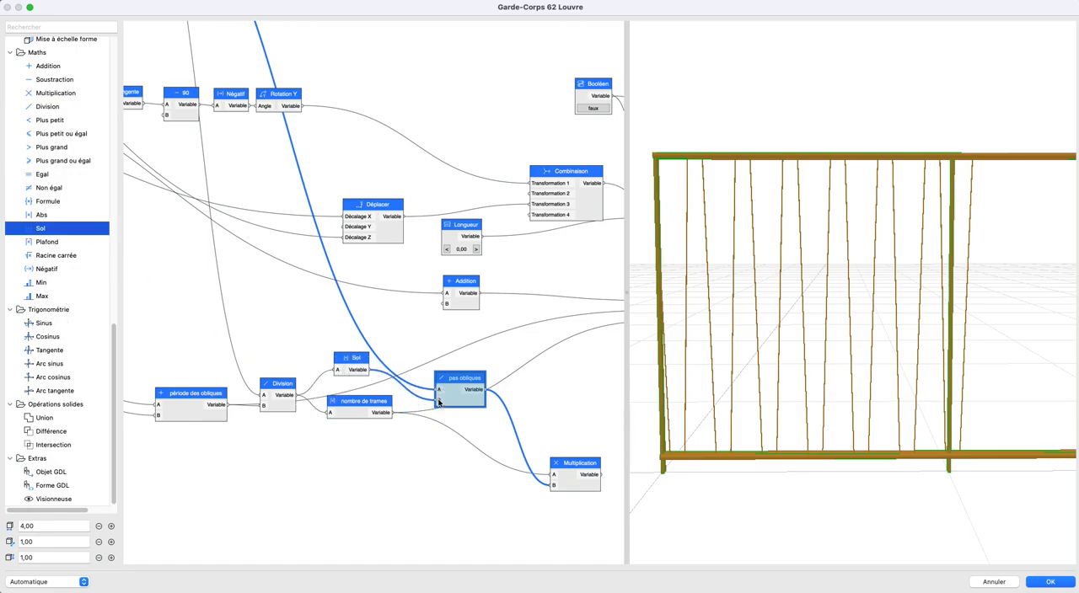
pyautogui.moveTo(437, 402); pyautogui.dragTo(438, 401)
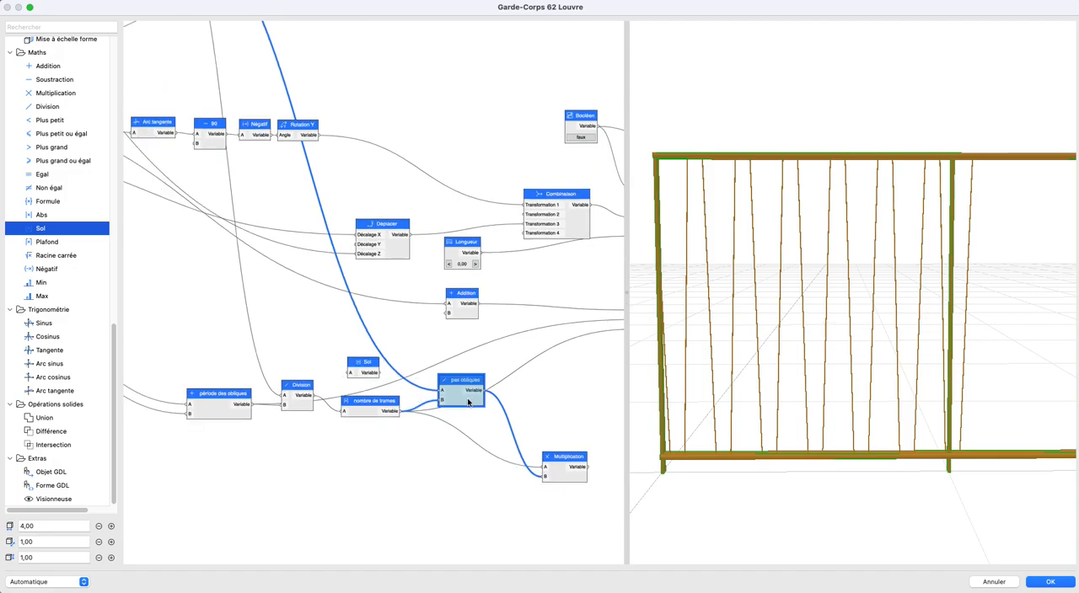
pyautogui.scroll(-1, 468, 396)
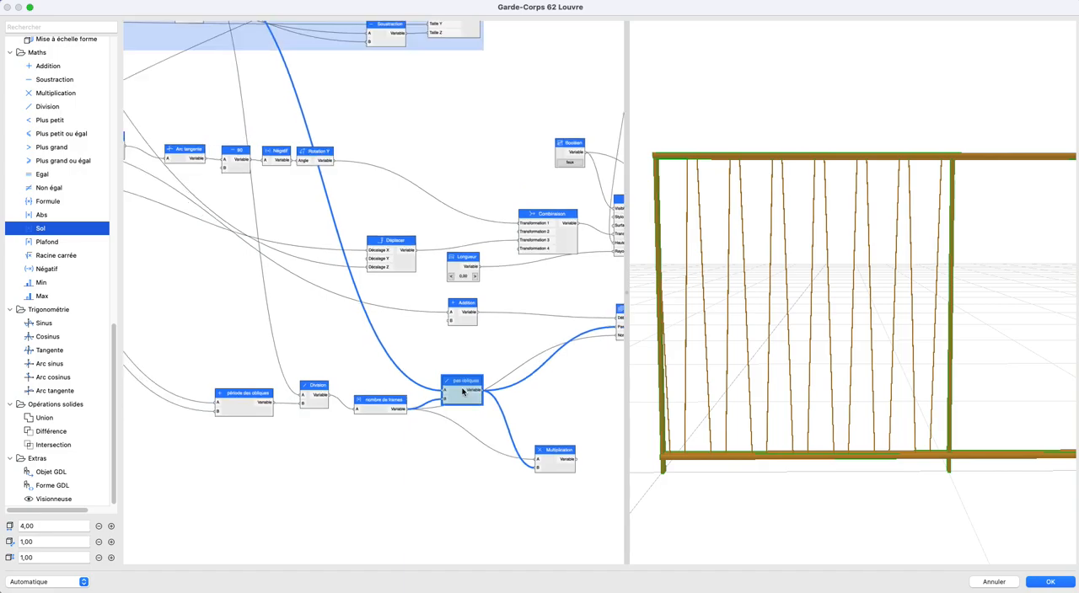
# - Move the Multiplication node up, closer to nombre de trames and pas obliques
pyautogui.moveTo(467, 395); pyautogui.dragTo(428, 364, button='middle')
pyautogui.click(542, 375)
pyautogui.moveTo(515, 421); pyautogui.dragTo(512, 397)
pyautogui.click(513, 368)
pyautogui.scroll(3, 393, 394)
pyautogui.scroll(-4, 383, 400)
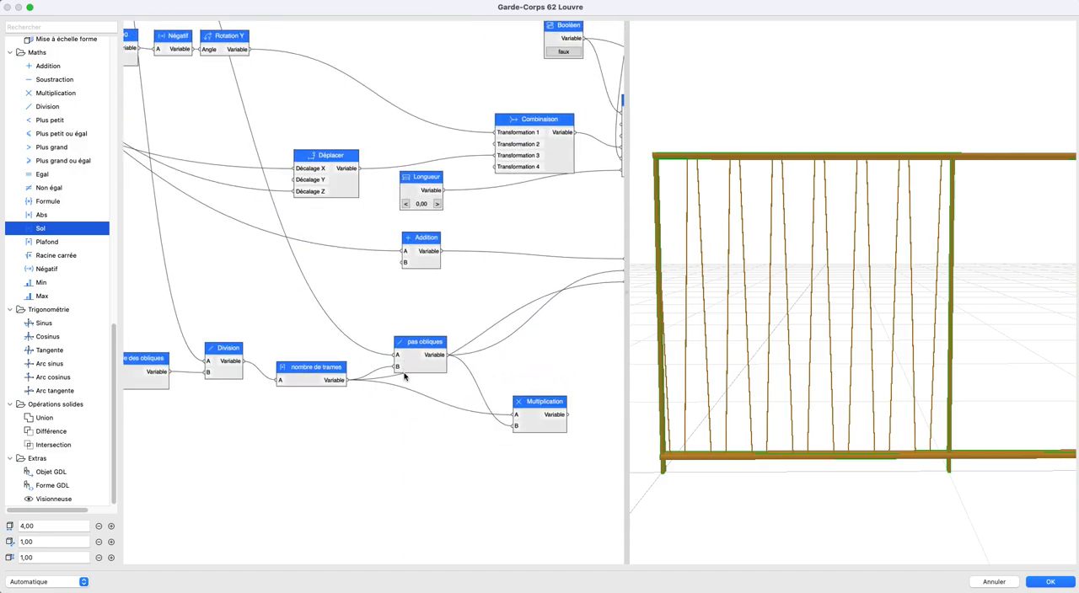
pyautogui.hscroll(-3, 471, 386)
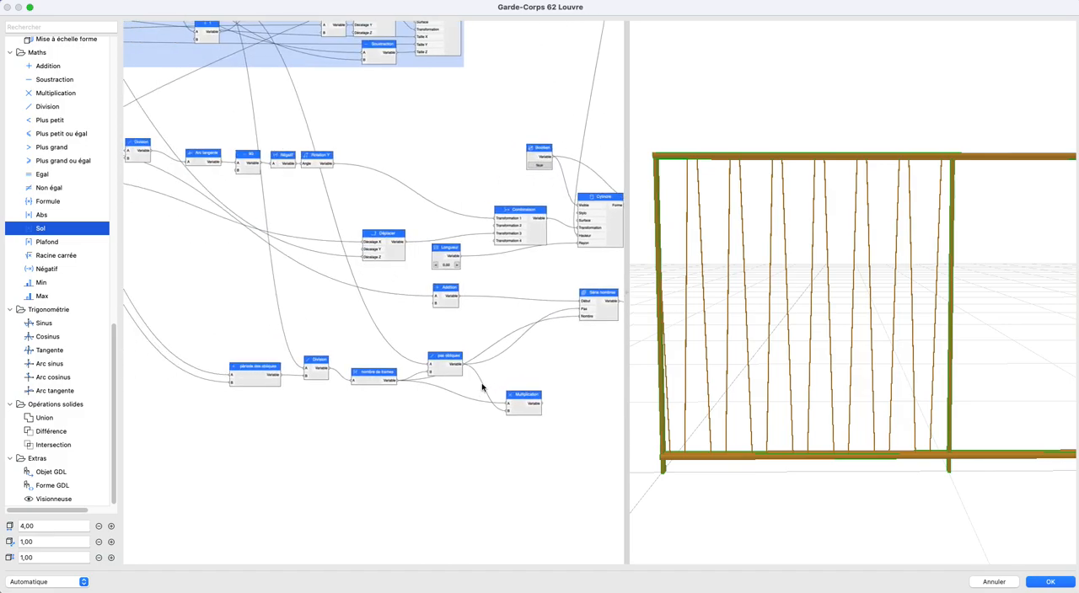
pyautogui.moveTo(483, 387)
pyautogui.mouseDown(button='middle')
pyautogui.moveTo(643, 418)
pyautogui.moveTo(495, 395)
pyautogui.mouseUp(button='middle')
pyautogui.scroll(1, 455, 396)
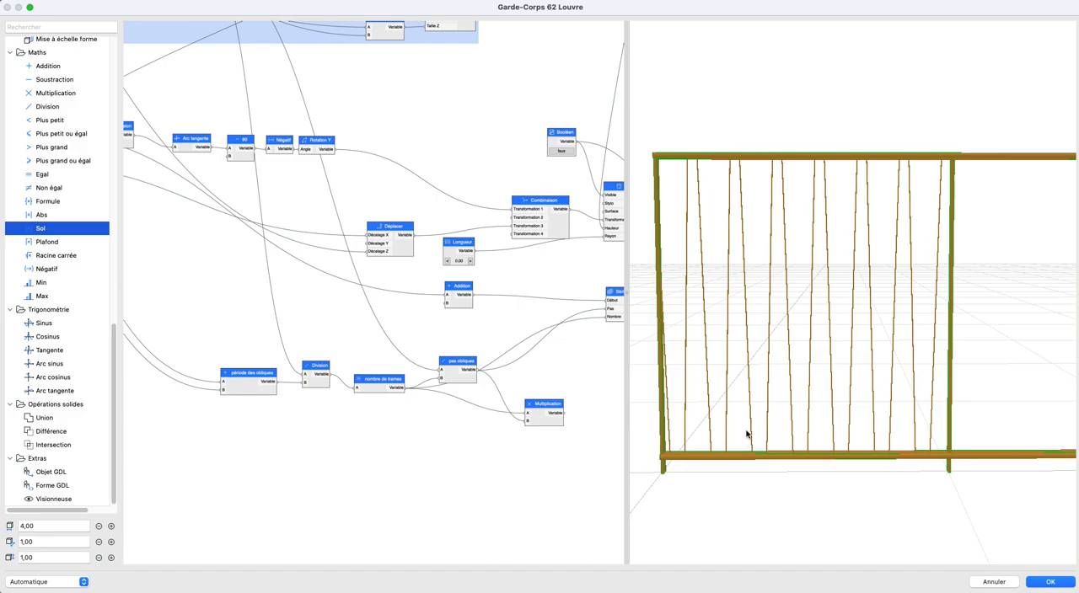
# - Align the obliques distance min node directly under obliques distance max
pyautogui.scroll(-2, 282, 339)
pyautogui.moveTo(289, 341); pyautogui.dragTo(451, 370, button='middle')
pyautogui.scroll(5, 463, 376)
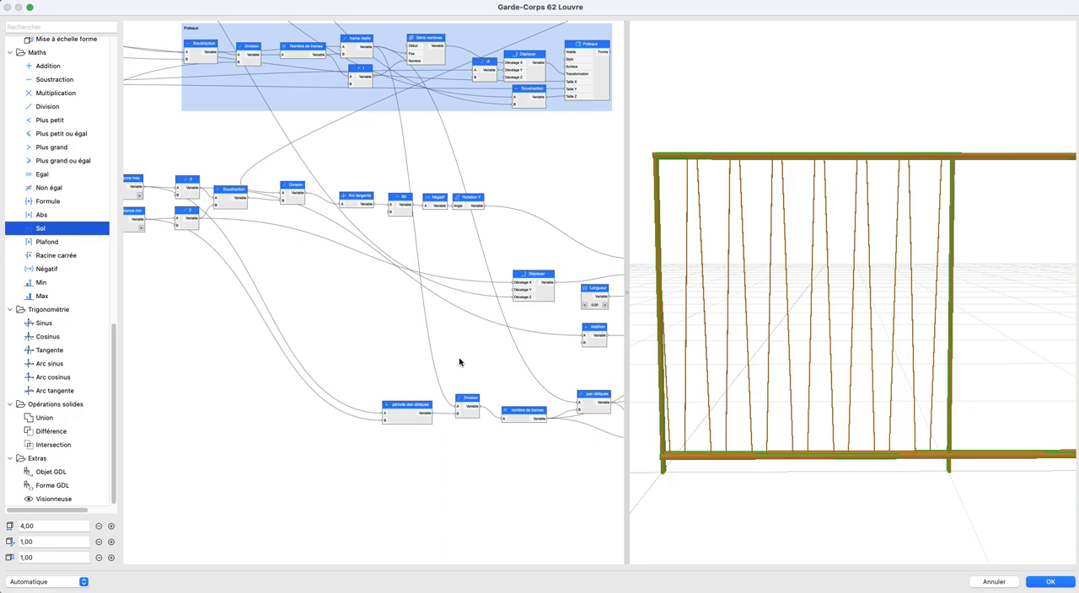
pyautogui.moveTo(459, 362)
pyautogui.mouseDown(button='middle')
pyautogui.moveTo(339, 345)
pyautogui.moveTo(442, 352)
pyautogui.mouseUp(button='middle')
pyautogui.scroll(-1, 339, 344)
pyautogui.moveTo(269, 335); pyautogui.dragTo(431, 347, button='middle')
pyautogui.scroll(3, 377, 343)
pyautogui.scroll(-1, 432, 348)
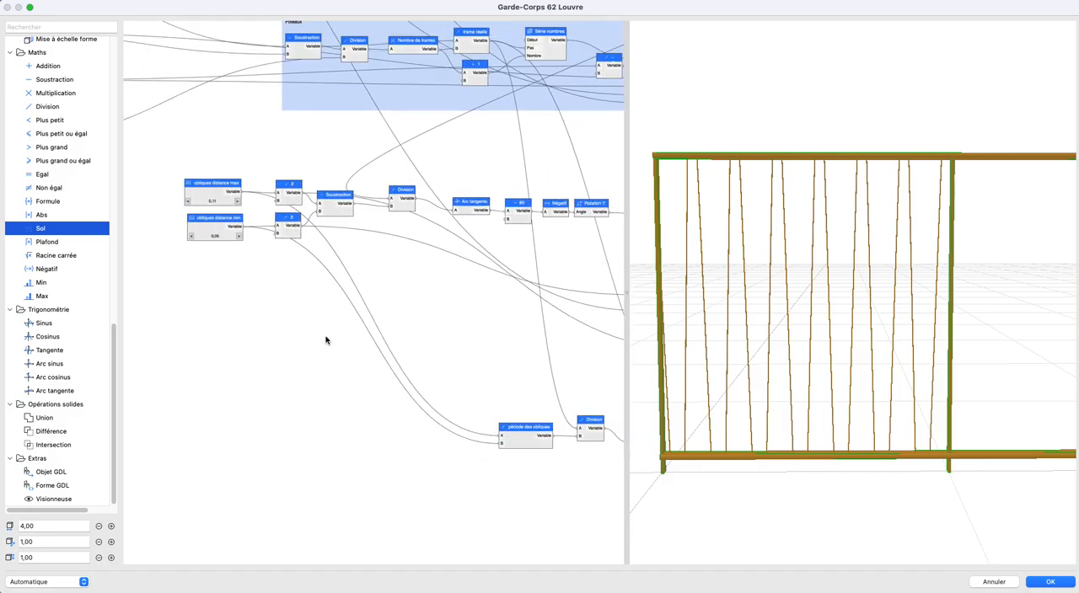
pyautogui.moveTo(197, 228); pyautogui.dragTo(194, 227)
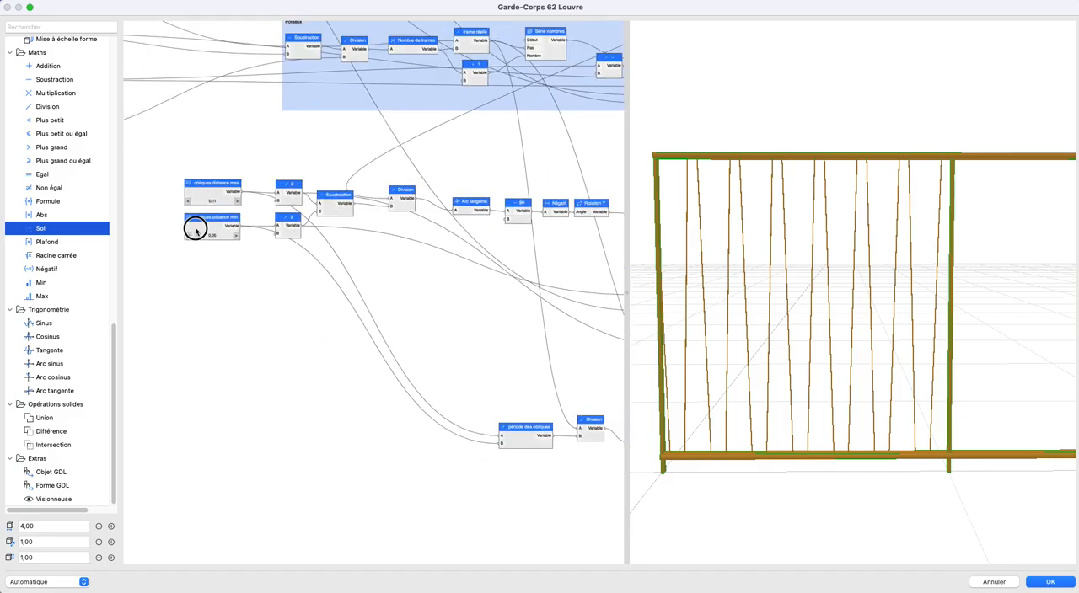
# - Move the pas obliques node up toward the Addition node to separate its connections from nombre de trames
pyautogui.moveTo(433, 343); pyautogui.dragTo(319, 321, button='middle')
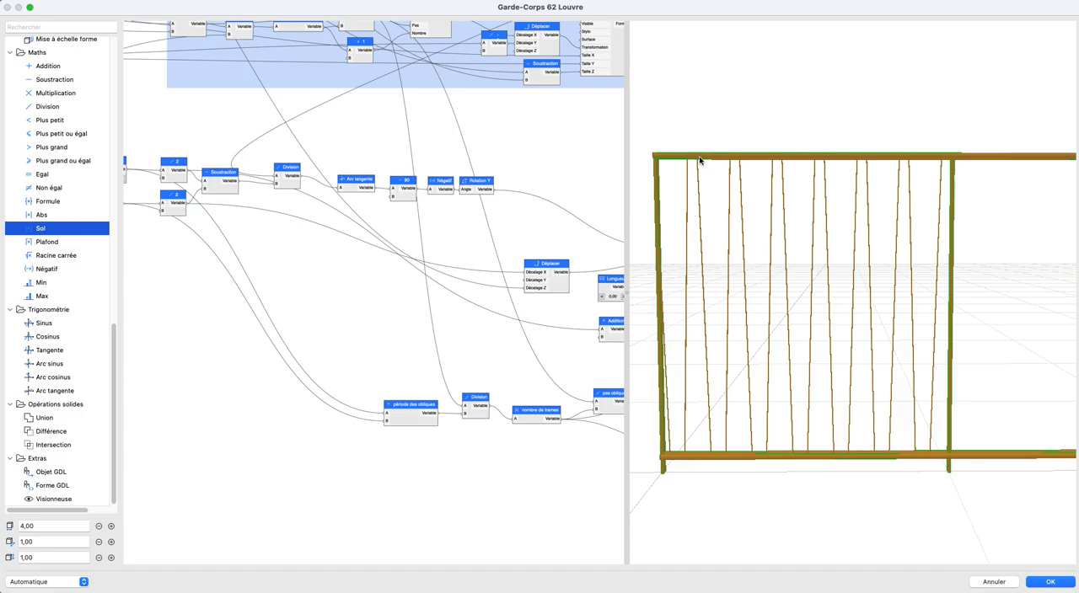
pyautogui.hscroll(5, 376, 313)
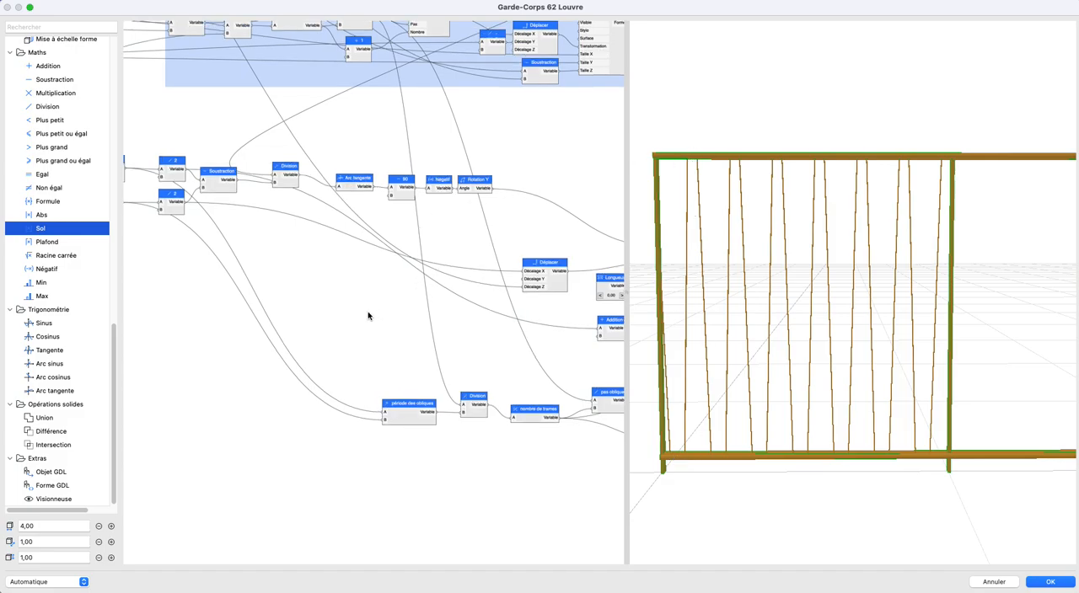
pyautogui.scroll(2, 507, 353)
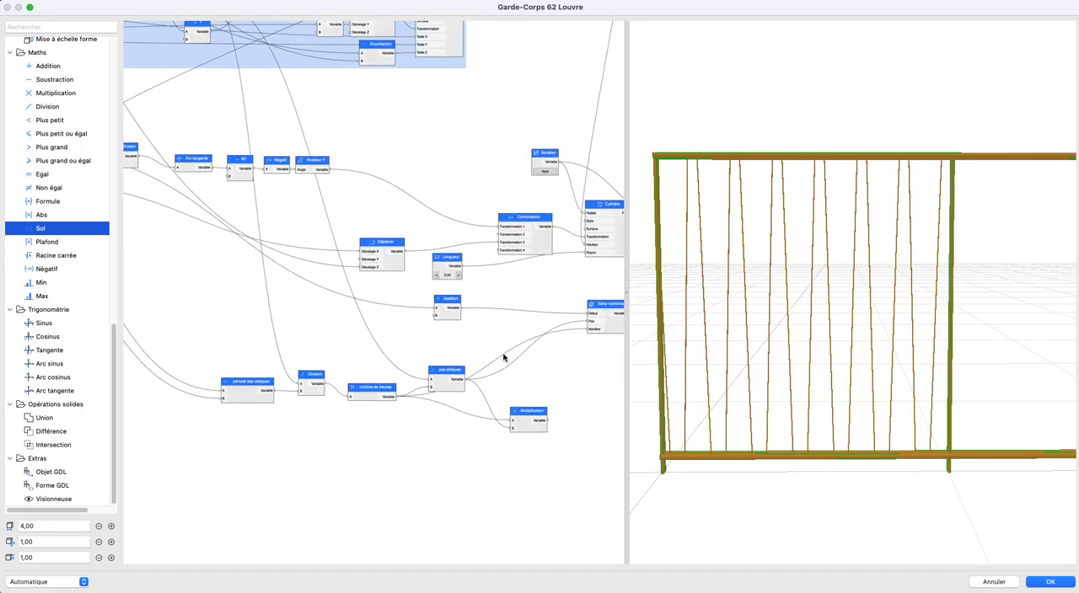
pyautogui.click(453, 377)
pyautogui.moveTo(452, 355); pyautogui.dragTo(458, 342)
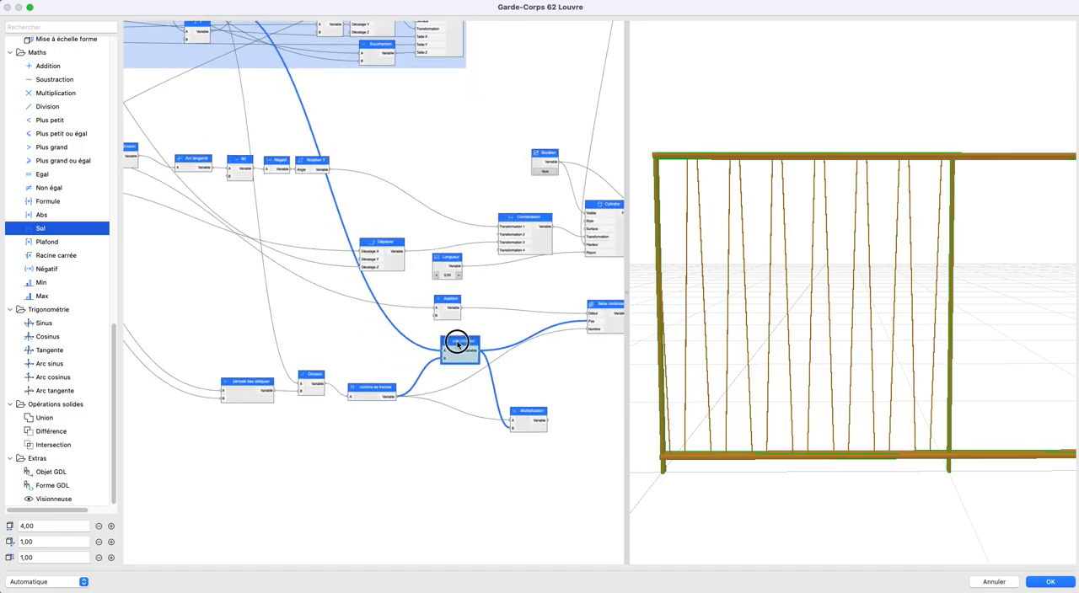
# - Connect the période des obliques output to the Pas input of the obliques' Série nombres
pyautogui.scroll(-2, 354, 349)
pyautogui.hscroll(-6, 366, 347)
pyautogui.hscroll(4, 354, 279)
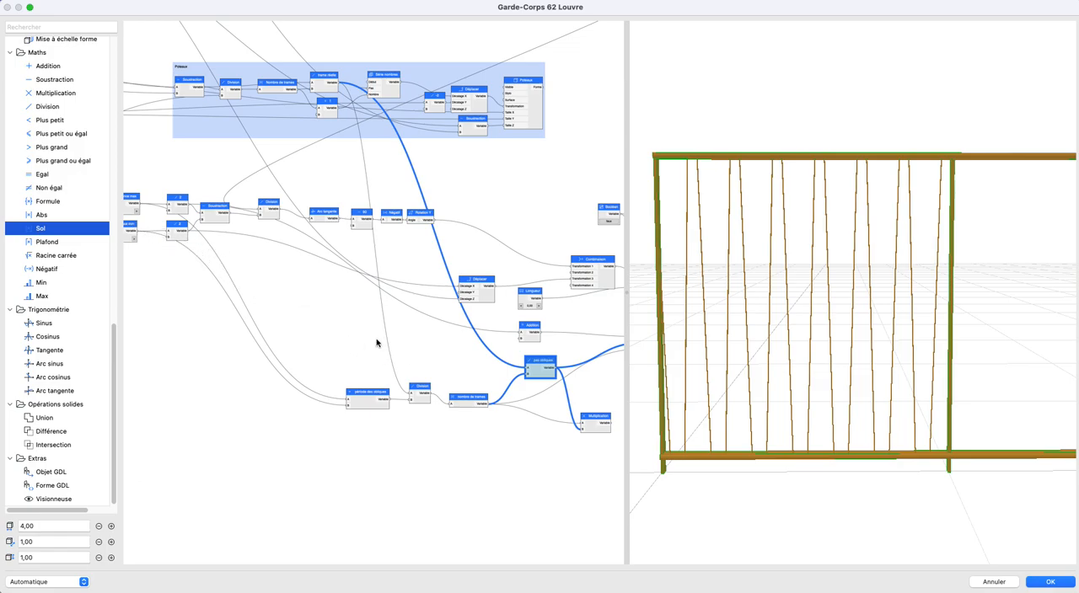
pyautogui.scroll(3, 284, 320)
pyautogui.hscroll(5, 337, 354)
pyautogui.moveTo(260, 383); pyautogui.dragTo(593, 314)
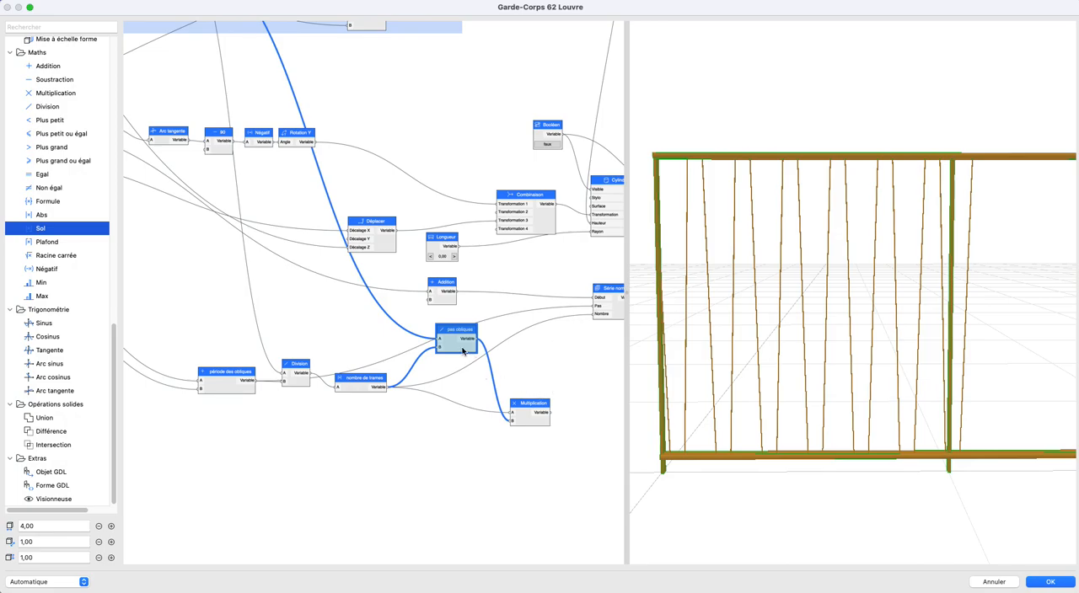
# - Add a Soustraction node below nombre de trames and set it to subtract 1
pyautogui.moveTo(457, 361); pyautogui.dragTo(453, 367, button='middle')
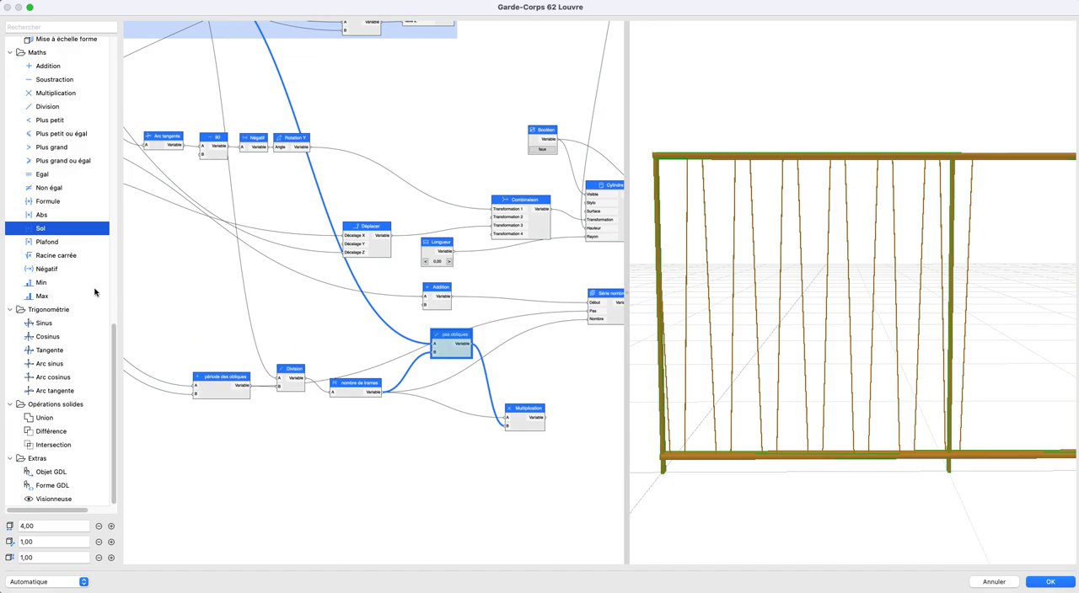
pyautogui.moveTo(41, 81); pyautogui.dragTo(413, 440)
pyautogui.click(437, 444)
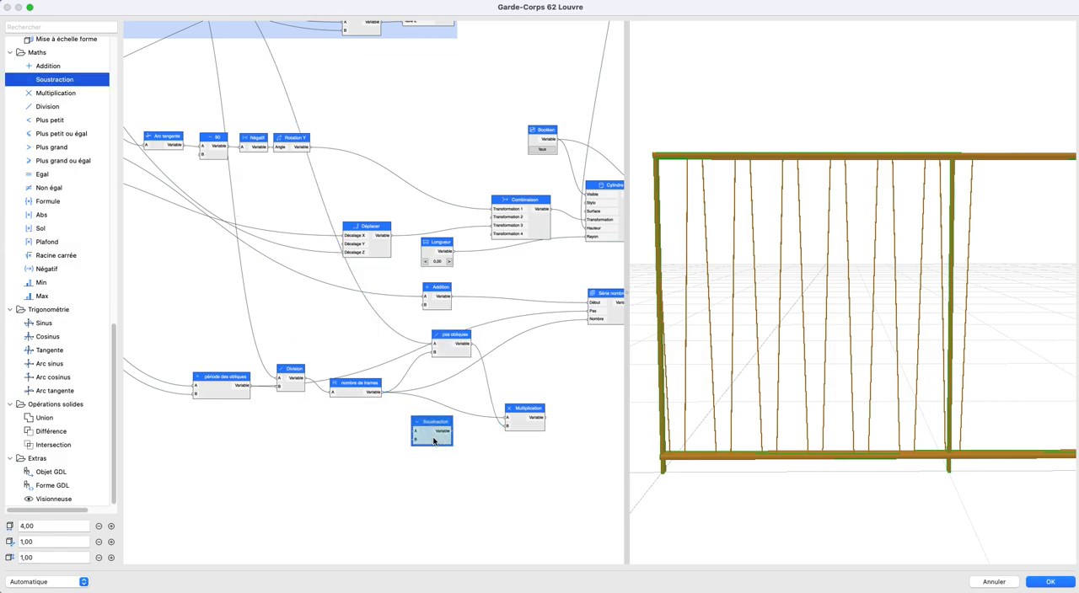
pyautogui.doubleClick(433, 440)
pyautogui.write('1')
pyautogui.click(390, 252)
pyautogui.write('1,00')
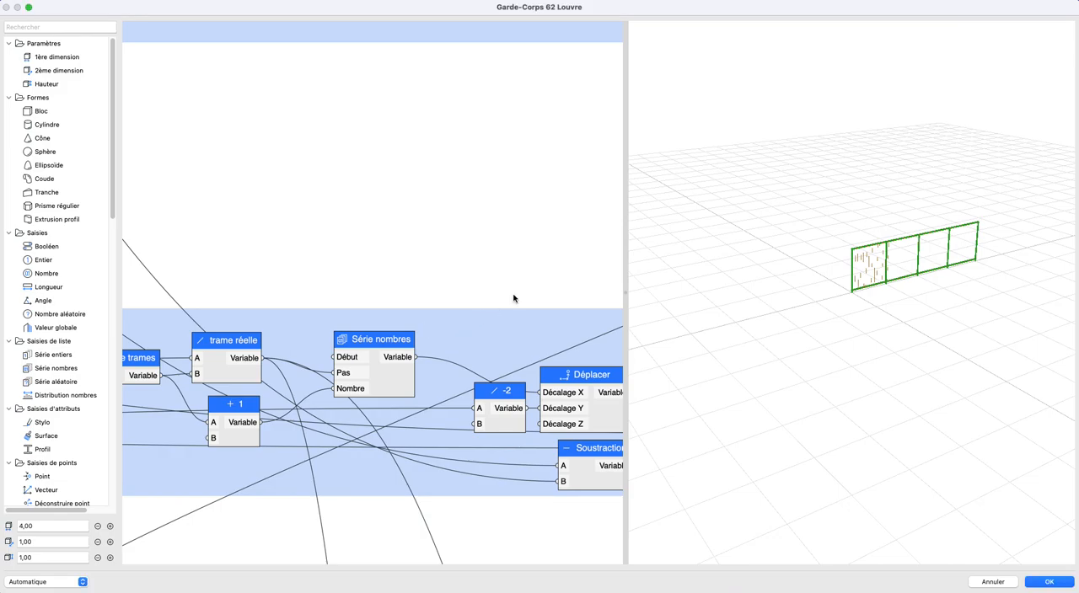
# - Connect nombre de trames to the A input of the minus 1 subtraction node
pyautogui.scroll(-10, 442, 318)
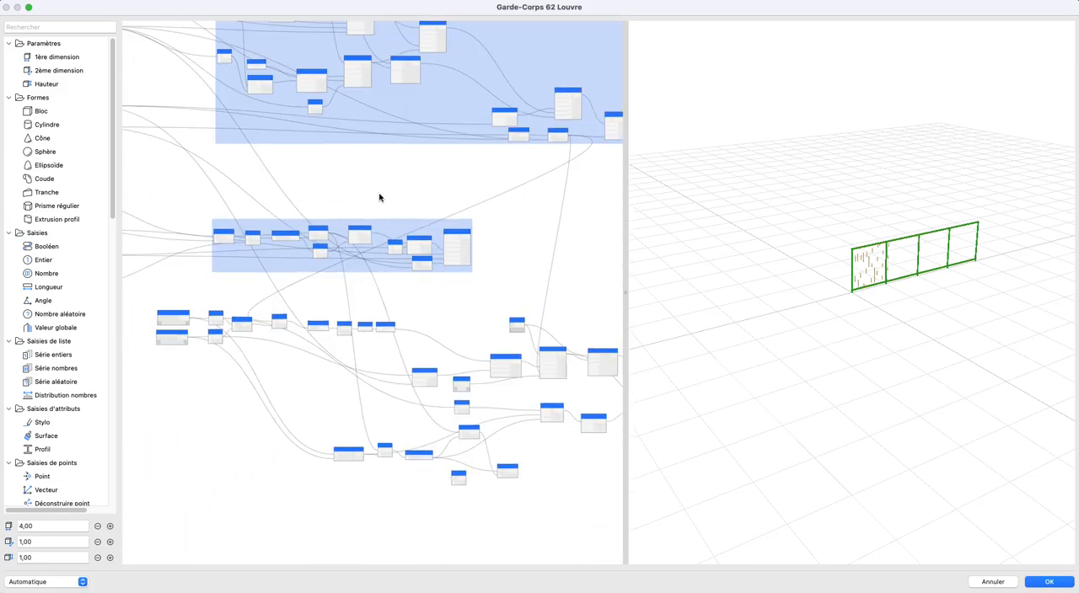
pyautogui.scroll(8, 447, 430)
pyautogui.scroll(10, 902, 299)
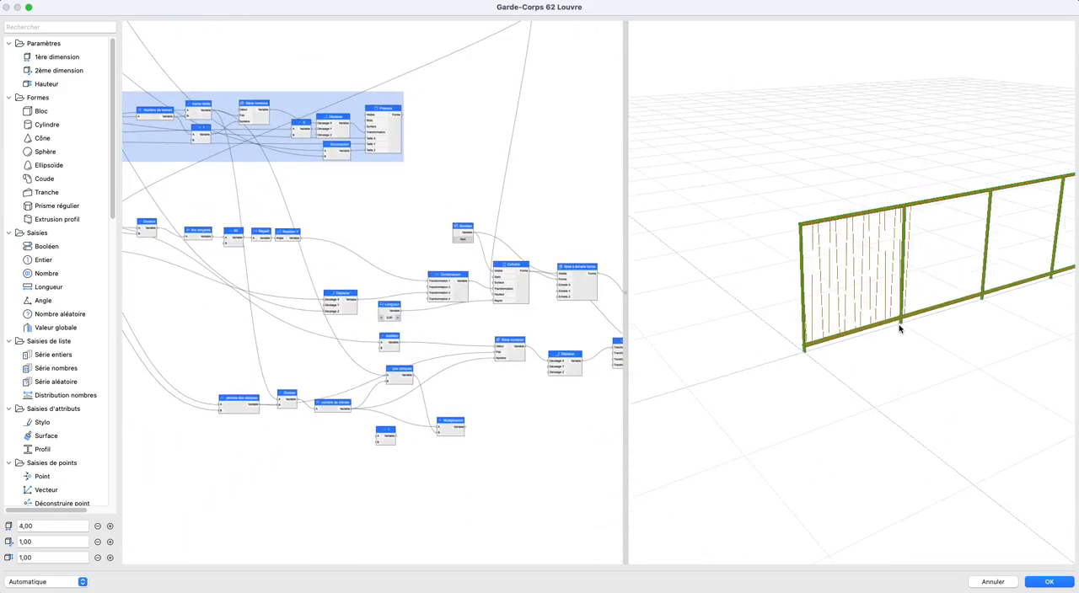
pyautogui.moveTo(889, 330); pyautogui.dragTo(798, 361)
pyautogui.scroll(5, 356, 429)
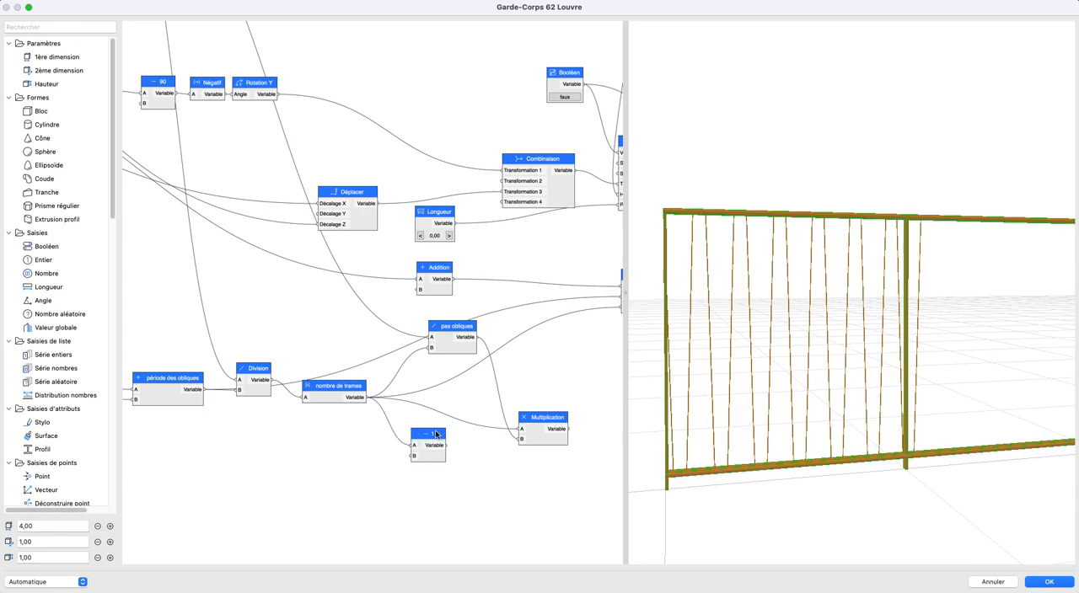
# - Feed the minus 1 node's output into the obliques' Série nombres Nombre input and place the node below pas obliques
pyautogui.scroll(-3, 397, 441)
pyautogui.moveTo(410, 447); pyautogui.dragTo(550, 330)
pyautogui.press('super+z')
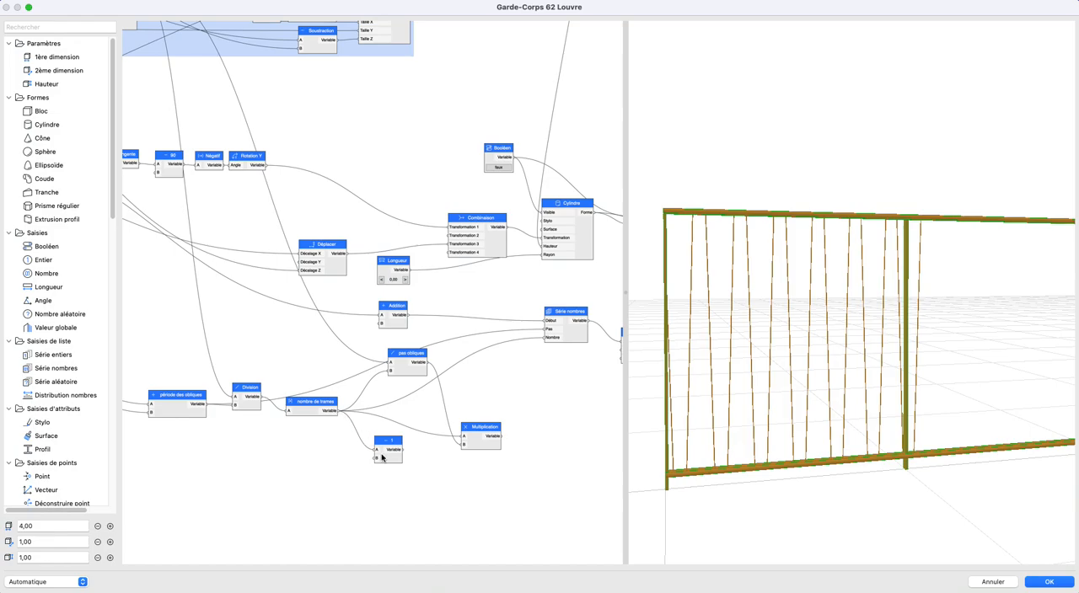
pyautogui.doubleClick(389, 456)
pyautogui.click(442, 277)
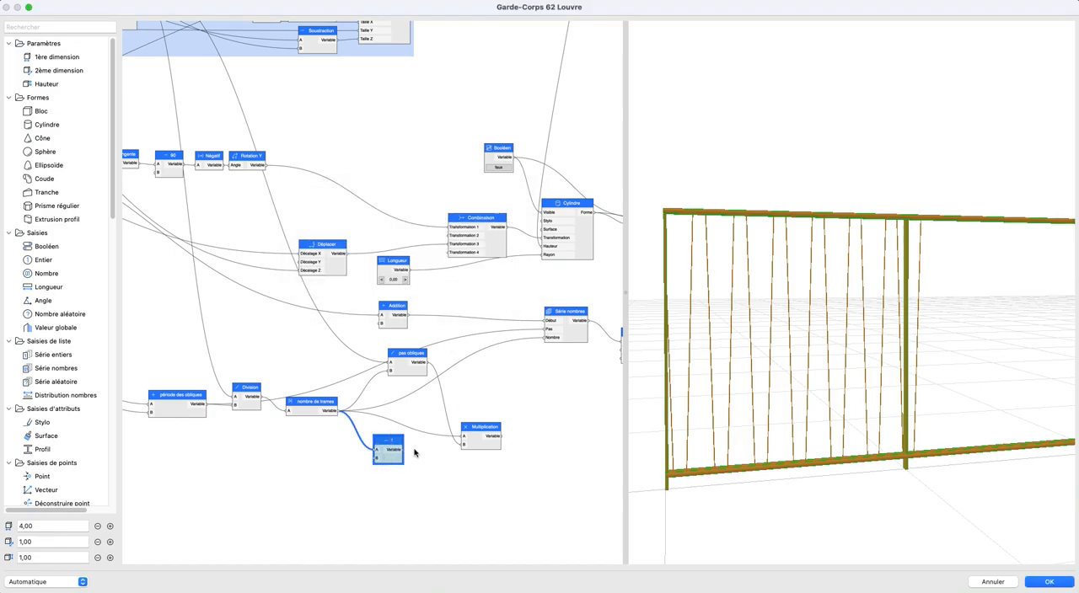
pyautogui.moveTo(404, 449); pyautogui.dragTo(547, 337)
pyautogui.moveTo(396, 440); pyautogui.dragTo(400, 394)
# - Test the oblique bars at several guardrail lengths, finishing with the first dimension at 5,00
pyautogui.click(107, 527)
pyautogui.click(108, 527)
pyautogui.click(97, 526)
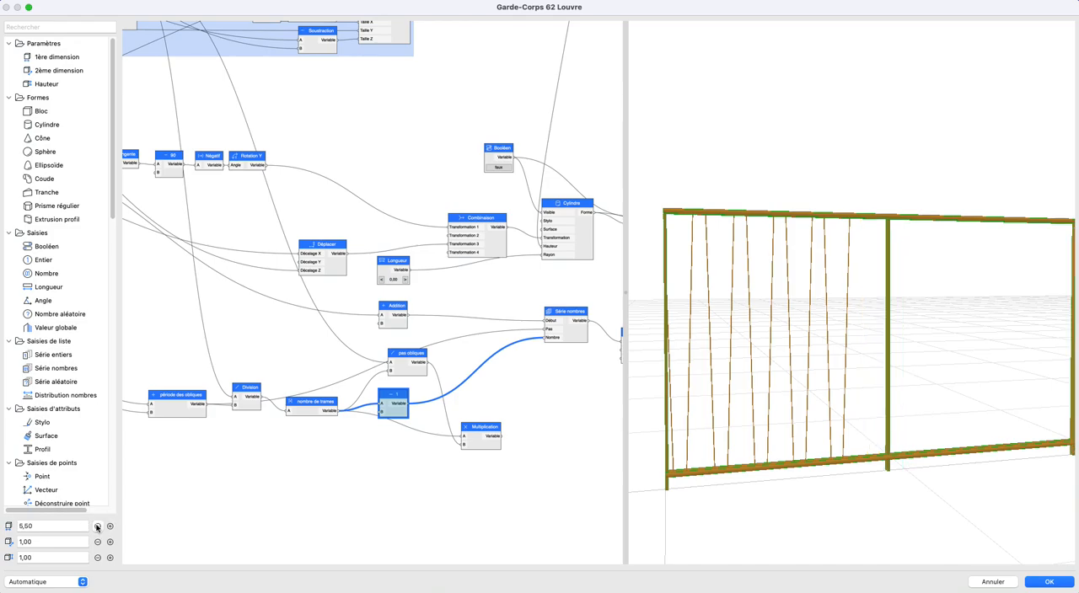
pyautogui.click(97, 527)
pyautogui.click(97, 527)
pyautogui.click(97, 527)
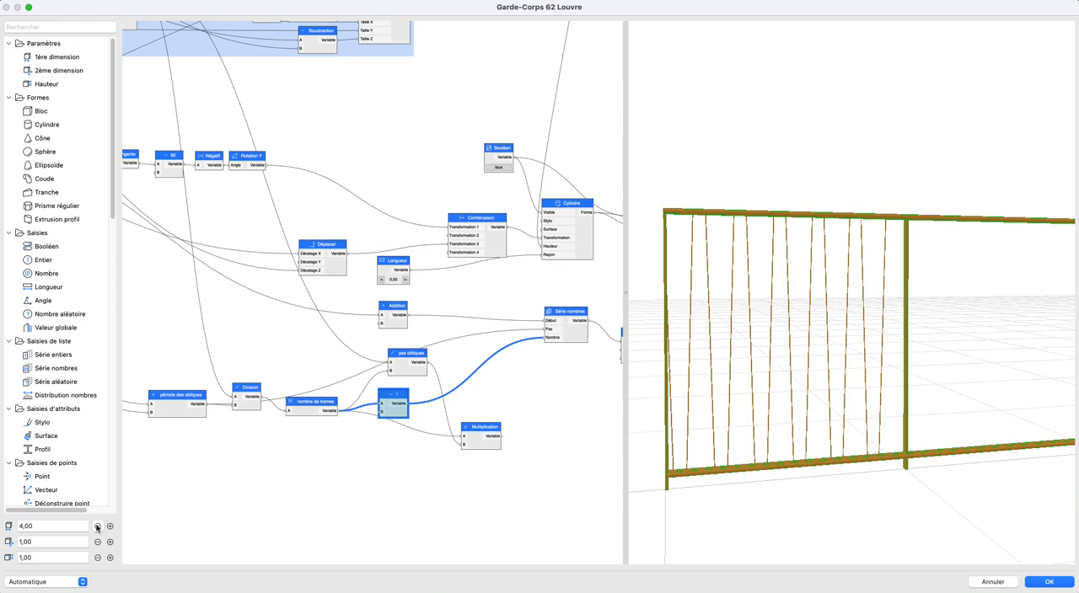
pyautogui.click(110, 526)
pyautogui.click(110, 527)
# - Align the pas obliques node between the Addition and minus 1 nodes and view the first bay from another angle
pyautogui.scroll(-2, 363, 431)
pyautogui.hscroll(-3, 421, 428)
pyautogui.scroll(3, 446, 405)
pyautogui.hscroll(4, 425, 386)
pyautogui.moveTo(383, 375)
pyautogui.mouseDown()
pyautogui.moveTo(353, 365)
pyautogui.moveTo(363, 375)
pyautogui.mouseUp()
pyautogui.click(439, 386)
pyautogui.moveTo(826, 318)
pyautogui.mouseDown()
pyautogui.moveTo(824, 330)
pyautogui.moveTo(817, 323)
pyautogui.moveTo(831, 321)
pyautogui.moveTo(820, 319)
pyautogui.mouseUp()
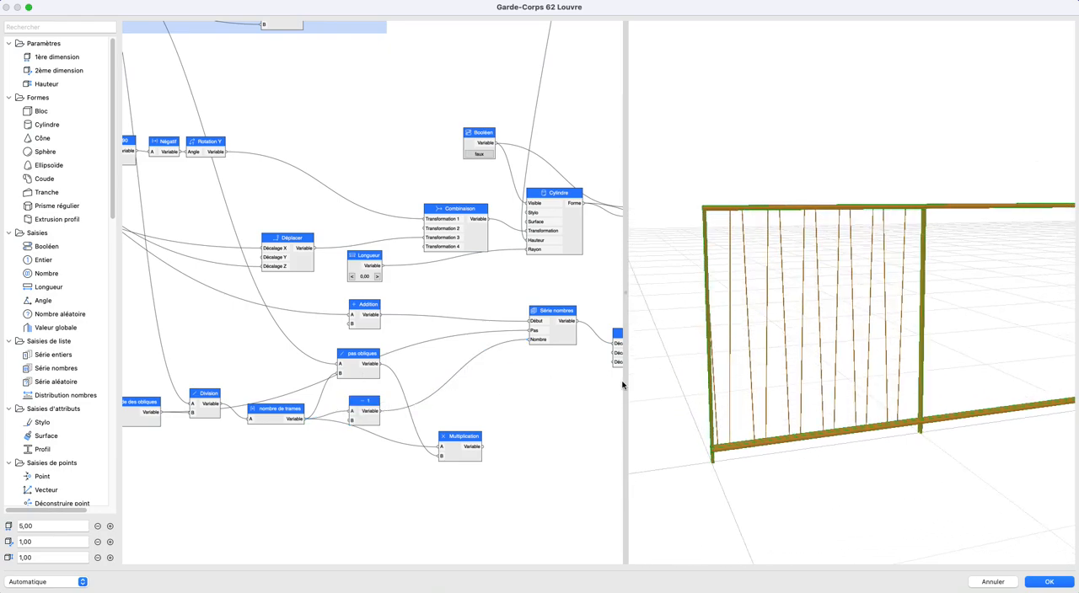
# - Move Multiplication lower and rewire it with the minus 1 node into A and période des obliques into B
pyautogui.click(364, 414)
pyautogui.hscroll(2, 363, 404)
pyautogui.scroll(-1, 362, 405)
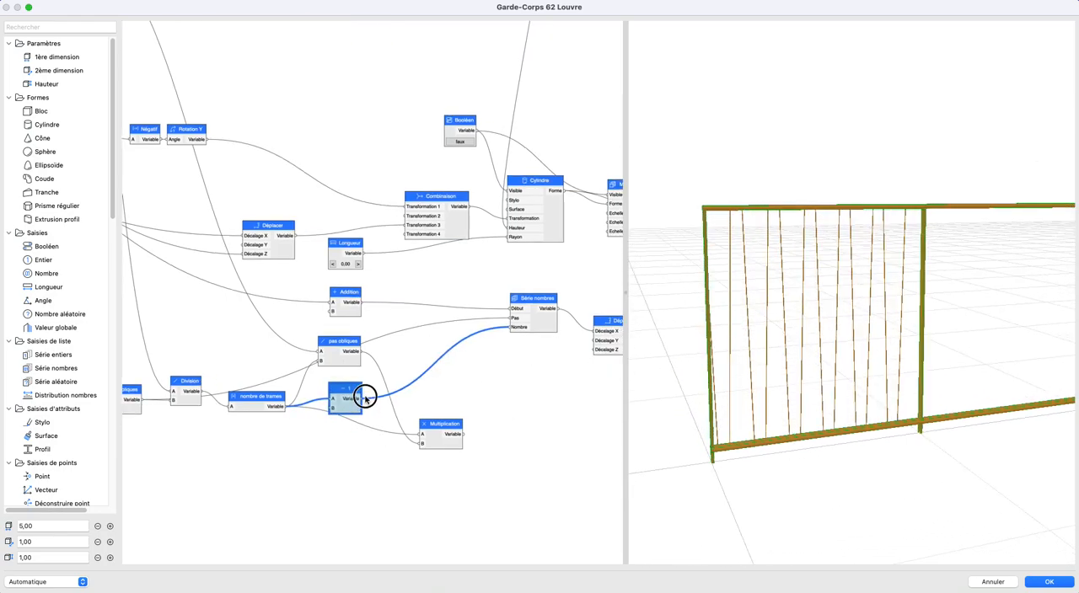
pyautogui.moveTo(389, 456); pyautogui.dragTo(466, 469)
pyautogui.scroll(-1, 469, 418)
pyautogui.hscroll(-1, 469, 418)
pyautogui.click(331, 482)
pyautogui.click(506, 436)
pyautogui.hscroll(5, 424, 412)
pyautogui.scroll(-2, 424, 412)
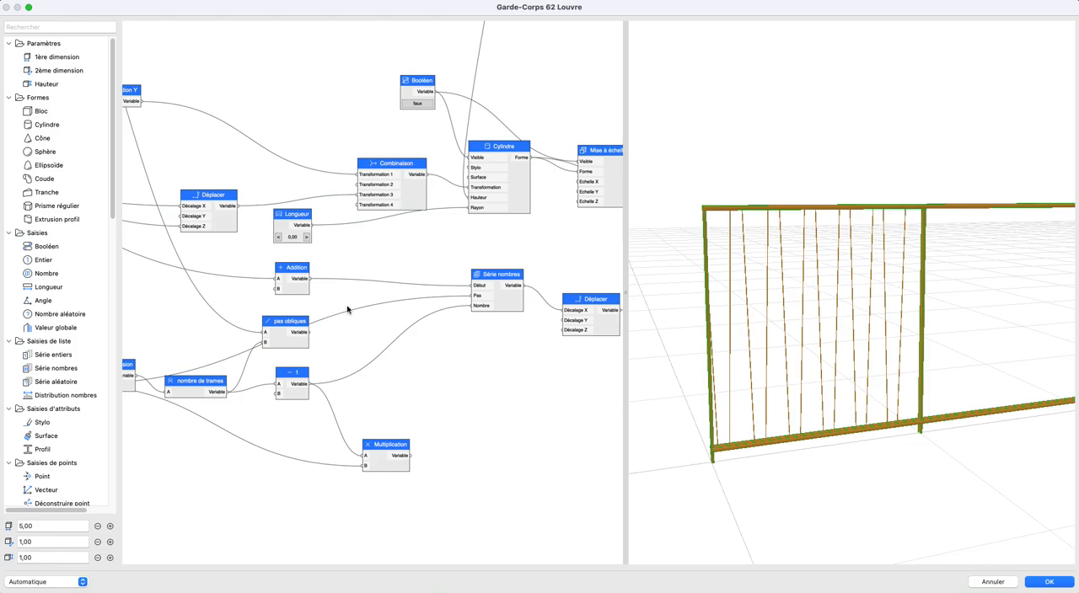
# - Add a Soustraction node fed by the posts' trame réelle output into A and the Multiplication output into B
pyautogui.scroll(5, 493, 291)
pyautogui.hscroll(-6, 493, 290)
pyautogui.click(240, 126)
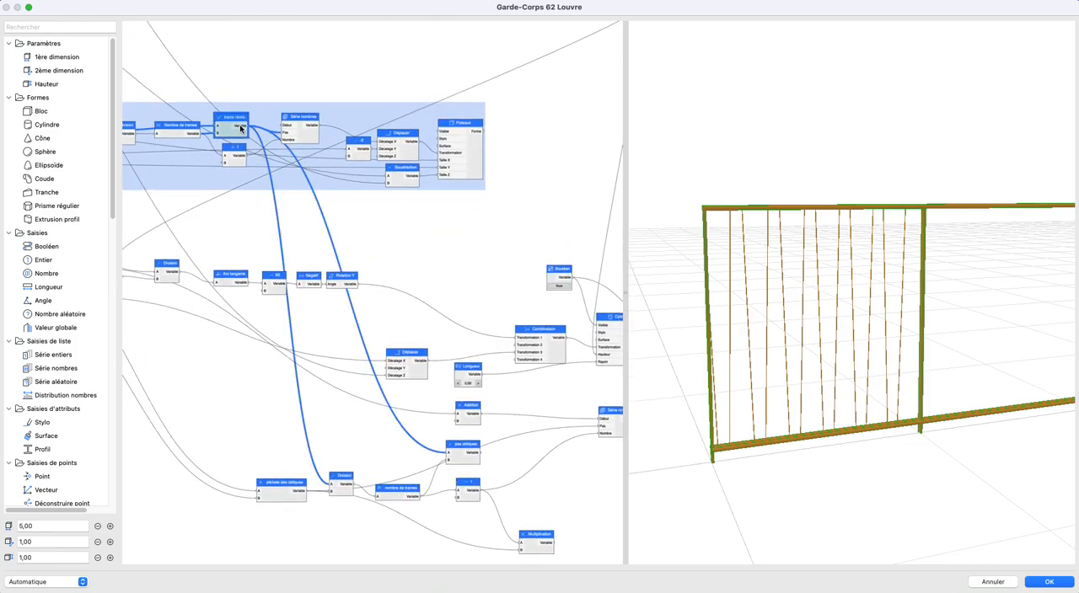
pyautogui.moveTo(309, 242); pyautogui.dragTo(253, 193)
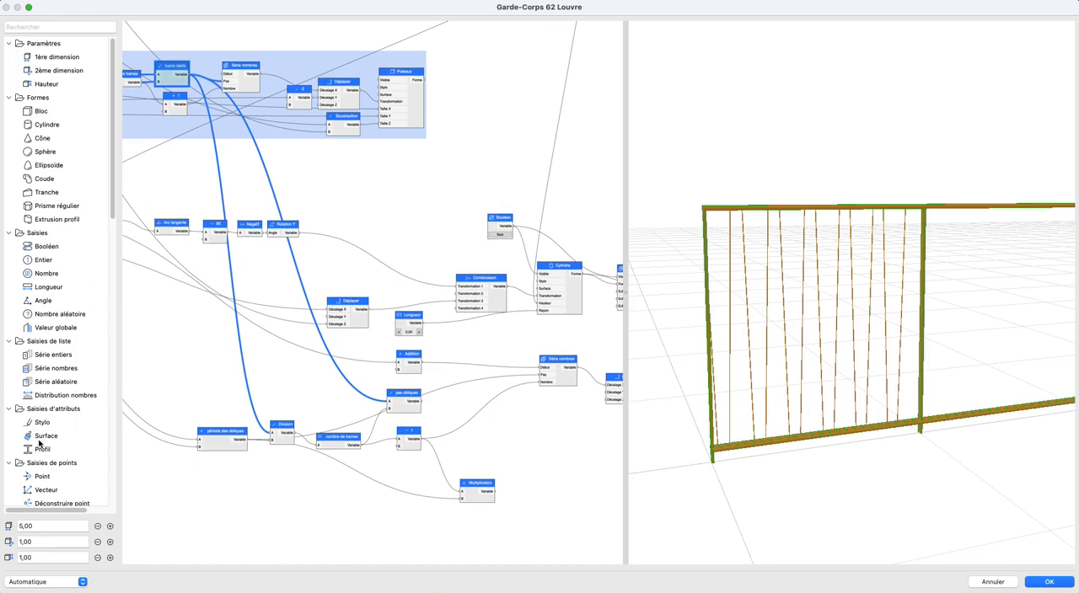
pyautogui.scroll(-10, 41, 444)
pyautogui.moveTo(53, 399); pyautogui.dragTo(529, 451)
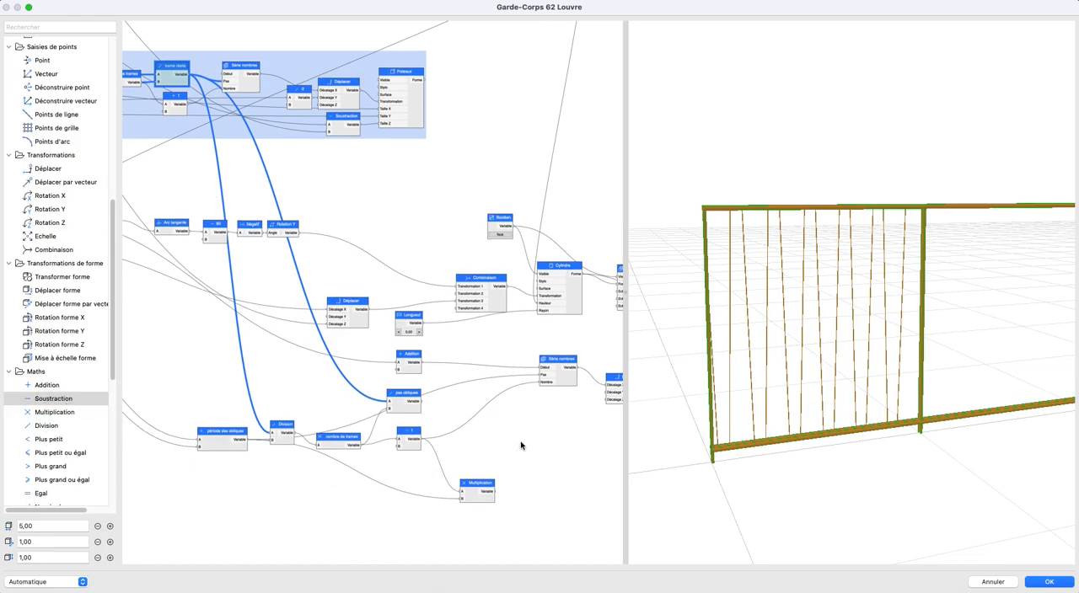
pyautogui.moveTo(188, 75); pyautogui.dragTo(411, 433)
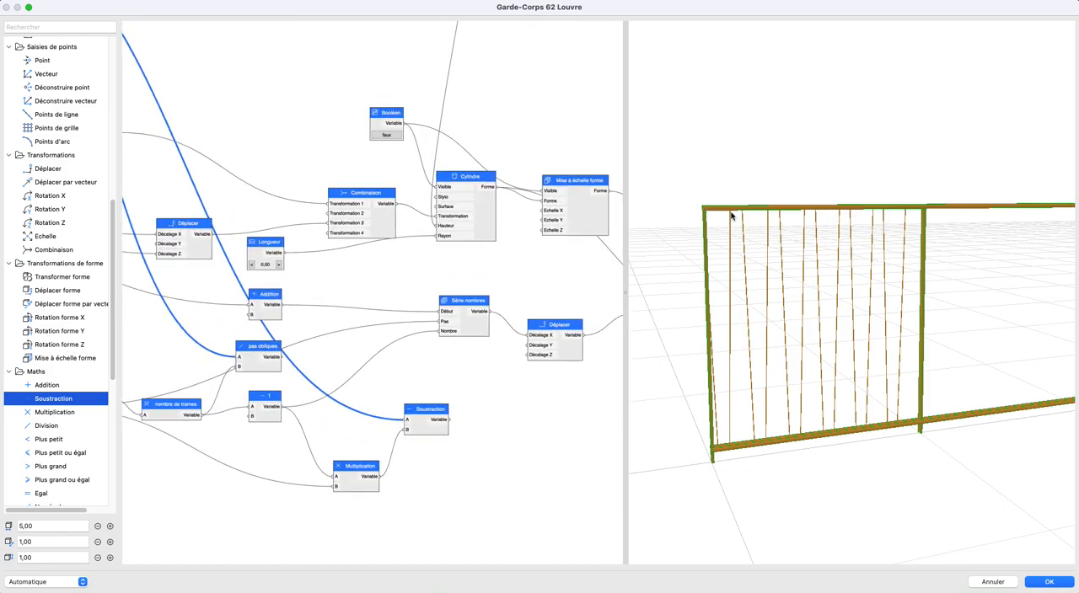
# - Add a Division node named 2 with B set to 2 and feed its A input from the new Soustraction node
pyautogui.moveTo(390, 446); pyautogui.dragTo(377, 428)
pyautogui.moveTo(47, 426); pyautogui.dragTo(449, 403)
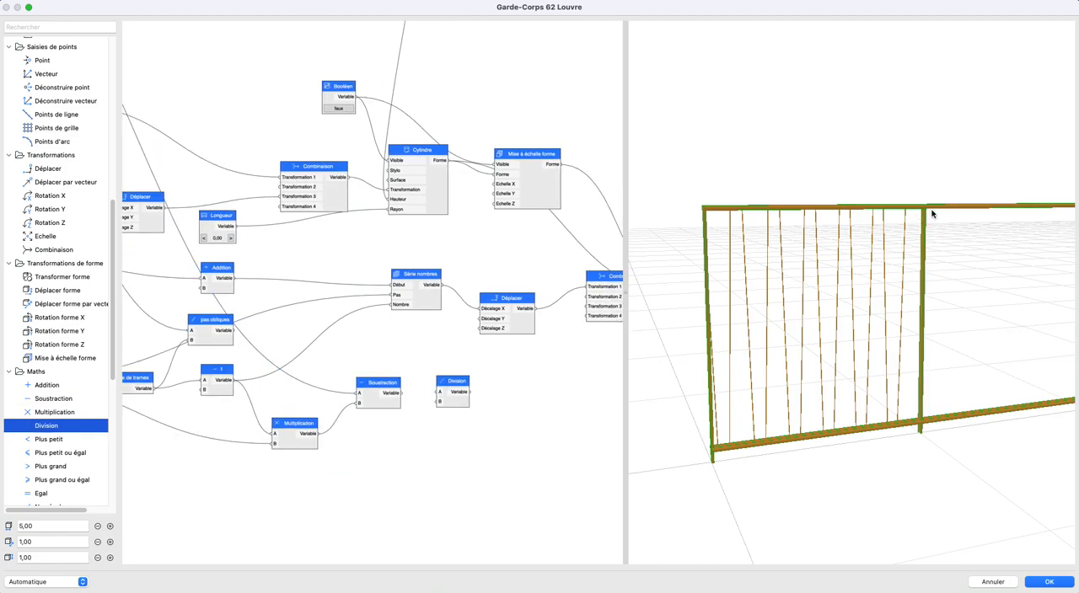
pyautogui.doubleClick(447, 404)
pyautogui.write('2')
pyautogui.doubleClick(408, 251)
pyautogui.write('2')
pyautogui.click(483, 276)
pyautogui.moveTo(404, 395); pyautogui.dragTo(439, 392)
pyautogui.scroll(-3, 549, 365)
pyautogui.hscroll(-3, 548, 366)
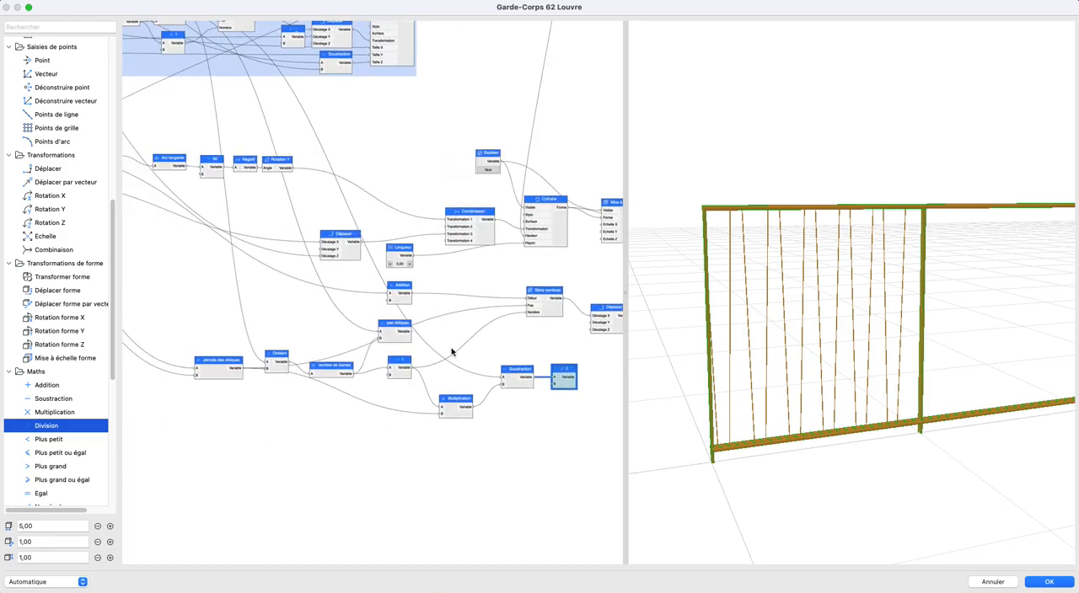
# - Move Multiplication, Soustraction and / 2 ahead of the obliques' Addition node and feed / 2 into Addition's B input
pyautogui.hscroll(2, 481, 361)
pyautogui.moveTo(392, 338); pyautogui.dragTo(556, 460)
pyautogui.moveTo(527, 384); pyautogui.dragTo(268, 294)
pyautogui.click(297, 304)
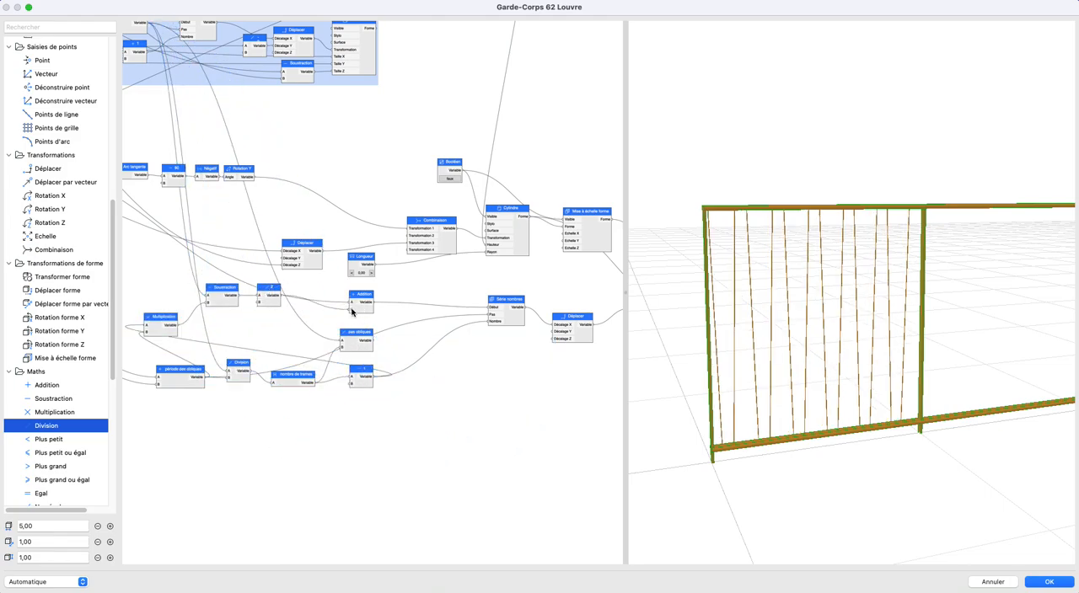
# - Lower the node chain from période des obliques to minus 1, leaving room beneath the start-offset nodes
pyautogui.scroll(-1, 434, 333)
pyautogui.moveTo(796, 333); pyautogui.dragTo(818, 345)
pyautogui.moveTo(223, 325); pyautogui.dragTo(540, 417)
pyautogui.moveTo(485, 354); pyautogui.dragTo(417, 428)
pyautogui.click(377, 365)
pyautogui.scroll(6, 377, 365)
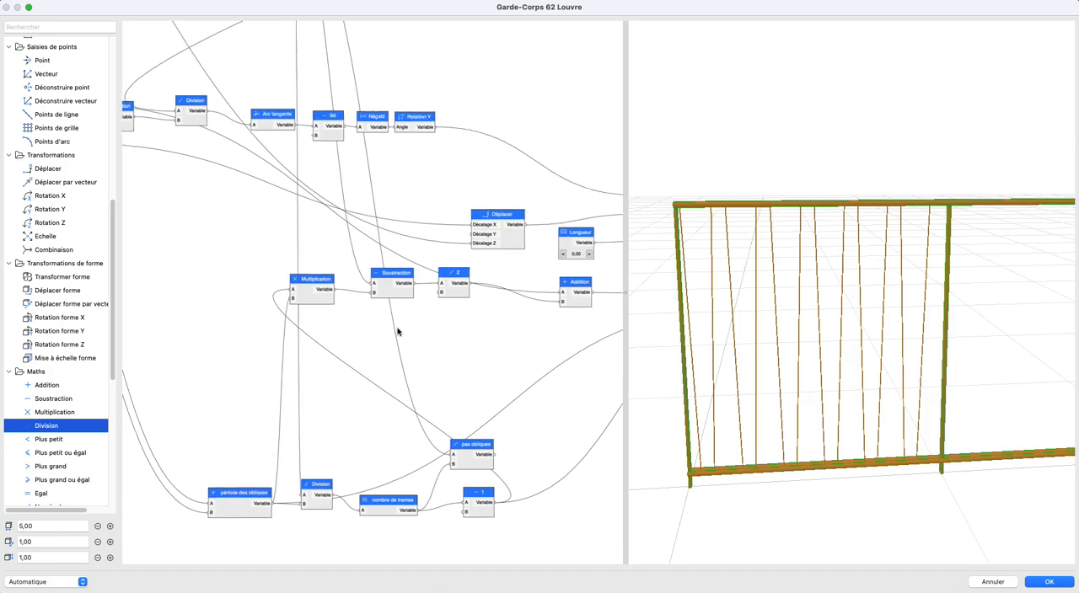
pyautogui.hscroll(-2, 444, 356)
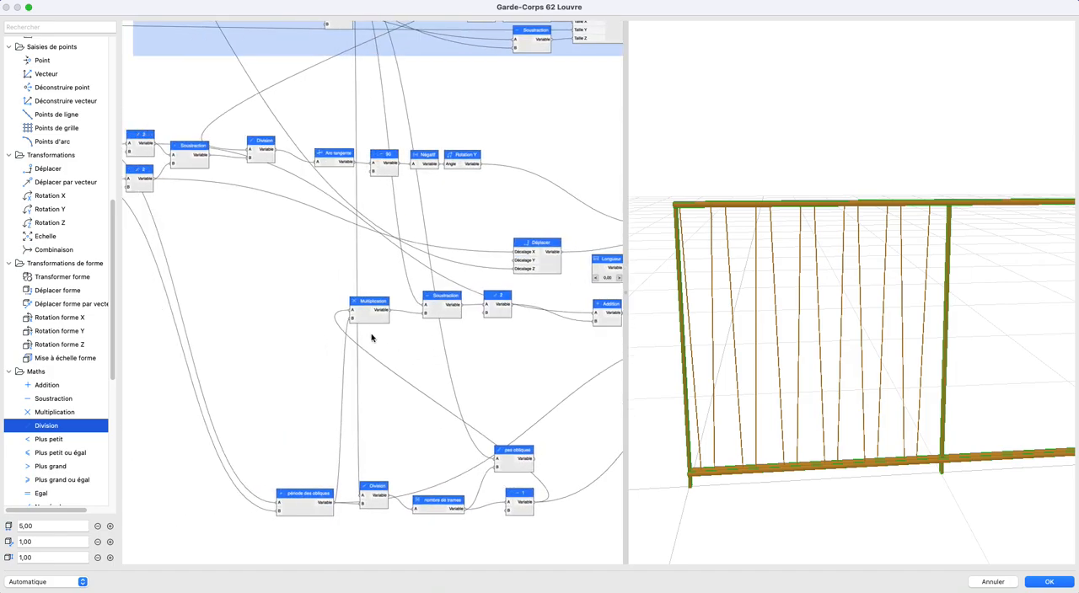
# - Shift Multiplication and Soustraction away from the / 2 node to free space for another node between them
pyautogui.moveTo(368, 318); pyautogui.dragTo(373, 344)
pyautogui.moveTo(459, 358)
pyautogui.mouseDown()
pyautogui.moveTo(452, 352)
pyautogui.moveTo(447, 368)
pyautogui.mouseUp()
pyautogui.moveTo(424, 313); pyautogui.dragTo(348, 315)
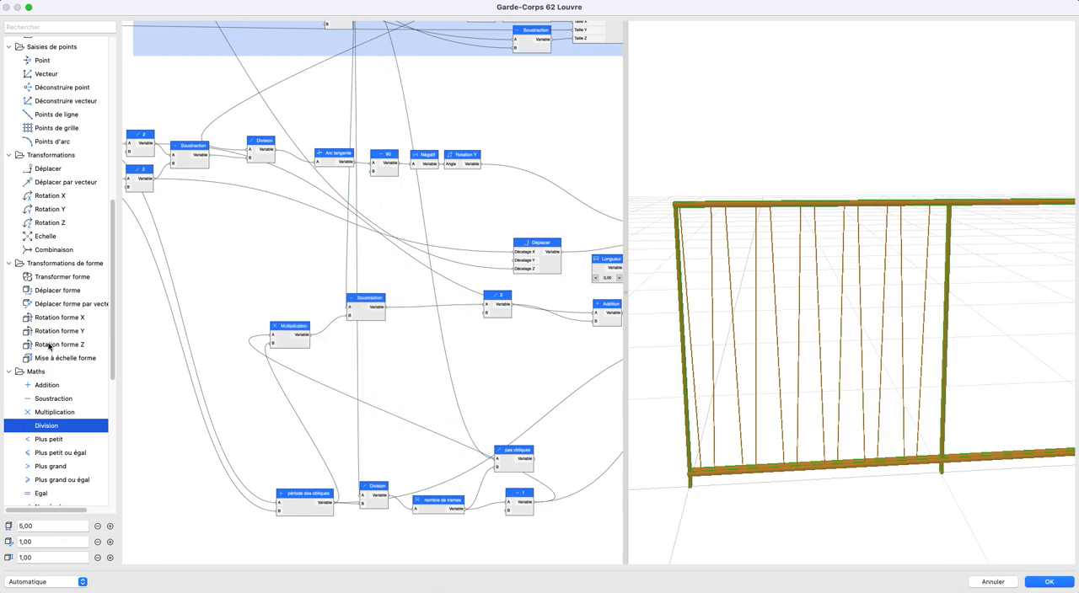
# - Try inserting a second Soustraction node between the first Soustraction and the / 2 node
pyautogui.moveTo(48, 398); pyautogui.dragTo(437, 320)
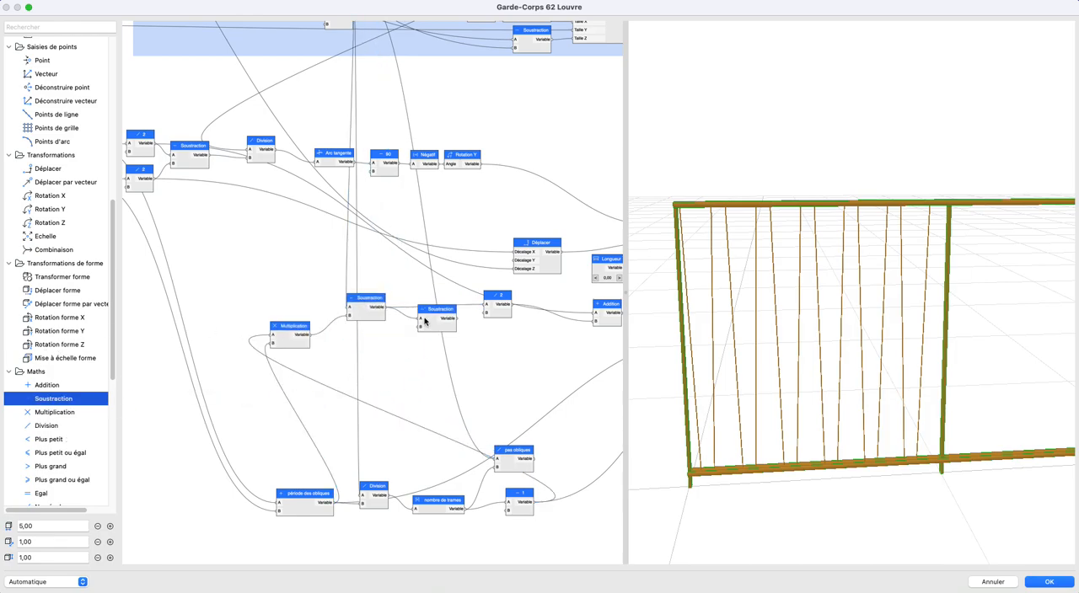
pyautogui.hscroll(-5, 224, 277)
pyautogui.scroll(3, 224, 278)
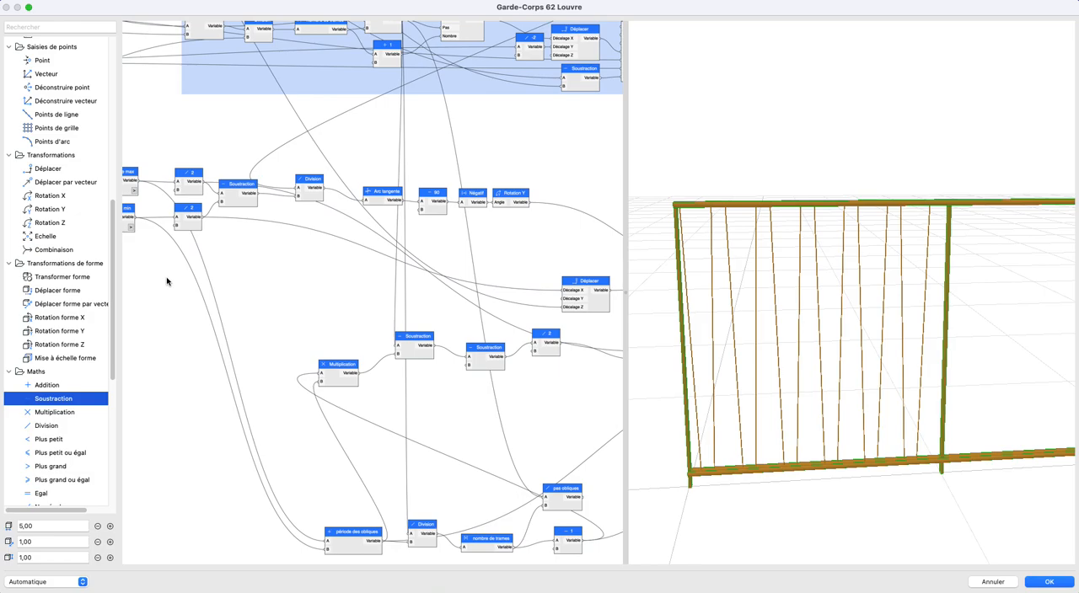
pyautogui.moveTo(211, 230); pyautogui.dragTo(541, 378)
pyautogui.moveTo(555, 383); pyautogui.dragTo(531, 365, button='middle')
pyautogui.press('super+z')
pyautogui.click(531, 361)
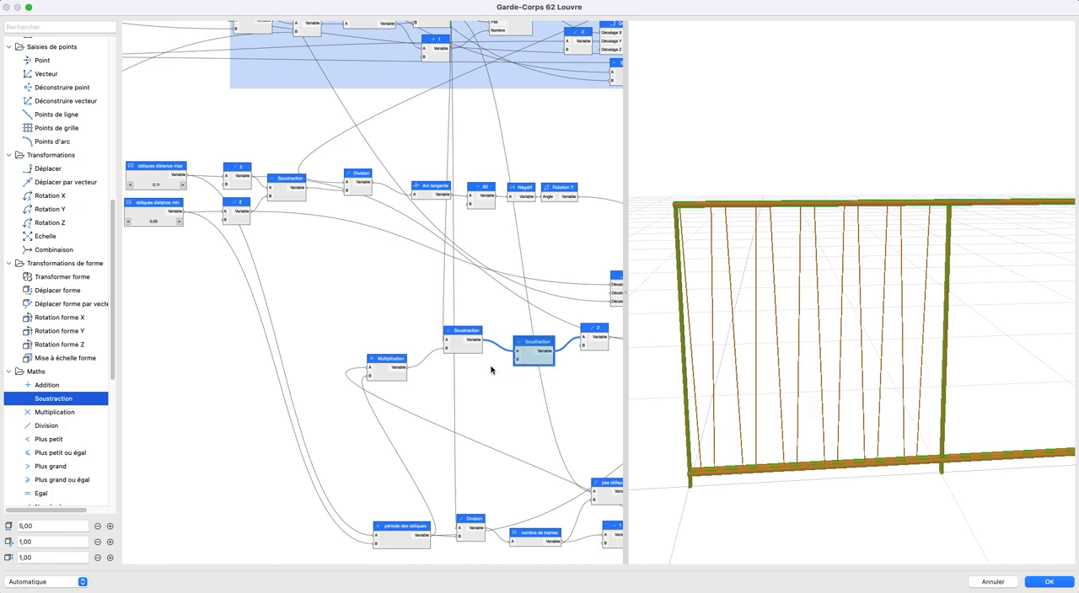
pyautogui.press('BackSpace')
# - Insert an Addition node between Soustraction and / 2, with obliques distance min feeding its B input
pyautogui.moveTo(46, 385); pyautogui.dragTo(538, 337)
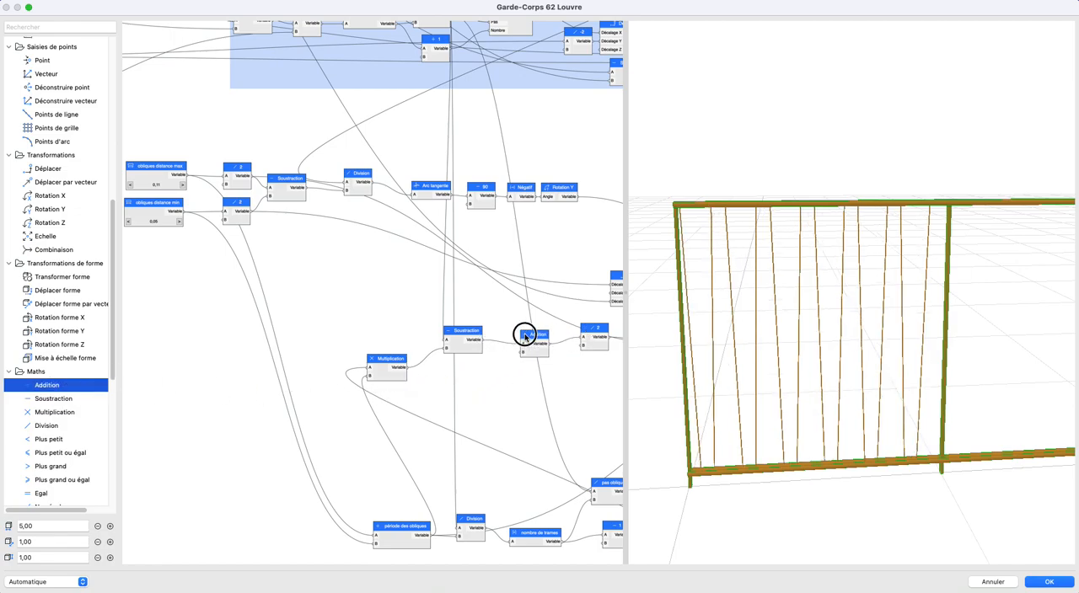
pyautogui.moveTo(185, 213); pyautogui.dragTo(514, 347)
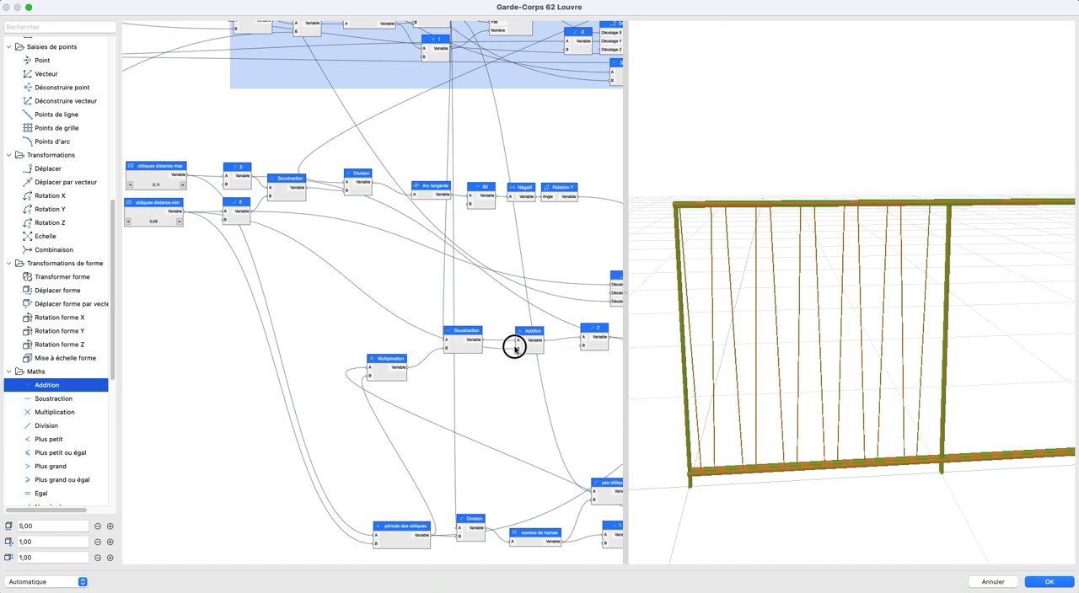
pyautogui.moveTo(896, 354)
pyautogui.mouseDown()
pyautogui.moveTo(874, 334)
pyautogui.moveTo(888, 340)
pyautogui.mouseUp()
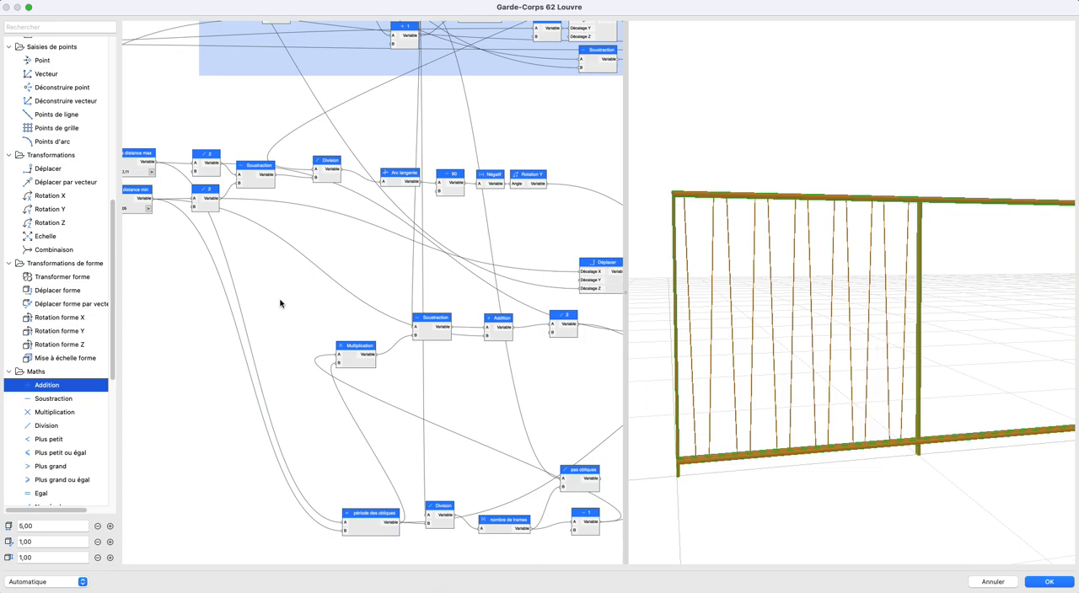
# - Increase the first dimension through 5,50 and 6,00 to 6,50, inspecting how the oblique bars are centred in the first bay
pyautogui.scroll(-5, 304, 319)
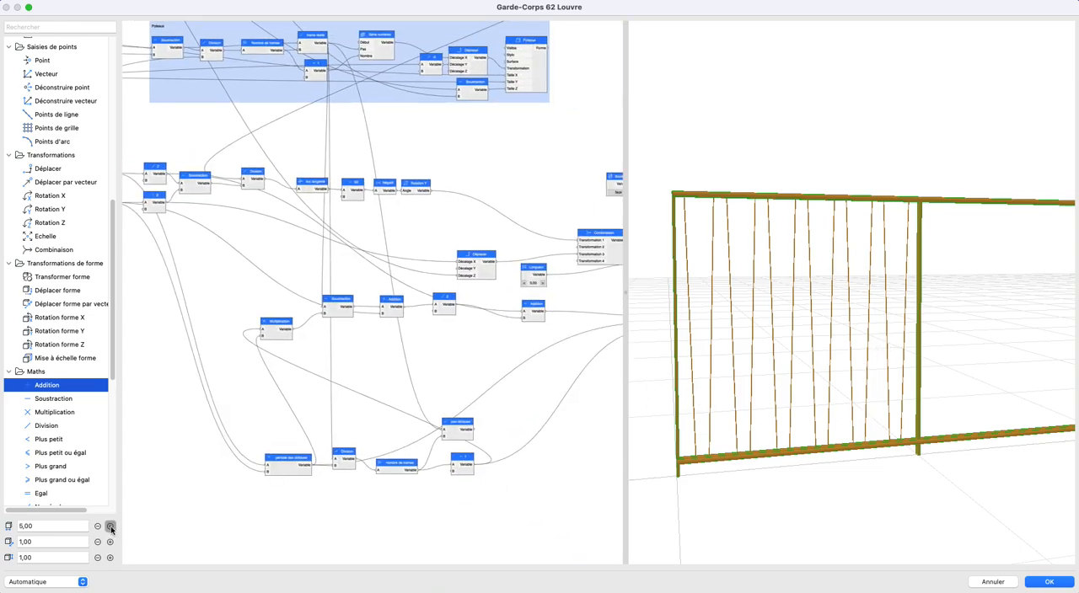
pyautogui.click(110, 527)
pyautogui.moveTo(803, 333); pyautogui.dragTo(793, 336)
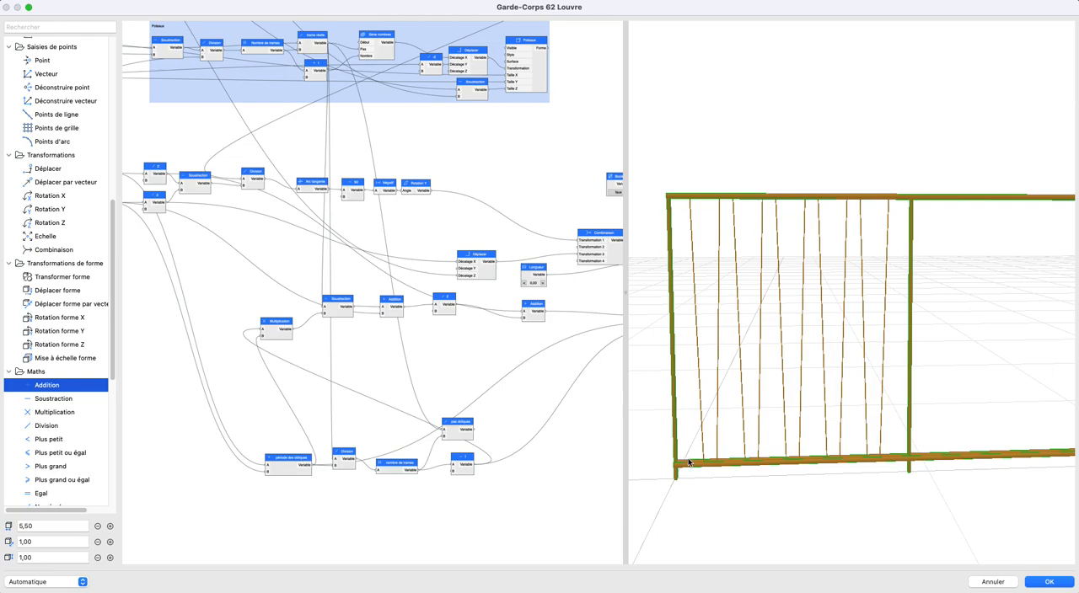
pyautogui.click(110, 525)
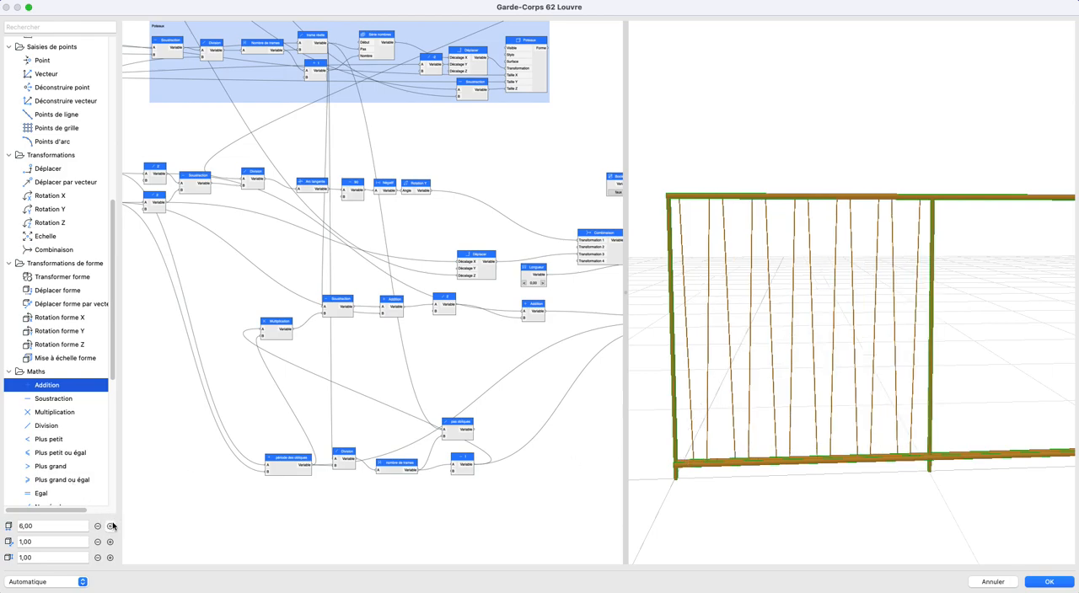
pyautogui.click(111, 526)
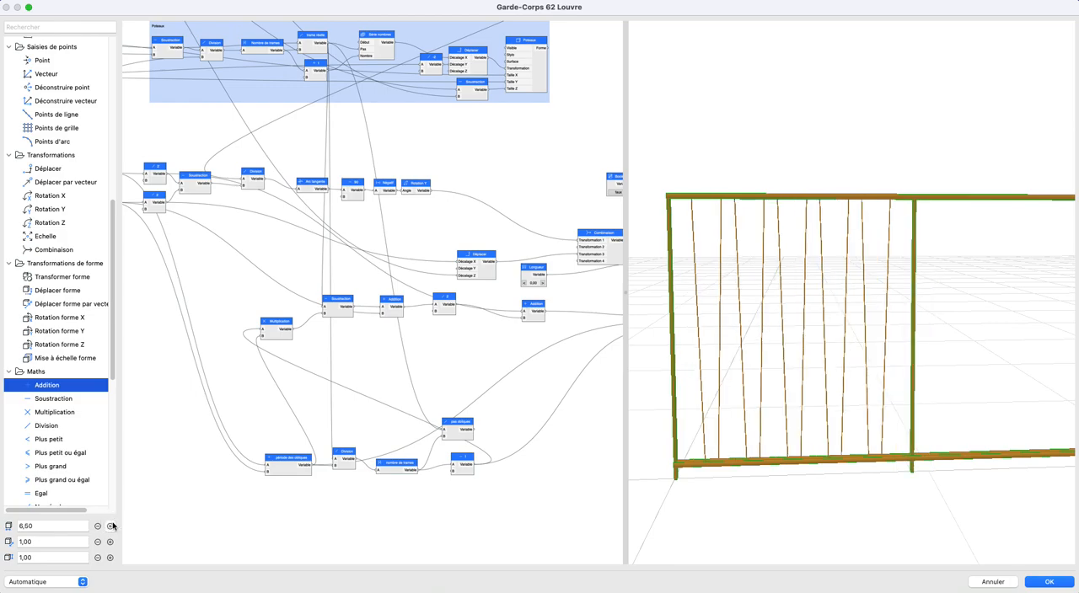
pyautogui.scroll(-4, 761, 406)
pyautogui.moveTo(761, 405); pyautogui.dragTo(765, 367, button='middle')
pyautogui.scroll(-6, 742, 345)
pyautogui.scroll(6, 766, 368)
pyautogui.scroll(-2, 730, 301)
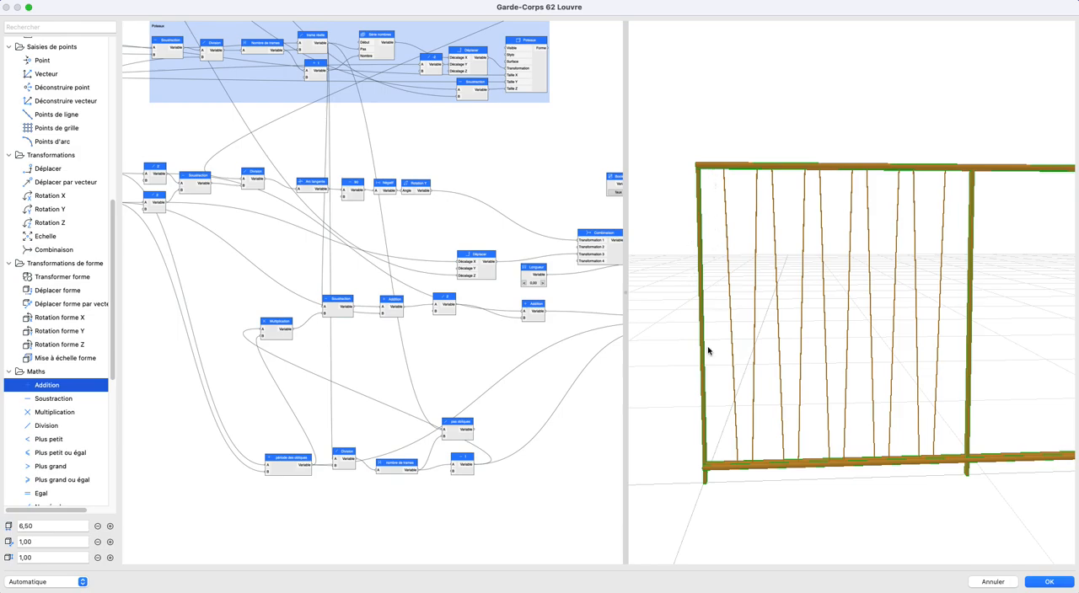
pyautogui.moveTo(758, 375); pyautogui.dragTo(808, 359)
# - Move the start-offset chain, from Multiplication to the obliques' Addition node, closer to the Série nombres node
pyautogui.moveTo(315, 290); pyautogui.dragTo(255, 270, button='middle')
pyautogui.scroll(-1, 255, 272)
pyautogui.moveTo(229, 332); pyautogui.dragTo(245, 319, button='middle')
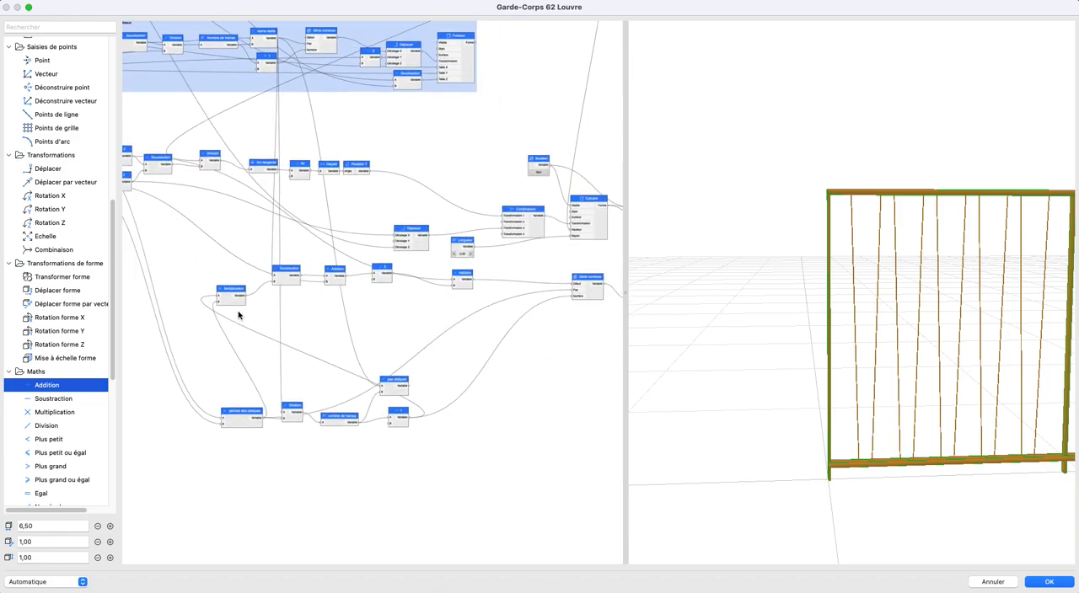
pyautogui.moveTo(200, 258); pyautogui.dragTo(530, 342)
pyautogui.moveTo(467, 284); pyautogui.dragTo(546, 292)
pyautogui.click(365, 330)
# - Move the période des obliques, Division, nombre de trames, pas obliques and minus 1 nodes up beside Multiplication
pyautogui.moveTo(200, 354); pyautogui.dragTo(455, 472)
pyautogui.moveTo(397, 415); pyautogui.dragTo(252, 353)
pyautogui.moveTo(260, 379); pyautogui.dragTo(412, 405, button='middle')
pyautogui.click(488, 408)
pyautogui.scroll(-3, 489, 407)
pyautogui.scroll(3, 306, 375)
pyautogui.moveTo(174, 357); pyautogui.dragTo(413, 381)
pyautogui.click(404, 406)
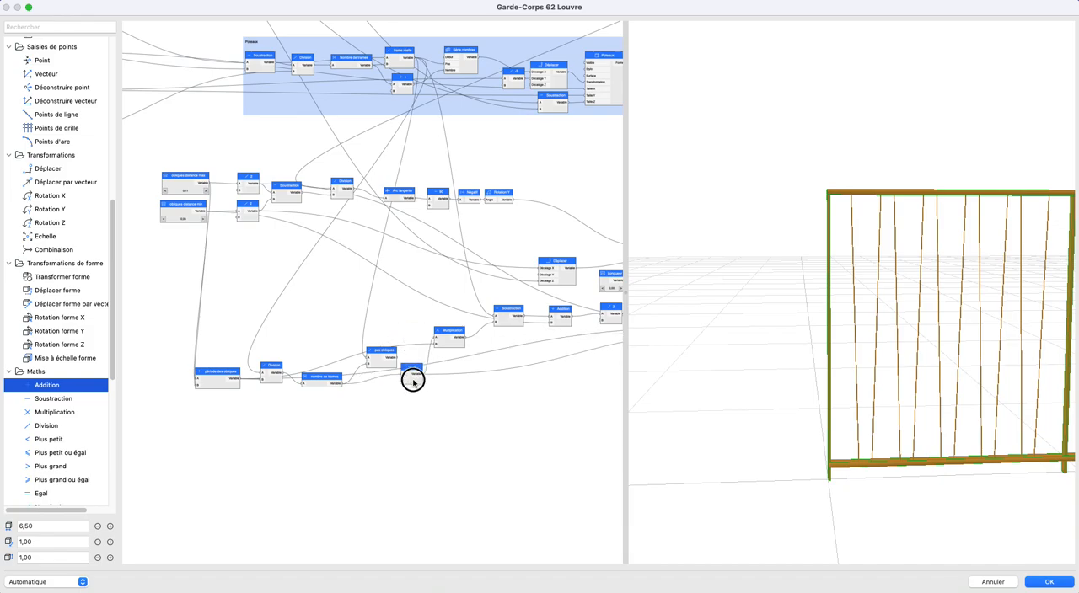
# - Delete the unused pas obliques node
pyautogui.scroll(4, 411, 363)
pyautogui.click(381, 359)
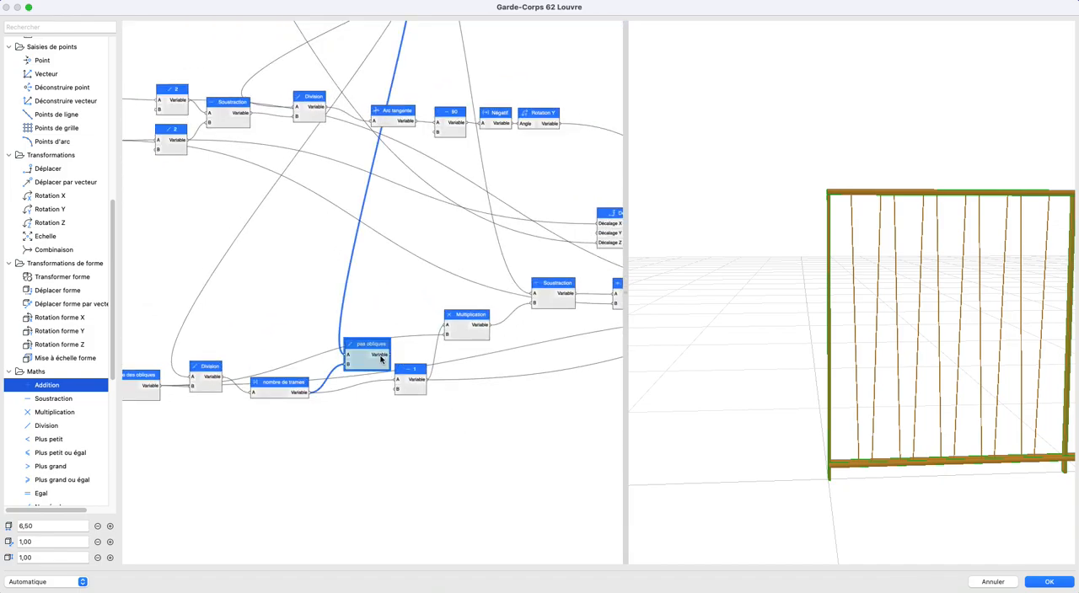
pyautogui.press('BackSpace')
# - Align the période des obliques, Division, nombre de trames and minus 1 nodes in one row leading into Multiplication
pyautogui.scroll(-2, 390, 352)
pyautogui.click(422, 373)
pyautogui.moveTo(422, 372); pyautogui.dragTo(414, 318)
pyautogui.moveTo(320, 367); pyautogui.dragTo(368, 306)
pyautogui.moveTo(239, 336); pyautogui.dragTo(296, 348, button='middle')
pyautogui.moveTo(294, 366); pyautogui.dragTo(350, 320)
pyautogui.moveTo(246, 373); pyautogui.dragTo(314, 329)
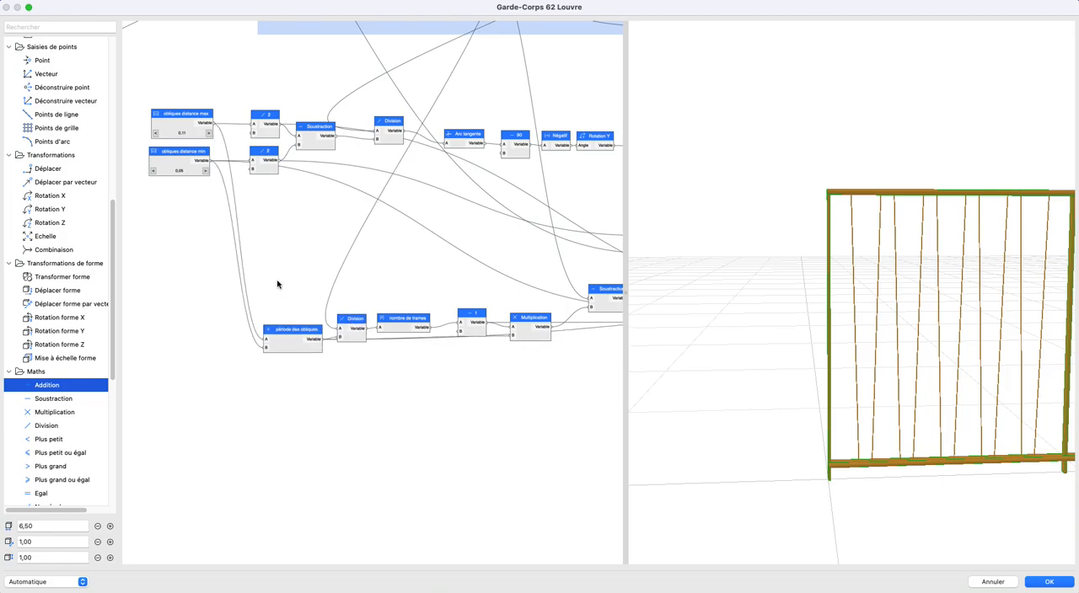
# - Move the Combinaison and Union nodes farther from the obliques' Déplacer node
pyautogui.scroll(-2, 220, 320)
pyautogui.hscroll(15, 220, 320)
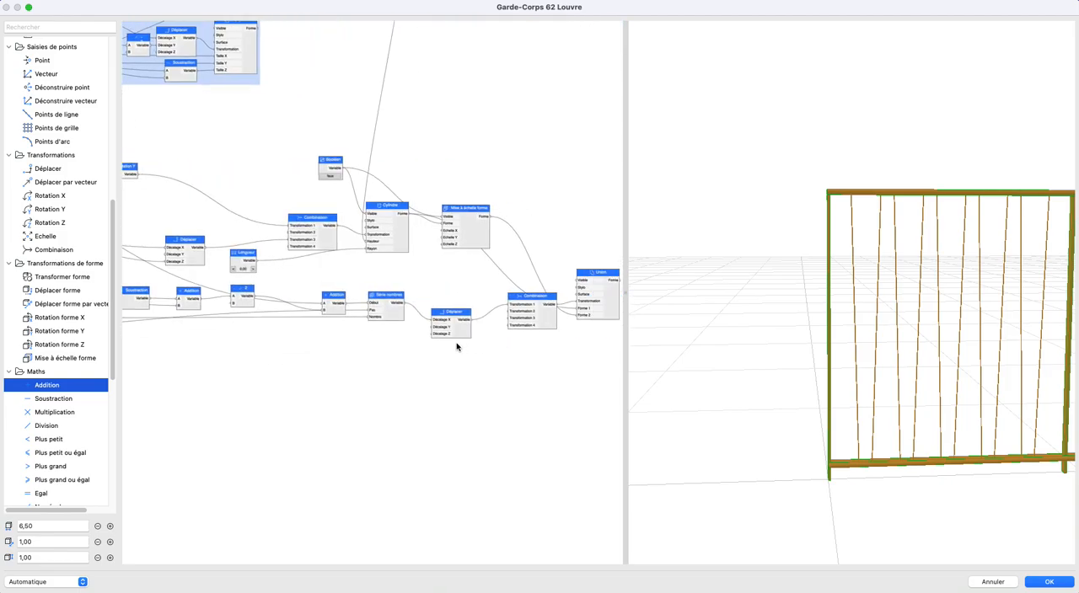
pyautogui.scroll(-3, 851, 372)
pyautogui.moveTo(848, 372); pyautogui.dragTo(645, 359, button='middle')
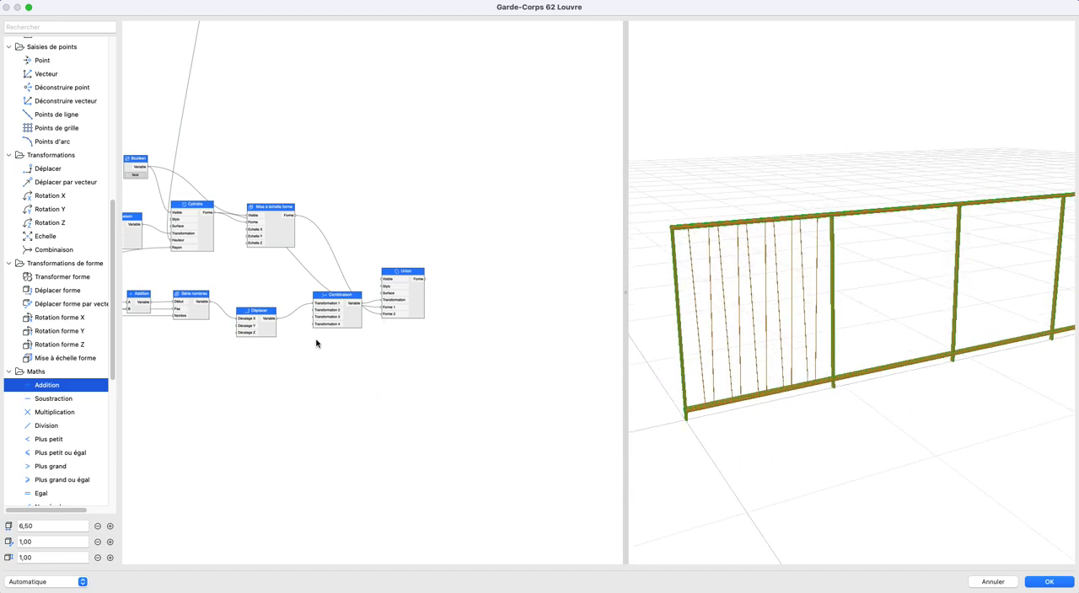
pyautogui.scroll(3, 316, 344)
pyautogui.moveTo(486, 362); pyautogui.dragTo(580, 380, button='middle')
pyautogui.moveTo(336, 319)
pyautogui.mouseDown()
pyautogui.moveTo(337, 296)
pyautogui.moveTo(329, 321)
pyautogui.mouseUp()
pyautogui.click(340, 361)
pyautogui.click(333, 369)
pyautogui.scroll(-1, 333, 368)
pyautogui.moveTo(332, 368); pyautogui.dragTo(385, 371, button='middle')
# - Try duplicating the obliques' Déplacer node and feeding the copy into Combinaison's Transformation 2
pyautogui.click(371, 332)
pyautogui.press('super+c')
pyautogui.press('super+v')
pyautogui.moveTo(388, 343); pyautogui.dragTo(382, 373)
pyautogui.scroll(-1, 268, 352)
pyautogui.moveTo(268, 352); pyautogui.dragTo(450, 378, button='middle')
# - Try driving the duplicated Déplacer's Décalage X with a new Série nombres node
pyautogui.scroll(2, 432, 371)
pyautogui.scroll(7, 101, 279)
pyautogui.scroll(5, 78, 269)
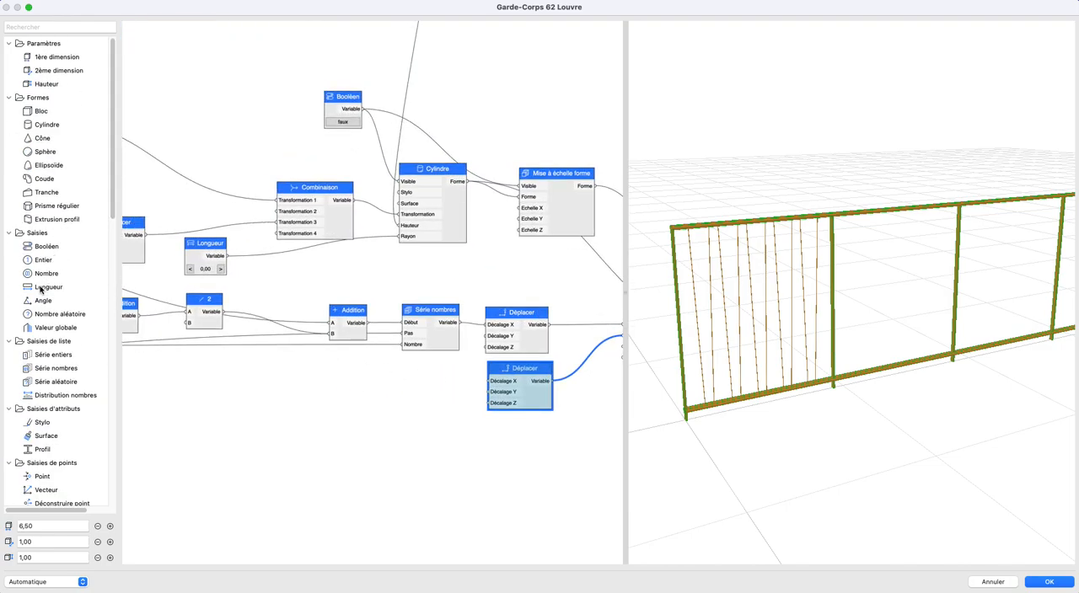
pyautogui.moveTo(48, 369); pyautogui.dragTo(445, 384)
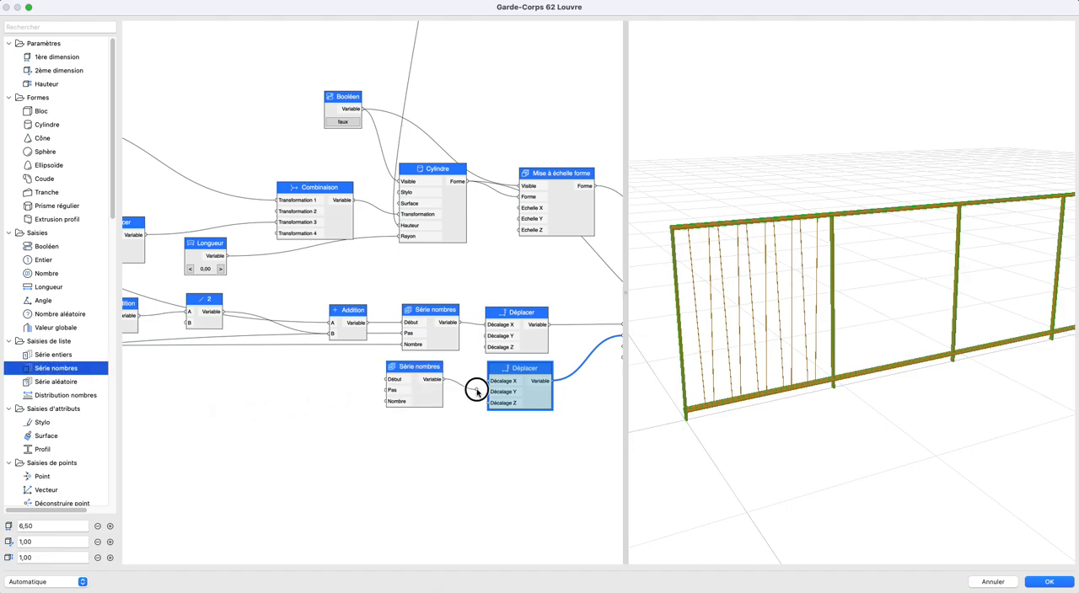
pyautogui.scroll(-2, 394, 374)
pyautogui.moveTo(387, 374); pyautogui.dragTo(521, 390, button='middle')
pyautogui.scroll(-2, 521, 391)
pyautogui.moveTo(284, 280); pyautogui.dragTo(356, 302, button='middle')
pyautogui.moveTo(508, 341); pyautogui.dragTo(411, 316, button='middle')
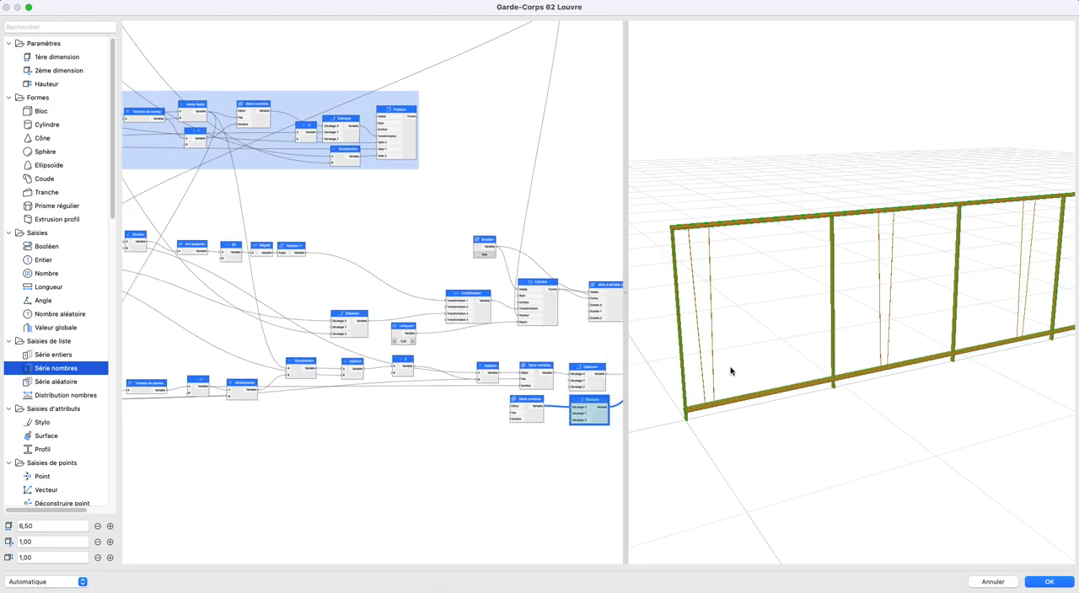
# - Delete the duplicated Déplacer node together with its Série nombres node
pyautogui.scroll(2, 563, 402)
pyautogui.moveTo(563, 402); pyautogui.dragTo(283, 381, button='middle')
pyautogui.moveTo(209, 365); pyautogui.dragTo(387, 433)
pyautogui.press('Delete')
# - Feed Déplacer directly into Union's Transformation input, delete the Combinaison node and move Union closer
pyautogui.click(436, 371)
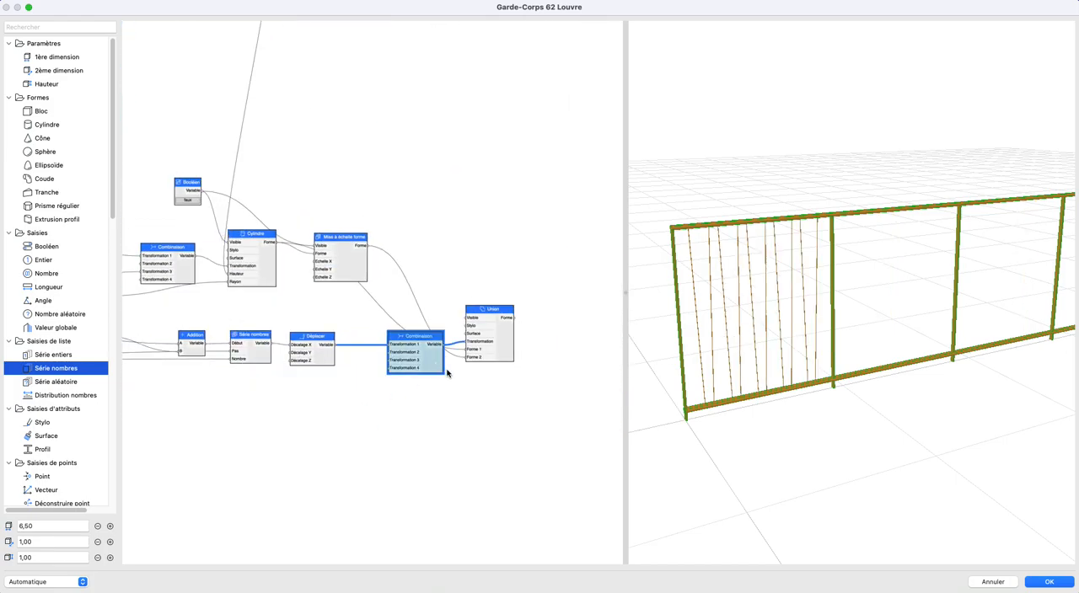
pyautogui.scroll(2, 469, 356)
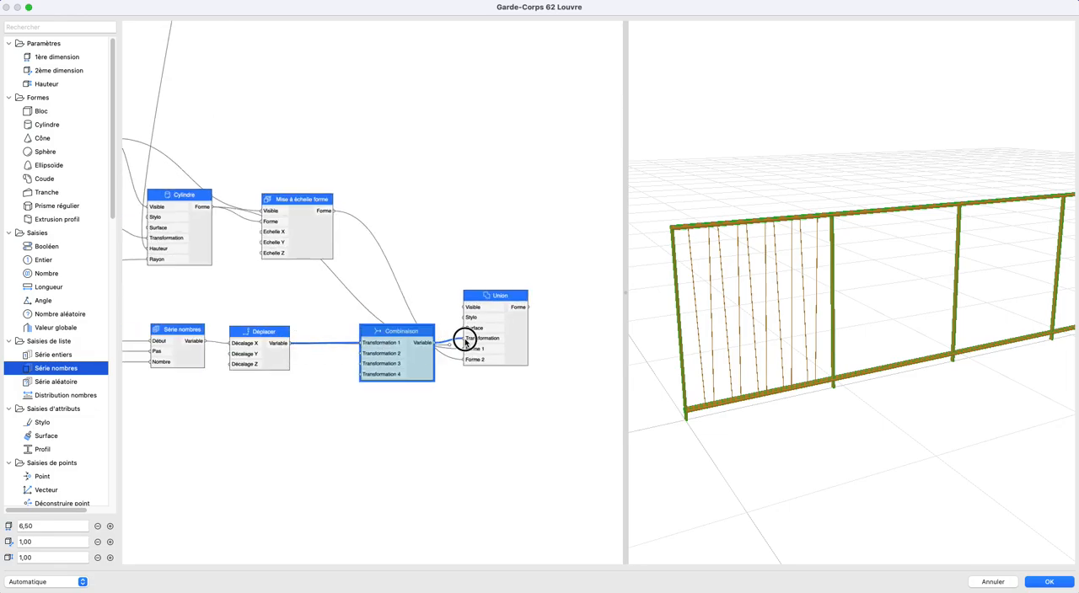
pyautogui.moveTo(415, 371); pyautogui.dragTo(470, 465)
pyautogui.press('Delete')
pyautogui.moveTo(514, 350); pyautogui.dragTo(438, 319)
# - Add a Déplacer forme node with Union's Forme output feeding its Forme input and place it below Union
pyautogui.scroll(-10, 68, 361)
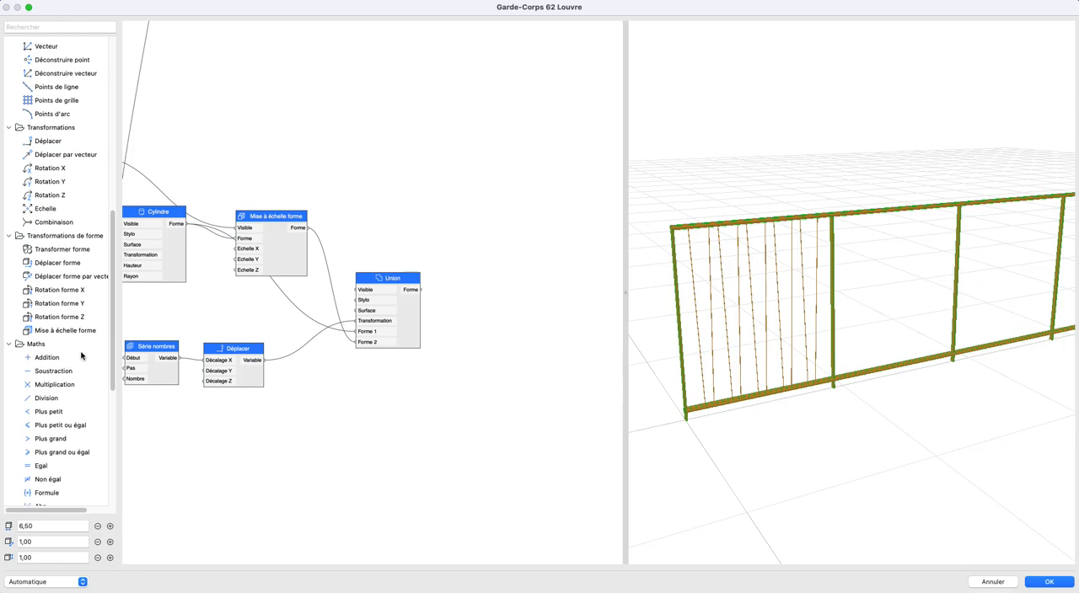
pyautogui.moveTo(46, 267); pyautogui.dragTo(434, 293)
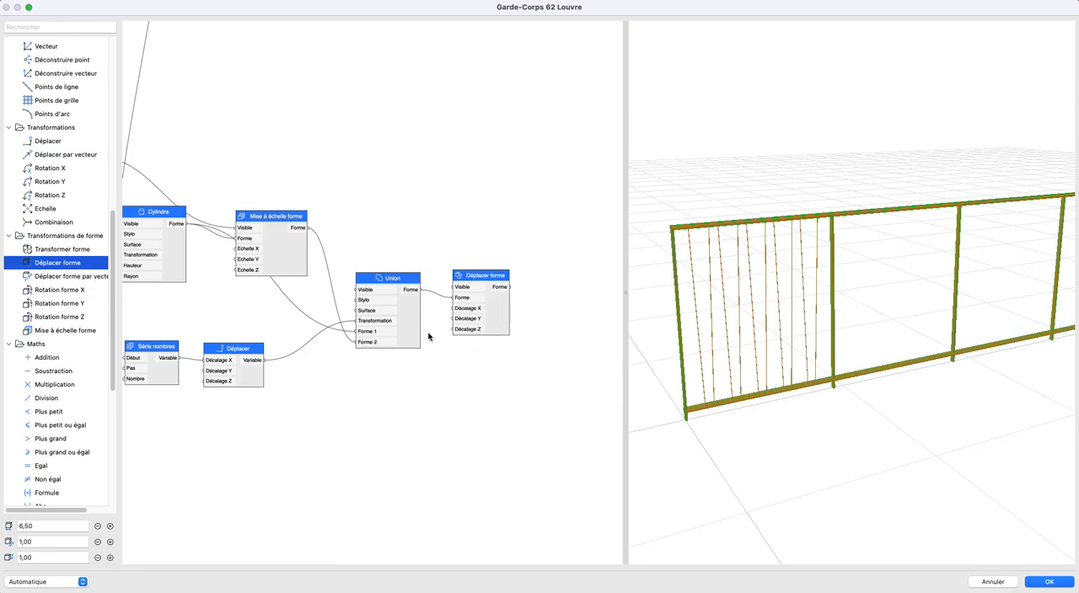
pyautogui.scroll(-1, 435, 339)
pyautogui.moveTo(463, 284); pyautogui.dragTo(500, 381)
pyautogui.scroll(-2, 499, 375)
pyautogui.moveTo(531, 355); pyautogui.dragTo(587, 351, button='middle')
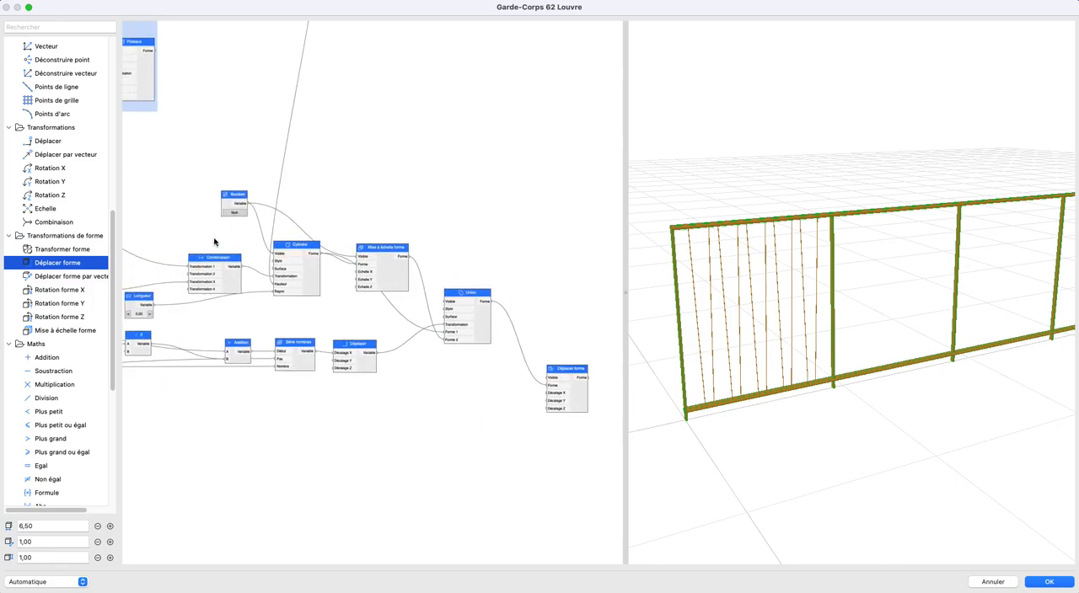
# - Feed the Booléen node's Variable output into Union's Visible input
pyautogui.moveTo(246, 208); pyautogui.dragTo(447, 302)
pyautogui.scroll(-2, 494, 382)
pyautogui.scroll(8, 57, 311)
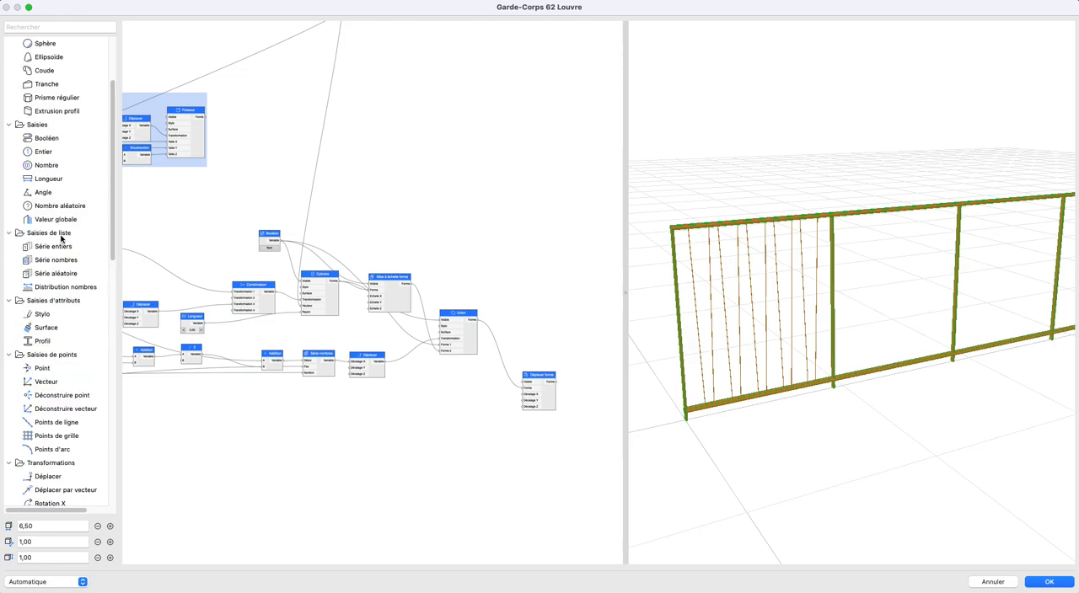
# - Add a Série nombres node below Union and connect its output to Déplacer forme's Décalage X
pyautogui.click(48, 248)
pyautogui.doubleClick(39, 261)
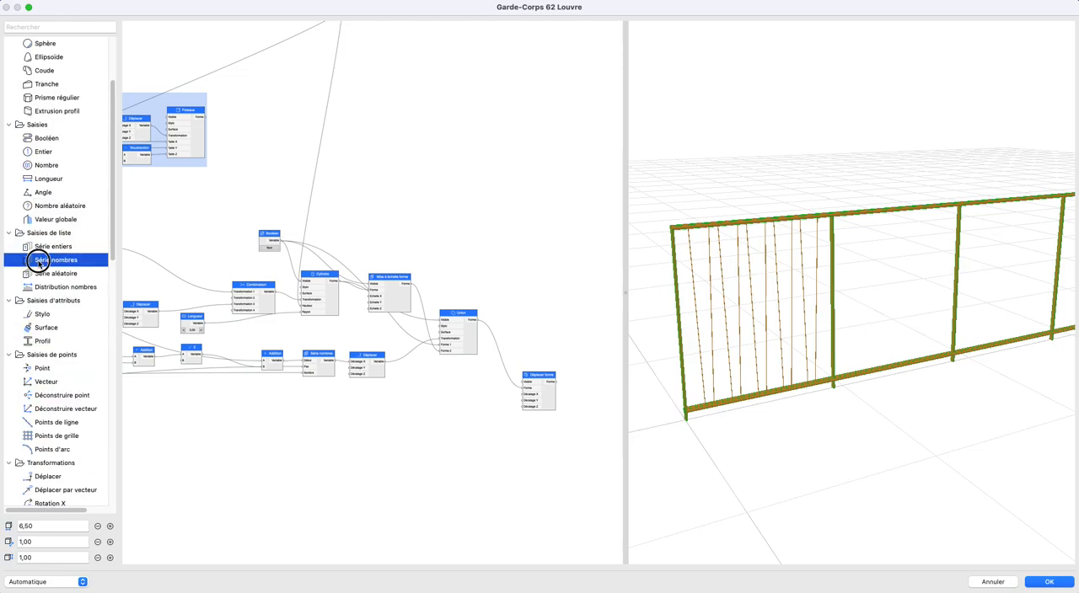
pyautogui.moveTo(377, 302); pyautogui.dragTo(461, 395)
pyautogui.scroll(2, 309, 368)
pyautogui.moveTo(298, 367); pyautogui.dragTo(333, 369, button='middle')
# - Connect the trame réelle output from the Poteaux group to the new Série nombres node's Pas input
pyautogui.scroll(-1, 328, 371)
pyautogui.hscroll(-5, 326, 374)
pyautogui.scroll(1, 329, 343)
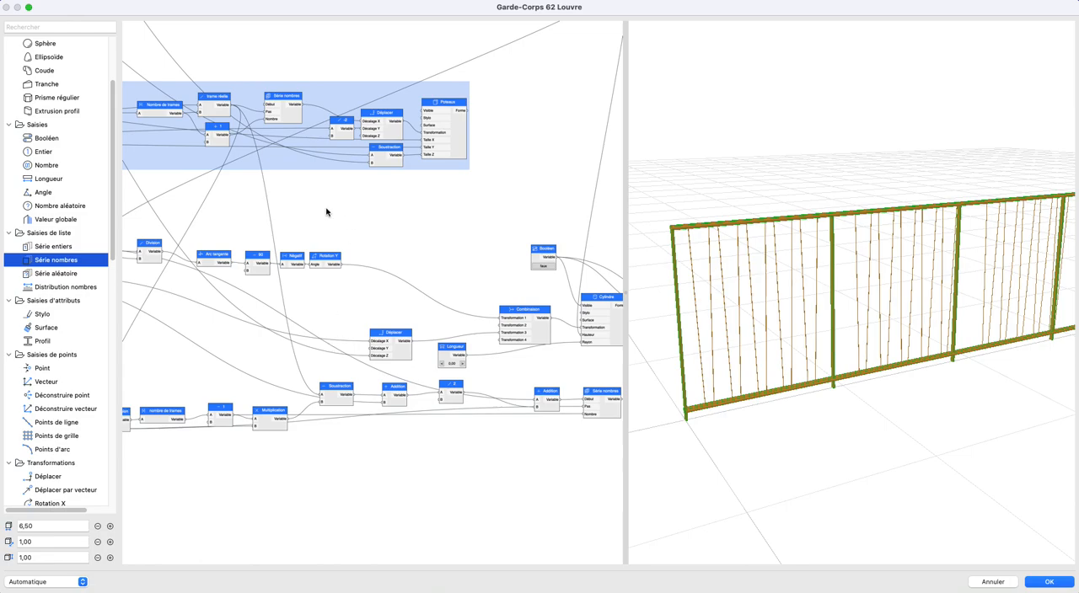
pyautogui.hscroll(4, 278, 228)
pyautogui.moveTo(152, 100); pyautogui.dragTo(435, 439)
pyautogui.hscroll(5, 337, 472)
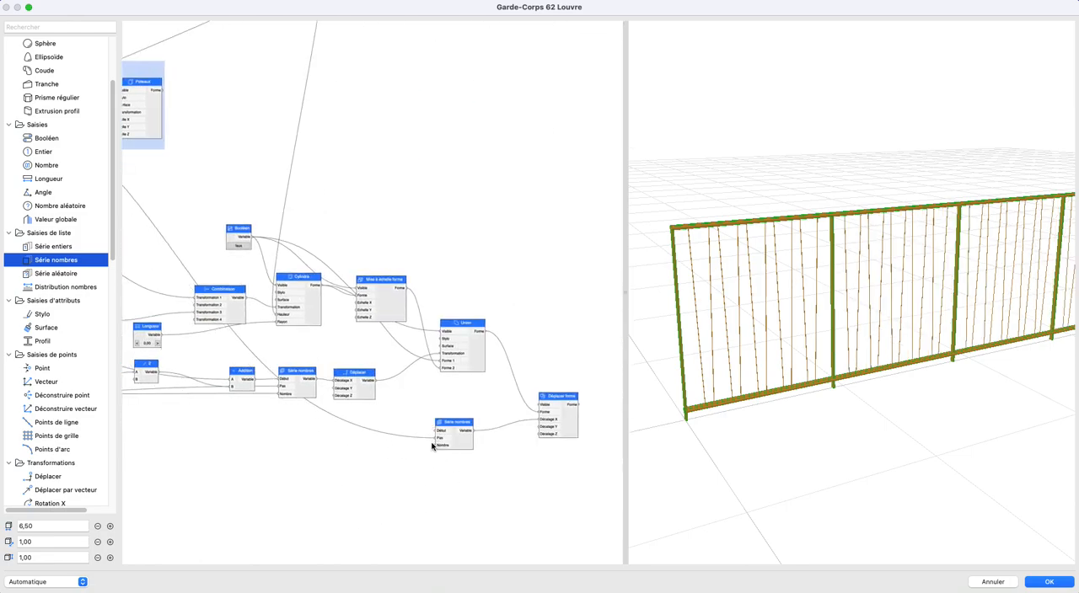
# - Connect the Nombre de trames output to the new Série nombres node's Nombre input
pyautogui.scroll(-2, 431, 433)
pyautogui.moveTo(431, 433); pyautogui.dragTo(542, 426, button='middle')
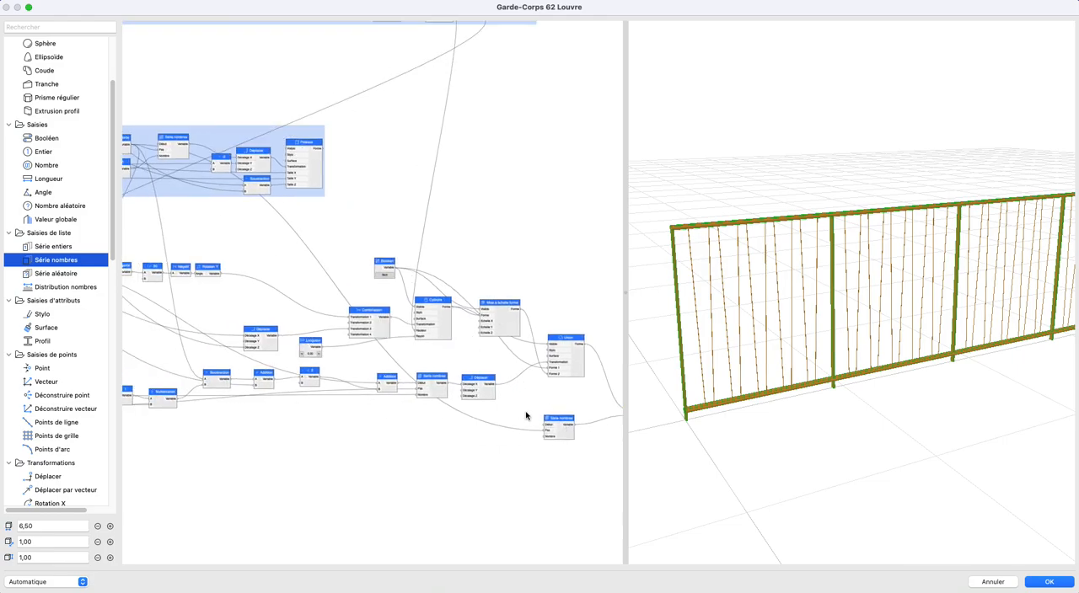
pyautogui.scroll(-2, 525, 419)
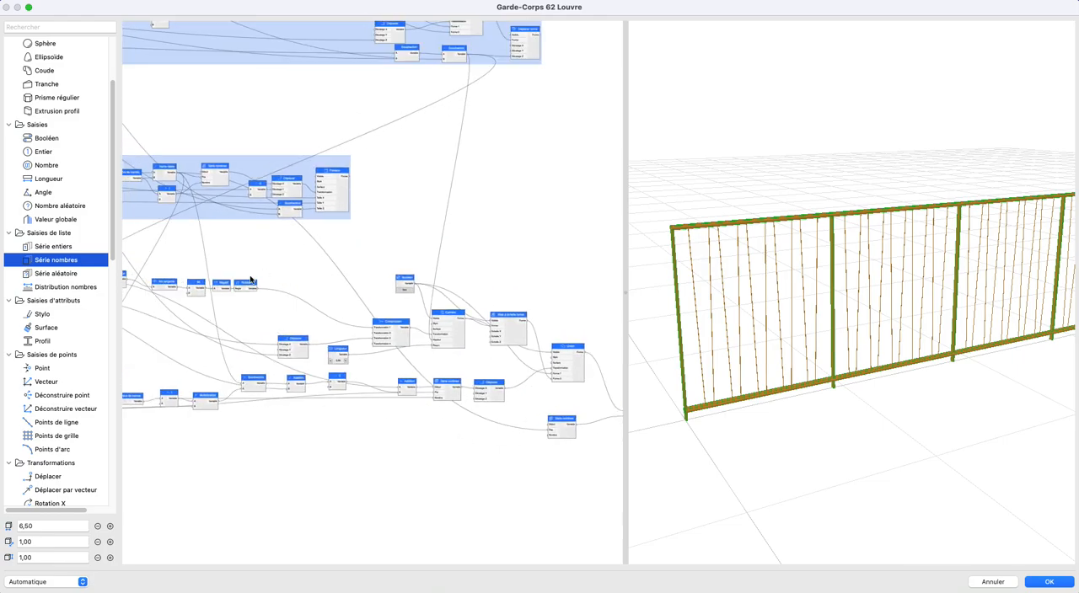
pyautogui.scroll(4, 263, 273)
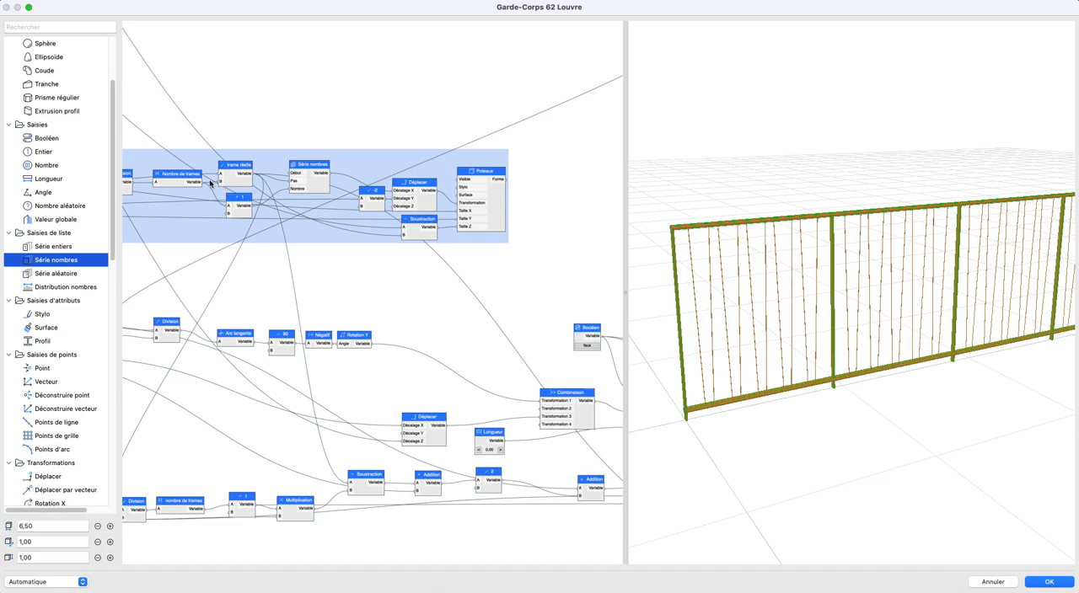
pyautogui.moveTo(549, 450); pyautogui.dragTo(203, 345, button='middle')
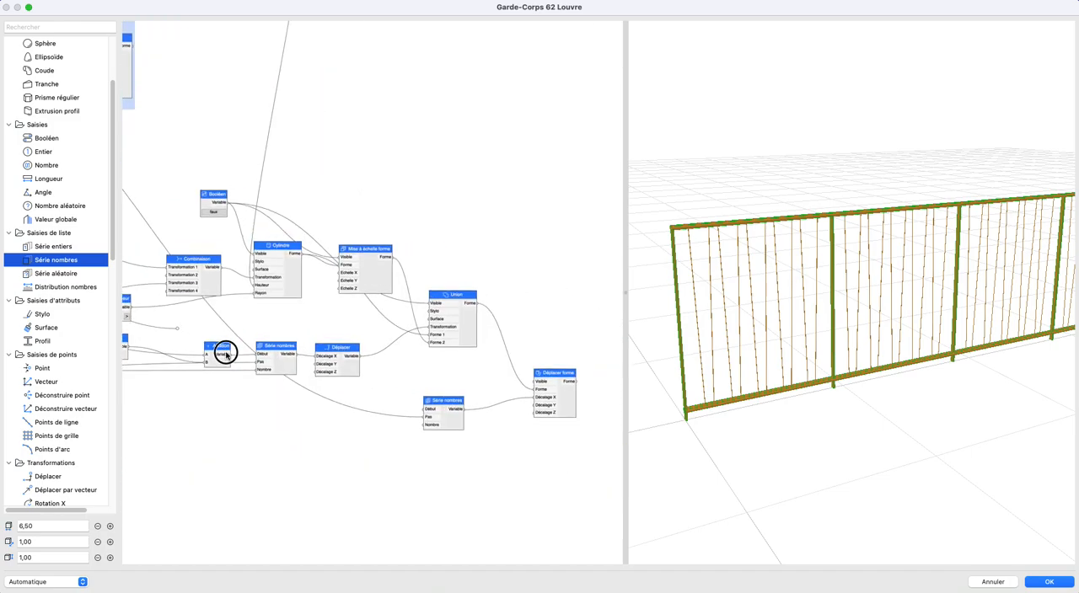
pyautogui.moveTo(425, 449); pyautogui.dragTo(423, 423)
# - Test the repeated oblique bars with guardrail lengths of 4,00 and 7,00, finishing with the length at 5,00
pyautogui.scroll(-5, 908, 386)
pyautogui.moveTo(907, 386); pyautogui.dragTo(804, 371, button='middle')
pyautogui.scroll(-3, 796, 376)
pyautogui.keyDown('shift'); pyautogui.moveTo(925, 316); pyautogui.dragTo(873, 341, button='middle'); pyautogui.keyUp('shift')
pyautogui.scroll(5, 891, 305)
pyautogui.scroll(-2, 458, 419)
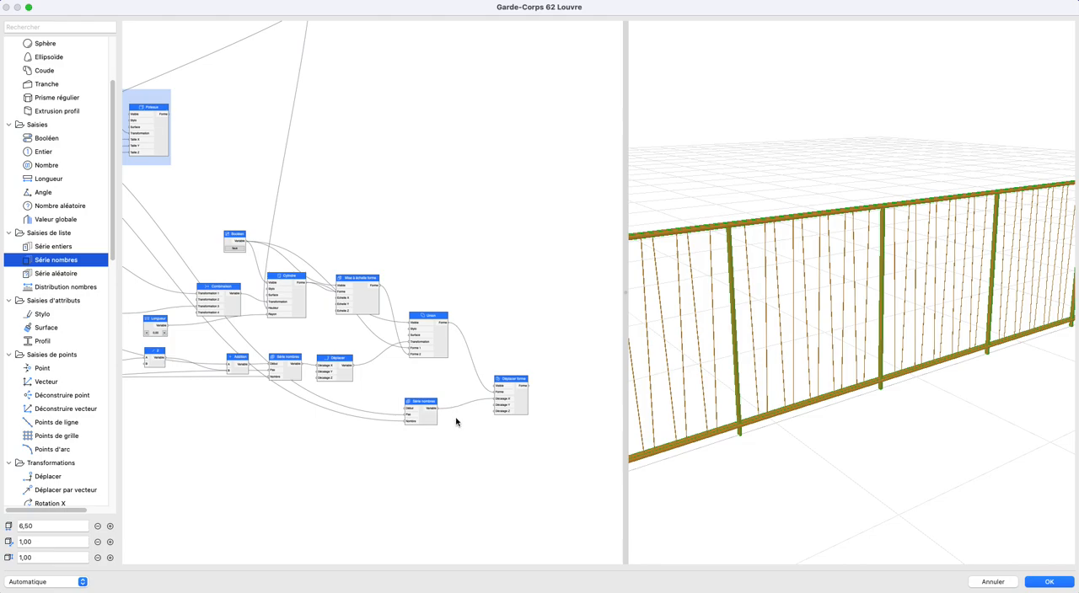
pyautogui.scroll(-4, 874, 375)
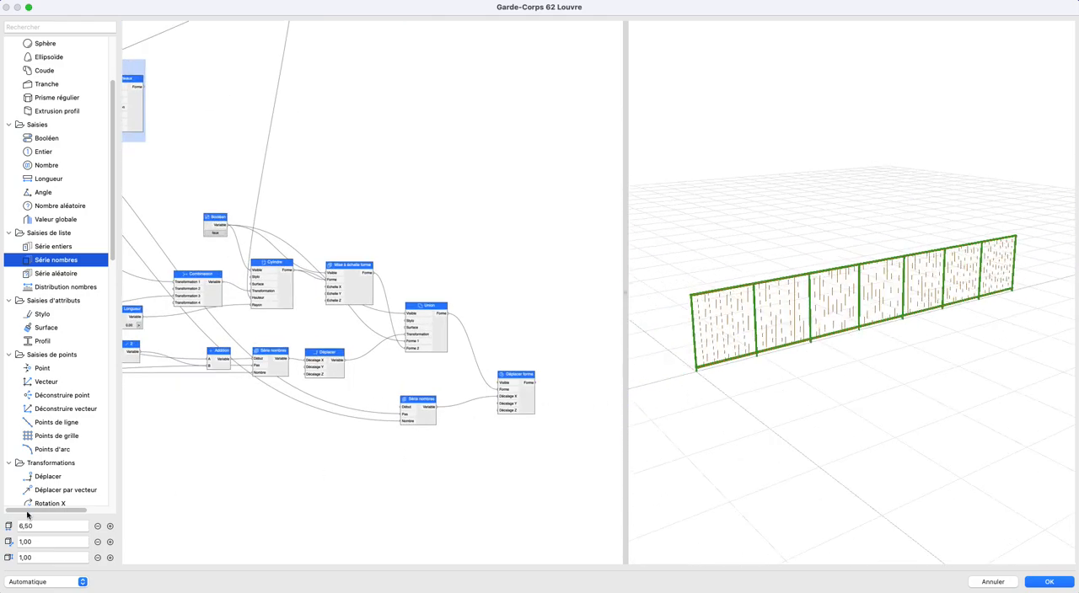
pyautogui.click(97, 528)
pyautogui.click(97, 528)
pyautogui.click(97, 528)
pyautogui.click(97, 528)
pyautogui.click(97, 528)
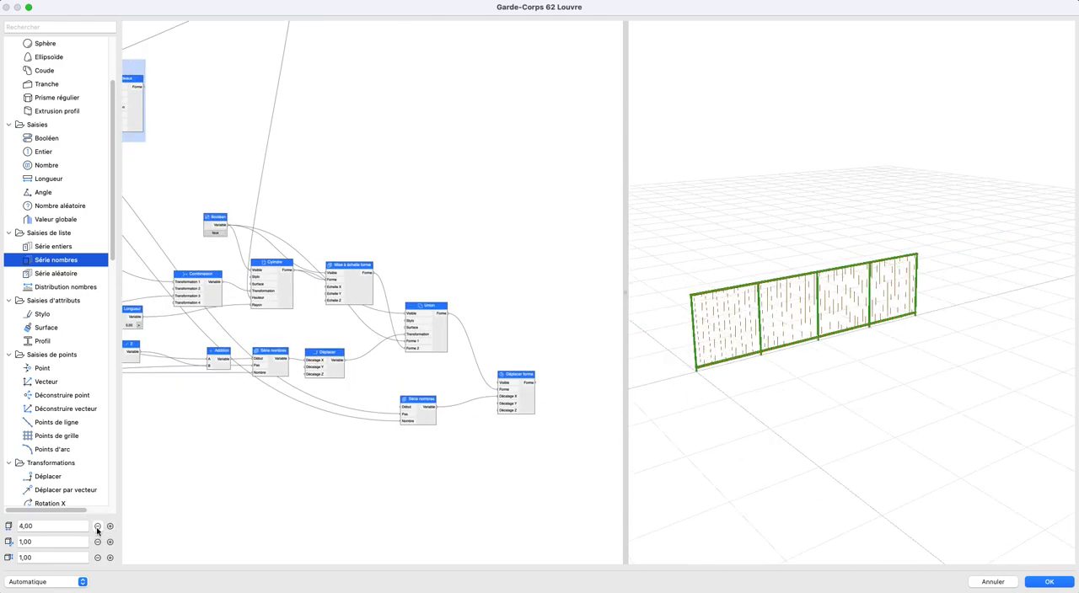
pyautogui.click(110, 526)
pyautogui.click(110, 526)
pyautogui.click(109, 526)
pyautogui.click(110, 526)
pyautogui.click(109, 526)
pyautogui.click(110, 526)
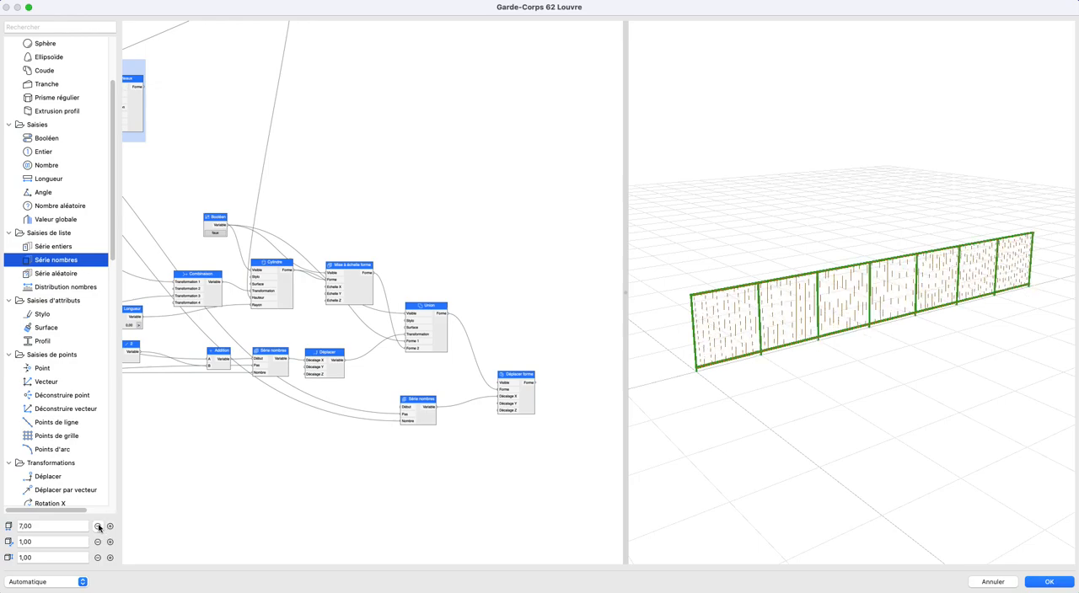
pyautogui.click(98, 527)
pyautogui.click(98, 527)
pyautogui.click(98, 527)
pyautogui.click(97, 527)
# - Move the Déplacer forme node up, closer to Union's level
pyautogui.scroll(-3, 449, 370)
pyautogui.scroll(3, 493, 402)
pyautogui.scroll(4, 506, 388)
pyautogui.moveTo(513, 380); pyautogui.dragTo(498, 409, button='middle')
pyautogui.moveTo(493, 396); pyautogui.dragTo(529, 320)
pyautogui.scroll(-2, 460, 333)
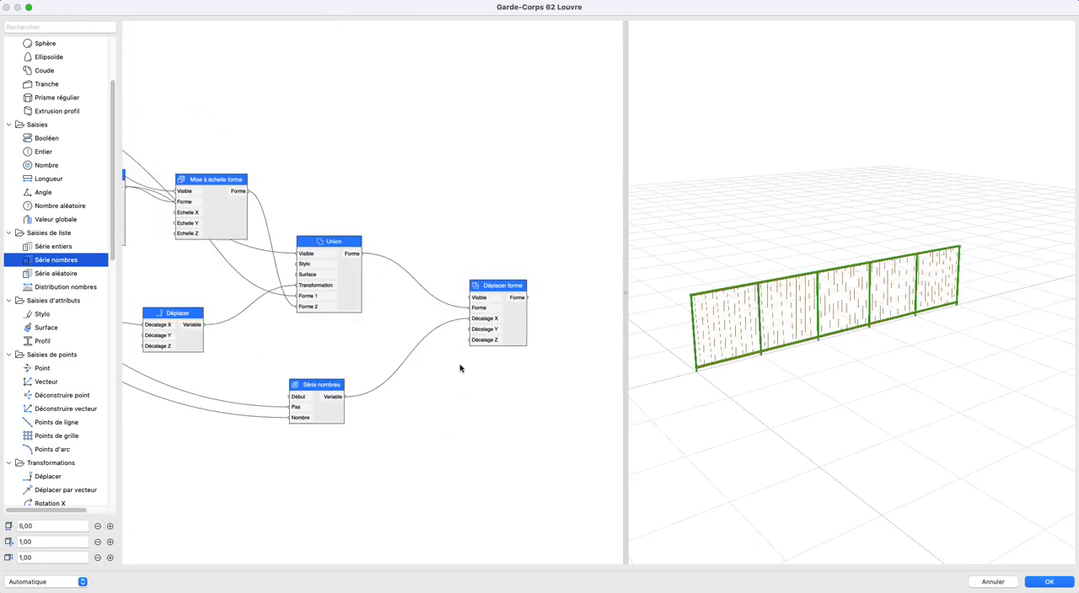
# - Move the obliques distance max and min input nodes left, away from the oblique bar nodes and in line with the other inputs
pyautogui.scroll(-8, 422, 354)
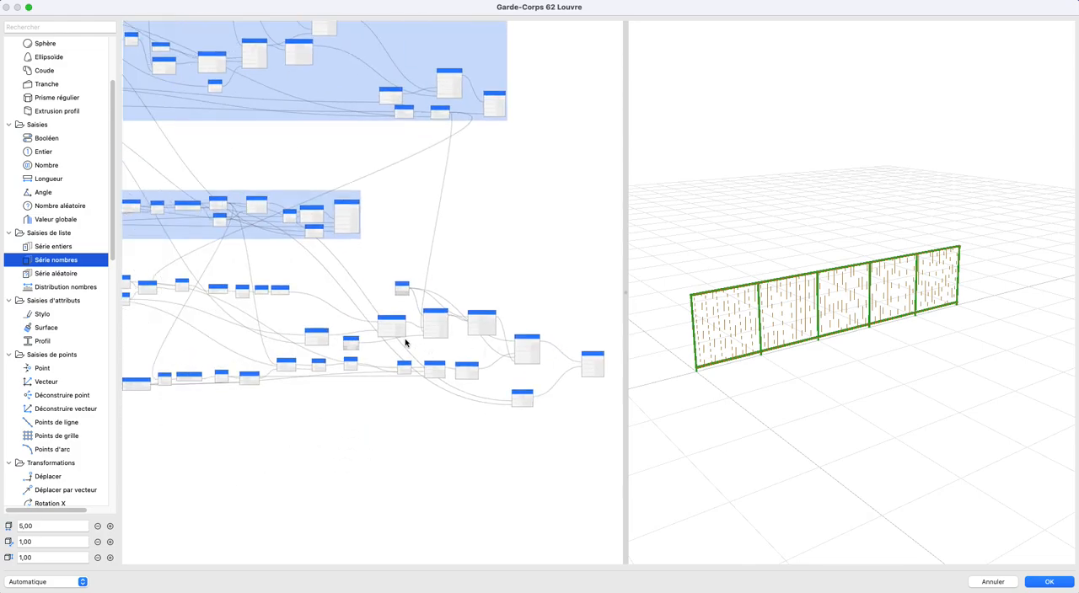
pyautogui.scroll(-2, 422, 348)
pyautogui.moveTo(377, 340); pyautogui.dragTo(486, 342, button='middle')
pyautogui.moveTo(419, 333); pyautogui.dragTo(361, 329, button='middle')
pyautogui.moveTo(278, 301); pyautogui.dragTo(221, 301, button='middle')
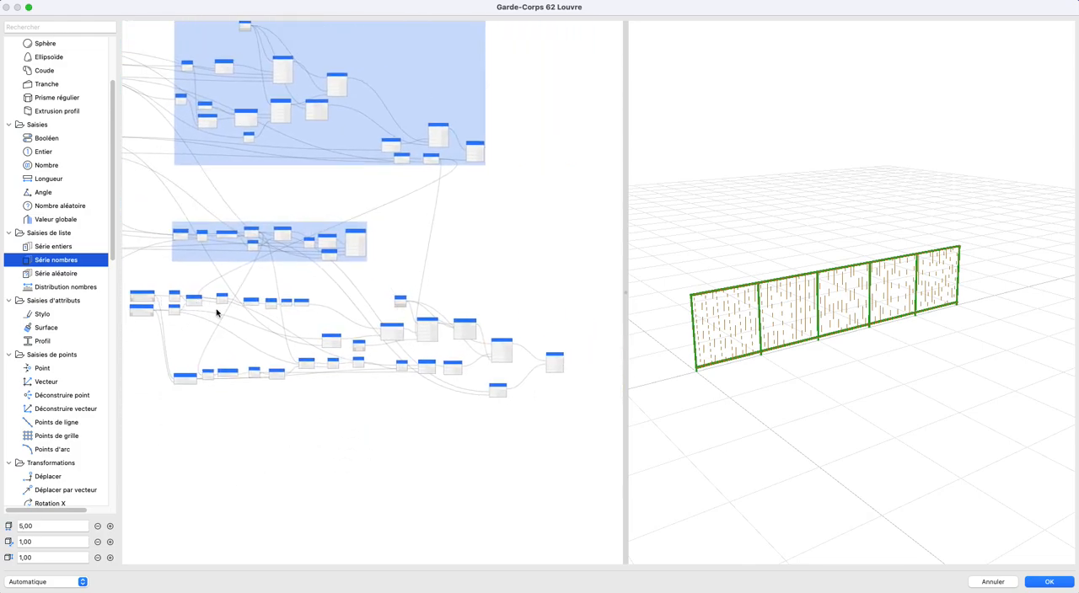
pyautogui.scroll(4, 381, 315)
pyautogui.moveTo(381, 288); pyautogui.dragTo(479, 387)
pyautogui.moveTo(309, 368); pyautogui.dragTo(270, 344)
pyautogui.click(398, 369)
pyautogui.scroll(-4, 343, 356)
pyautogui.moveTo(607, 390); pyautogui.dragTo(227, 339, button='middle')
# - Group all the oblique bar nodes, from the first divisions through the final Déplacer forme, leaving the distance inputs outside
pyautogui.scroll(-1, 228, 339)
pyautogui.moveTo(149, 285); pyautogui.dragTo(573, 445)
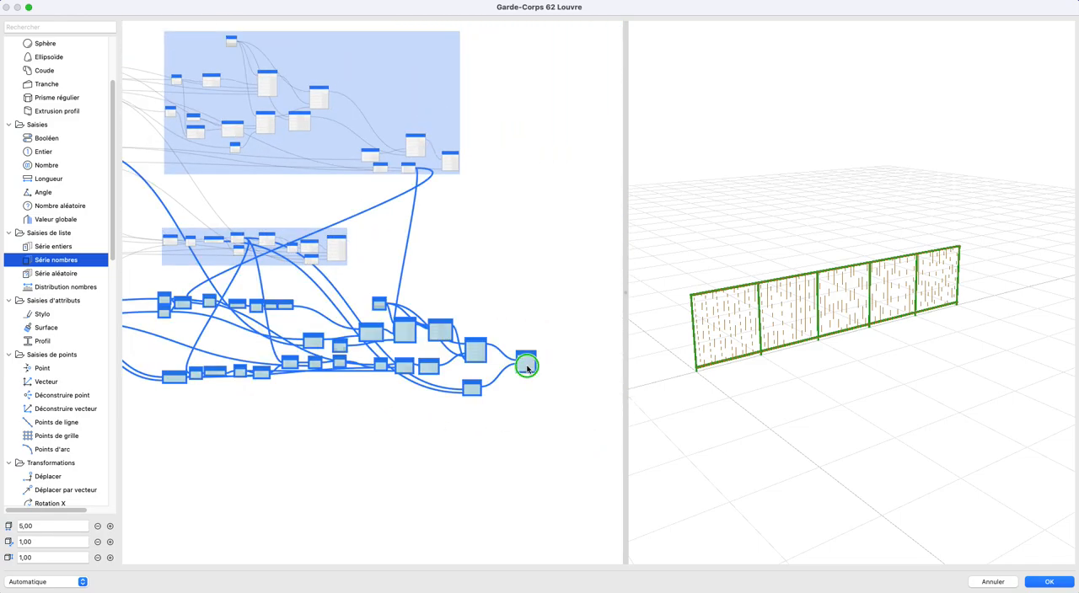
pyautogui.rightClick(528, 364)
pyautogui.moveTo(602, 411)
pyautogui.click(655, 409)
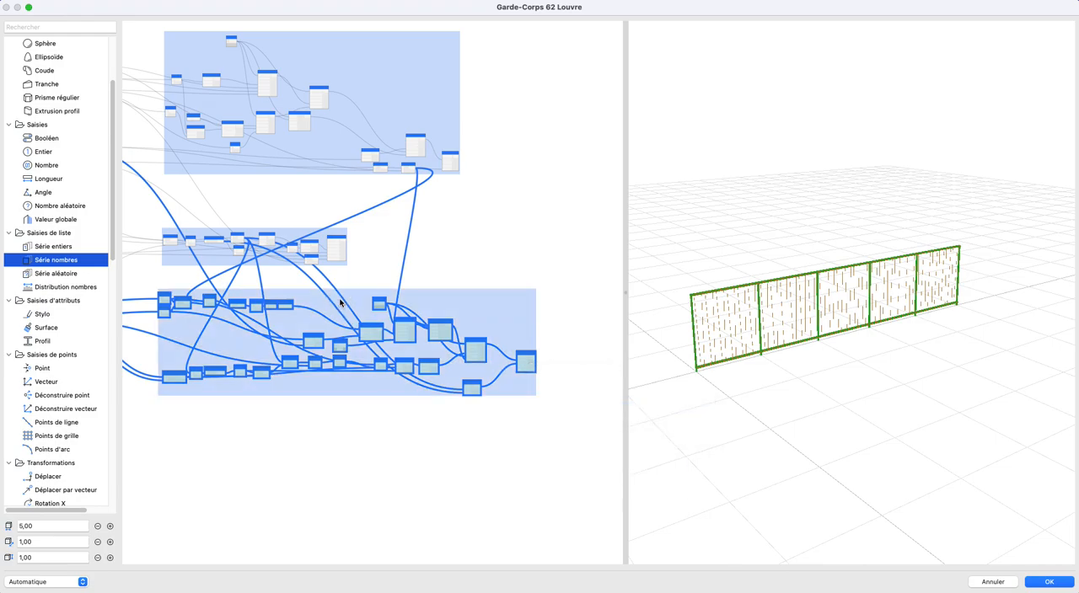
# - Name the new group of oblique bar nodes Obliques, keeping its colour Bleu
pyautogui.doubleClick(340, 300)
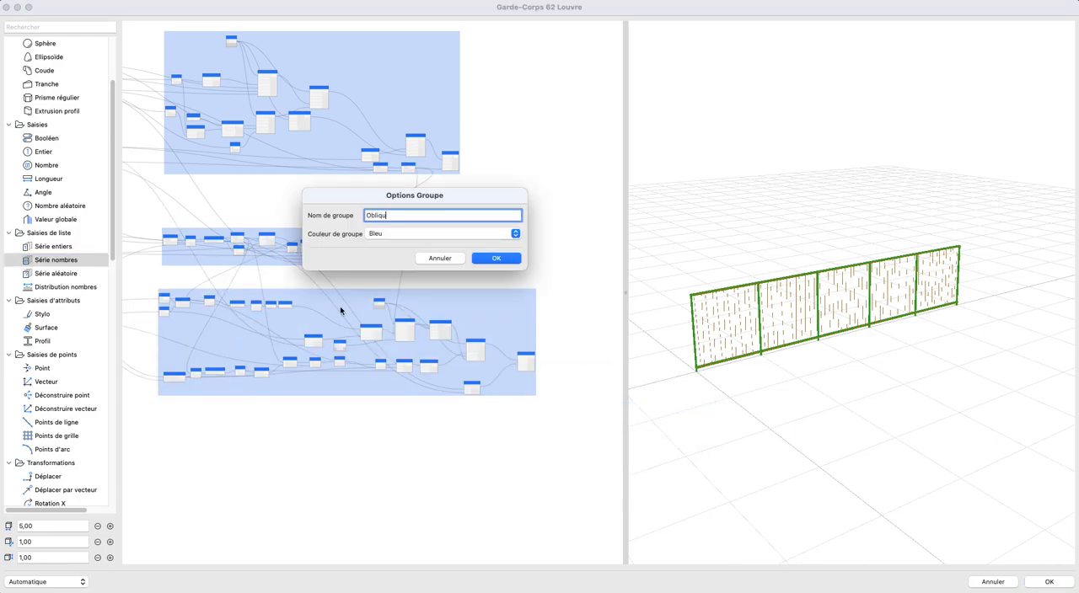
pyautogui.press('Return')
pyautogui.scroll(5, 354, 303)
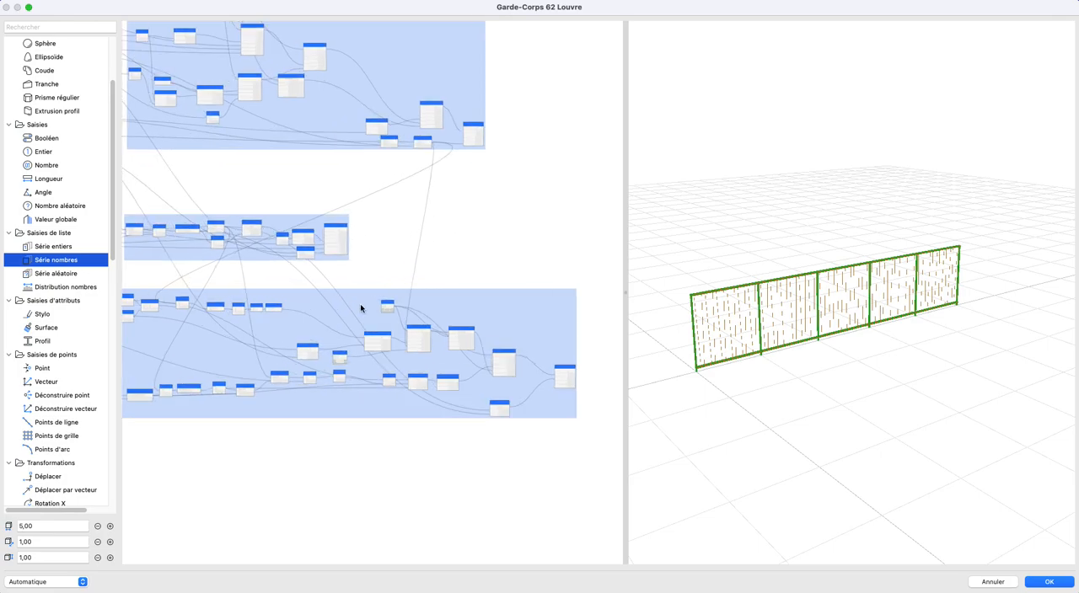
pyautogui.doubleClick(256, 396)
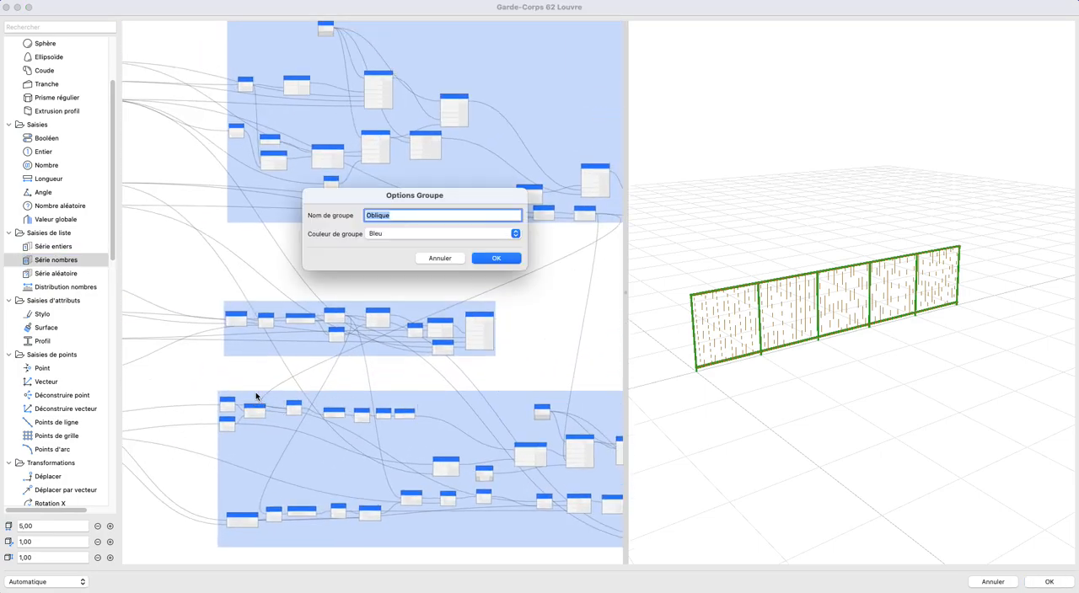
pyautogui.click(496, 258)
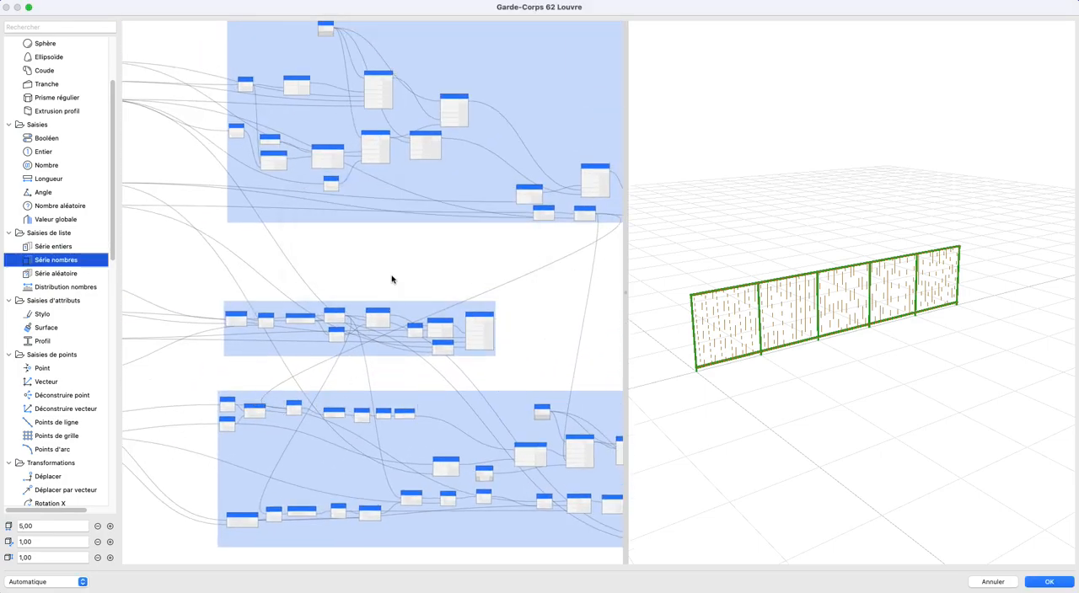
# - Examine the guardrail's posts, rails and oblique bars up close in the 3D preview
pyautogui.scroll(1, 431, 349)
pyautogui.scroll(-1, 433, 337)
pyautogui.moveTo(434, 337); pyautogui.dragTo(367, 311, button='middle')
pyautogui.scroll(5, 826, 324)
pyautogui.moveTo(862, 329); pyautogui.dragTo(1001, 286, button='middle')
pyautogui.scroll(2, 758, 319)
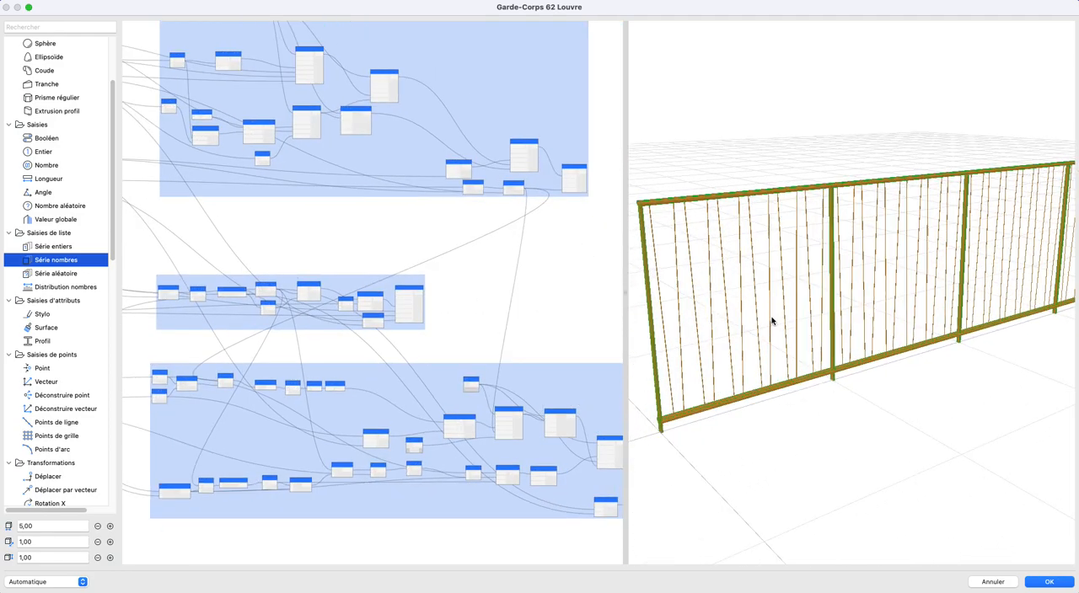
pyautogui.moveTo(759, 319); pyautogui.dragTo(854, 327, button='middle')
pyautogui.scroll(-2, 228, 271)
pyautogui.moveTo(255, 280); pyautogui.dragTo(346, 258, button='middle')
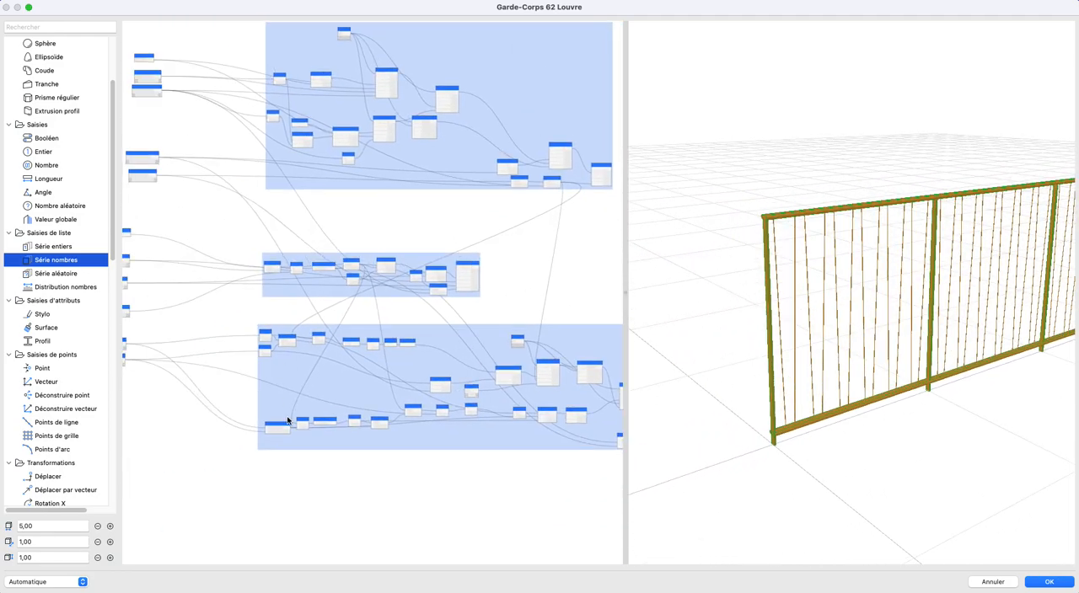
# - Move the 1ère dimension nodes out of the input column, closer to the groups they feed
pyautogui.scroll(4, 288, 417)
pyautogui.scroll(3, 265, 364)
pyautogui.moveTo(272, 364); pyautogui.dragTo(315, 424, button='middle')
pyautogui.scroll(-1, 257, 446)
pyautogui.moveTo(266, 454); pyautogui.dragTo(400, 422, button='middle')
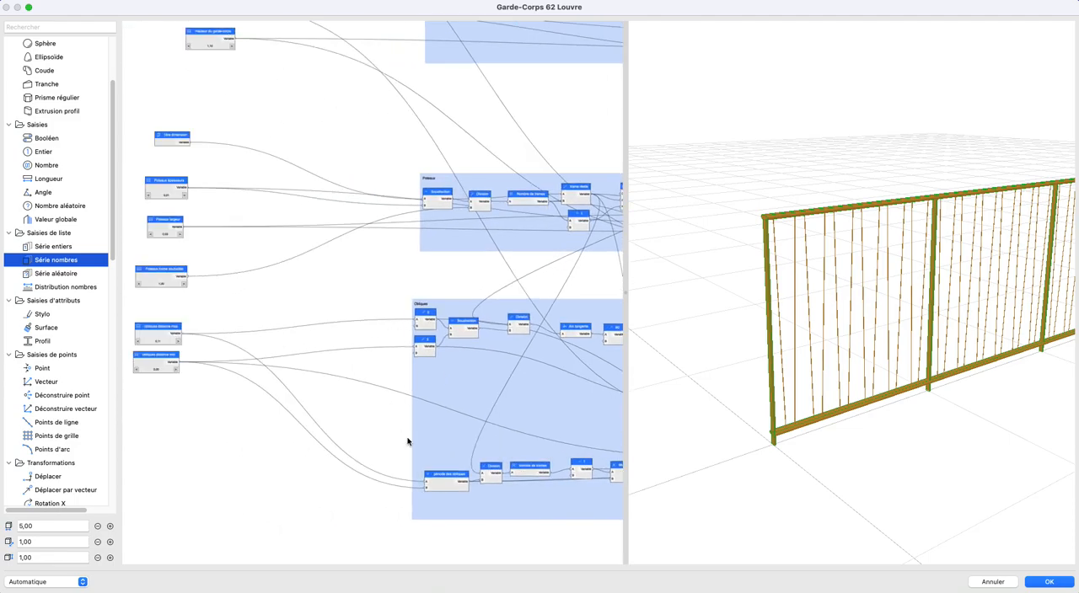
pyautogui.moveTo(202, 300); pyautogui.dragTo(278, 412, button='middle')
pyautogui.moveTo(334, 251); pyautogui.dragTo(351, 290, button='middle')
pyautogui.scroll(-2, 352, 349)
pyautogui.moveTo(352, 291); pyautogui.dragTo(249, 188)
pyautogui.moveTo(285, 257); pyautogui.dragTo(250, 259)
pyautogui.moveTo(263, 340); pyautogui.dragTo(401, 369)
pyautogui.moveTo(297, 91); pyautogui.dragTo(427, 110)
pyautogui.moveTo(380, 348); pyautogui.dragTo(293, 262, button='middle')
# - Line up the main courante, height, Poteaux and obliques input nodes in one compact column left of the groups
pyautogui.scroll(-1, 293, 263)
pyautogui.scroll(2, 289, 282)
pyautogui.moveTo(258, 210); pyautogui.dragTo(317, 334, button='middle')
pyautogui.scroll(2, 323, 385)
pyautogui.scroll(3, 323, 385)
pyautogui.moveTo(212, 82); pyautogui.dragTo(335, 205)
pyautogui.moveTo(270, 151); pyautogui.dragTo(342, 508)
pyautogui.scroll(-8, 253, 240)
pyautogui.moveTo(244, 277); pyautogui.dragTo(205, 196)
pyautogui.click(205, 196)
pyautogui.moveTo(227, 135); pyautogui.dragTo(233, 325, button='middle')
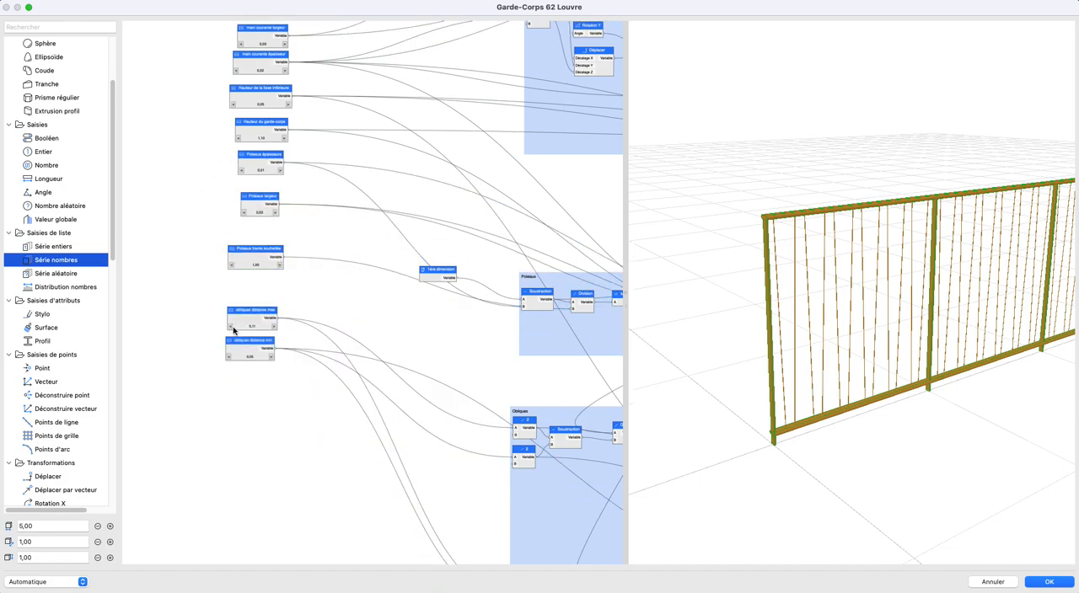
# - Expose the main courante largeur node as a parameter by setting Créer paramètre to Vrai and naming the parameter after the node
pyautogui.scroll(5, 235, 210)
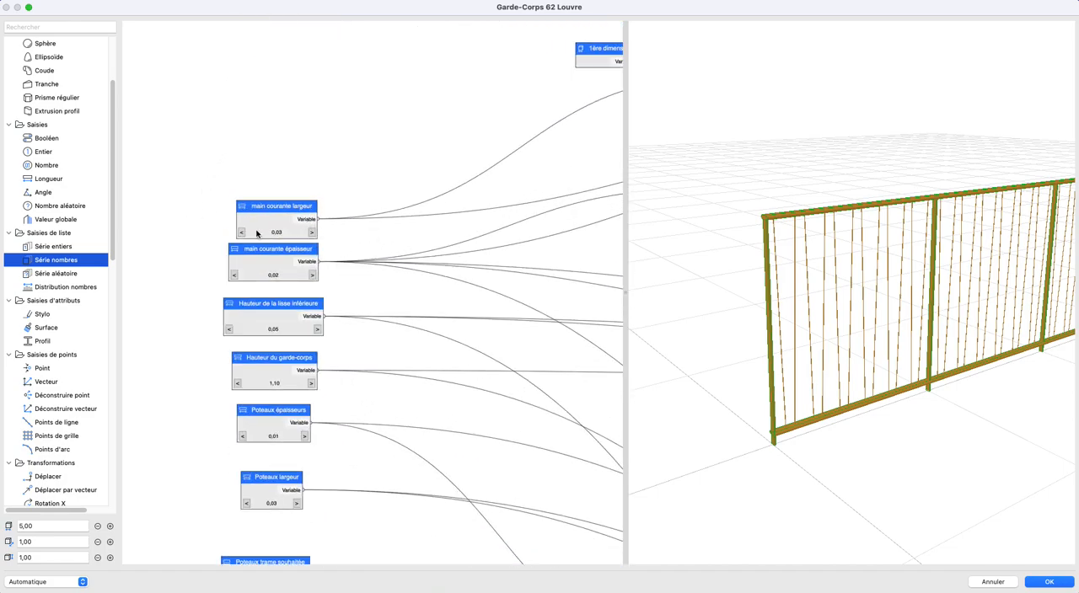
pyautogui.doubleClick(271, 228)
pyautogui.press('super+c')
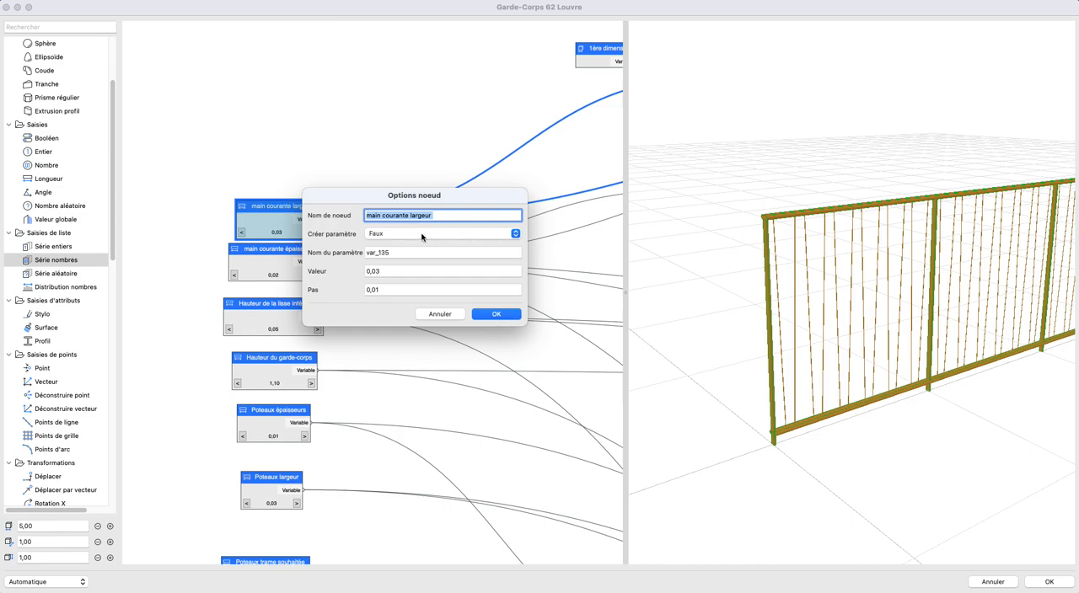
pyautogui.doubleClick(390, 253)
pyautogui.press('super+v')
pyautogui.click(393, 233)
pyautogui.click(394, 218)
pyautogui.click(492, 313)
# - Expose the main courante épaisseur node as a parameter with Créer paramètre set to Vrai and the node's name as parameter name
pyautogui.doubleClick(269, 260)
pyautogui.click(413, 234)
pyautogui.click(411, 223)
pyautogui.doubleClick(402, 253)
pyautogui.write('main courante épaisseur')
# - Rename the Hauteur de la lisse inférieure node as lisse inférieure hauteur and expose it as a parameter of the same name
pyautogui.doubleClick(273, 314)
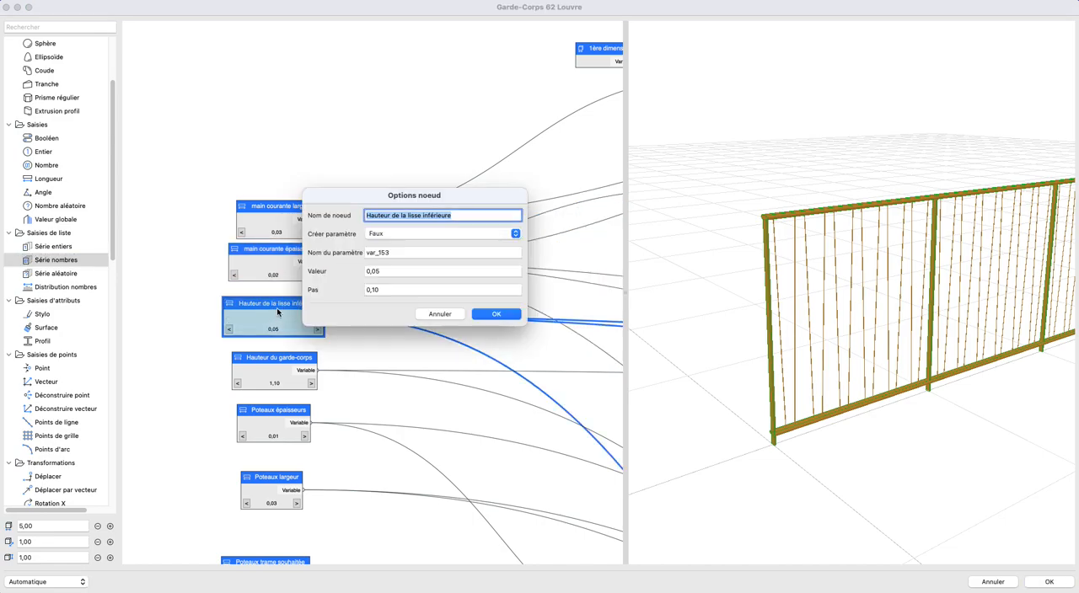
pyautogui.click(409, 235)
pyautogui.click(405, 224)
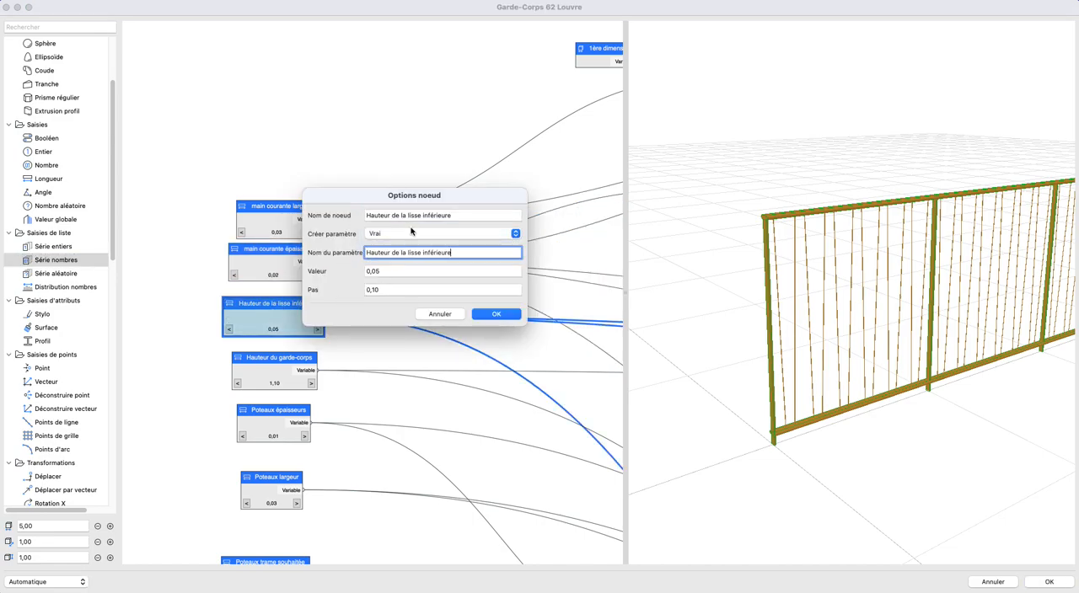
pyautogui.moveTo(410, 217); pyautogui.dragTo(342, 219)
pyautogui.press('BackSpace')
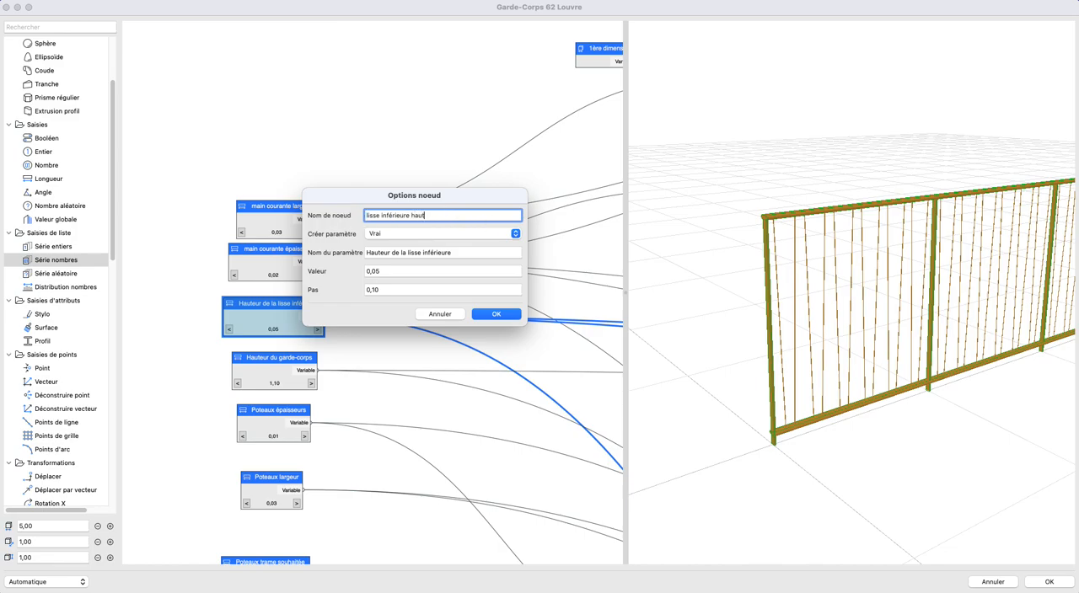
pyautogui.tripleClick(424, 216)
pyautogui.press('cmd+c')
pyautogui.click(404, 253)
pyautogui.press('cmd+a')
pyautogui.press('cmd+v')
pyautogui.click(497, 315)
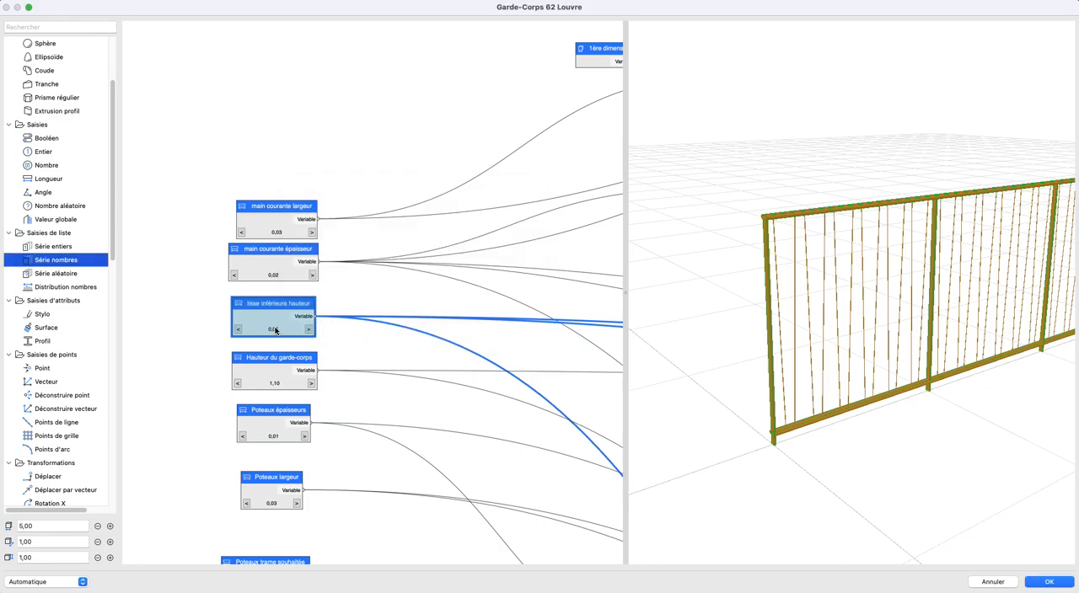
# - Rename the Hauteur du garde-corps node as garde-corps hauteur
pyautogui.doubleClick(278, 370)
pyautogui.click(401, 216)
pyautogui.moveTo(401, 217); pyautogui.dragTo(348, 214)
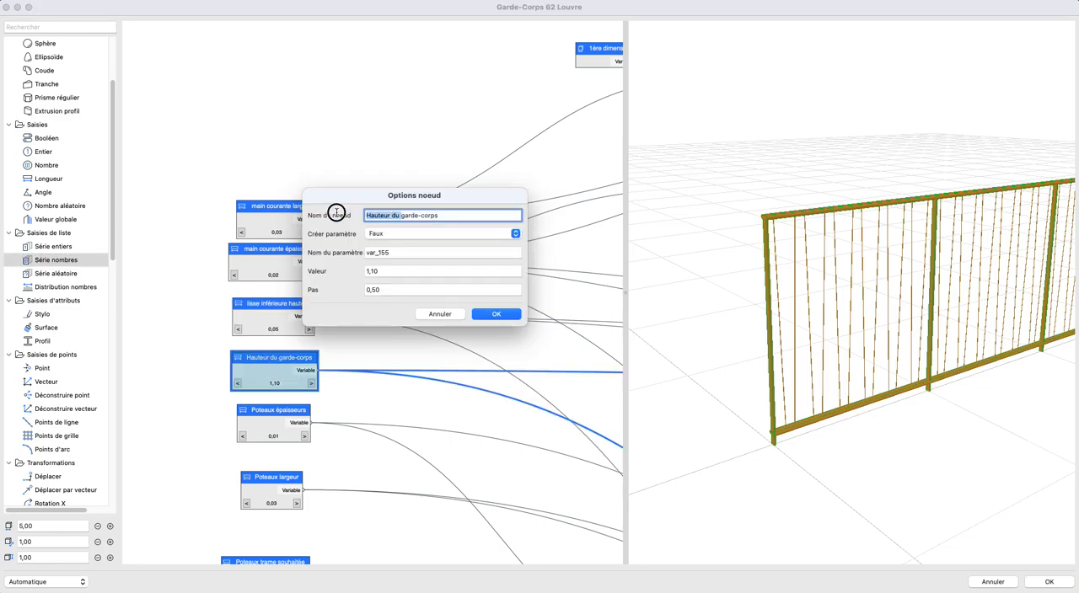
pyautogui.press('BackSpace')
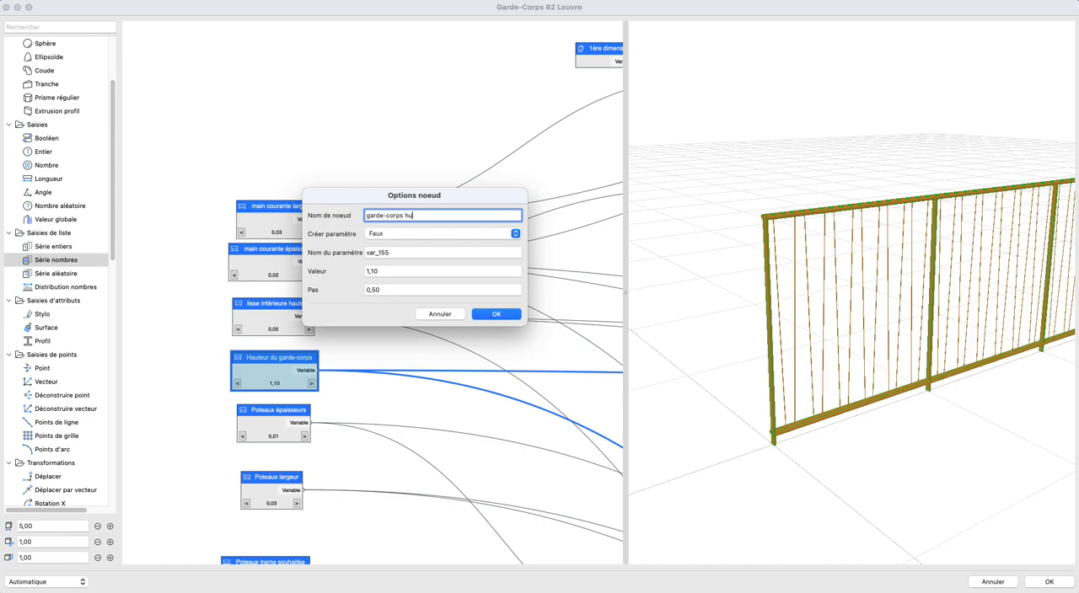
pyautogui.write('hauteur')
pyautogui.press('Return')
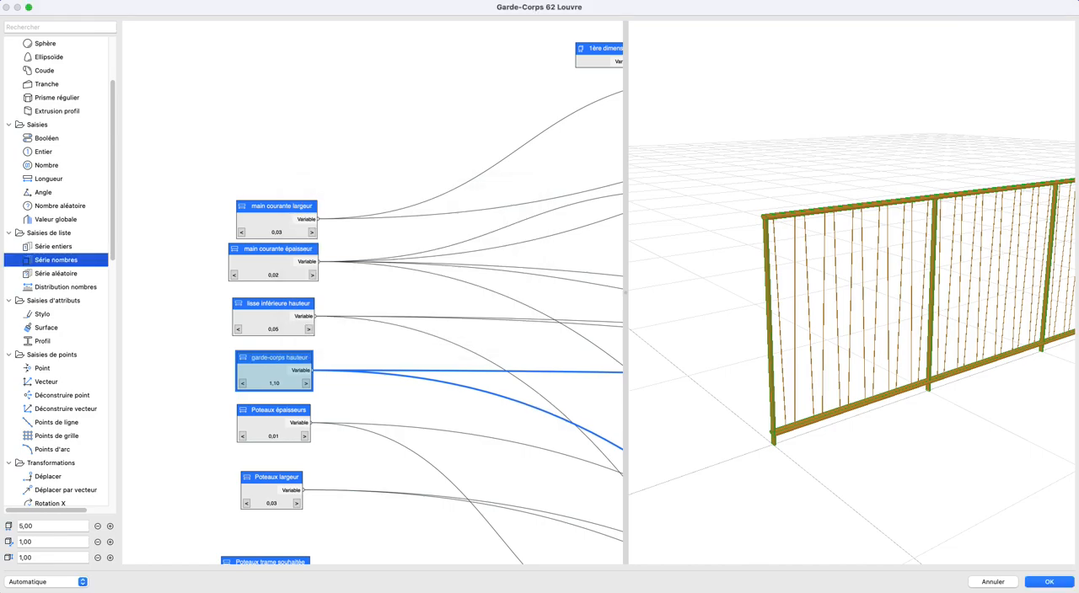
# - Expose the garde-corps hauteur node as a parameter, with Créer paramètre set to Vrai and the node's name as parameter name
pyautogui.doubleClick(270, 360)
pyautogui.tripleClick(392, 253)
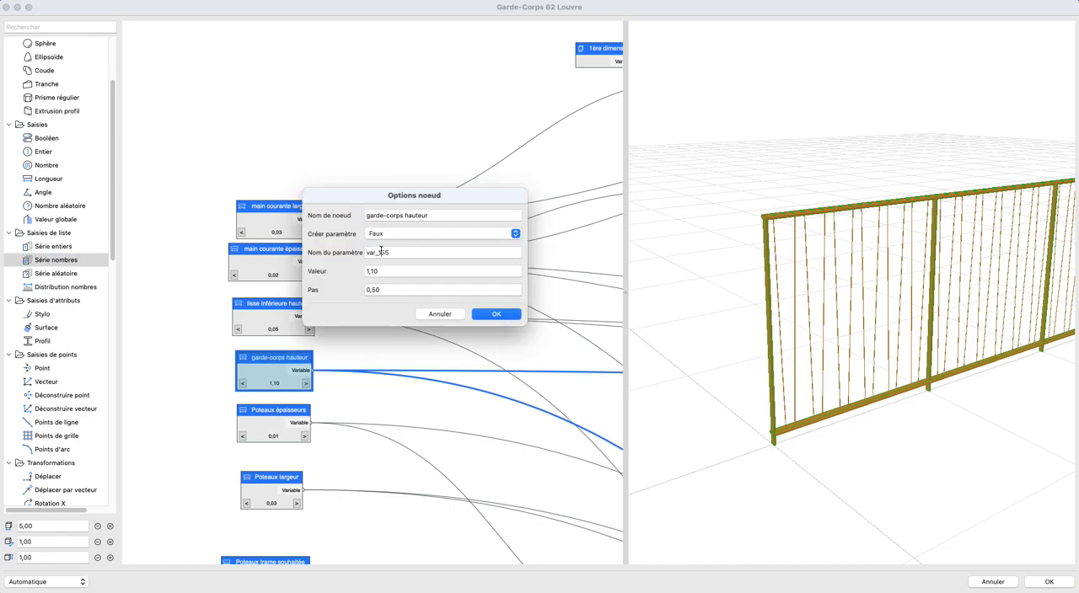
pyautogui.press('super+v')
pyautogui.click(390, 233)
pyautogui.click(391, 227)
pyautogui.click(496, 314)
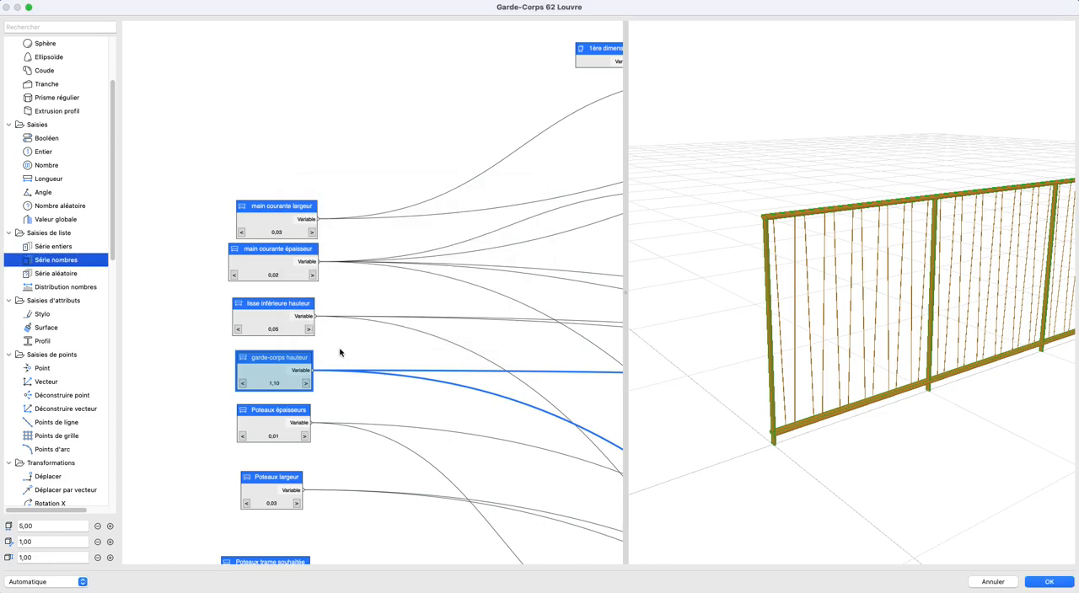
# - Expose the Poteaux épaisseurs node as a parameter with Créer paramètre set to Vrai and the parameter named Poteaux épaisseurs
pyautogui.scroll(-5, 357, 340)
pyautogui.doubleClick(244, 271)
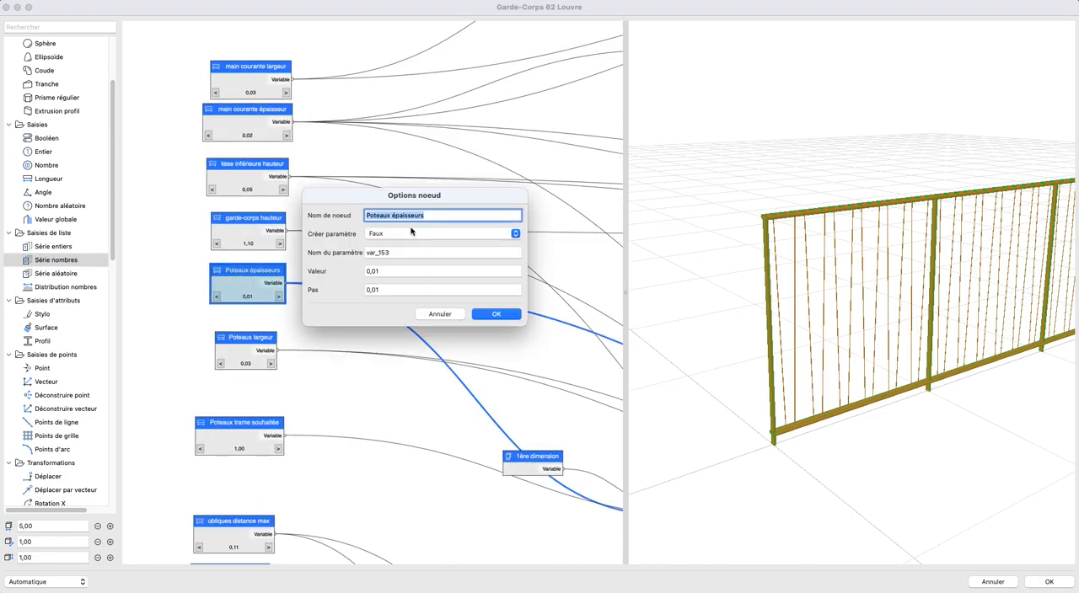
pyautogui.click(408, 233)
pyautogui.click(396, 224)
pyautogui.tripleClick(393, 252)
pyautogui.press('super+v')
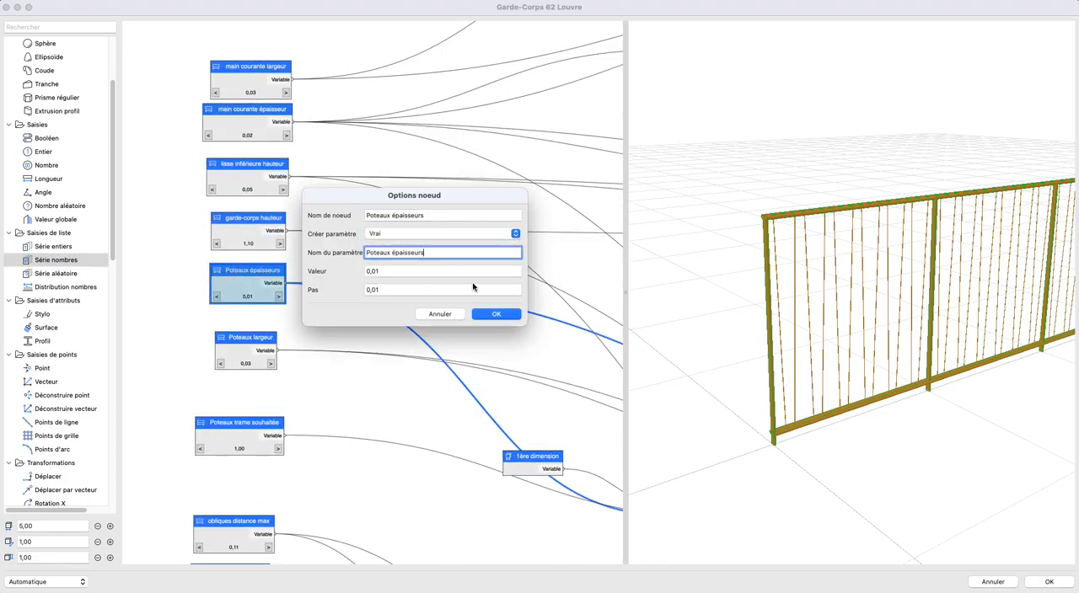
pyautogui.click(494, 314)
# - Make the Poteaux largeur node a parameter by setting Créer paramètre to Vrai and reusing the node's name
pyautogui.doubleClick(261, 342)
pyautogui.click(396, 236)
pyautogui.click(395, 228)
pyautogui.tripleClick(390, 252)
pyautogui.press('super+v')
pyautogui.click(487, 314)
pyautogui.click(404, 402)
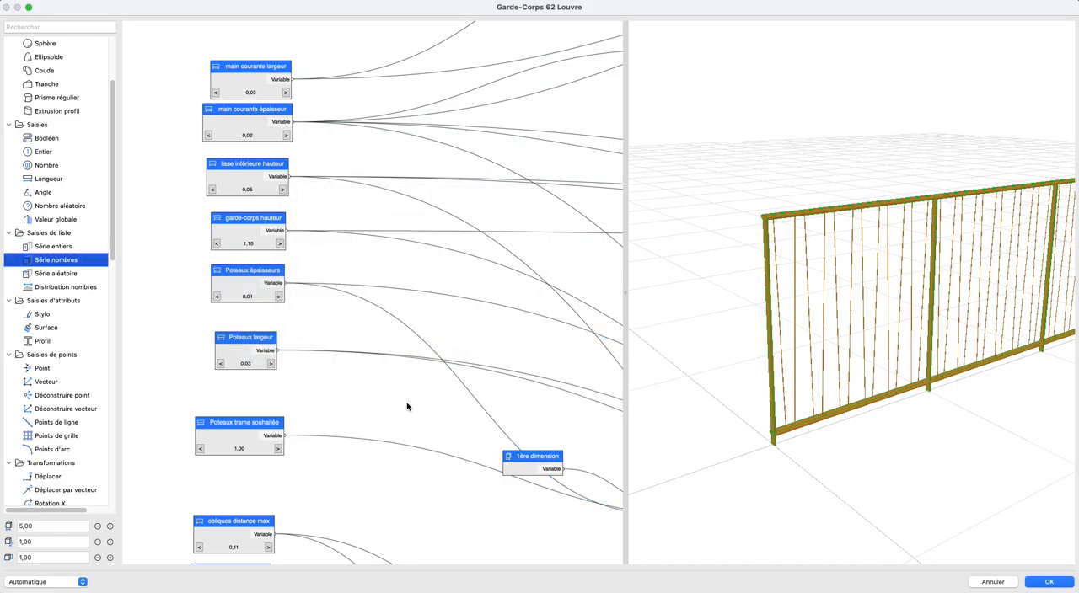
# - Expose the Poteaux trame souhaitée node as a parameter with Créer paramètre set to Vrai and the node's name as parameter name
pyautogui.scroll(-5, 412, 321)
pyautogui.doubleClick(231, 187)
pyautogui.click(440, 313)
pyautogui.doubleClick(253, 266)
pyautogui.click(420, 234)
pyautogui.click(404, 220)
pyautogui.tripleClick(421, 252)
pyautogui.press('super+v')
pyautogui.click(495, 314)
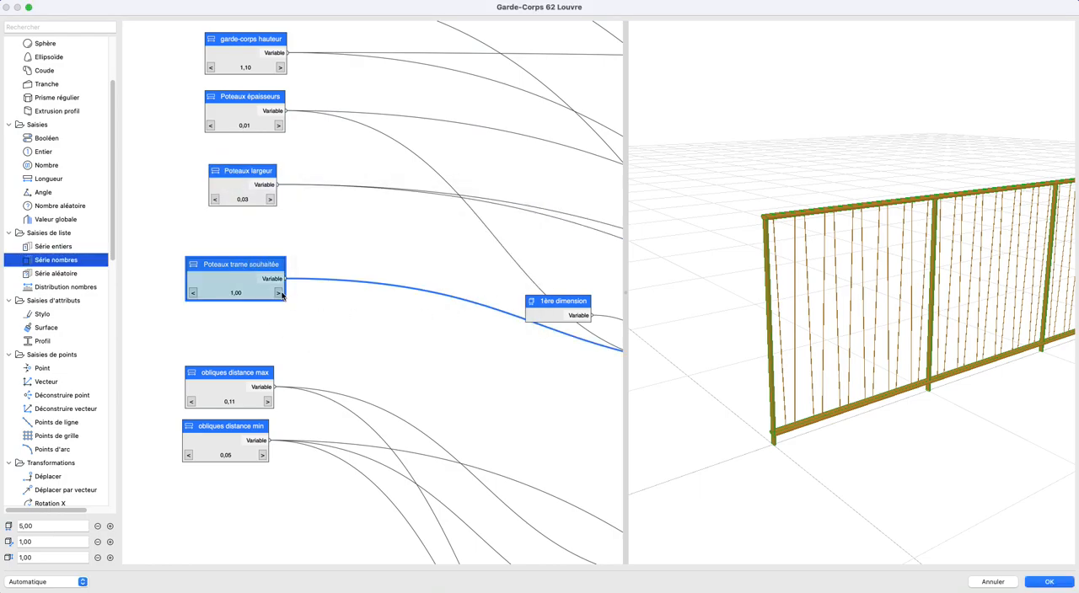
# - Increase the Poteaux trame souhaitée value to 2,50 and inspect the post spacing in the 3D preview
pyautogui.click(280, 293)
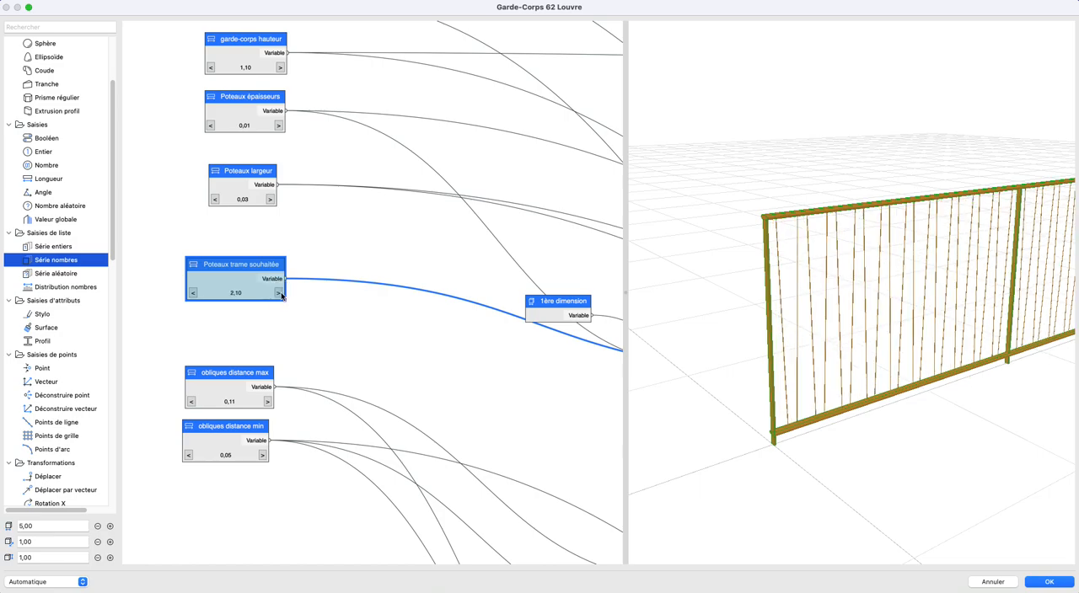
pyautogui.scroll(-5, 978, 362)
pyautogui.moveTo(977, 358); pyautogui.dragTo(816, 370, button='middle')
pyautogui.scroll(-5, 839, 385)
pyautogui.scroll(5, 839, 386)
pyautogui.click(449, 350)
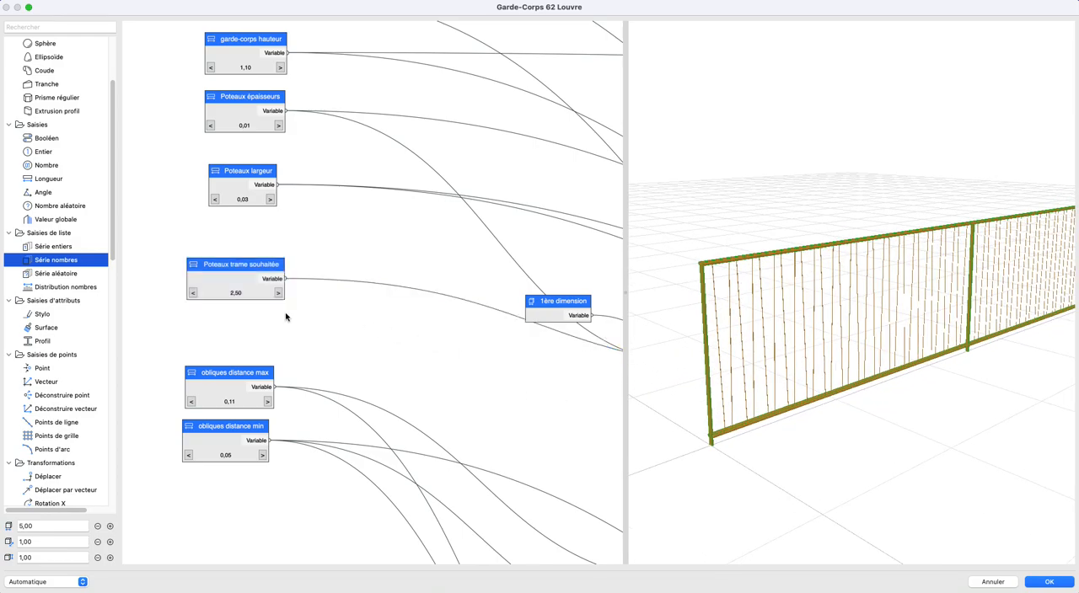
# - Take the Longueur node that feeds the Cylindre's Rayon input out of the Obliques group
pyautogui.scroll(-3, 285, 317)
pyautogui.moveTo(285, 317); pyautogui.dragTo(217, 359, button='middle')
pyautogui.scroll(-3, 379, 434)
pyautogui.moveTo(374, 446); pyautogui.dragTo(290, 273, button='middle')
pyautogui.moveTo(457, 464); pyautogui.dragTo(307, 359, button='middle')
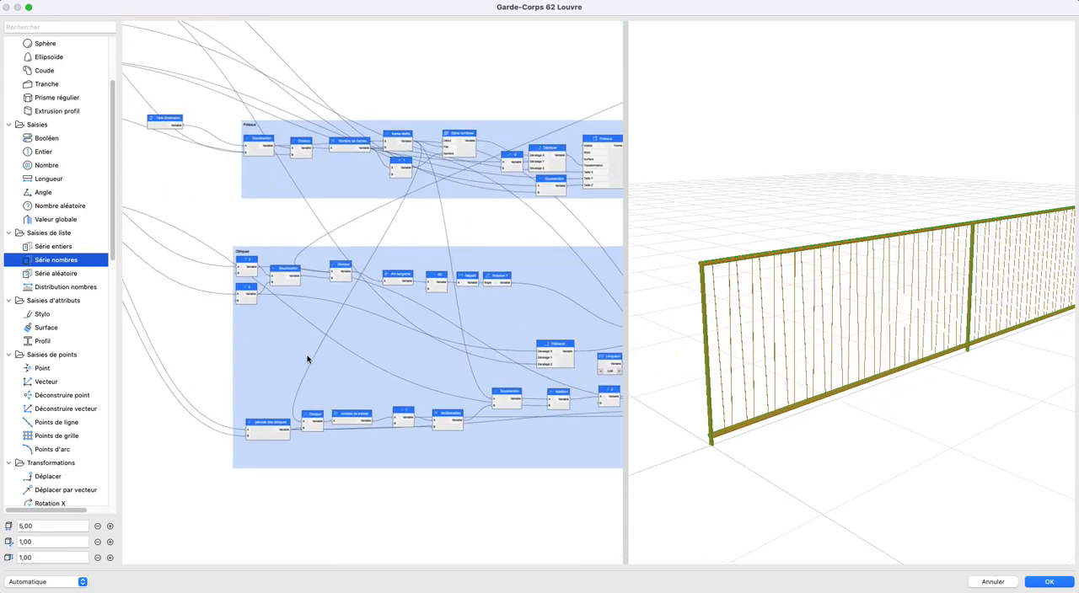
pyautogui.scroll(-1, 307, 359)
pyautogui.moveTo(478, 362); pyautogui.dragTo(357, 359, button='middle')
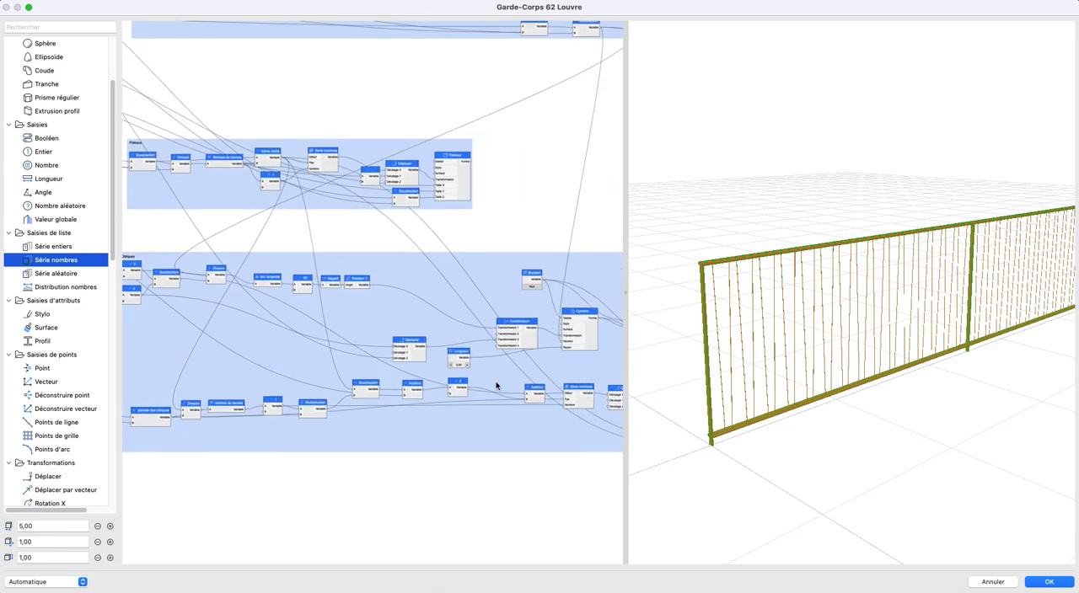
pyautogui.scroll(2, 496, 387)
pyautogui.click(417, 346)
pyautogui.rightClick(417, 348)
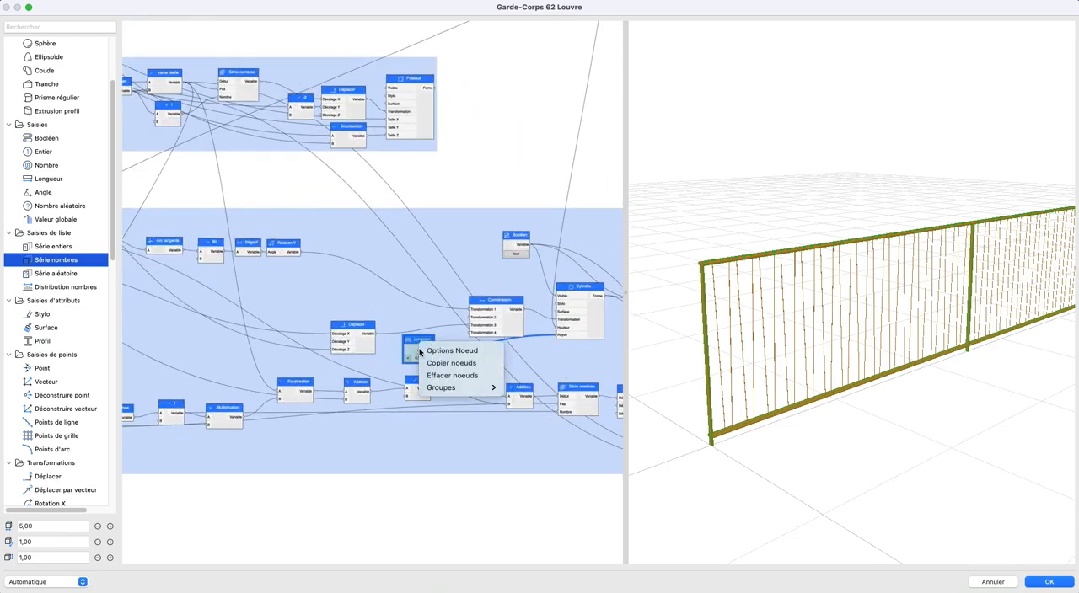
pyautogui.moveTo(470, 393)
pyautogui.click(550, 399)
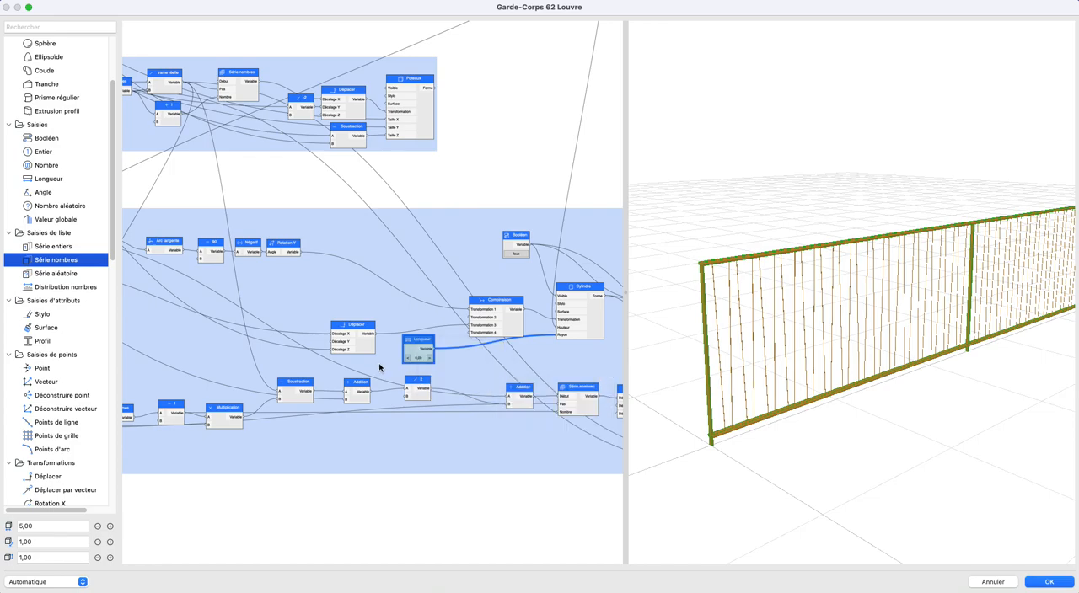
# - Move the ungrouped Longueur node into the column of input nodes, just below obliques distance min
pyautogui.scroll(-2, 376, 369)
pyautogui.moveTo(487, 338); pyautogui.dragTo(570, 350, button='middle')
pyautogui.moveTo(559, 343); pyautogui.dragTo(151, 274)
pyautogui.moveTo(152, 274); pyautogui.dragTo(470, 358, button='middle')
pyautogui.moveTo(470, 358); pyautogui.dragTo(338, 314)
pyautogui.scroll(10, 338, 315)
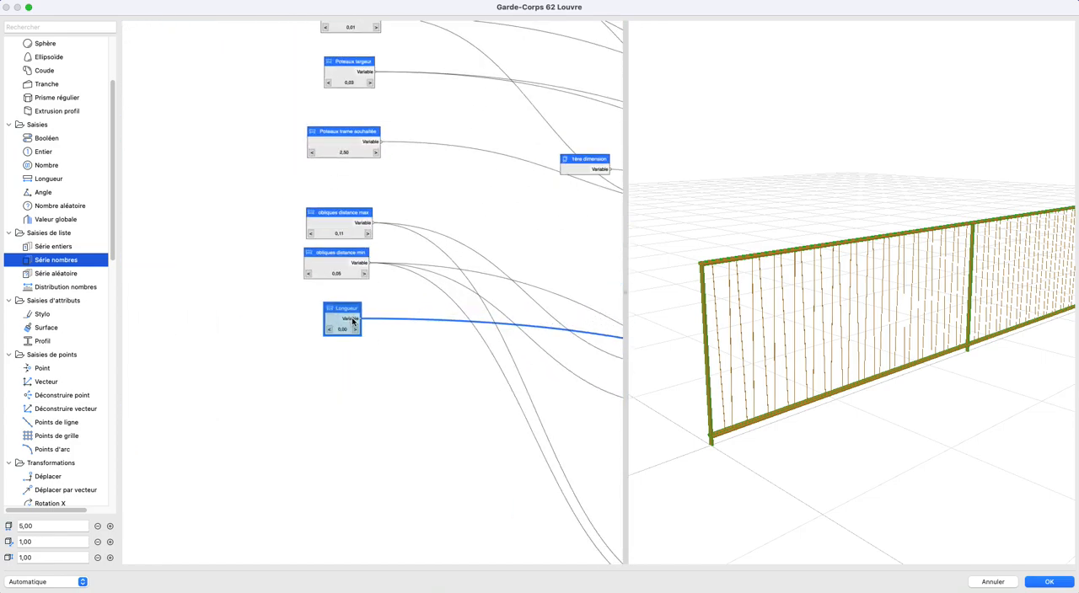
# - Rename the Longueur node as Obliques rayon and expose it as a parameter of the same name with Créer paramètre set to Vrai
pyautogui.moveTo(294, 358); pyautogui.dragTo(288, 335)
pyautogui.doubleClick(288, 335)
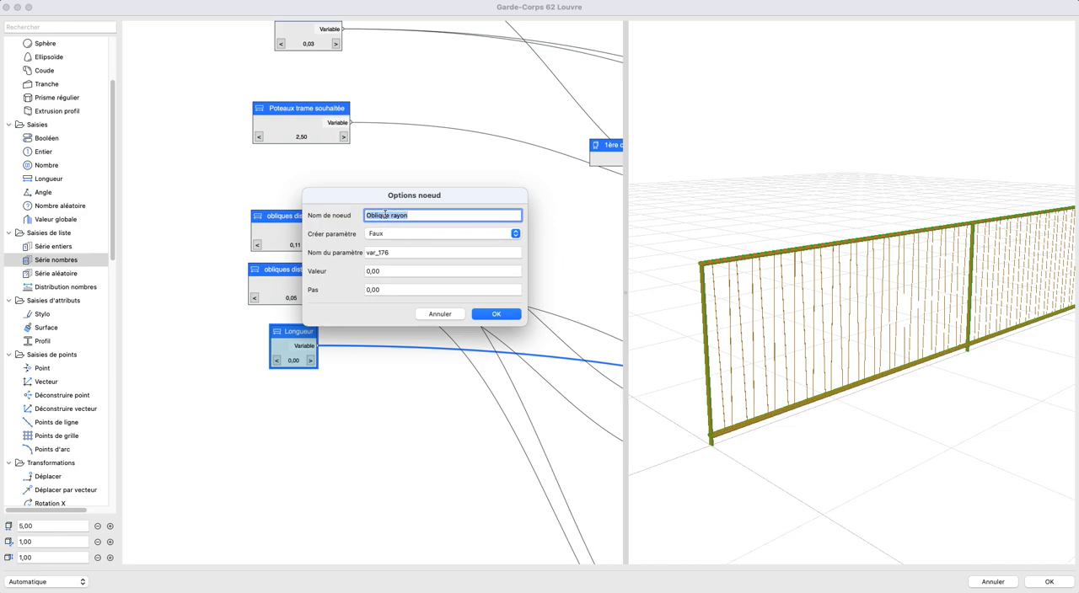
pyautogui.click(386, 252)
pyautogui.press('super+v')
pyautogui.click(385, 233)
pyautogui.click(383, 220)
pyautogui.click(500, 313)
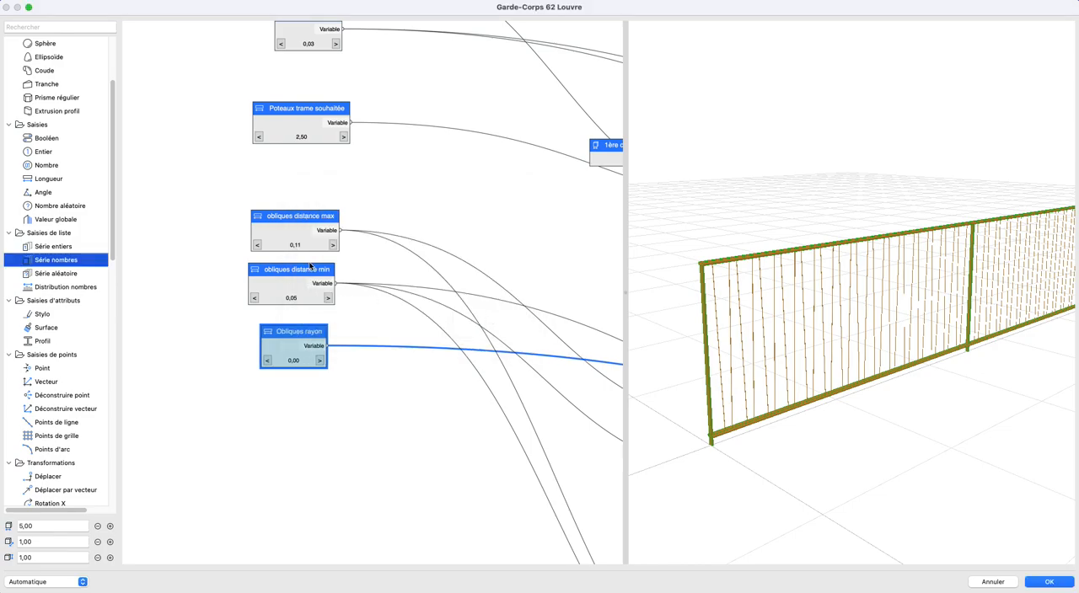
# - Rename the obliques distance max node as Obliques distance max and expose it as a parameter of the same name
pyautogui.scroll(5, 309, 348)
pyautogui.doubleClick(279, 271)
pyautogui.press('Return')
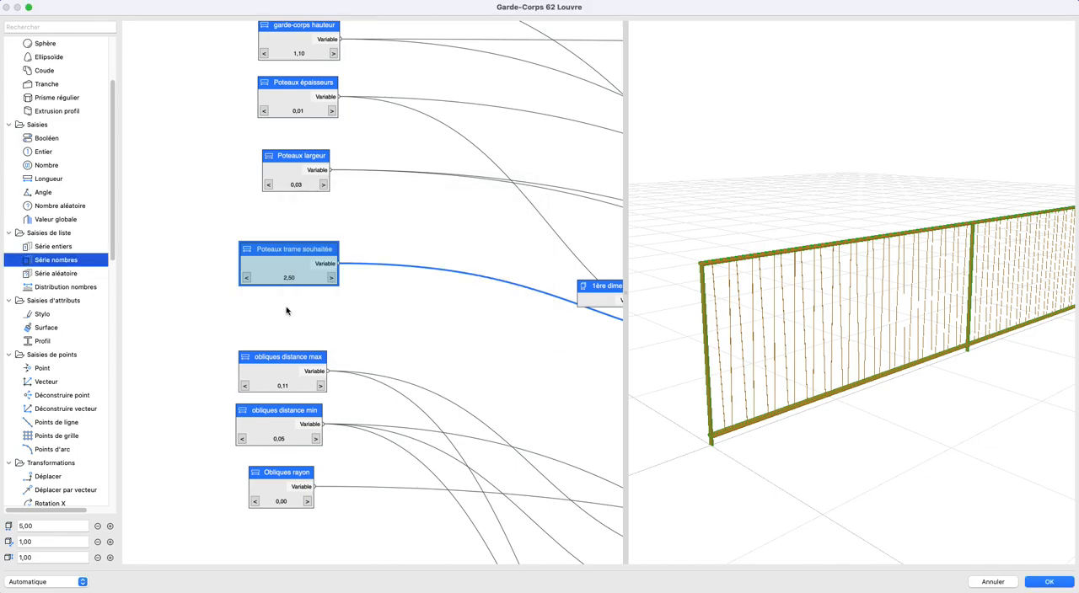
pyautogui.doubleClick(267, 368)
pyautogui.click(368, 216)
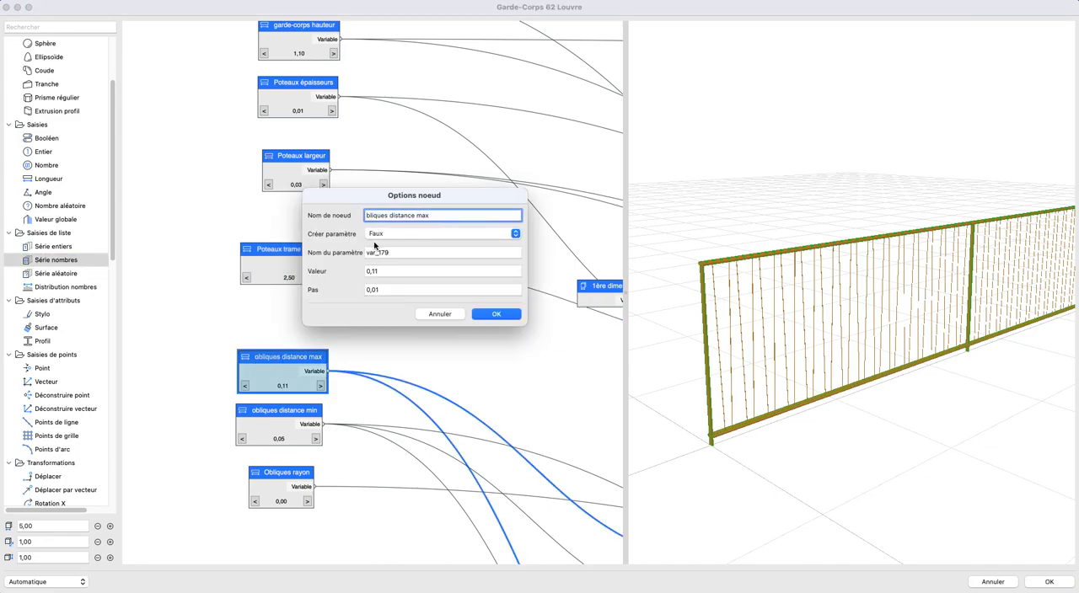
pyautogui.tripleClick(381, 215)
pyautogui.press('super+c')
pyautogui.doubleClick(387, 251)
pyautogui.press('super+v')
pyautogui.click(389, 235)
pyautogui.click(391, 225)
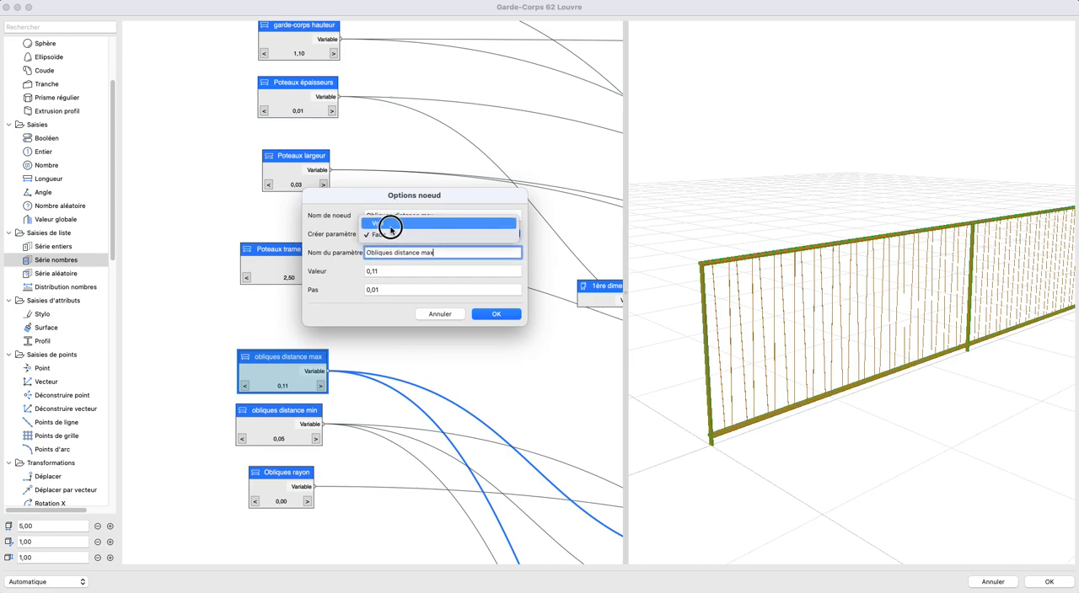
pyautogui.click(487, 312)
# - Rename the obliques distance min node as Obliques distance min and expose it as a parameter of the same name
pyautogui.doubleClick(270, 414)
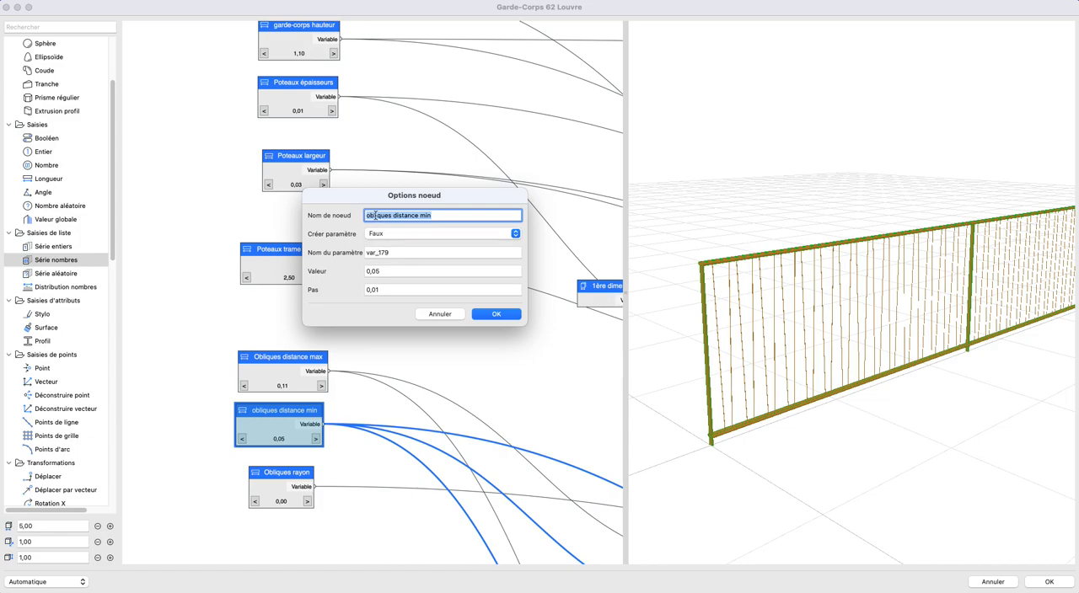
pyautogui.click(369, 216)
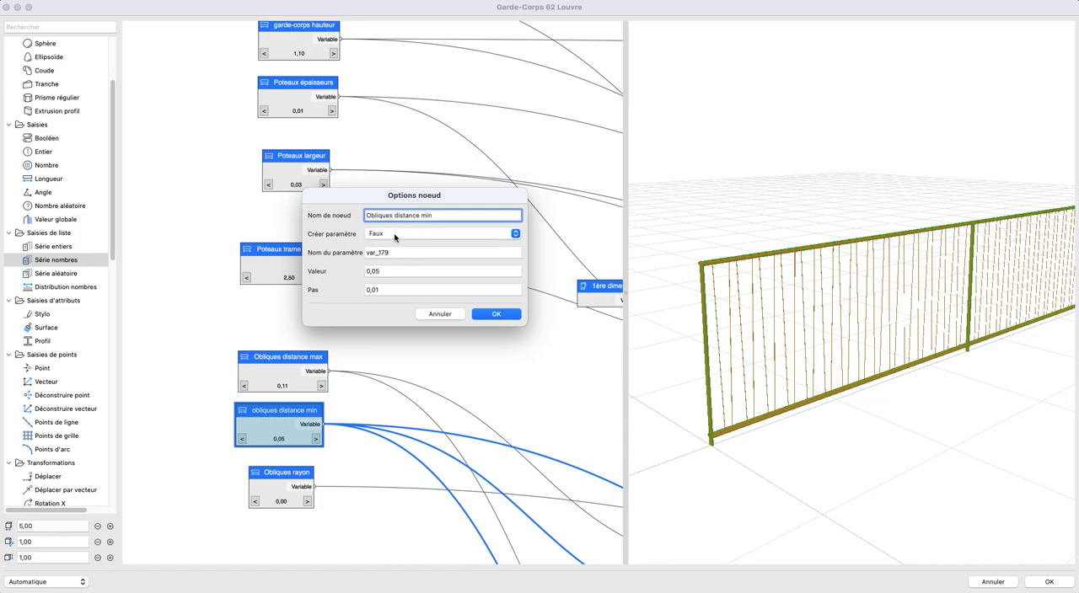
pyautogui.press('super+a')
pyautogui.press('super+c')
pyautogui.click(392, 234)
pyautogui.click(390, 225)
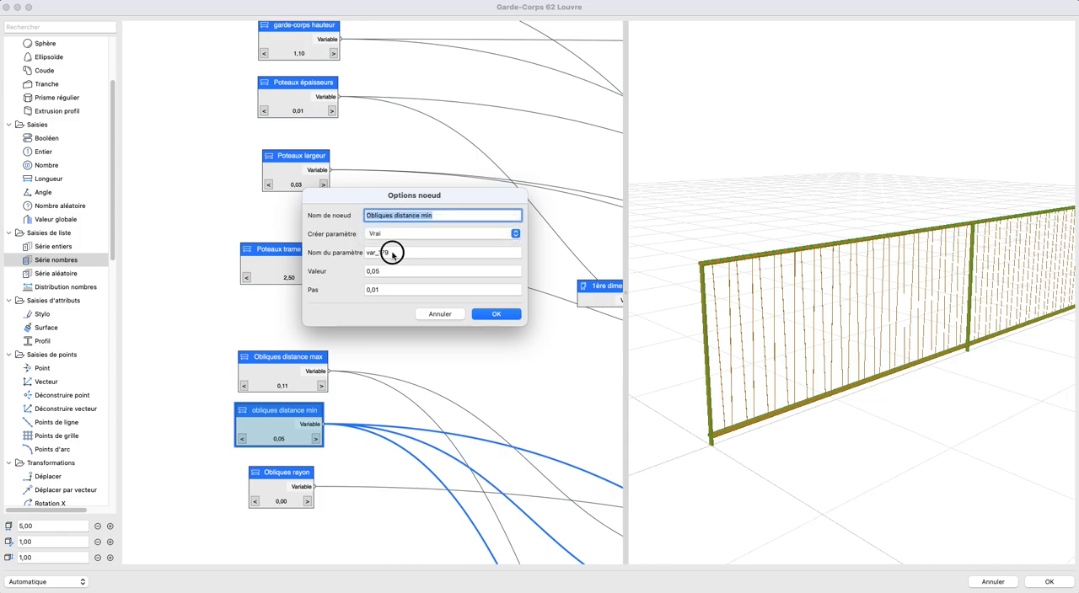
pyautogui.doubleClick(393, 252)
pyautogui.press('super+v')
pyautogui.click(496, 314)
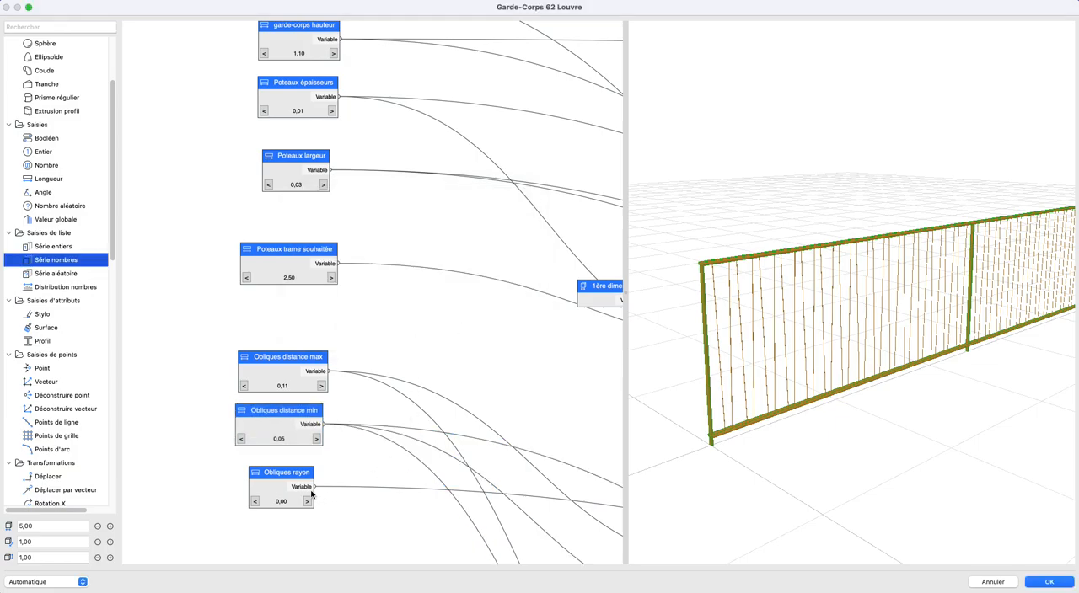
# - Check the Obliques rayon node's options, raise its value by one increment and examine the oblique bars' thickness up close
pyautogui.doubleClick(288, 477)
pyautogui.press('Return')
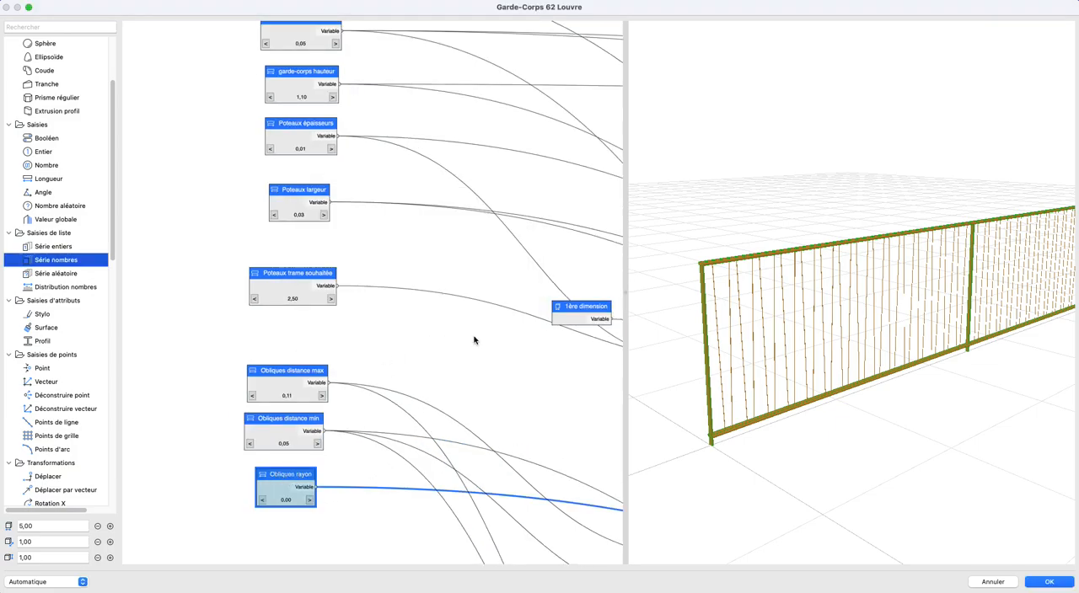
pyautogui.scroll(-4, 253, 349)
pyautogui.scroll(6, 271, 432)
pyautogui.click(280, 394)
pyautogui.moveTo(885, 402); pyautogui.dragTo(905, 340)
pyautogui.scroll(4, 840, 357)
pyautogui.scroll(-3, 896, 337)
pyautogui.moveTo(795, 334); pyautogui.dragTo(903, 342, button='middle')
pyautogui.moveTo(903, 339); pyautogui.dragTo(517, 345)
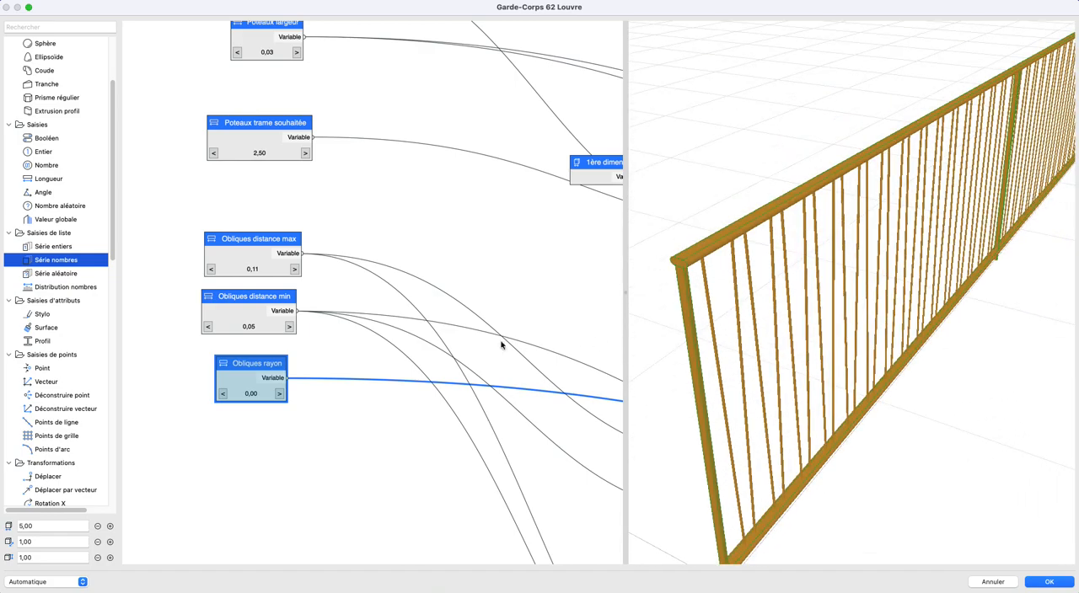
# - Add a Stylo node and a Surface node to the graph, above the column of input nodes
pyautogui.scroll(-5, 498, 333)
pyautogui.moveTo(433, 312); pyautogui.dragTo(190, 289, button='middle')
pyautogui.scroll(-4, 445, 301)
pyautogui.moveTo(487, 333); pyautogui.dragTo(470, 440, button='middle')
pyautogui.scroll(4, 48, 227)
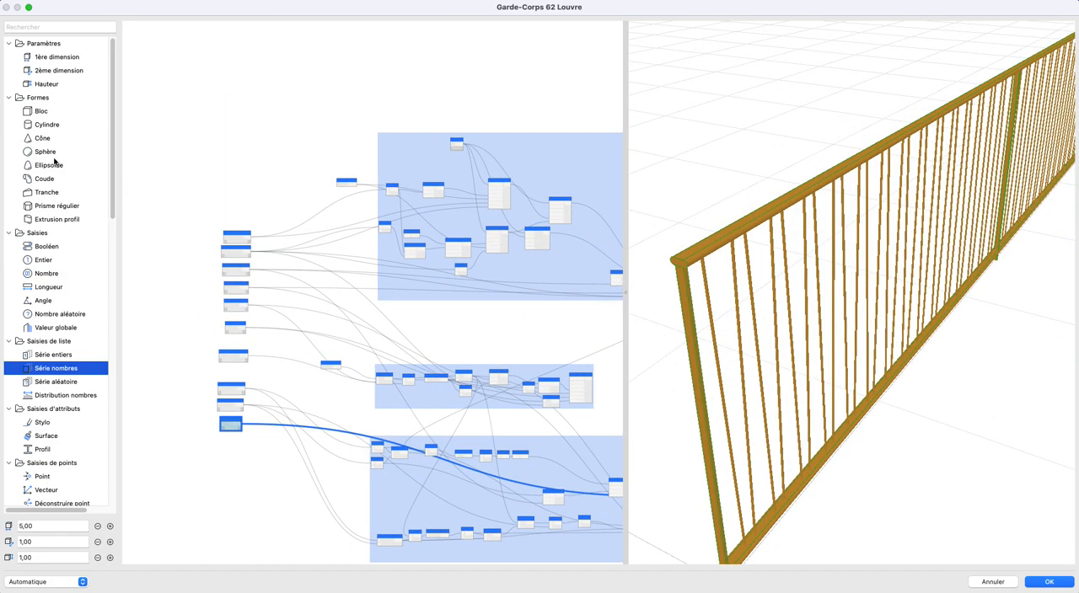
pyautogui.moveTo(44, 424); pyautogui.dragTo(245, 130)
pyautogui.moveTo(47, 437); pyautogui.dragTo(245, 150)
# - Move the Stylo and Surface nodes just below the uppermost group, near its final Union node
pyautogui.scroll(5, 211, 118)
pyautogui.moveTo(199, 103); pyautogui.dragTo(295, 219)
pyautogui.moveTo(239, 155); pyautogui.dragTo(438, 325)
pyautogui.moveTo(463, 335); pyautogui.dragTo(166, 196, button='middle')
pyautogui.moveTo(138, 183); pyautogui.dragTo(588, 120)
pyautogui.hscroll(6, 450, 140)
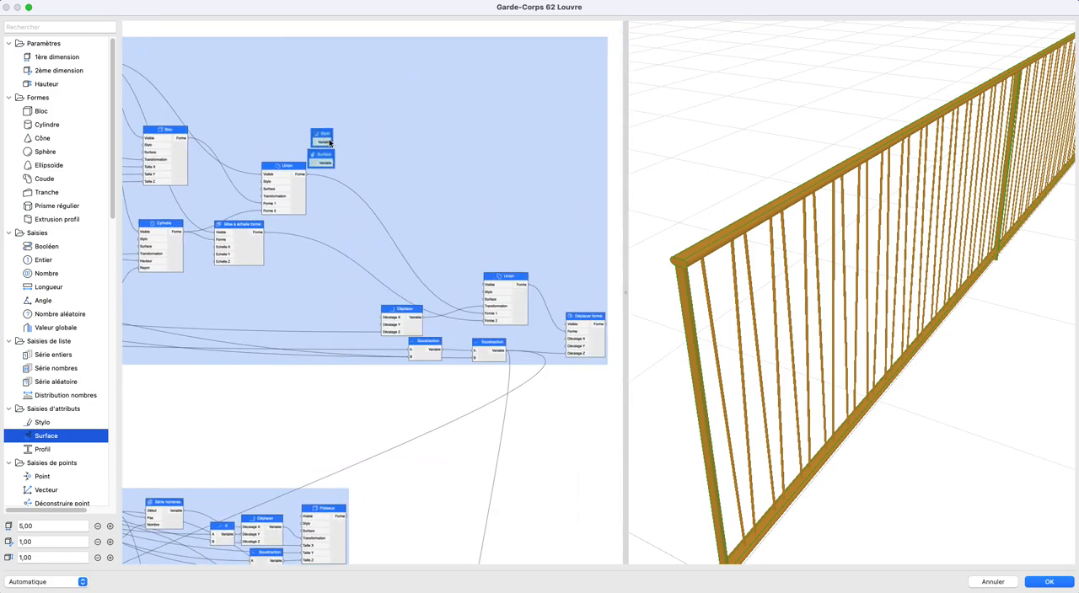
pyautogui.moveTo(320, 139); pyautogui.dragTo(410, 409)
# - Connect the Stylo and Surface nodes to the matching inputs of the final Union node in the uppermost group
pyautogui.scroll(5, 499, 425)
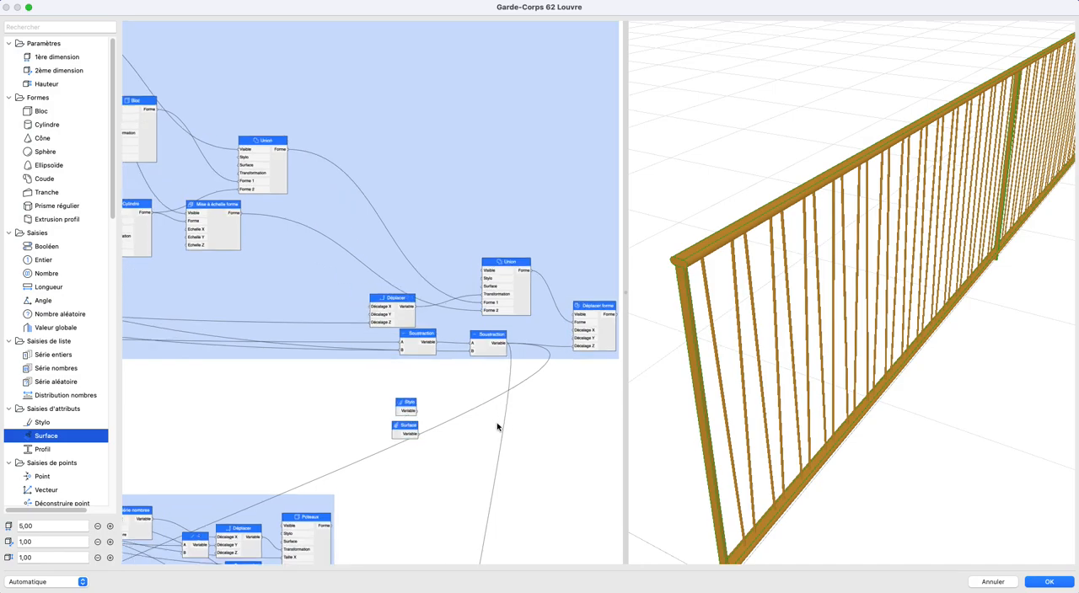
pyautogui.moveTo(354, 422); pyautogui.dragTo(437, 246)
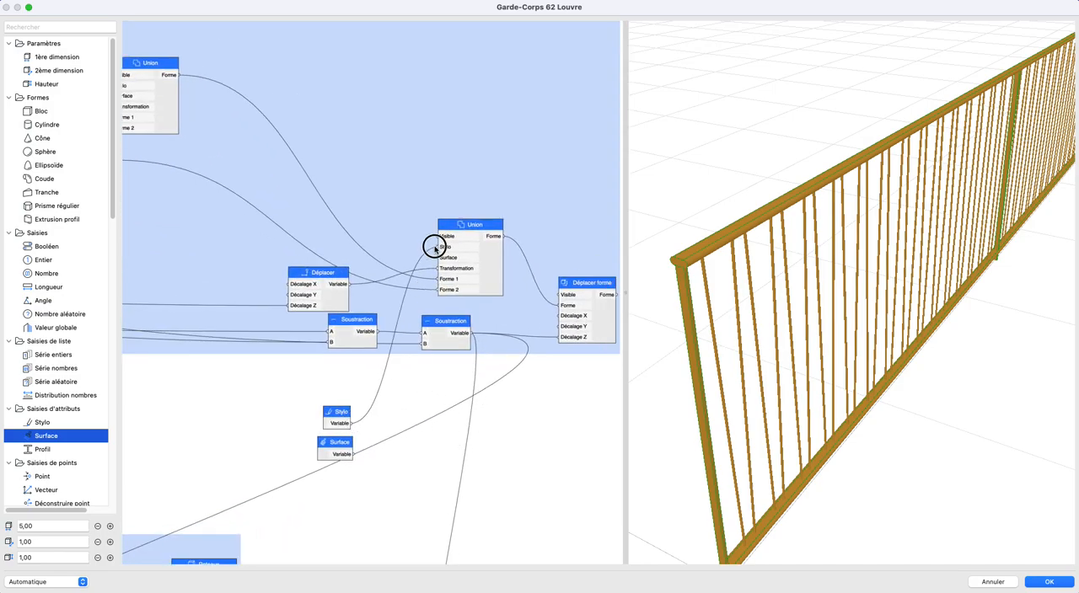
pyautogui.moveTo(353, 454); pyautogui.dragTo(440, 259)
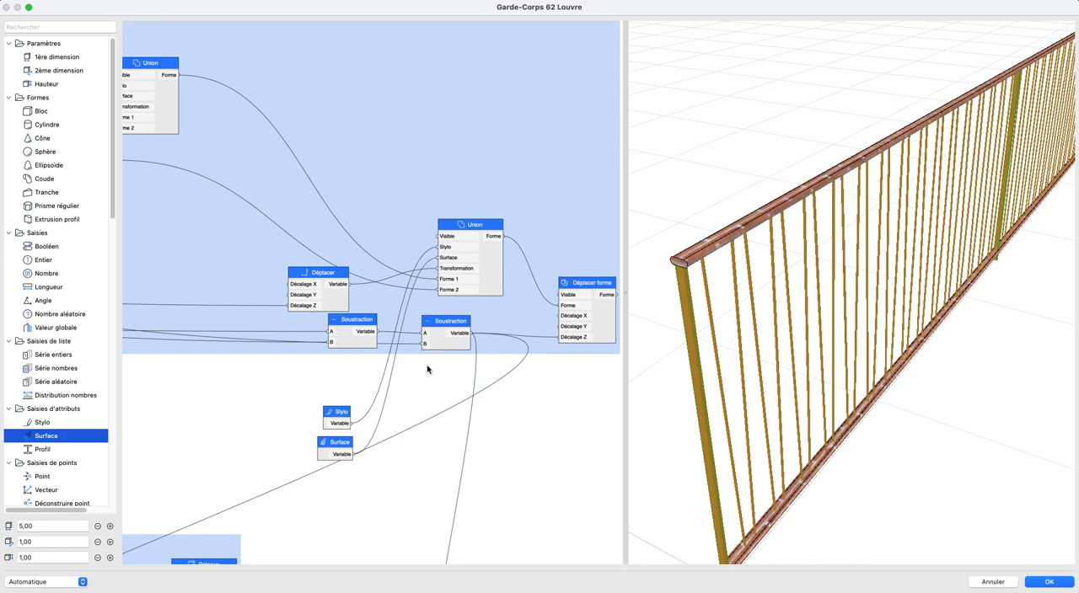
# - Connect the Stylo and Surface nodes to the matching inputs of the Poteaux block and place them beside it
pyautogui.scroll(-5, 363, 242)
pyautogui.moveTo(395, 211); pyautogui.dragTo(267, 332)
pyautogui.moveTo(398, 240); pyautogui.dragTo(268, 339)
pyautogui.moveTo(344, 192); pyautogui.dragTo(388, 364)
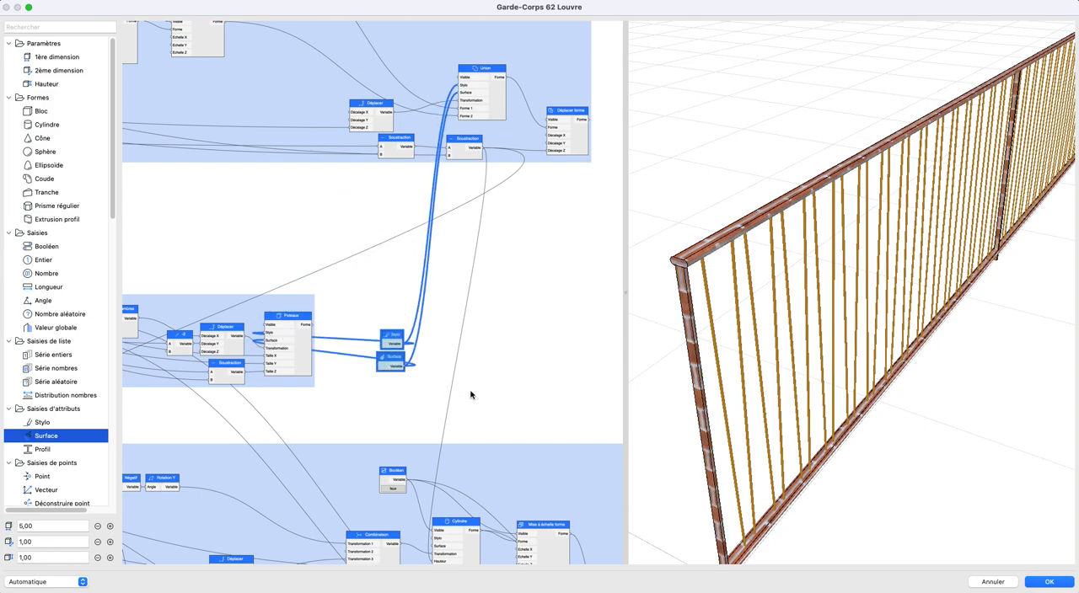
# - Connect the Stylo and Surface nodes to the Stylo and Surface inputs of the Union node in the Obliques group
pyautogui.moveTo(516, 433); pyautogui.dragTo(445, 281, button='middle')
pyautogui.scroll(2, 448, 272)
pyautogui.moveTo(389, 235); pyautogui.dragTo(253, 141, button='middle')
pyautogui.scroll(-1, 292, 194)
pyautogui.moveTo(295, 191); pyautogui.dragTo(348, 234, button='middle')
pyautogui.moveTo(226, 137); pyautogui.dragTo(448, 401)
pyautogui.press('super+z')
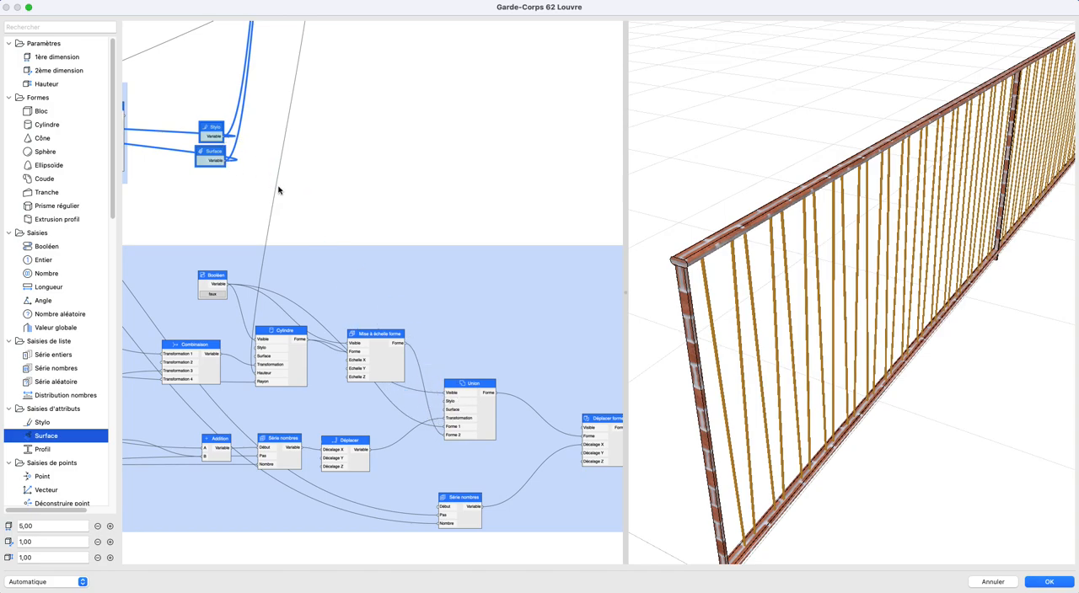
pyautogui.press('super+shift+z')
pyautogui.moveTo(227, 166); pyautogui.dragTo(447, 409)
# - Move the Stylo and Surface nodes to the head of the input column, above main courante largeur
pyautogui.scroll(-1, 407, 245)
pyautogui.moveTo(474, 243); pyautogui.dragTo(658, 307, button='middle')
pyautogui.scroll(-2, 422, 282)
pyautogui.moveTo(488, 287); pyautogui.dragTo(657, 327, button='middle')
pyautogui.moveTo(601, 280); pyautogui.dragTo(158, 71)
pyautogui.moveTo(159, 71); pyautogui.dragTo(284, 162, button='middle')
pyautogui.moveTo(283, 160); pyautogui.dragTo(235, 144)
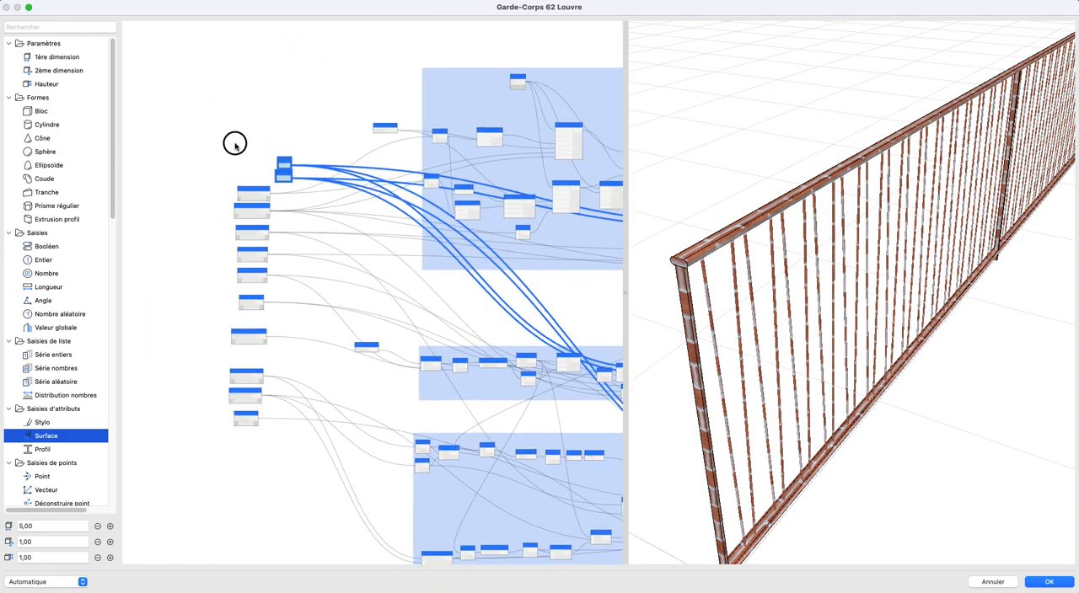
# - Expose the Stylo node as a parameter and choose a different pen for it
pyautogui.scroll(6, 236, 144)
pyautogui.doubleClick(251, 167)
pyautogui.click(398, 236)
pyautogui.click(399, 250)
pyautogui.click(387, 275)
pyautogui.doubleClick(406, 272)
pyautogui.click(495, 298)
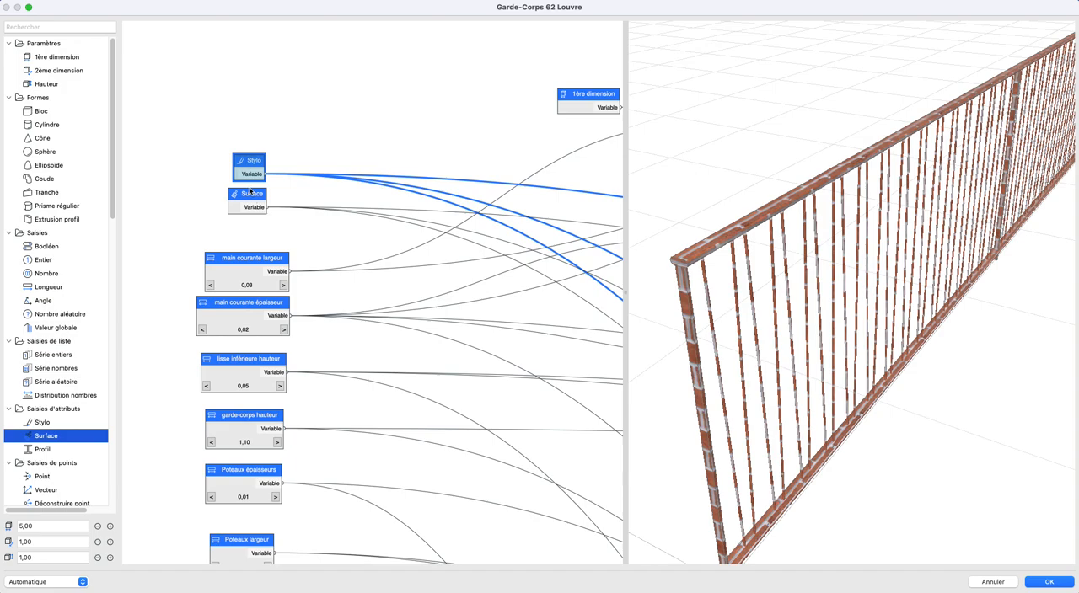
pyautogui.click(384, 204)
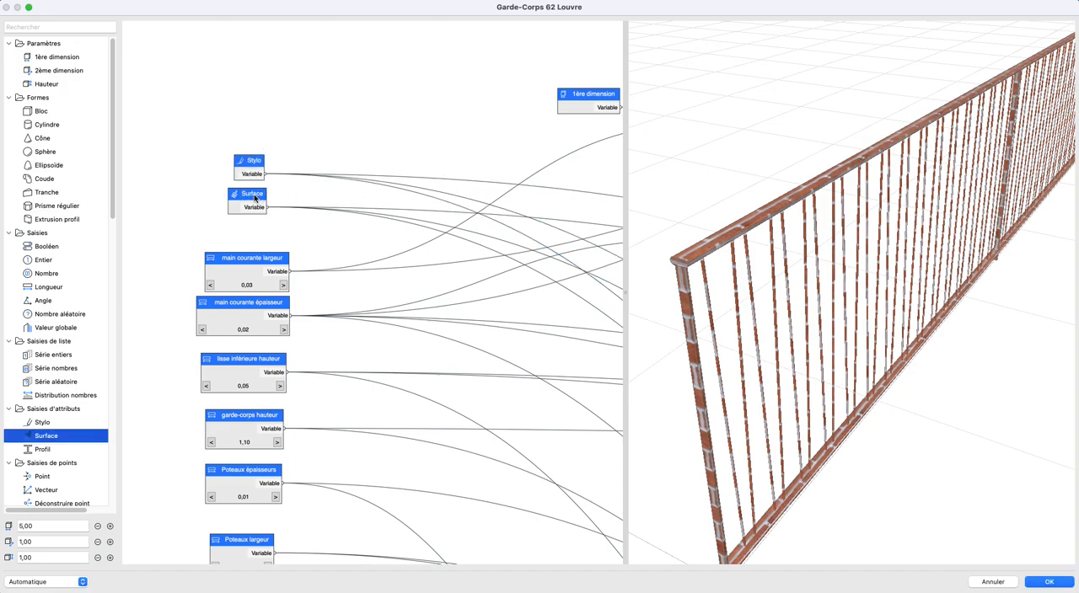
# - Expose the Surface node as a parameter named Surface and assign it the Métal - Laiton material
pyautogui.doubleClick(257, 202)
pyautogui.click(390, 236)
pyautogui.click(383, 221)
pyautogui.write('Surface')
pyautogui.click(412, 272)
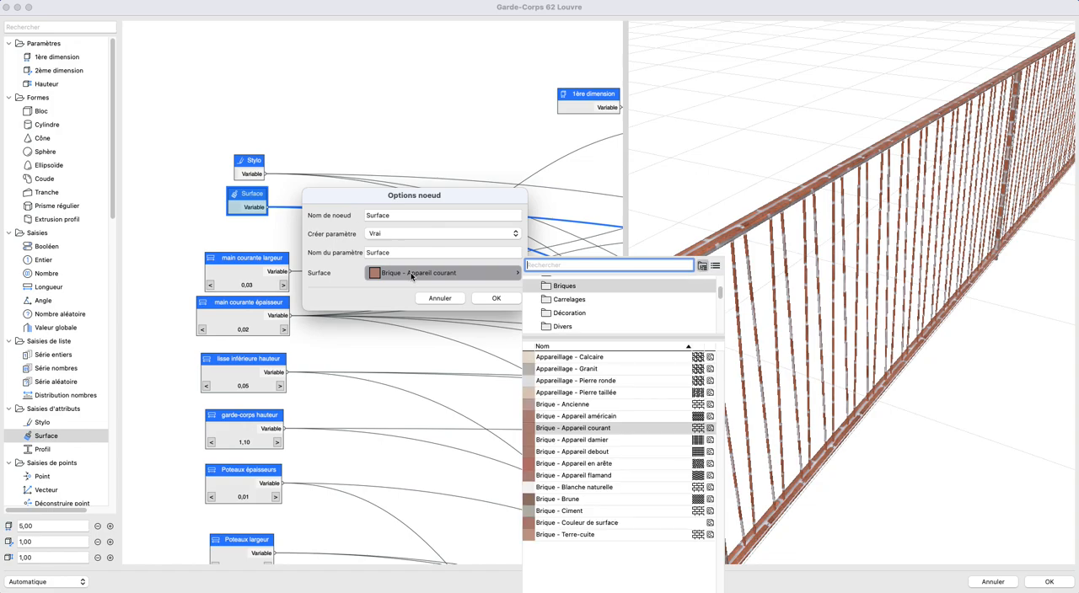
pyautogui.scroll(-2, 567, 314)
pyautogui.click(565, 300)
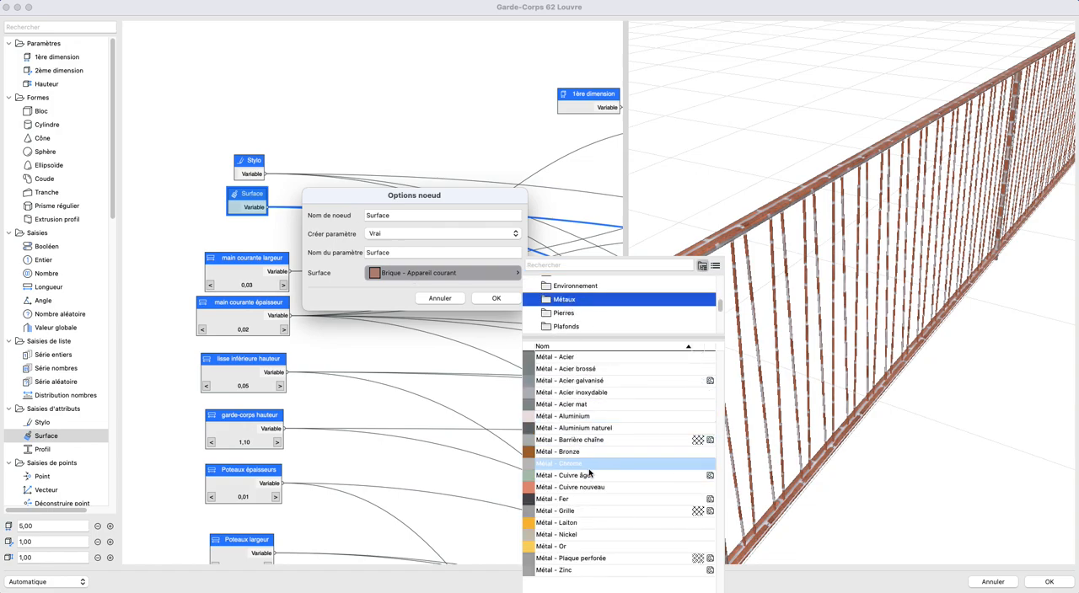
pyautogui.click(576, 524)
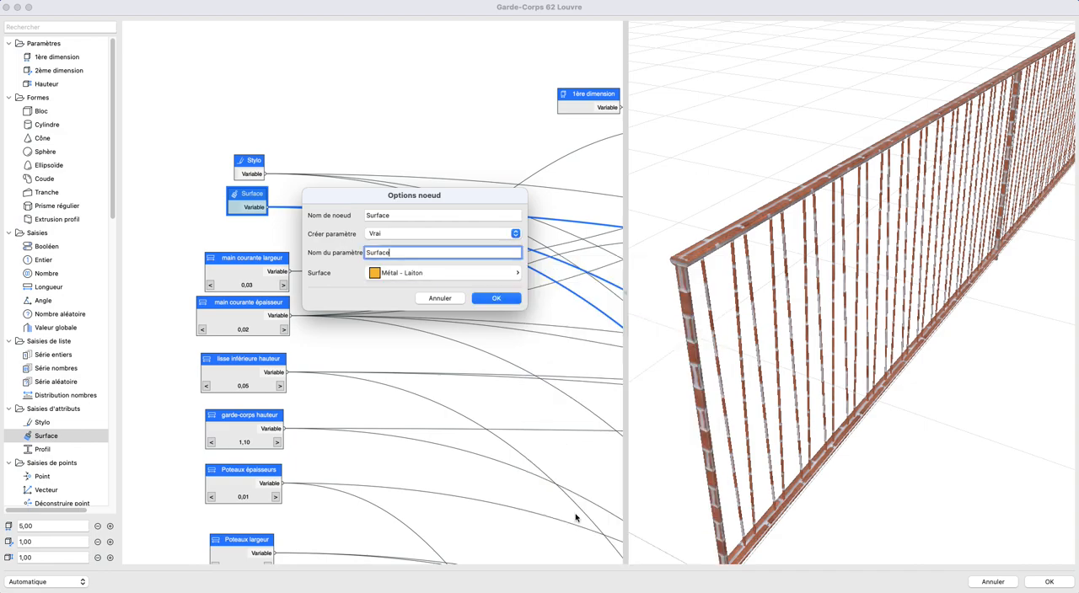
pyautogui.click(496, 298)
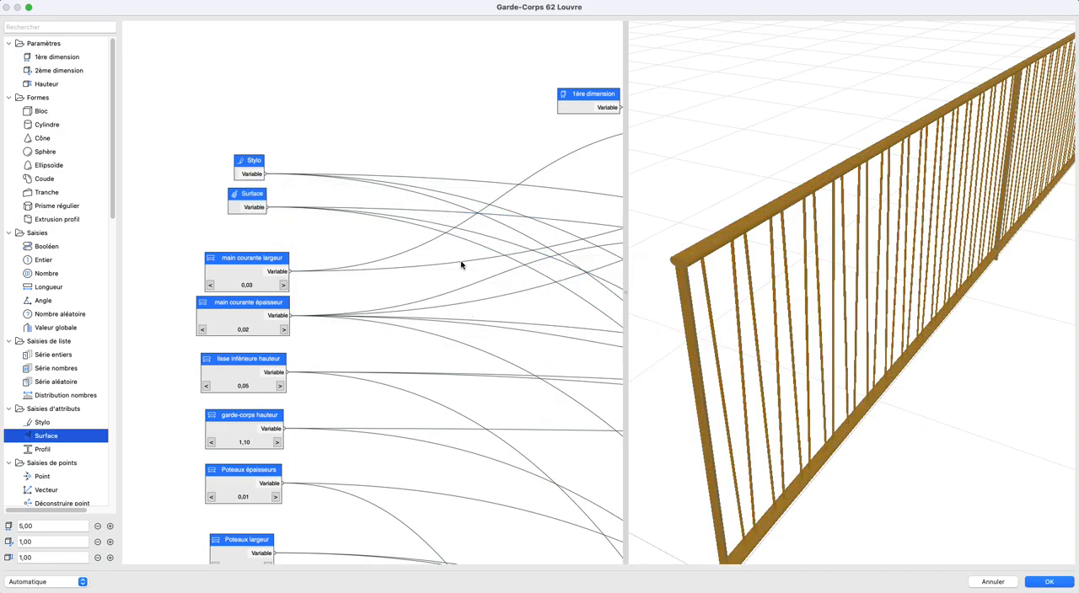
# - Choose a grey pen for the Stylo node
pyautogui.doubleClick(248, 170)
pyautogui.click(372, 274)
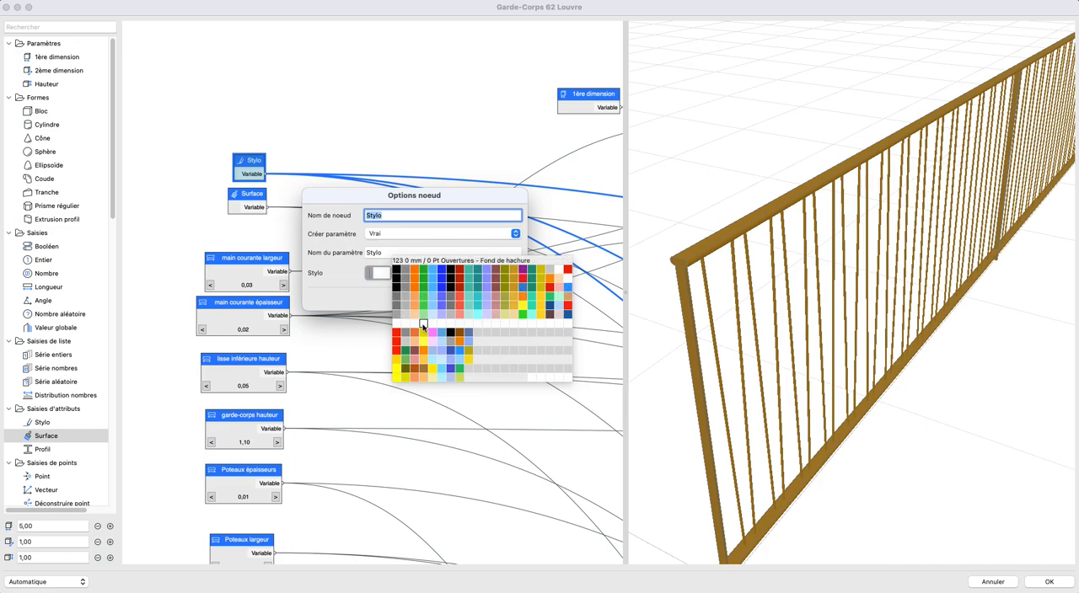
pyautogui.click(400, 271)
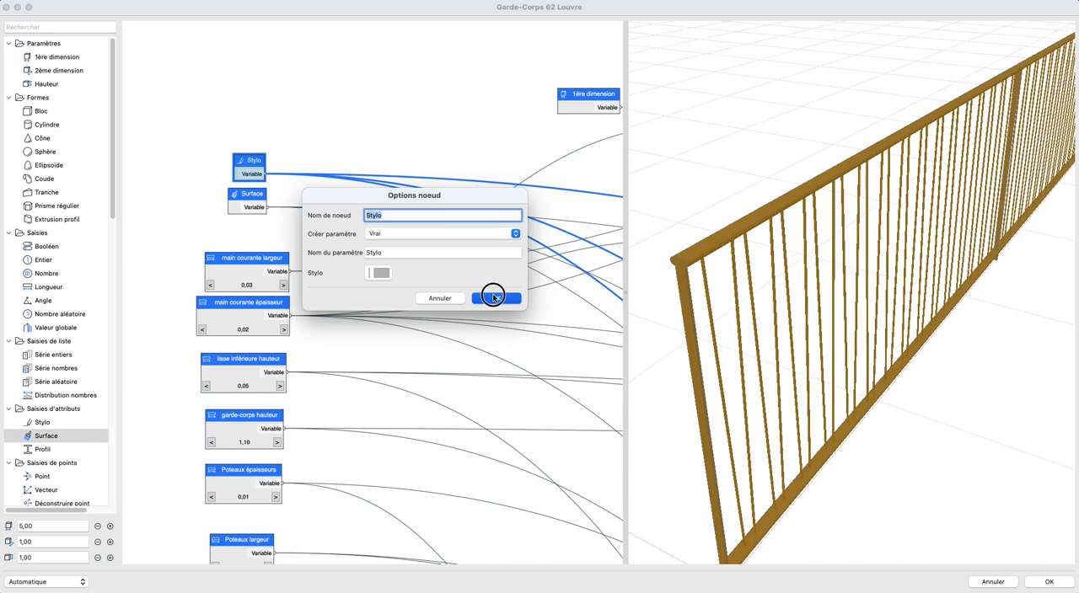
pyautogui.click(491, 297)
# - Set the Surface node's material to Métal - Acier mat
pyautogui.doubleClick(244, 207)
pyautogui.click(426, 273)
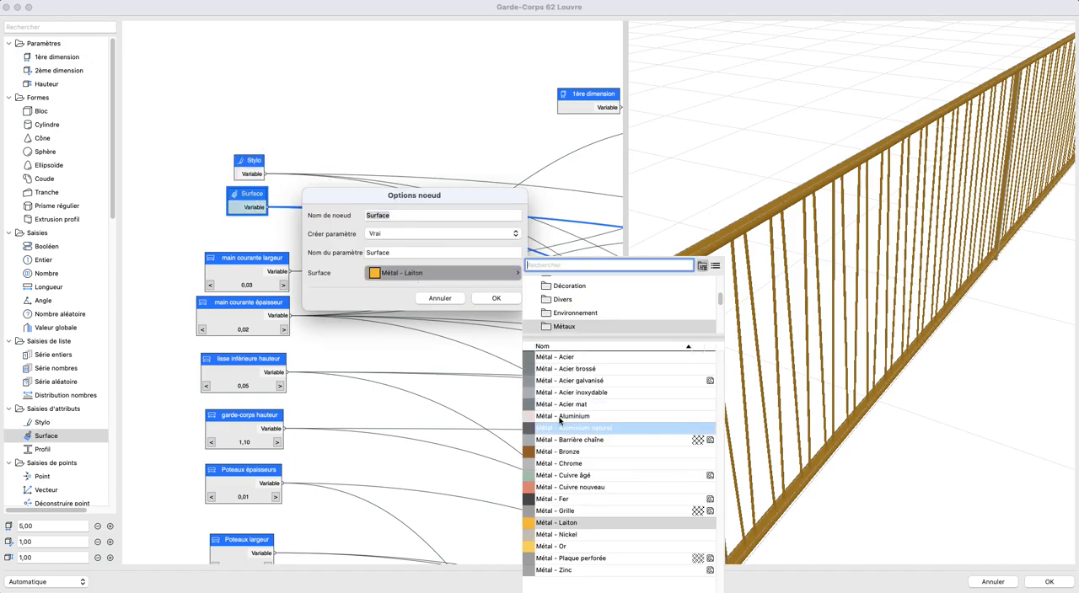
pyautogui.click(605, 408)
pyautogui.click(506, 297)
pyautogui.moveTo(759, 351)
pyautogui.mouseDown()
pyautogui.moveTo(754, 366)
pyautogui.moveTo(800, 397)
pyautogui.moveTo(766, 371)
pyautogui.mouseUp()
pyautogui.scroll(-5, 811, 396)
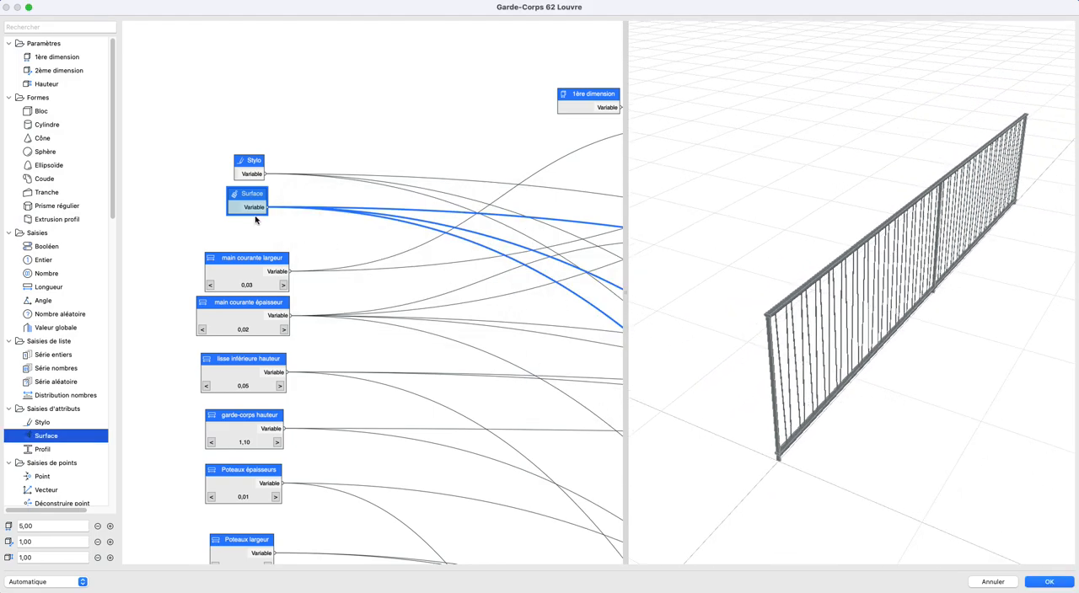
# - Set the Surface node's material to Métal - Acier inoxydable
pyautogui.doubleClick(247, 210)
pyautogui.click(405, 272)
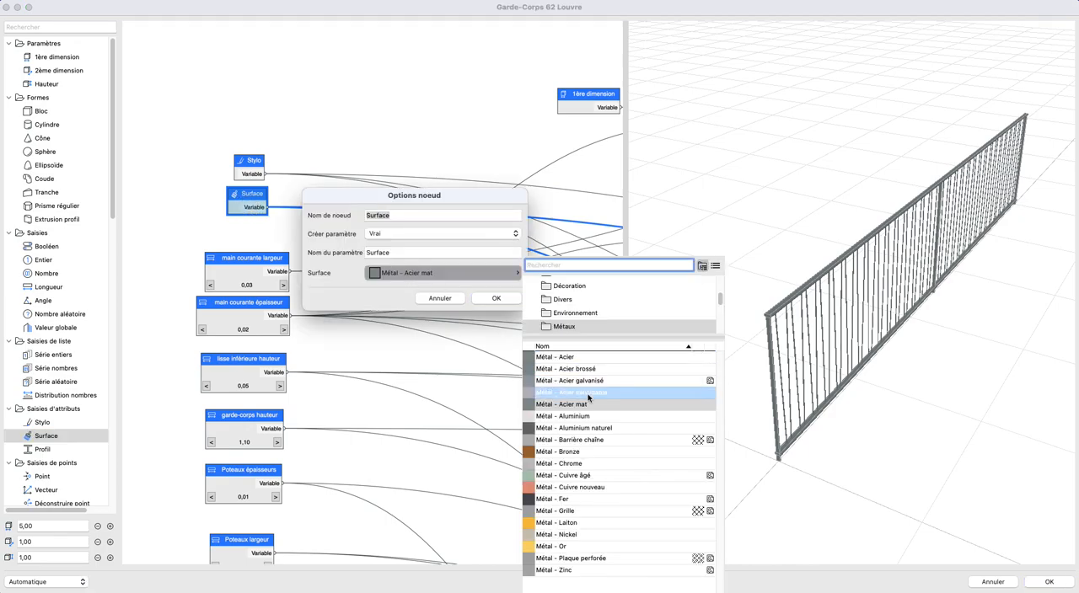
pyautogui.click(588, 394)
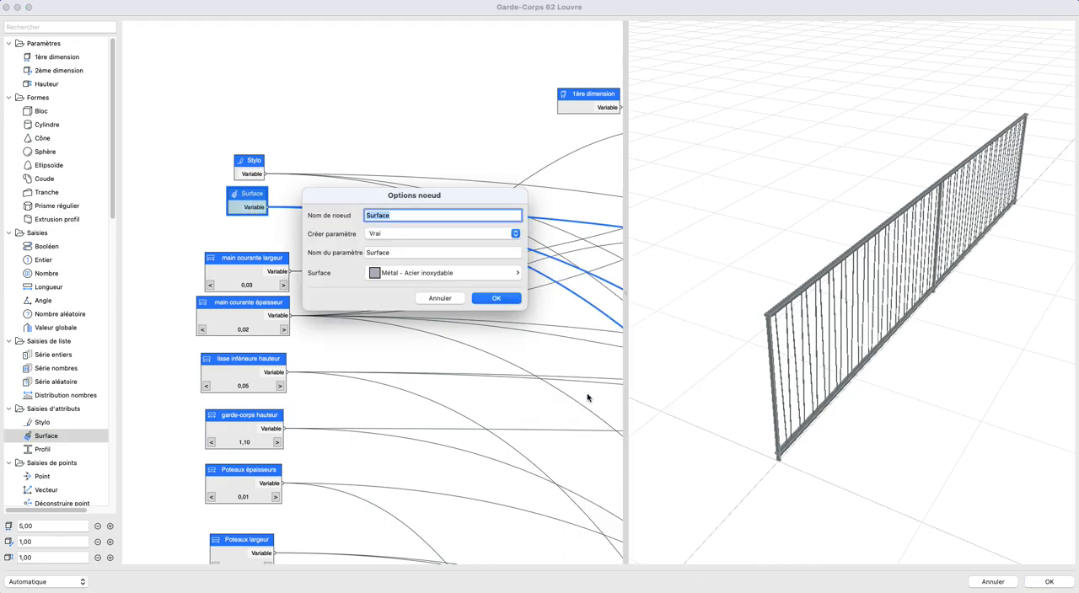
pyautogui.click(496, 299)
pyautogui.scroll(5, 750, 369)
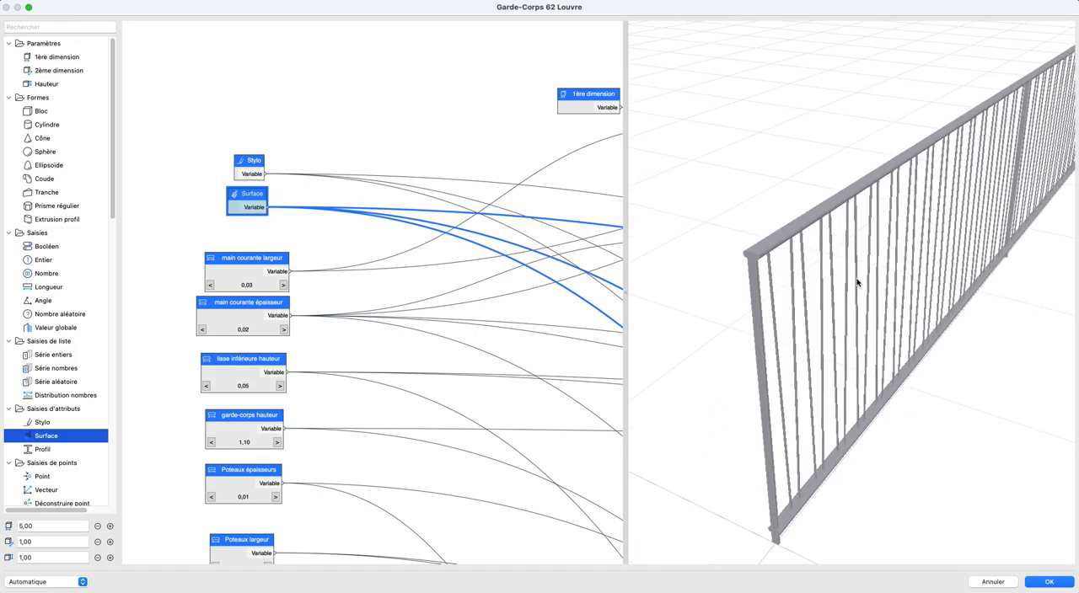
# - Set the object's first dimension to 9,00, then accept the graph edits and close the PARAM-O manager with its changes applied
pyautogui.scroll(-6, 788, 346)
pyautogui.moveTo(901, 308); pyautogui.dragTo(671, 353, button='middle')
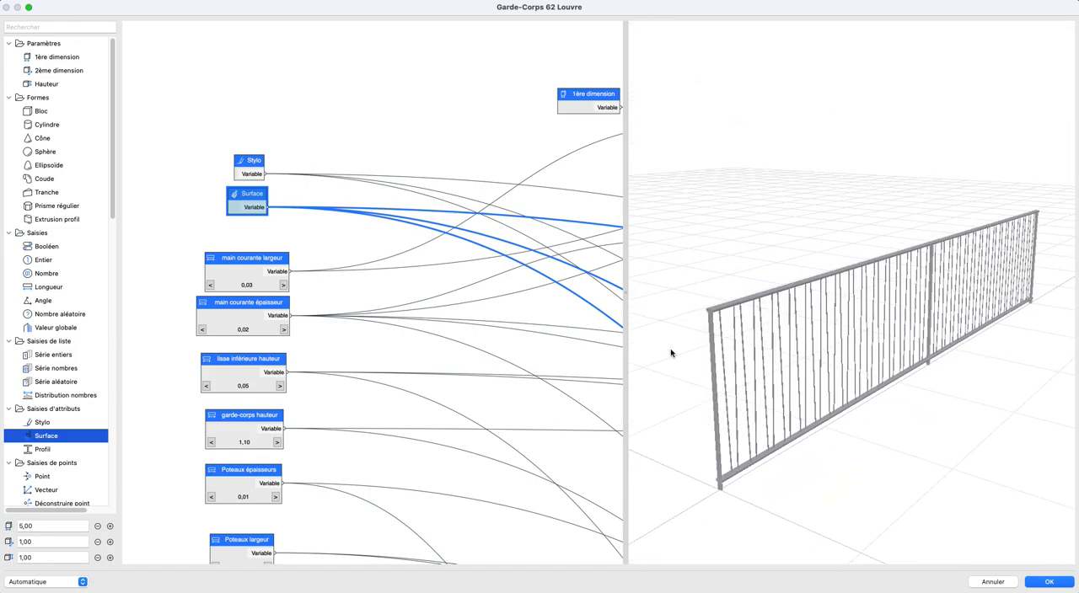
pyautogui.click(109, 526)
pyautogui.click(110, 526)
pyautogui.click(110, 526)
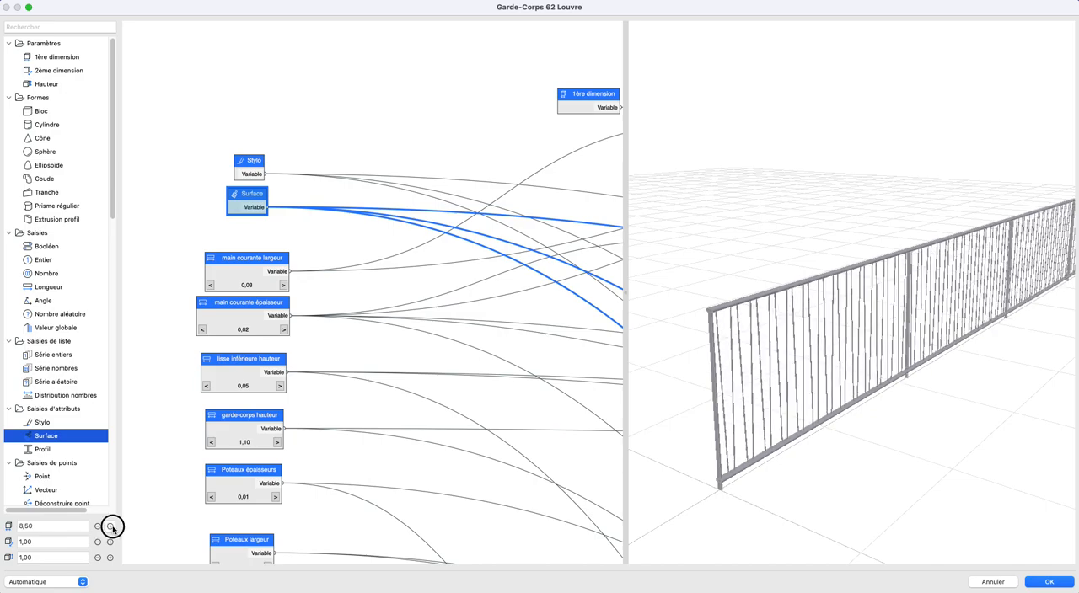
pyautogui.click(110, 526)
pyautogui.scroll(-3, 975, 387)
pyautogui.click(1048, 582)
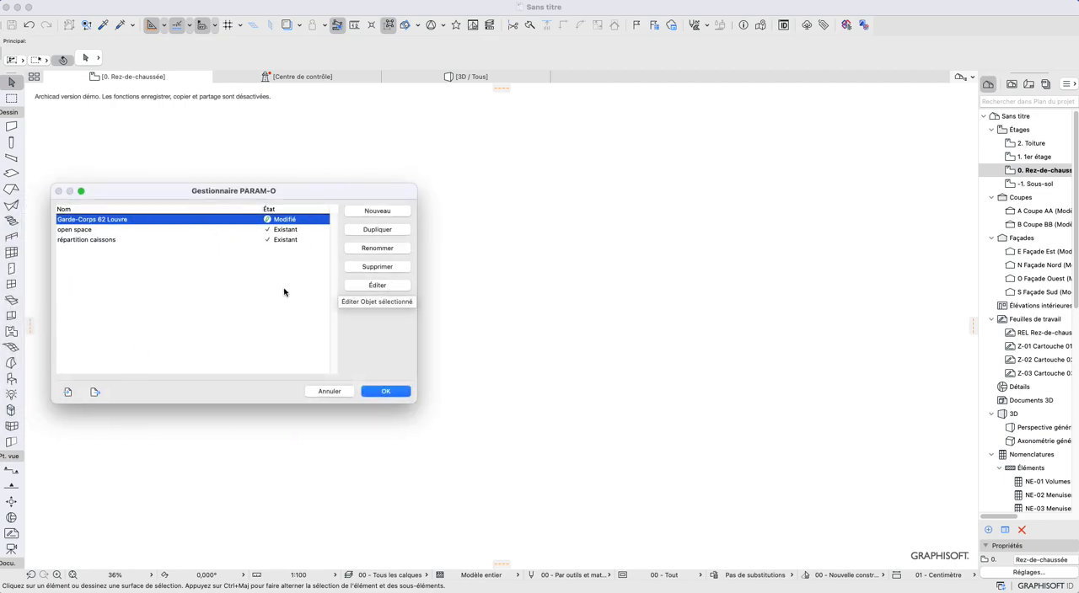
pyautogui.click(385, 391)
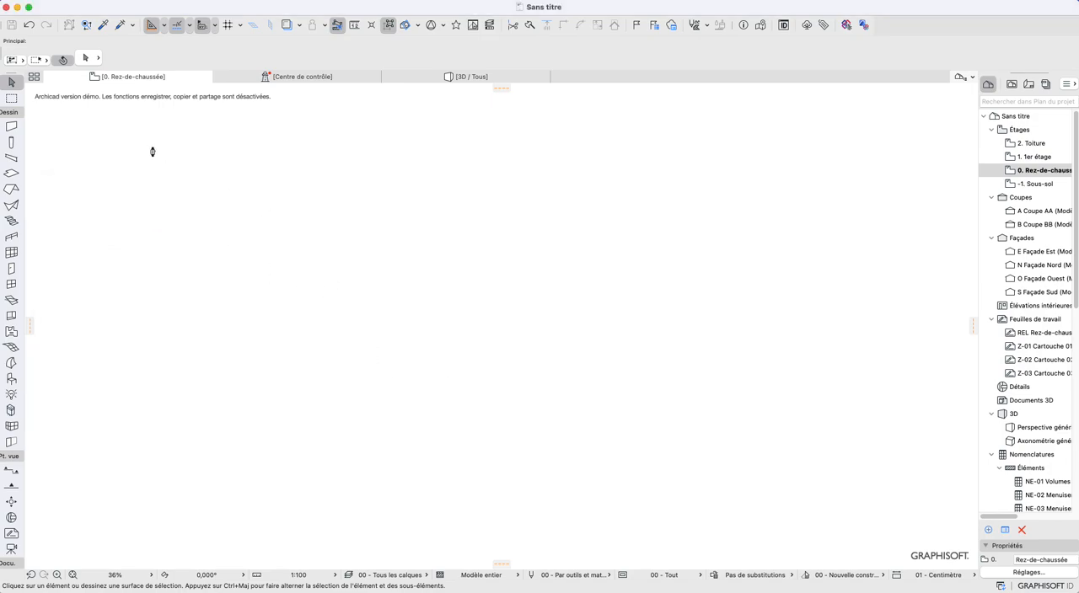
# - Place the Garde-Corps 62 Louvre object on the ground-floor plan and show it in the 3D view
pyautogui.click(290, 213)
pyautogui.click(11, 378)
pyautogui.click(351, 317)
pyautogui.rightClick(376, 307)
pyautogui.moveTo(457, 447)
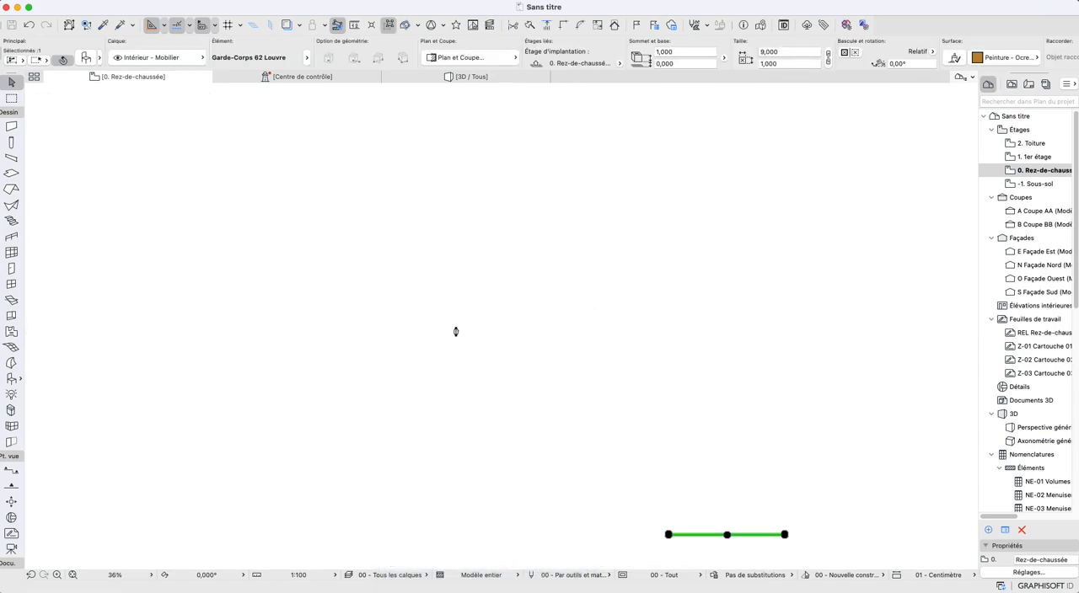
pyautogui.press('F3')
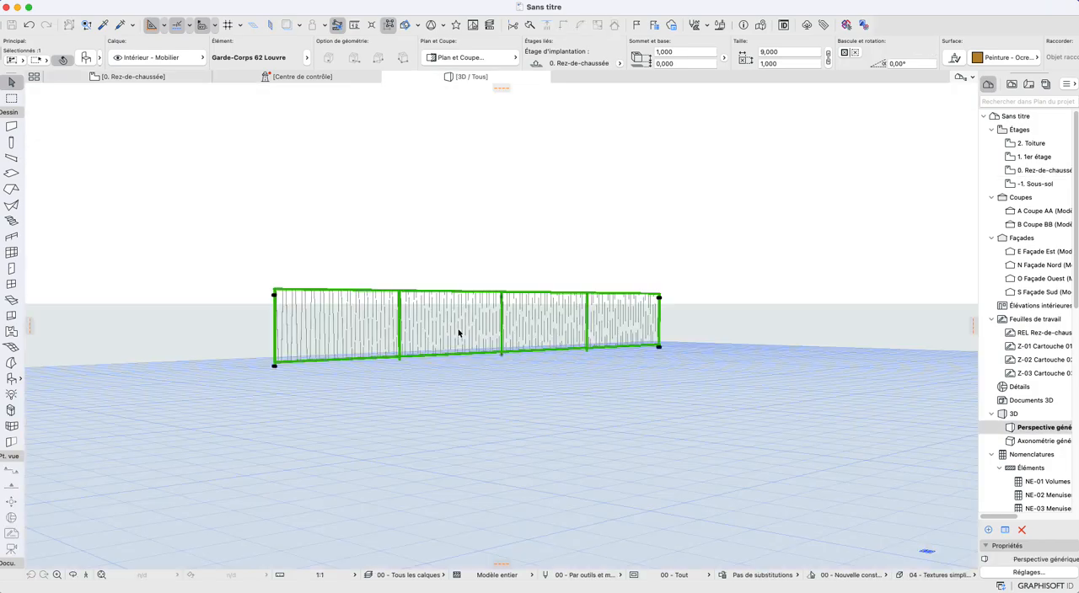
# - Stretch the guardrail from its far end in the 3D view to a length of about 5,55 m
pyautogui.scroll(-1, 449, 323)
pyautogui.scroll(4, 450, 324)
pyautogui.keyDown('shift'); pyautogui.moveTo(401, 335); pyautogui.dragTo(430, 357, button='middle'); pyautogui.keyUp('shift')
pyautogui.scroll(3, 404, 361)
pyautogui.moveTo(768, 312); pyautogui.dragTo(823, 291)
pyautogui.click(812, 299)
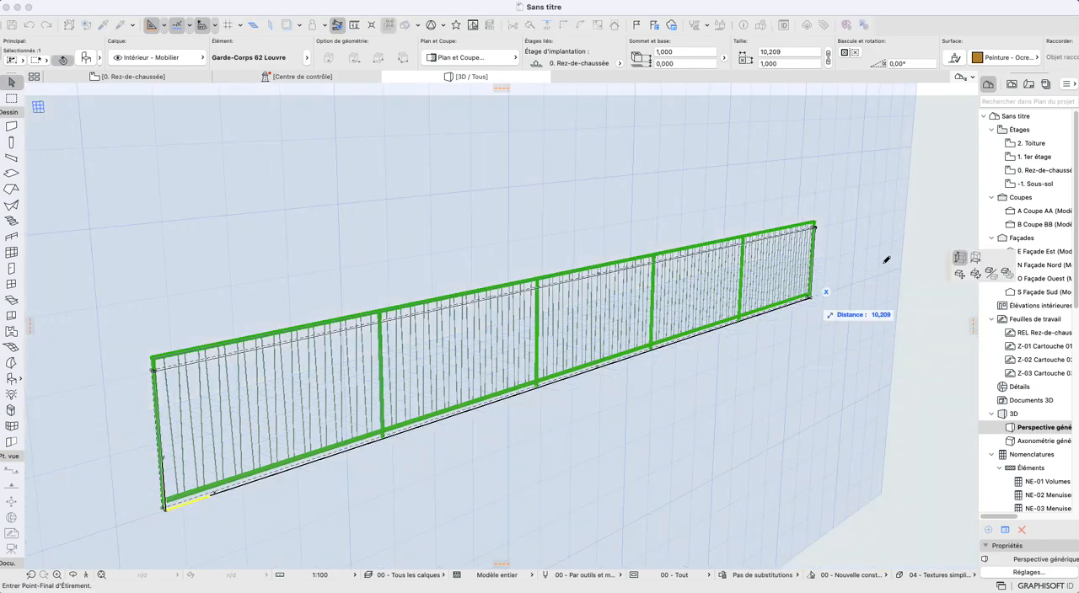
pyautogui.click(899, 269)
pyautogui.click(896, 270)
pyautogui.click(621, 344)
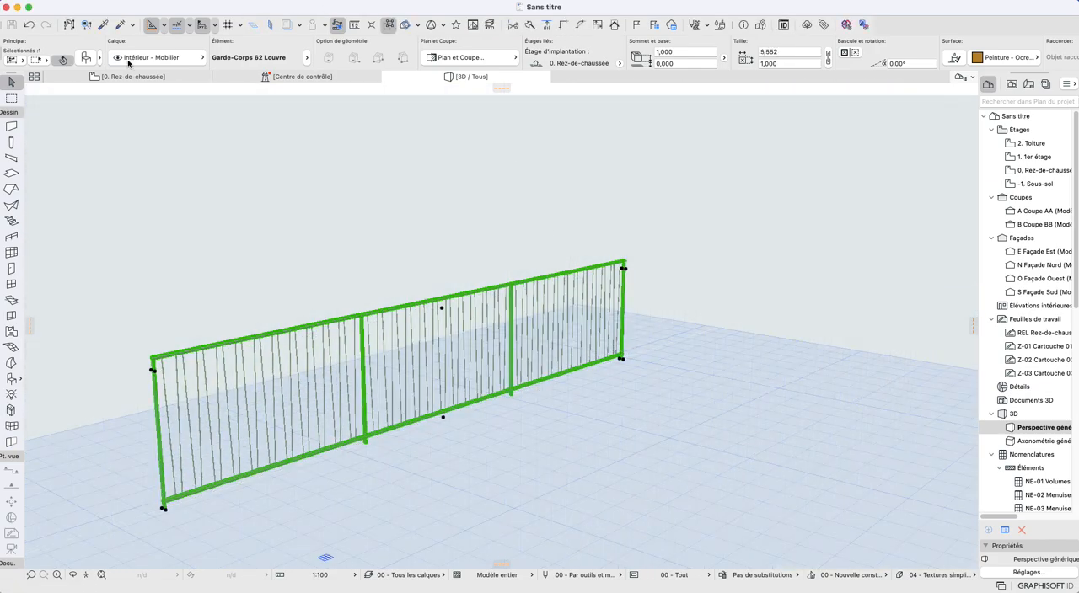
# - Review the custom parameters in the placed guardrail's object settings
pyautogui.click(86, 56)
pyautogui.scroll(-3, 394, 324)
pyautogui.scroll(3, 394, 323)
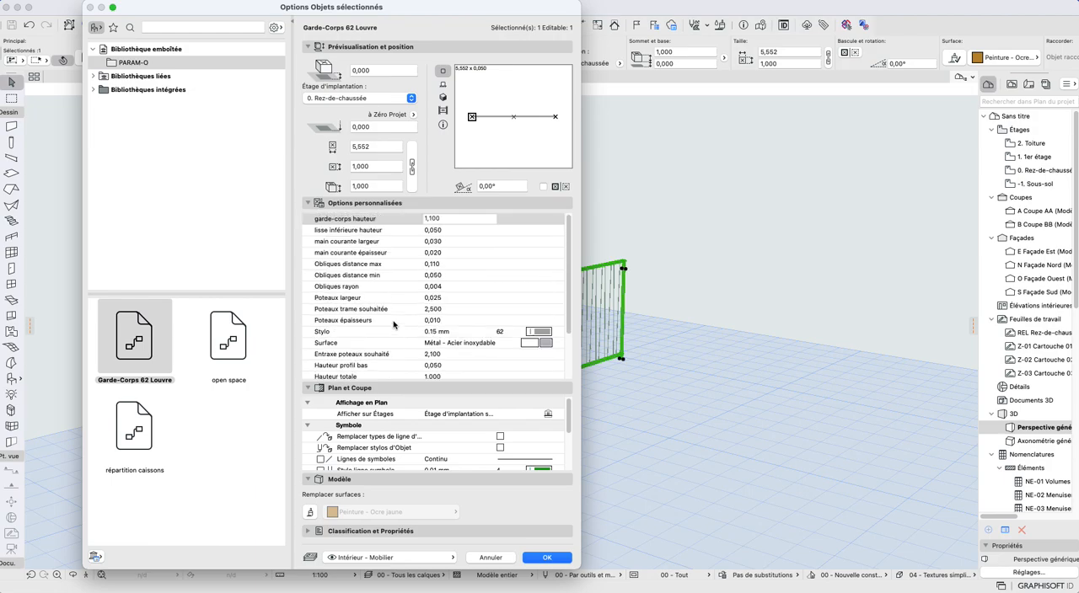
pyautogui.scroll(-3, 394, 324)
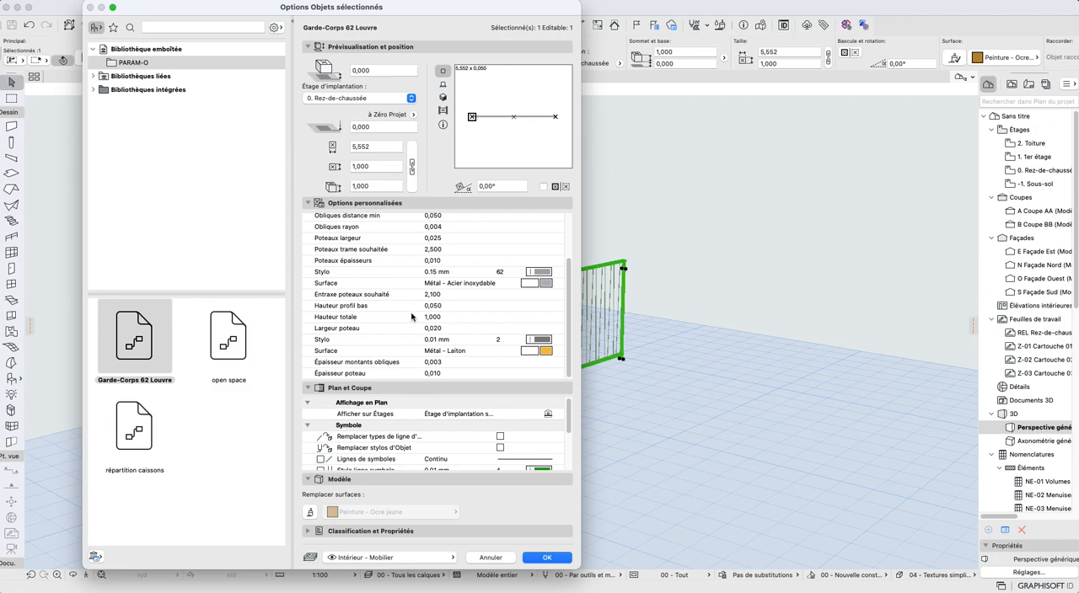
pyautogui.scroll(3, 408, 325)
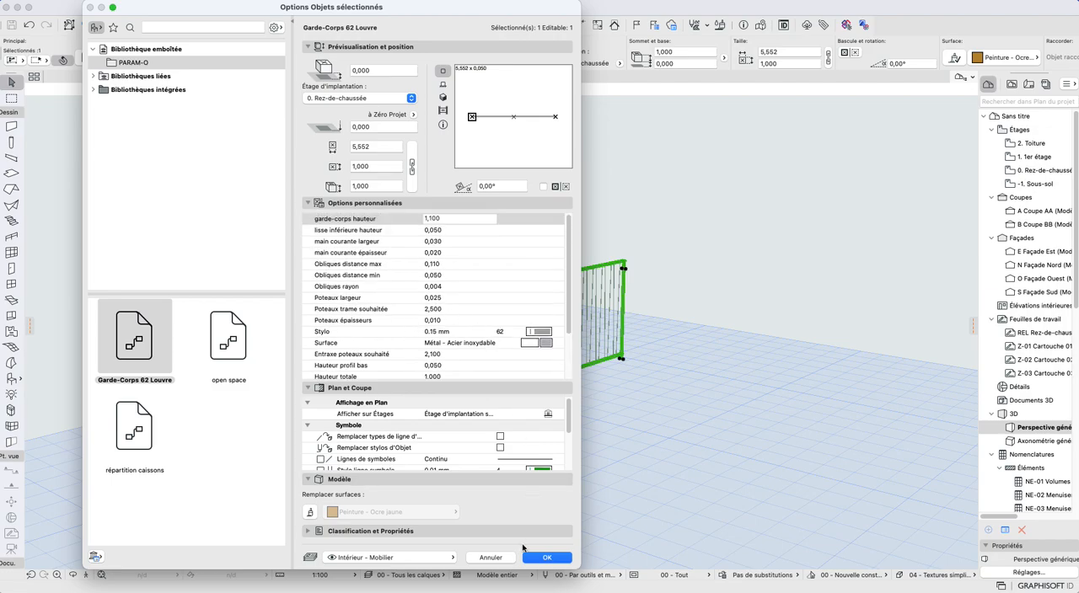
pyautogui.click(546, 558)
# - Open the selected guardrail's node graph for editing in PARAM-O
pyautogui.moveTo(703, 260); pyautogui.dragTo(566, 416)
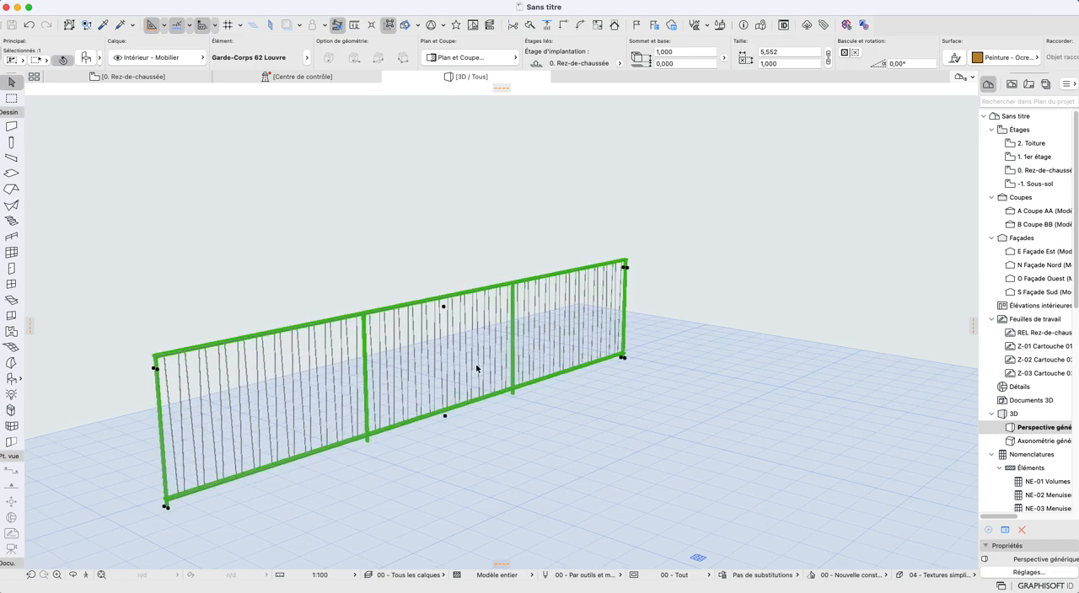
pyautogui.keyDown('shift'); pyautogui.moveTo(478, 369); pyautogui.dragTo(554, 282, button='middle'); pyautogui.keyUp('shift')
pyautogui.scroll(3, 315, 405)
pyautogui.click(81, 1)
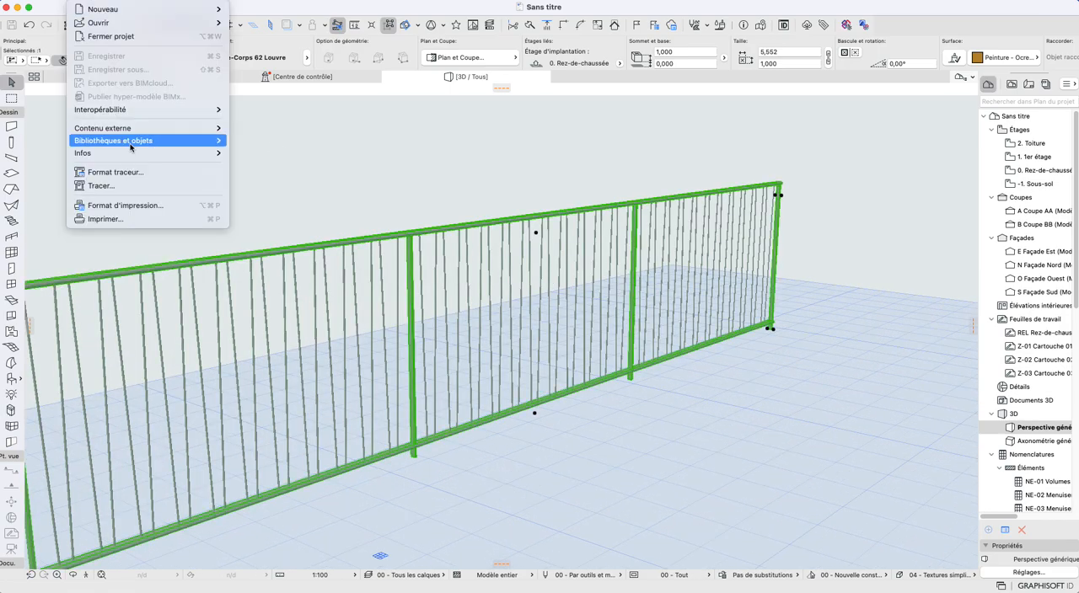
pyautogui.moveTo(131, 145)
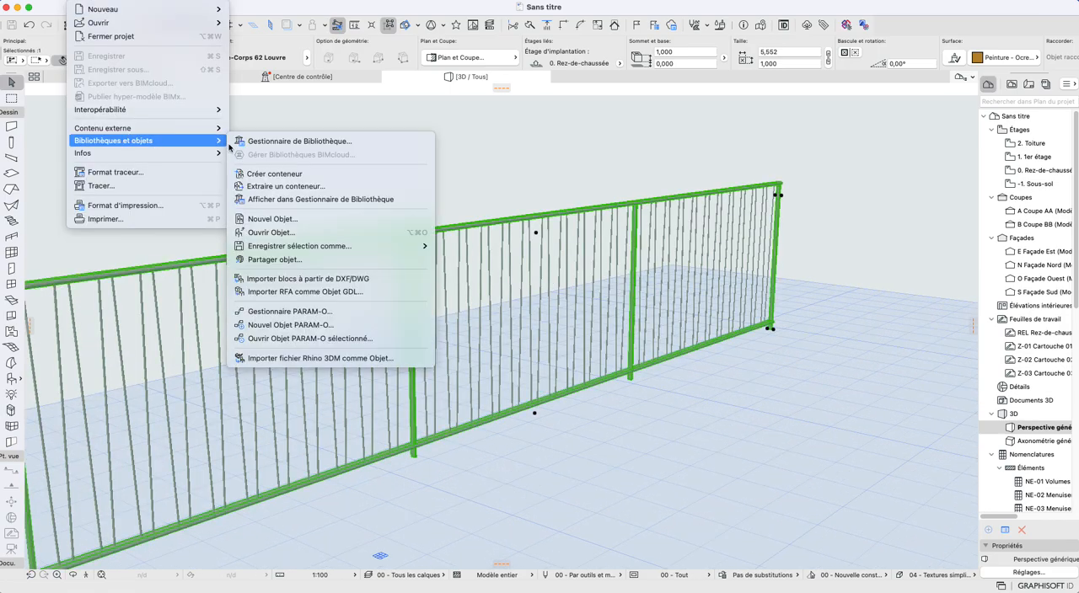
pyautogui.click(297, 339)
# - Examine the overall node graph and inspect the posts and oblique bars from several angles in the 3D preview
pyautogui.scroll(-6, 359, 344)
pyautogui.scroll(-8, 361, 343)
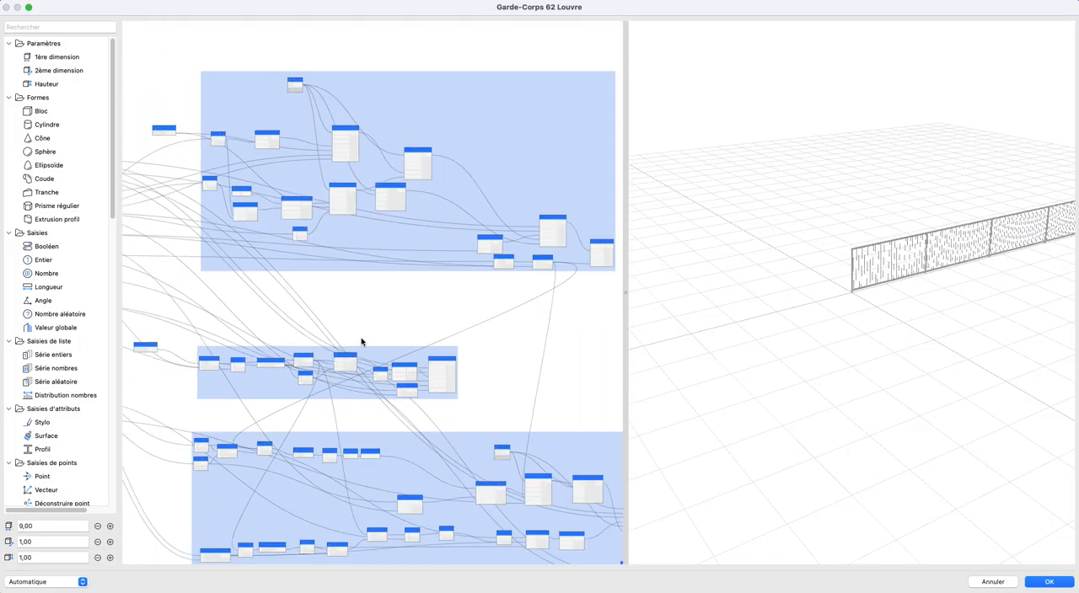
pyautogui.scroll(3, 406, 286)
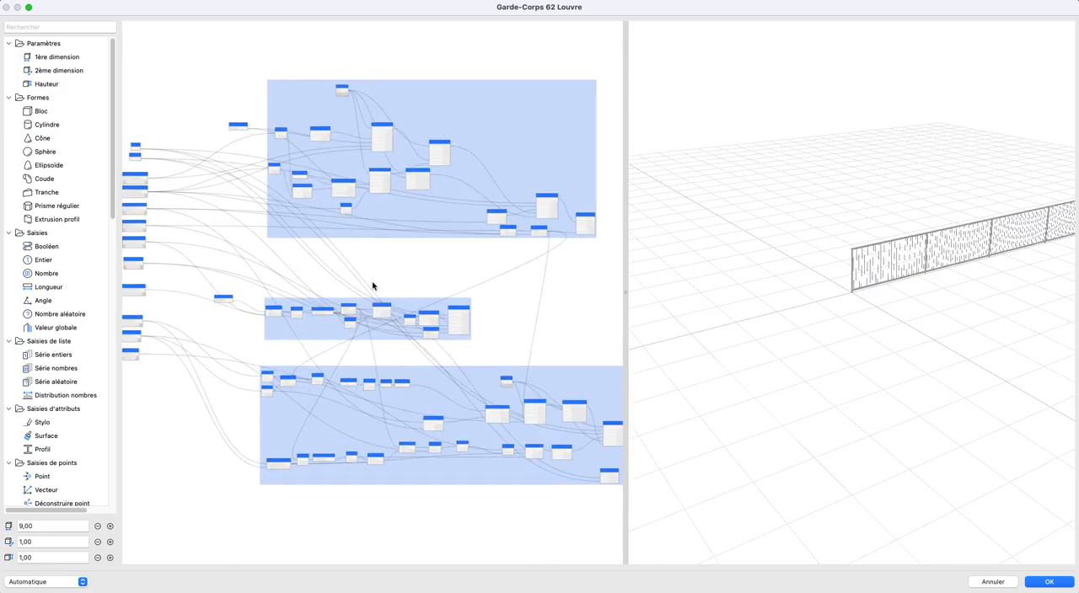
pyautogui.moveTo(378, 284); pyautogui.dragTo(365, 286, button='middle')
pyautogui.moveTo(884, 340); pyautogui.dragTo(850, 355, button='middle')
pyautogui.scroll(5, 790, 308)
pyautogui.keyDown('shift'); pyautogui.moveTo(788, 304); pyautogui.dragTo(843, 307, button='middle'); pyautogui.keyUp('shift')
pyautogui.scroll(3, 843, 307)
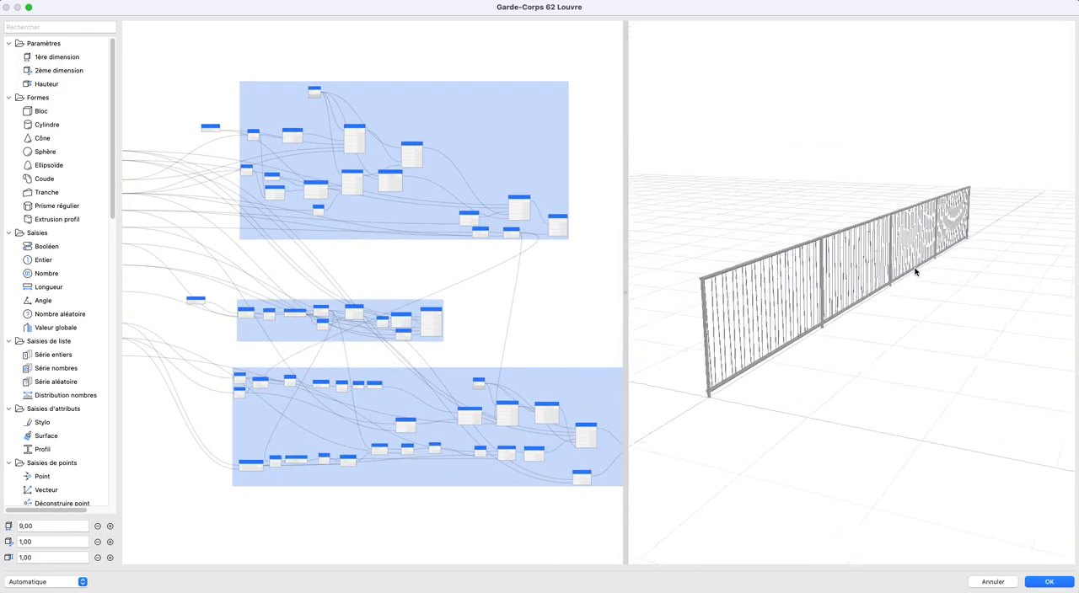
pyautogui.scroll(5, 778, 313)
pyautogui.moveTo(778, 318)
pyautogui.keyDown('shift'); pyautogui.mouseDown(button='middle')
pyautogui.moveTo(766, 312)
pyautogui.moveTo(868, 315)
pyautogui.moveTo(756, 328)
pyautogui.moveTo(793, 324)
pyautogui.moveTo(773, 330)
pyautogui.mouseUp(button='middle'); pyautogui.keyUp('shift')
pyautogui.scroll(-6, 773, 324)
pyautogui.scroll(4, 878, 332)
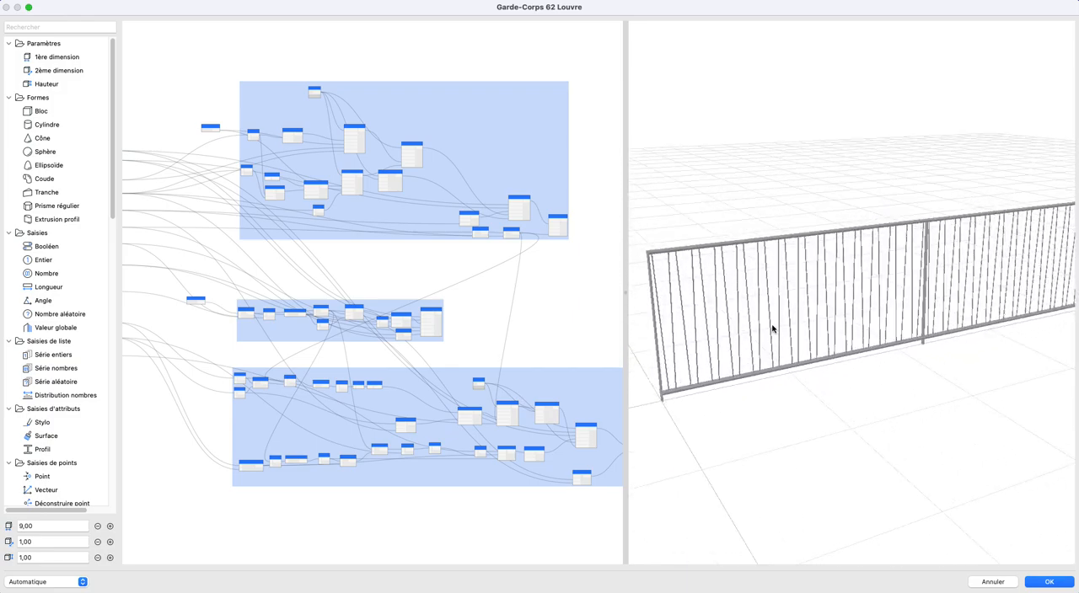
pyautogui.keyDown('shift'); pyautogui.moveTo(678, 288); pyautogui.dragTo(671, 278, button='middle'); pyautogui.keyUp('shift')
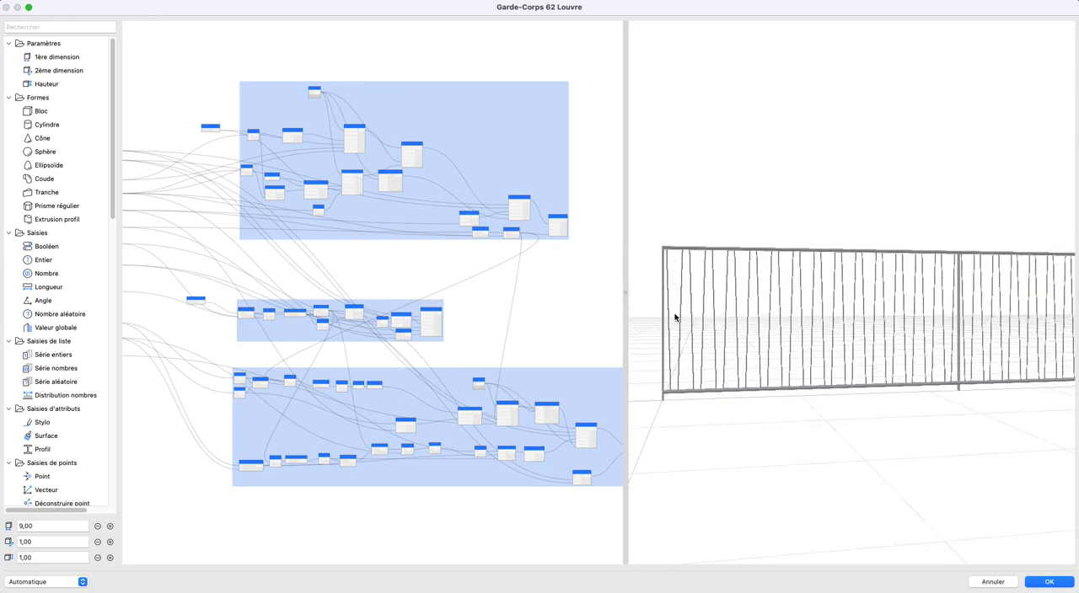
pyautogui.scroll(5, 680, 354)
pyautogui.moveTo(680, 354); pyautogui.dragTo(819, 332, button='middle')
pyautogui.moveTo(681, 307); pyautogui.dragTo(816, 291, button='middle')
pyautogui.scroll(2, 721, 295)
pyautogui.scroll(-5, 694, 290)
pyautogui.scroll(-1, 937, 287)
pyautogui.moveTo(938, 287); pyautogui.dragTo(780, 300, button='middle')
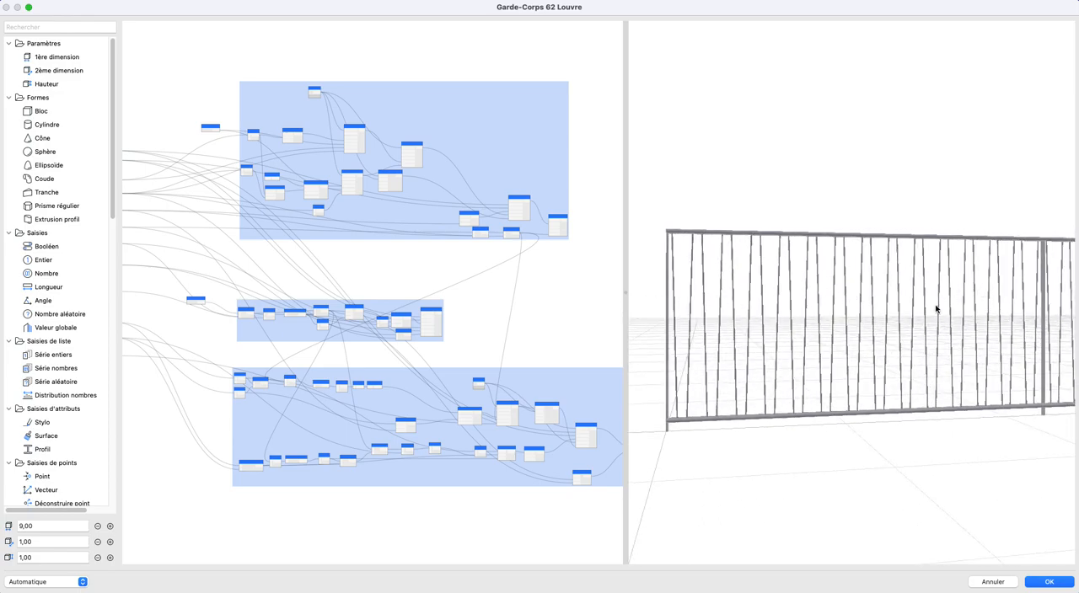
pyautogui.scroll(-2, 830, 371)
pyautogui.moveTo(826, 371); pyautogui.dragTo(784, 358, button='middle')
pyautogui.scroll(1, 366, 371)
# - Set Obliques distance max to 0,08 and Obliques distance min to 0,03
pyautogui.moveTo(366, 371); pyautogui.dragTo(558, 348, button='middle')
pyautogui.scroll(1, 285, 339)
pyautogui.scroll(8, 285, 341)
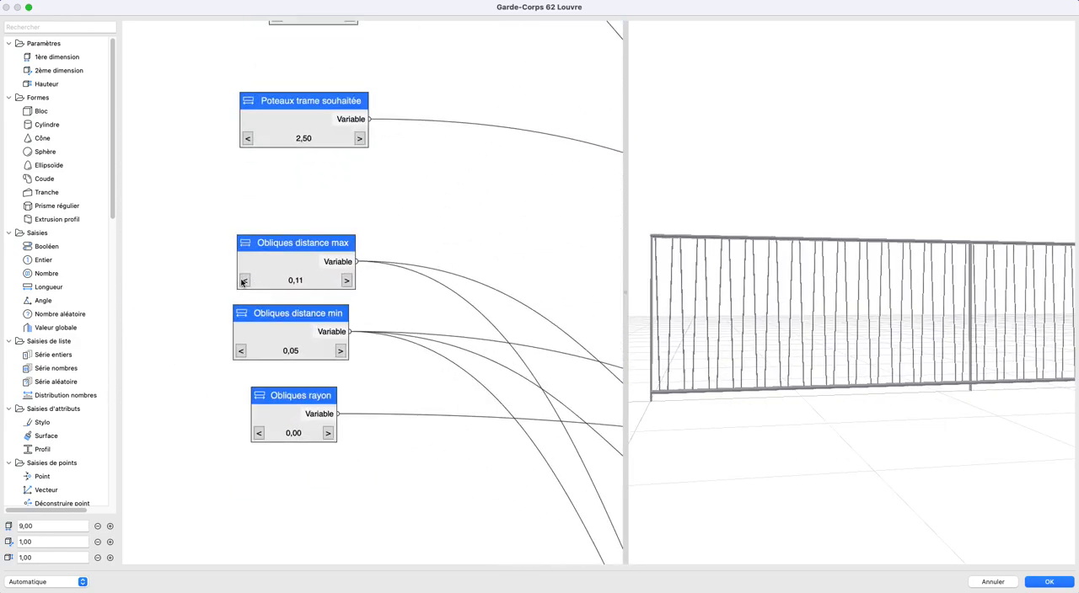
pyautogui.click(244, 281)
pyautogui.click(244, 281)
pyautogui.click(245, 280)
pyautogui.click(244, 281)
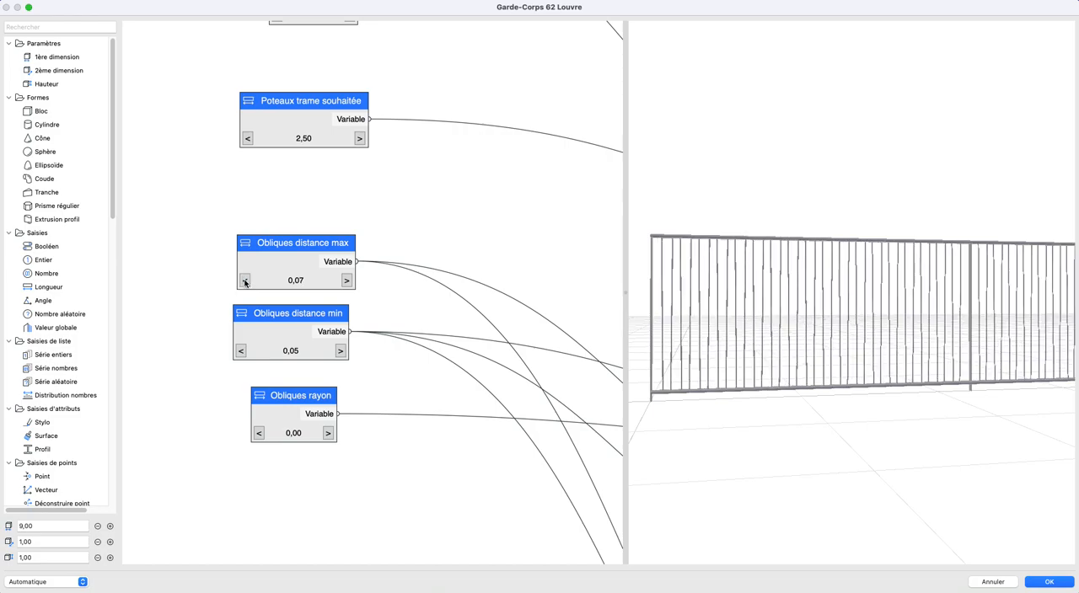
pyautogui.click(244, 280)
pyautogui.click(345, 282)
pyautogui.click(345, 282)
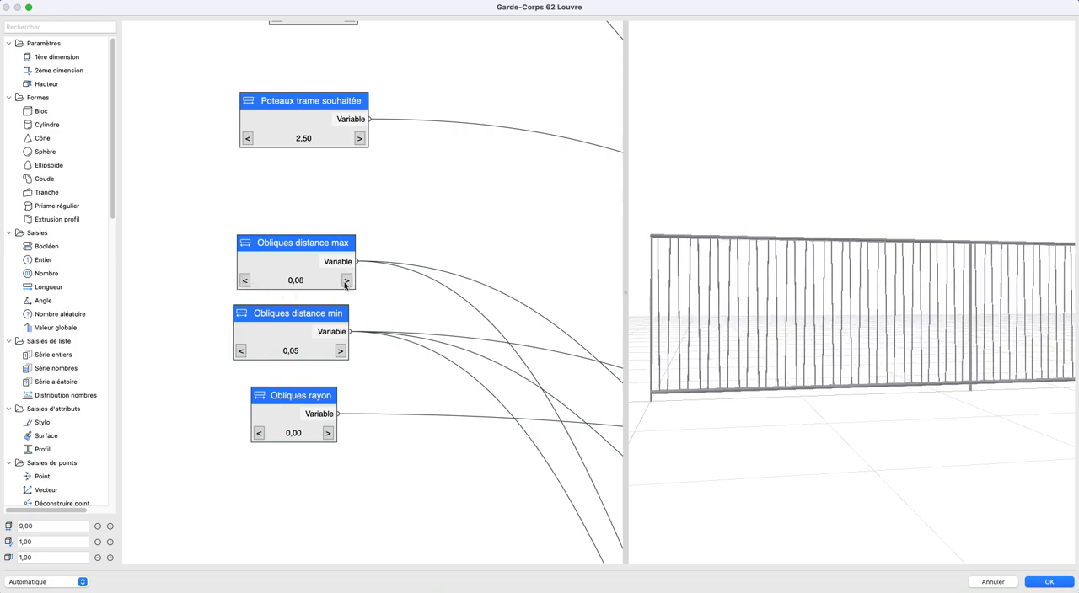
pyautogui.click(240, 350)
pyautogui.click(240, 350)
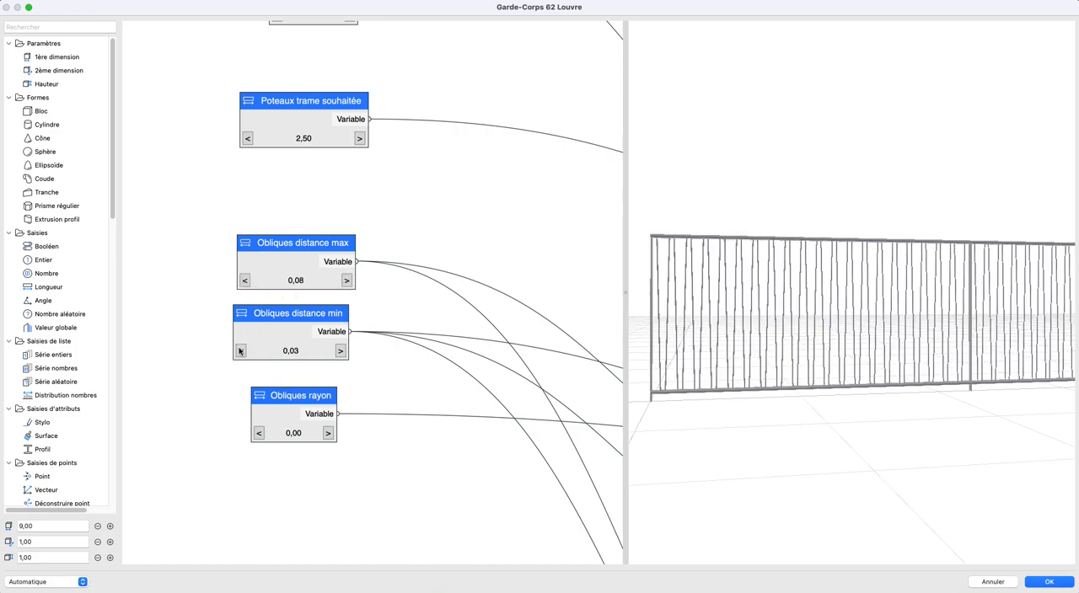
# - Set Obliques distance max to 0,07
pyautogui.click(244, 281)
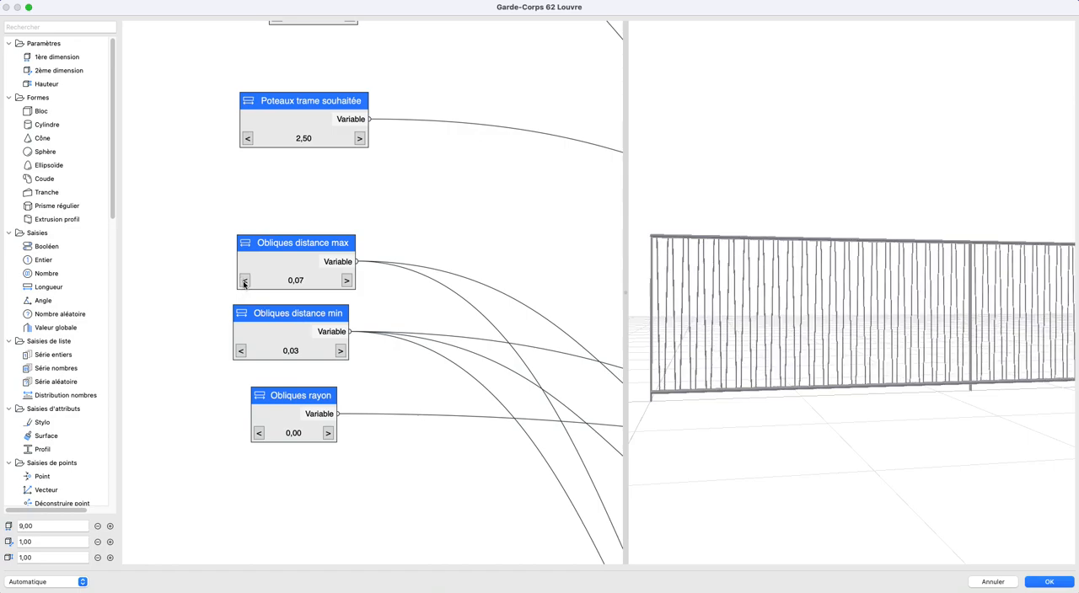
pyautogui.click(246, 281)
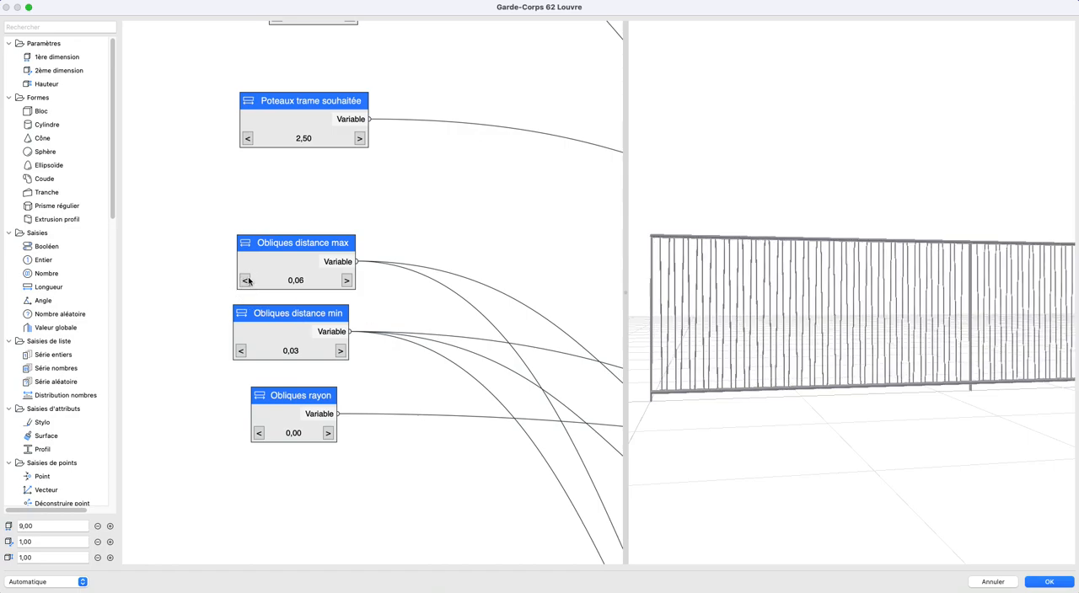
pyautogui.click(347, 281)
# - Inspect the spacing and tilt of the oblique bars between the posts from several angles in the 3D preview
pyautogui.scroll(5, 708, 334)
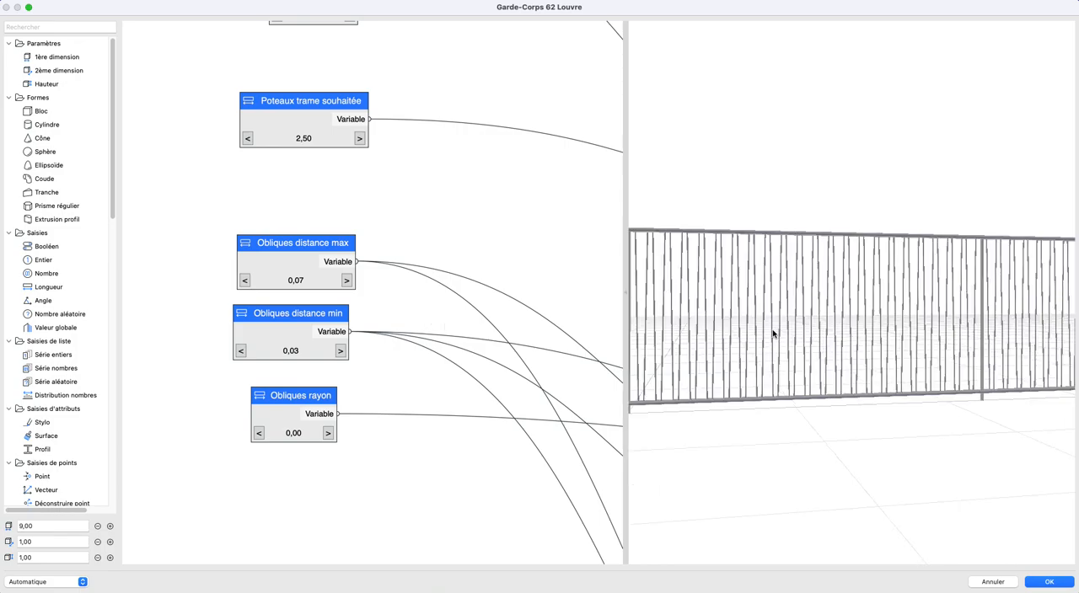
pyautogui.scroll(-3, 562, 332)
pyautogui.scroll(-3, 759, 327)
pyautogui.moveTo(792, 317); pyautogui.dragTo(871, 340)
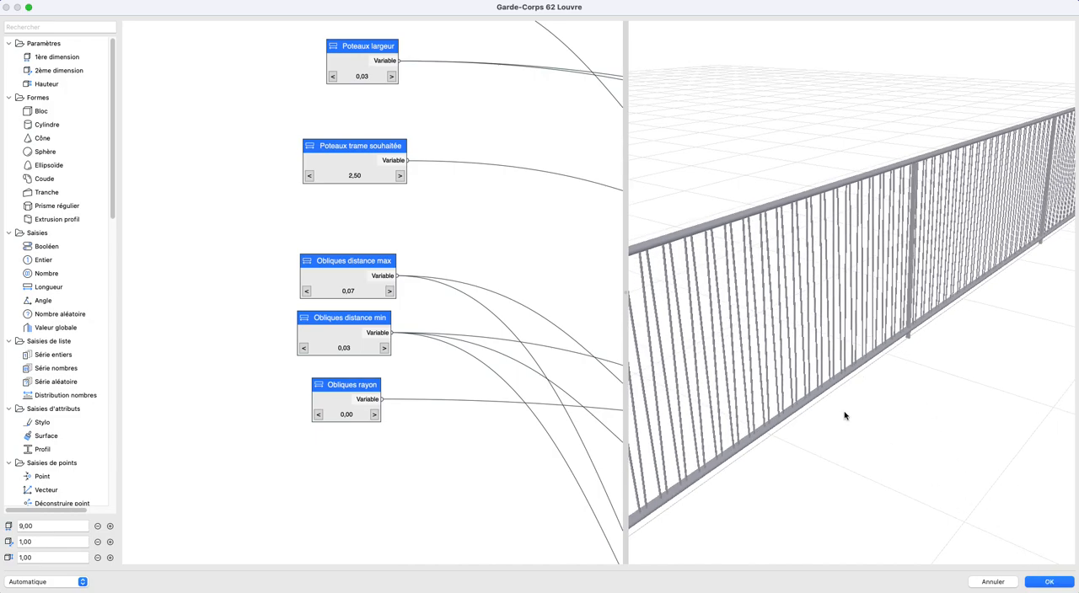
pyautogui.moveTo(894, 392); pyautogui.dragTo(862, 373)
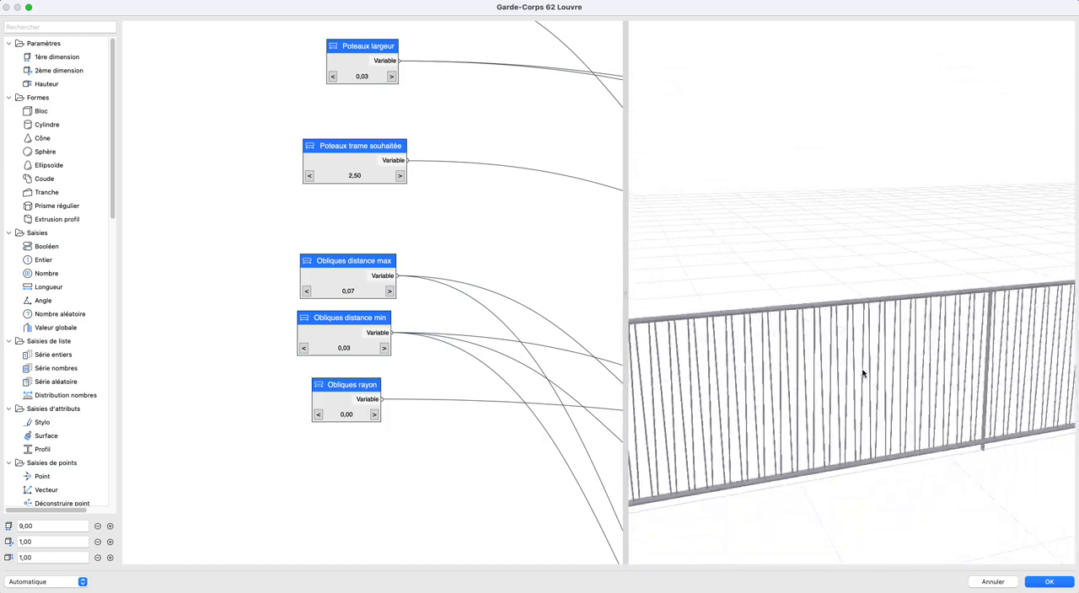
pyautogui.moveTo(802, 335); pyautogui.dragTo(894, 285)
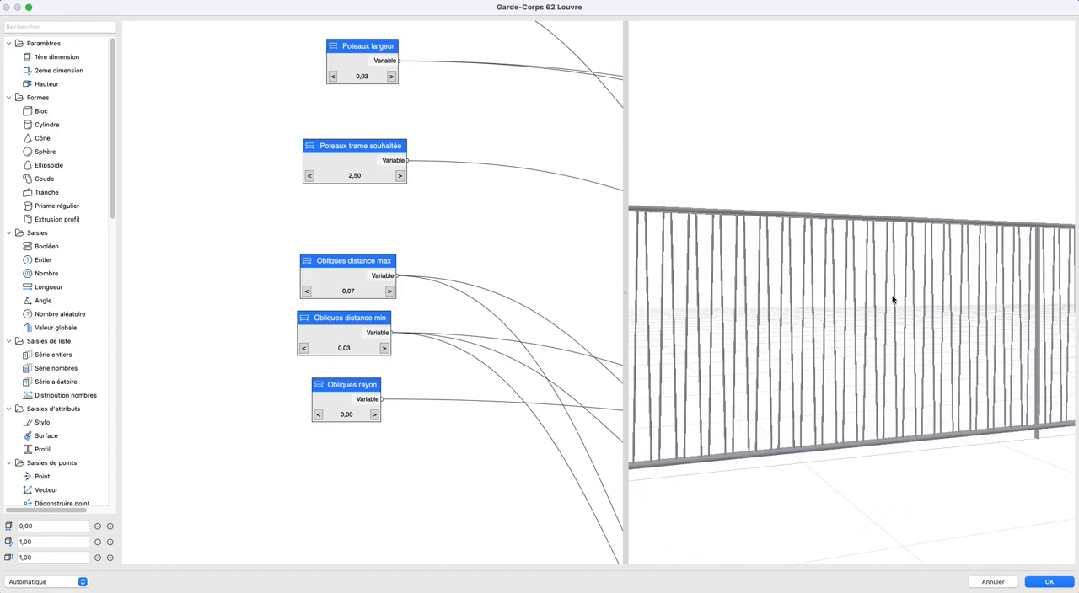